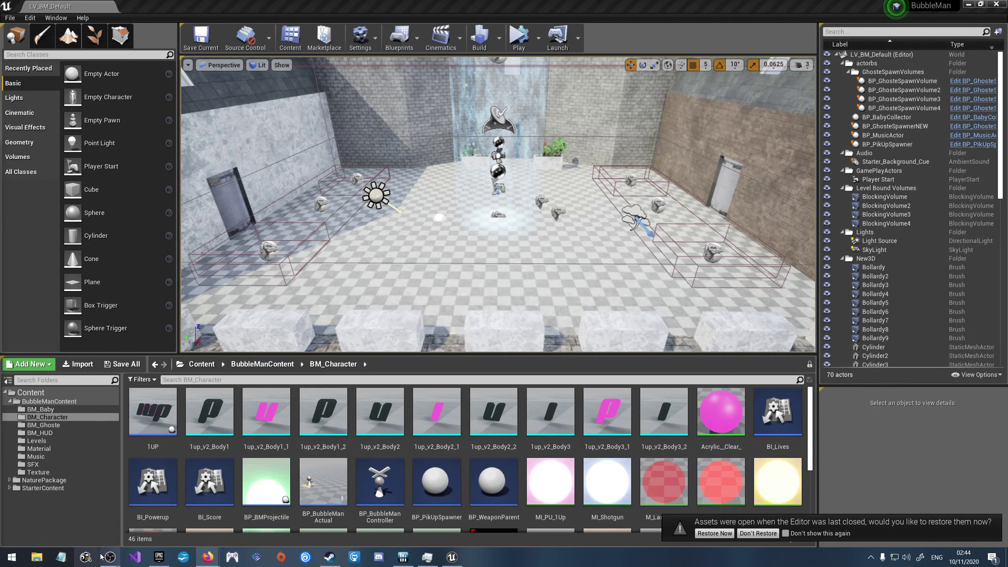
# Step: Fly the viewport down over the room, then choose Don't Restore on the restore-assets prompt
pyautogui.moveTo(108, 558)
pyautogui.moveTo(107, 536)
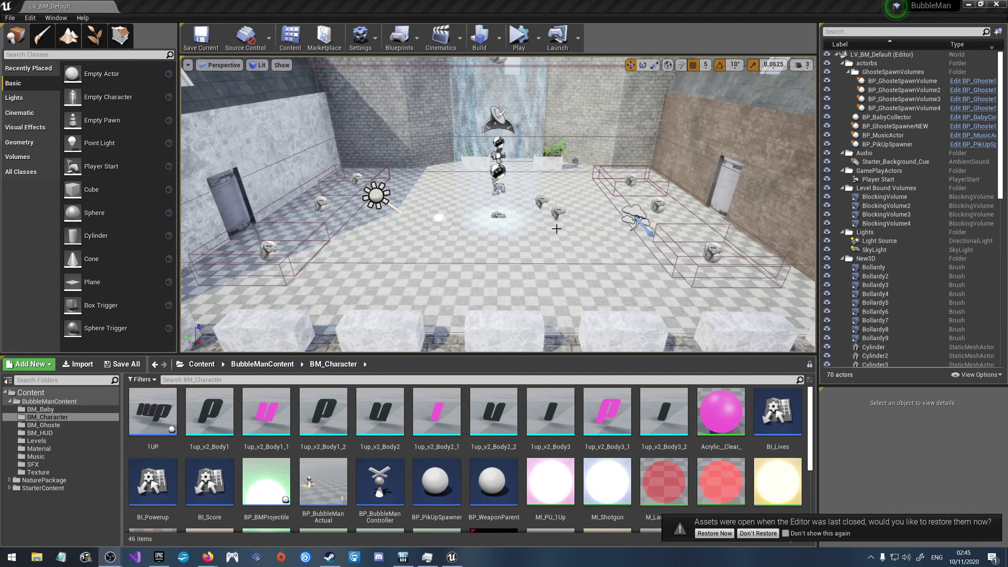
pyautogui.moveTo(605, 251); pyautogui.dragTo(605, 251, button='right')
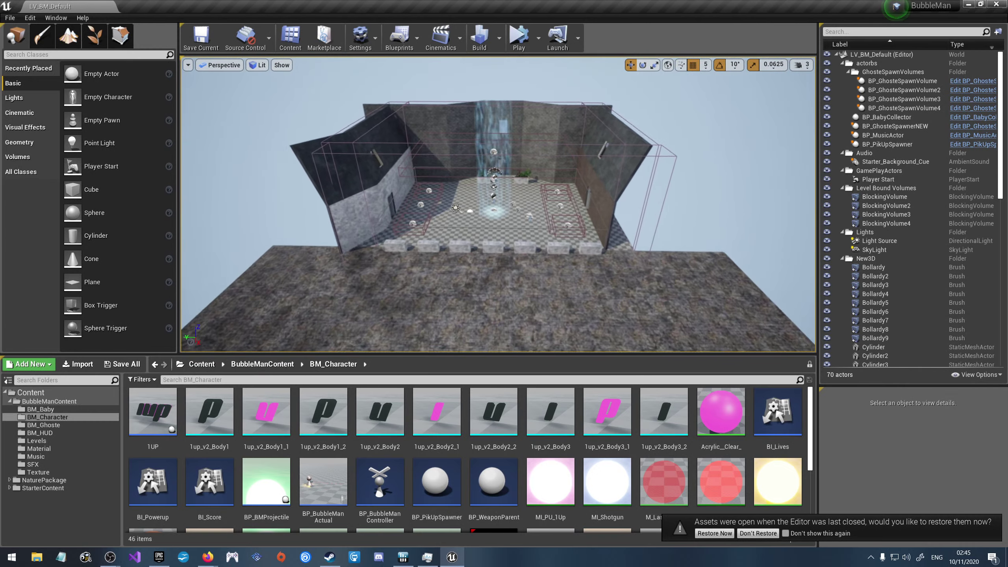
pyautogui.moveTo(498, 204); pyautogui.dragTo(498, 214, button='right')
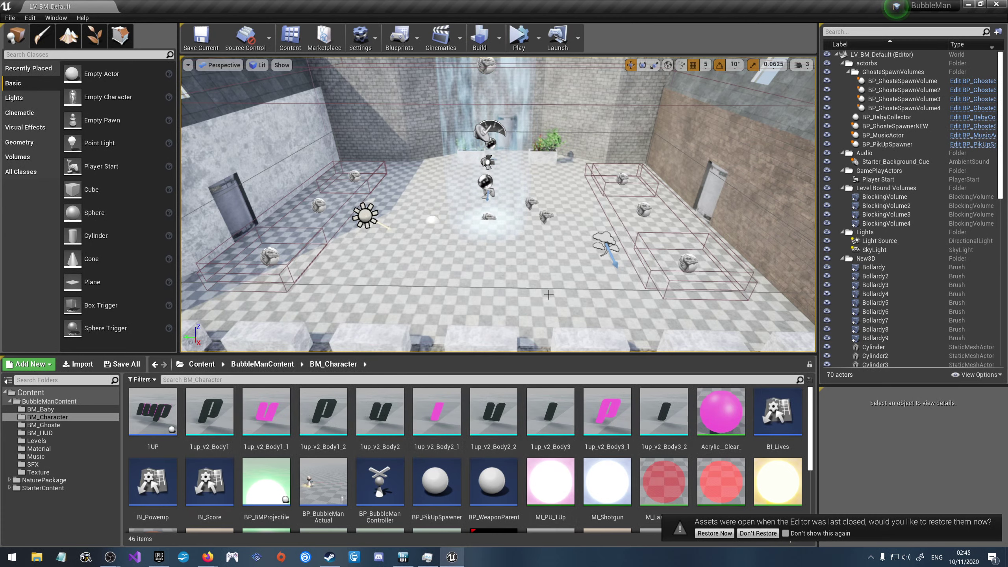
pyautogui.scroll(4, 454, 216)
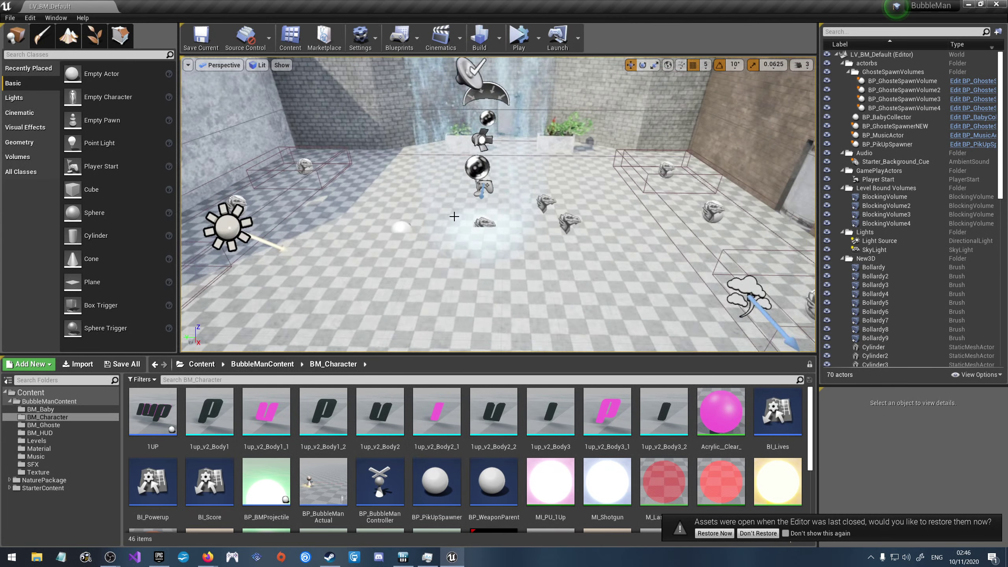
pyautogui.scroll(-5, 454, 217)
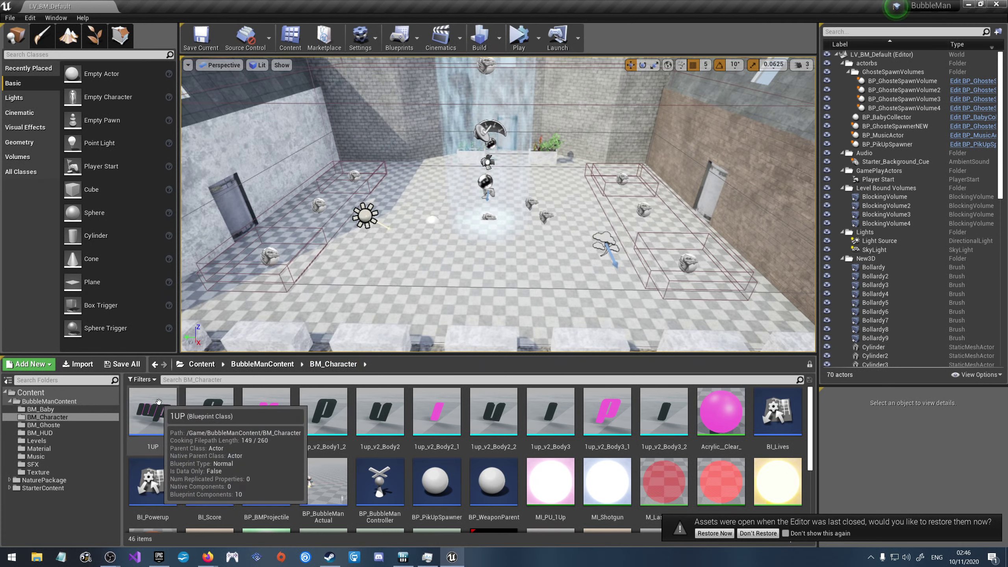
pyautogui.scroll(-3, 491, 477)
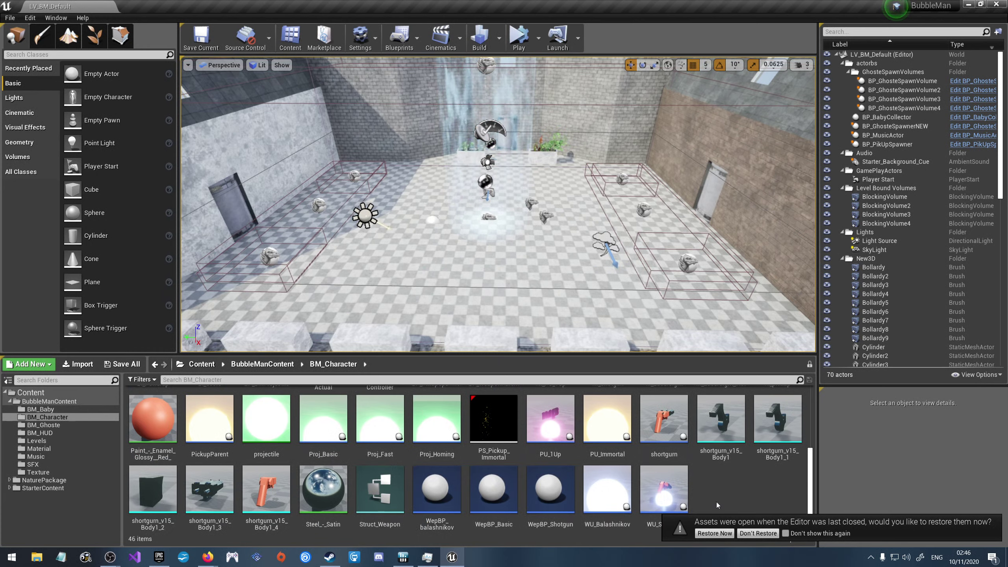
pyautogui.click(754, 535)
pyautogui.scroll(3, 730, 497)
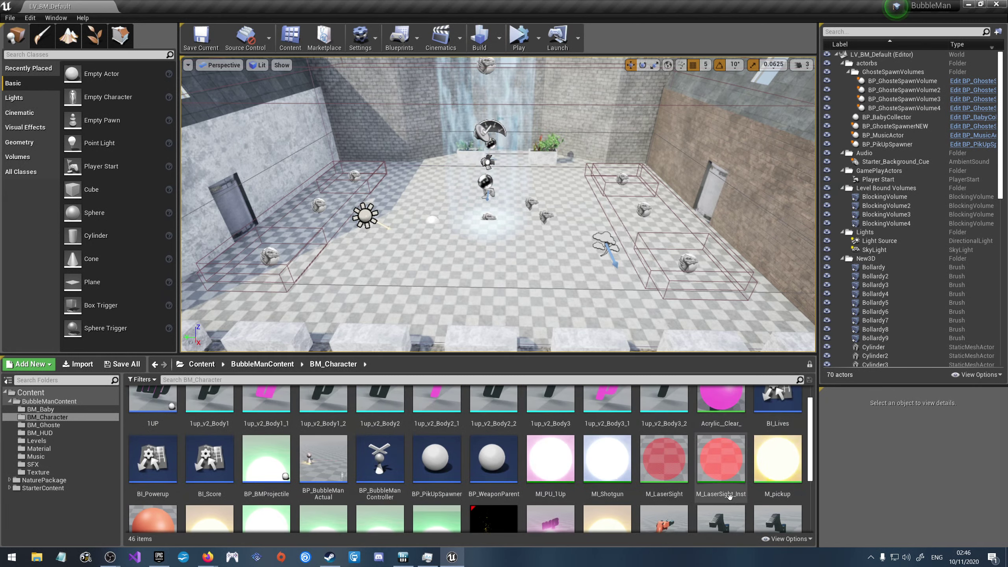
# Step: Playtest the level in Selected Viewport mode, then stop with Esc to surface the runtime errors
pyautogui.click(540, 44)
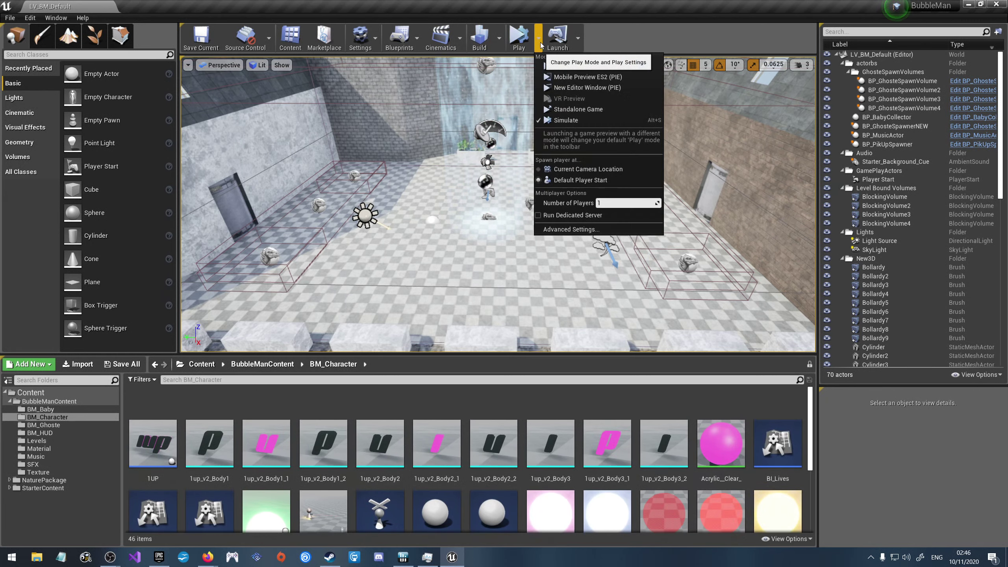
pyautogui.click(567, 69)
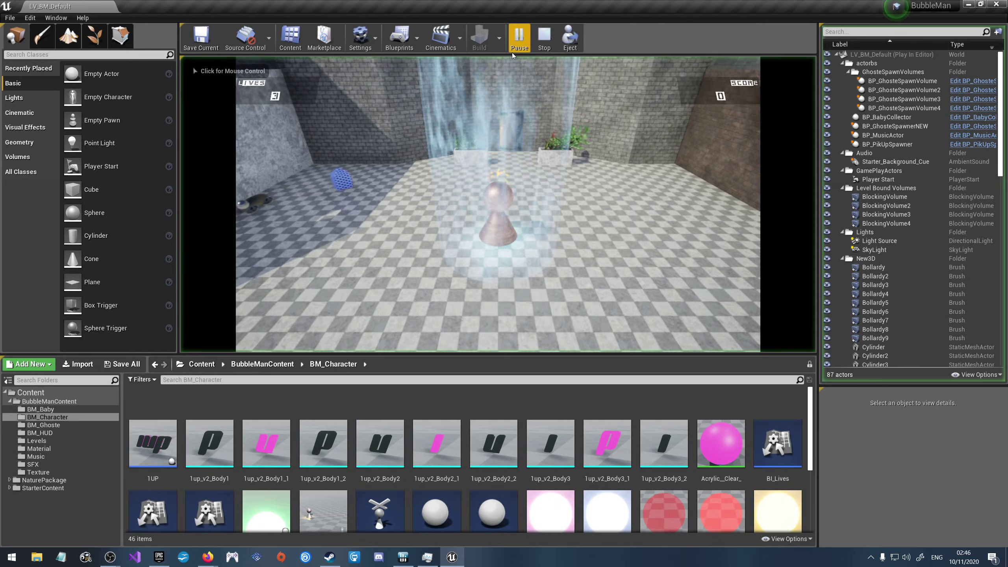
pyautogui.click(512, 71)
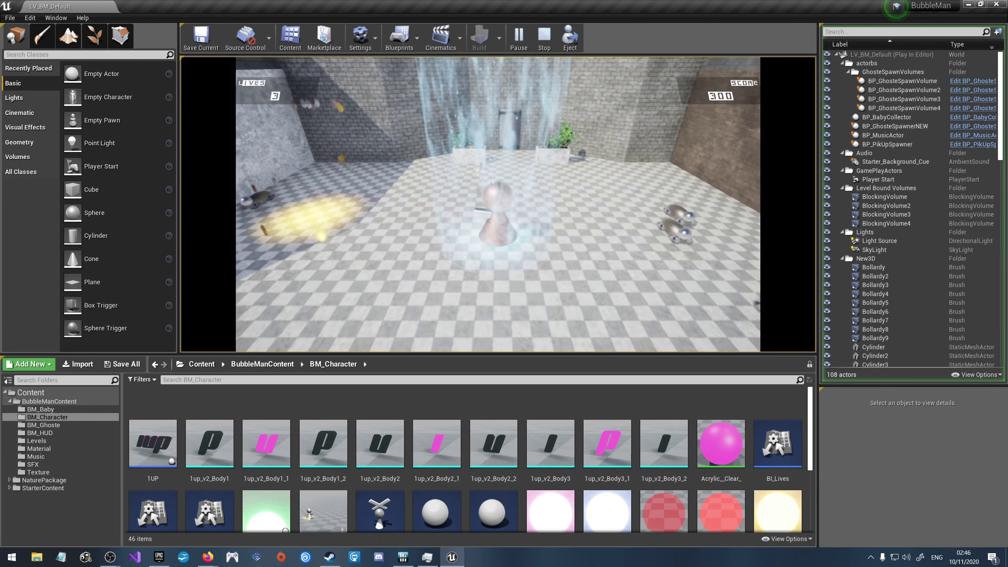
pyautogui.hotkey('shift', 'F1')
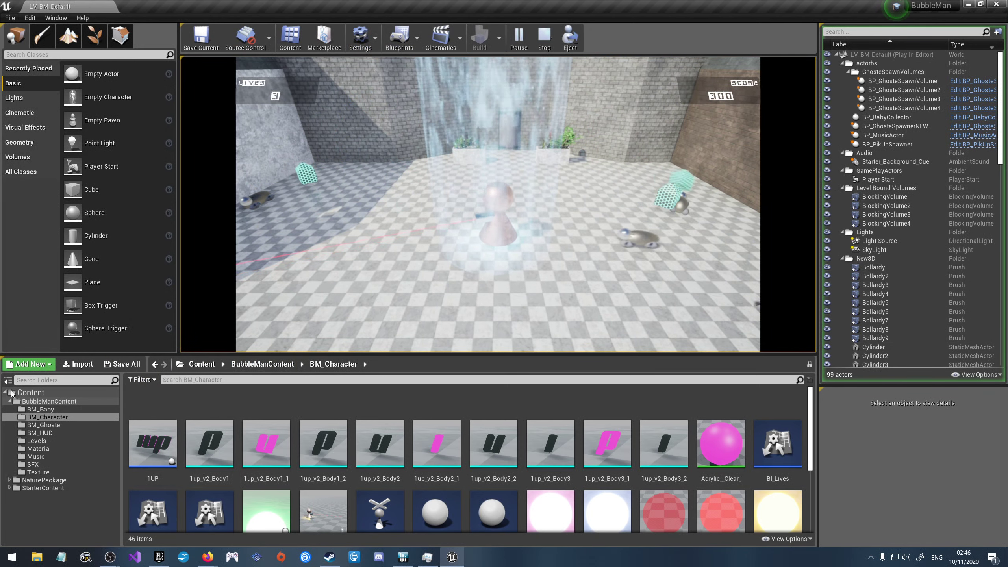
pyautogui.click(560, 274)
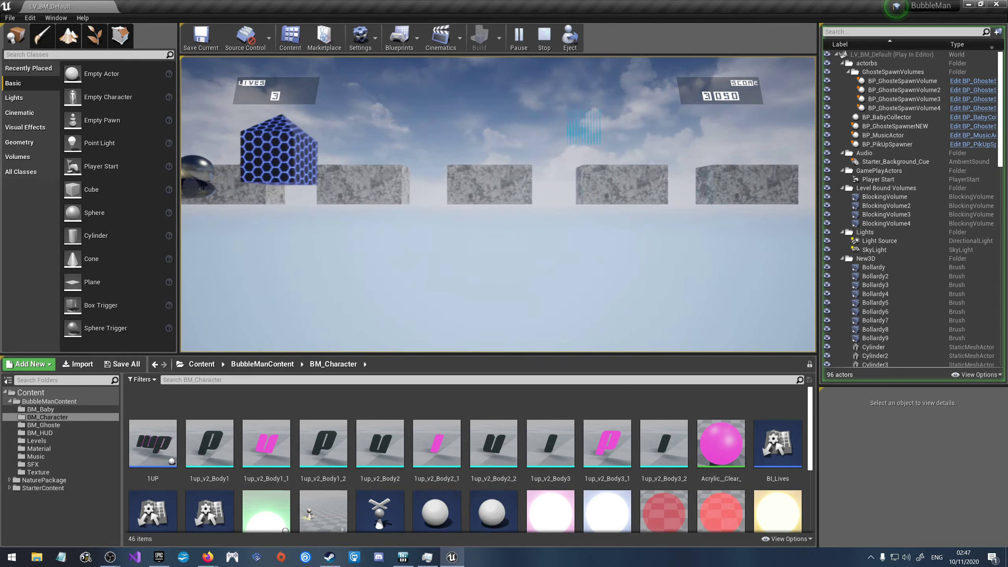
pyautogui.press('Escape')
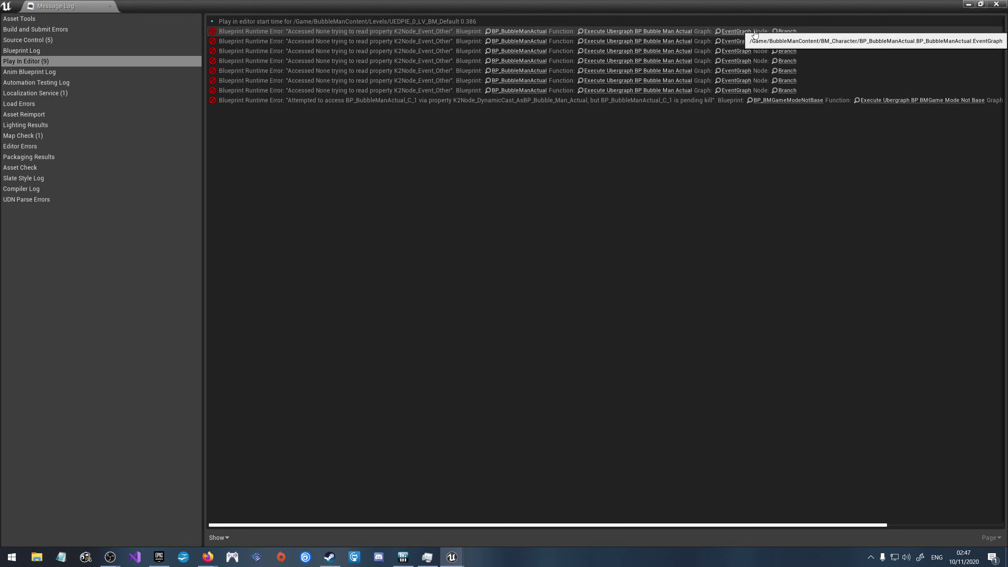
# Step: Follow the Branch node link in the Message Log into BP_BubbleManActual's Event Graph
pyautogui.click(790, 34)
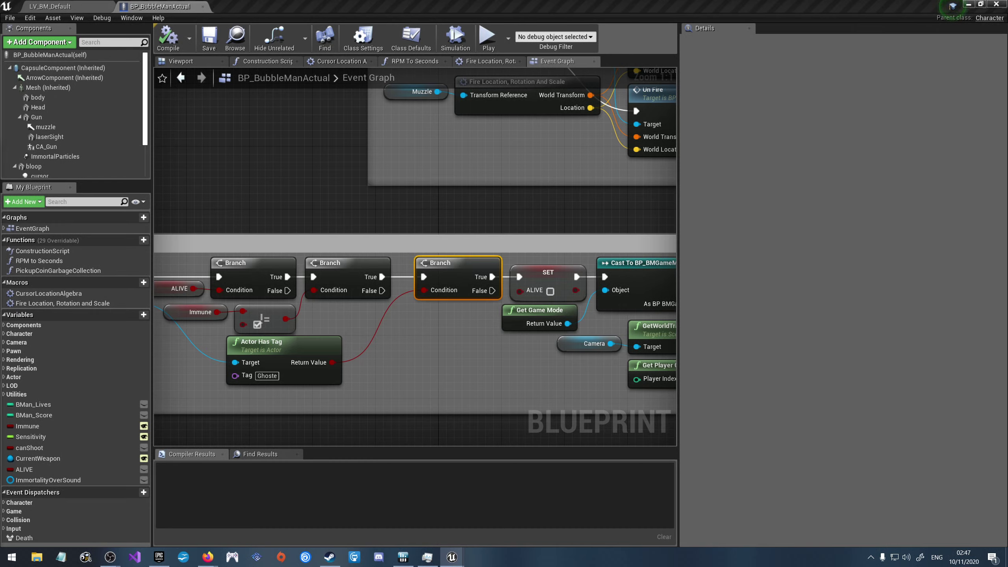
# Step: Back in the Unreal Editor, zoom out around the failing Branch node and select the Kill comment group
pyautogui.click(207, 557)
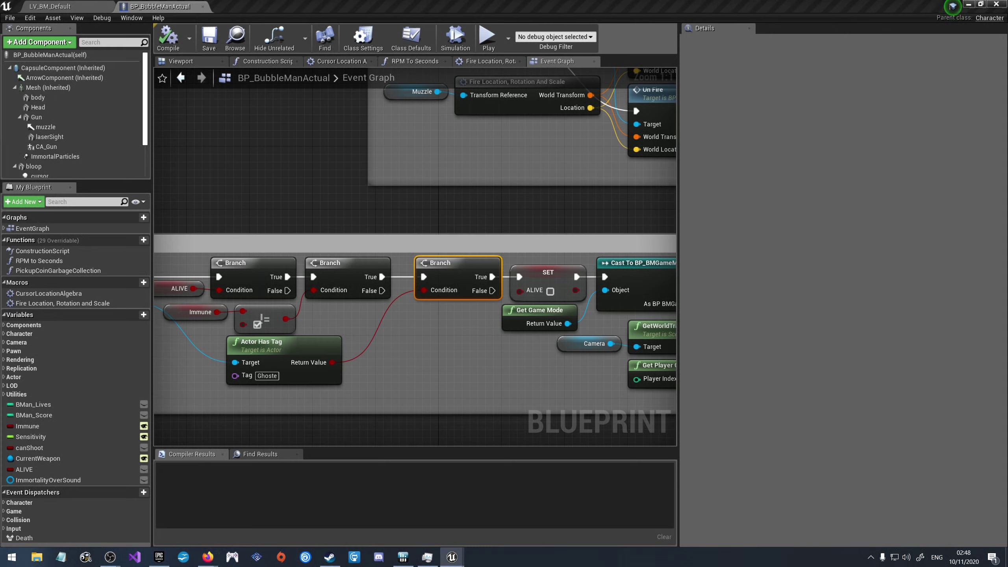
pyautogui.hotkey('alt', 'Tab')
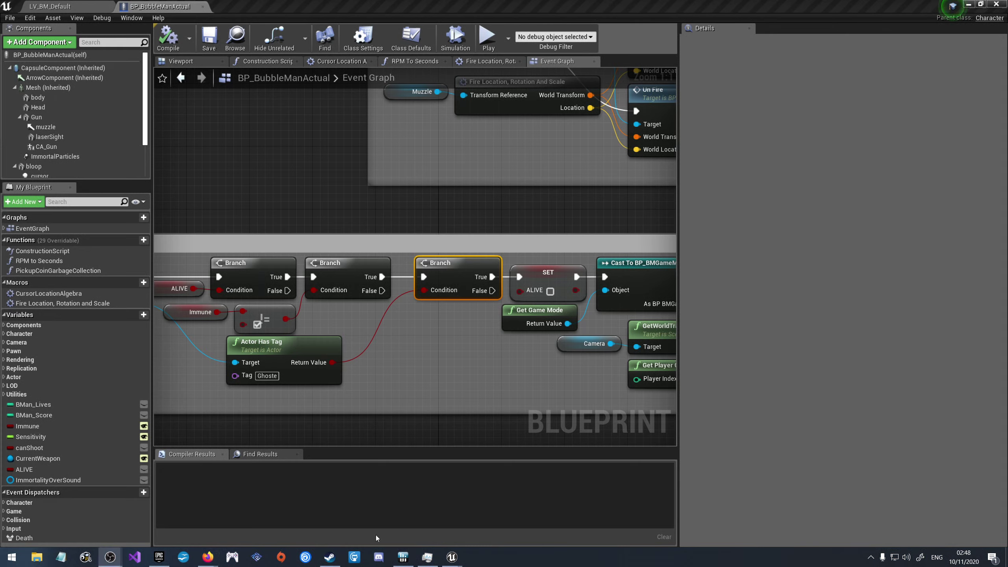
pyautogui.click(452, 557)
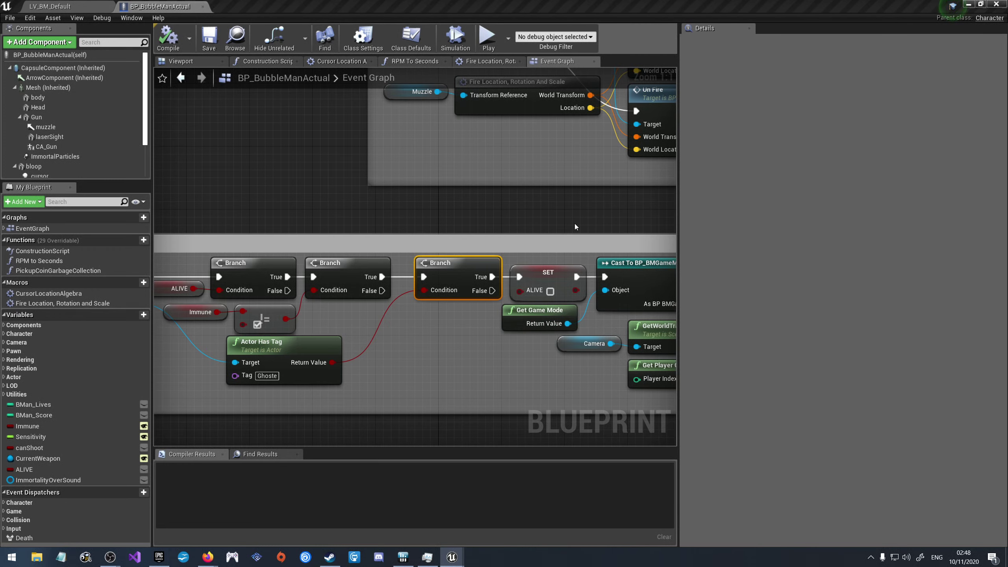
pyautogui.scroll(-2, 575, 224)
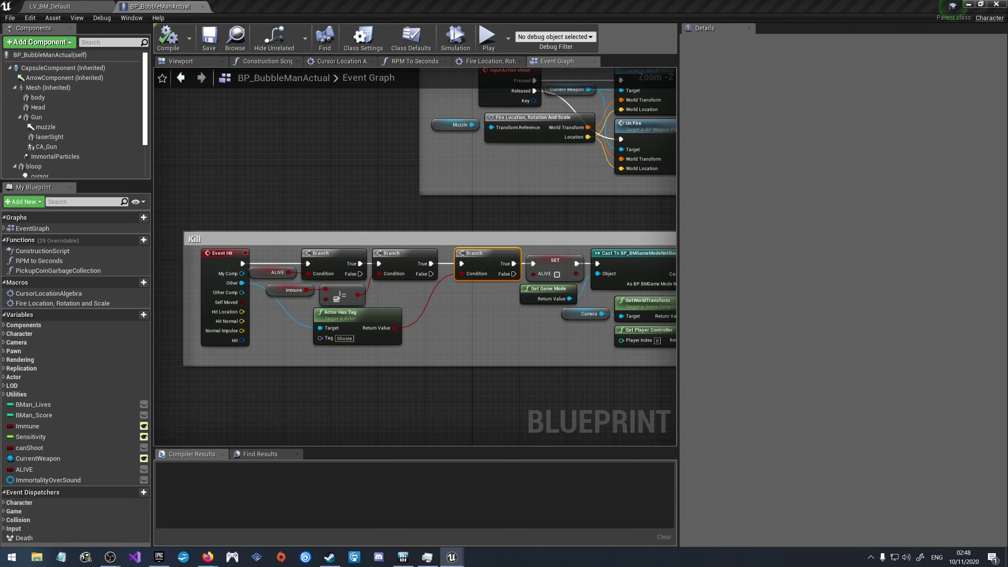
pyautogui.rightClick(491, 259)
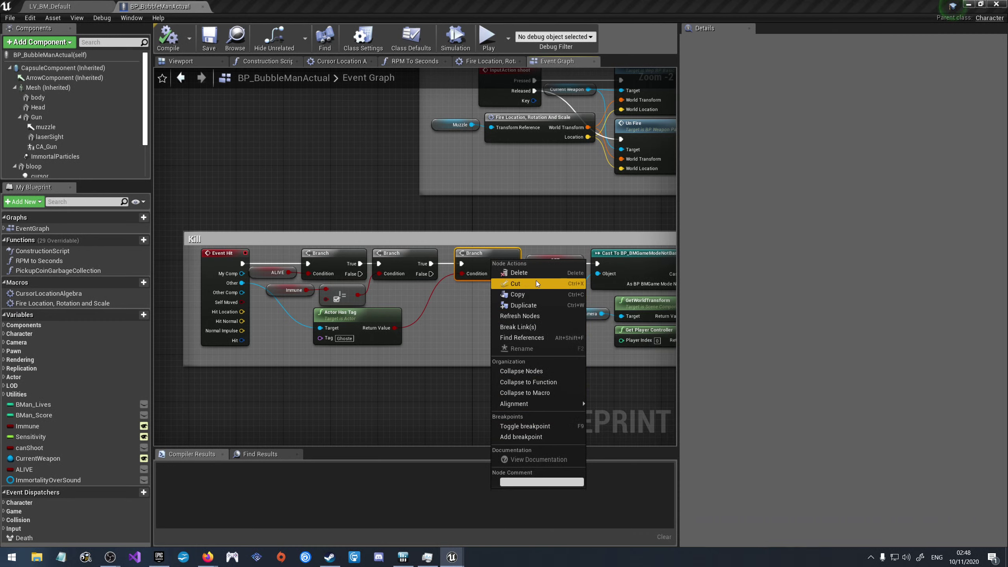
pyautogui.moveTo(544, 403)
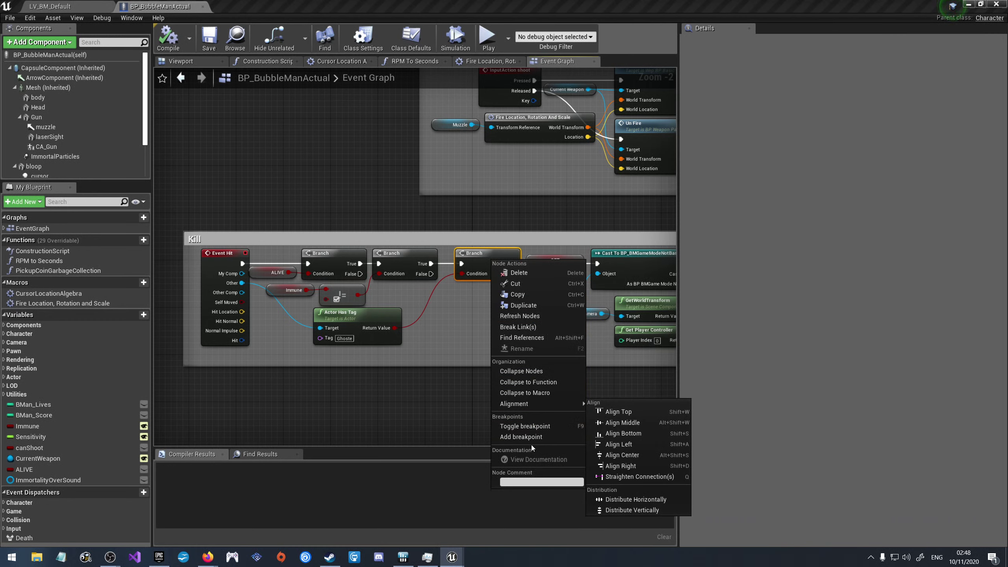
pyautogui.click(462, 235)
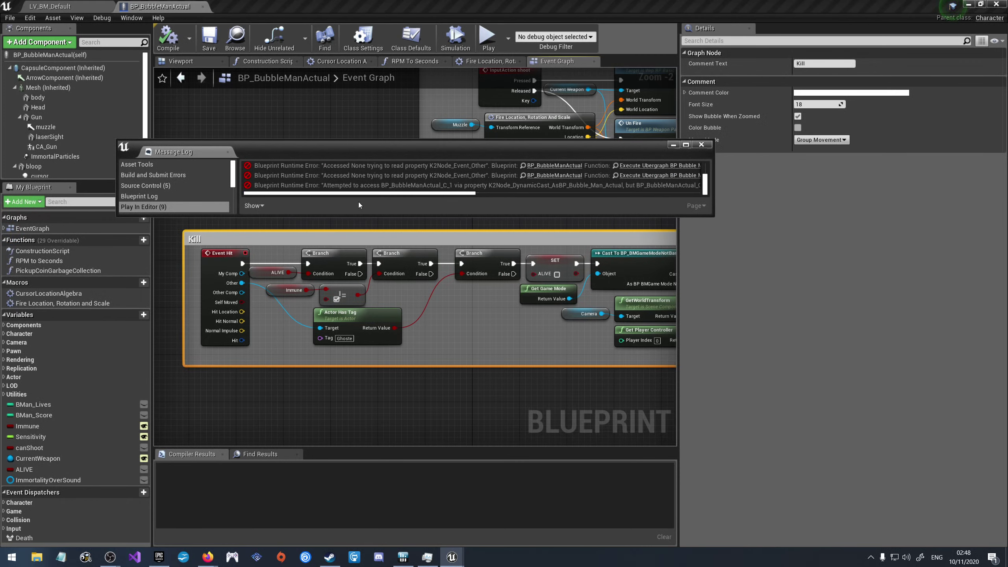
# Step: Open BP_BMGameModeNotBase at Bind Event to On Destroyed, close the Message Log, and dock its window as a tab
pyautogui.moveTo(369, 194); pyautogui.dragTo(614, 203)
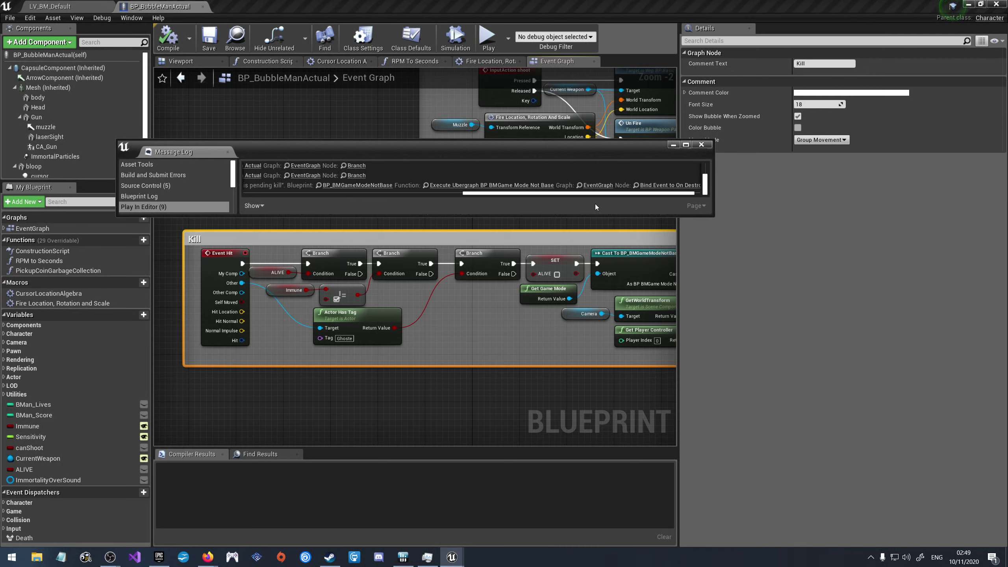
pyautogui.click(654, 185)
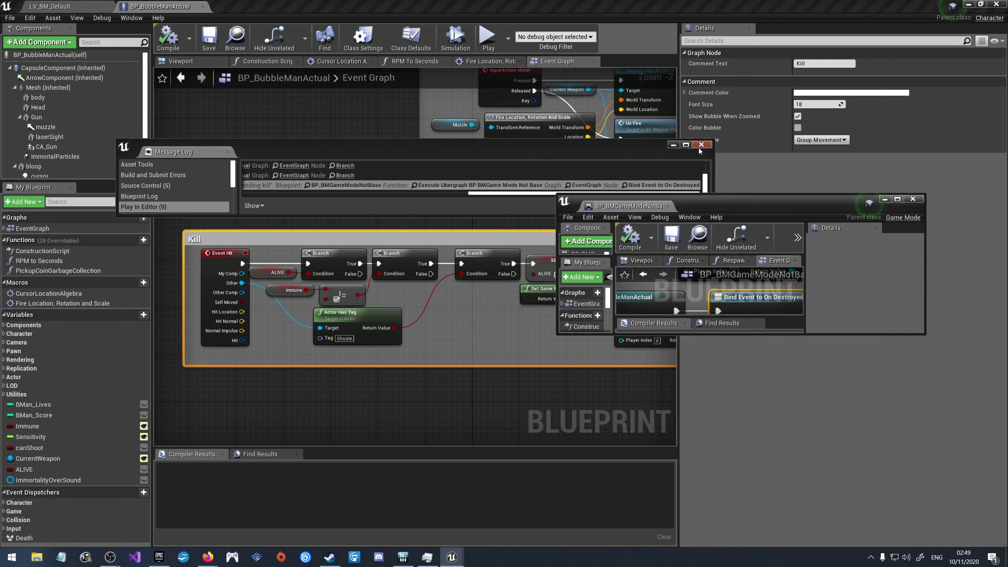
pyautogui.click(701, 145)
pyautogui.moveTo(627, 206); pyautogui.dragTo(206, 6)
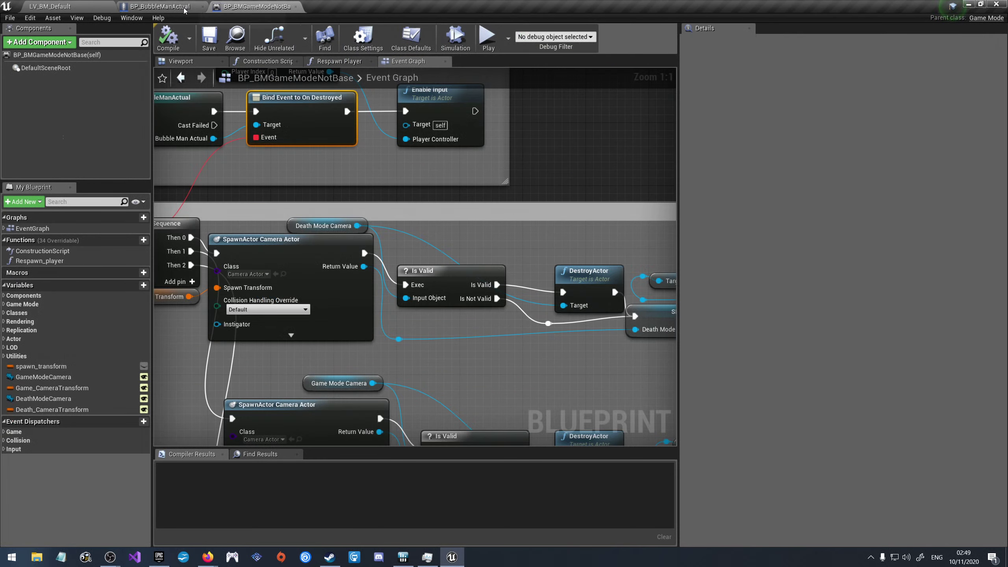
# Step: Nudge the Death Camera Transform and Sequence nodes slightly down in the Event Graph
pyautogui.scroll(-3, 538, 236)
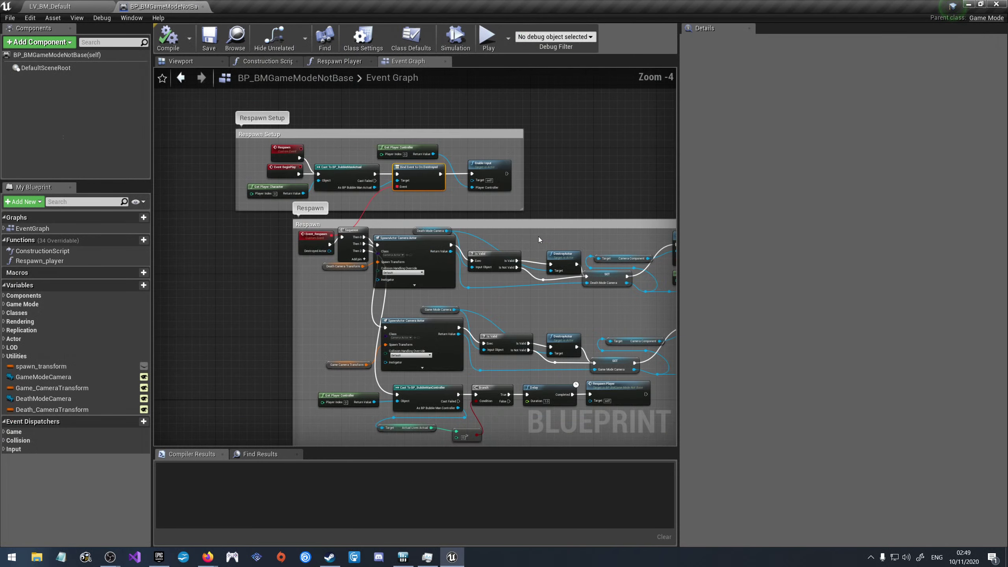
pyautogui.scroll(2, 439, 163)
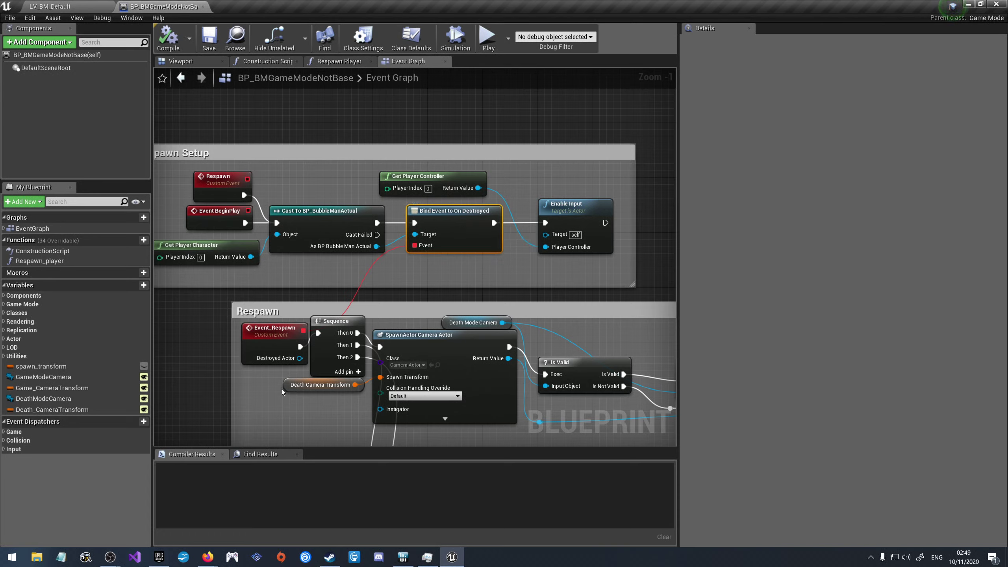
pyautogui.moveTo(285, 385); pyautogui.dragTo(285, 392)
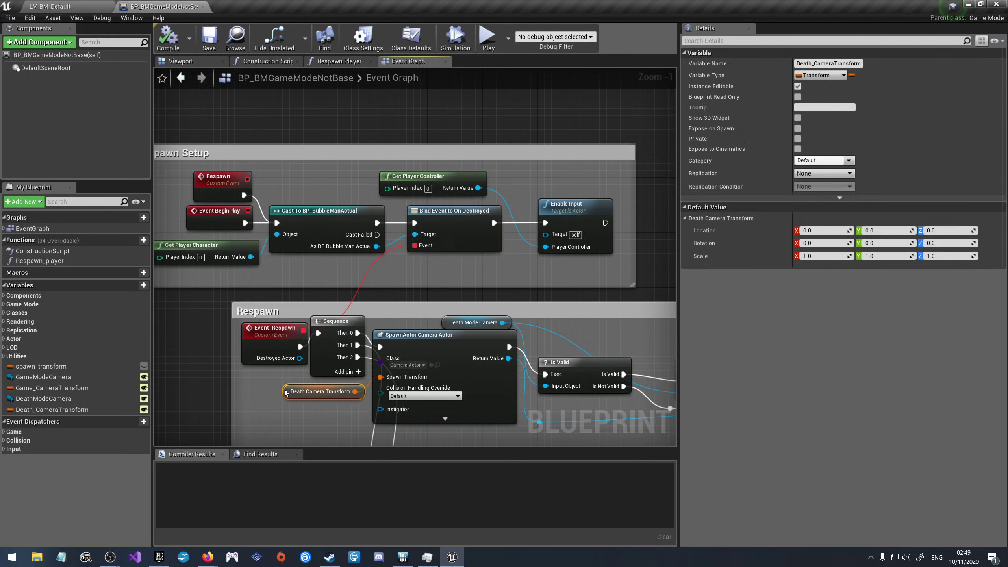
pyautogui.moveTo(329, 321); pyautogui.dragTo(329, 328)
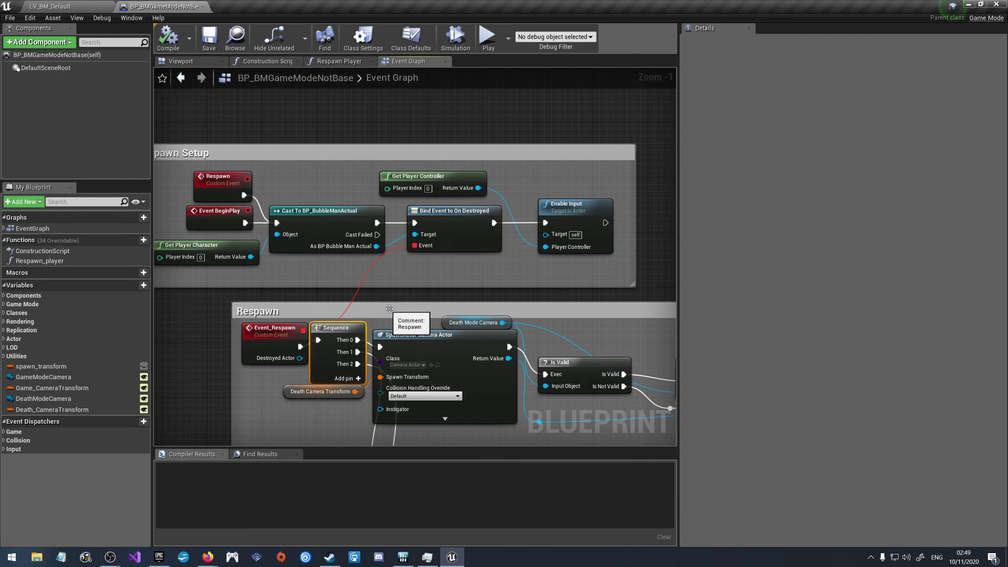
pyautogui.click(412, 278)
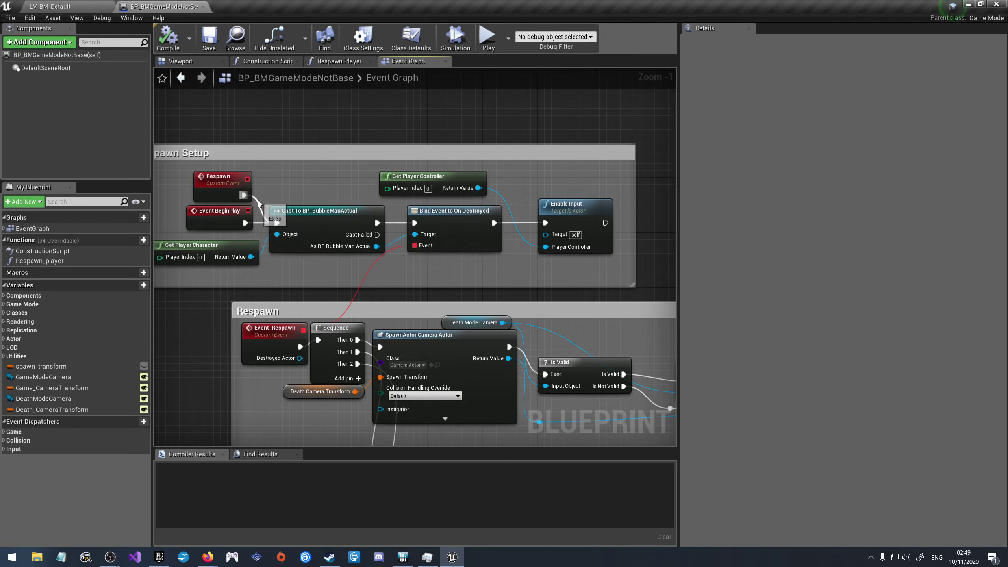
pyautogui.scroll(-2, 258, 202)
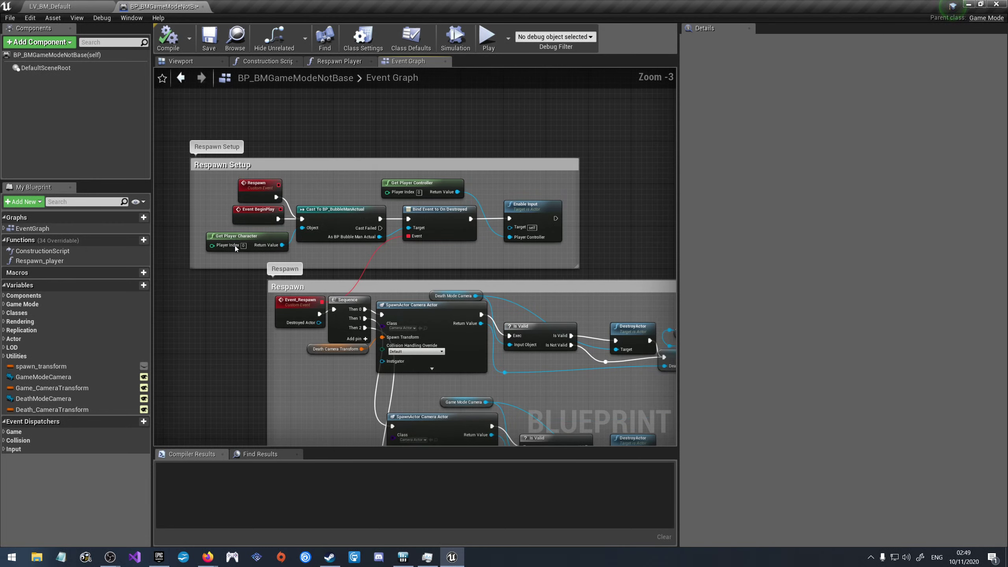
pyautogui.scroll(2, 235, 246)
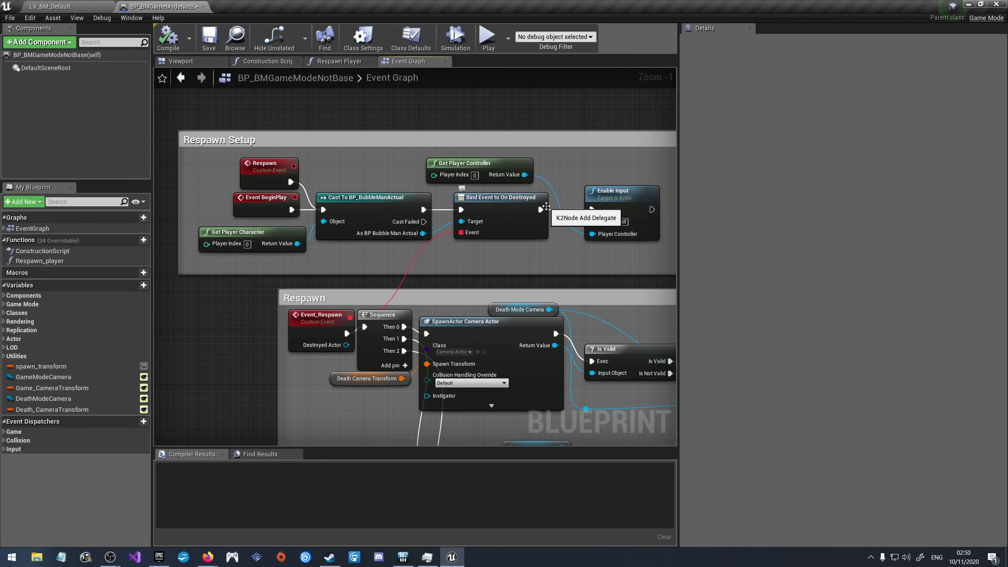
pyautogui.scroll(-2, 240, 257)
pyautogui.scroll(1, 368, 319)
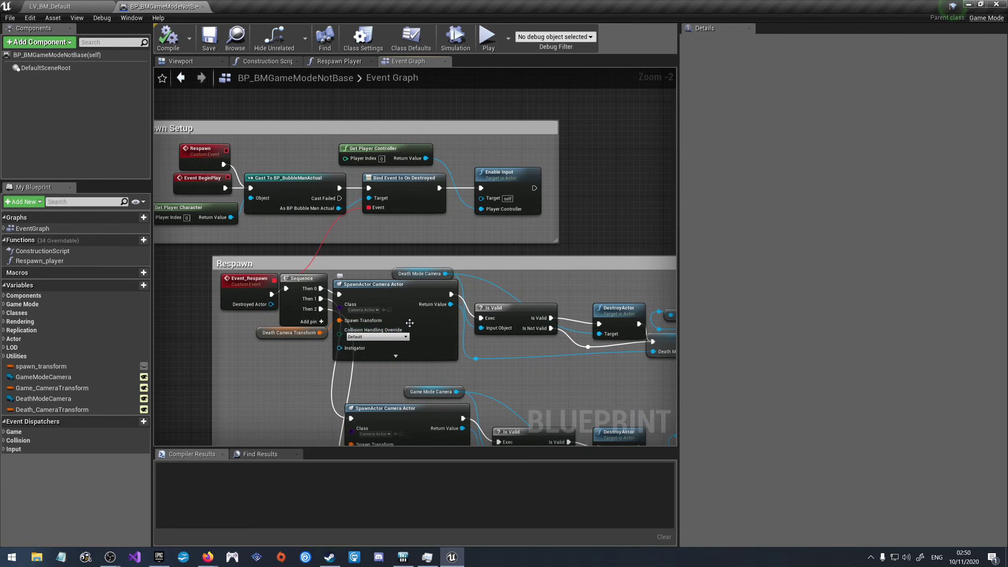
pyautogui.moveTo(476, 348); pyautogui.dragTo(466, 341, button='right')
pyautogui.scroll(-3, 464, 339)
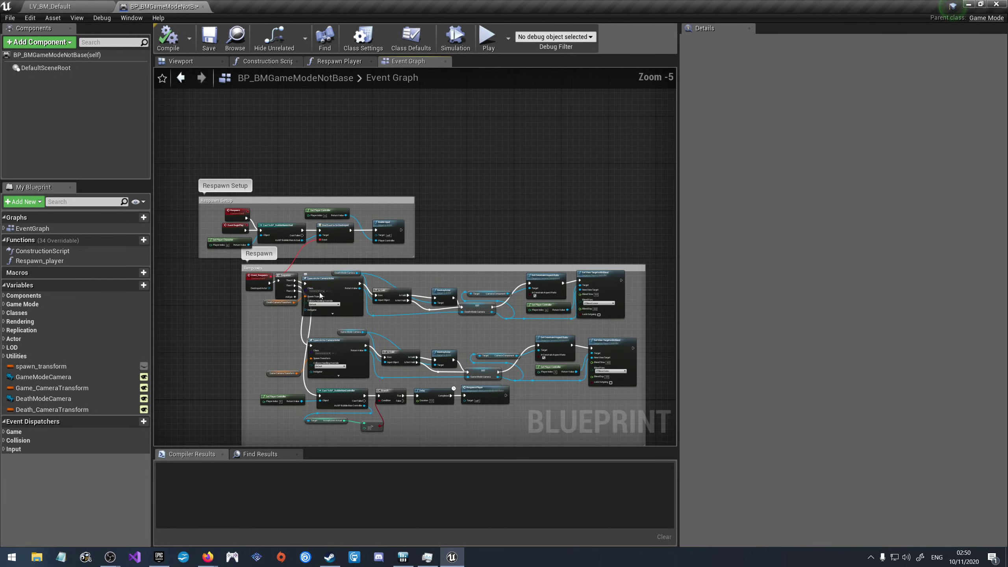
pyautogui.scroll(4, 414, 314)
pyautogui.scroll(-1, 364, 318)
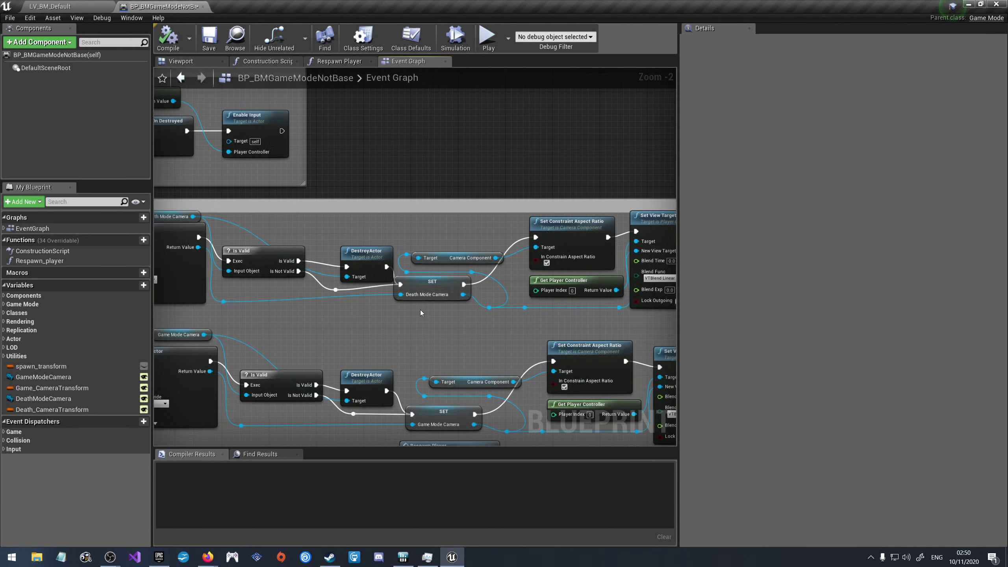
pyautogui.scroll(-3, 420, 310)
pyautogui.scroll(1, 299, 225)
pyautogui.scroll(1, 289, 233)
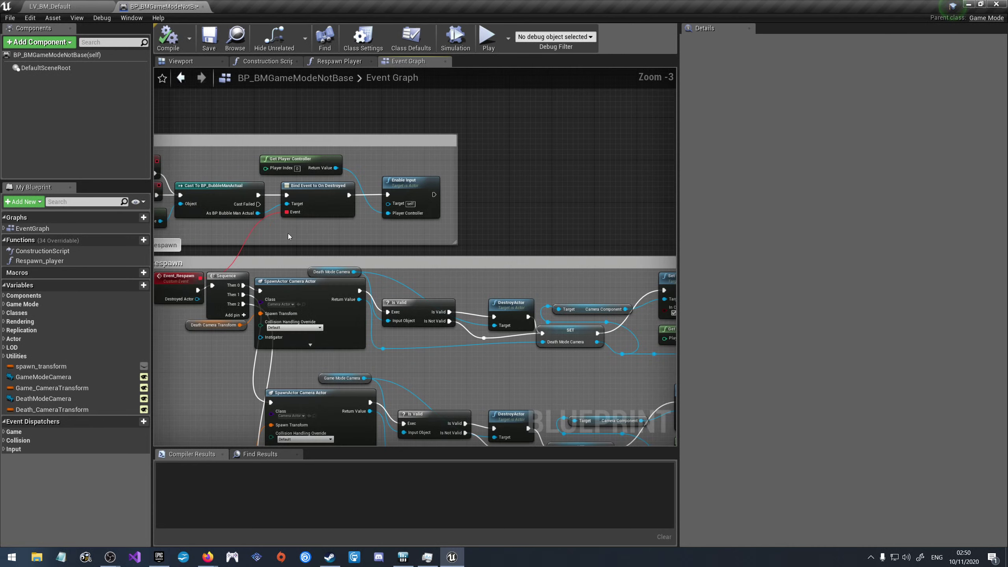
# Step: Open the Respawn Player function and inspect its SpawnActor, Possess, Enable Input and camera blend nodes
pyautogui.click(337, 61)
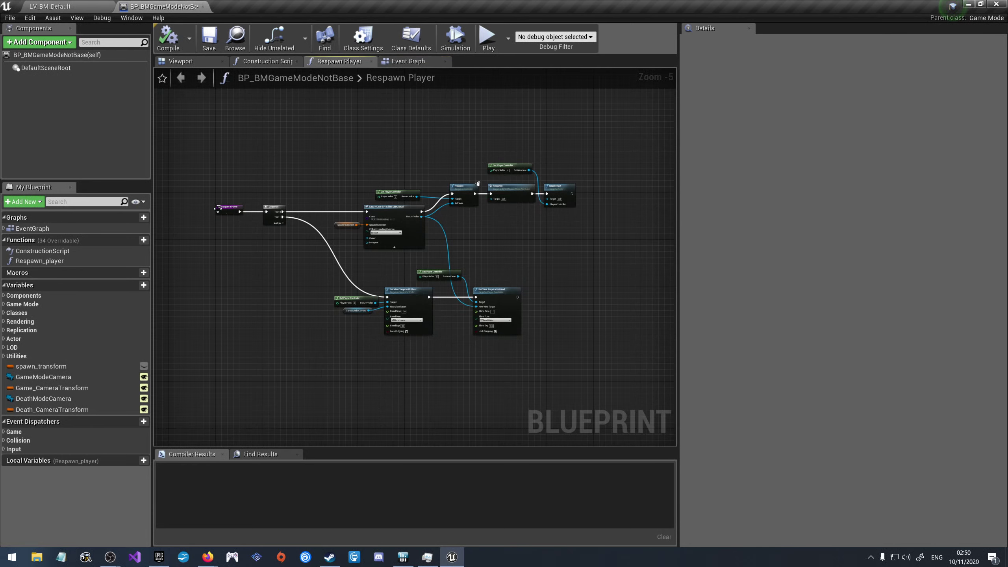
pyautogui.scroll(5, 222, 220)
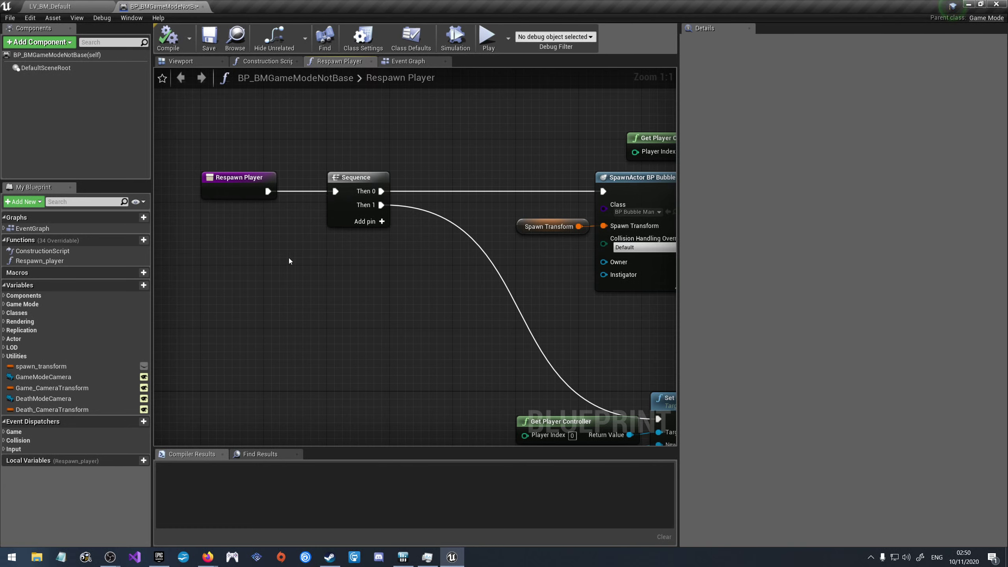
pyautogui.scroll(-3, 277, 240)
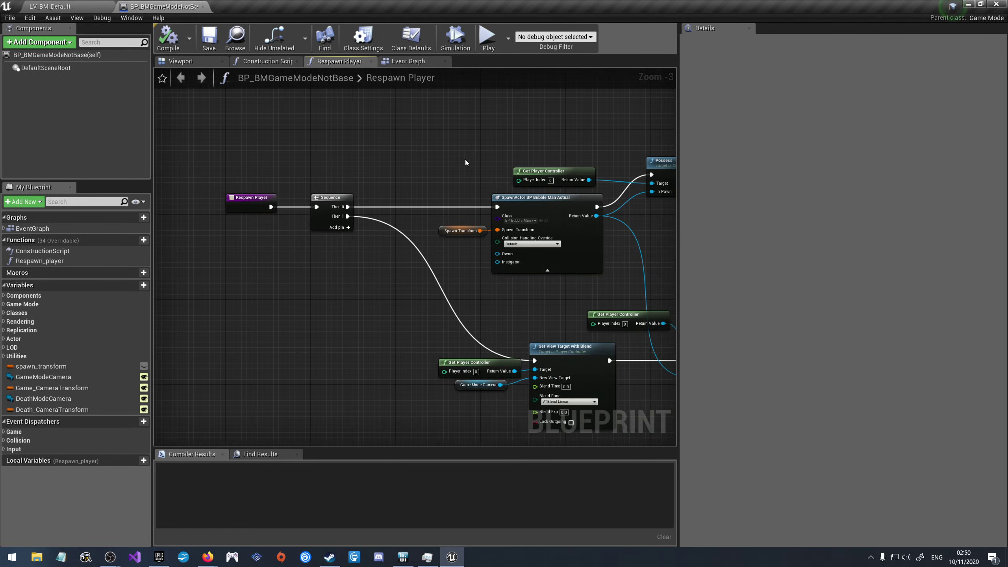
pyautogui.moveTo(609, 225); pyautogui.dragTo(471, 258, button='right')
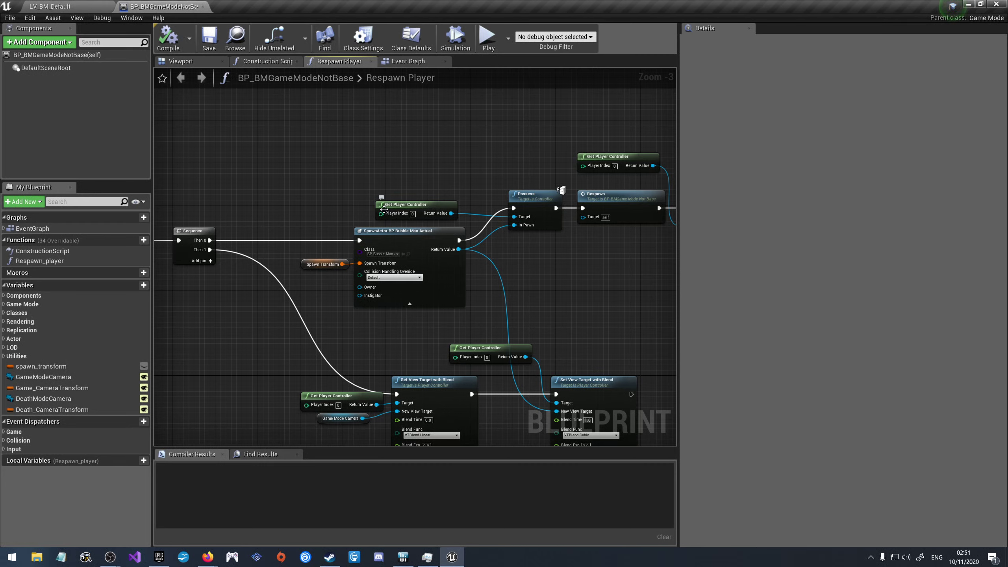
pyautogui.moveTo(385, 210); pyautogui.dragTo(463, 197, button='right')
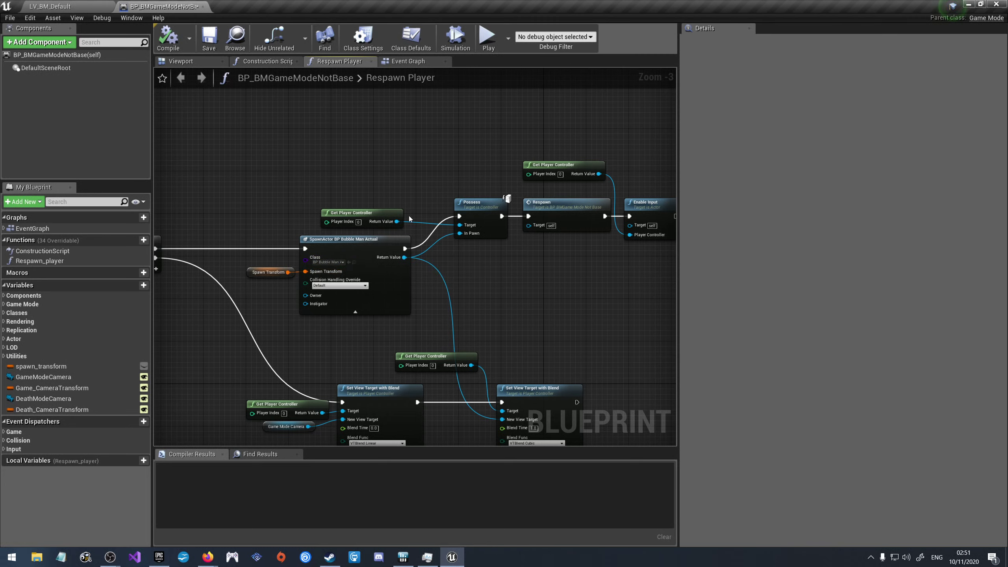
pyautogui.moveTo(520, 245); pyautogui.dragTo(249, 195, button='right')
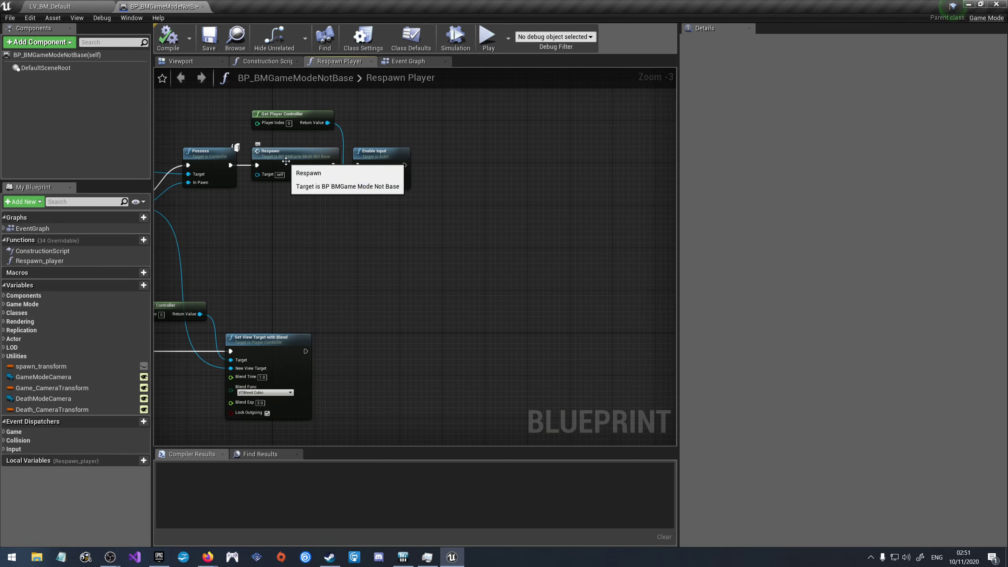
pyautogui.scroll(-3, 578, 228)
pyautogui.scroll(1, 438, 277)
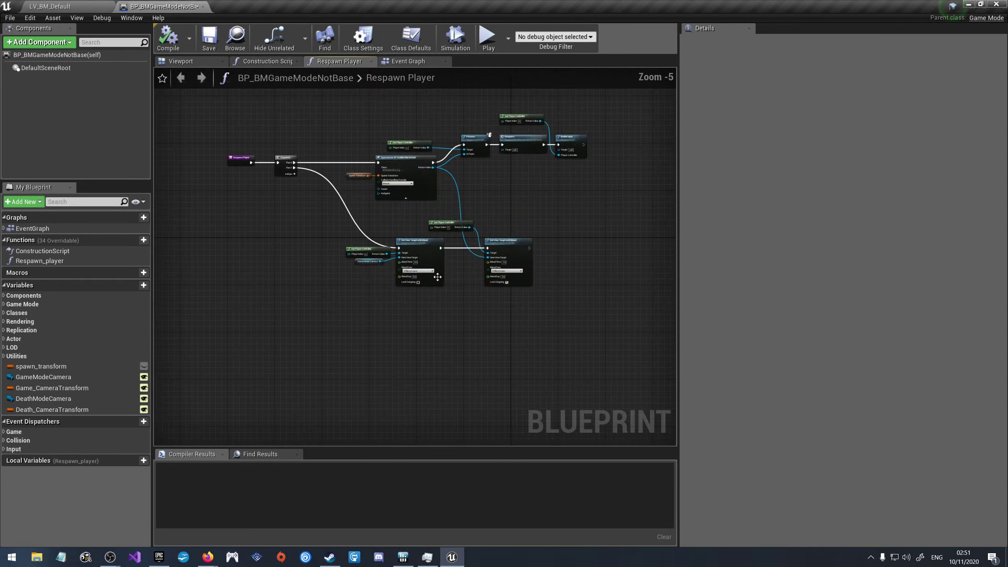
pyautogui.scroll(3, 438, 277)
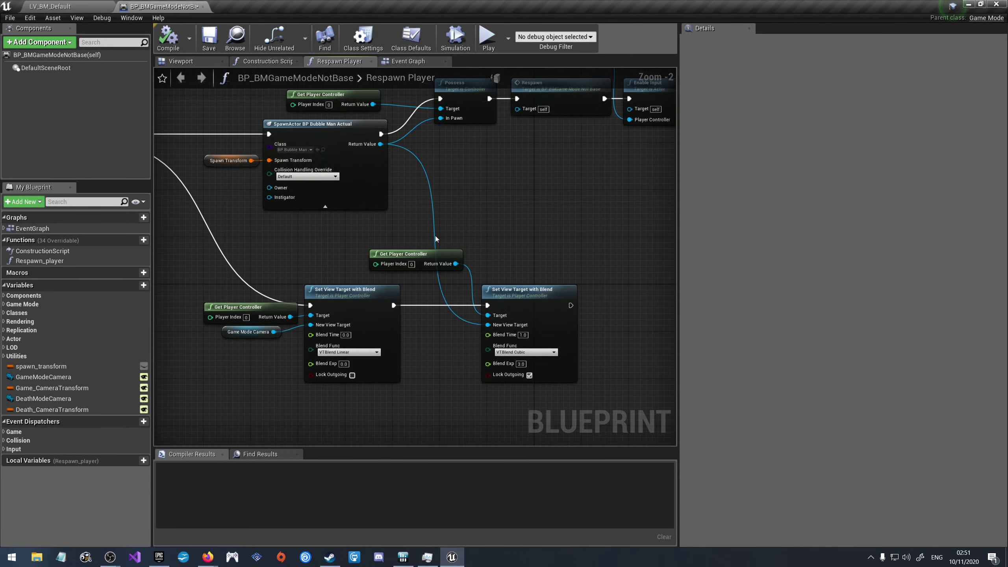
pyautogui.scroll(-3, 320, 214)
pyautogui.scroll(2, 442, 241)
pyautogui.scroll(3, 442, 241)
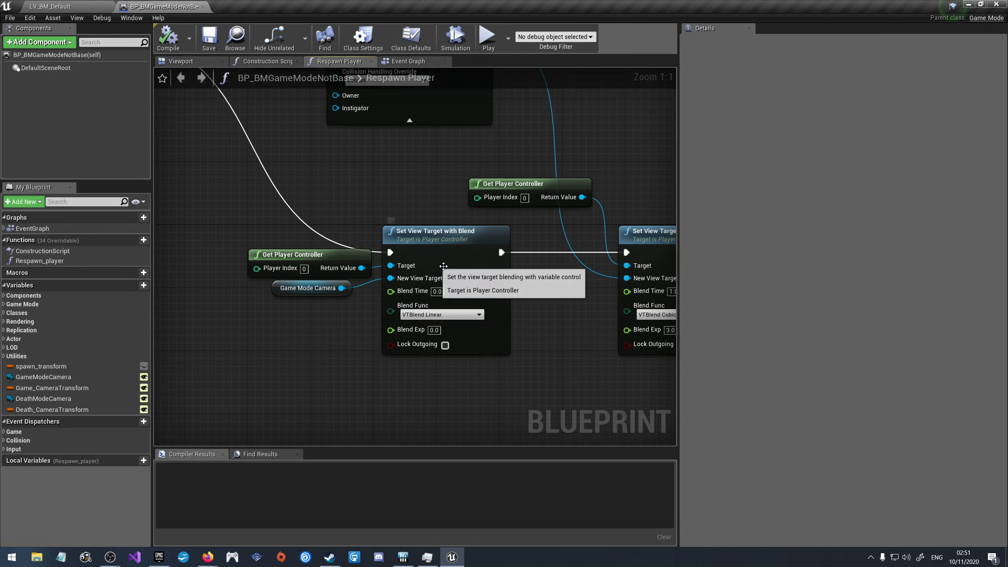
pyautogui.scroll(-1, 443, 267)
pyautogui.scroll(-2, 419, 237)
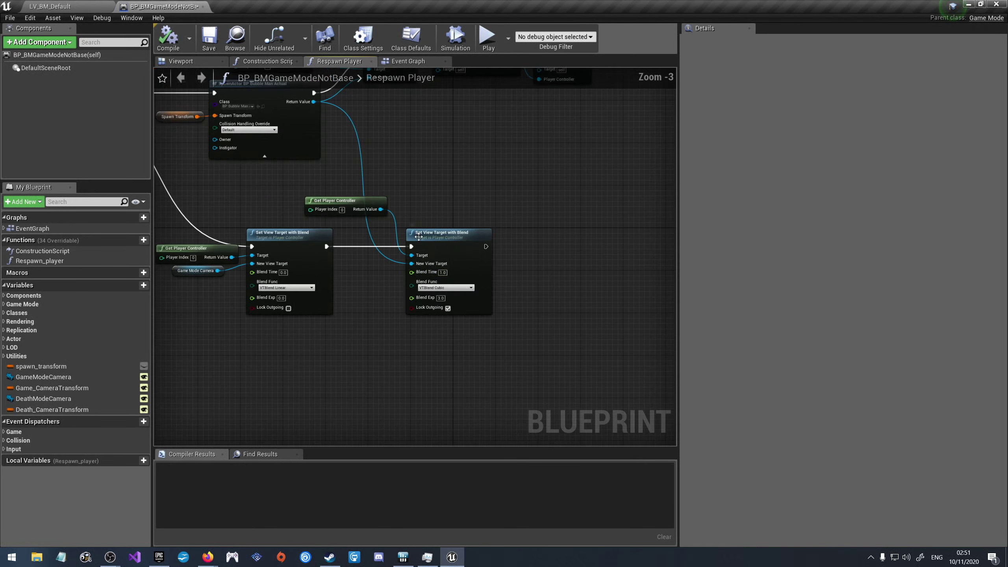
pyautogui.scroll(-2, 359, 159)
pyautogui.scroll(2, 370, 198)
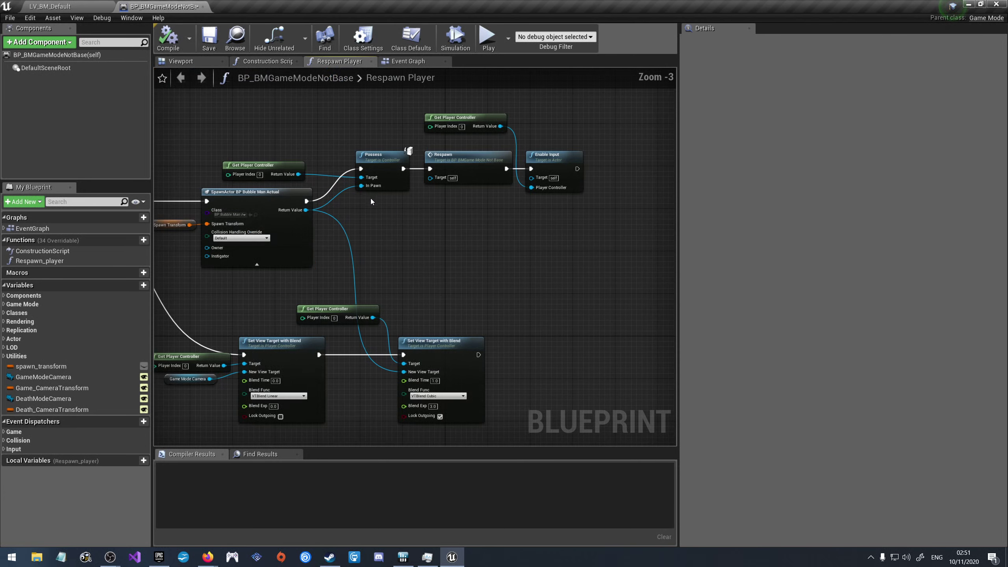
pyautogui.scroll(-1, 395, 307)
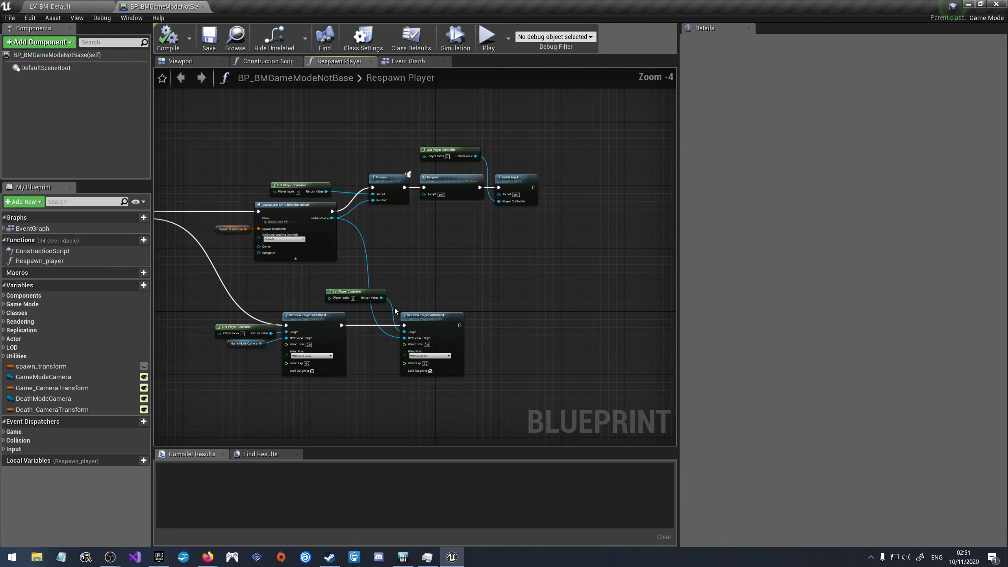
pyautogui.scroll(3, 394, 308)
pyautogui.scroll(-5, 472, 252)
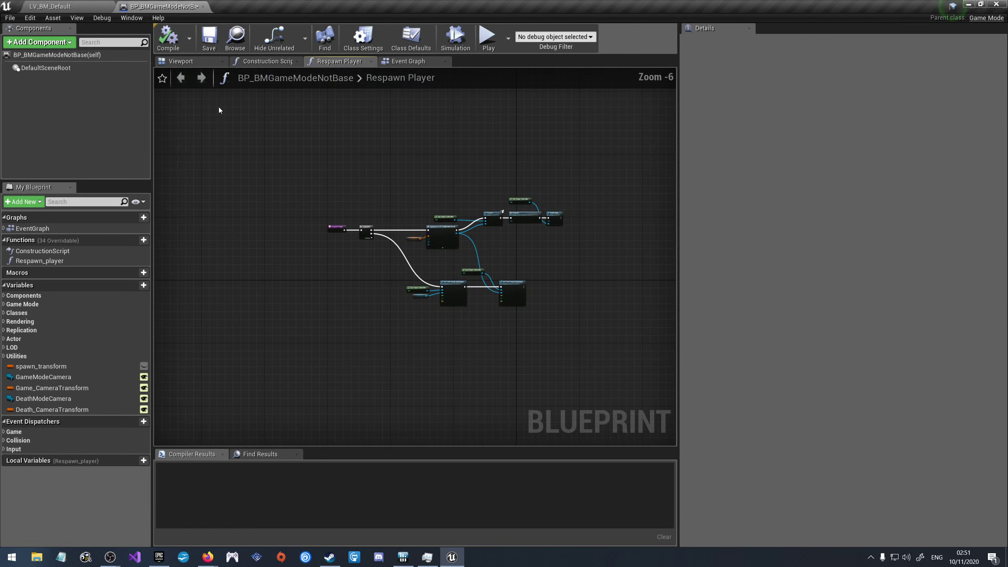
# Step: Return to the Event Graph and zoom out to the Respawn Setup, Respawn and Insert Coin groups
pyautogui.click(408, 60)
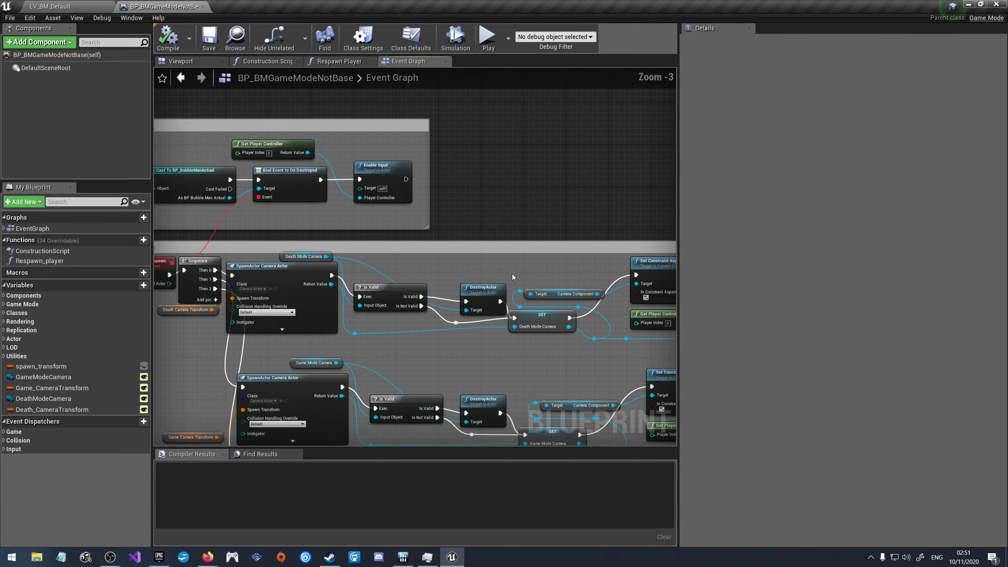
pyautogui.scroll(-1, 314, 206)
pyautogui.scroll(-2, 251, 305)
pyautogui.scroll(5, 229, 246)
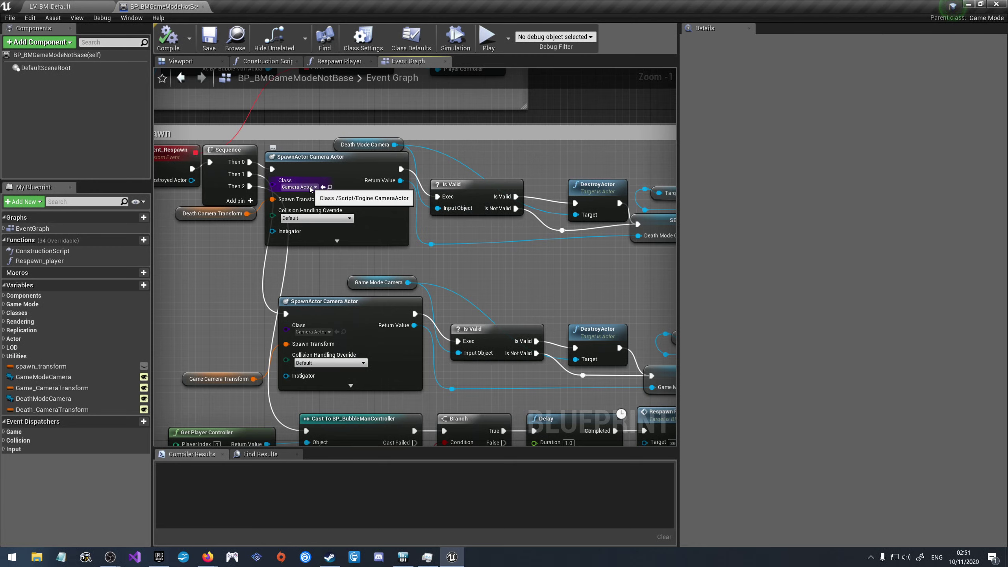
pyautogui.scroll(-1, 292, 222)
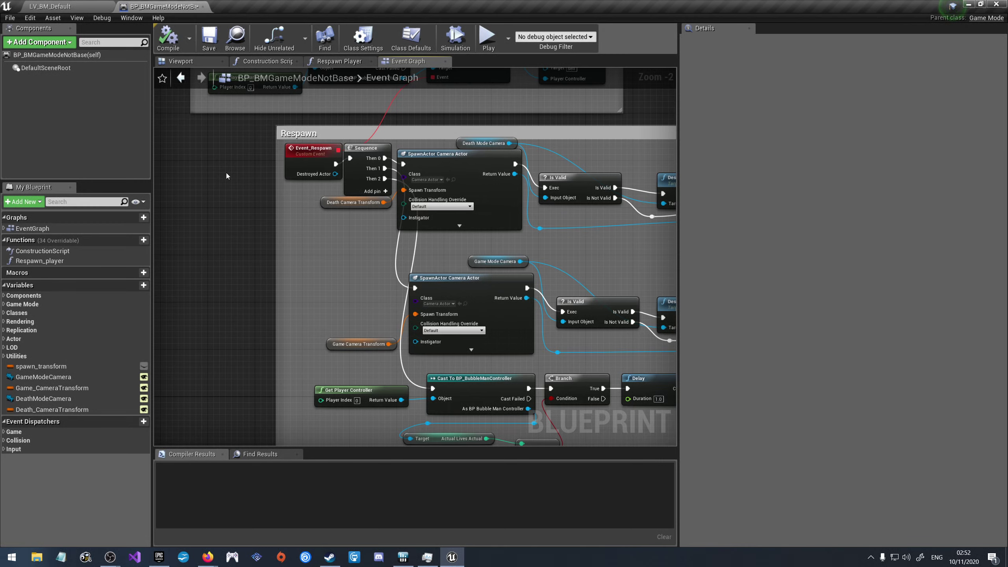
pyautogui.scroll(-3, 227, 171)
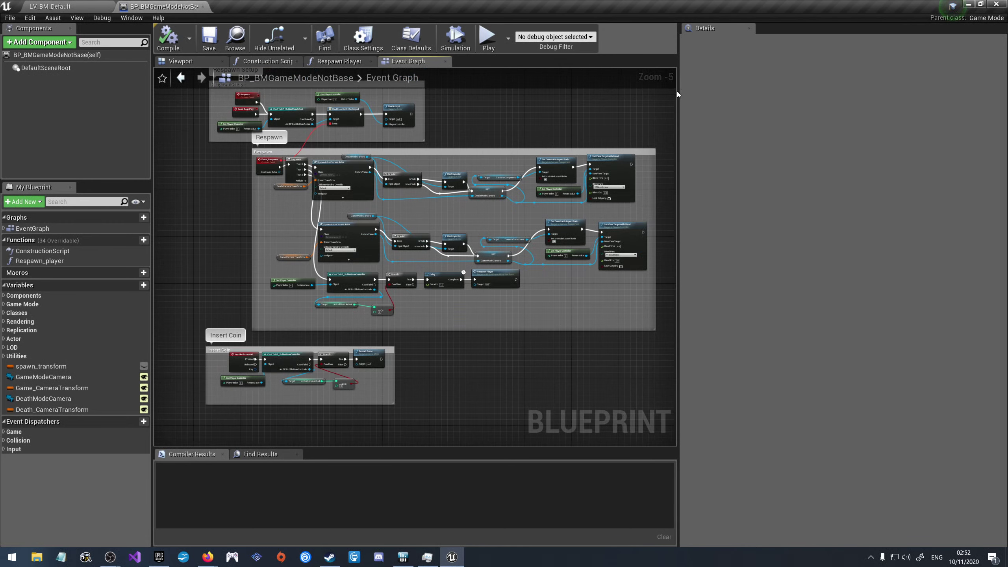
# Step: Widen the graph area past the Details panel and compile BP_BMGameModeNotBase
pyautogui.moveTo(677, 94); pyautogui.dragTo(959, 99)
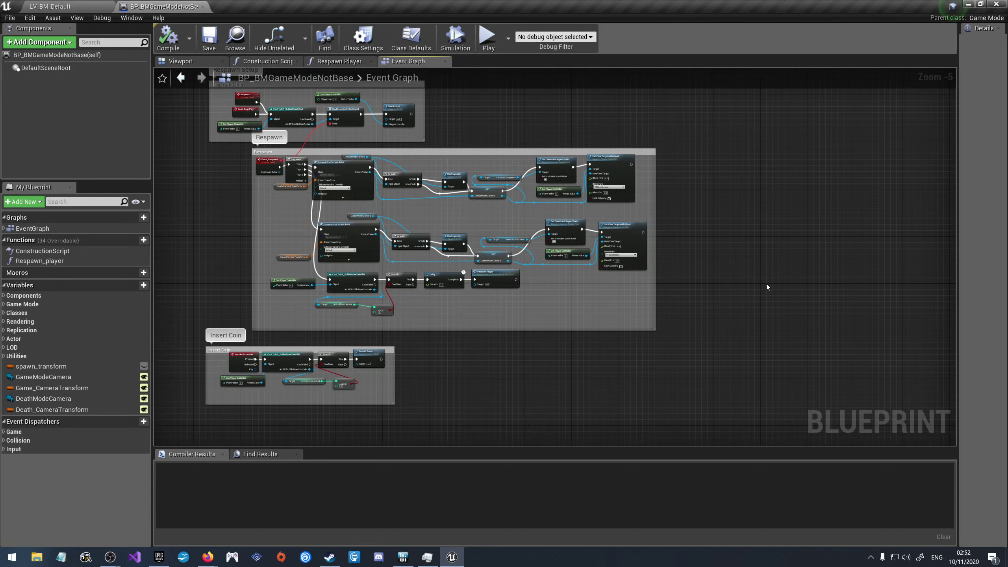
pyautogui.scroll(-5, 600, 192)
pyautogui.scroll(7, 511, 282)
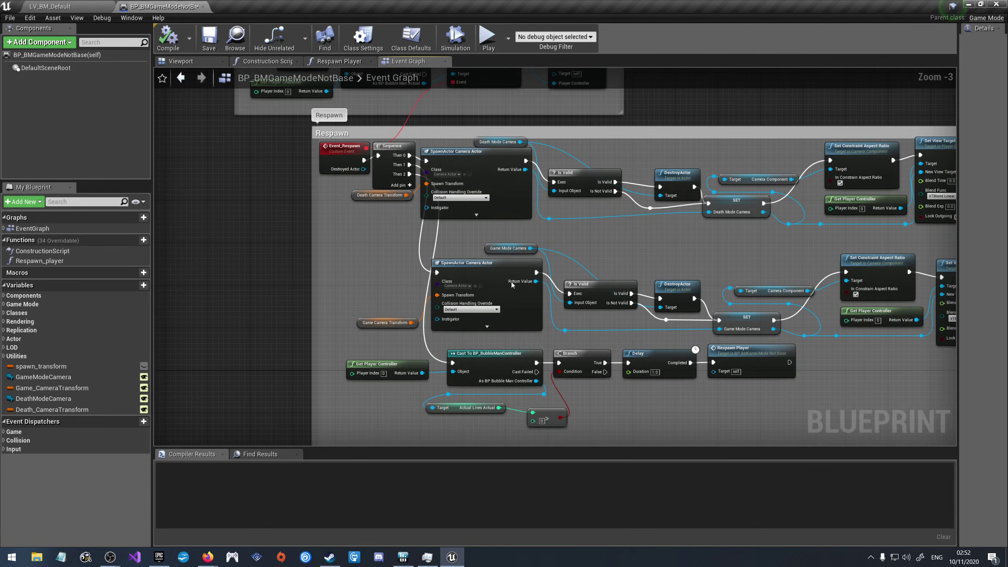
pyautogui.scroll(-2, 511, 282)
pyautogui.scroll(4, 766, 249)
pyautogui.scroll(-1, 603, 283)
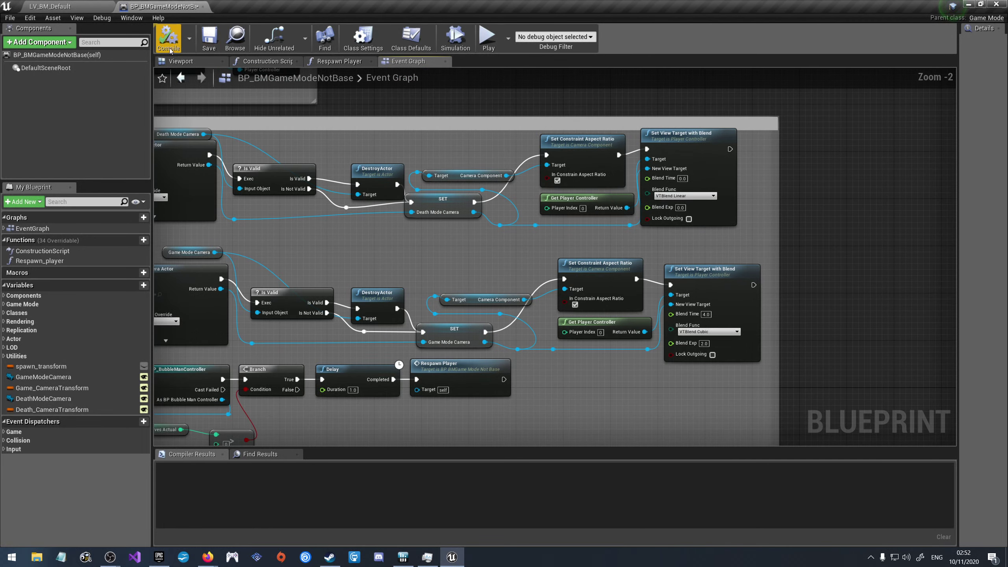
pyautogui.click(170, 50)
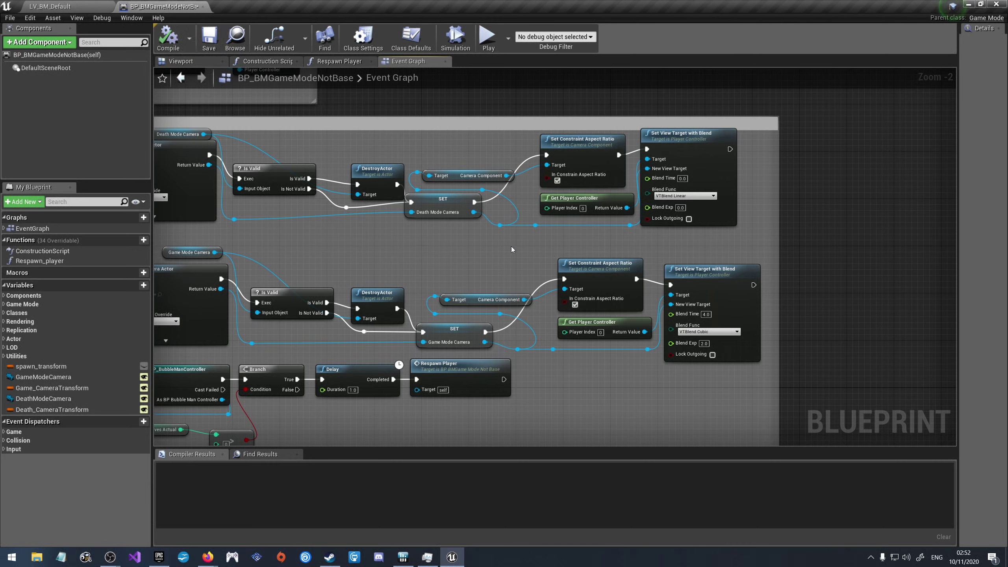
# Step: Pan to the Respawn group to inspect the Delay feeding the Respawn Player call
pyautogui.moveTo(264, 217); pyautogui.dragTo(642, 155, button='right')
pyautogui.scroll(1, 642, 155)
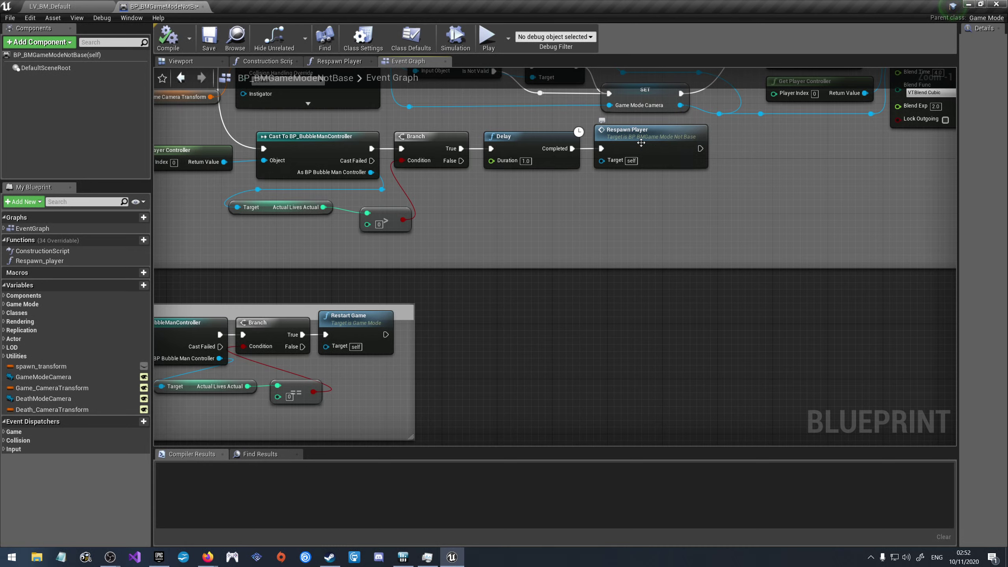
pyautogui.scroll(-1, 622, 271)
pyautogui.scroll(-1, 619, 270)
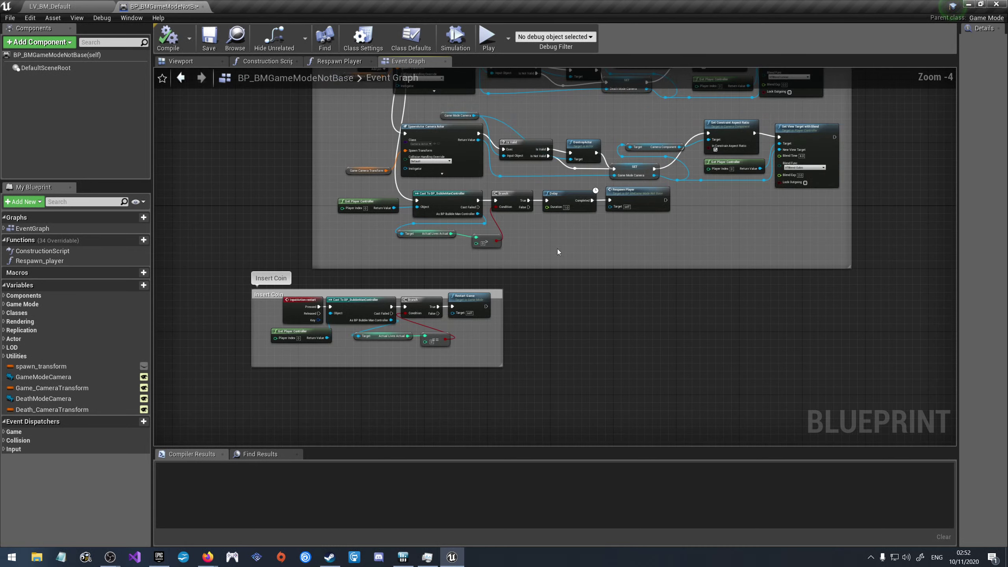
pyautogui.scroll(2, 557, 249)
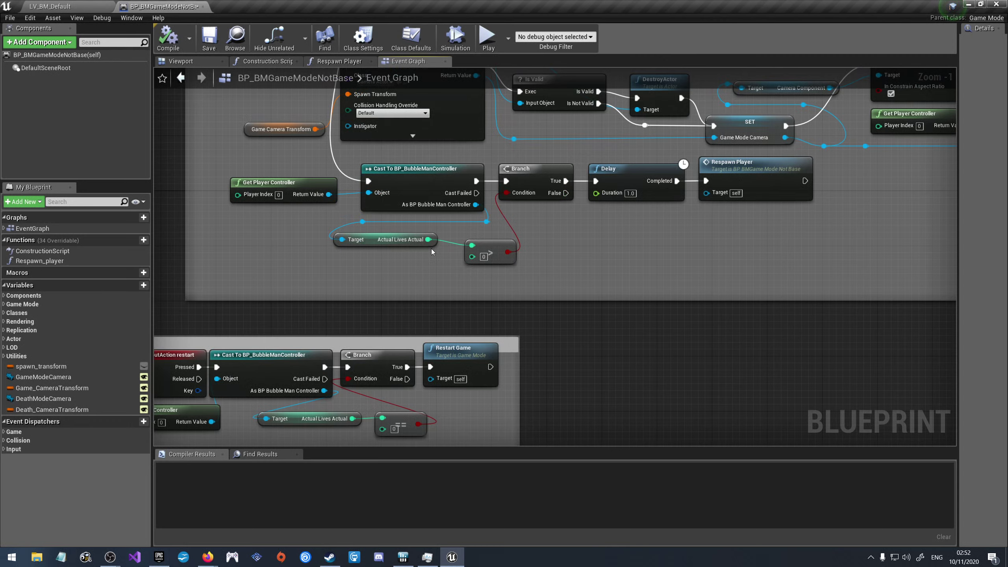
pyautogui.scroll(-2, 430, 248)
pyautogui.scroll(-2, 387, 253)
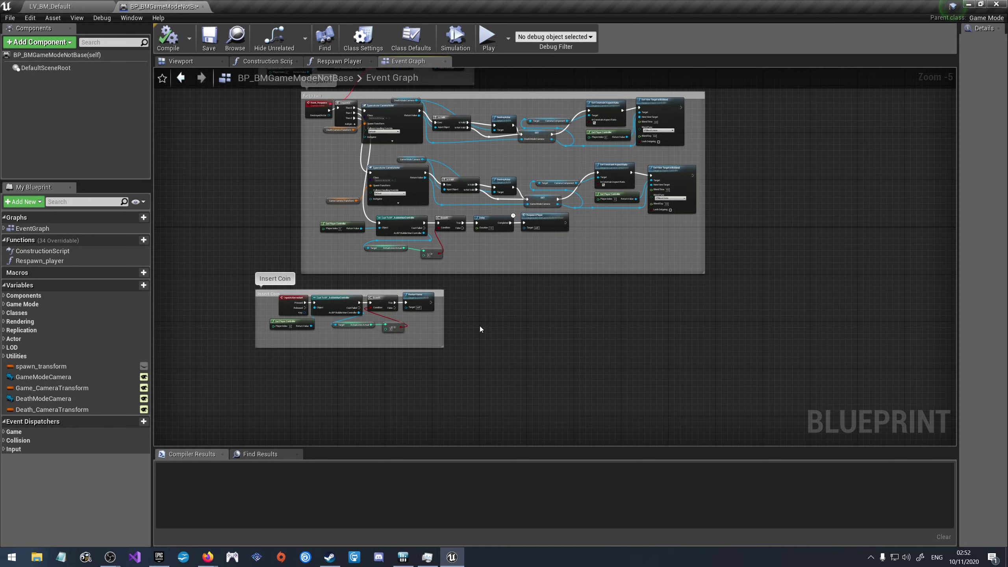
pyautogui.click(345, 62)
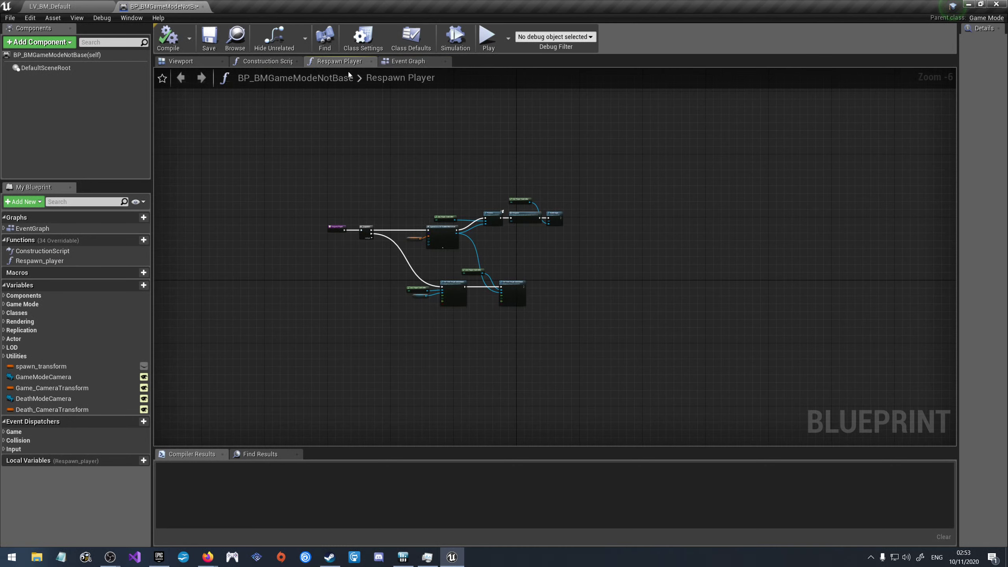
pyautogui.scroll(5, 351, 267)
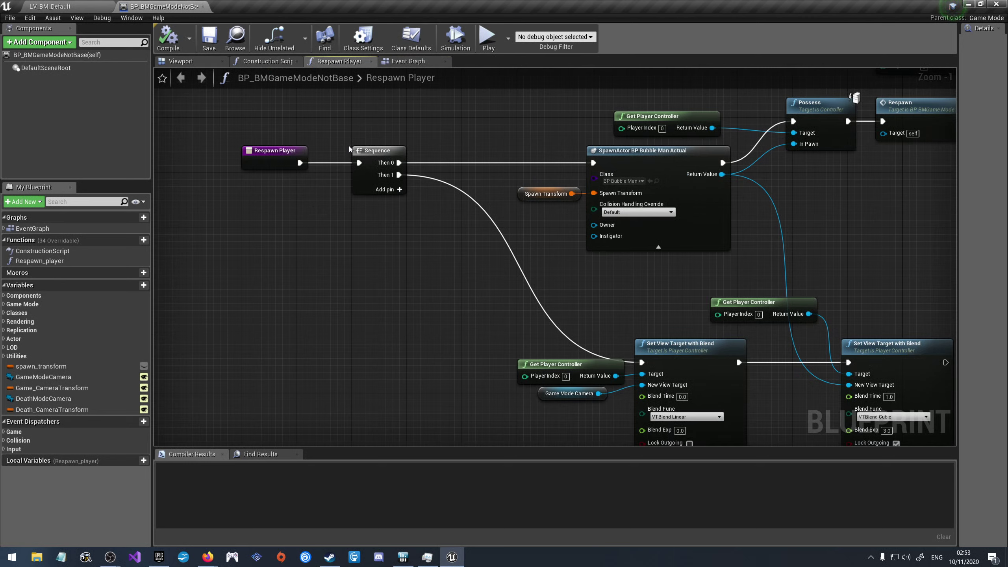
pyautogui.moveTo(929, 109); pyautogui.dragTo(740, 105, button='right')
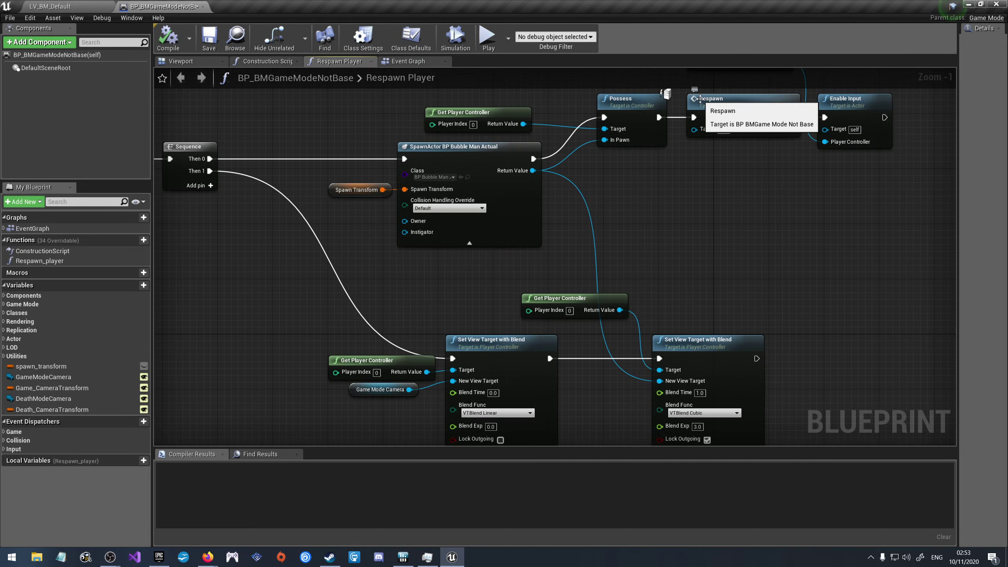
pyautogui.click(408, 61)
pyautogui.scroll(7, 365, 240)
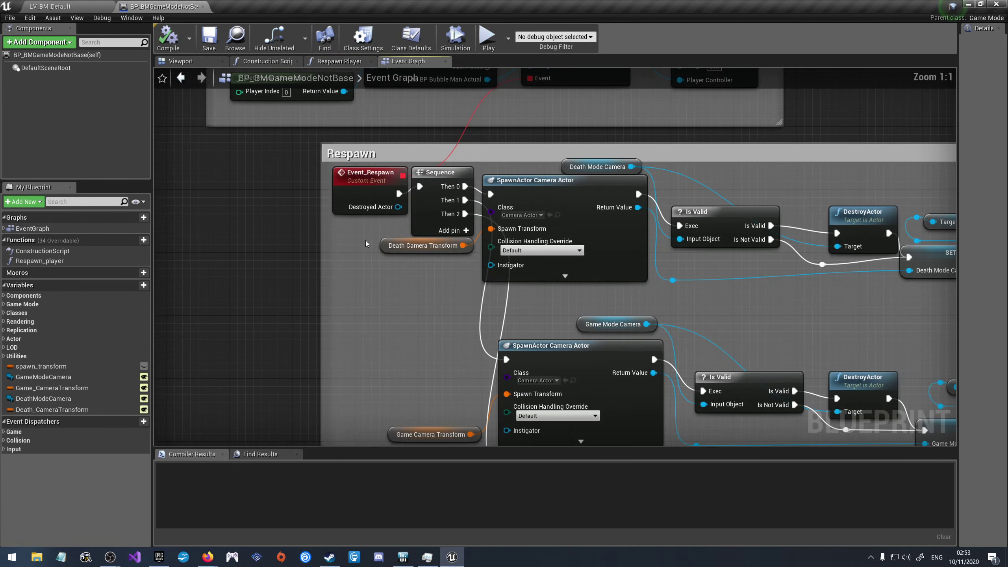
pyautogui.scroll(-6, 351, 241)
pyautogui.scroll(1, 351, 241)
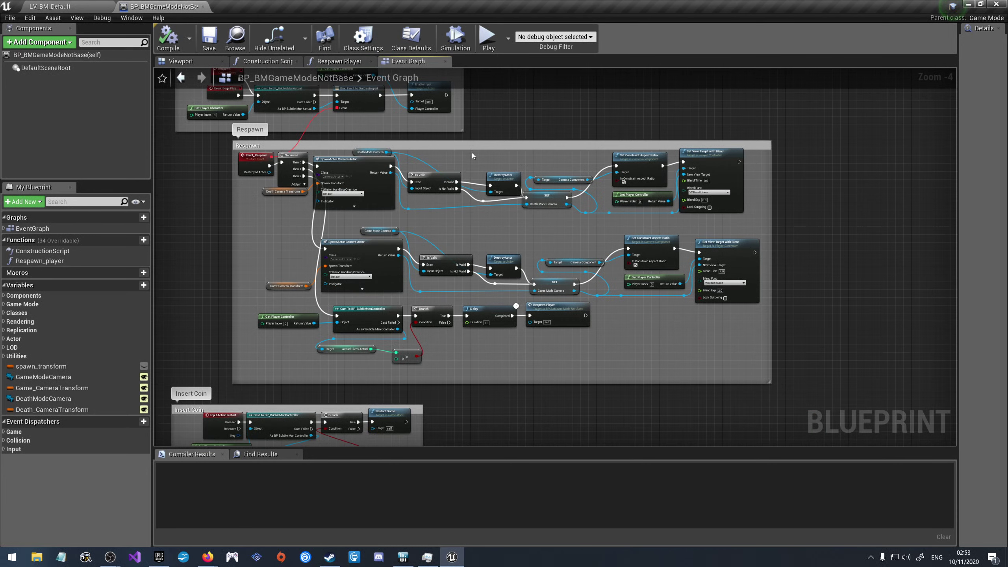
pyautogui.scroll(-1, 470, 151)
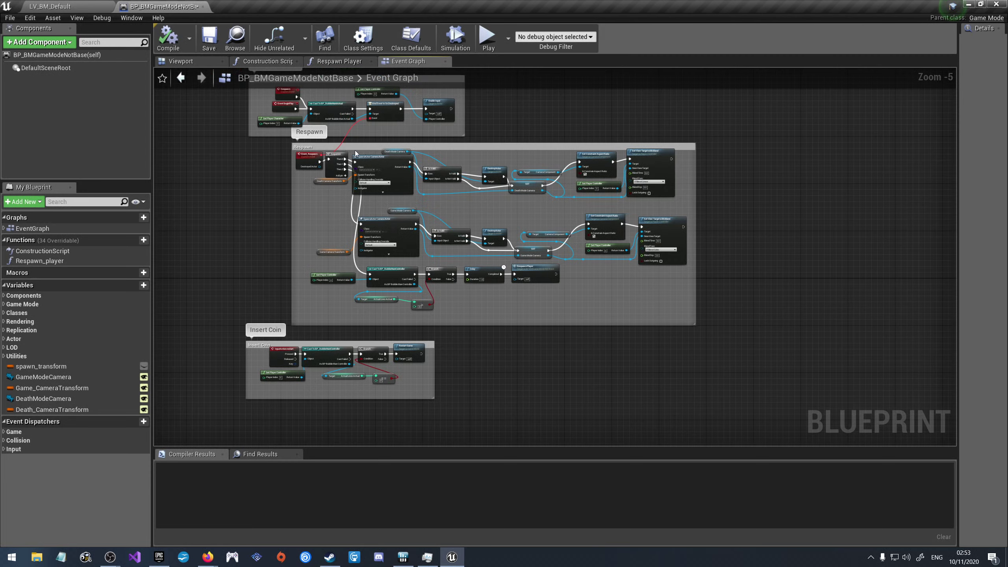
pyautogui.scroll(4, 289, 163)
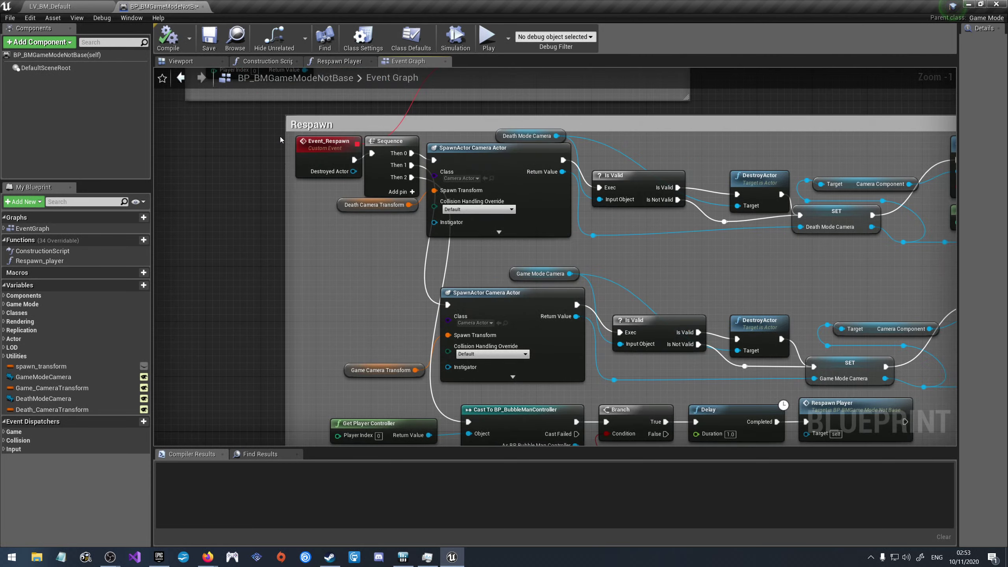
pyautogui.scroll(-3, 280, 136)
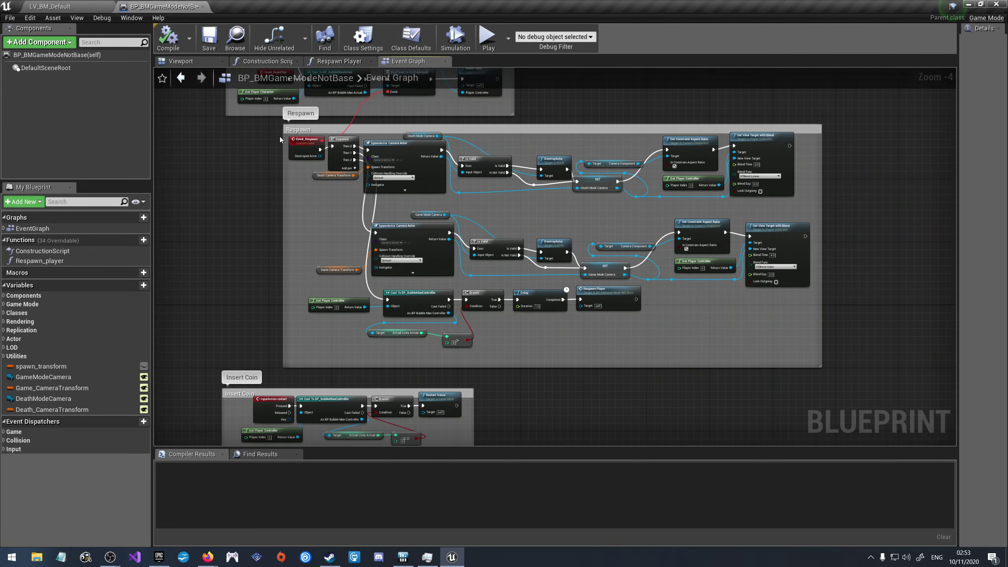
pyautogui.scroll(4, 330, 148)
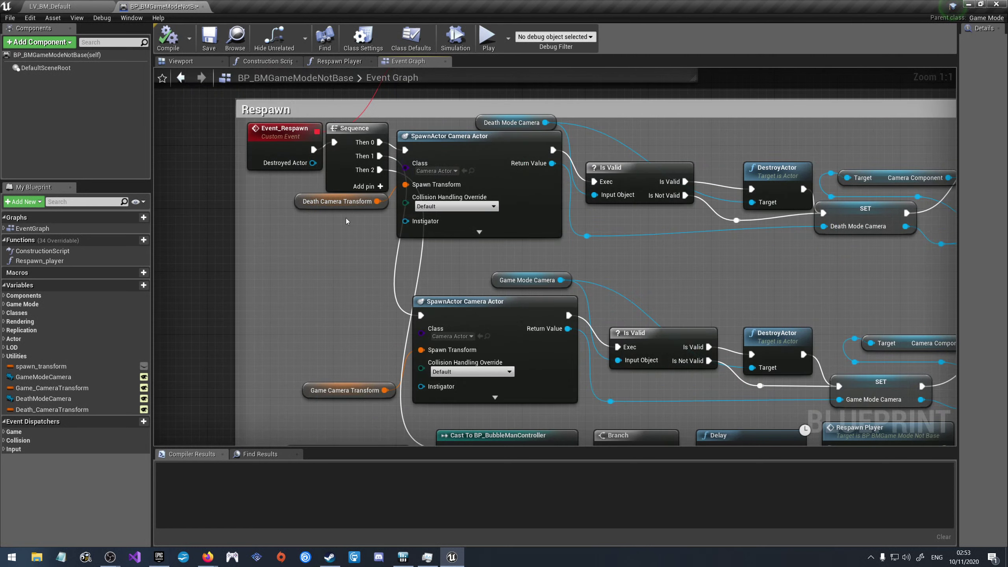
pyautogui.scroll(-2, 290, 231)
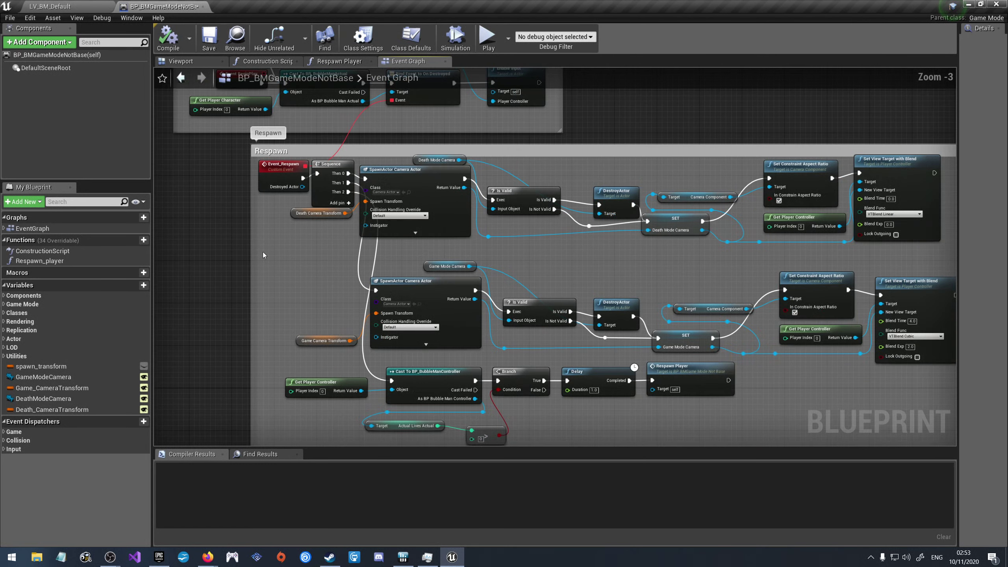
pyautogui.scroll(2, 563, 229)
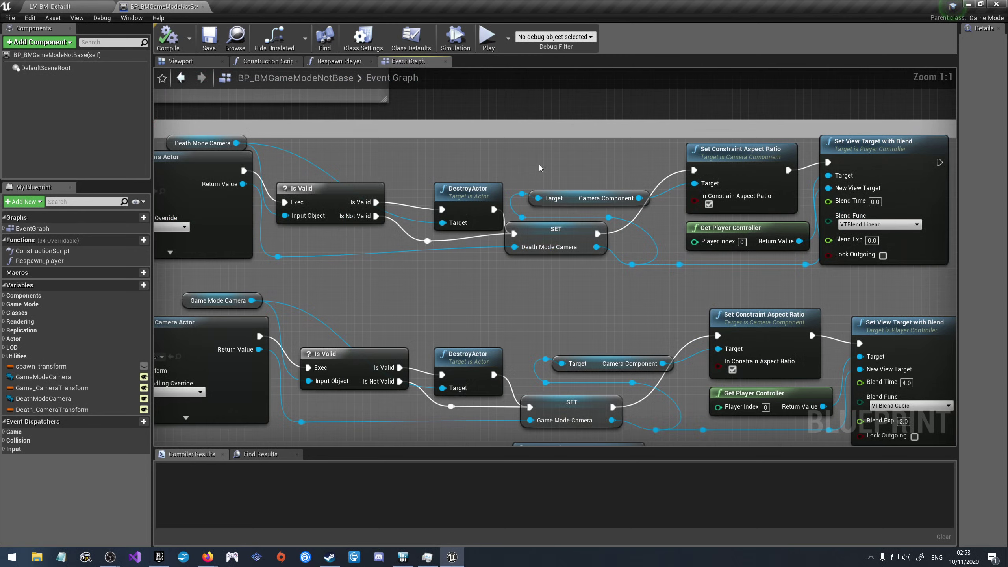
pyautogui.scroll(-3, 639, 162)
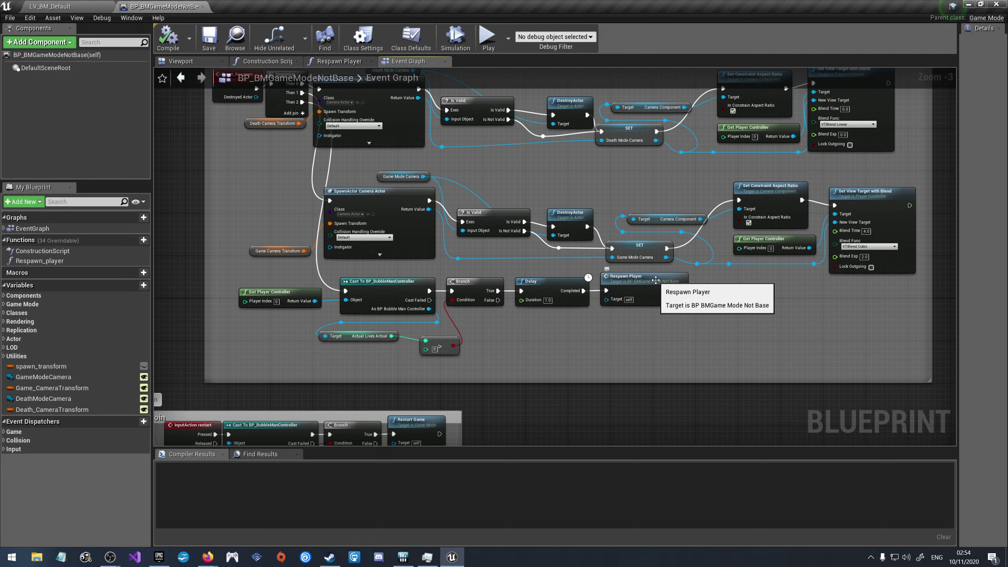
# Step: Select the Respawn Player call and widen the Details panel to read its properties
pyautogui.click(656, 281)
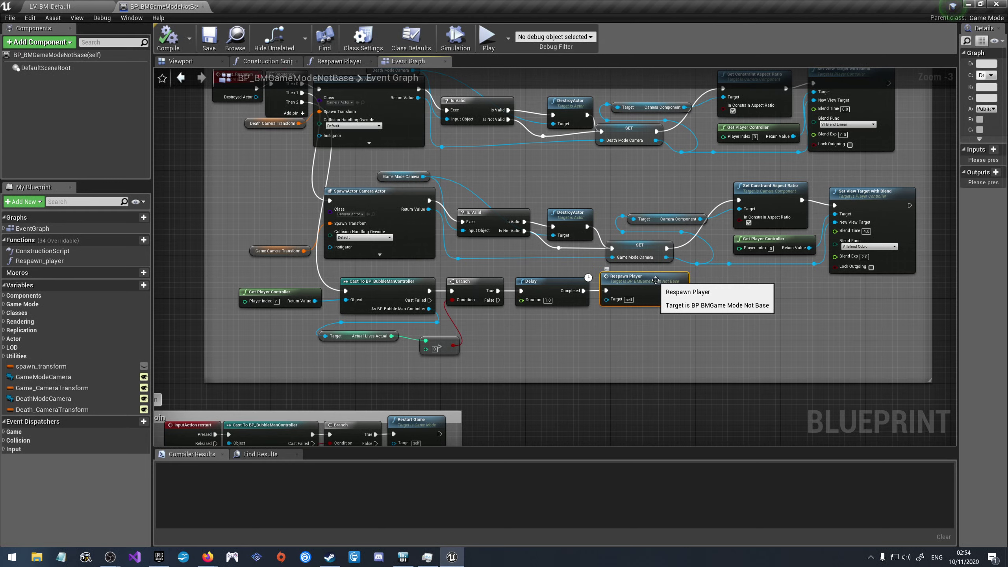
pyautogui.scroll(-1, 624, 365)
pyautogui.scroll(2, 515, 421)
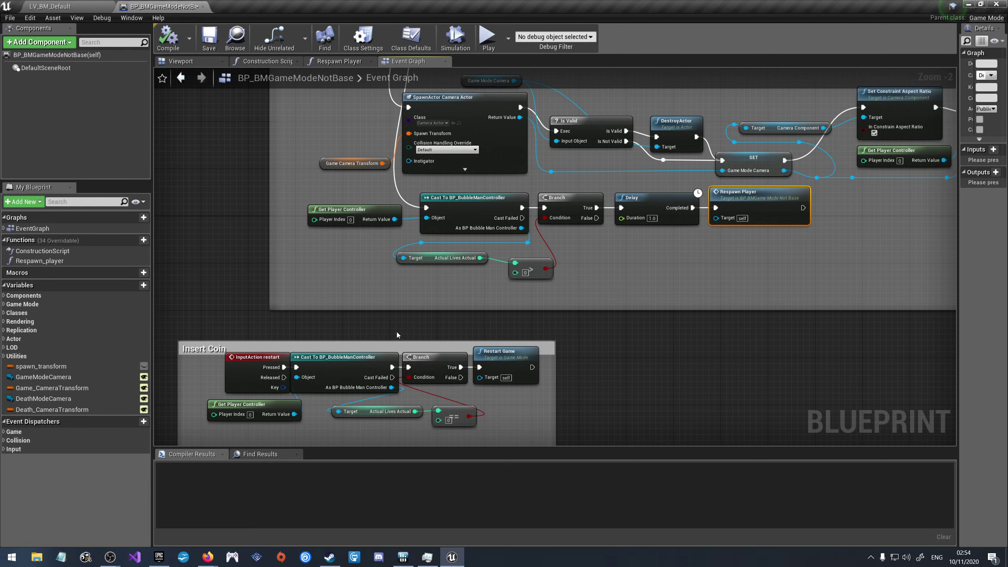
pyautogui.scroll(-2, 611, 312)
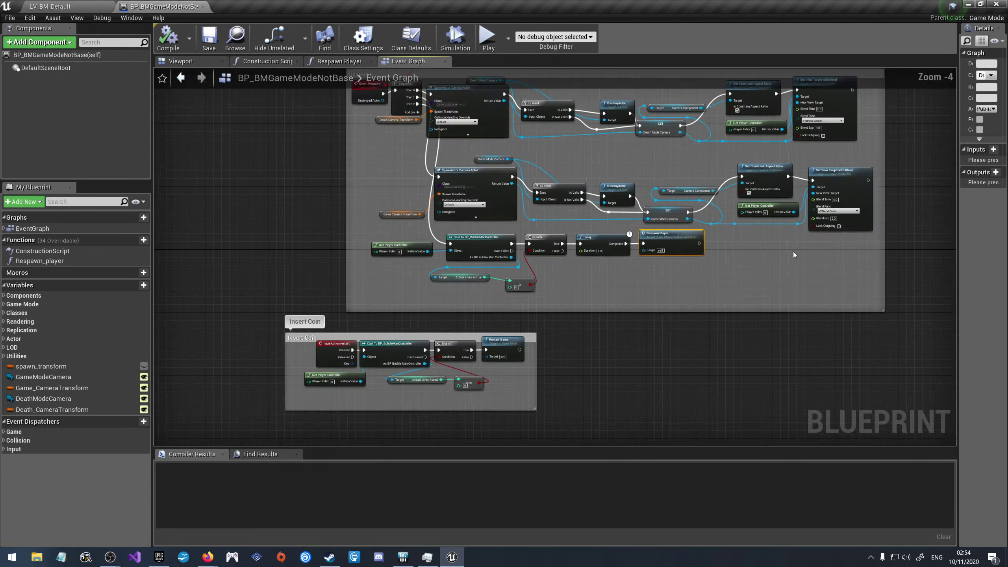
pyautogui.scroll(1, 780, 243)
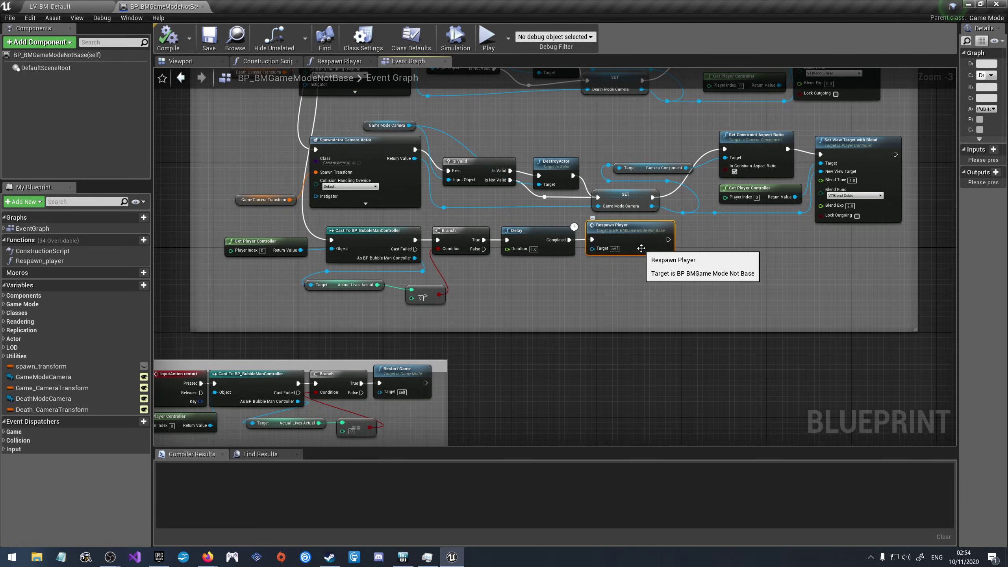
pyautogui.scroll(-2, 734, 263)
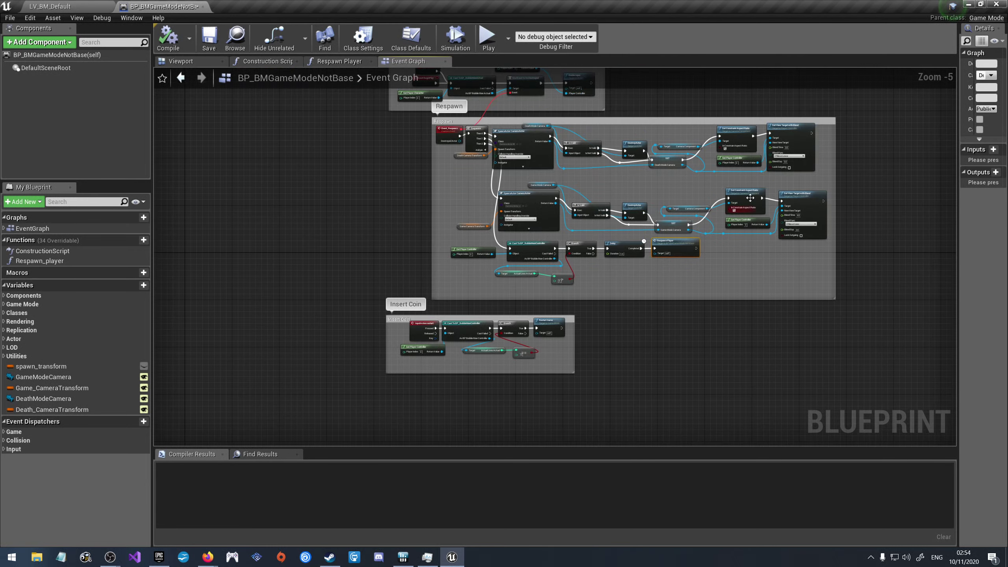
pyautogui.scroll(3, 611, 178)
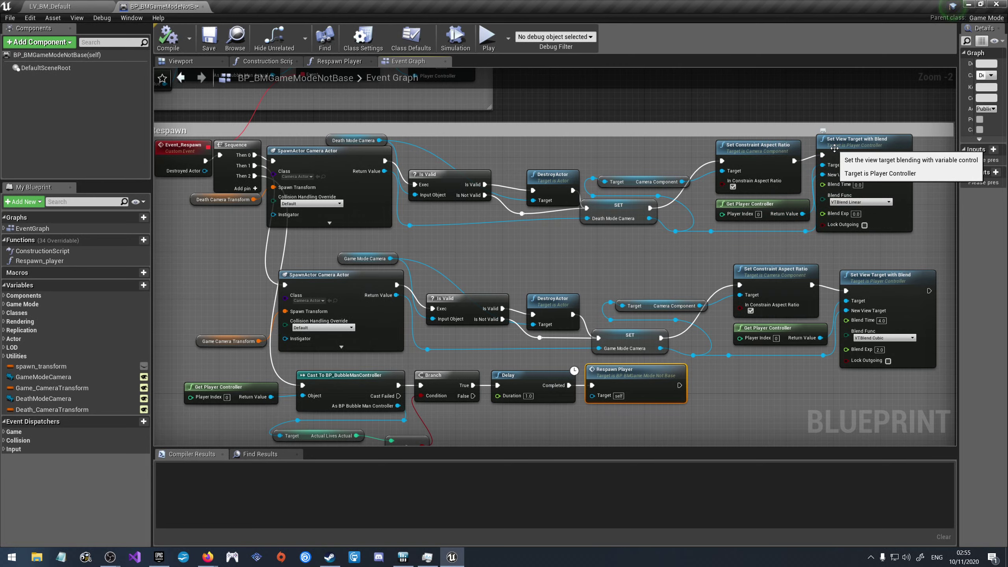
pyautogui.scroll(-2, 813, 221)
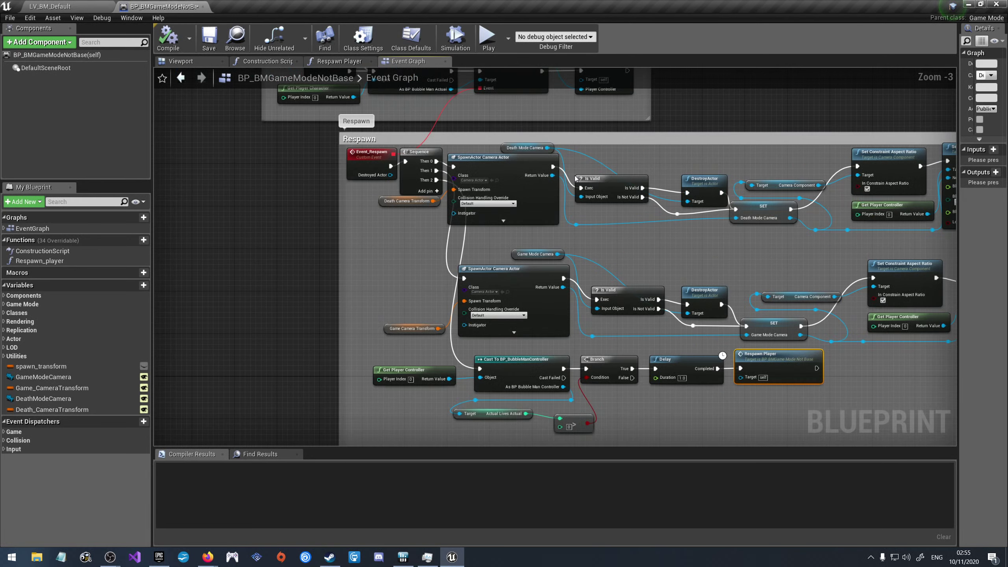
pyautogui.scroll(-1, 813, 221)
pyautogui.scroll(3, 813, 221)
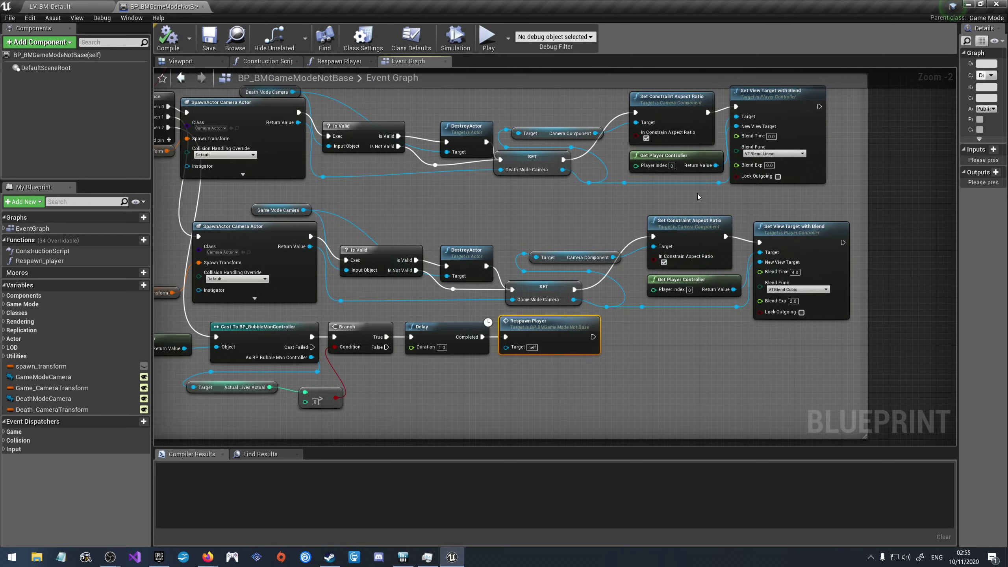
pyautogui.scroll(-3, 695, 193)
pyautogui.scroll(-1, 603, 220)
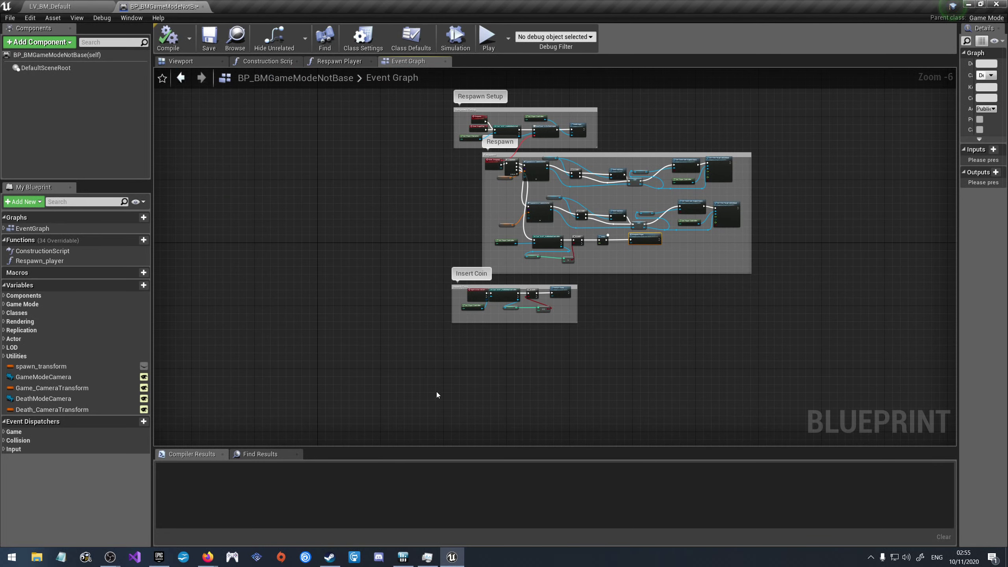
pyautogui.scroll(-1, 604, 274)
pyautogui.scroll(3, 603, 273)
pyautogui.scroll(2, 447, 306)
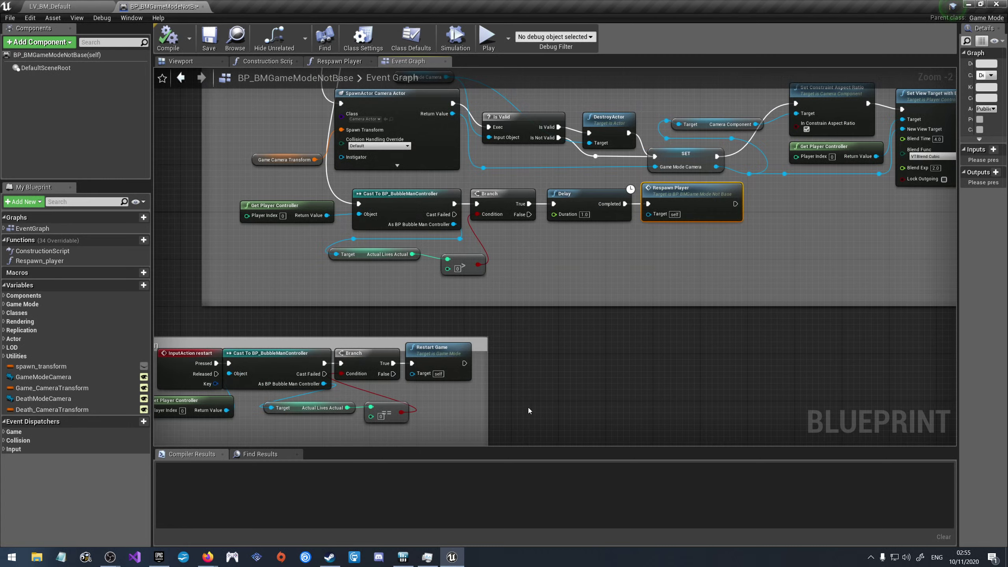
pyautogui.scroll(-3, 567, 248)
pyautogui.scroll(1, 567, 247)
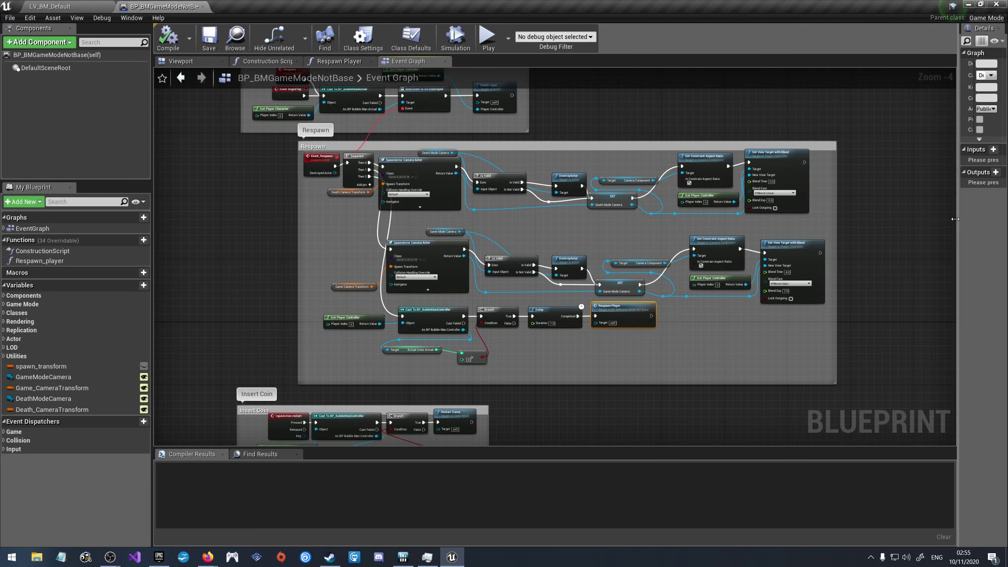
pyautogui.moveTo(957, 220)
pyautogui.mouseDown()
pyautogui.moveTo(760, 218)
pyautogui.moveTo(819, 219)
pyautogui.mouseUp()
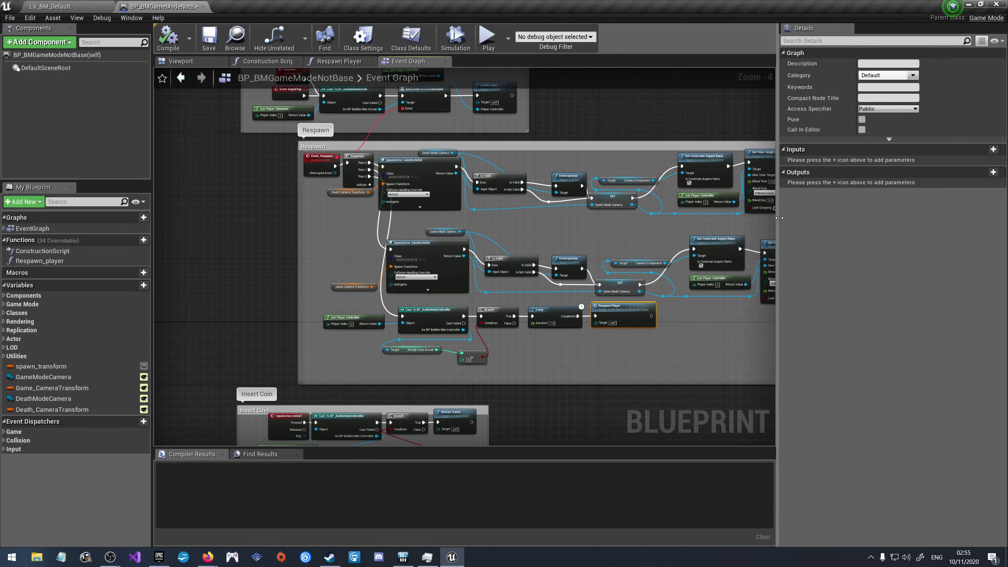
# Step: Jump from the call into the Respawn Player function graph, then back to the Respawn custom event
pyautogui.doubleClick(625, 310)
pyautogui.scroll(-2, 299, 182)
pyautogui.scroll(-2, 299, 181)
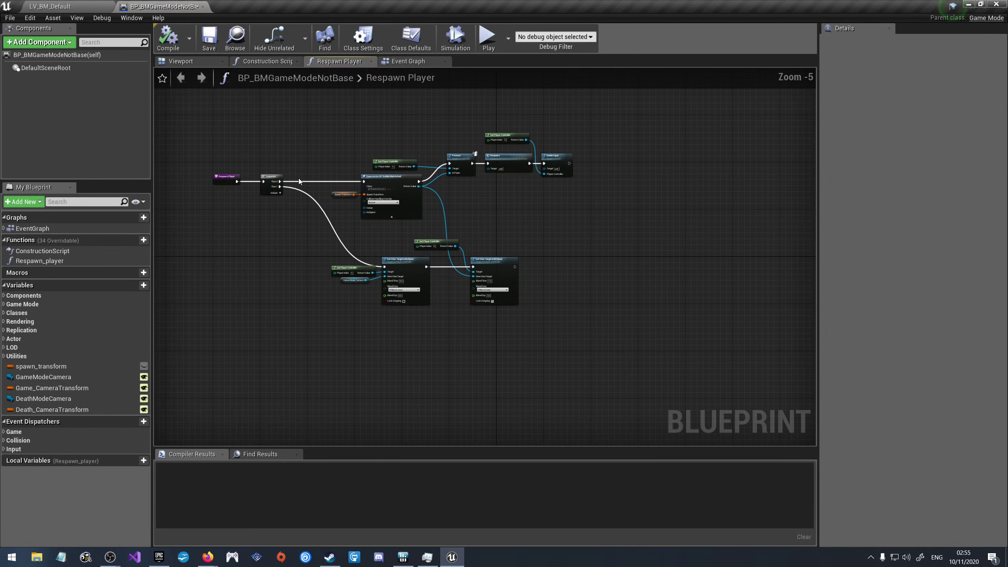
pyautogui.scroll(4, 515, 179)
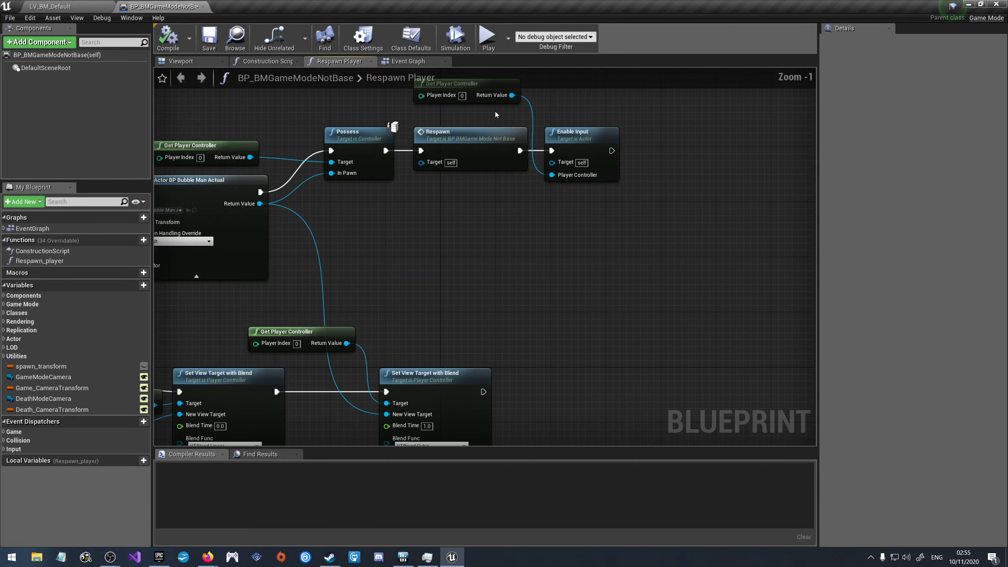
pyautogui.doubleClick(466, 139)
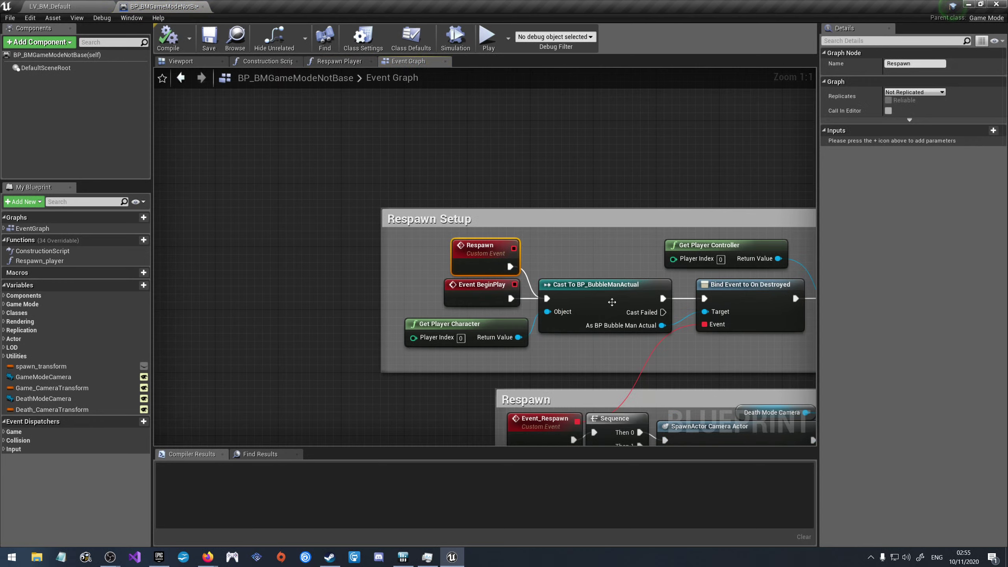
pyautogui.scroll(-4, 547, 274)
pyautogui.scroll(4, 399, 233)
pyautogui.scroll(-1, 584, 267)
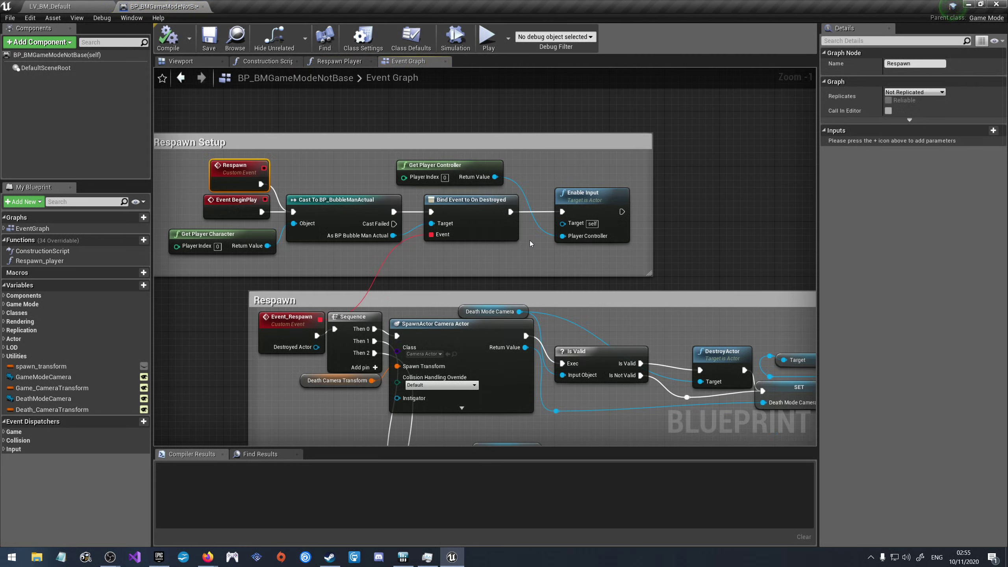
# Step: Compare the Respawn Player function graph against the Event Graph, switching between them several times
pyautogui.click(327, 63)
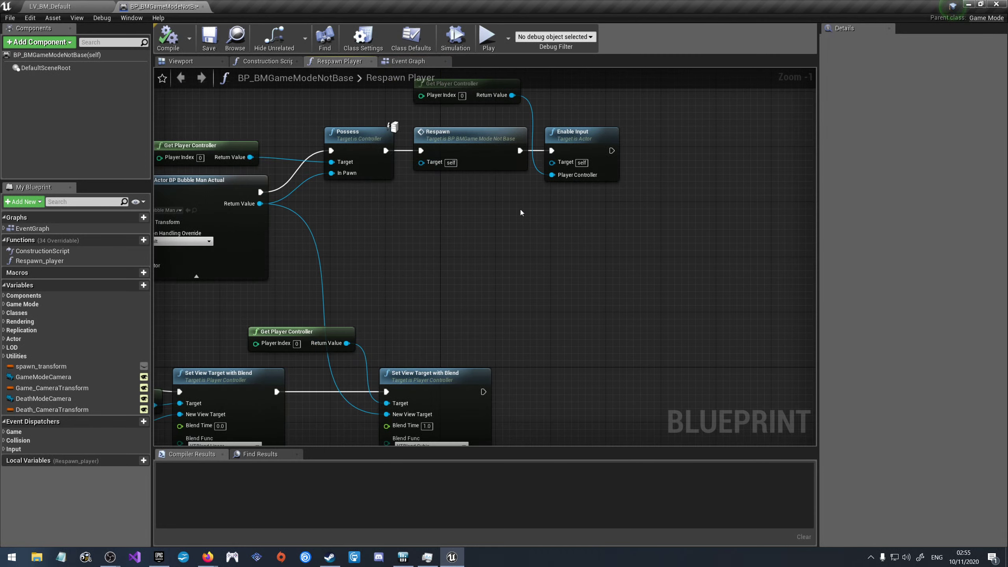
pyautogui.scroll(-4, 650, 249)
pyautogui.click(409, 62)
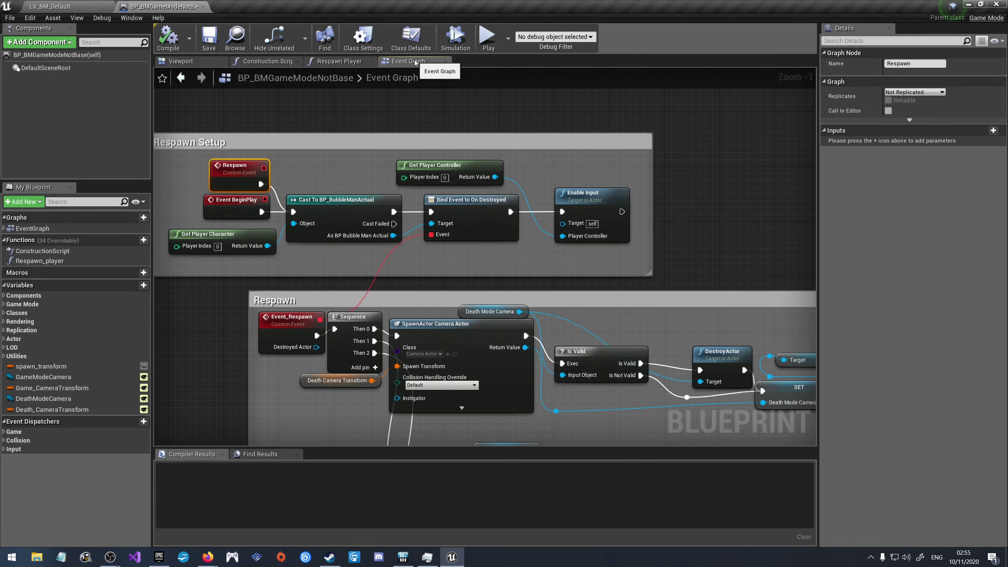
pyautogui.scroll(-3, 344, 120)
pyautogui.scroll(-1, 300, 226)
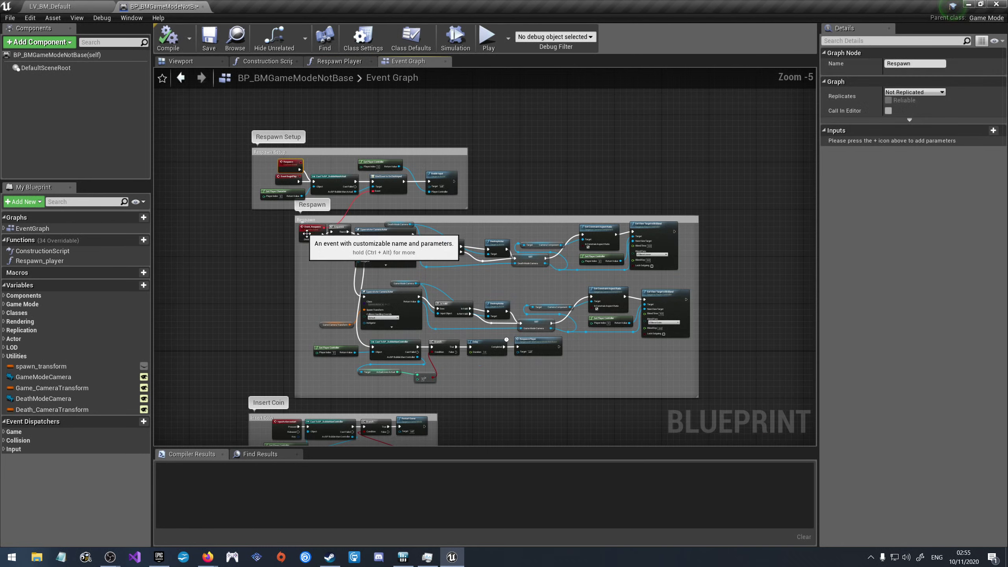
pyautogui.scroll(5, 542, 360)
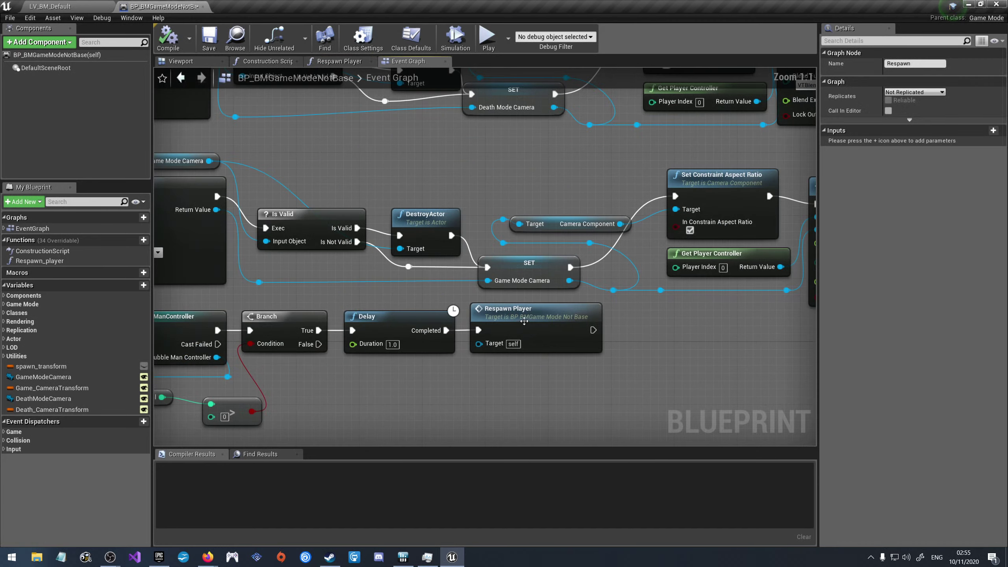
pyautogui.click(341, 60)
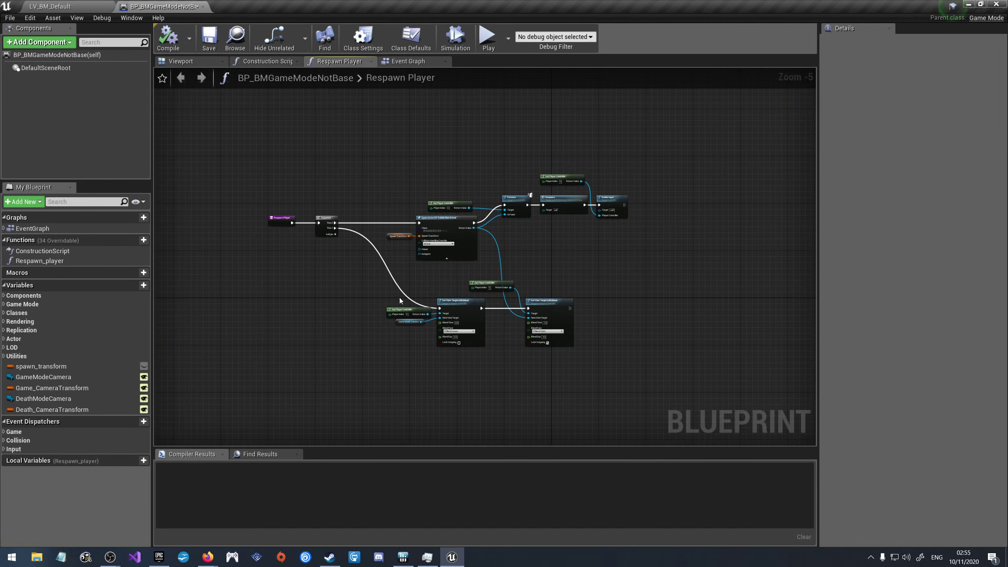
pyautogui.scroll(-2, 397, 199)
pyautogui.click(397, 62)
pyautogui.scroll(-7, 525, 298)
pyautogui.scroll(7, 341, 179)
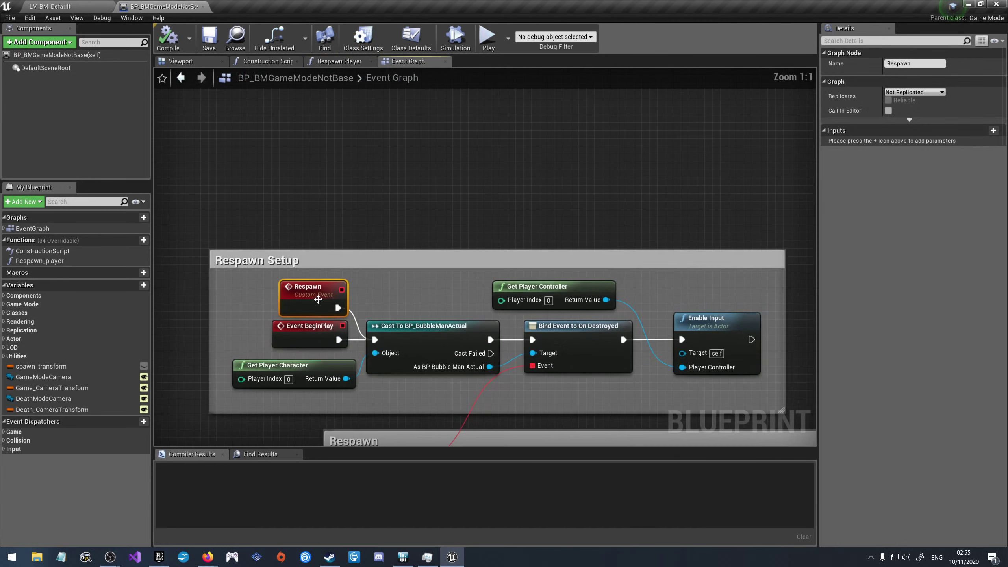
pyautogui.click(340, 60)
pyautogui.scroll(7, 352, 290)
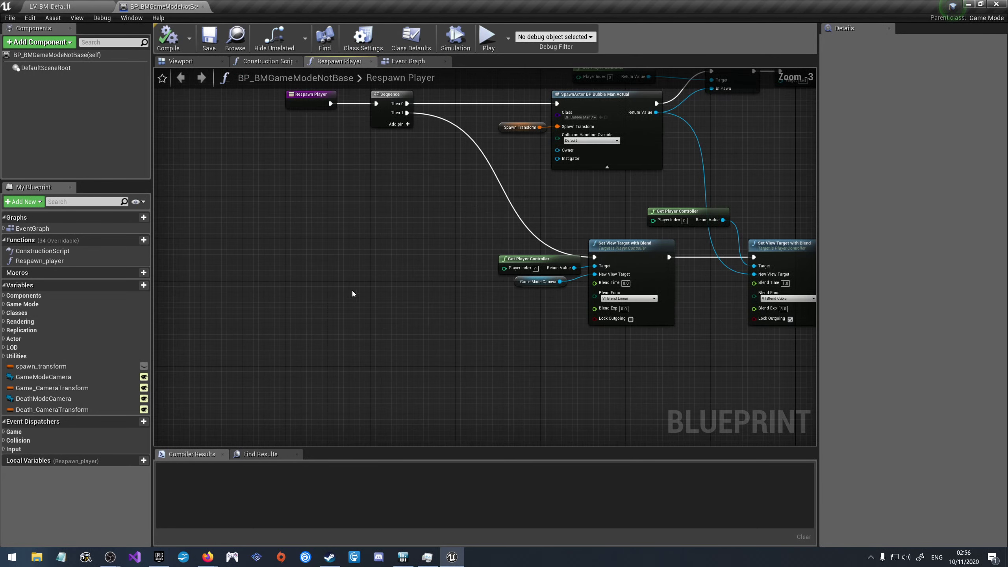
pyautogui.scroll(-2, 406, 271)
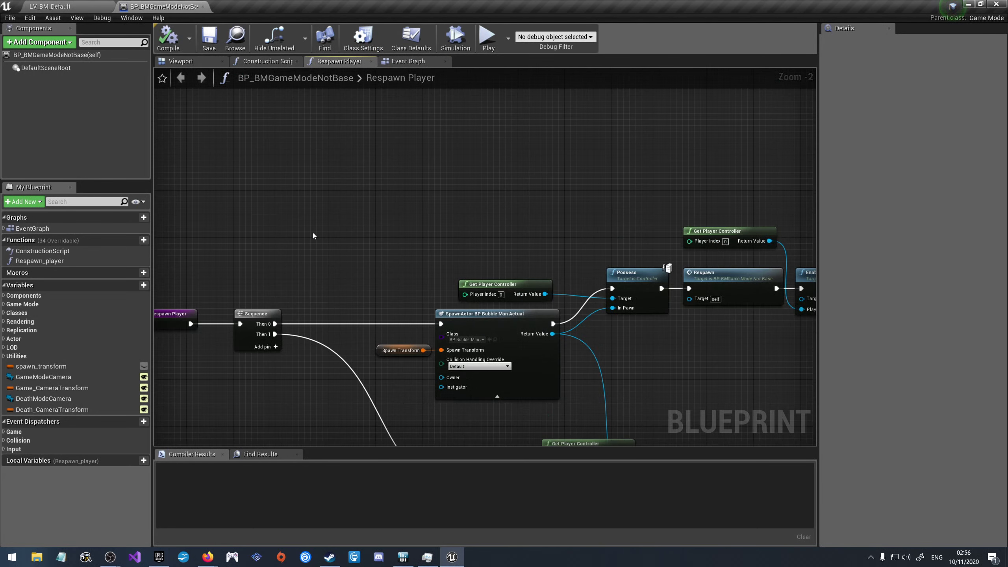
pyautogui.scroll(2, 425, 347)
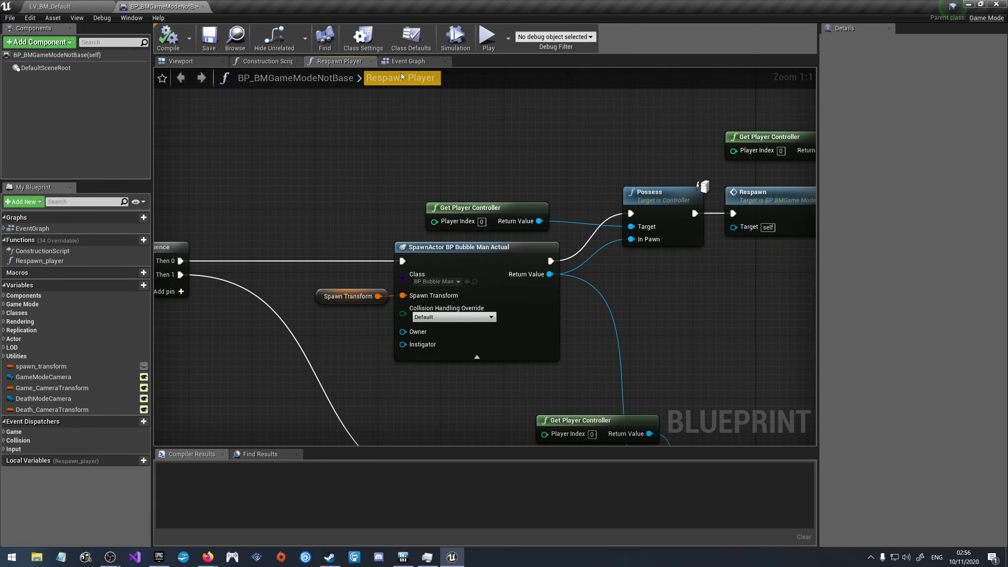
# Step: Select the Respawn Player call in the Event Graph's Respawn section, then return to the function graph
pyautogui.click(408, 61)
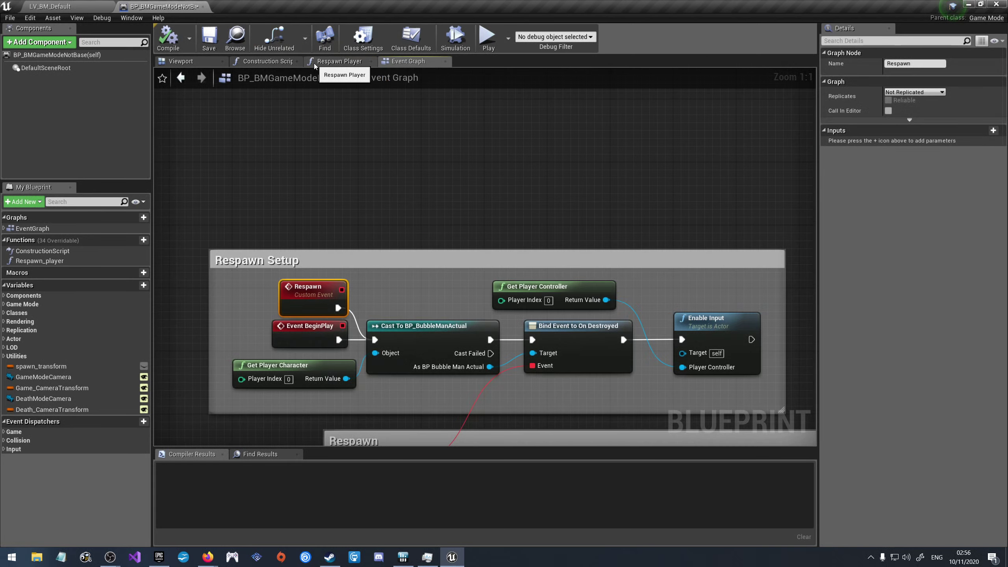
pyautogui.scroll(-4, 364, 210)
pyautogui.scroll(-1, 364, 211)
pyautogui.moveTo(466, 439); pyautogui.dragTo(429, 332, button='right')
pyautogui.scroll(2, 429, 331)
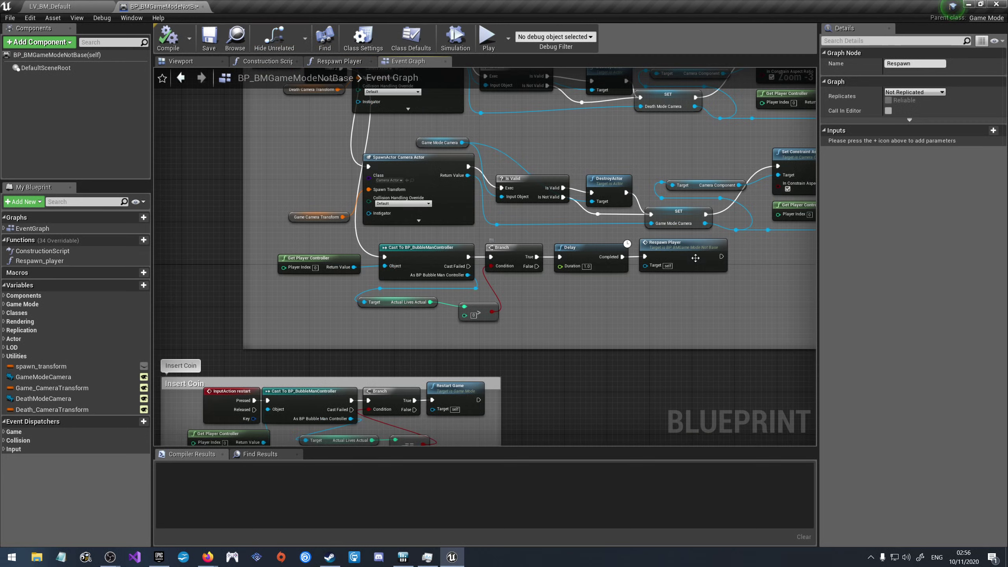
pyautogui.click(687, 246)
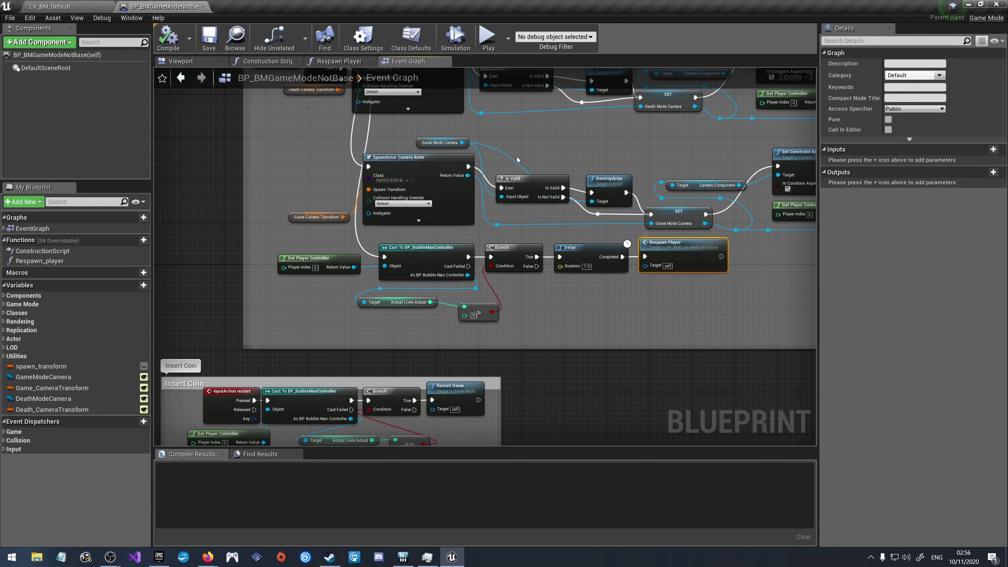
pyautogui.click(353, 63)
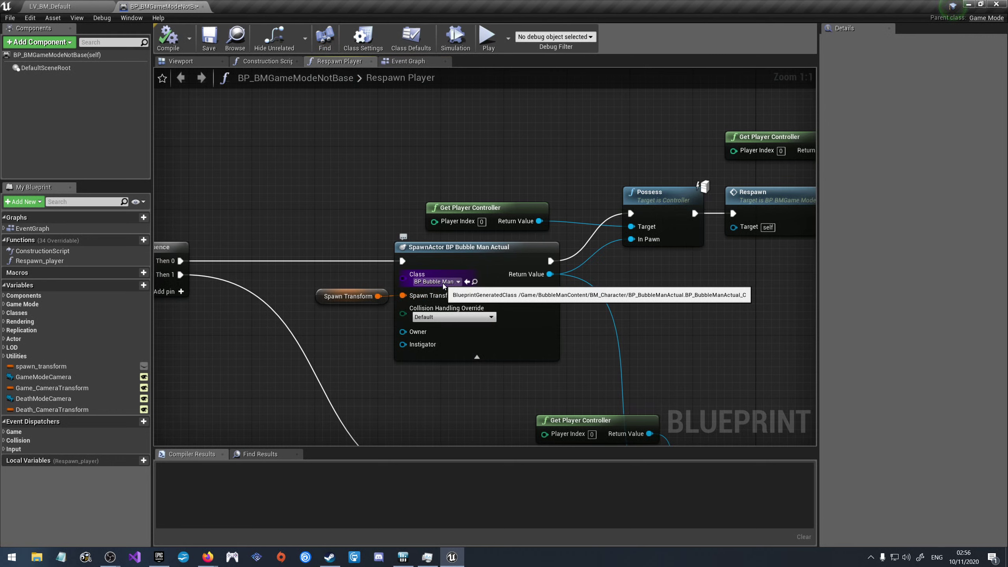
# Step: Reset the SpawnActor Class to None, then search 'bp_bubbl' and choose BP_BubbleManActual
pyautogui.click(443, 283)
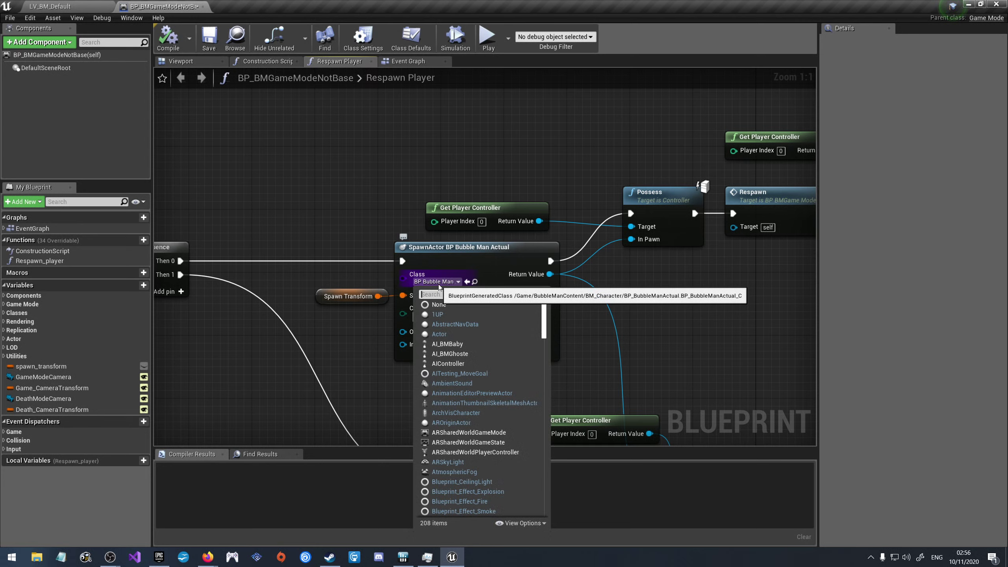
pyautogui.write('bp_')
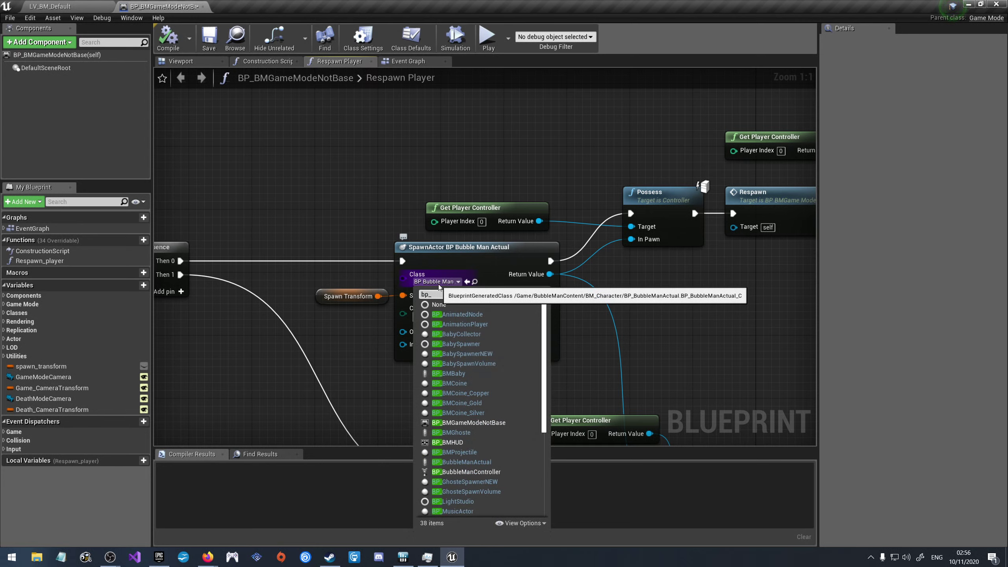
pyautogui.write('bubb')
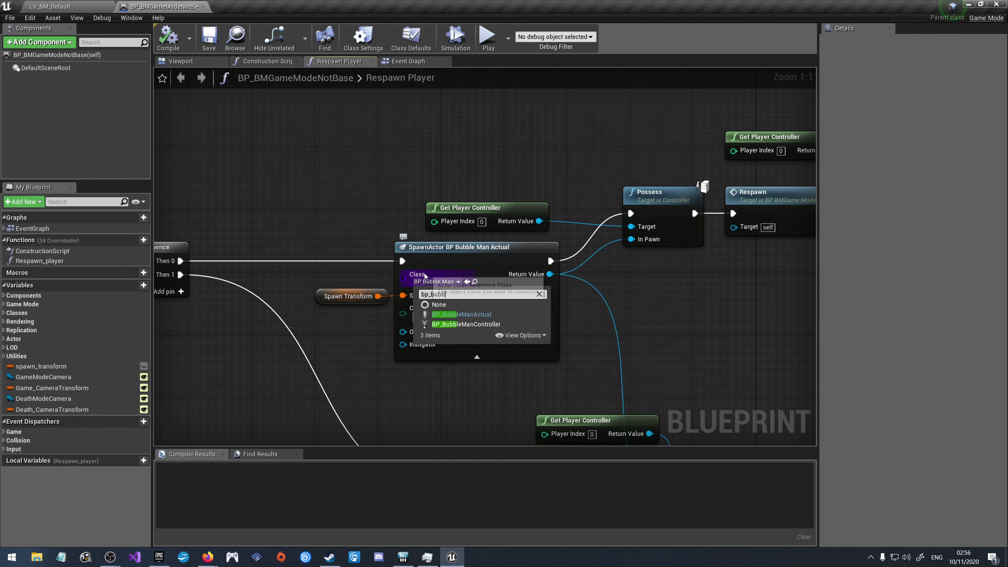
pyautogui.press('Down')
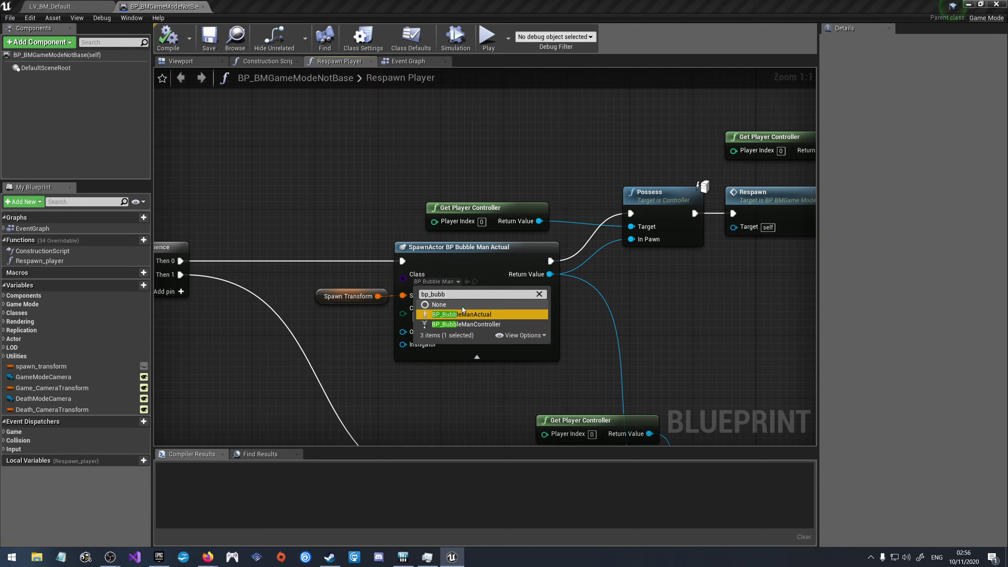
pyautogui.click(438, 305)
pyautogui.click(435, 282)
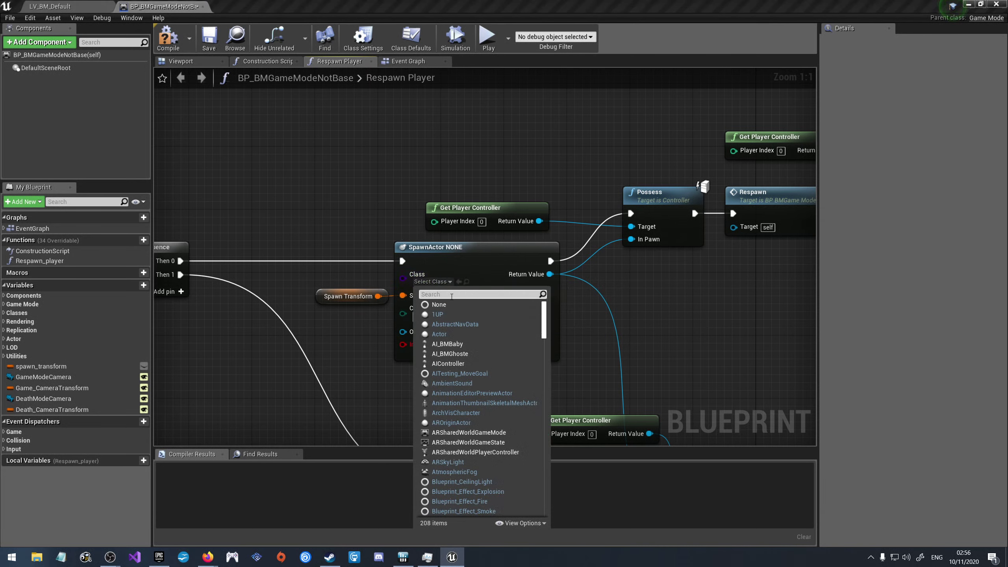
pyautogui.write('bp_bub')
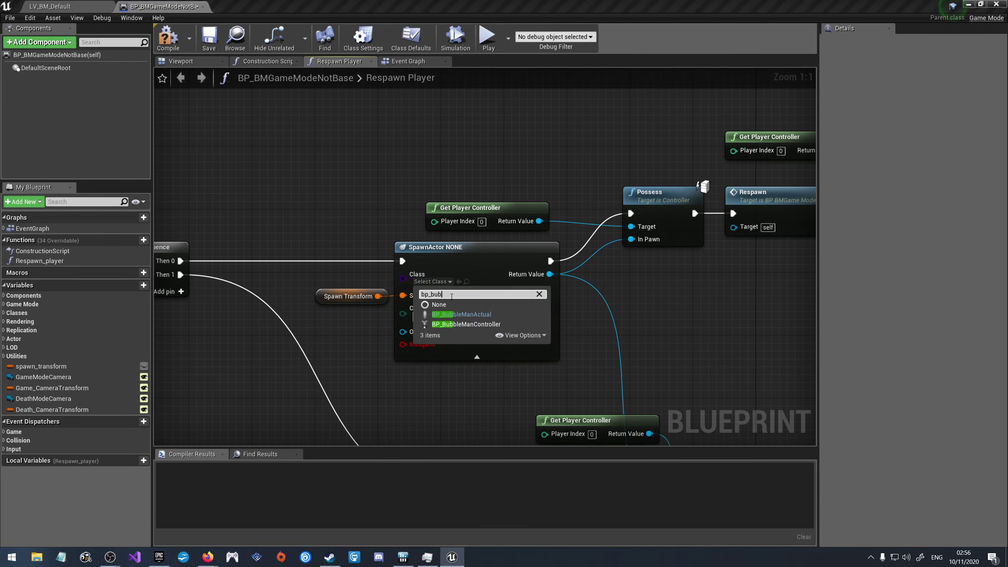
pyautogui.write('bl')
pyautogui.click(461, 314)
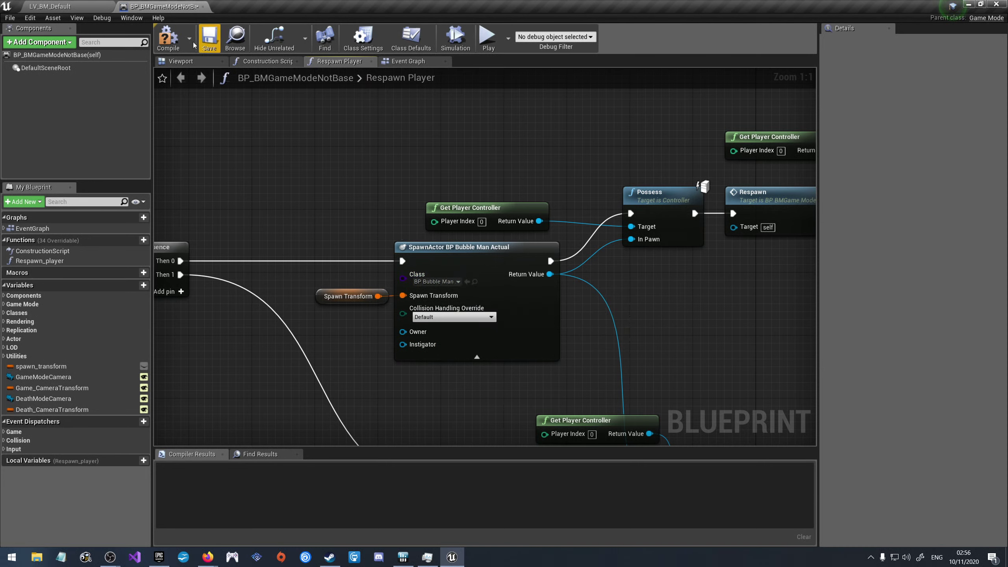
# Step: Compile the game mode Blueprint and return to the LV_BM_Default level view
pyautogui.click(168, 36)
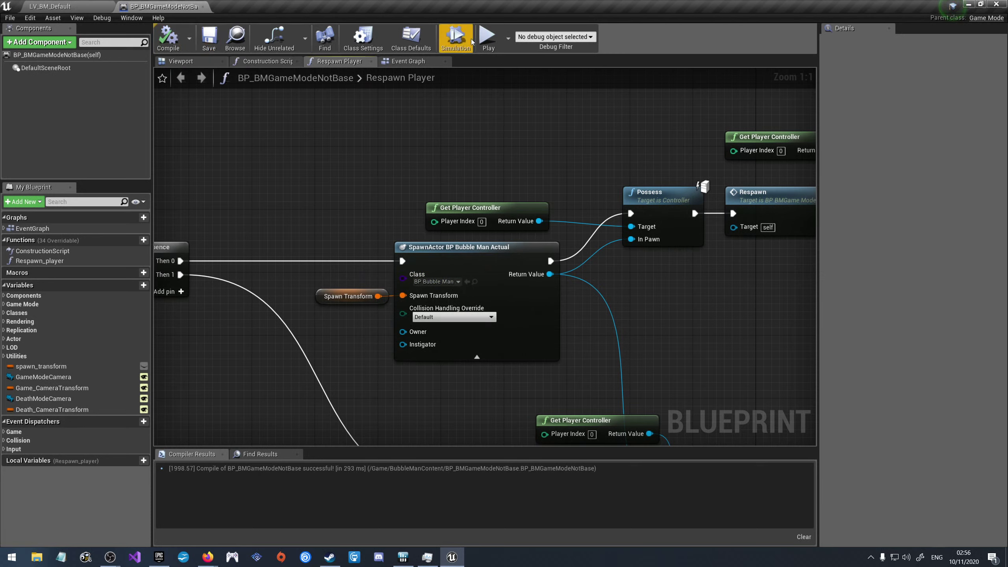
pyautogui.click(487, 37)
pyautogui.moveTo(510, 260); pyautogui.dragTo(481, 68, button='right')
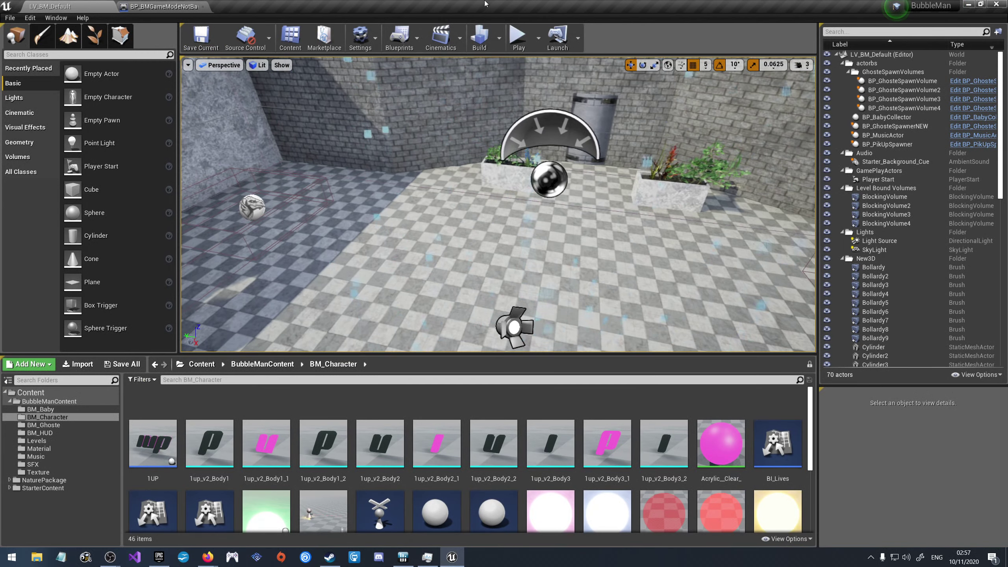
# Step: Playtest the level, stop it, and dismiss the runtime error Message Log
pyautogui.click(518, 37)
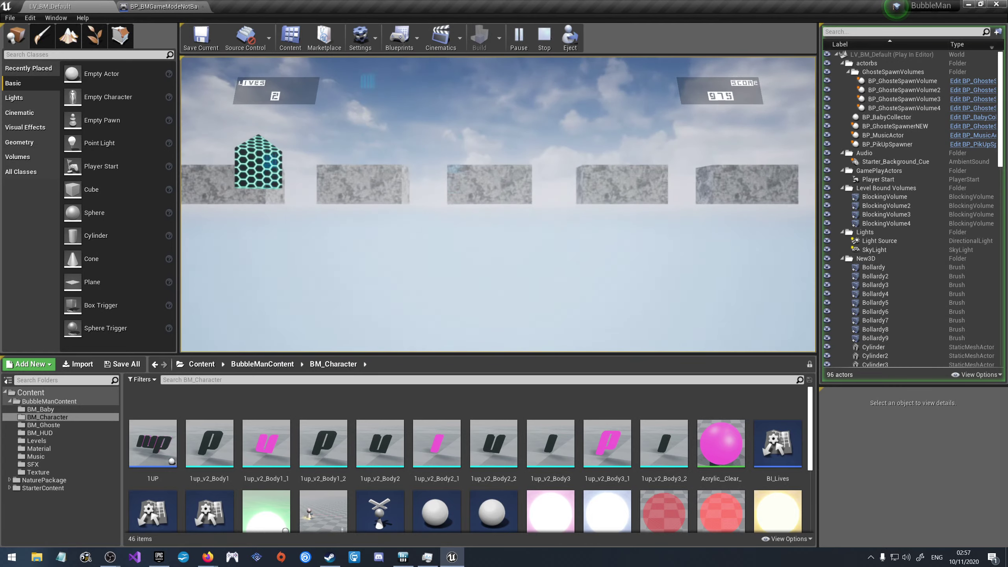
pyautogui.press('Escape')
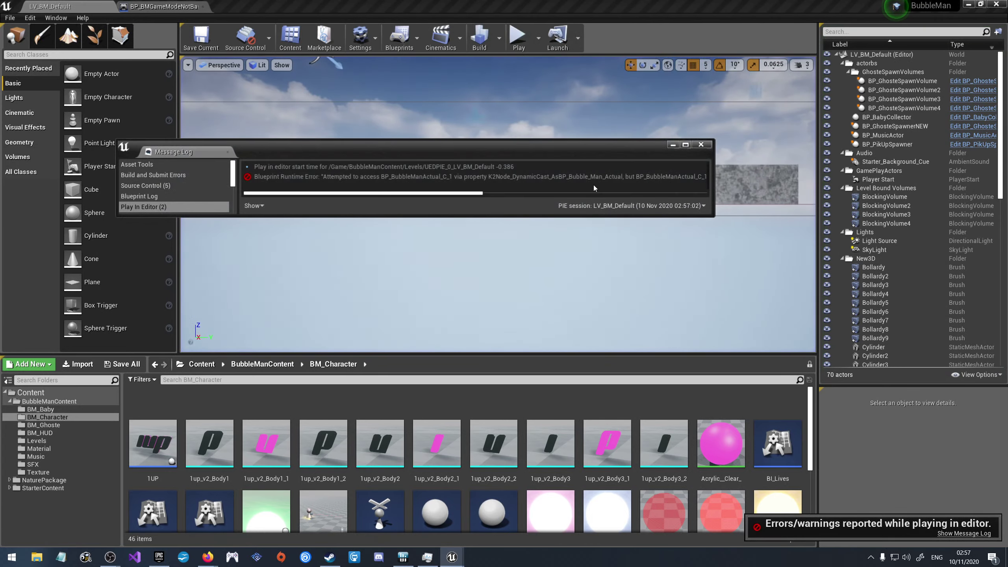
pyautogui.click(700, 145)
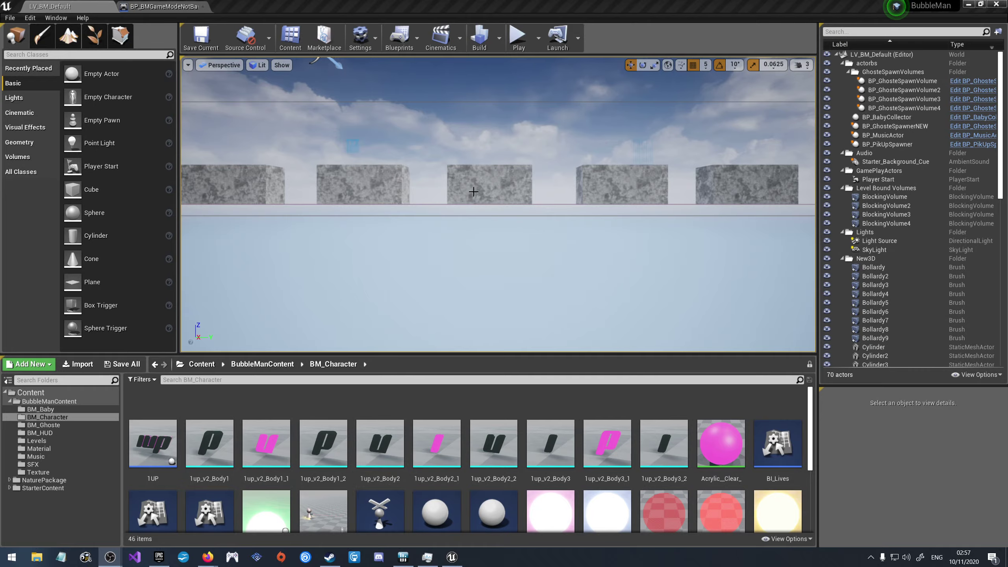
pyautogui.moveTo(474, 187)
pyautogui.mouseDown(button='right')
pyautogui.moveTo(475, 159)
pyautogui.moveTo(474, 186)
pyautogui.moveTo(475, 175)
pyautogui.mouseUp(button='right')
pyautogui.scroll(-3, 667, 435)
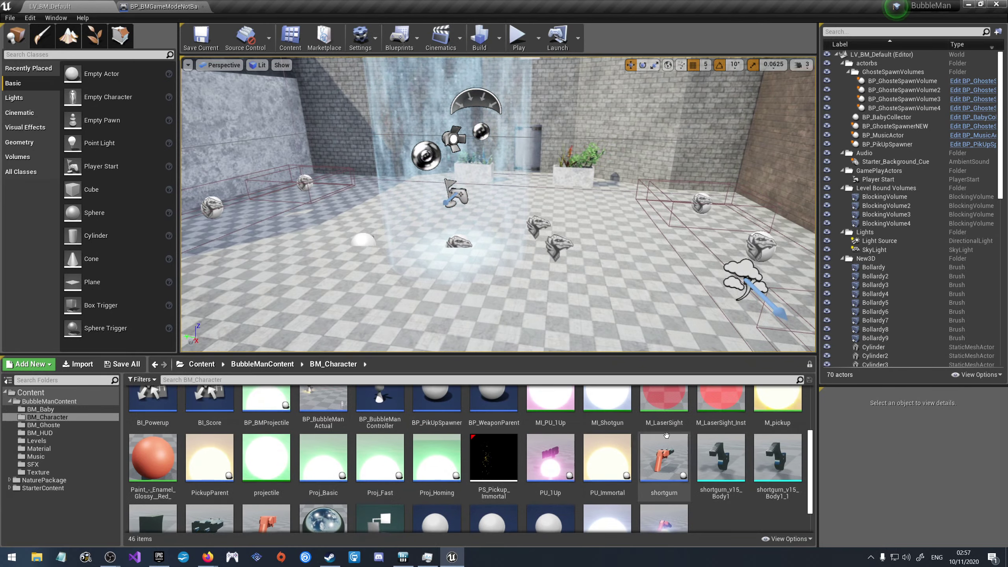
# Step: Open PU_1Up, inspect its 1UP pickup in the Viewport preview, then close it
pyautogui.doubleClick(550, 456)
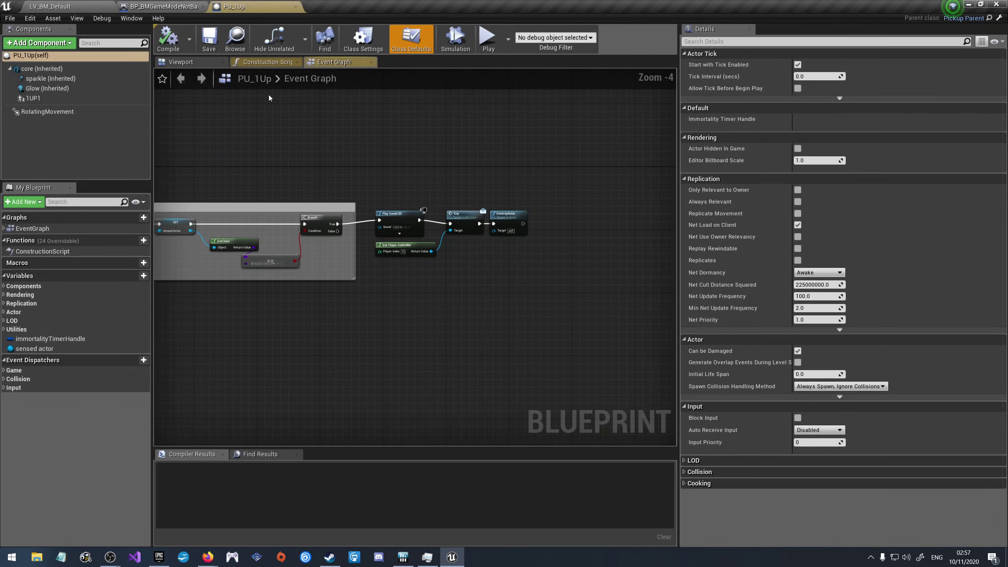
pyautogui.click(181, 62)
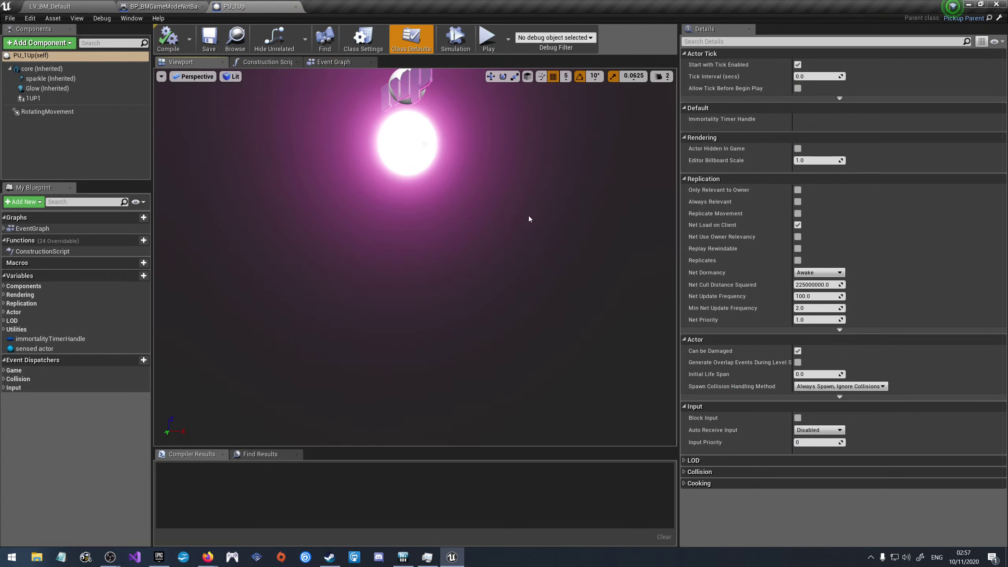
pyautogui.moveTo(349, 226); pyautogui.dragTo(364, 229, button='right')
pyautogui.moveTo(415, 258)
pyautogui.mouseDown(button='right')
pyautogui.moveTo(414, 238)
pyautogui.moveTo(415, 257)
pyautogui.moveTo(397, 258)
pyautogui.moveTo(414, 258)
pyautogui.moveTo(397, 246)
pyautogui.moveTo(413, 254)
pyautogui.mouseUp(button='right')
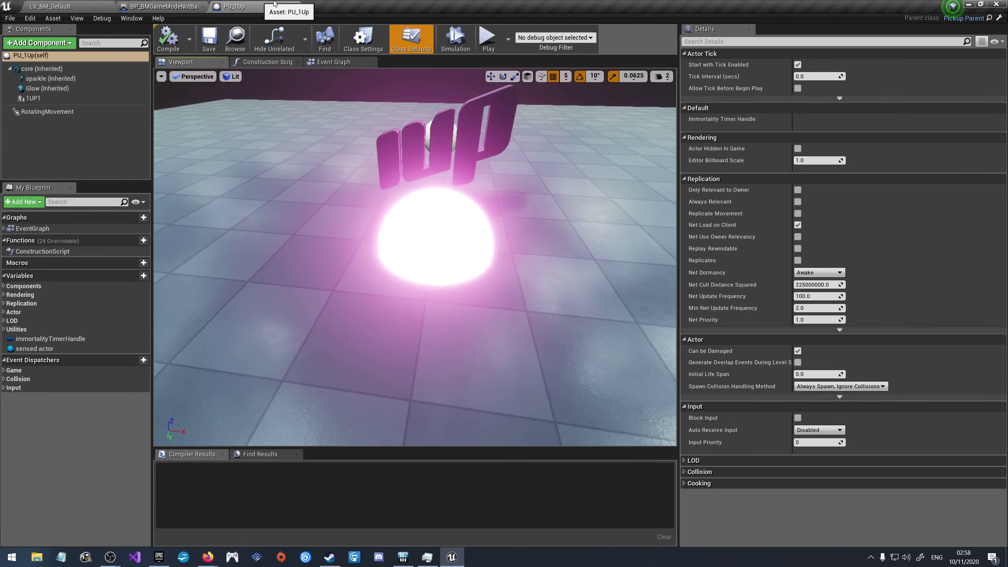
pyautogui.click(296, 7)
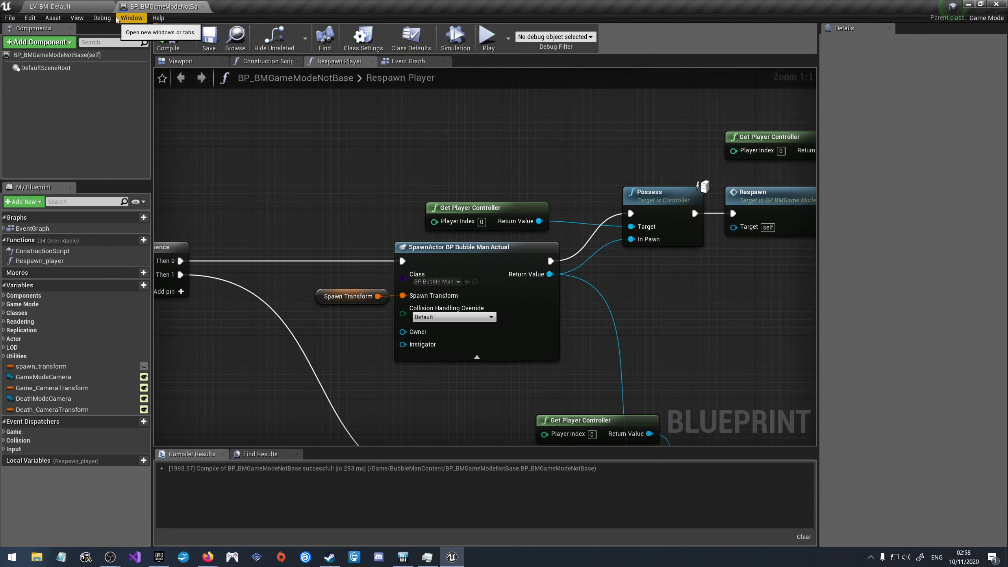
# Step: Browse to BubbleManContent > BM_Character and open the BP_BubbleManActual Blueprint
pyautogui.click(65, 4)
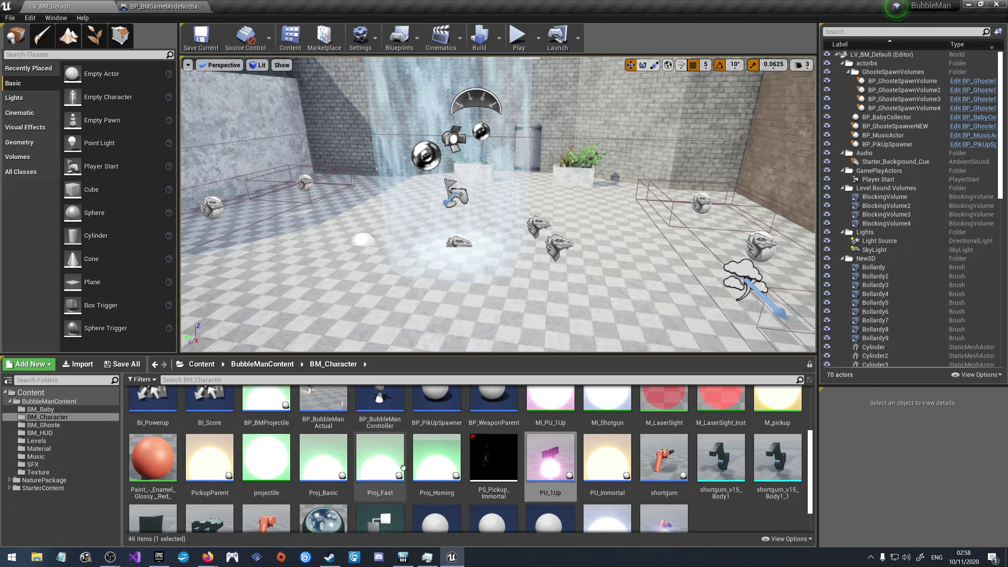
pyautogui.scroll(-2, 268, 496)
pyautogui.scroll(3, 268, 495)
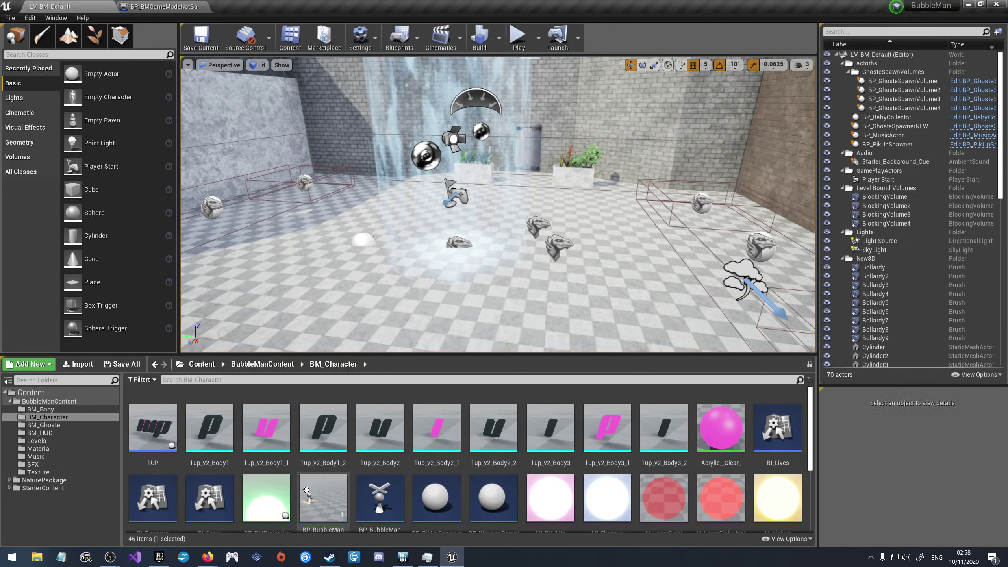
pyautogui.click(262, 364)
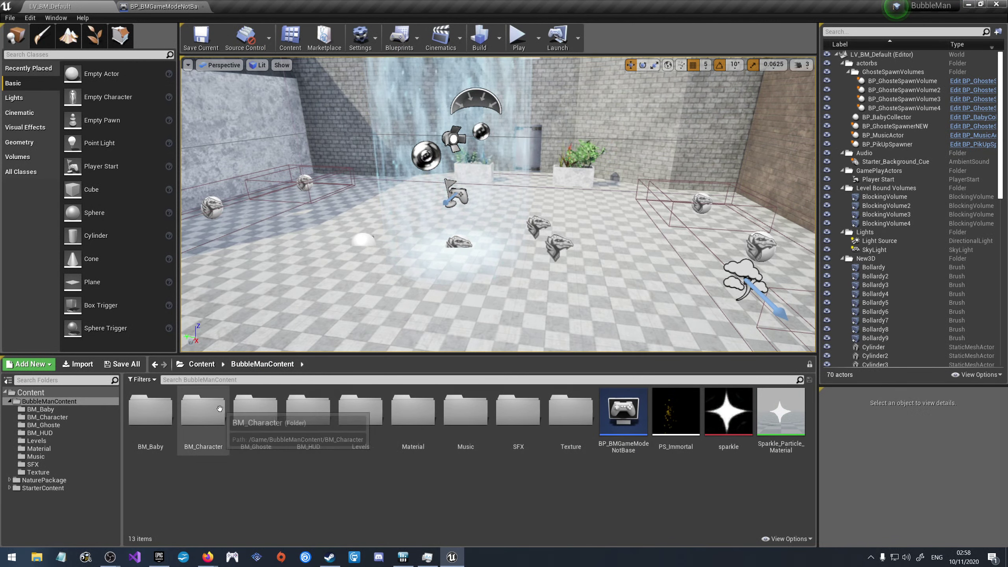
pyautogui.doubleClick(203, 413)
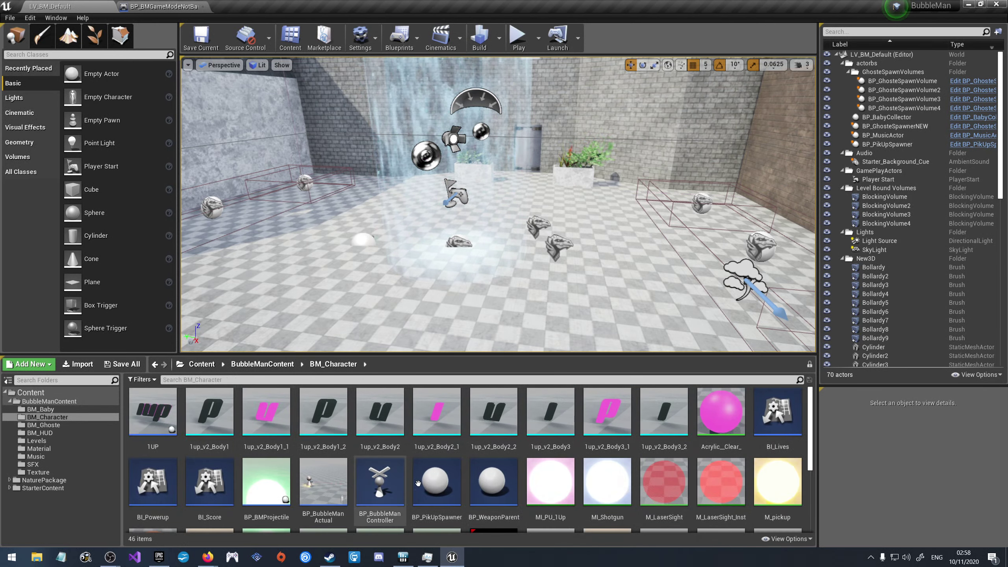
pyautogui.doubleClick(323, 485)
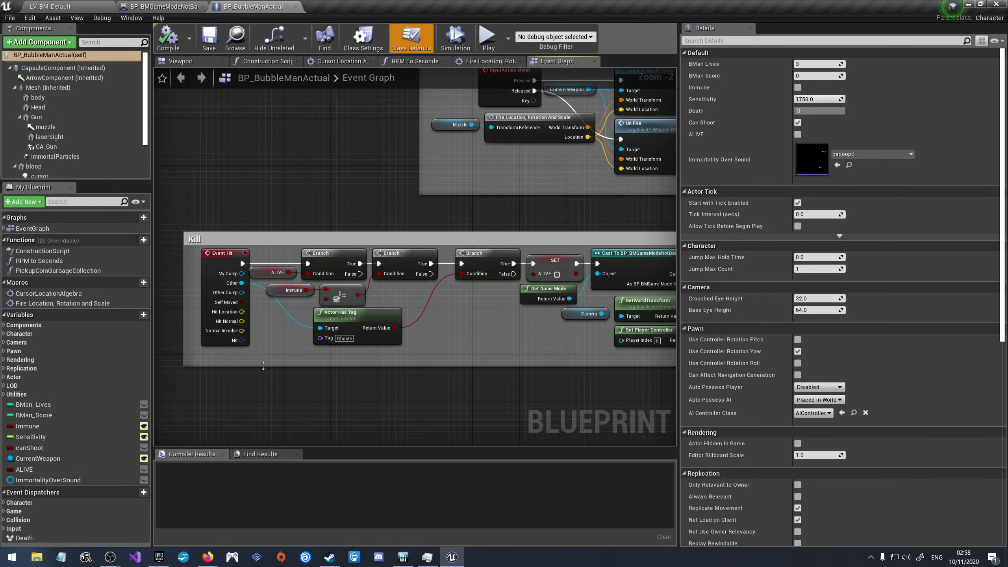
# Step: Select the BP_BubbleManActual root component and open the Death event dispatcher's read-only graph
pyautogui.scroll(-6, 263, 366)
pyautogui.scroll(-2, 260, 296)
pyautogui.scroll(-2, 246, 211)
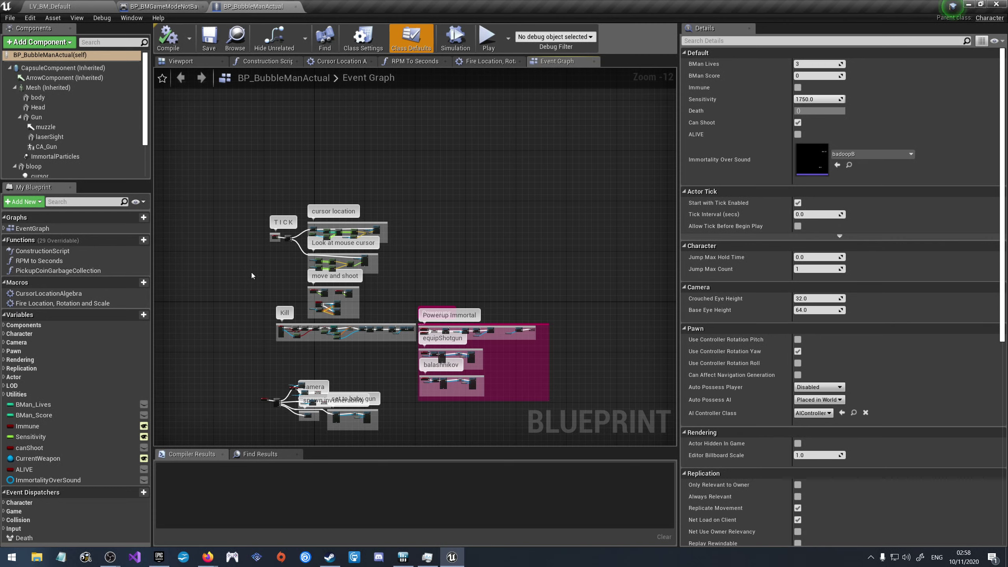
pyautogui.scroll(2, 248, 270)
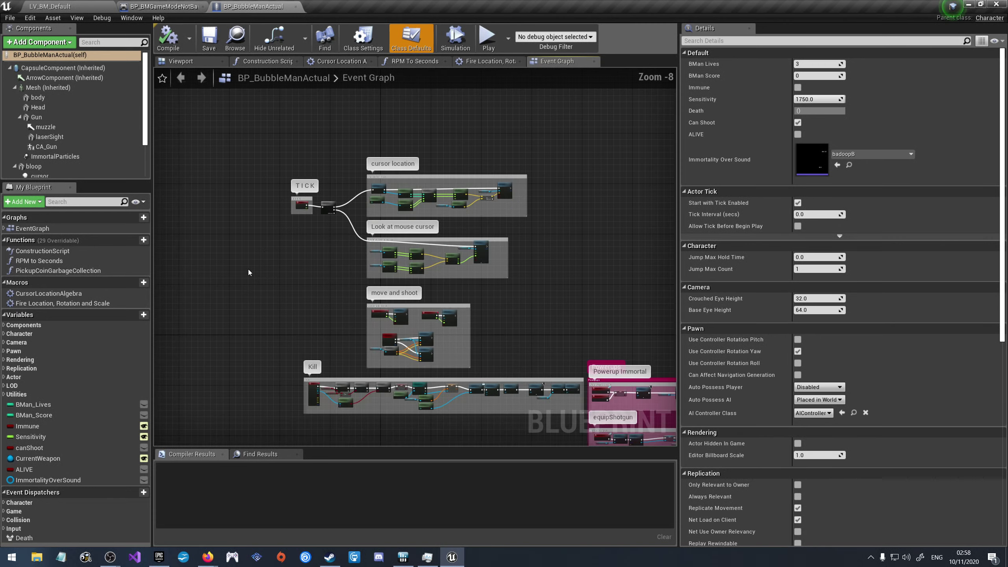
pyautogui.scroll(3, 248, 270)
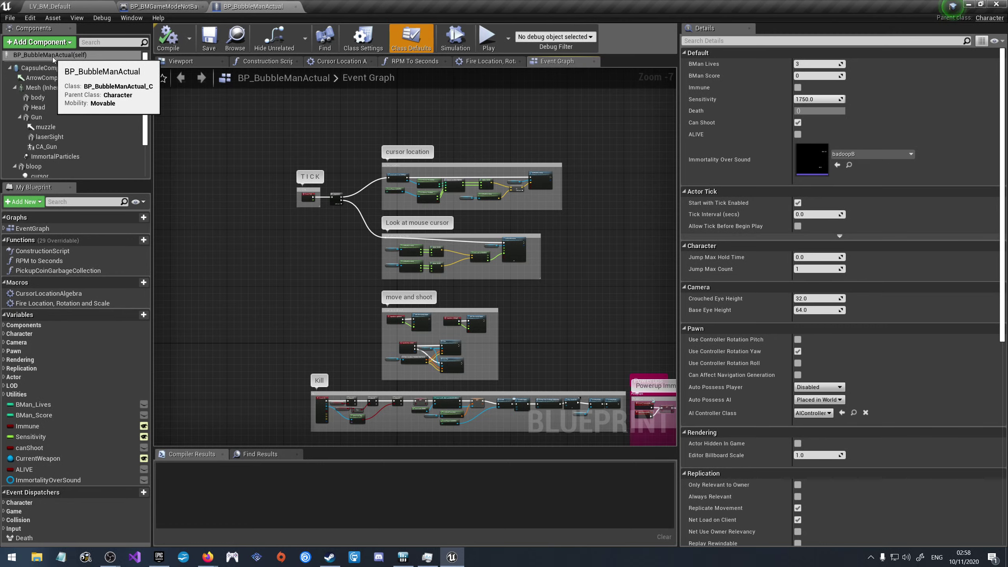
pyautogui.click(53, 56)
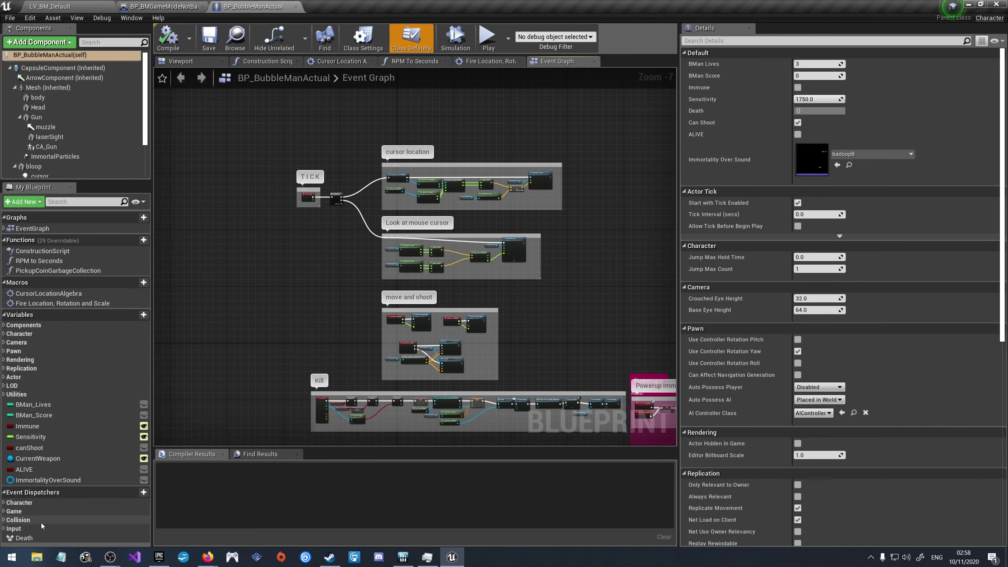
pyautogui.doubleClick(31, 536)
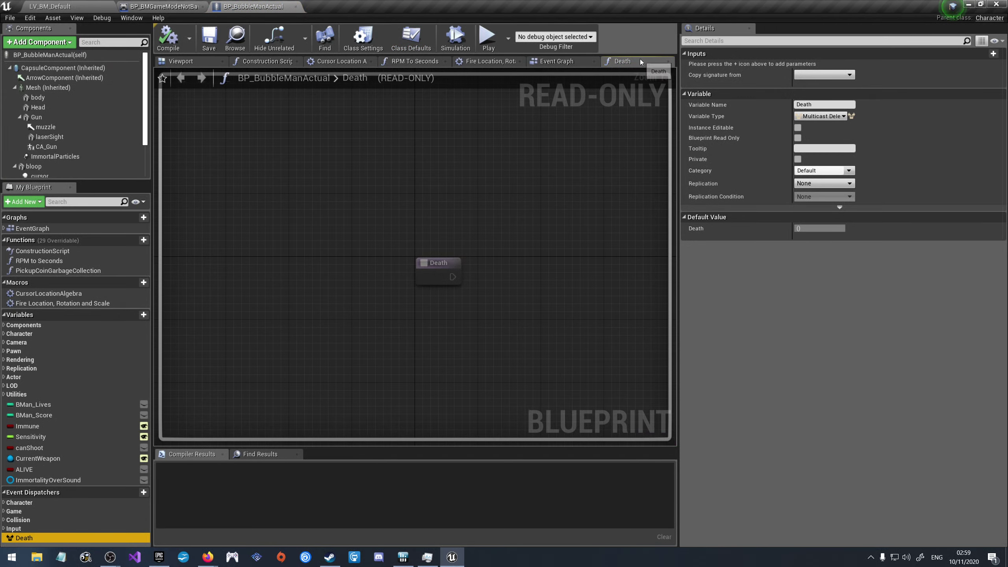
# Step: Close the Death graph, review the Kill chain's Event Hit and Cast nodes, then switch to the Epic Games Launcher
pyautogui.click(668, 61)
pyautogui.moveTo(228, 385); pyautogui.dragTo(220, 344, button='right')
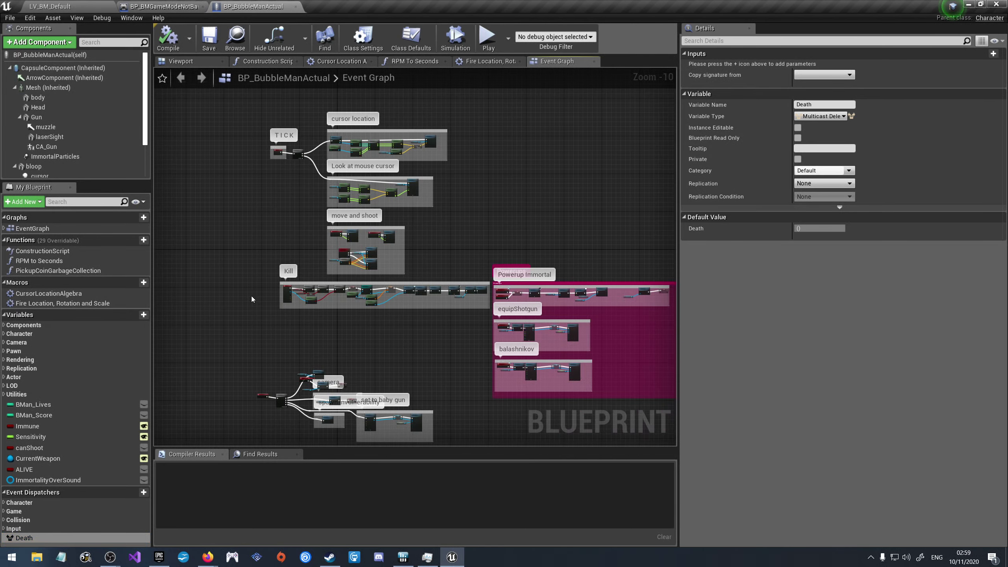
pyautogui.scroll(10, 251, 299)
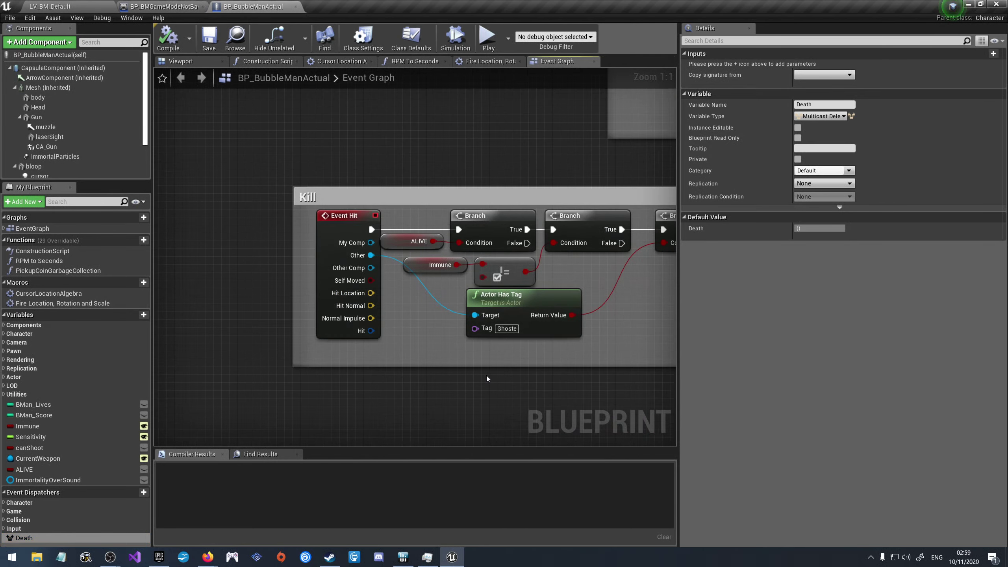
pyautogui.moveTo(487, 378); pyautogui.dragTo(370, 308, button='right')
pyautogui.scroll(-1, 371, 308)
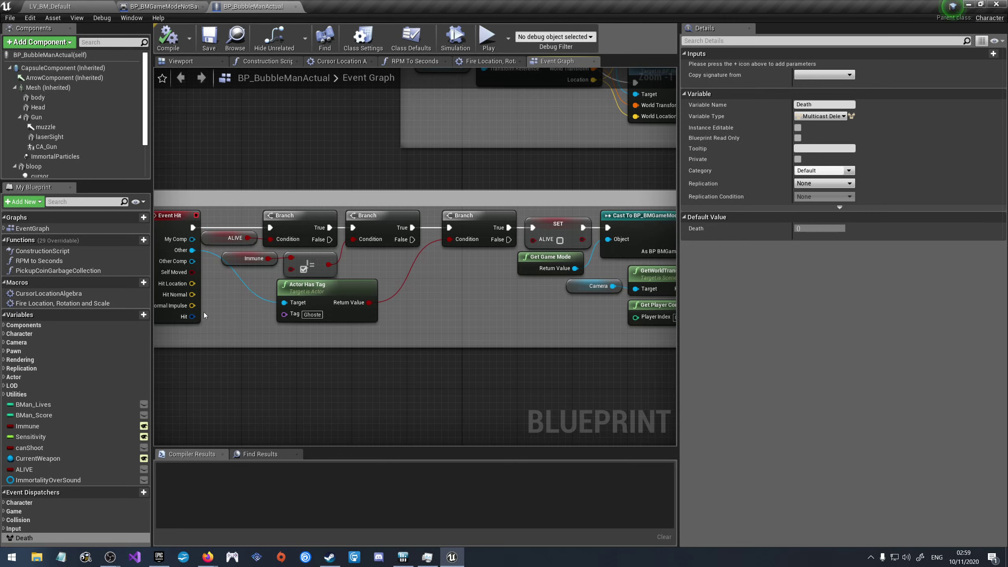
pyautogui.moveTo(385, 332); pyautogui.dragTo(291, 362, button='right')
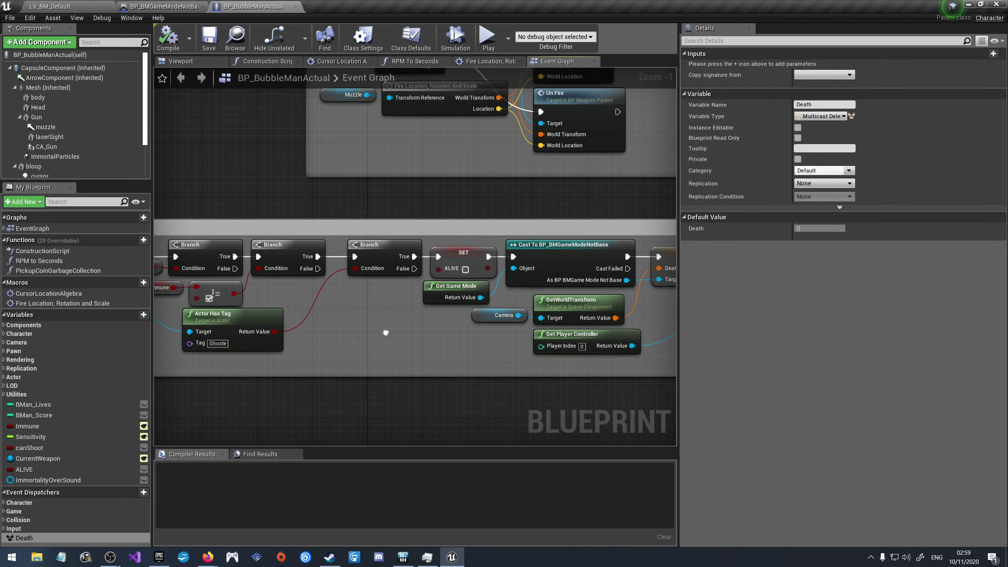
pyautogui.moveTo(386, 333)
pyautogui.mouseDown(button='right')
pyautogui.moveTo(466, 295)
pyautogui.moveTo(381, 284)
pyautogui.mouseUp(button='right')
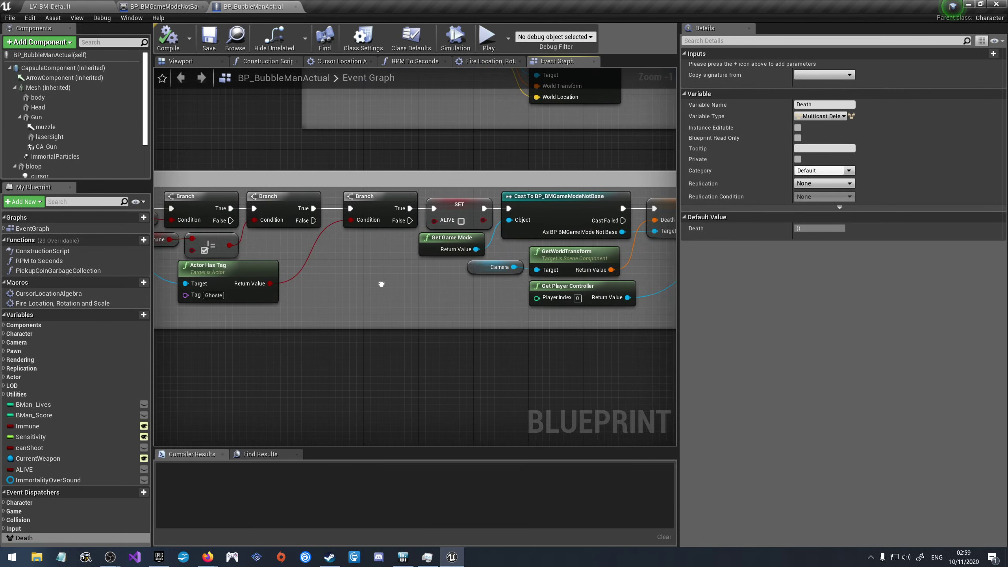
pyautogui.moveTo(381, 284); pyautogui.dragTo(366, 284, button='right')
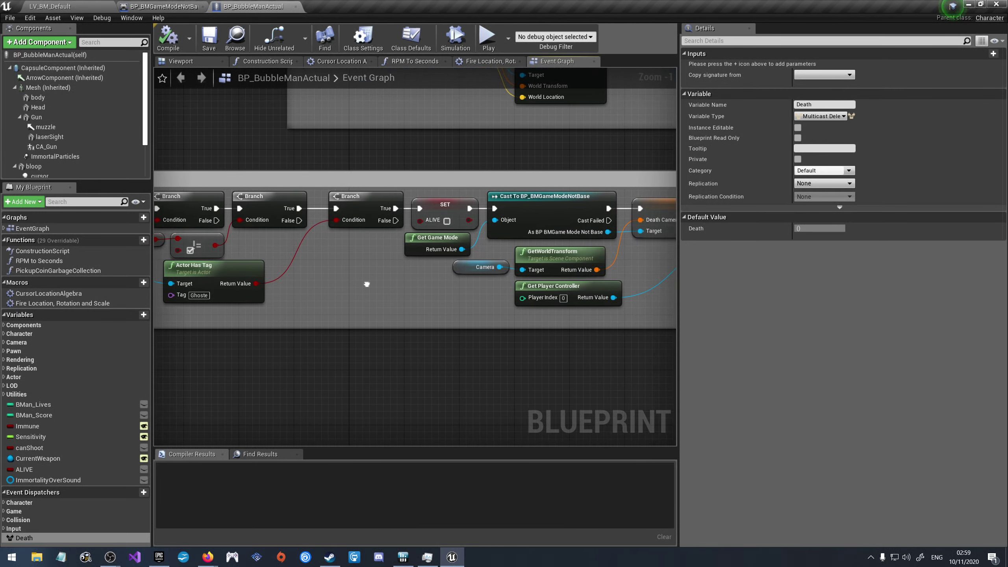
pyautogui.click(158, 557)
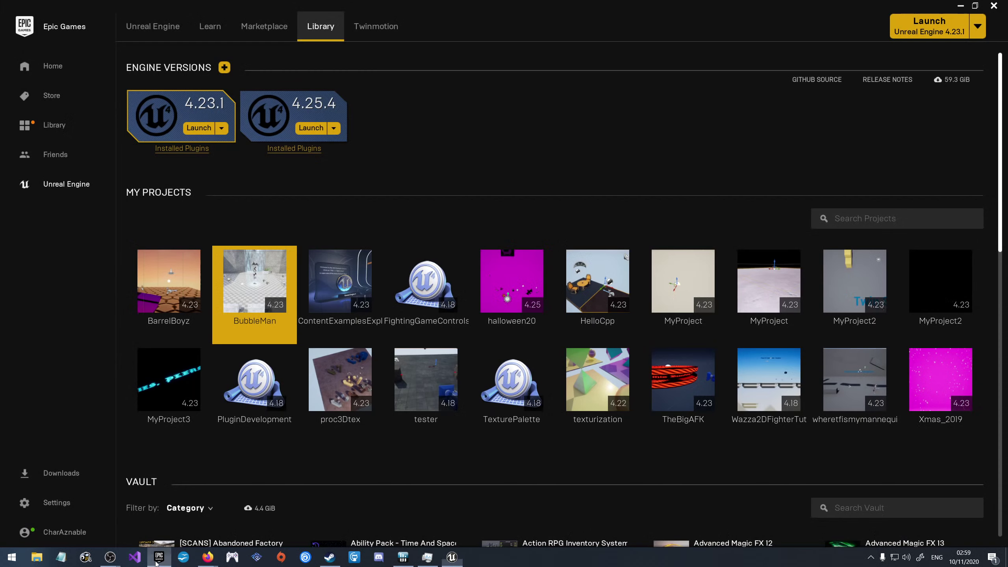
# Step: Confirm in My Projects that BubbleMan targets engine 4.23, then return to the Unreal Editor
pyautogui.click(172, 278)
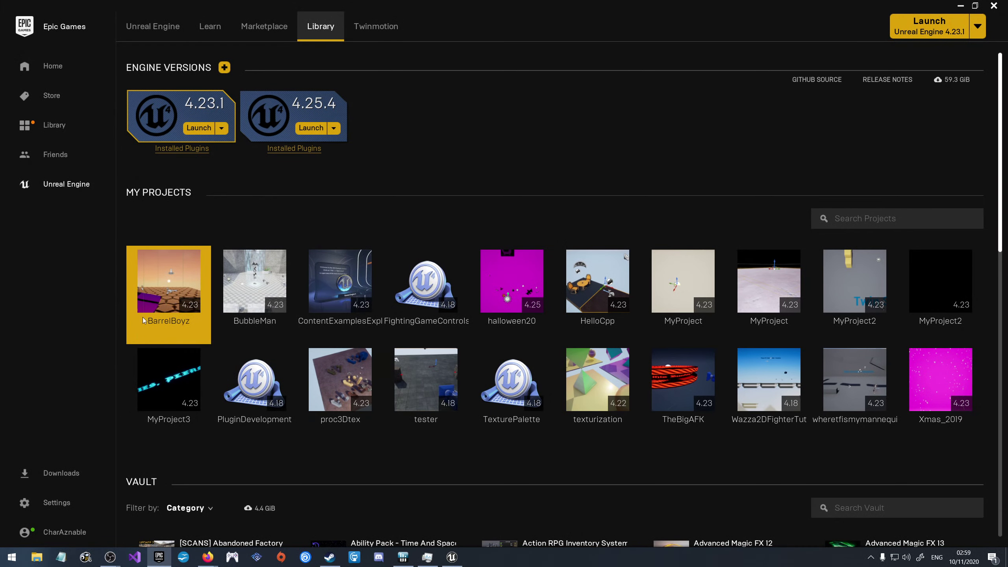
pyautogui.moveTo(151, 262)
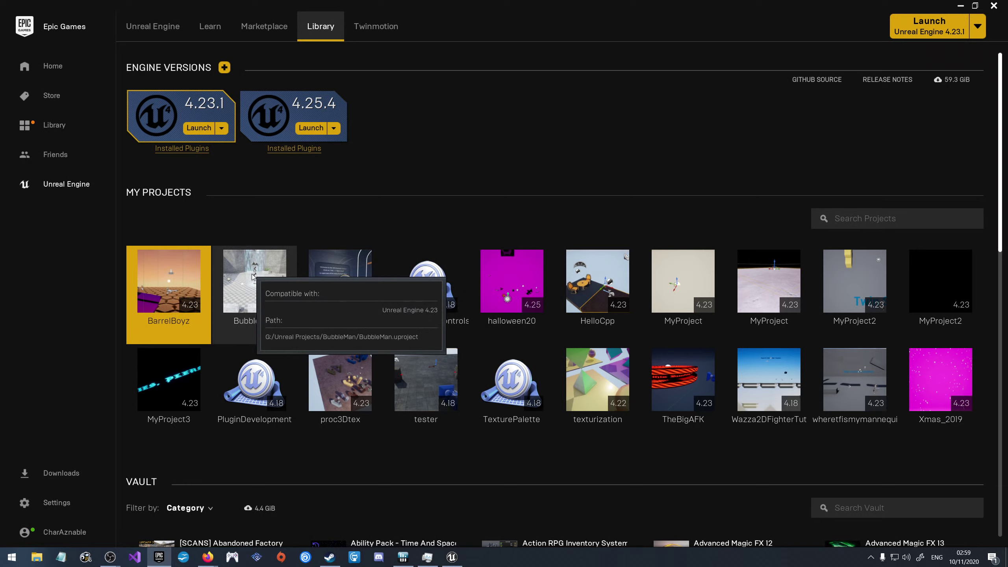
pyautogui.click(253, 277)
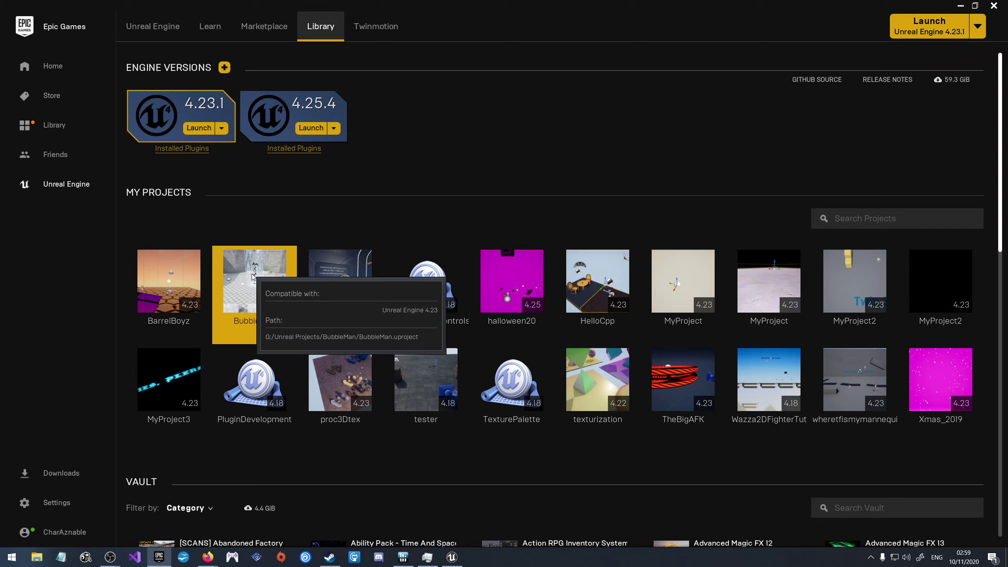
pyautogui.click(451, 558)
pyautogui.scroll(-2, 365, 299)
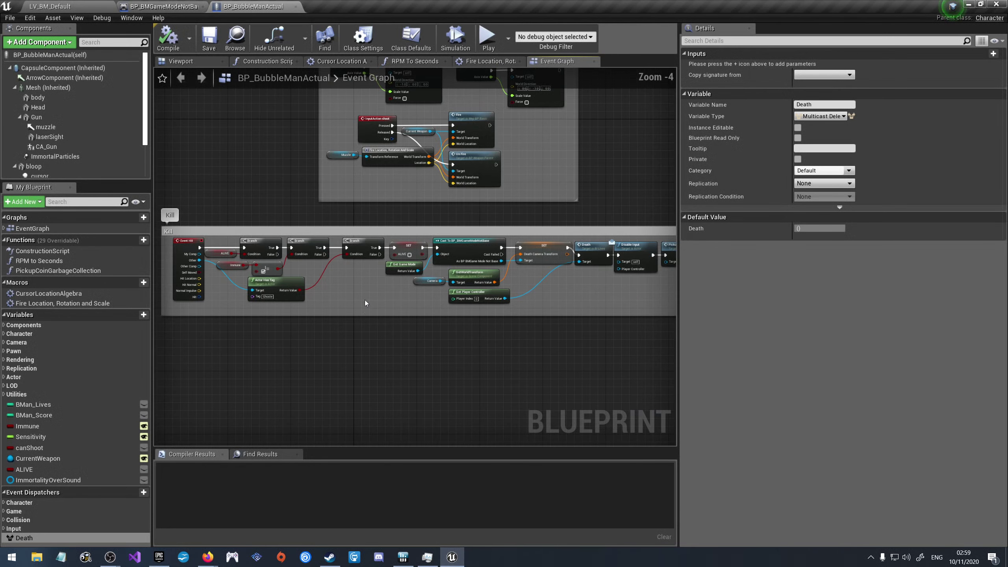
pyautogui.scroll(3, 392, 283)
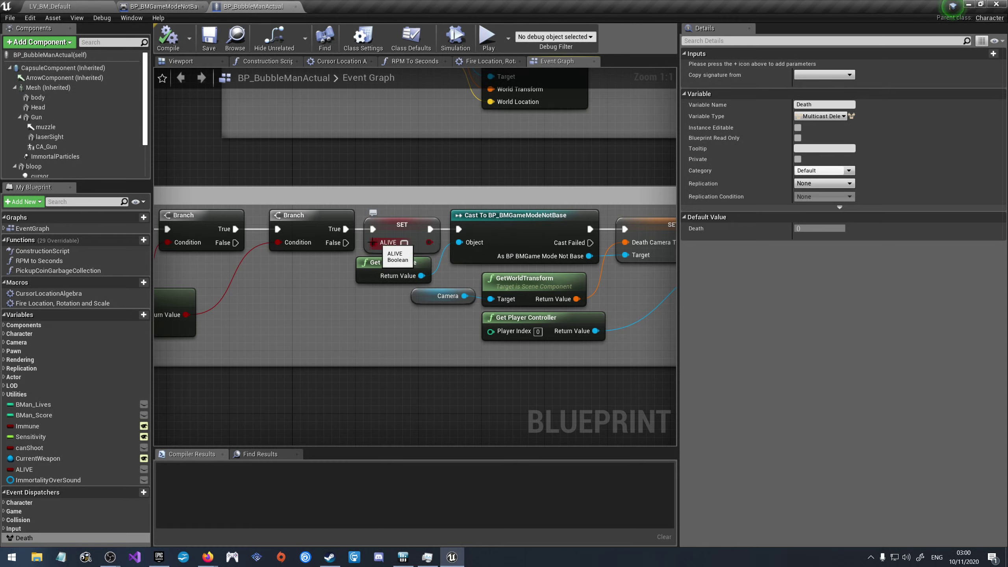
pyautogui.scroll(-2, 410, 346)
pyautogui.moveTo(286, 312); pyautogui.dragTo(432, 325, button='right')
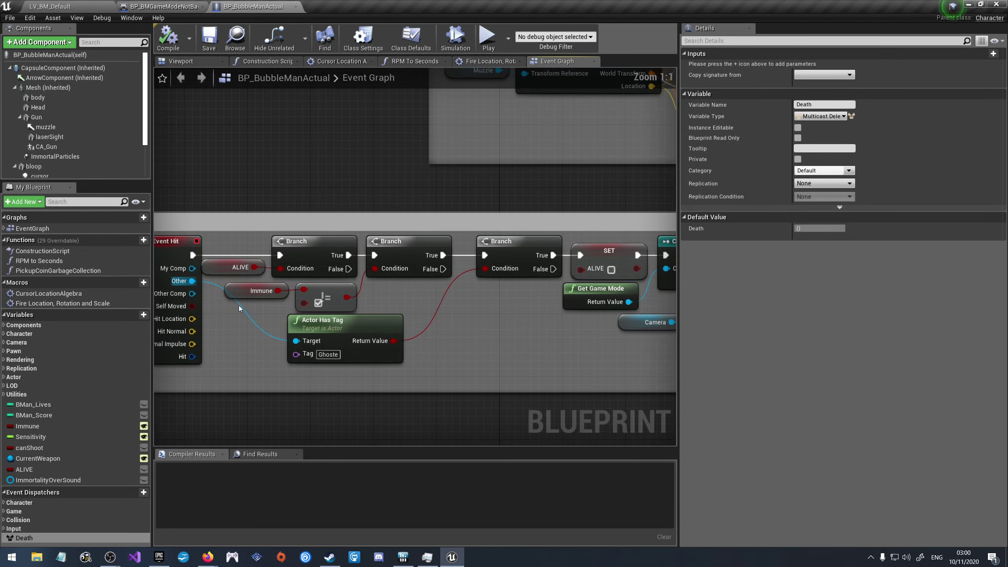
pyautogui.scroll(2, 432, 325)
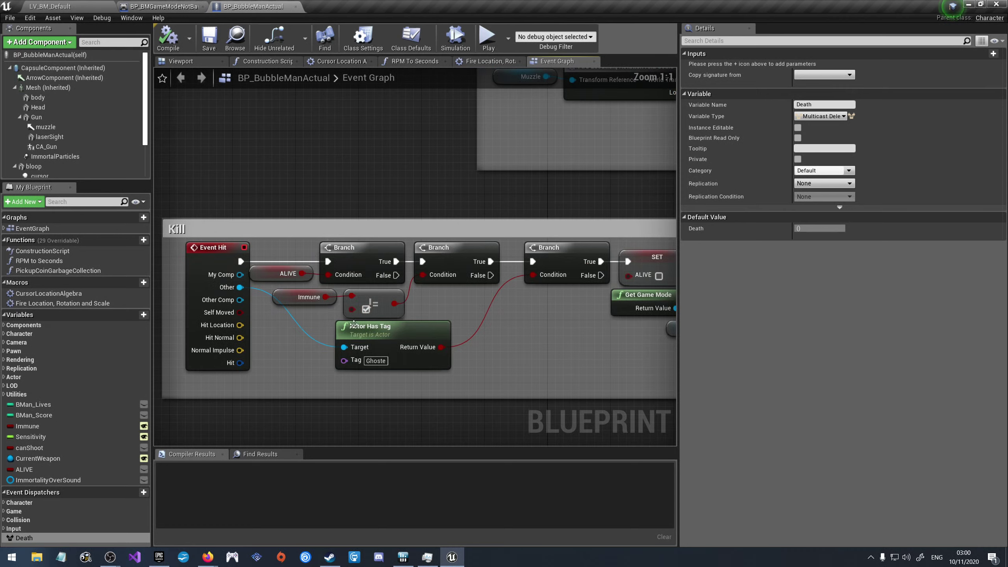
pyautogui.moveTo(416, 322); pyautogui.dragTo(303, 325, button='right')
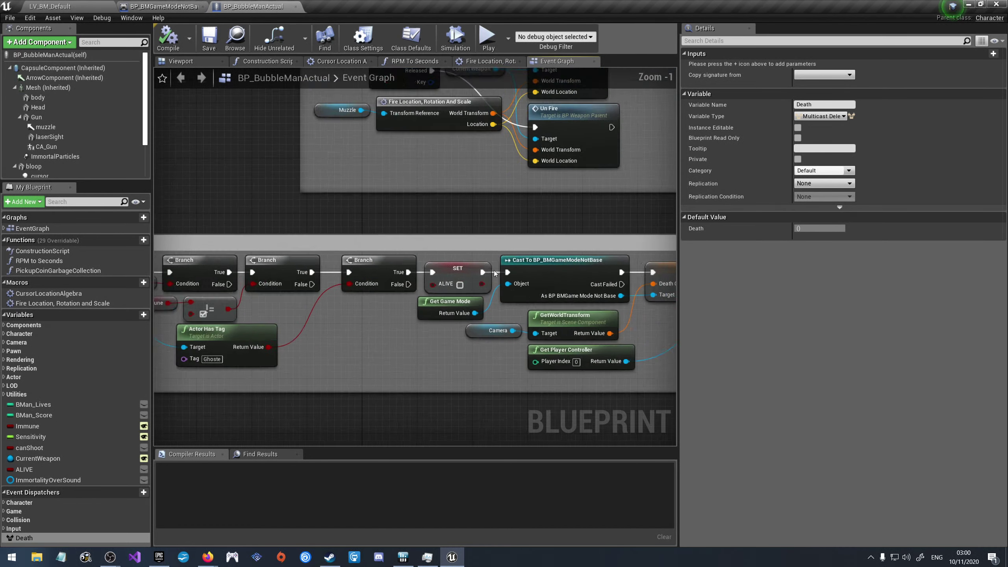
pyautogui.moveTo(417, 322); pyautogui.dragTo(294, 274, button='right')
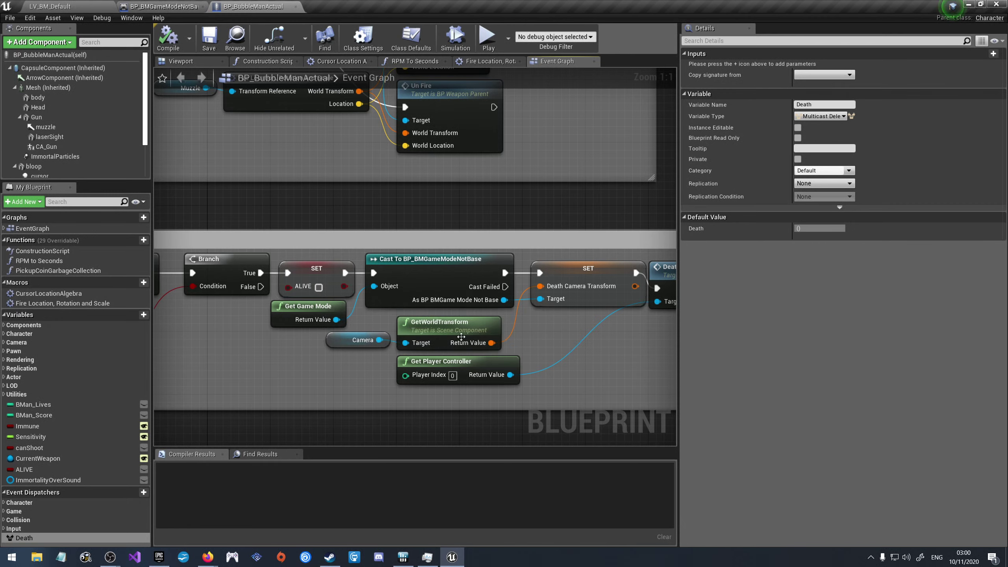
pyautogui.scroll(-4, 415, 322)
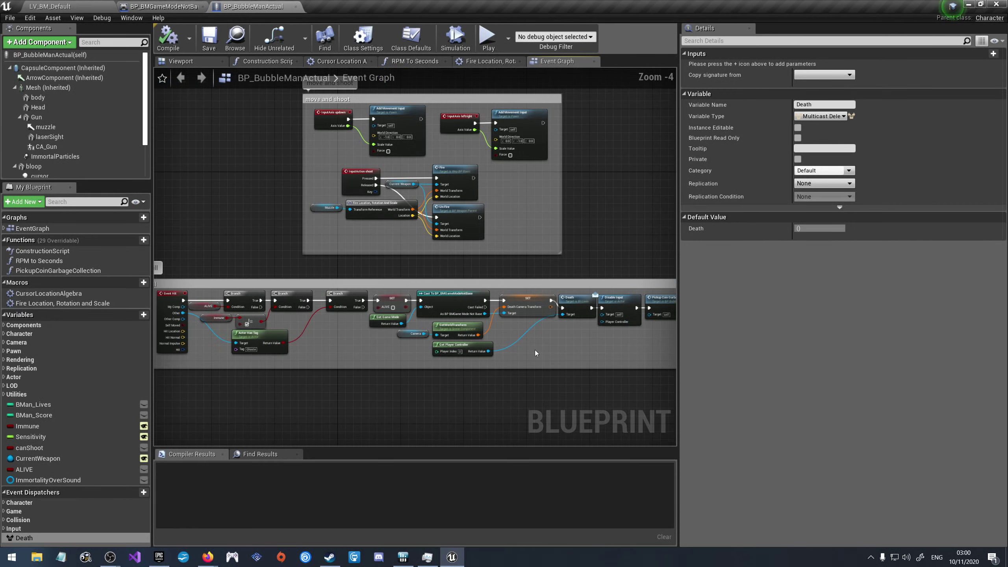
pyautogui.scroll(3, 513, 345)
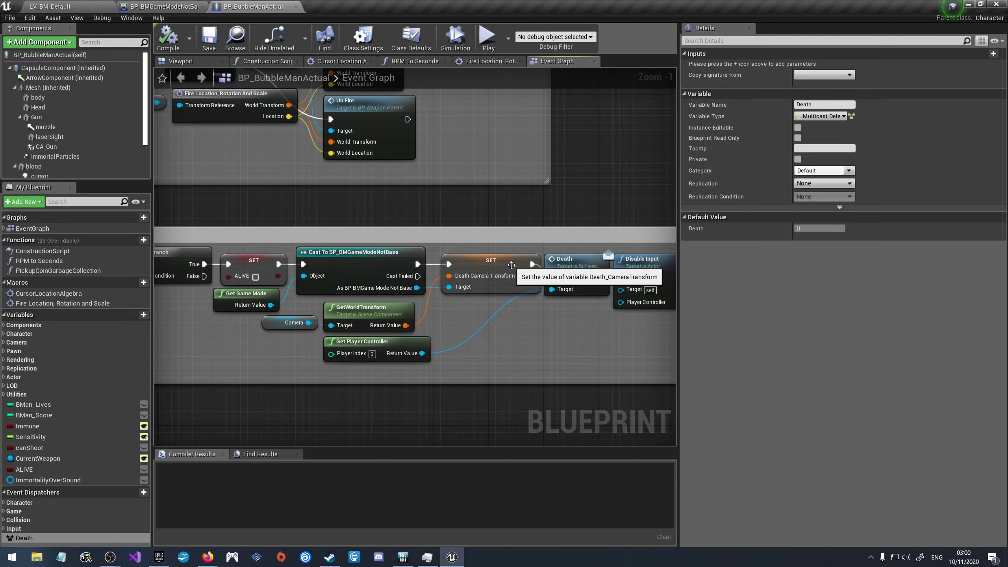
pyautogui.moveTo(381, 345); pyautogui.dragTo(306, 361, button='right')
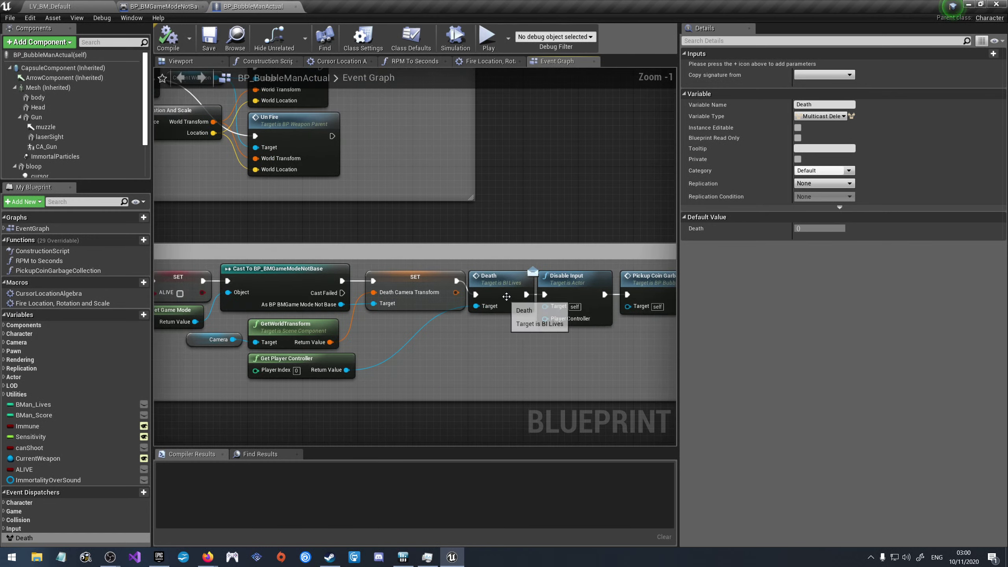
pyautogui.scroll(-2, 283, 296)
pyautogui.scroll(2, 407, 279)
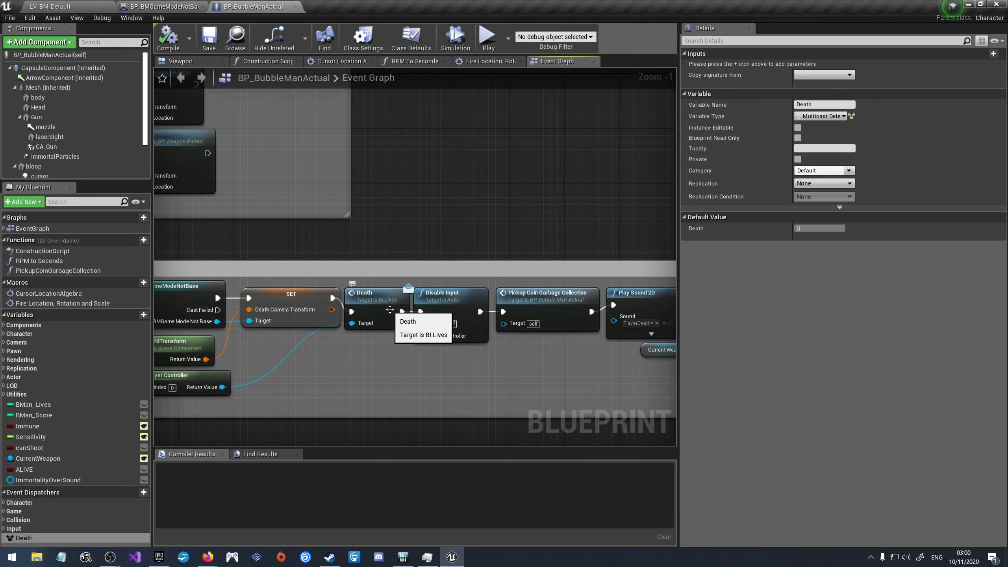
pyautogui.scroll(-2, 412, 292)
pyautogui.scroll(-2, 412, 293)
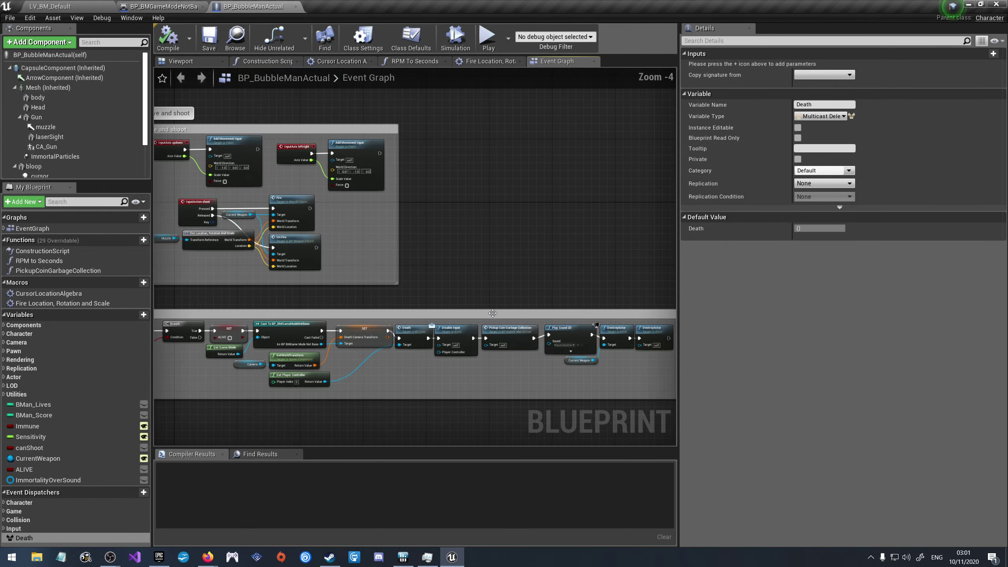
pyautogui.scroll(5, 472, 367)
pyautogui.scroll(-2, 321, 270)
pyautogui.scroll(2, 292, 266)
pyautogui.scroll(-2, 293, 285)
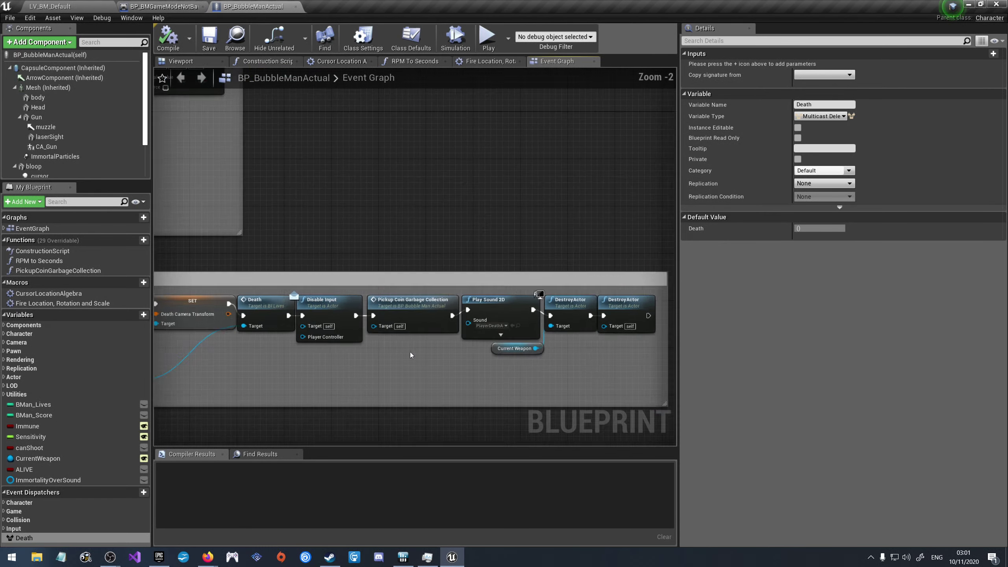
pyautogui.scroll(2, 383, 294)
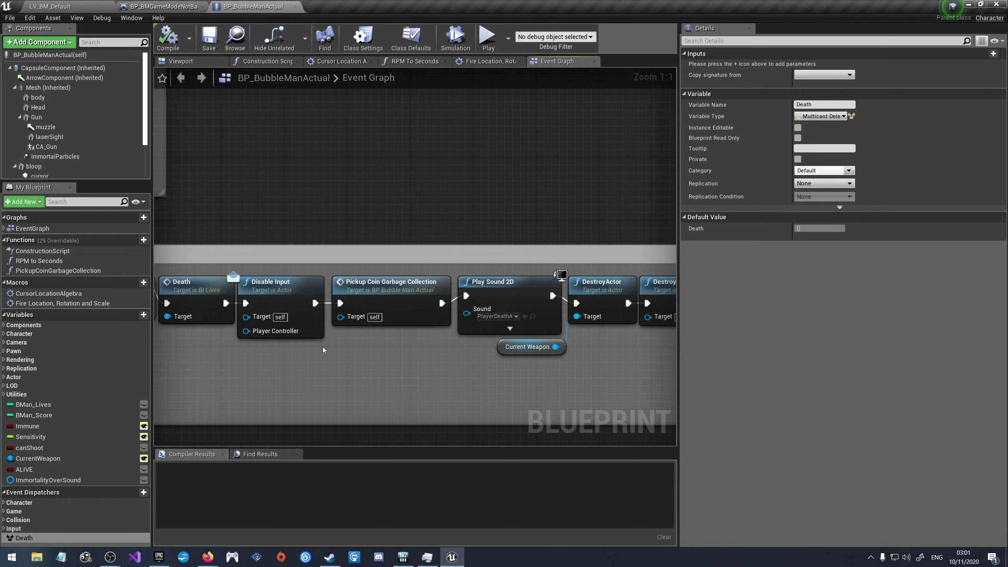
pyautogui.scroll(-1, 323, 348)
pyautogui.scroll(-1, 323, 349)
pyautogui.scroll(1, 463, 368)
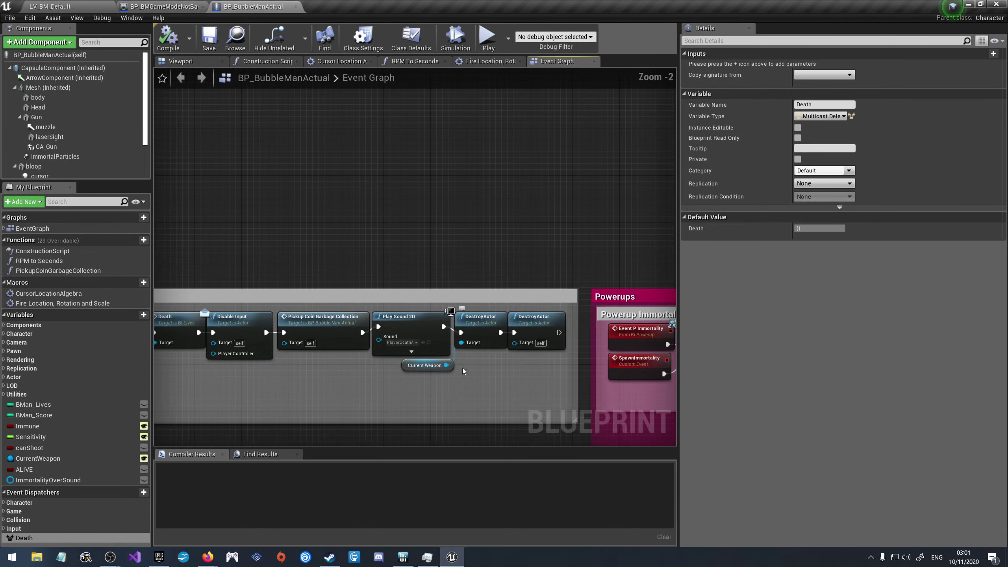
pyautogui.scroll(1, 474, 370)
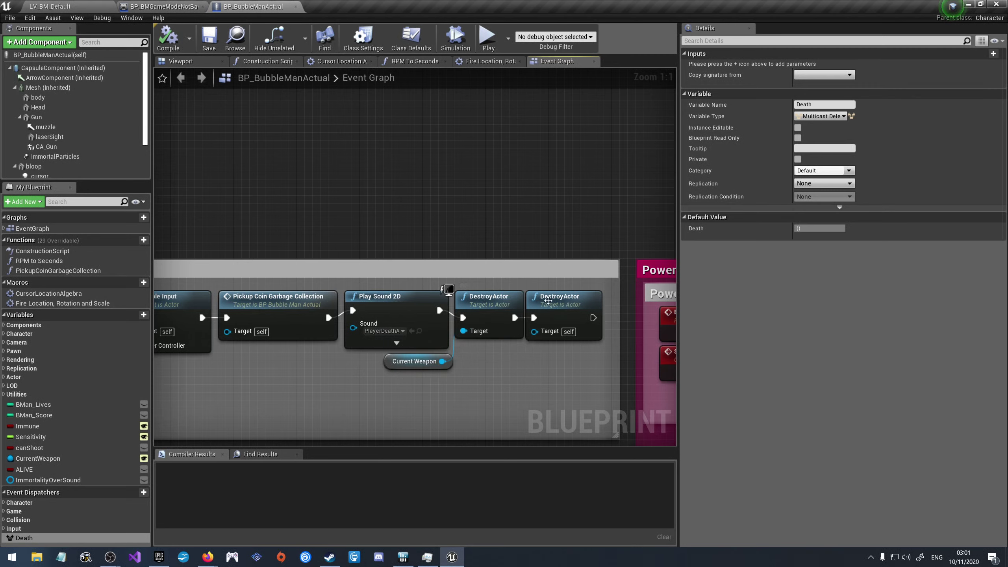
pyautogui.moveTo(496, 363); pyautogui.dragTo(406, 322, button='right')
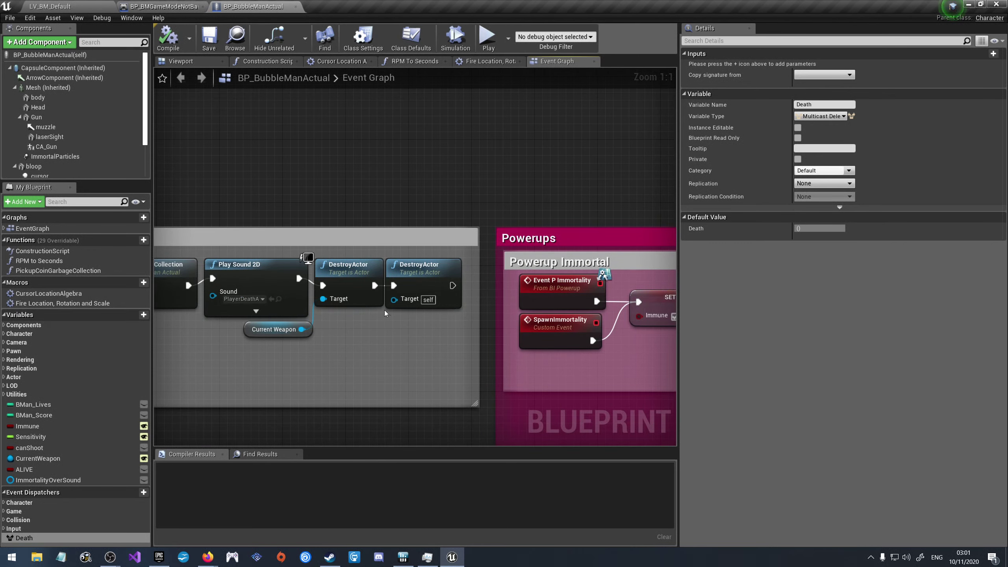
pyautogui.scroll(-4, 381, 309)
pyautogui.scroll(4, 317, 232)
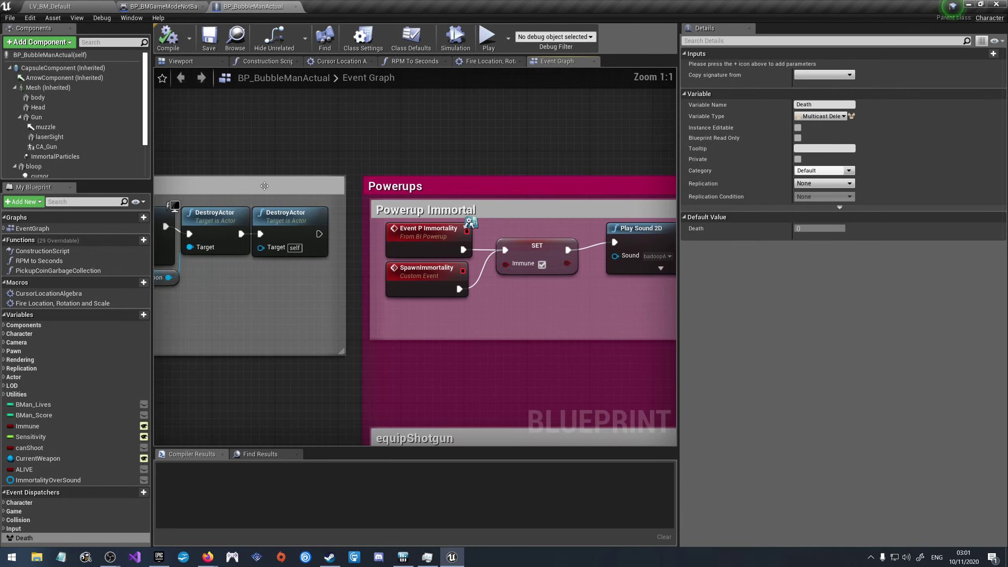
pyautogui.scroll(-5, 317, 232)
pyautogui.scroll(-2, 317, 233)
pyautogui.scroll(3, 441, 329)
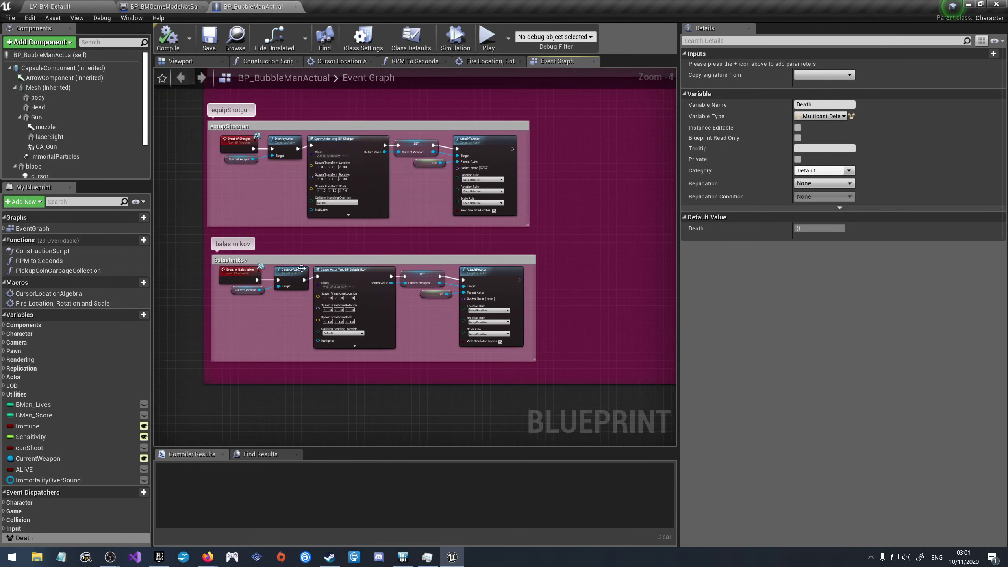
pyautogui.scroll(4, 217, 256)
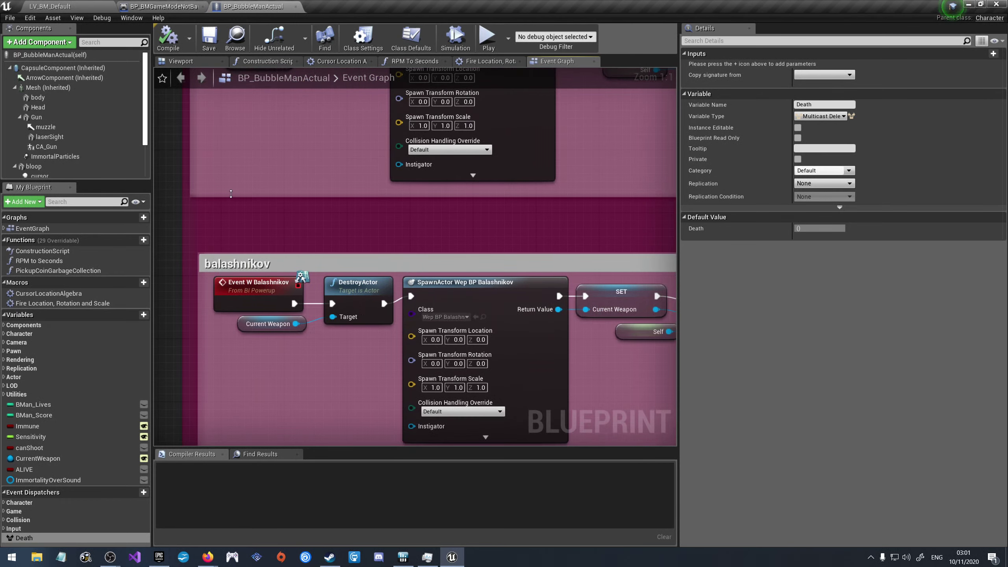
pyautogui.scroll(-4, 232, 217)
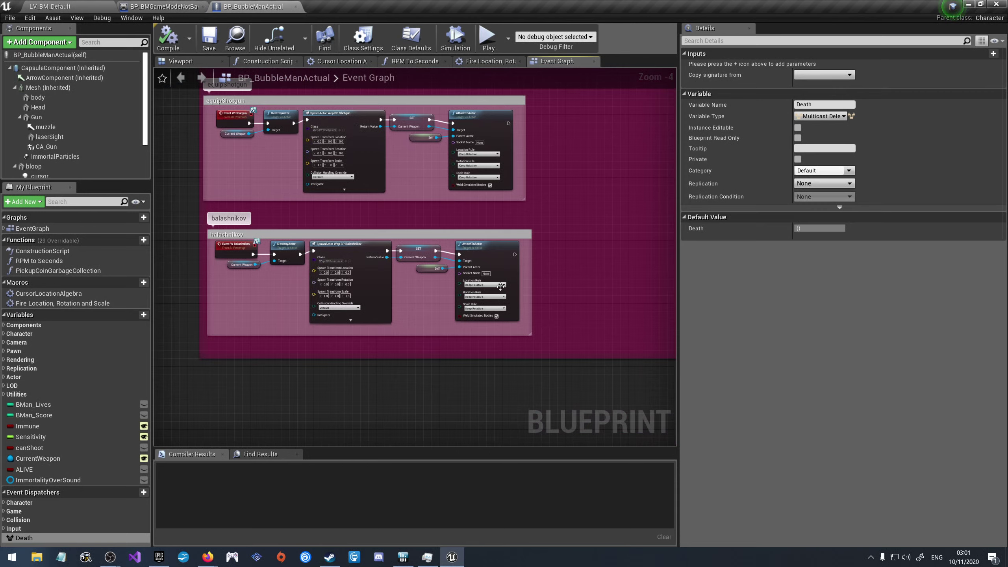
pyautogui.scroll(-3, 500, 286)
pyautogui.scroll(2, 556, 238)
pyautogui.scroll(-3, 601, 192)
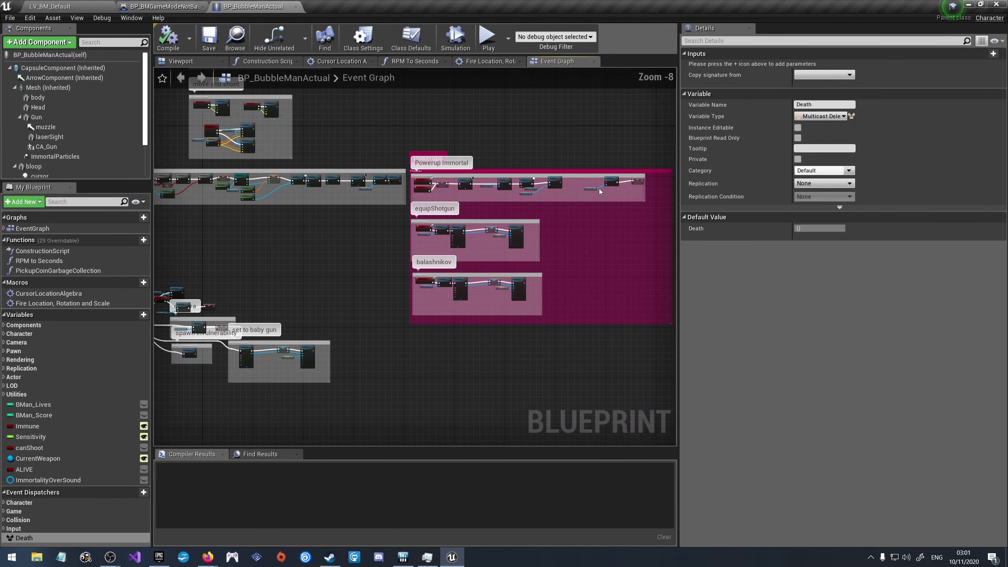
pyautogui.scroll(-3, 600, 192)
pyautogui.scroll(4, 224, 360)
pyautogui.scroll(3, 292, 378)
pyautogui.scroll(1, 300, 285)
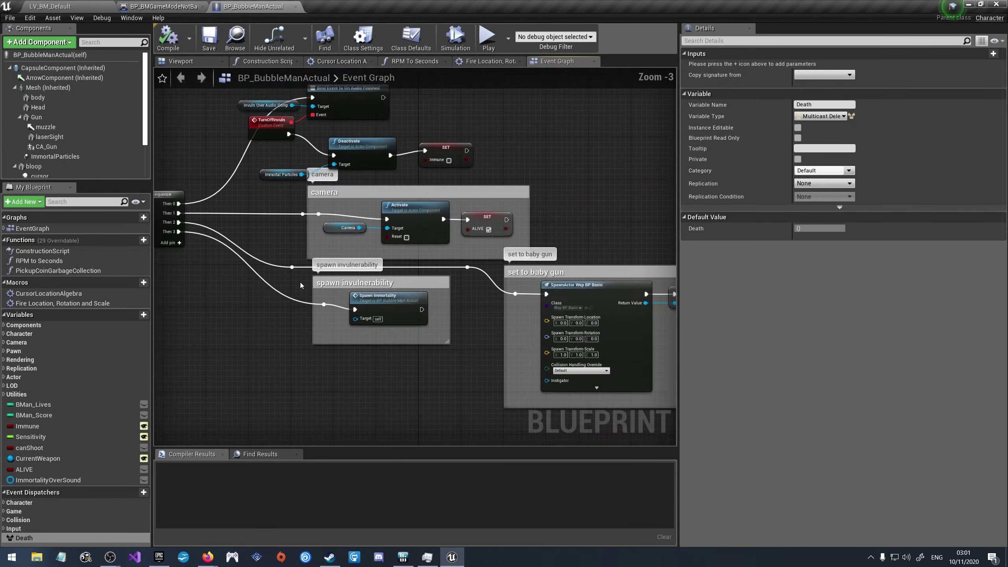
pyautogui.scroll(2, 301, 285)
pyautogui.scroll(-4, 357, 258)
pyautogui.scroll(3, 397, 238)
pyautogui.scroll(-1, 405, 235)
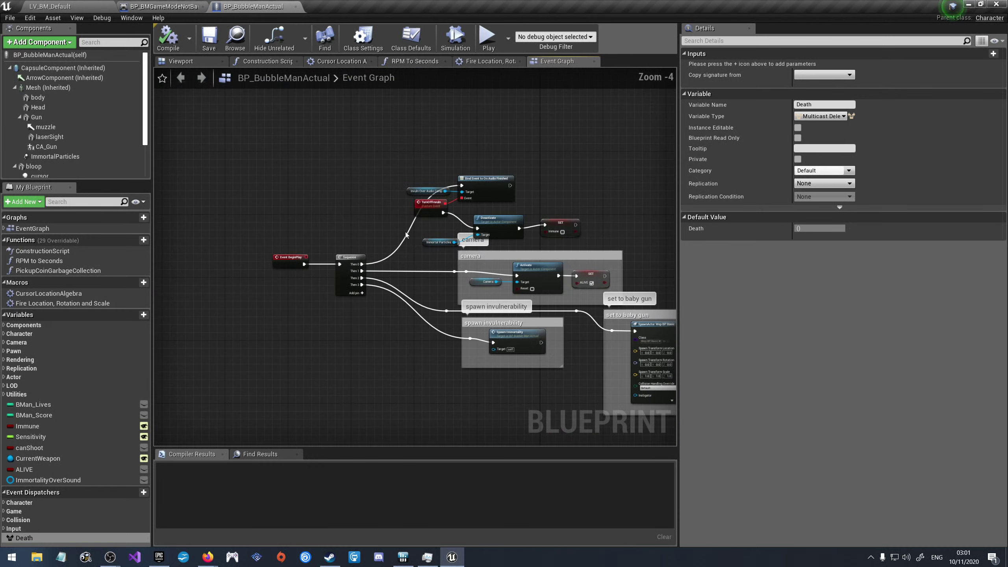
pyautogui.scroll(3, 397, 232)
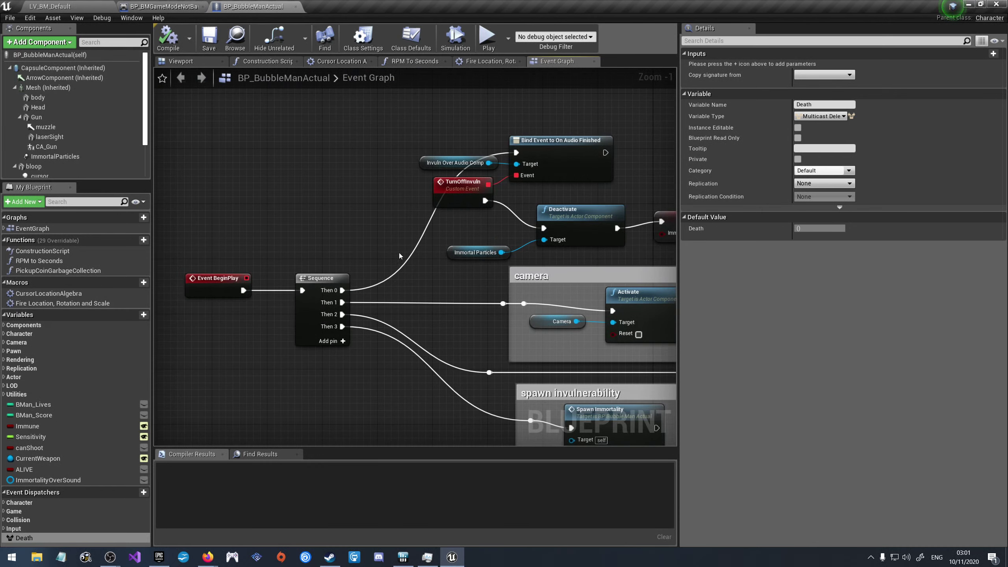
pyautogui.scroll(-1, 457, 165)
pyautogui.scroll(1, 436, 223)
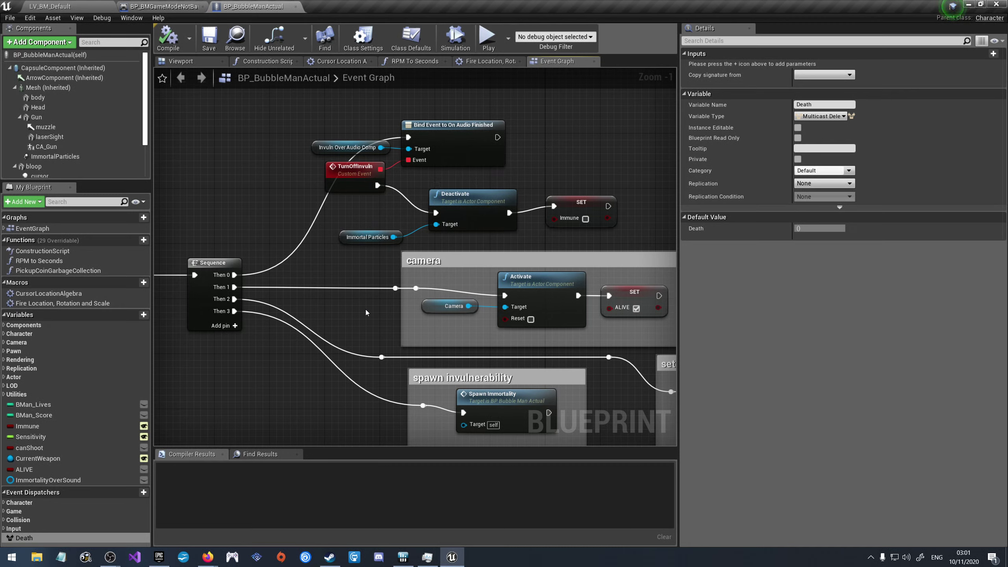
pyautogui.moveTo(366, 312); pyautogui.dragTo(306, 302, button='right')
pyautogui.scroll(-3, 396, 278)
pyautogui.scroll(3, 408, 267)
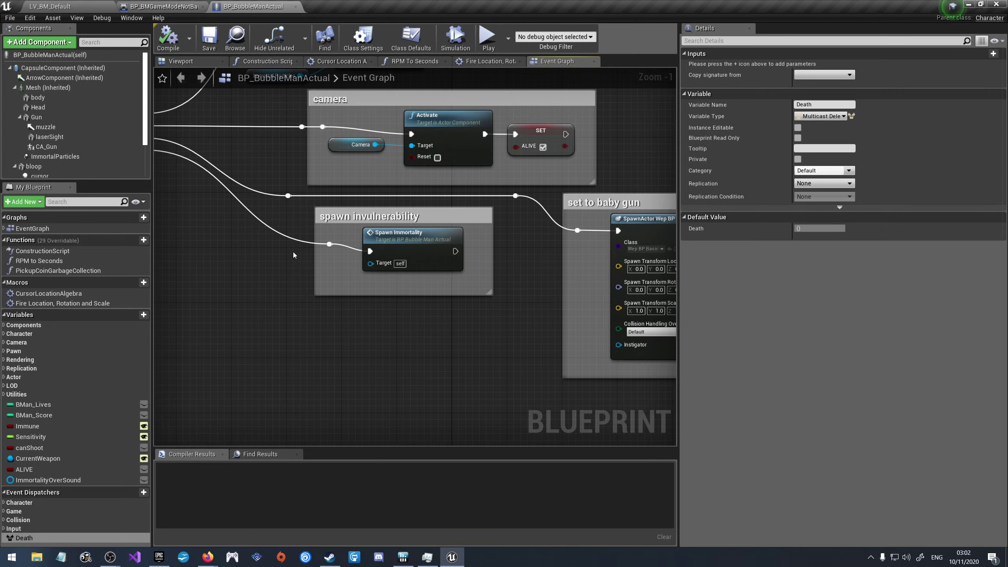
pyautogui.scroll(-4, 397, 254)
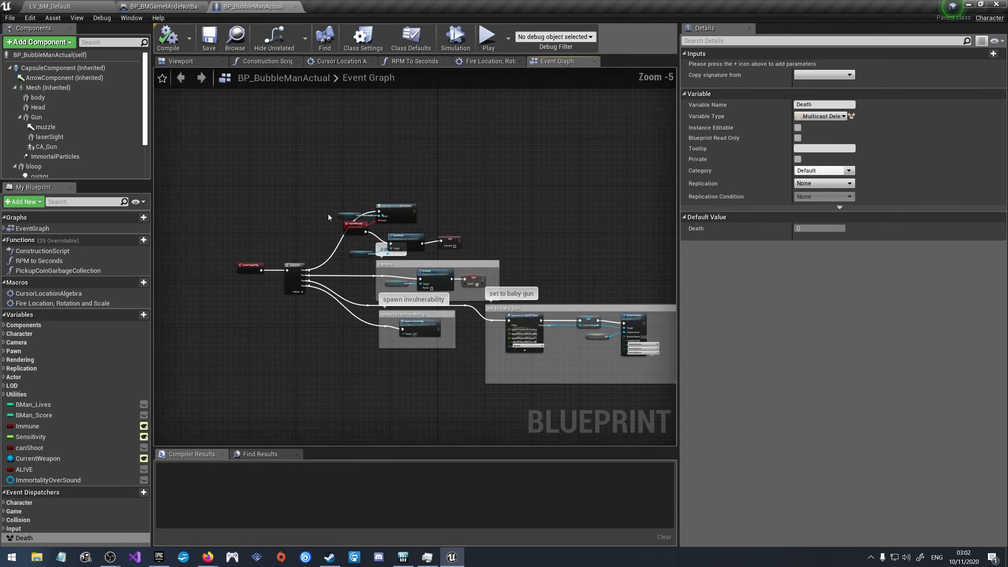
pyautogui.scroll(5, 329, 217)
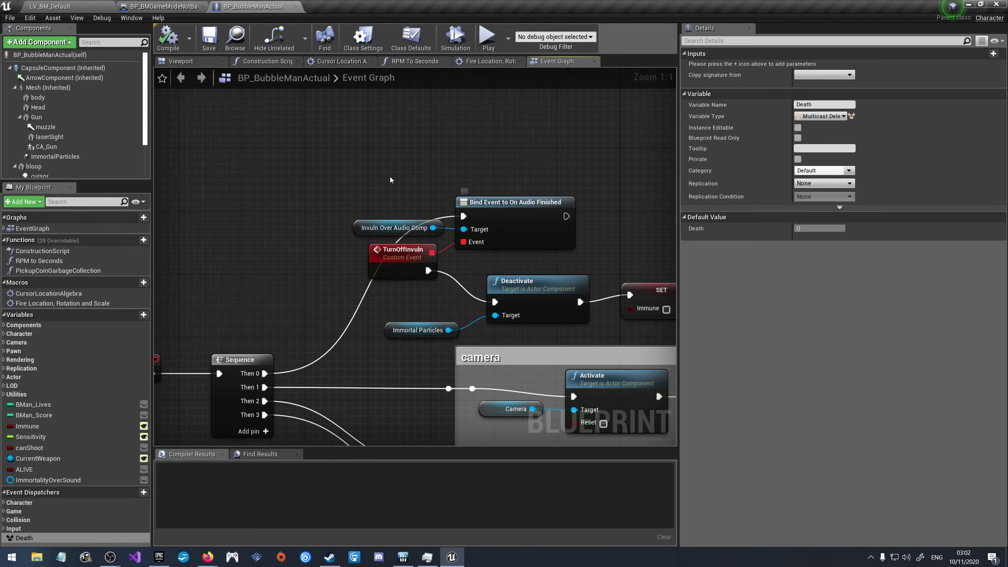
pyautogui.scroll(-3, 409, 196)
pyautogui.moveTo(653, 286); pyautogui.dragTo(347, 144)
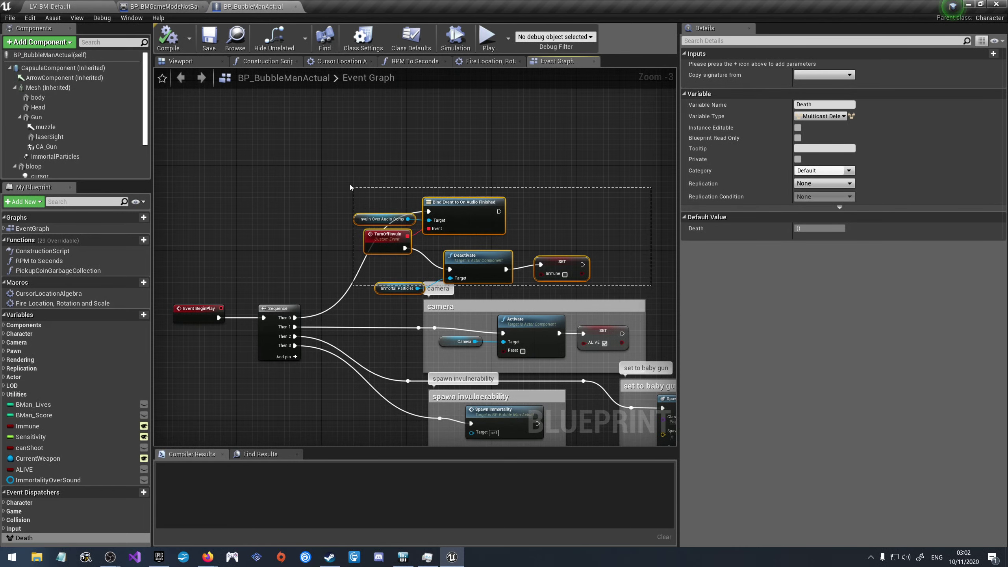
pyautogui.click(373, 175)
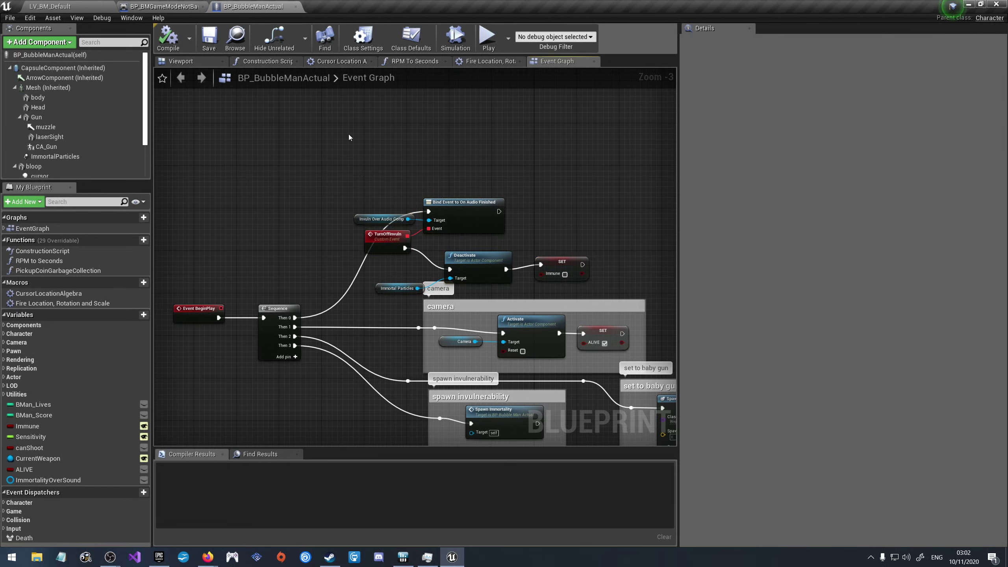
pyautogui.scroll(-2, 318, 129)
pyautogui.scroll(3, 428, 242)
pyautogui.scroll(-3, 489, 284)
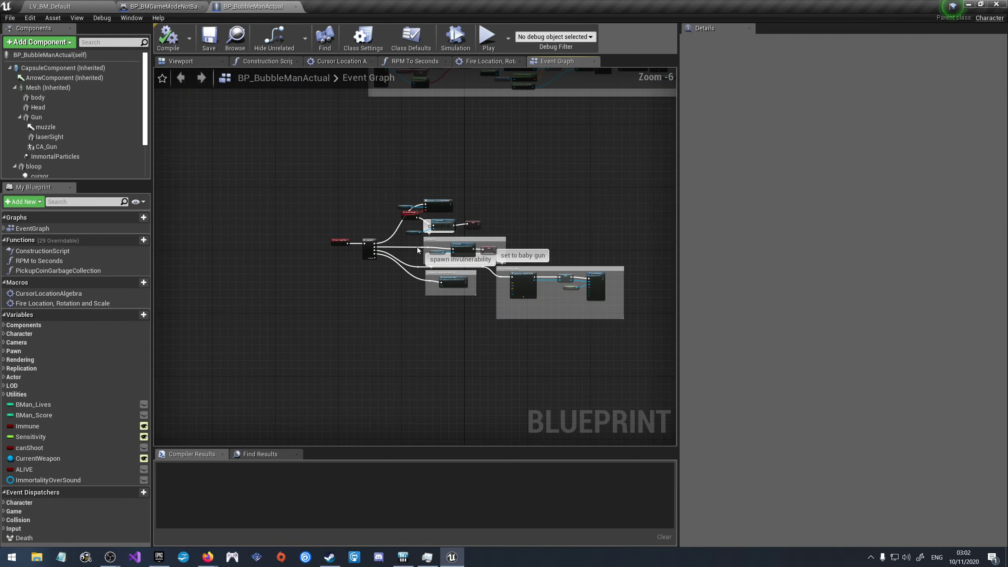
pyautogui.scroll(5, 504, 308)
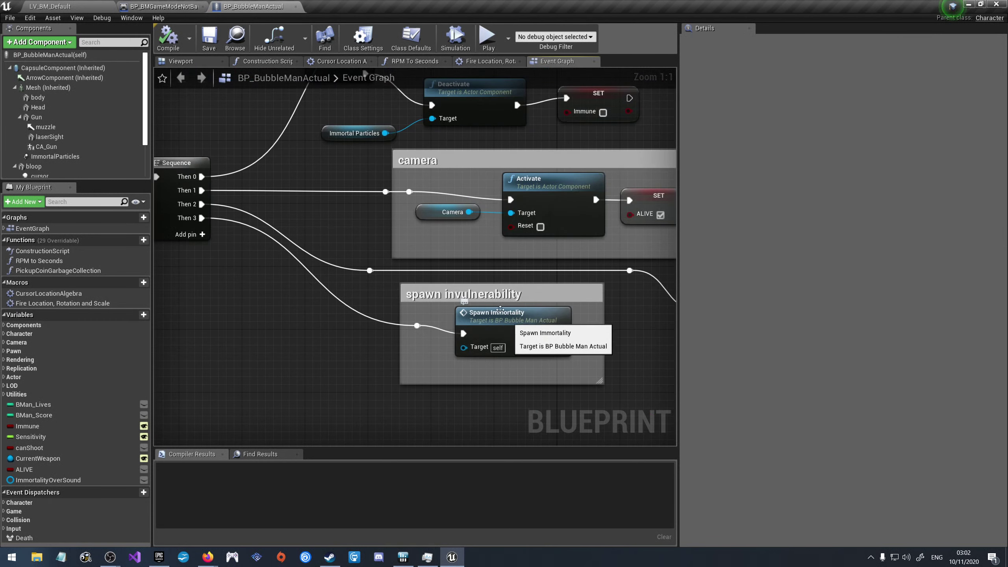
pyautogui.scroll(-7, 458, 346)
pyautogui.scroll(-4, 522, 361)
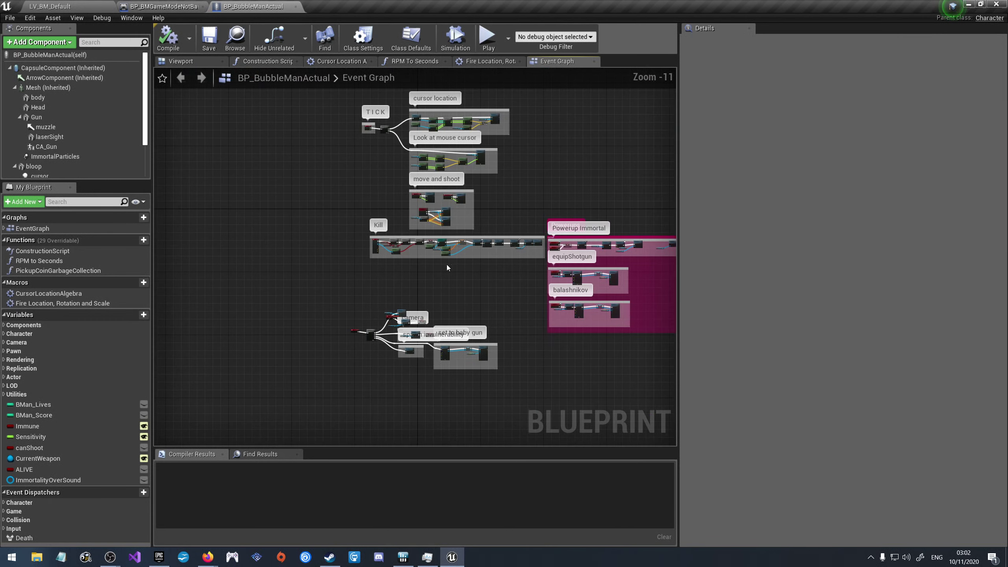
pyautogui.scroll(5, 637, 262)
pyautogui.scroll(5, 608, 193)
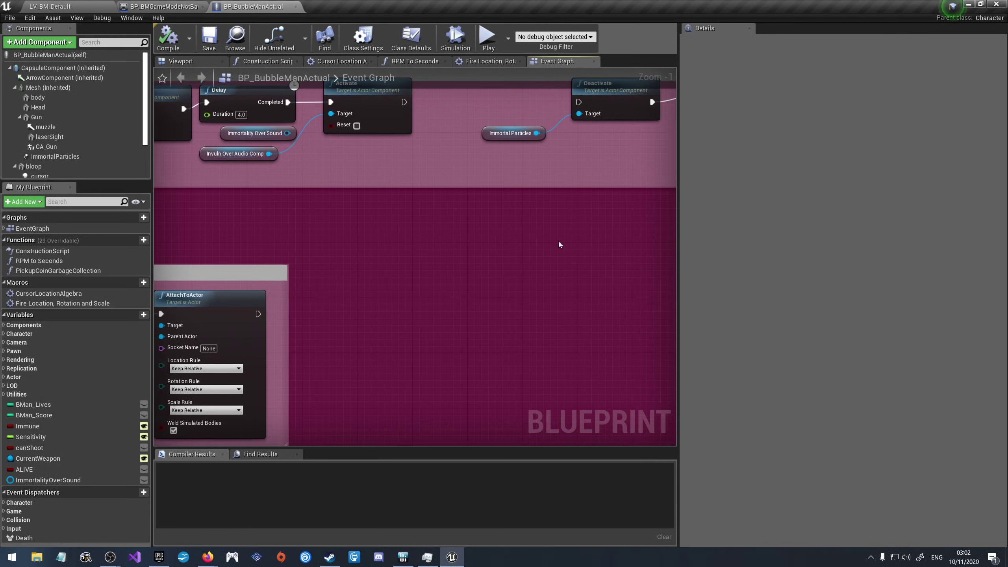
pyautogui.scroll(-3, 575, 218)
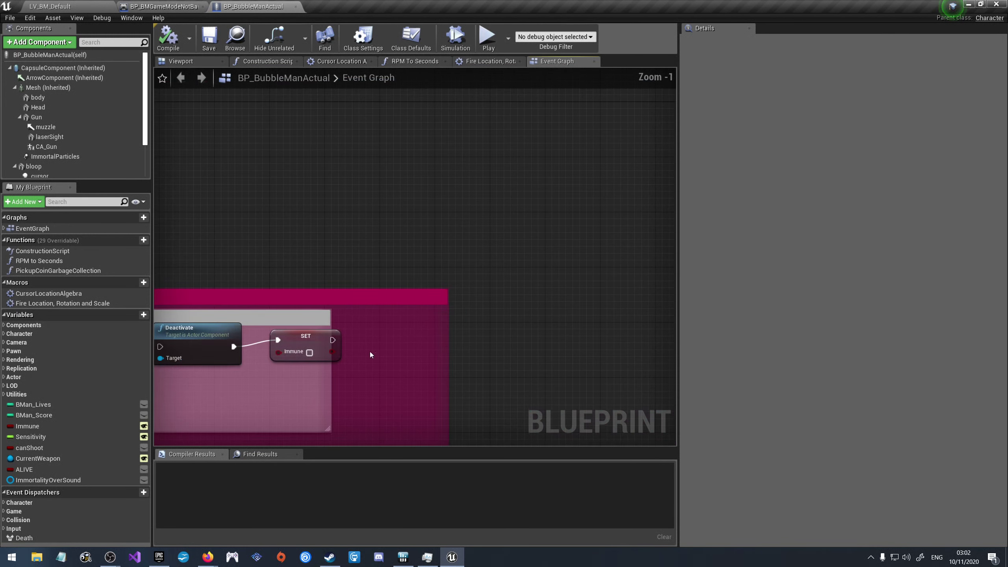
pyautogui.scroll(1, 280, 360)
pyautogui.scroll(2, 281, 360)
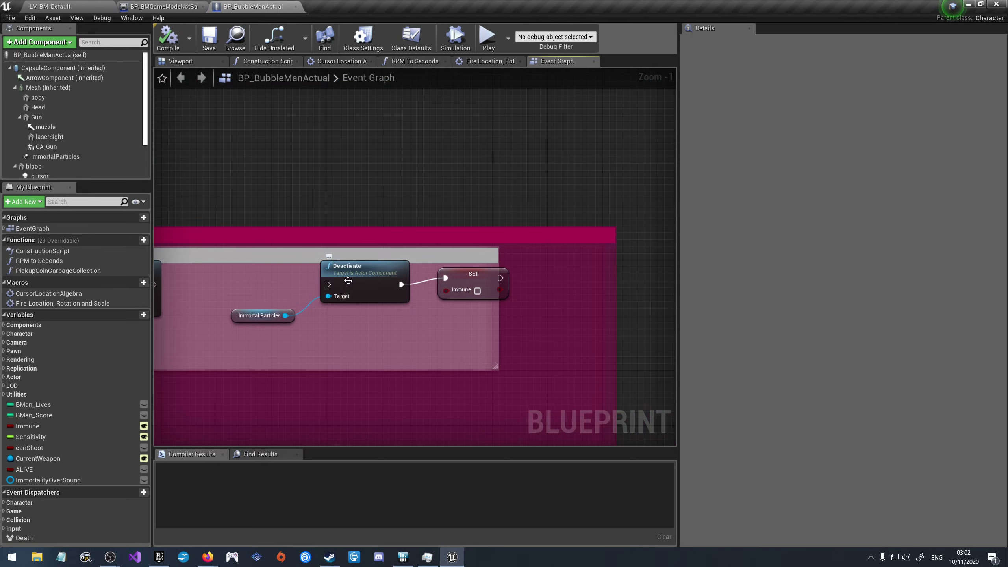
pyautogui.scroll(-2, 437, 318)
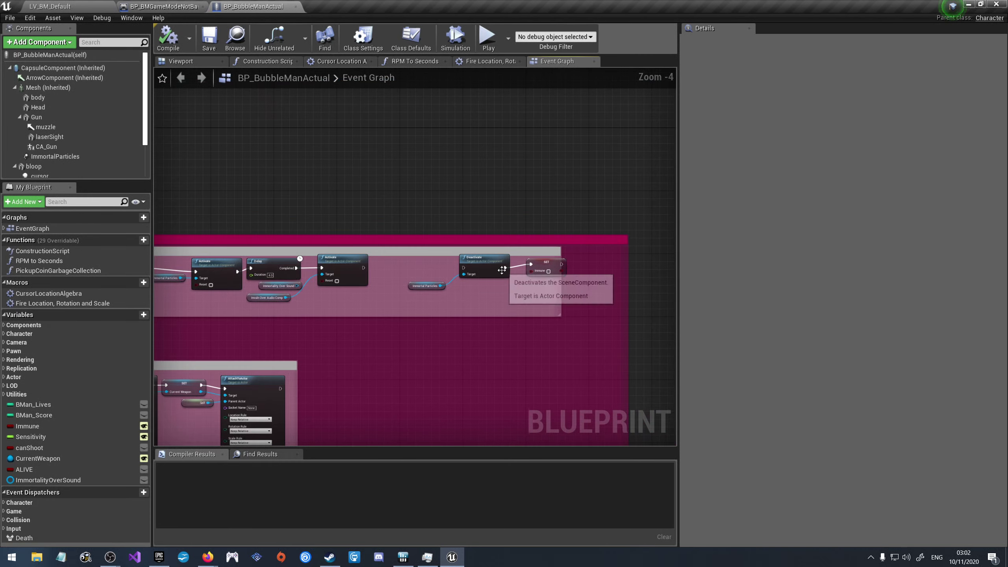
pyautogui.scroll(-4, 583, 357)
pyautogui.scroll(2, 432, 369)
pyautogui.scroll(3, 348, 321)
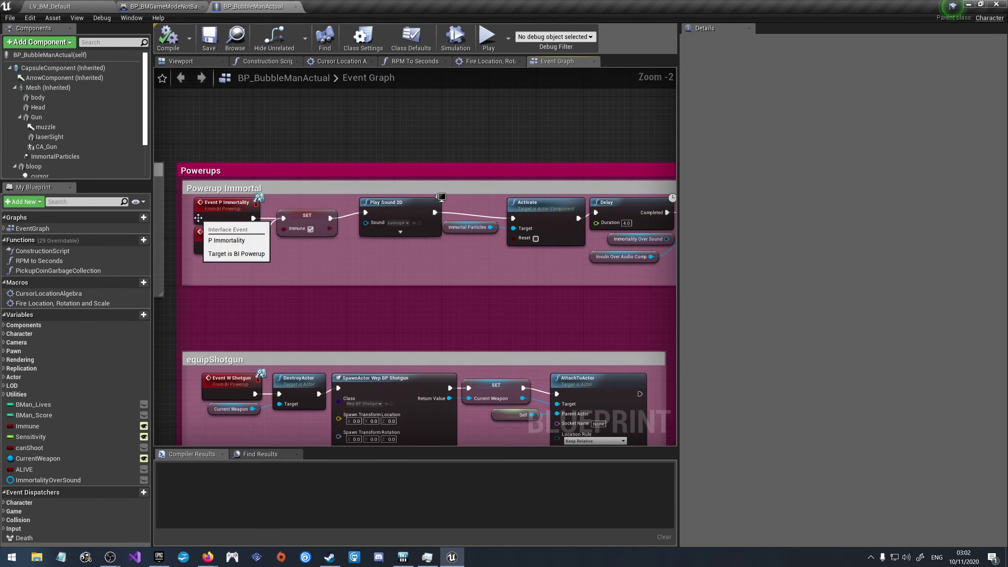
pyautogui.scroll(2, 222, 214)
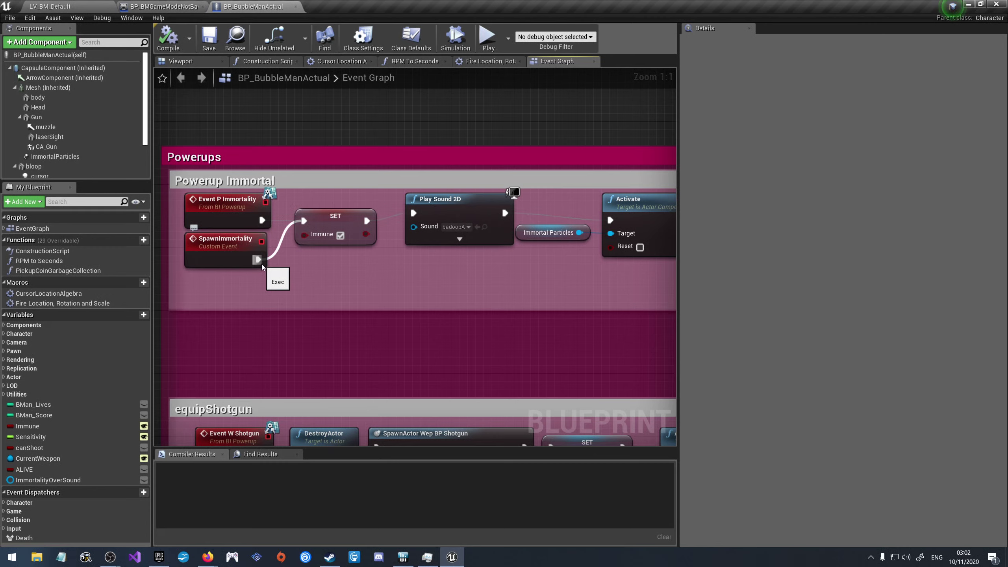
pyautogui.moveTo(363, 246); pyautogui.dragTo(313, 252, button='right')
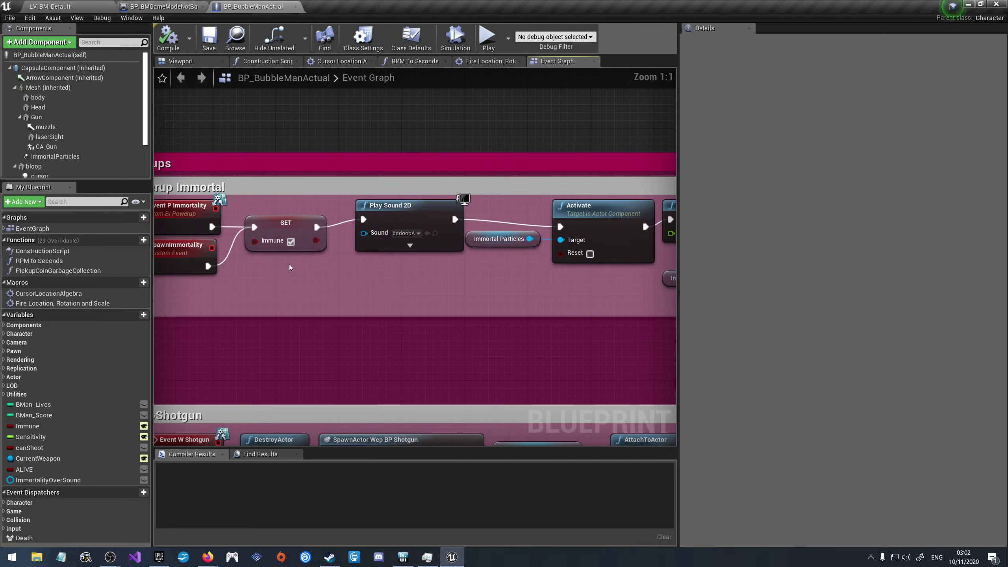
pyautogui.scroll(-3, 289, 264)
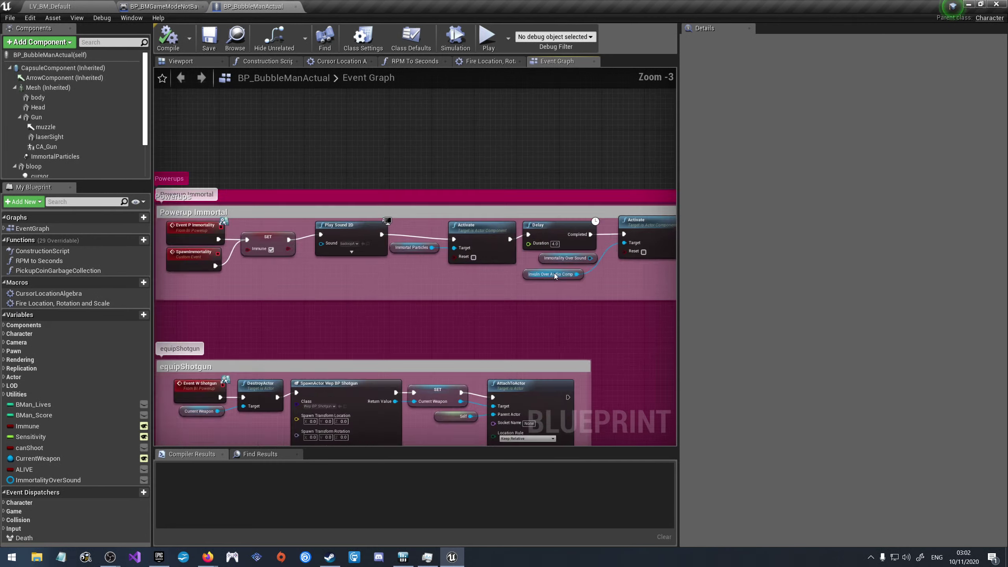
pyautogui.scroll(3, 555, 274)
pyautogui.moveTo(481, 229); pyautogui.dragTo(398, 221, button='right')
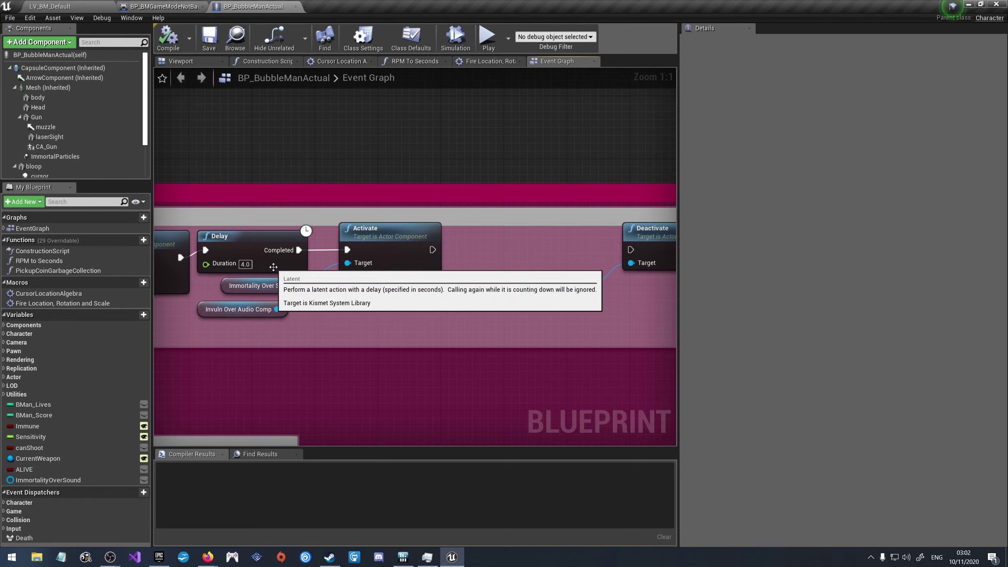
pyautogui.scroll(-4, 285, 265)
pyautogui.scroll(-5, 554, 214)
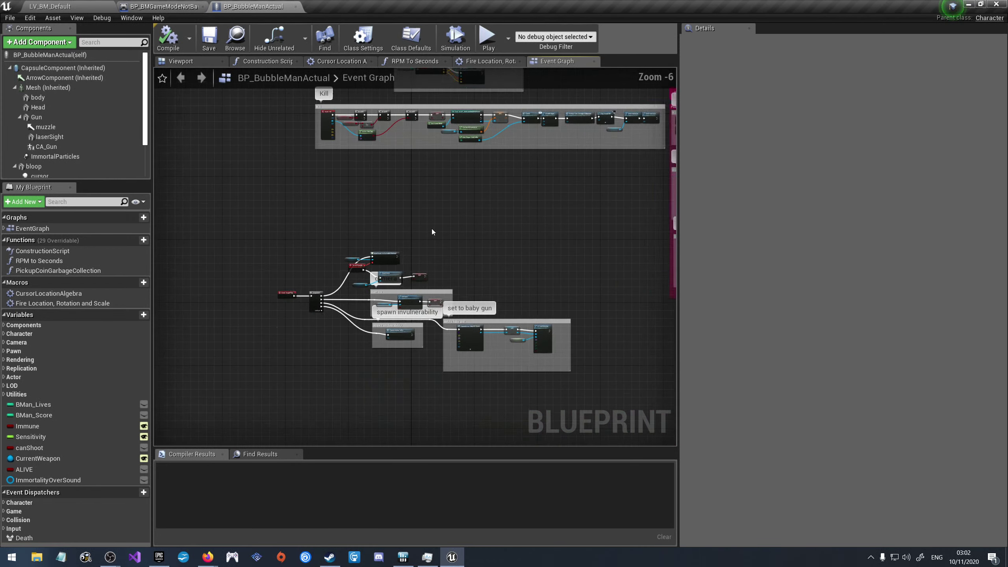
pyautogui.scroll(8, 266, 362)
pyautogui.scroll(-3, 266, 361)
pyautogui.scroll(3, 471, 207)
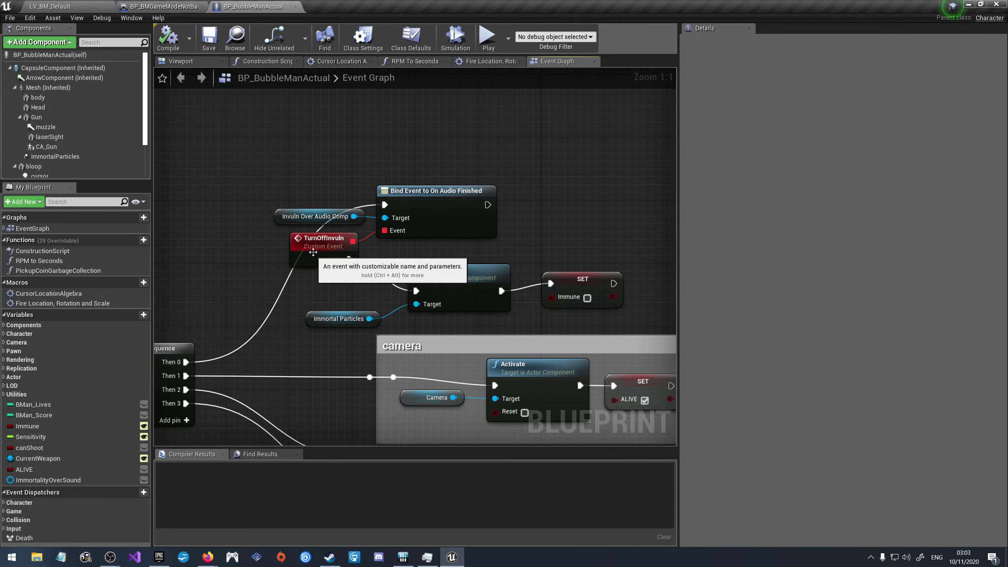
pyautogui.scroll(-5, 319, 248)
pyautogui.scroll(2, 467, 230)
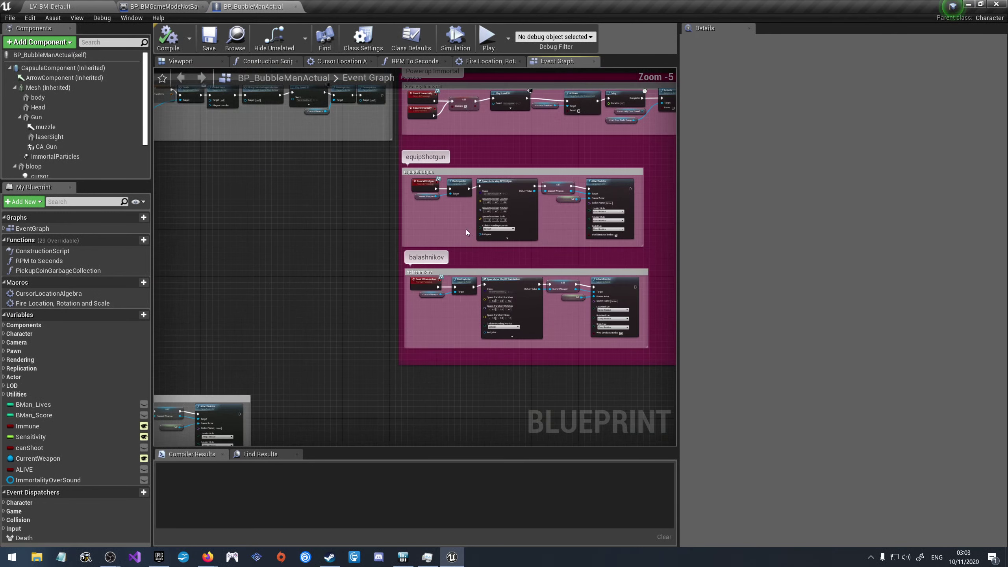
pyautogui.scroll(-2, 463, 263)
pyautogui.scroll(3, 464, 263)
pyautogui.scroll(2, 478, 254)
pyautogui.scroll(1, 498, 211)
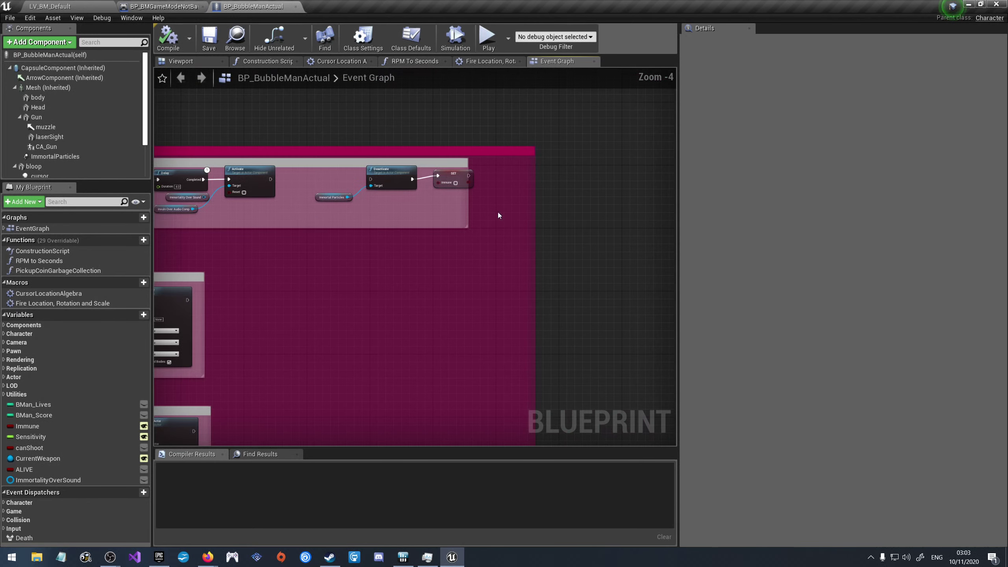
pyautogui.scroll(3, 441, 181)
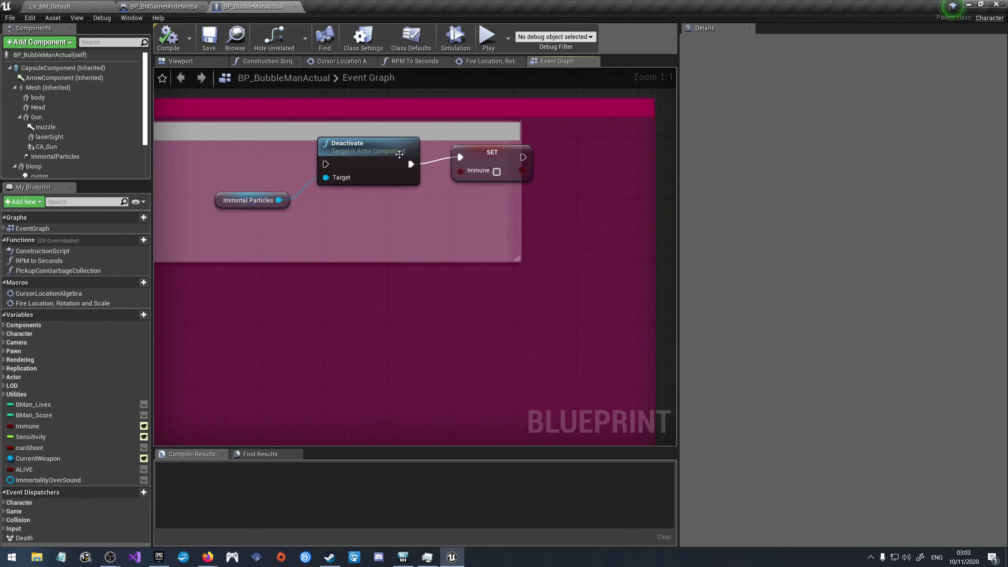
pyautogui.scroll(-4, 550, 201)
pyautogui.scroll(-3, 538, 305)
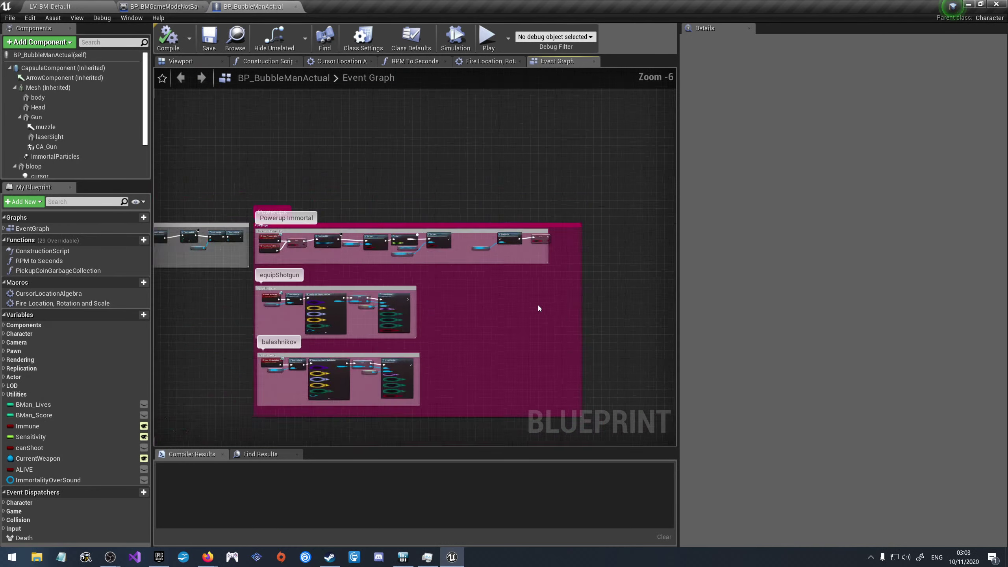
pyautogui.scroll(-3, 538, 304)
pyautogui.scroll(-2, 548, 300)
pyautogui.scroll(5, 470, 329)
pyautogui.scroll(5, 437, 278)
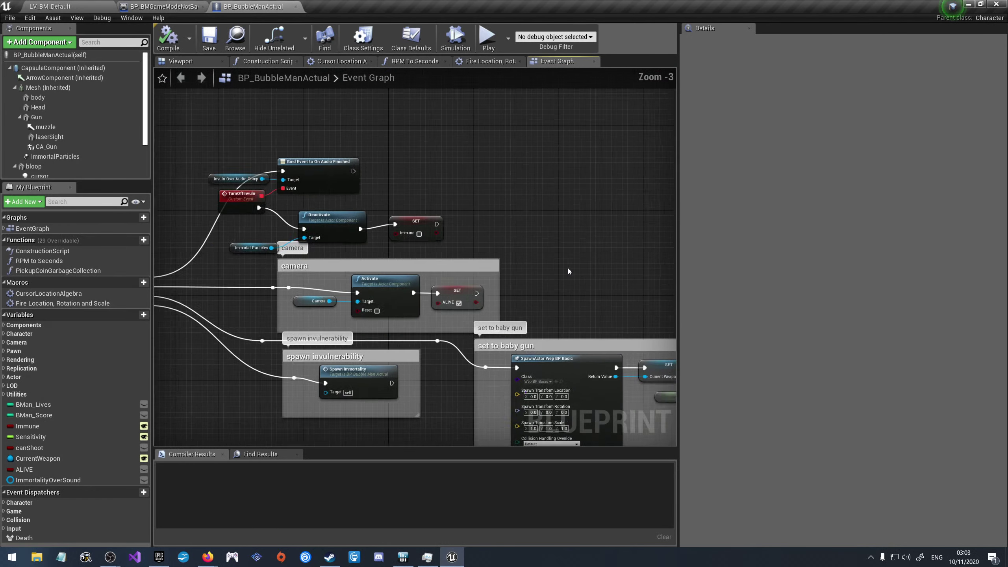
pyautogui.scroll(2, 424, 246)
pyautogui.scroll(-3, 424, 237)
pyautogui.scroll(3, 424, 237)
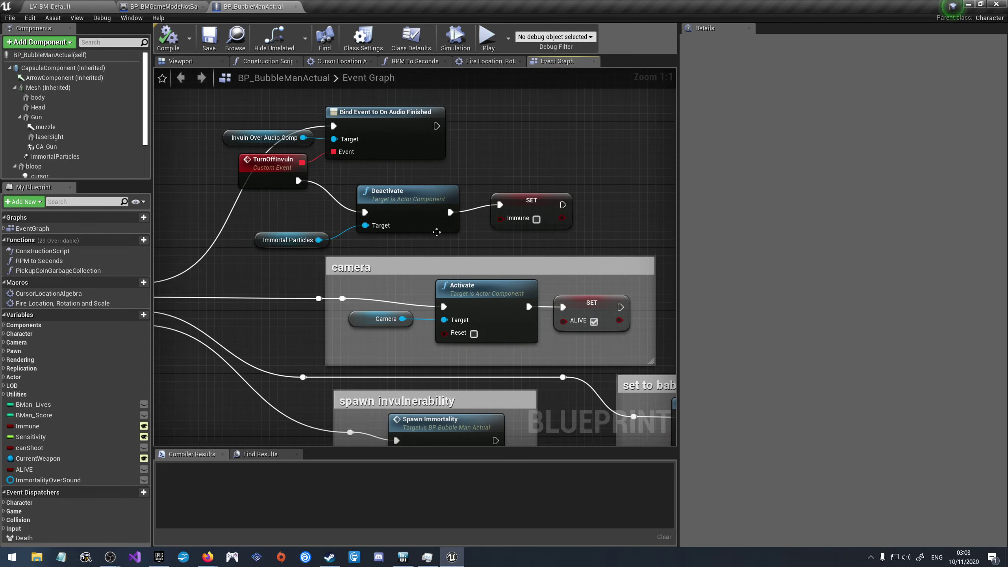
# Step: Delete the Deactivate, SET Immune and Immortal Particles nodes
pyautogui.scroll(-5, 266, 361)
pyautogui.scroll(-5, 266, 361)
pyautogui.scroll(3, 572, 270)
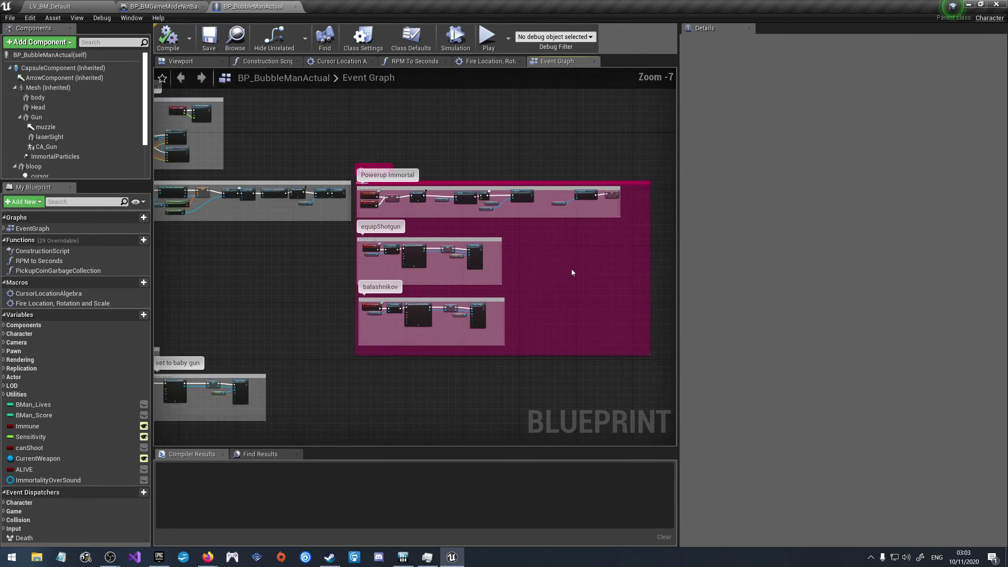
pyautogui.scroll(2, 321, 266)
pyautogui.scroll(2, 473, 218)
pyautogui.scroll(1, 509, 273)
pyautogui.moveTo(509, 277); pyautogui.dragTo(314, 222)
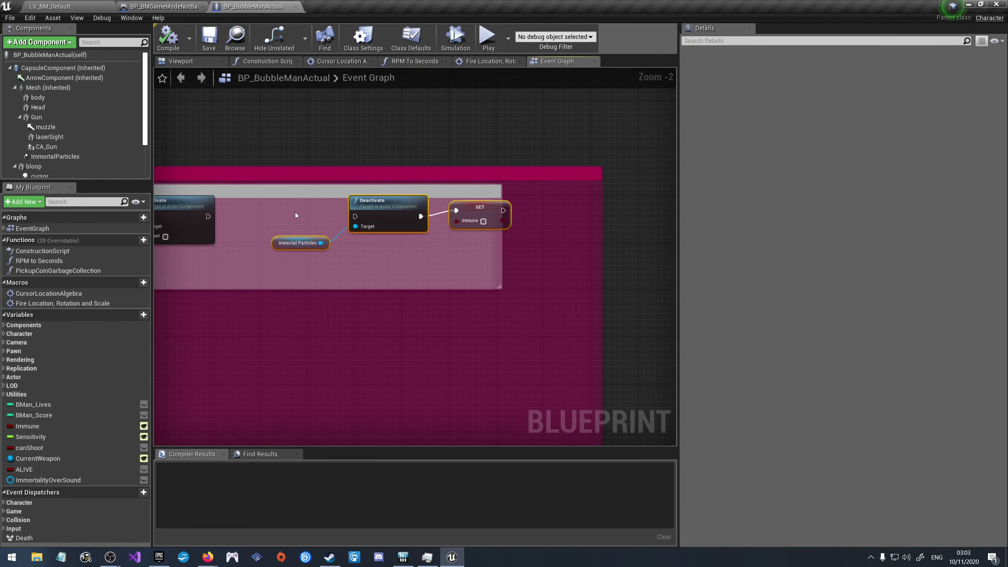
pyautogui.press('Delete')
# Step: Narrow the Powerup Immortal and Powerups comment boxes to fit their nodes
pyautogui.scroll(-2, 597, 261)
pyautogui.moveTo(159, 263); pyautogui.dragTo(384, 263, button='right')
pyautogui.scroll(1, 384, 262)
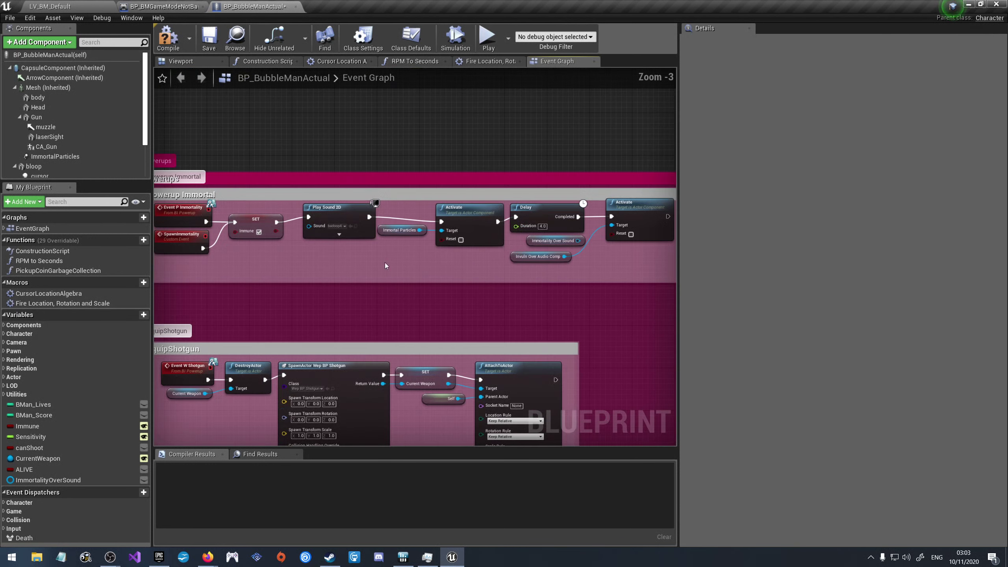
pyautogui.scroll(-4, 575, 272)
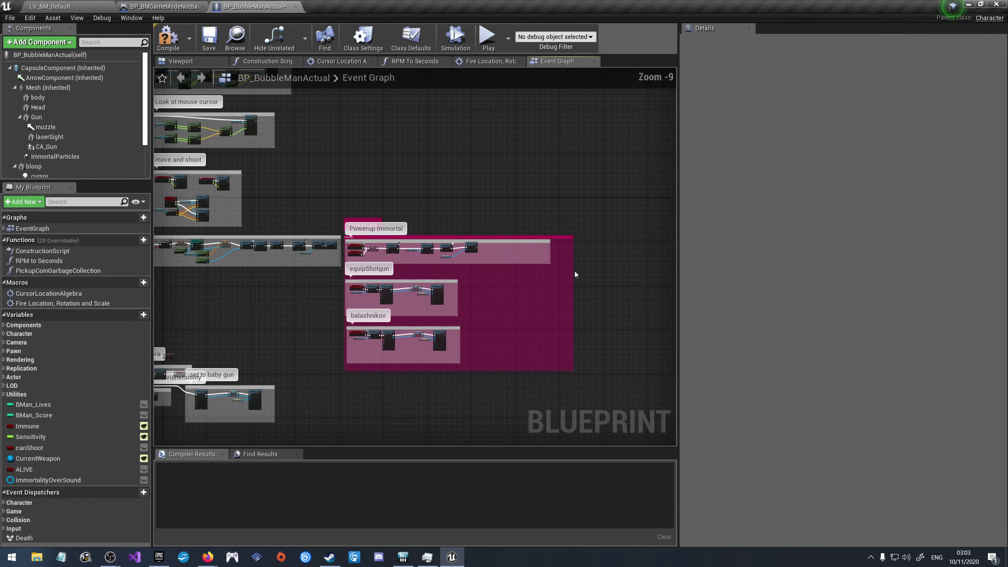
pyautogui.scroll(2, 534, 319)
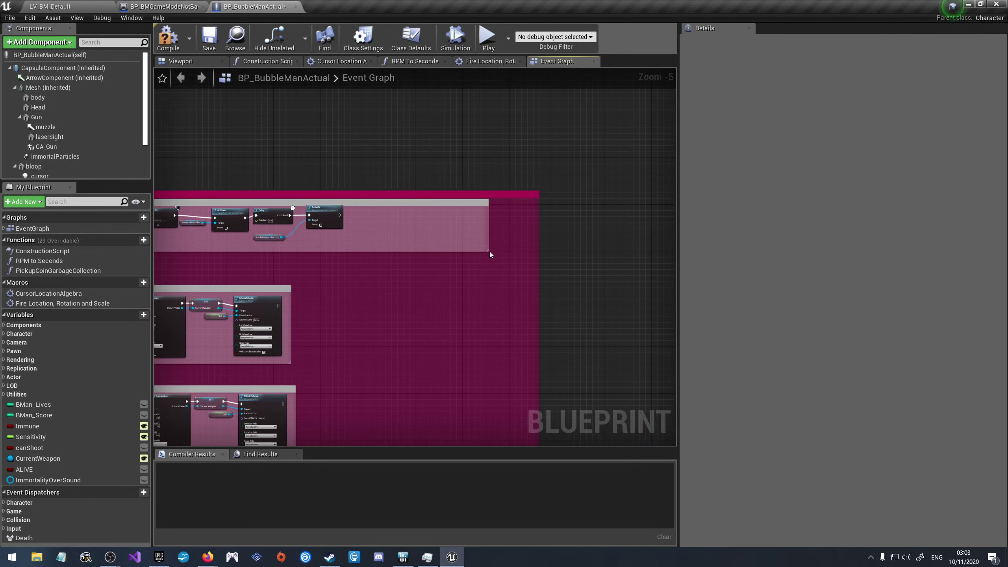
pyautogui.moveTo(490, 251); pyautogui.dragTo(348, 249)
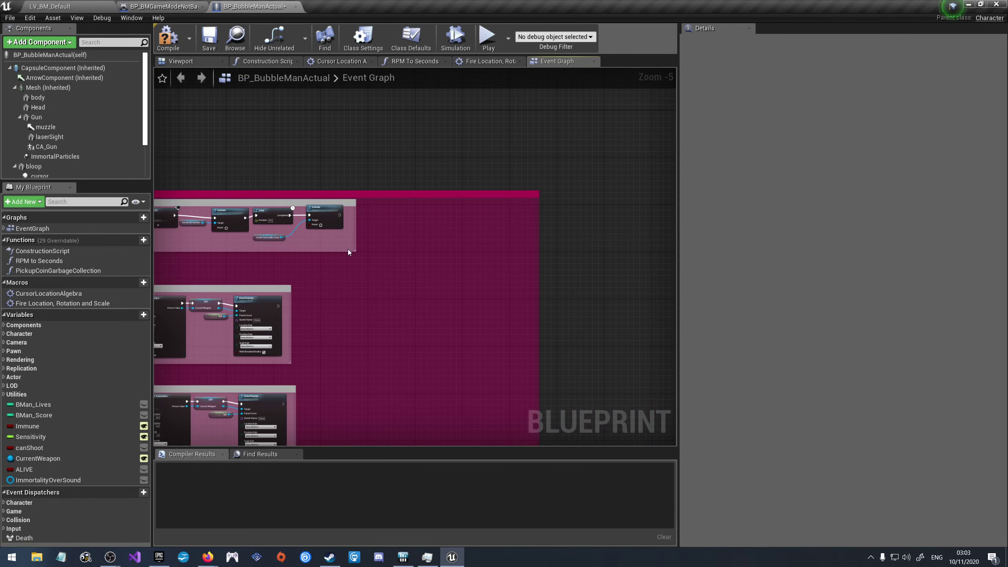
pyautogui.scroll(-4, 553, 221)
pyautogui.scroll(1, 483, 351)
pyautogui.scroll(2, 527, 317)
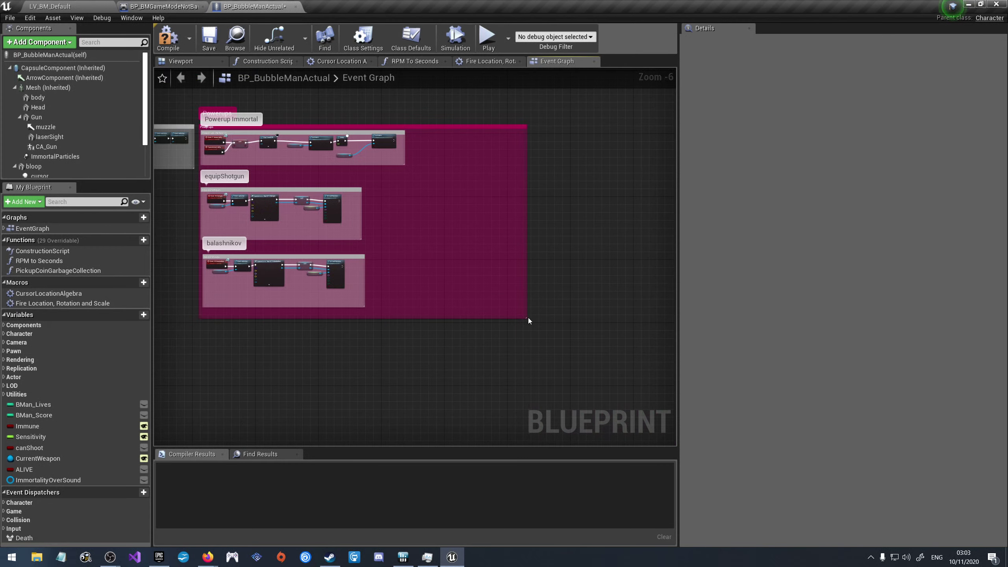
pyautogui.moveTo(526, 317); pyautogui.dragTo(409, 309)
# Step: Compile BP_BubbleManActual and bring the TICK and cursor location groups into view
pyautogui.click(181, 50)
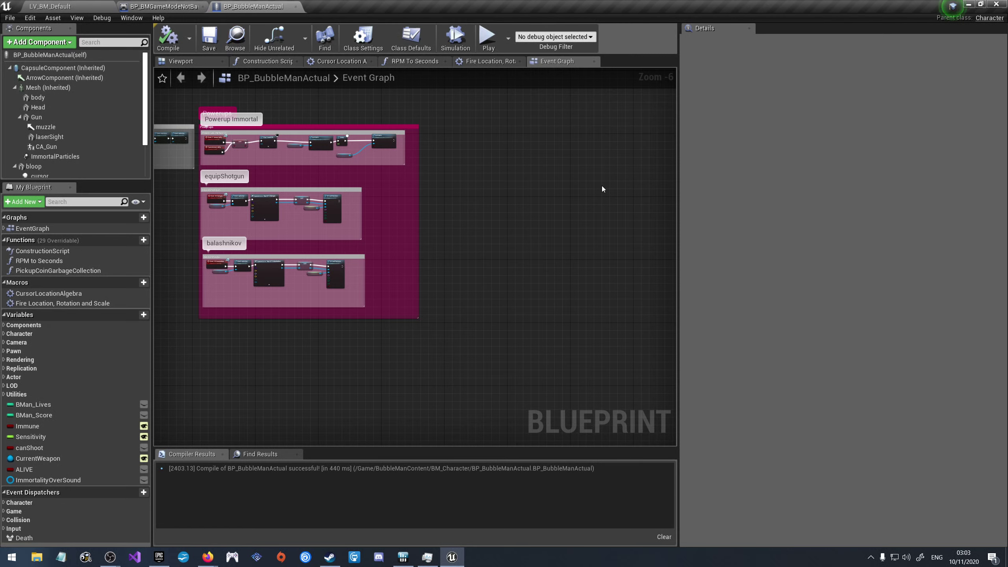
pyautogui.scroll(-4, 602, 186)
pyautogui.moveTo(395, 282); pyautogui.dragTo(473, 304, button='right')
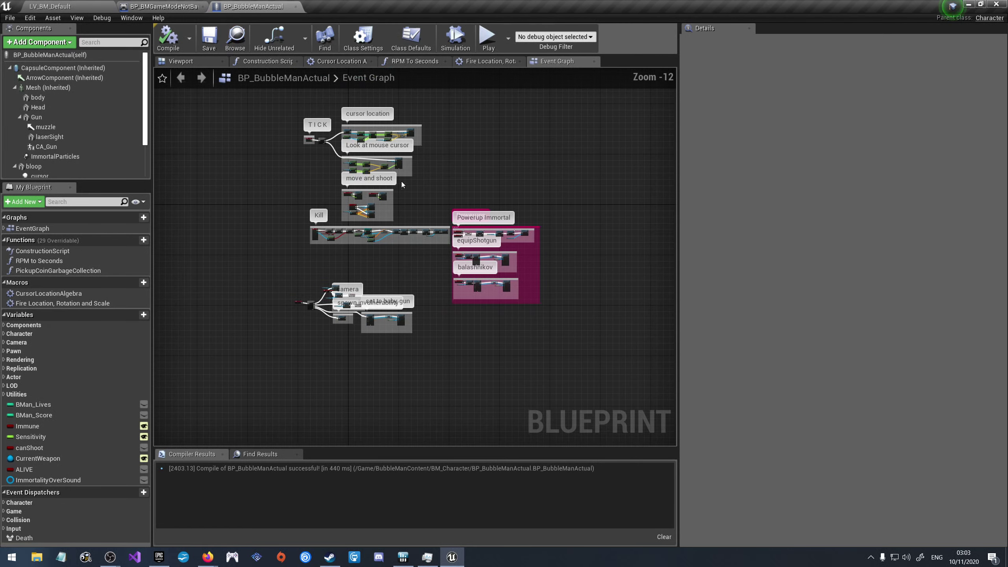
pyautogui.moveTo(402, 181); pyautogui.dragTo(460, 216, button='right')
pyautogui.scroll(-1, 460, 216)
pyautogui.scroll(1, 432, 153)
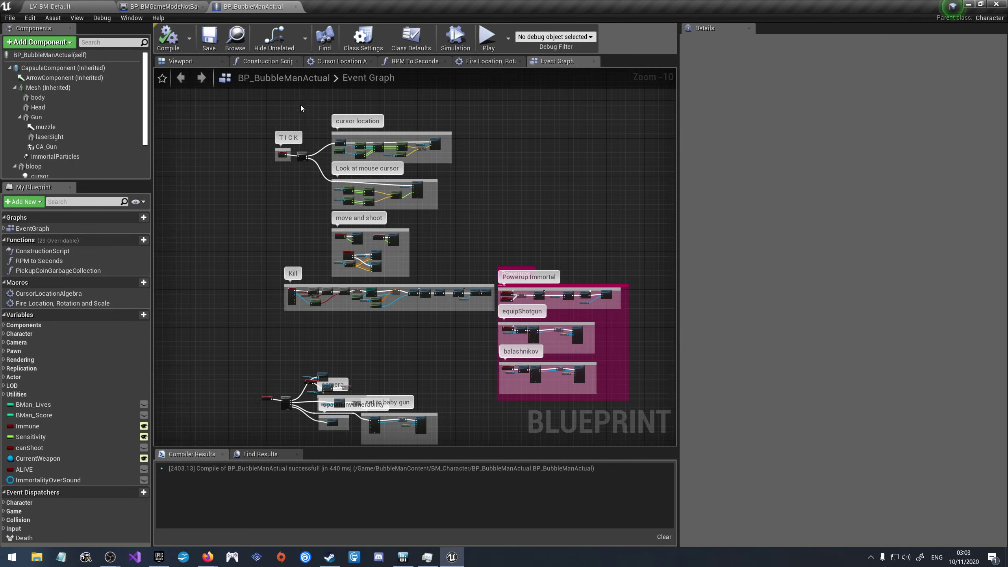
pyautogui.click(419, 64)
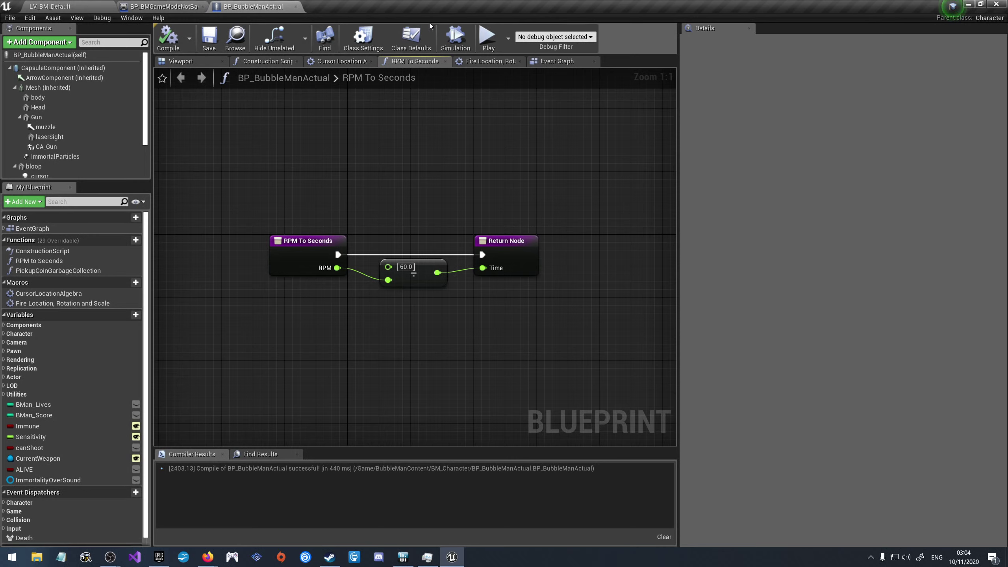
pyautogui.click(339, 60)
pyautogui.scroll(-2, 317, 348)
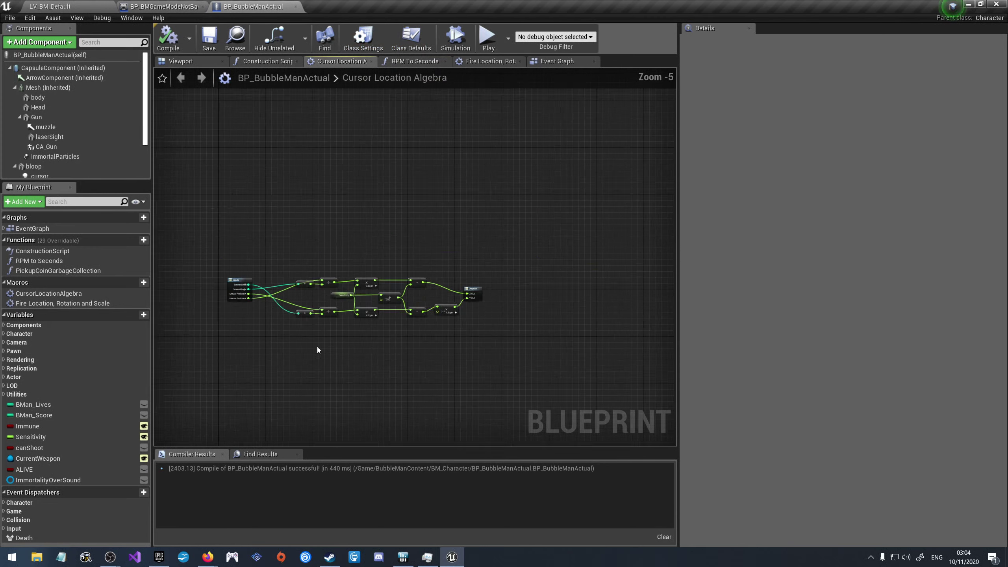
pyautogui.scroll(3, 319, 330)
pyautogui.scroll(-1, 323, 318)
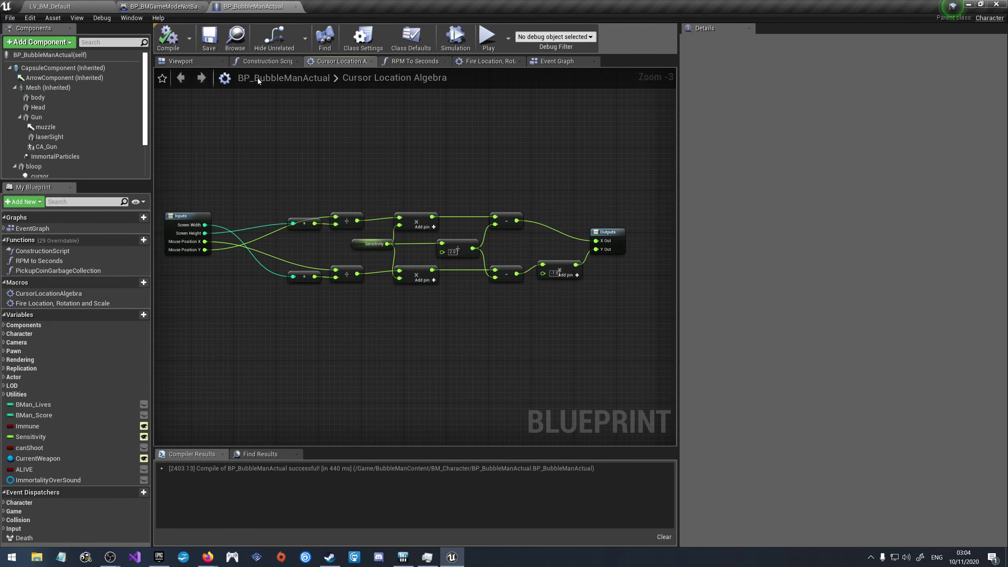
pyautogui.click(482, 61)
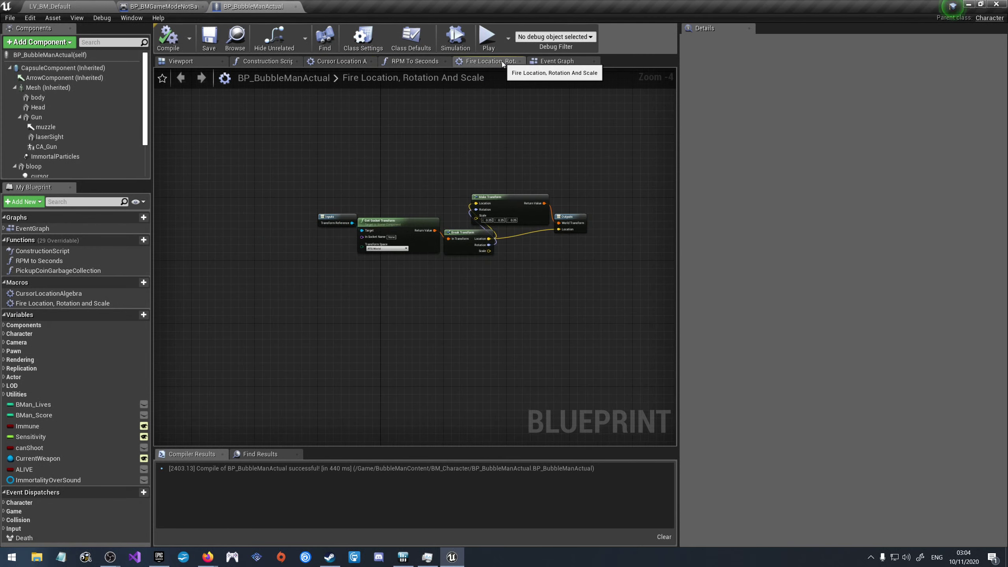
pyautogui.scroll(1, 429, 178)
pyautogui.scroll(2, 429, 178)
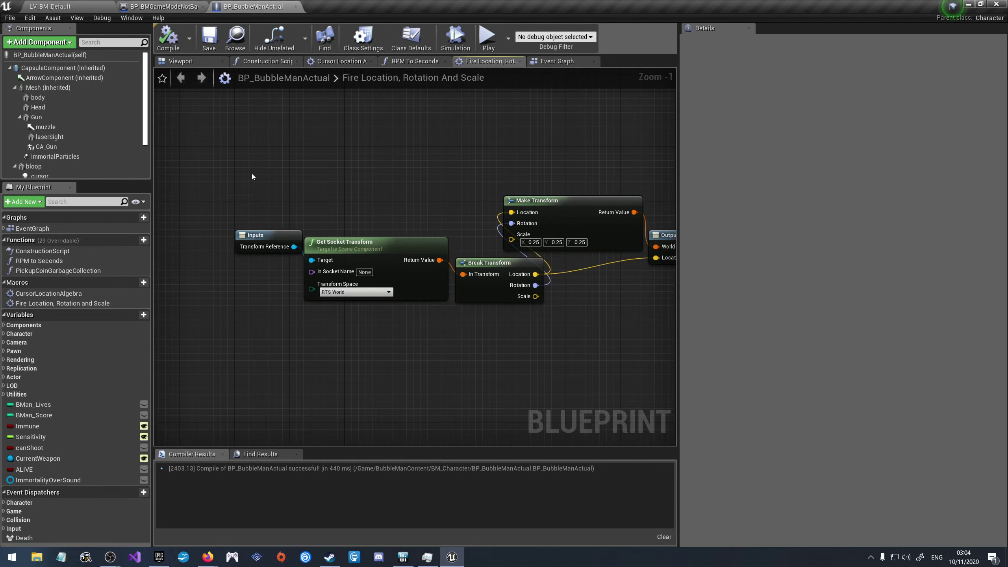
pyautogui.scroll(1, 463, 254)
pyautogui.scroll(-4, 447, 254)
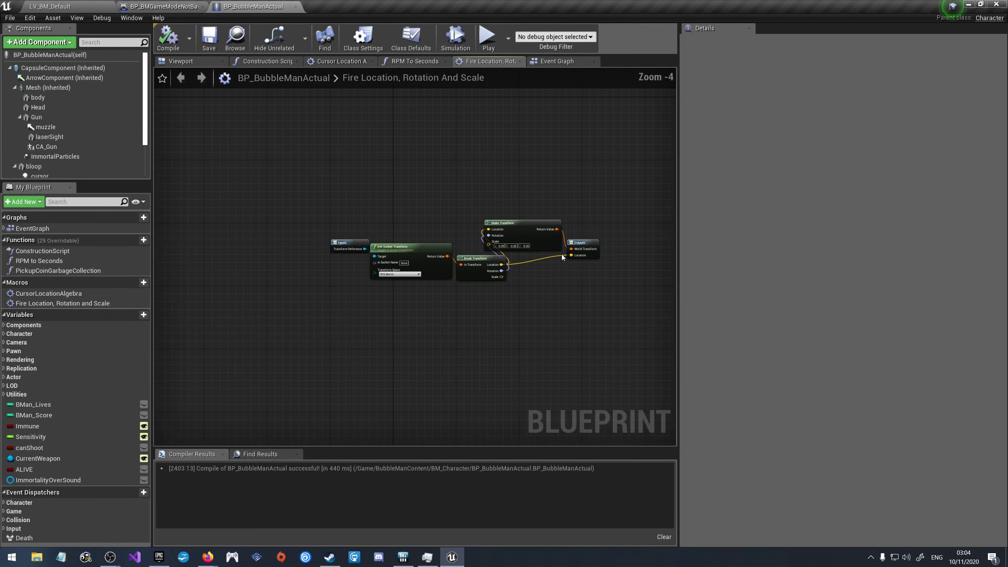
pyautogui.scroll(3, 562, 253)
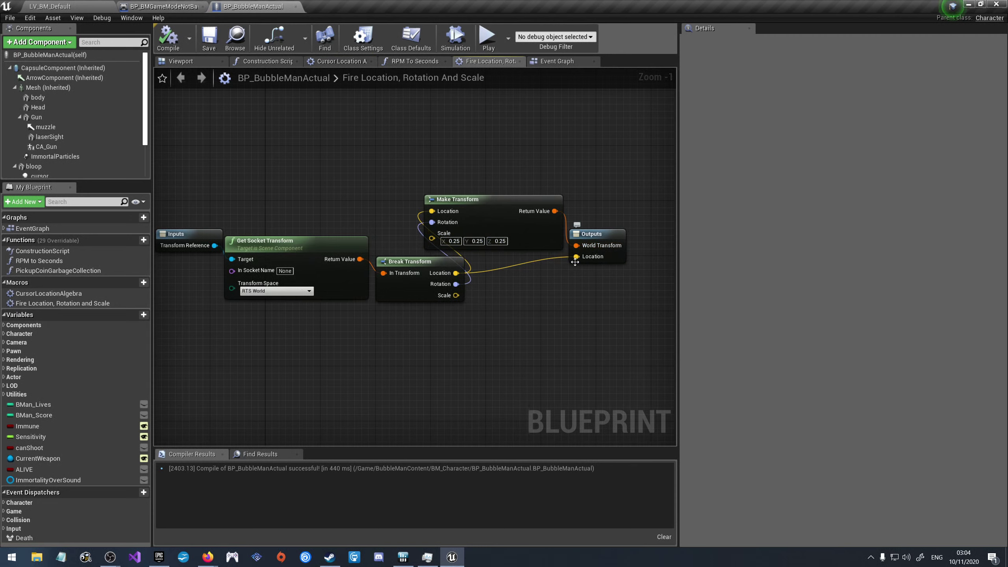
pyautogui.click(556, 60)
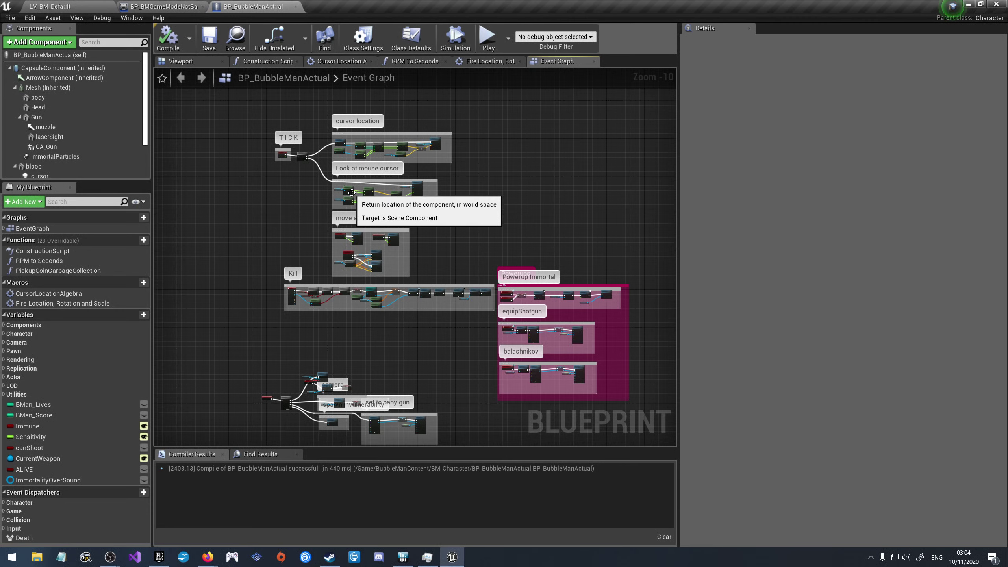
pyautogui.scroll(-2, 351, 192)
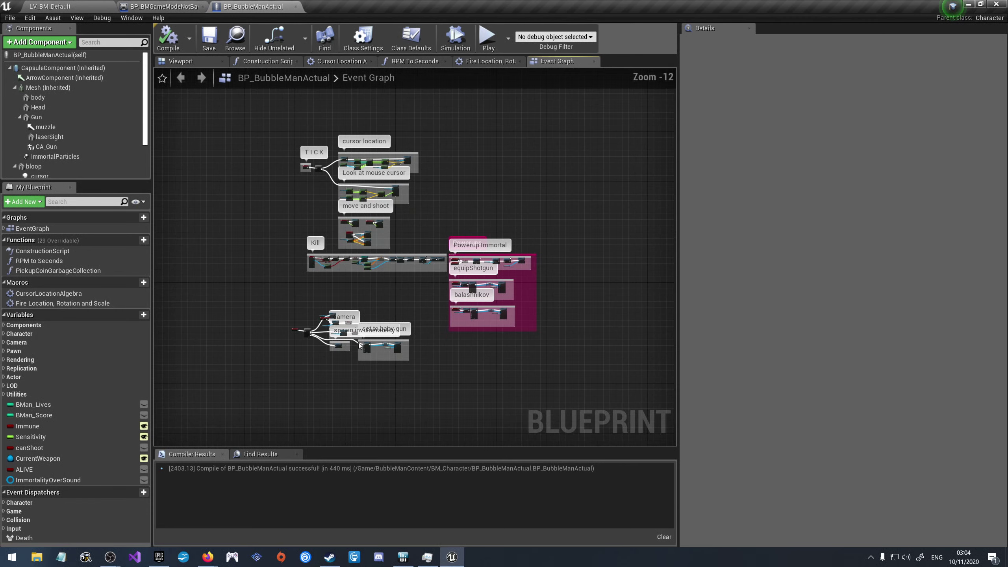
pyautogui.scroll(4, 350, 359)
pyautogui.scroll(-4, 423, 329)
pyautogui.scroll(5, 341, 205)
pyautogui.scroll(6, 337, 284)
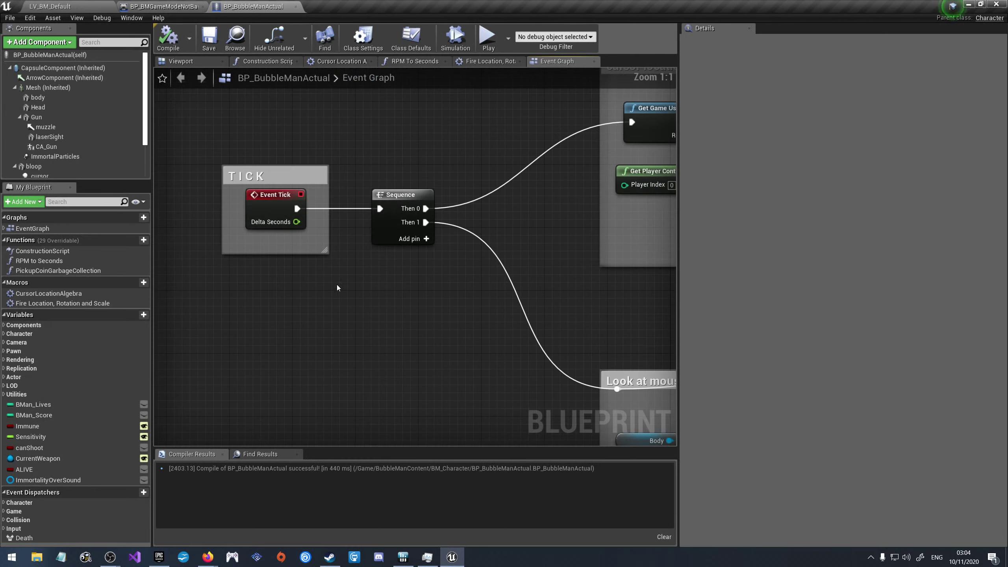
pyautogui.scroll(-5, 273, 241)
pyautogui.scroll(-5, 320, 375)
pyautogui.scroll(-1, 357, 298)
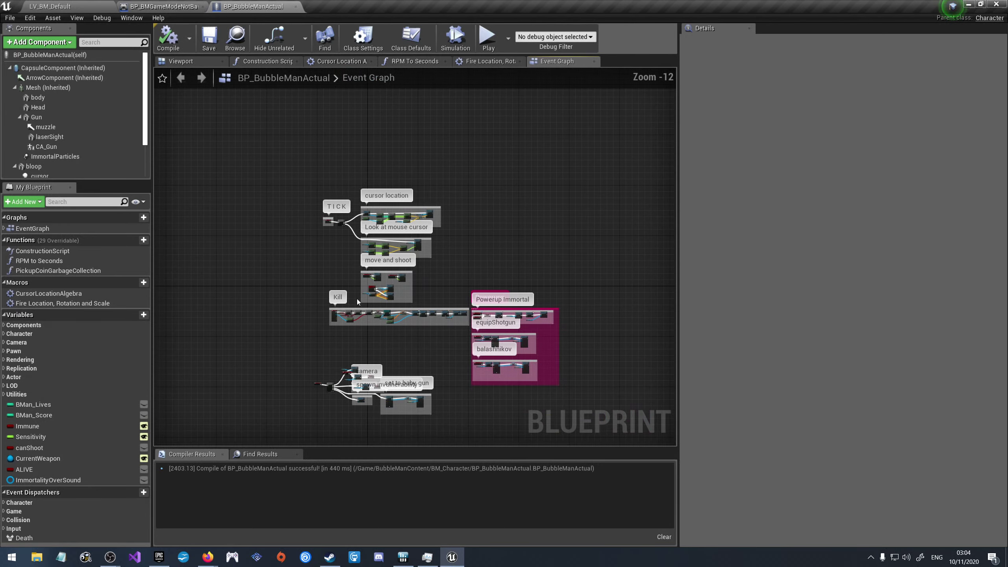
pyautogui.scroll(4, 355, 279)
pyautogui.scroll(-7, 401, 209)
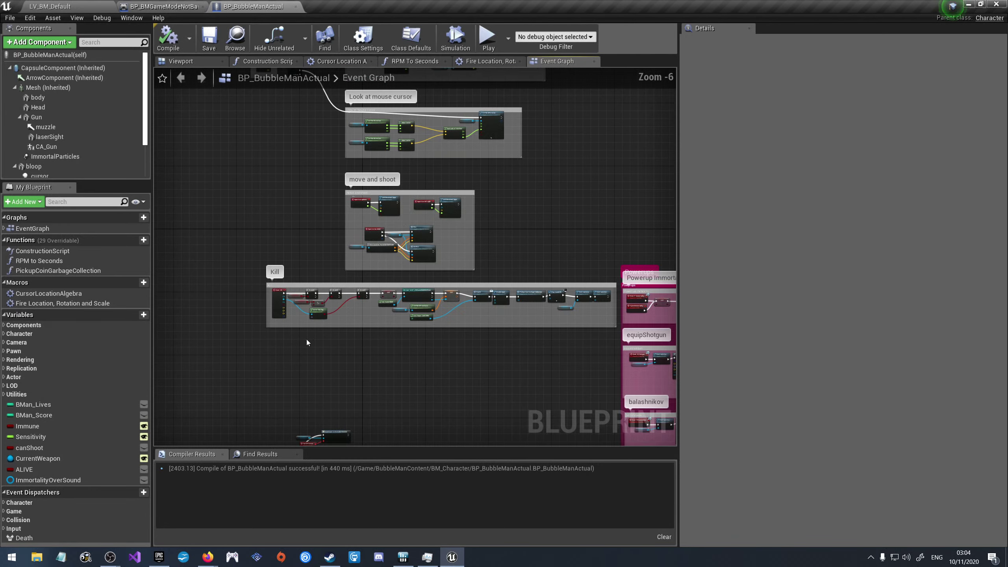
pyautogui.scroll(7, 306, 338)
pyautogui.scroll(-4, 416, 321)
pyautogui.scroll(3, 433, 318)
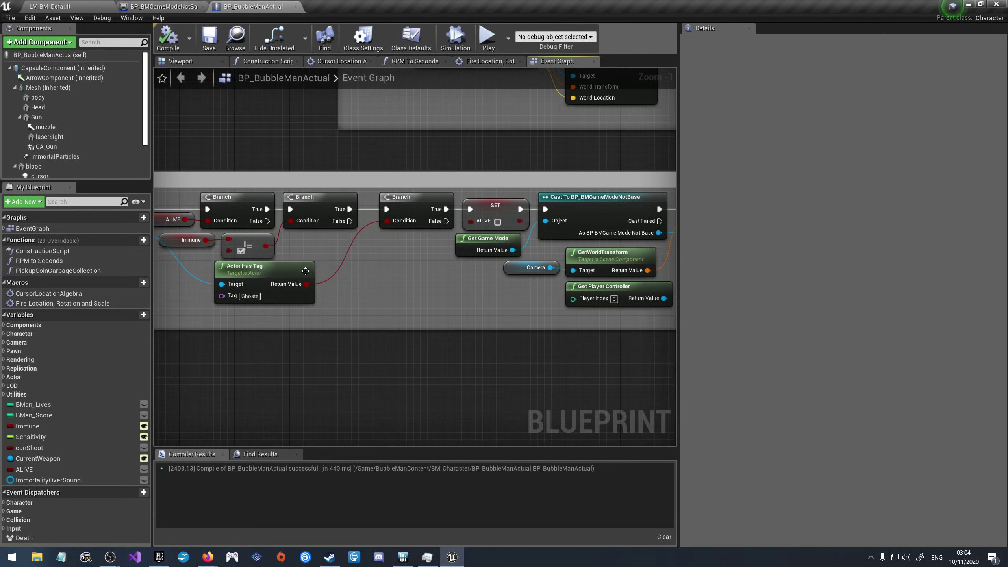
pyautogui.scroll(-3, 344, 265)
pyautogui.scroll(4, 558, 290)
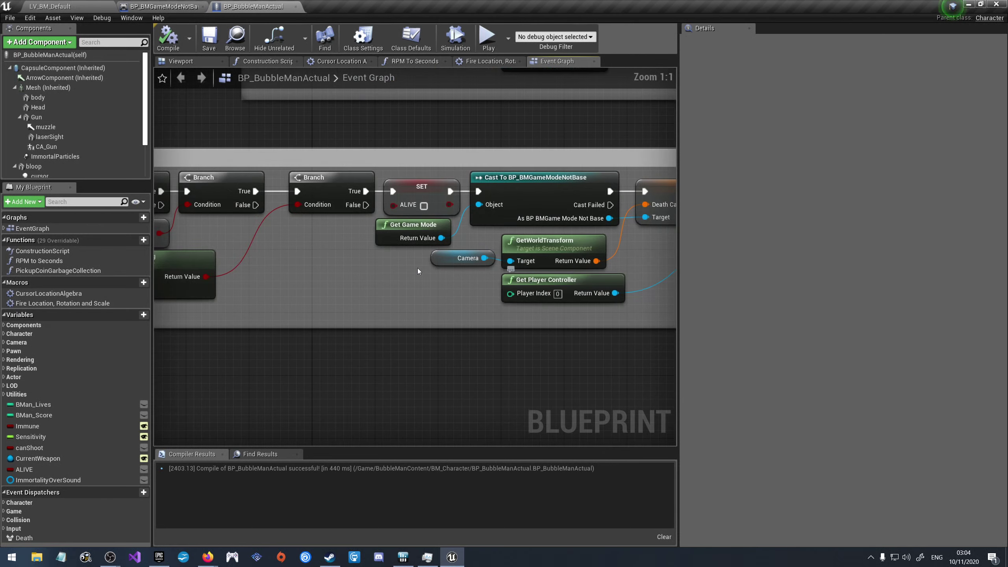
pyautogui.scroll(-1, 557, 290)
pyautogui.scroll(-3, 476, 289)
pyautogui.scroll(5, 434, 254)
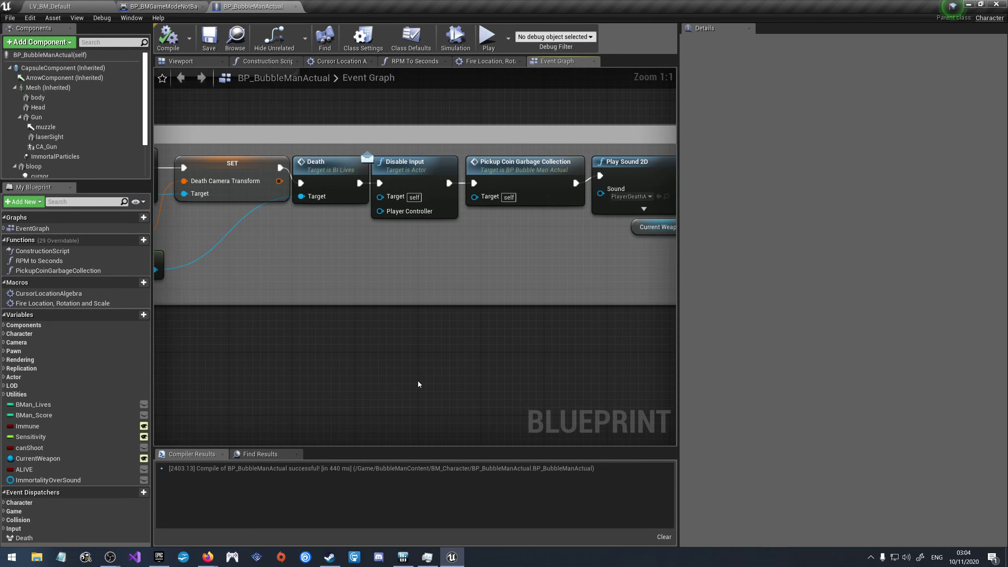
pyautogui.scroll(-2, 418, 383)
pyautogui.scroll(2, 587, 327)
pyautogui.moveTo(587, 327); pyautogui.dragTo(471, 313, button='right')
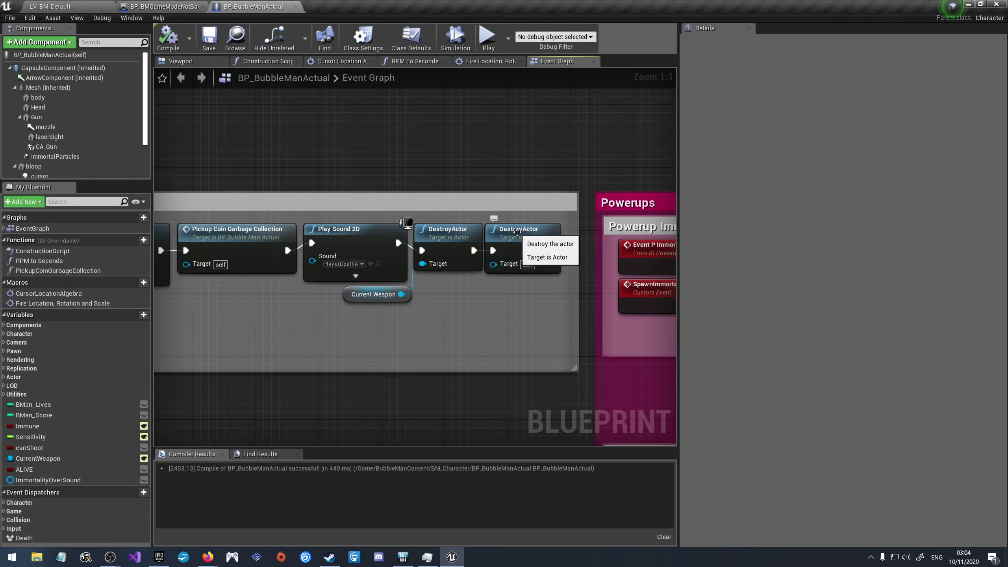
pyautogui.scroll(-4, 517, 232)
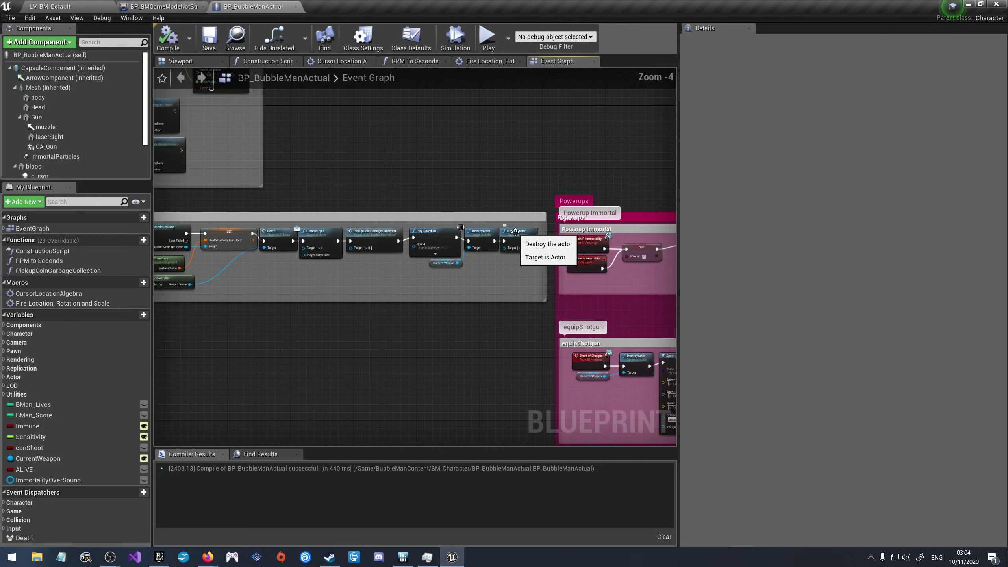
pyautogui.scroll(-2, 331, 267)
pyautogui.scroll(5, 359, 252)
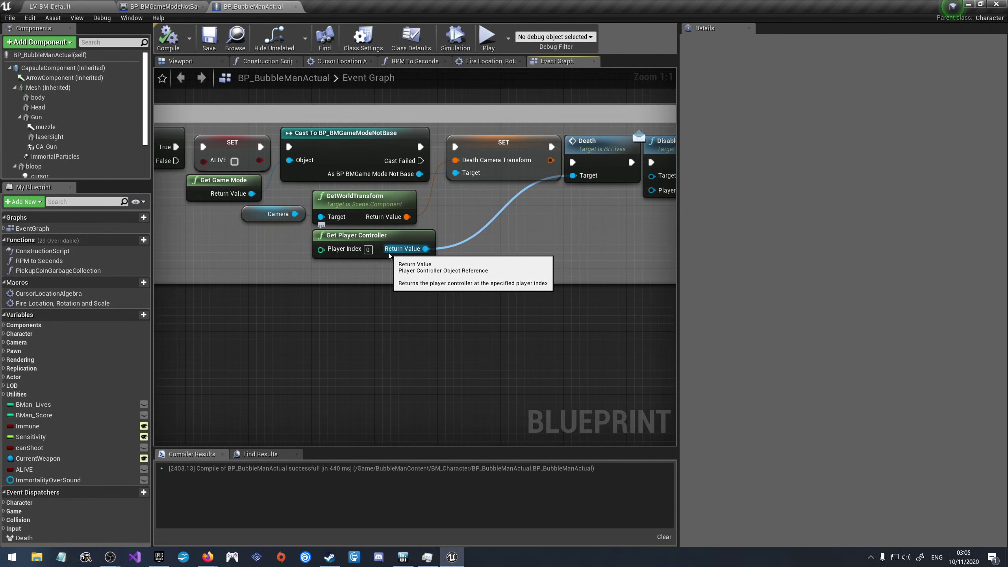
pyautogui.click(163, 7)
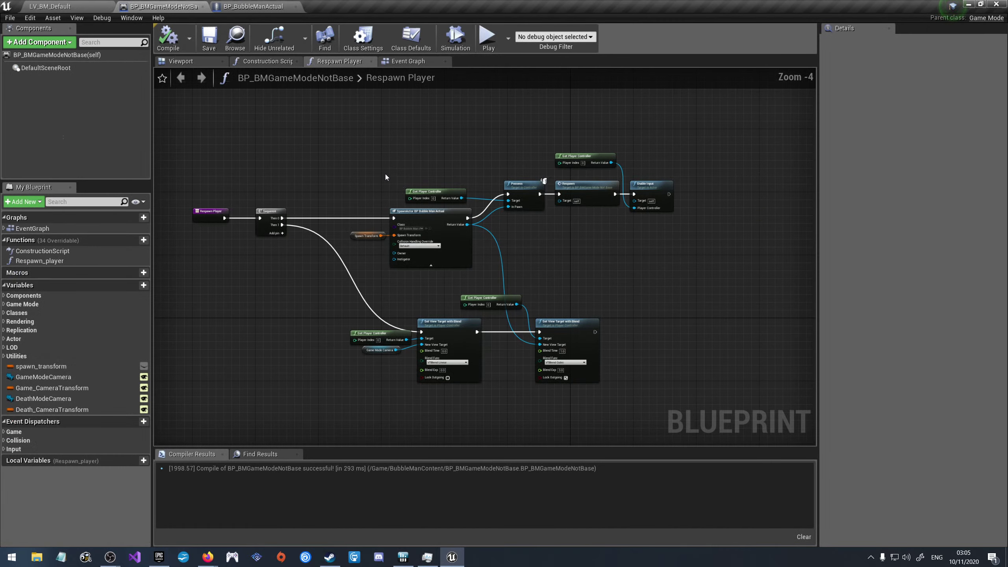
pyautogui.scroll(-2, 380, 175)
pyautogui.scroll(4, 379, 176)
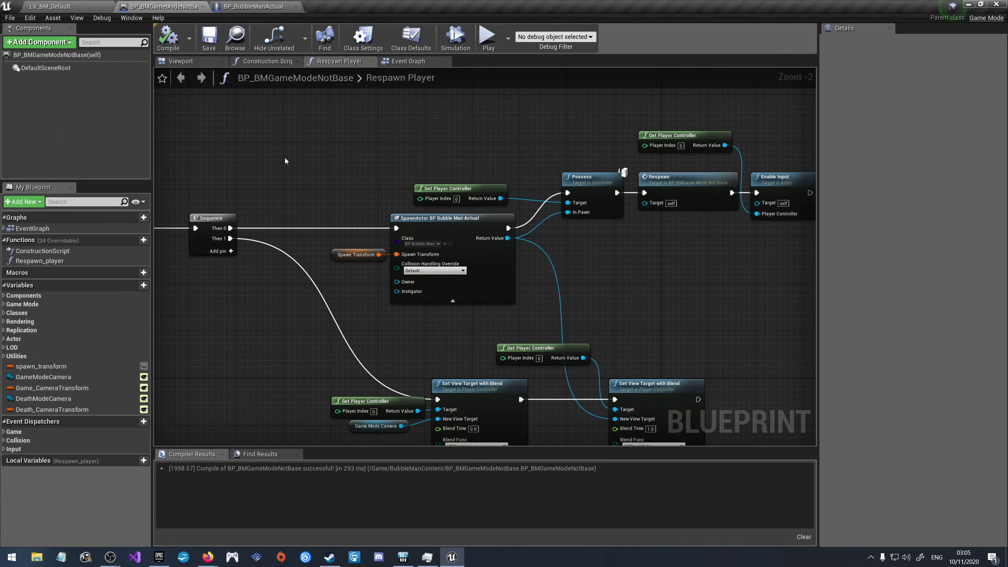
pyautogui.scroll(-3, 274, 209)
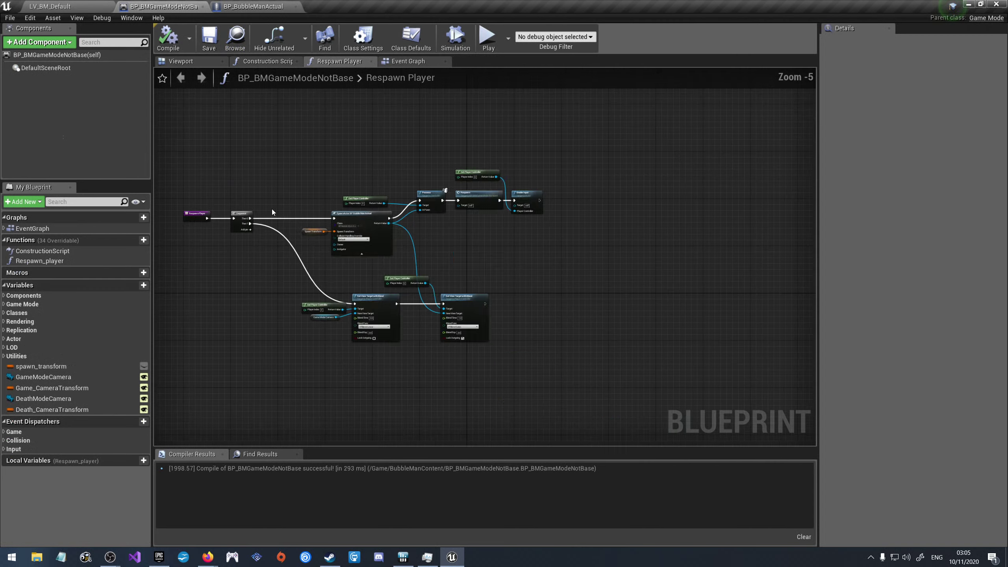
pyautogui.scroll(-2, 274, 209)
pyautogui.scroll(5, 225, 176)
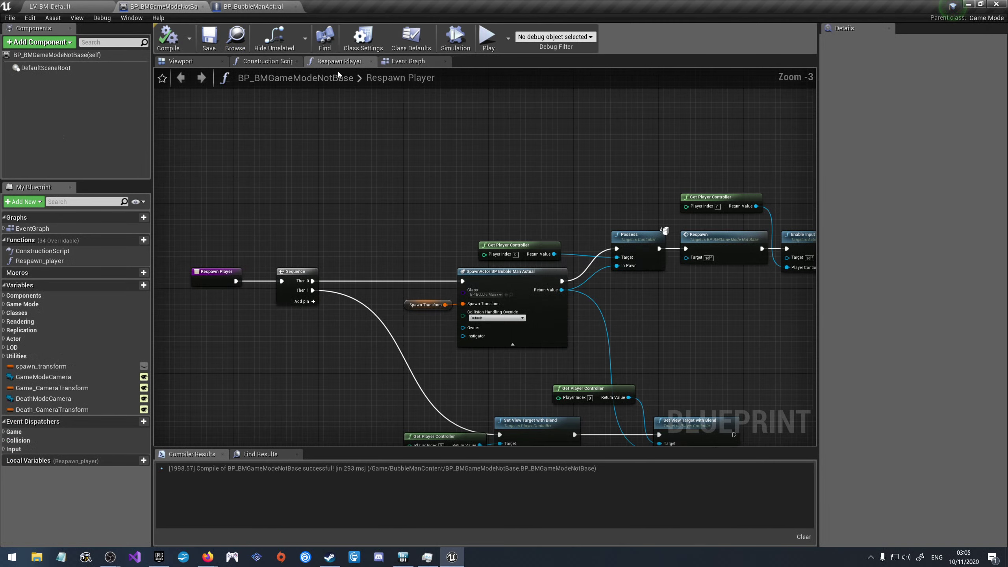
pyautogui.click(389, 61)
pyautogui.scroll(-2, 399, 317)
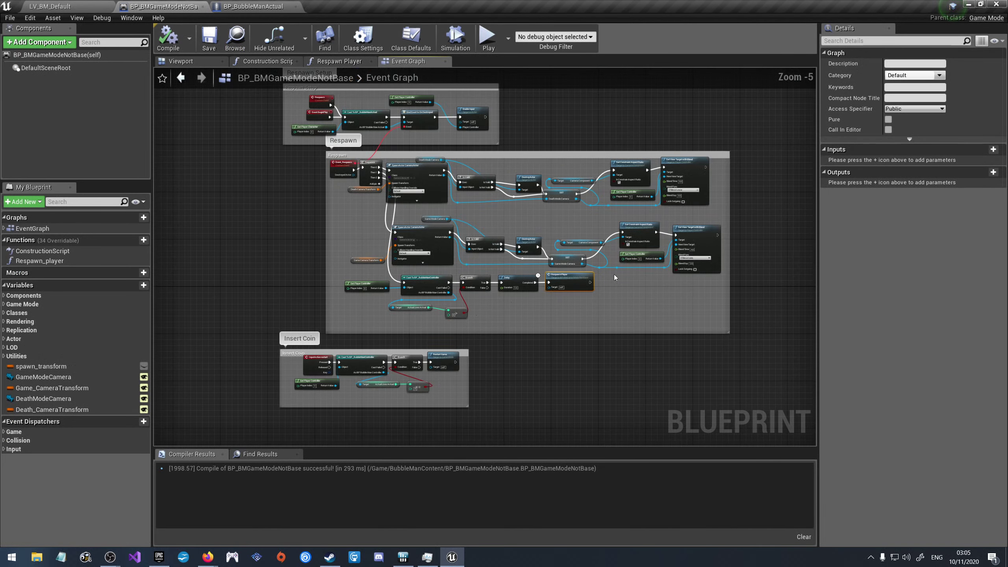
pyautogui.scroll(5, 330, 102)
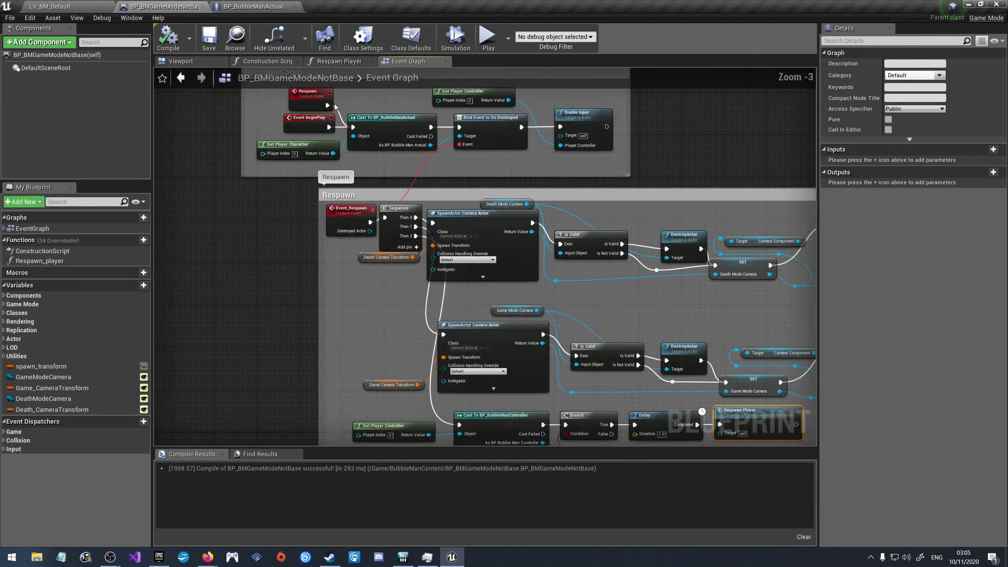
pyautogui.click(436, 125)
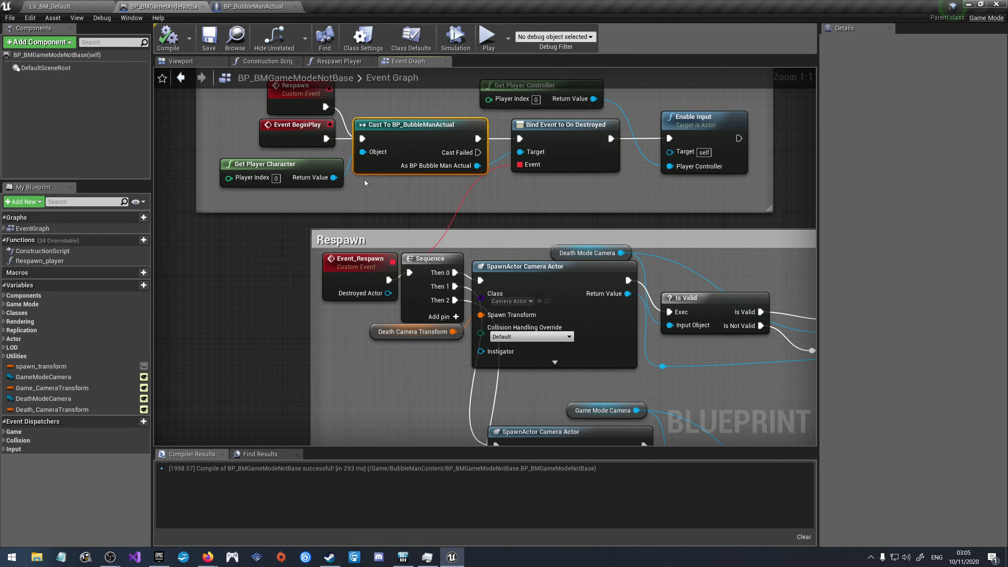
pyautogui.scroll(-1, 364, 180)
pyautogui.scroll(-1, 363, 179)
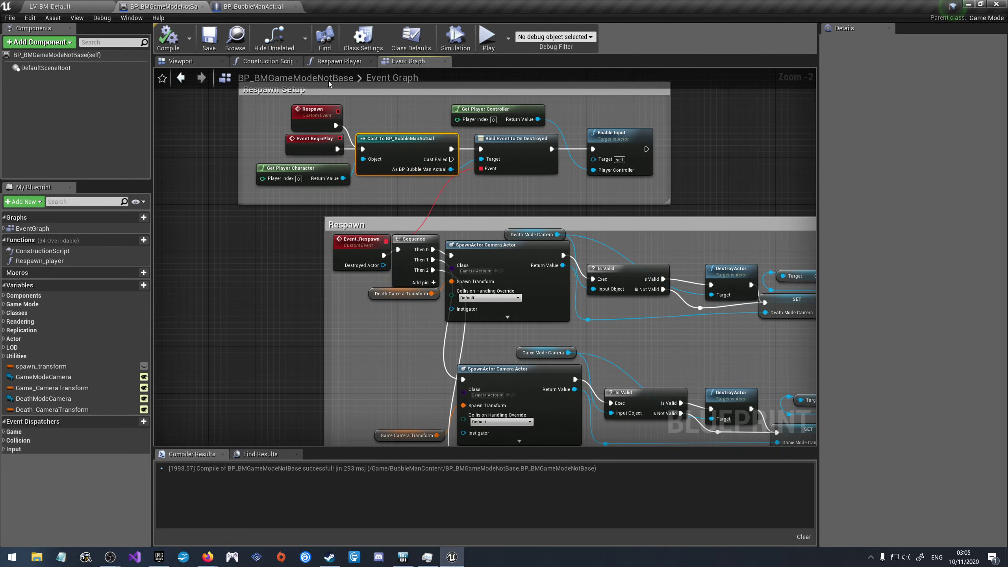
pyautogui.click(340, 62)
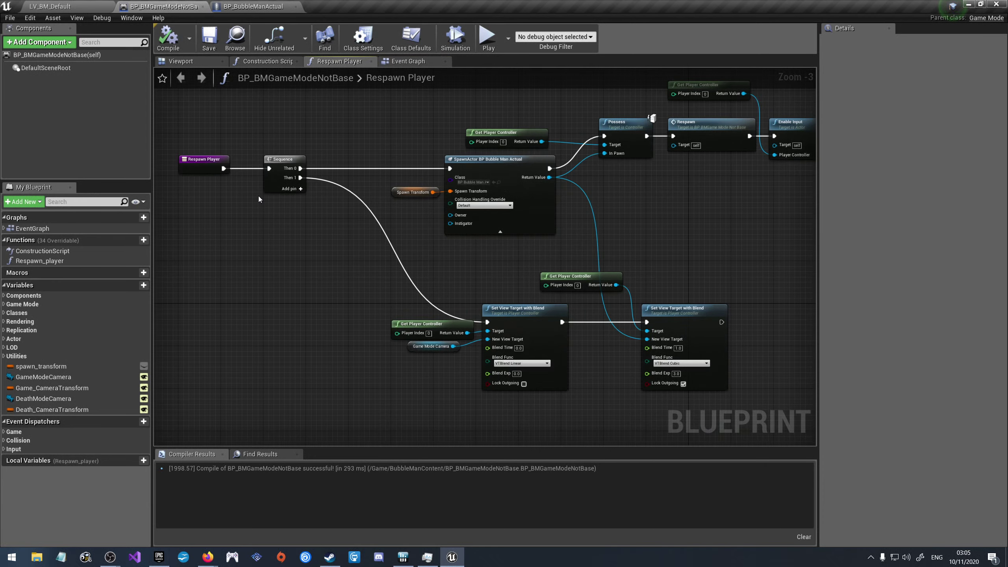
pyautogui.scroll(-4, 247, 211)
pyautogui.scroll(4, 373, 198)
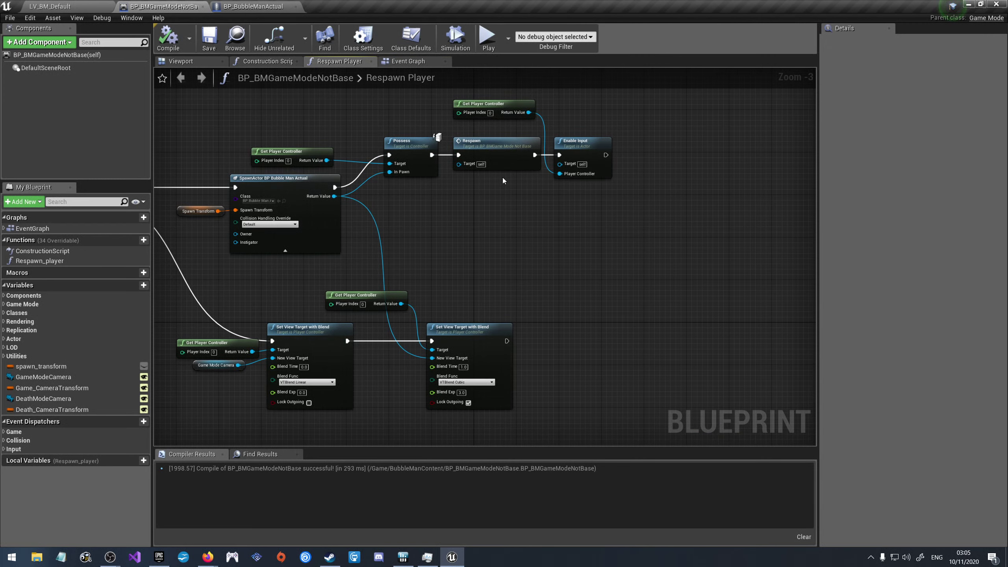
pyautogui.scroll(-4, 635, 207)
pyautogui.scroll(3, 369, 250)
pyautogui.scroll(3, 369, 251)
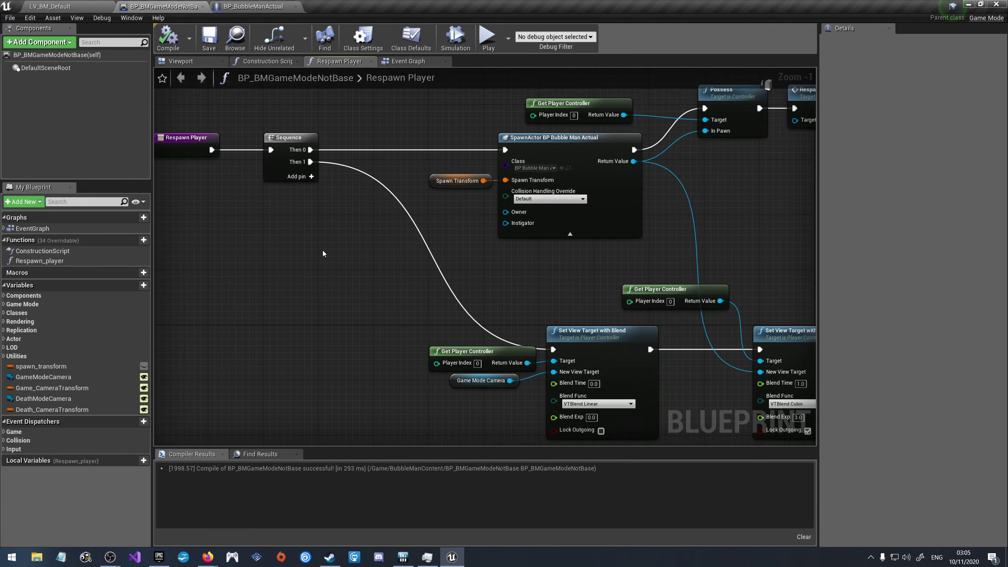
pyautogui.scroll(-4, 322, 253)
pyautogui.scroll(3, 412, 279)
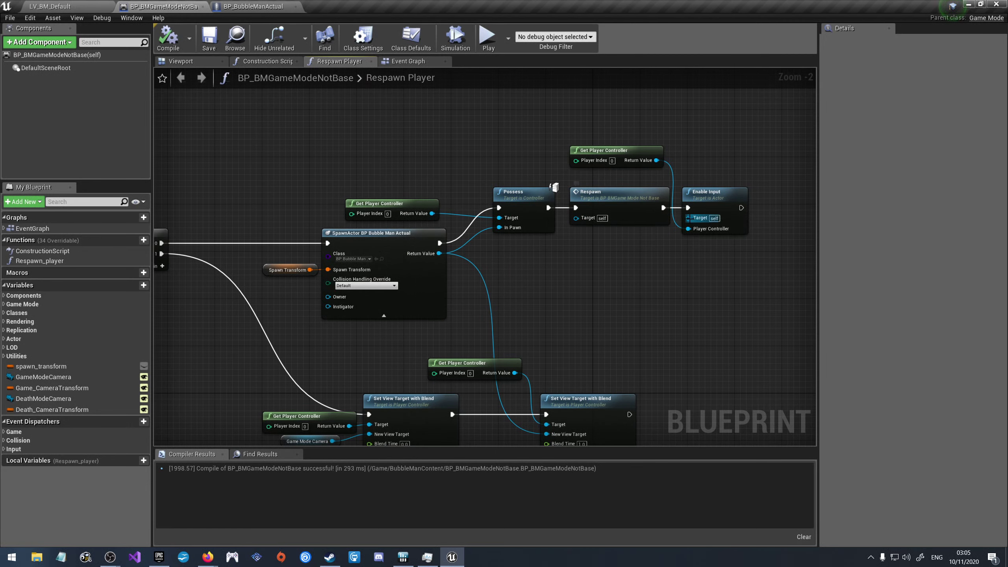
pyautogui.scroll(-1, 343, 260)
pyautogui.scroll(-1, 343, 261)
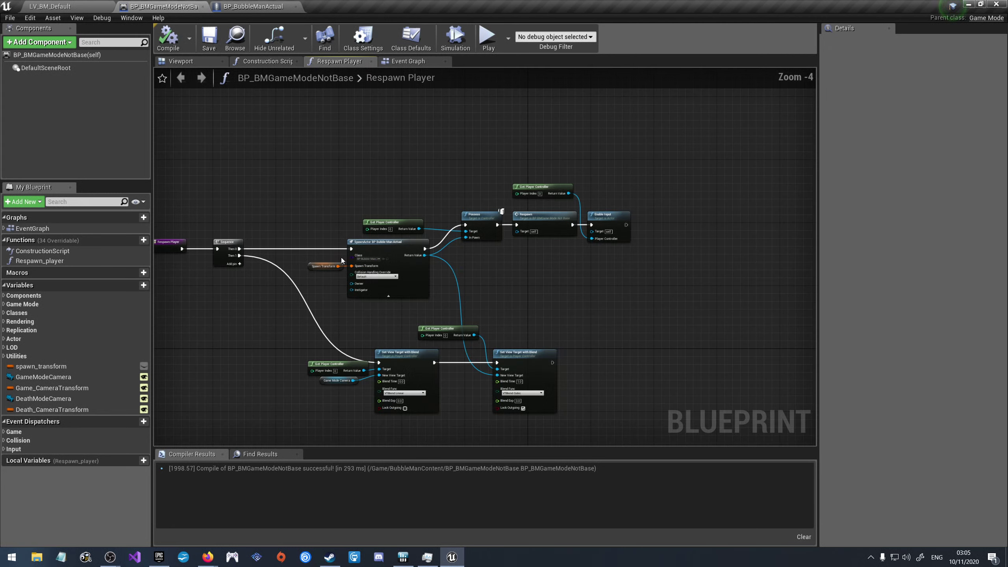
pyautogui.scroll(-2, 342, 261)
pyautogui.scroll(1, 405, 264)
pyautogui.scroll(2, 372, 271)
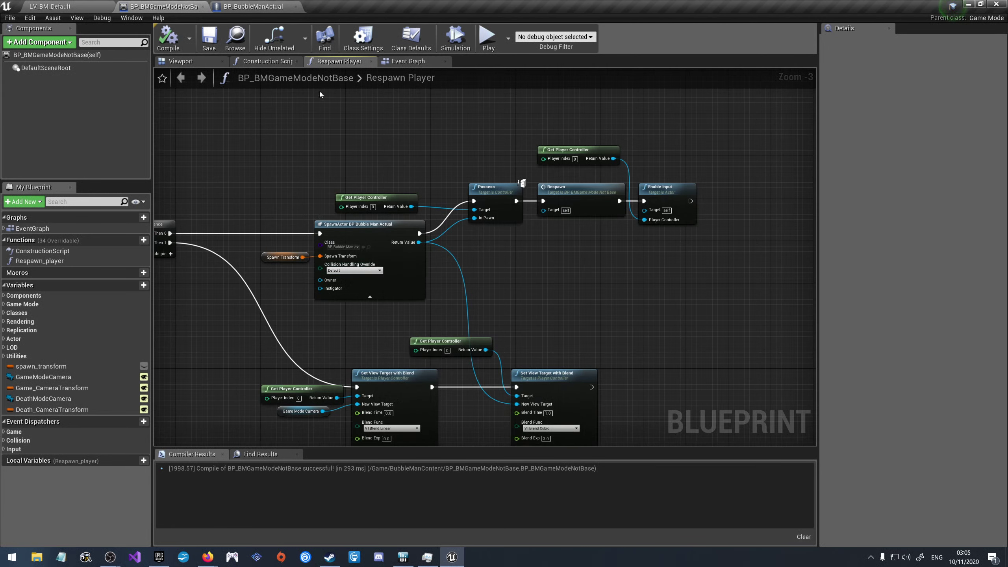
pyautogui.click(408, 61)
pyautogui.scroll(-4, 319, 248)
pyautogui.scroll(4, 388, 320)
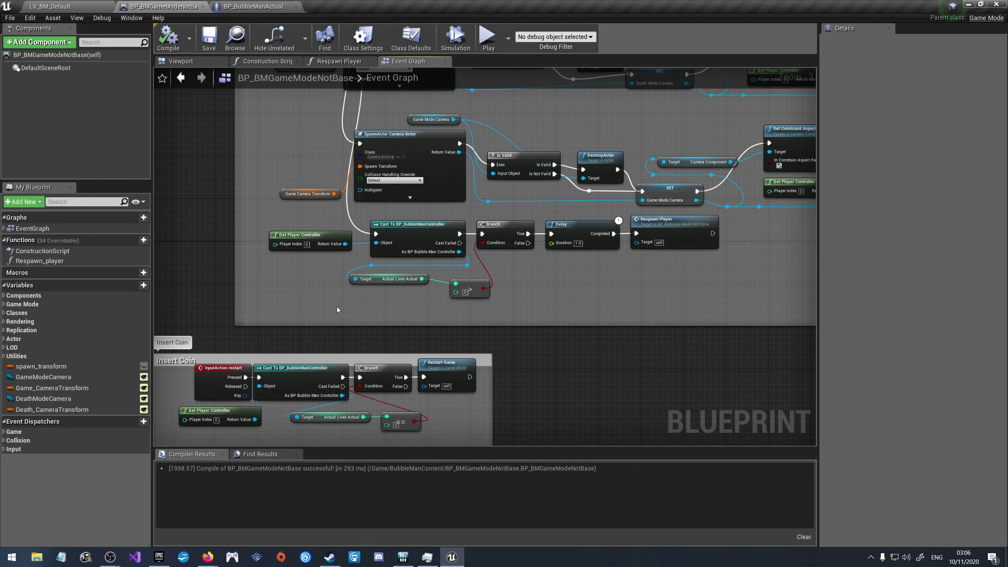
pyautogui.scroll(-4, 337, 310)
pyautogui.scroll(4, 563, 275)
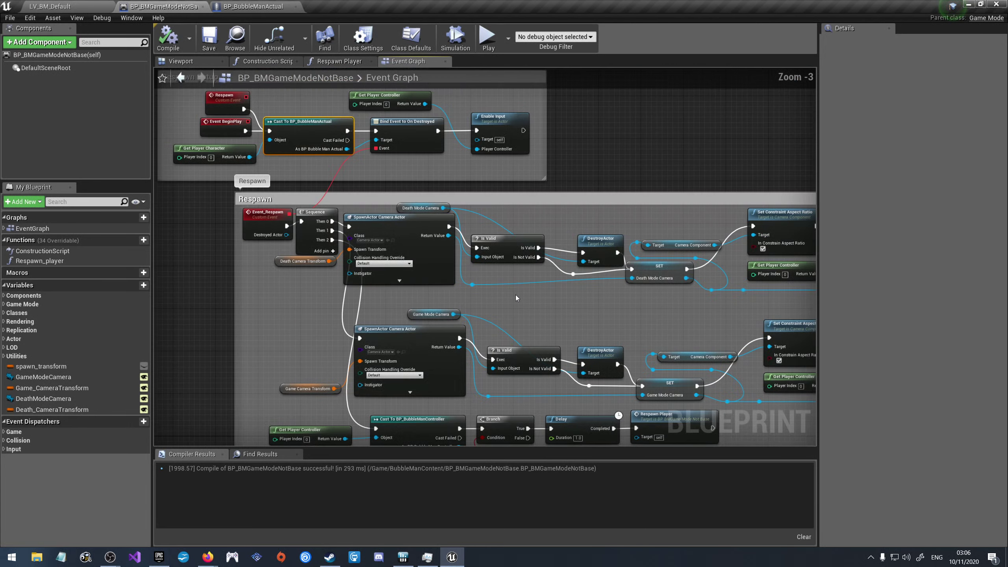
pyautogui.scroll(-3, 516, 298)
pyautogui.scroll(3, 621, 337)
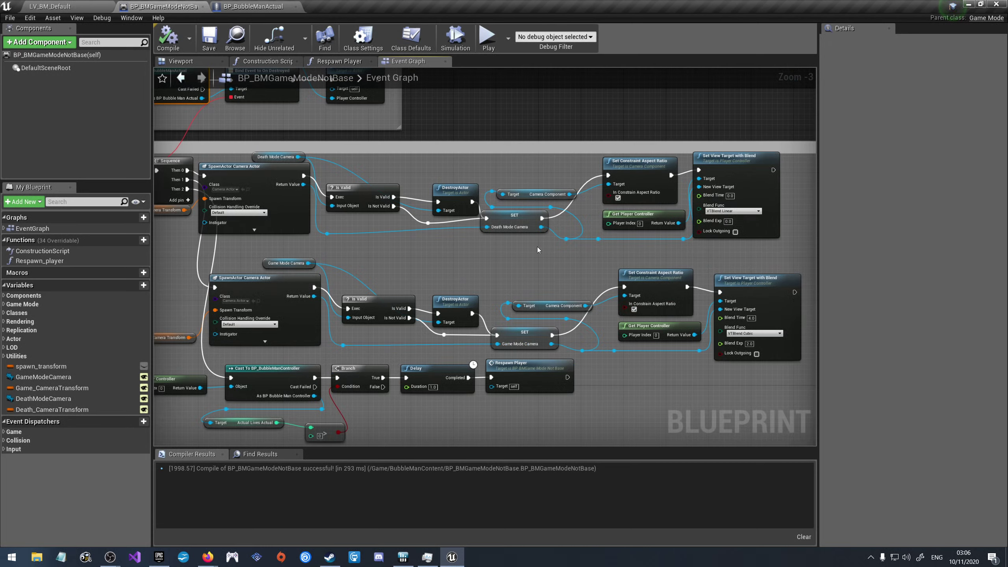
pyautogui.scroll(-2, 243, 285)
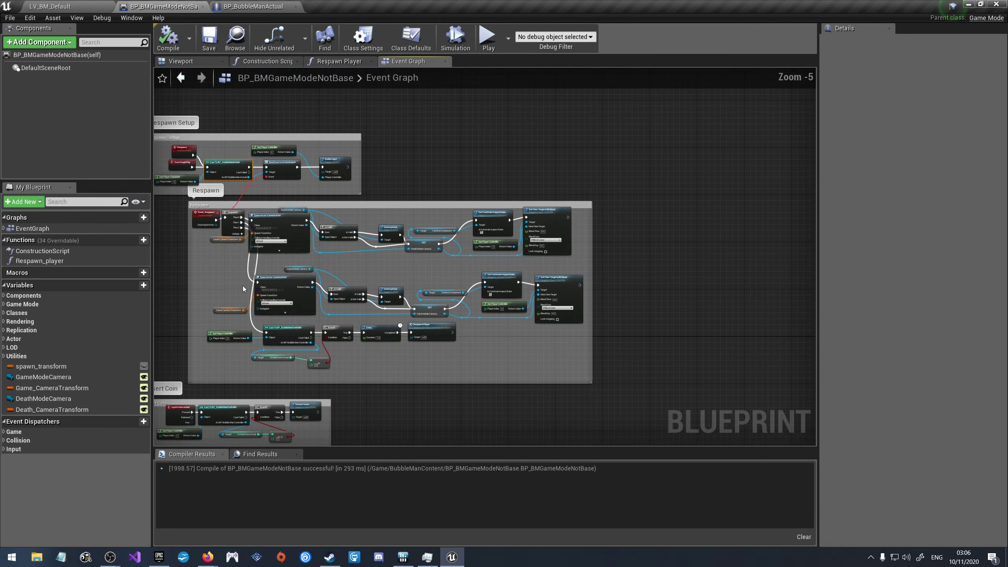
pyautogui.scroll(4, 261, 323)
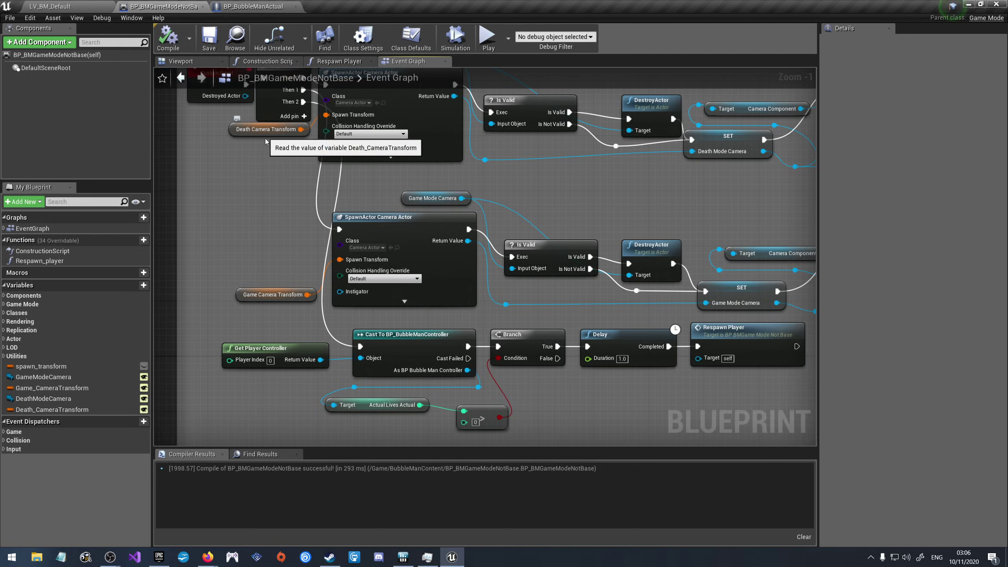
# Step: Wrap the Death Camera Transform node in a comment titled 'view at TOD'
pyautogui.click(234, 131)
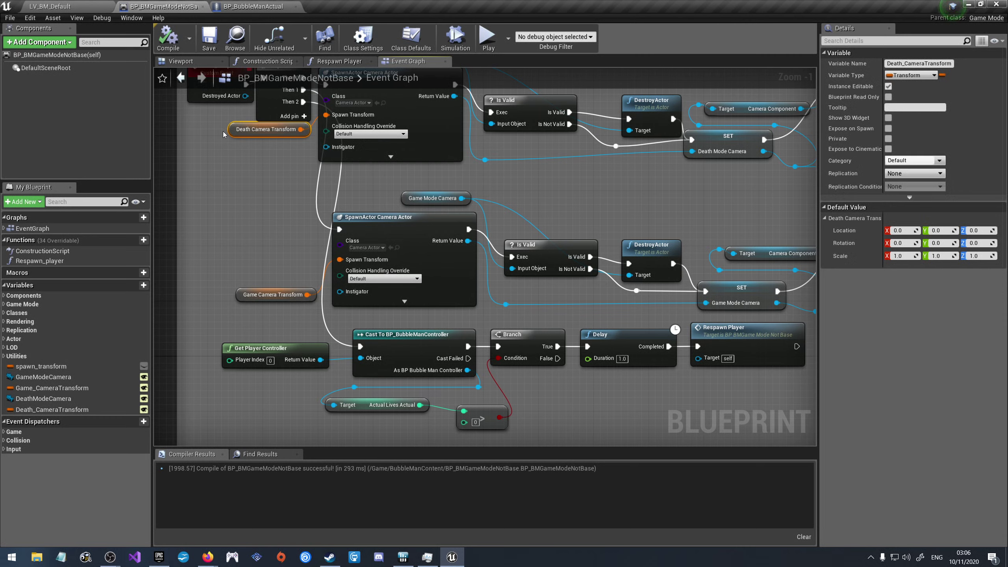
pyautogui.press('c')
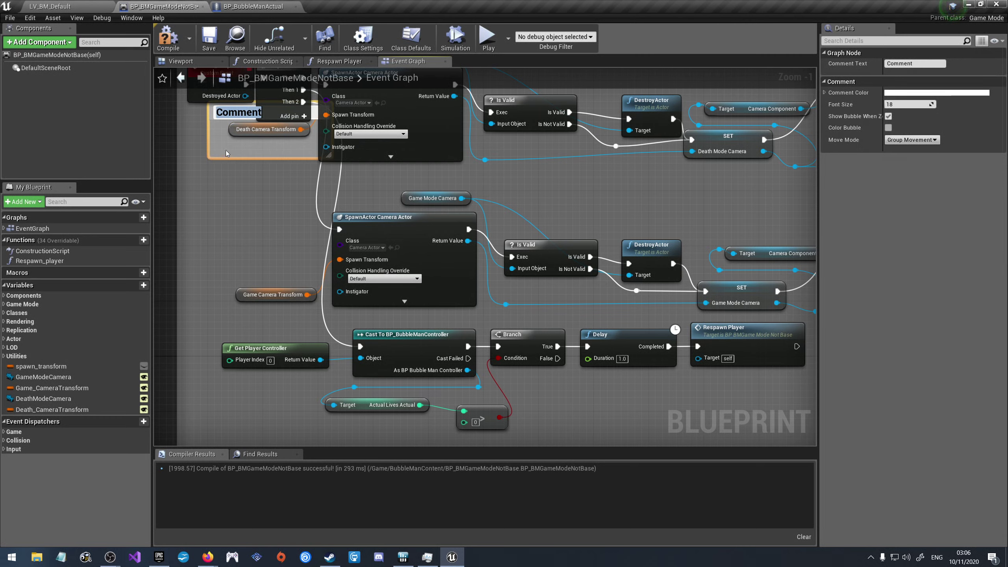
pyautogui.press('Return')
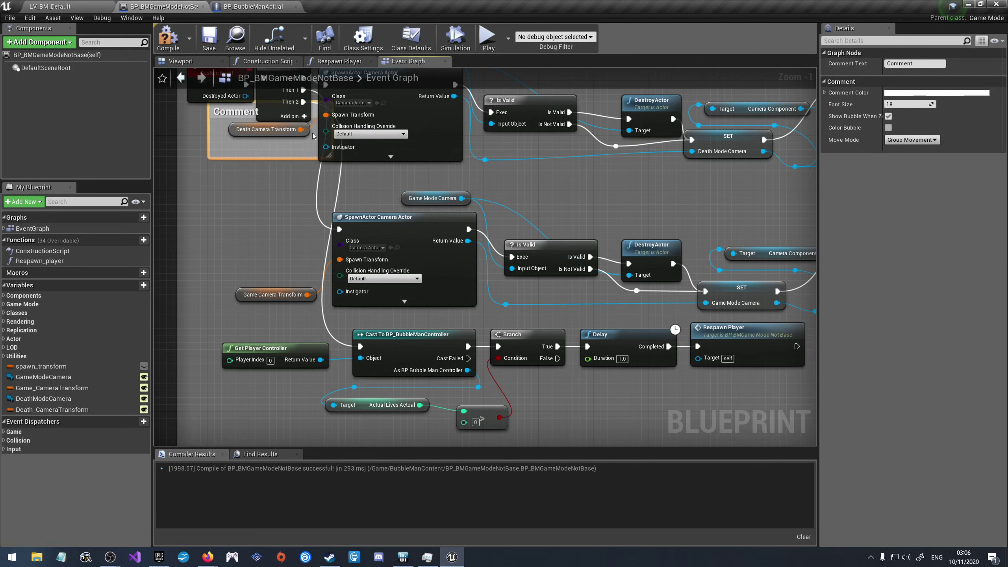
pyautogui.moveTo(315, 111); pyautogui.dragTo(288, 146)
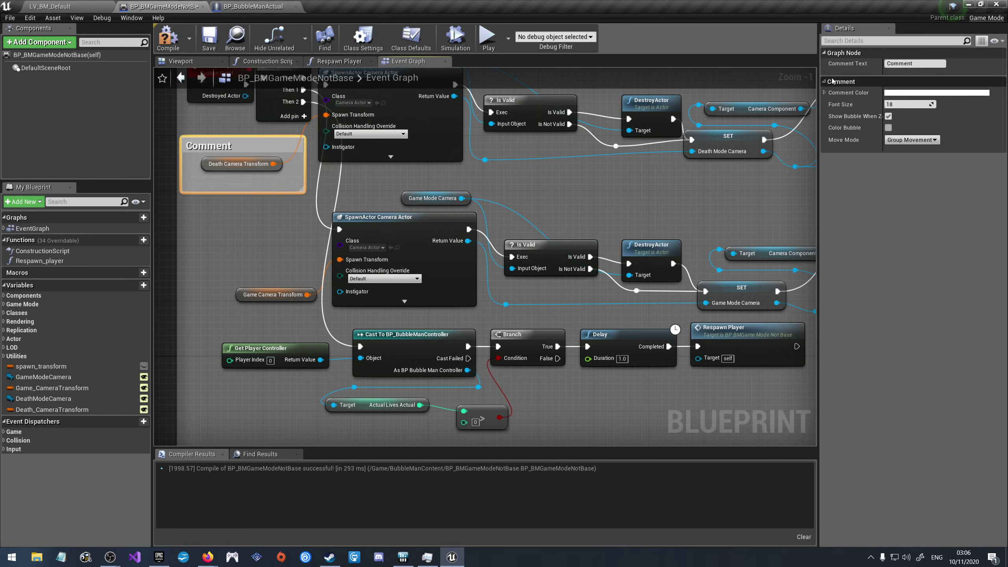
pyautogui.click(924, 62)
pyautogui.write('loc')
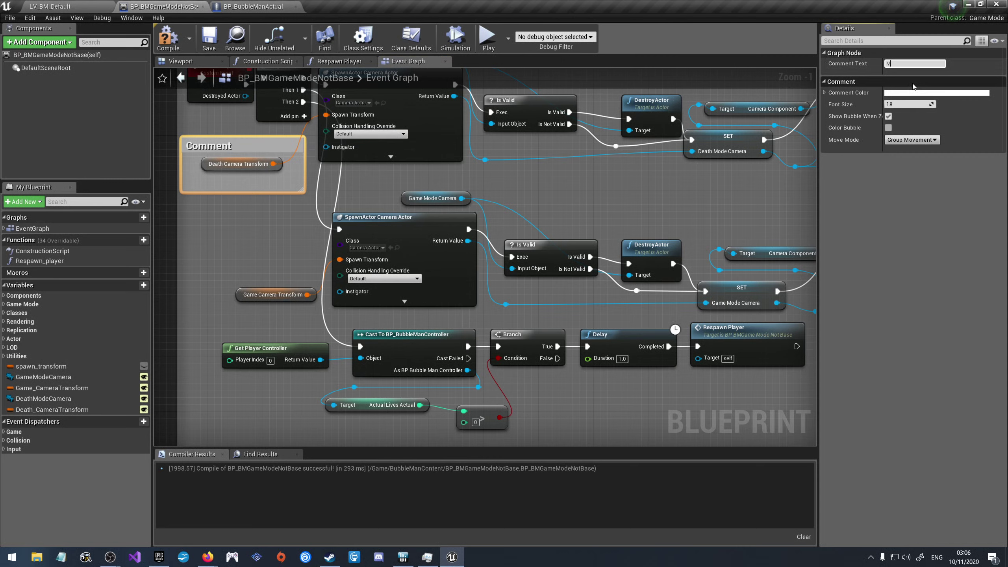
pyautogui.write(' TOD')
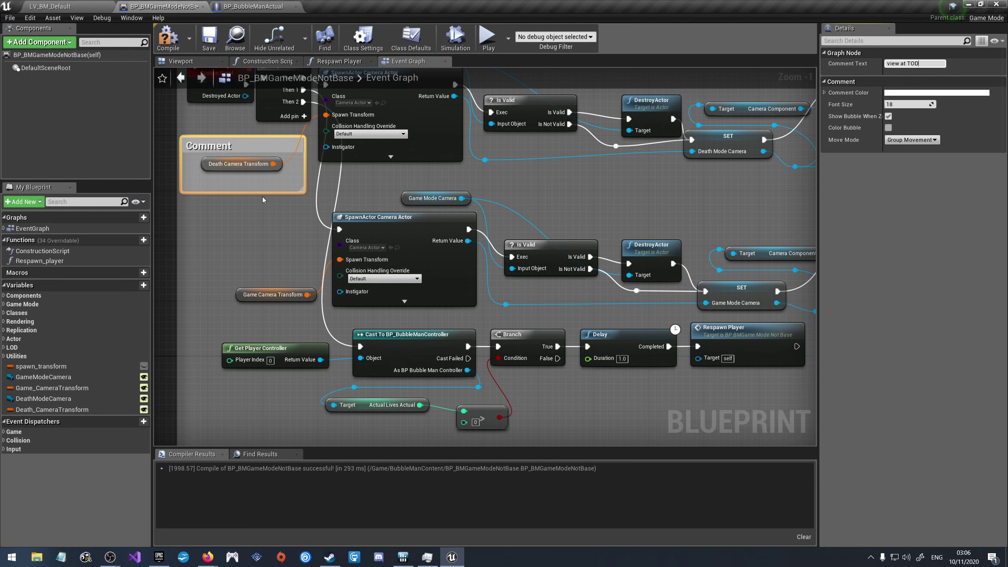
pyautogui.click(287, 239)
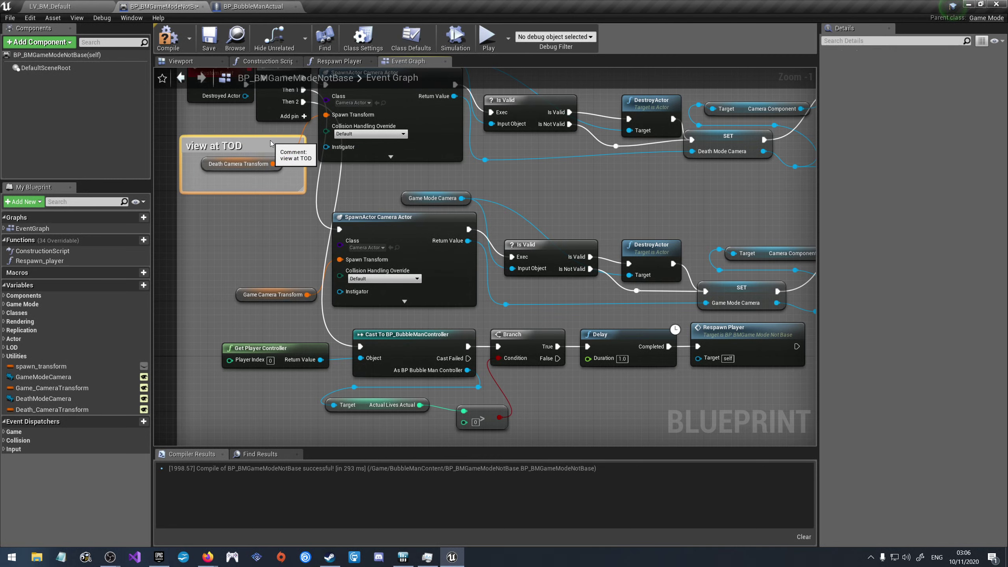
# Step: Nudge the view at TOD comment upward and wrap Game Camera Transform in a new comment
pyautogui.moveTo(271, 145); pyautogui.dragTo(271, 138)
pyautogui.moveTo(306, 315); pyautogui.dragTo(223, 271)
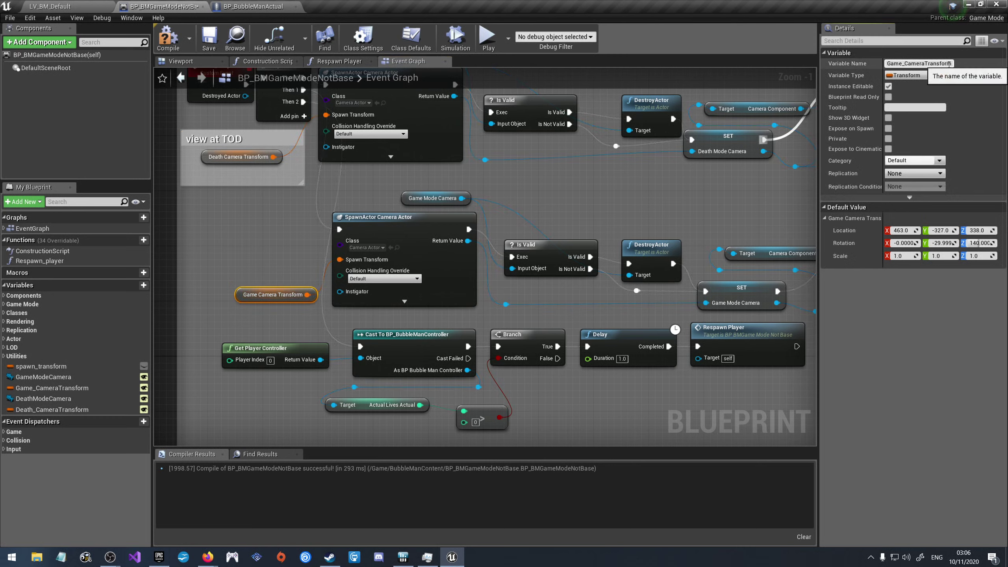
pyautogui.moveTo(315, 318)
pyautogui.mouseDown()
pyautogui.moveTo(238, 282)
pyautogui.moveTo(255, 285)
pyautogui.mouseUp()
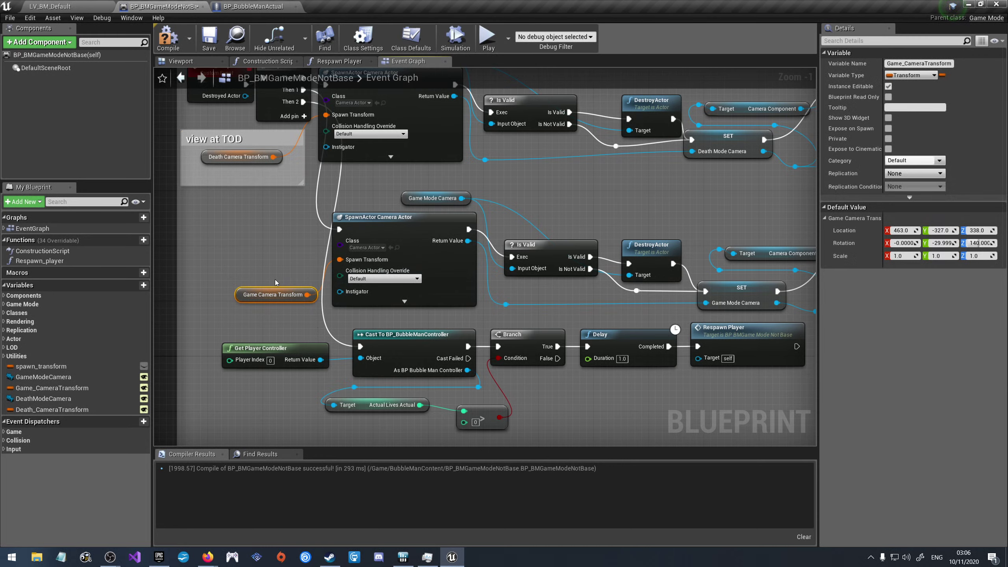
pyautogui.press('c')
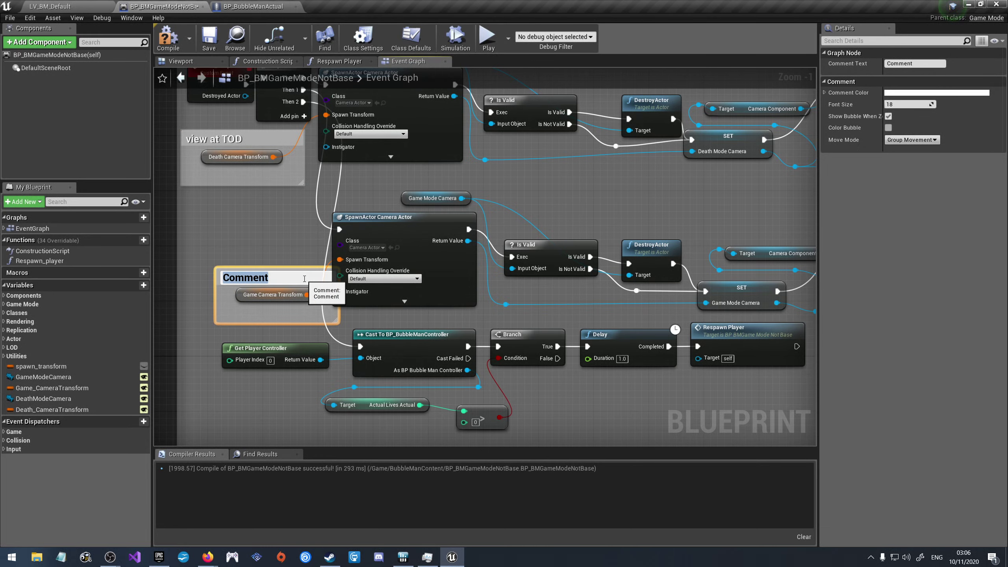
# Step: Title the new comment 'Local Death Spectator View', then move and enlarge its box
pyautogui.write('L')
pyautogui.write('ocal')
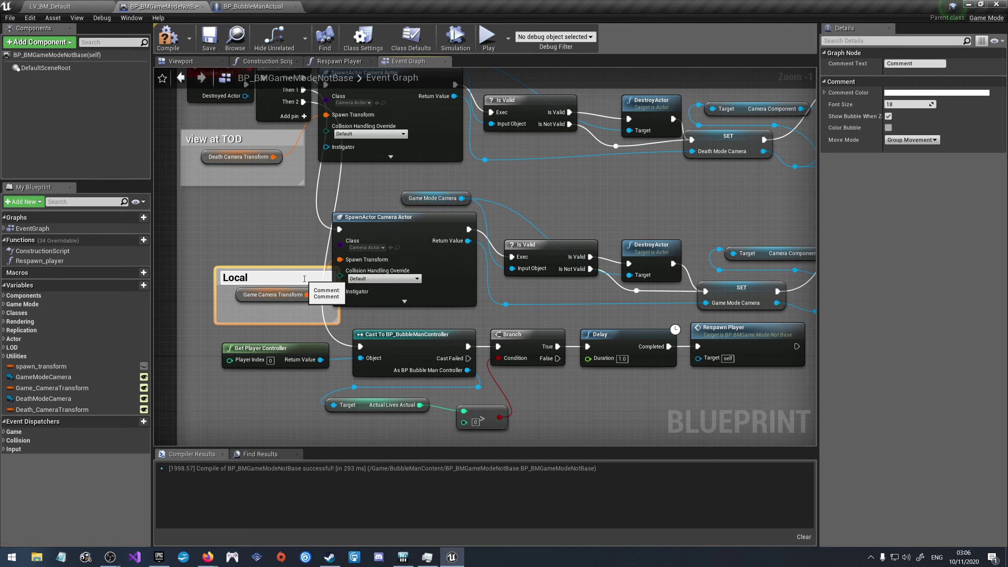
pyautogui.write(' Death S')
pyautogui.write('pectator')
pyautogui.write(' View')
pyautogui.press('Return')
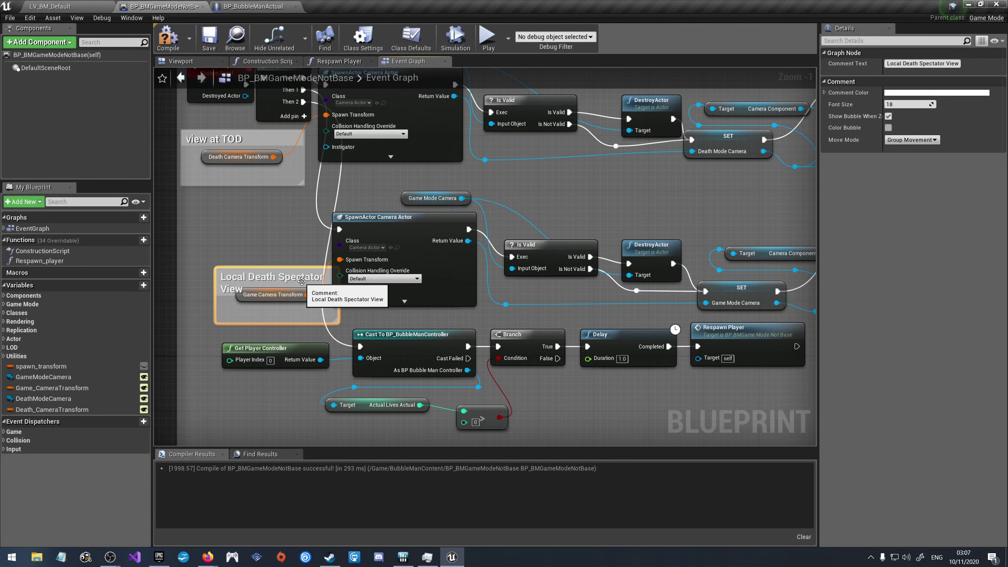
pyautogui.moveTo(301, 281); pyautogui.dragTo(268, 281)
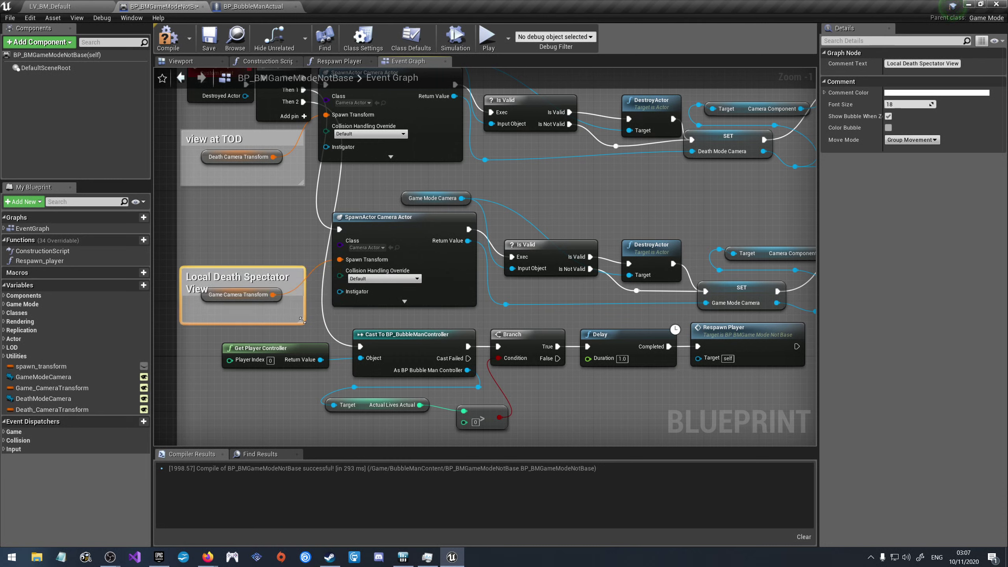
pyautogui.moveTo(302, 320); pyautogui.dragTo(315, 330)
pyautogui.moveTo(272, 294)
pyautogui.mouseDown()
pyautogui.moveTo(265, 301)
pyautogui.moveTo(268, 273)
pyautogui.mouseUp()
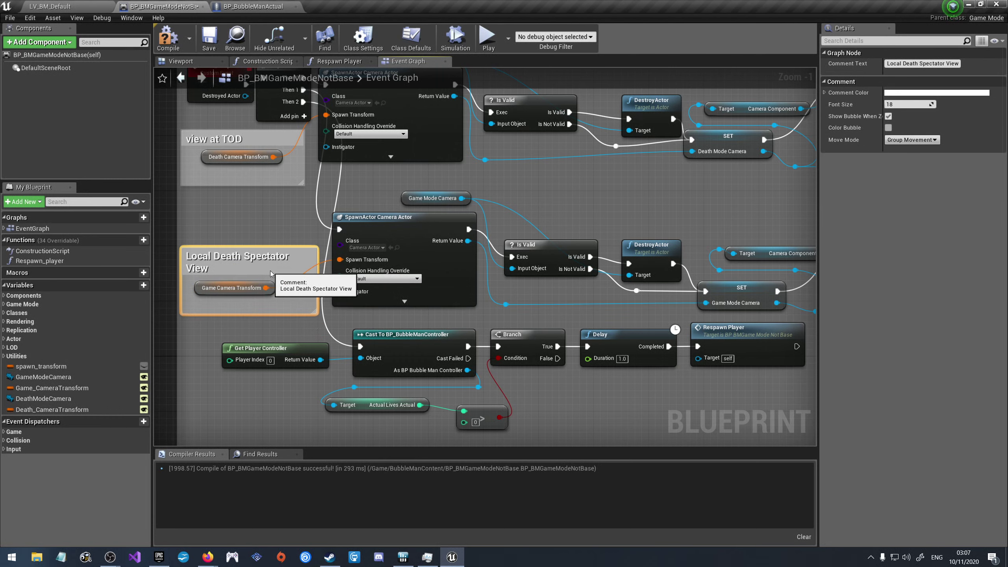
pyautogui.click(276, 324)
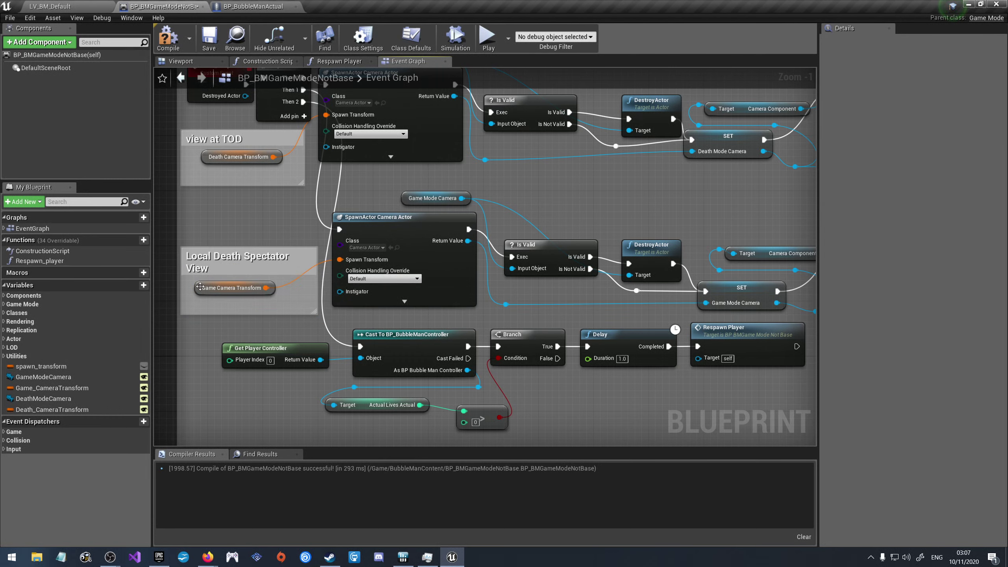
# Step: Recompile BP_BMGameModeNotBase successfully
pyautogui.scroll(-3, 200, 287)
pyautogui.scroll(-1, 338, 226)
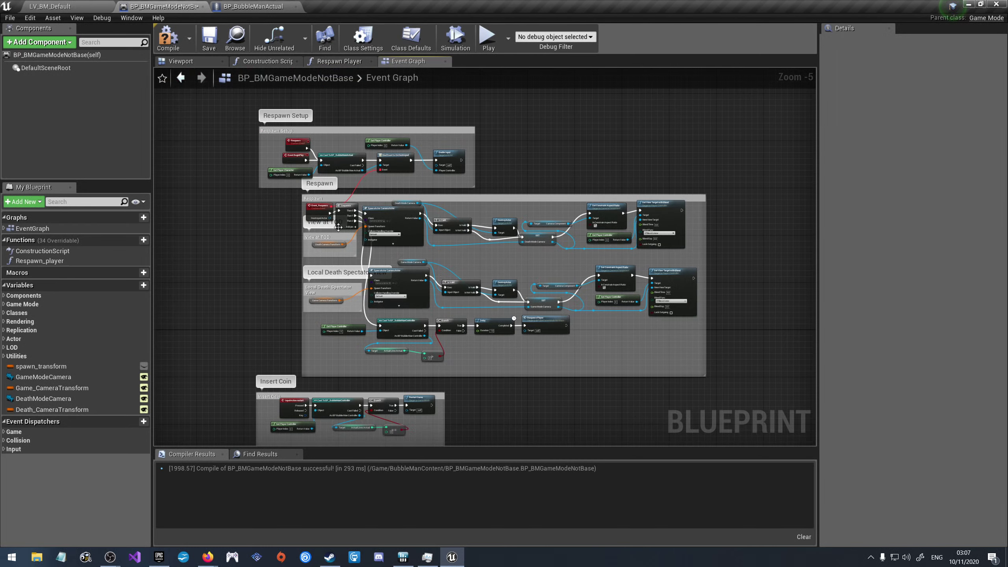
pyautogui.click(182, 45)
# Step: Try light green and sampled grey-green Comment Colors on the view at TOD comment
pyautogui.scroll(4, 319, 273)
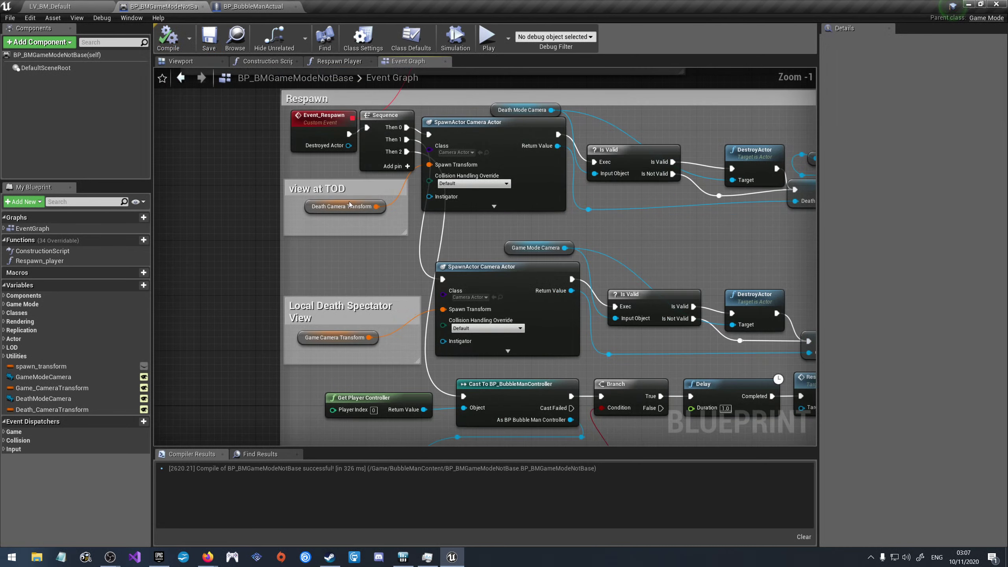
pyautogui.click(388, 191)
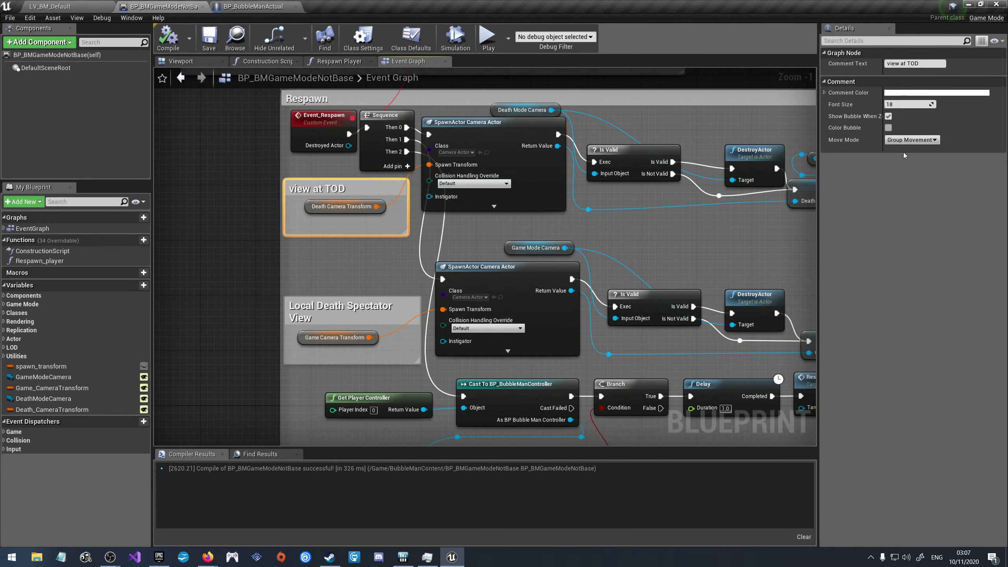
pyautogui.click(916, 93)
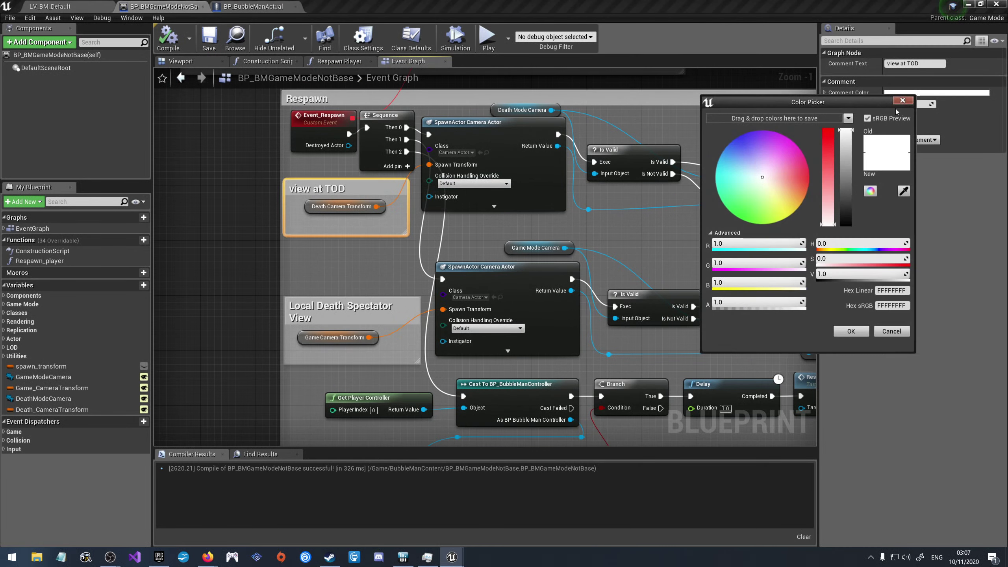
pyautogui.click(743, 188)
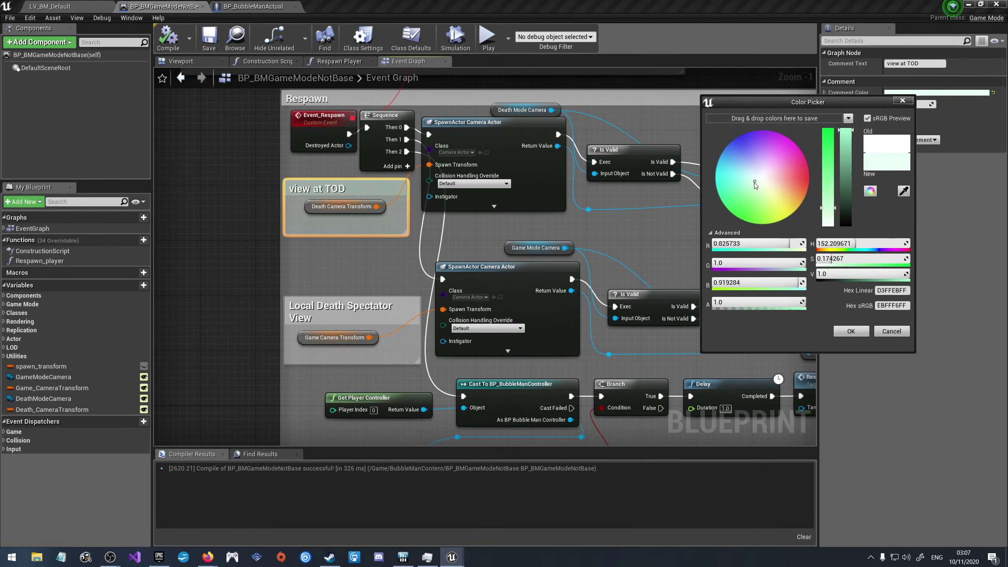
pyautogui.click(851, 331)
pyautogui.click(393, 313)
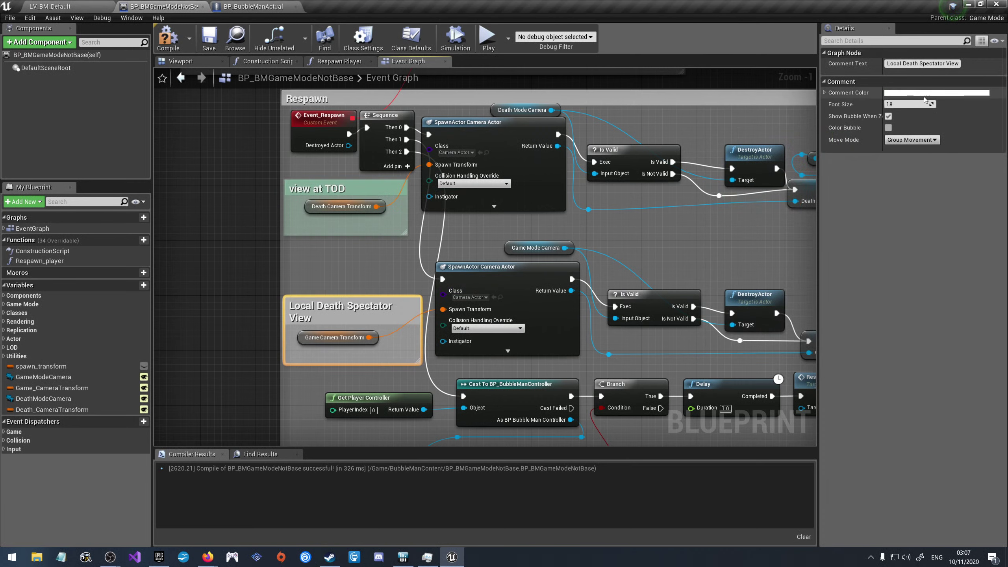
pyautogui.click(923, 96)
pyautogui.click(745, 191)
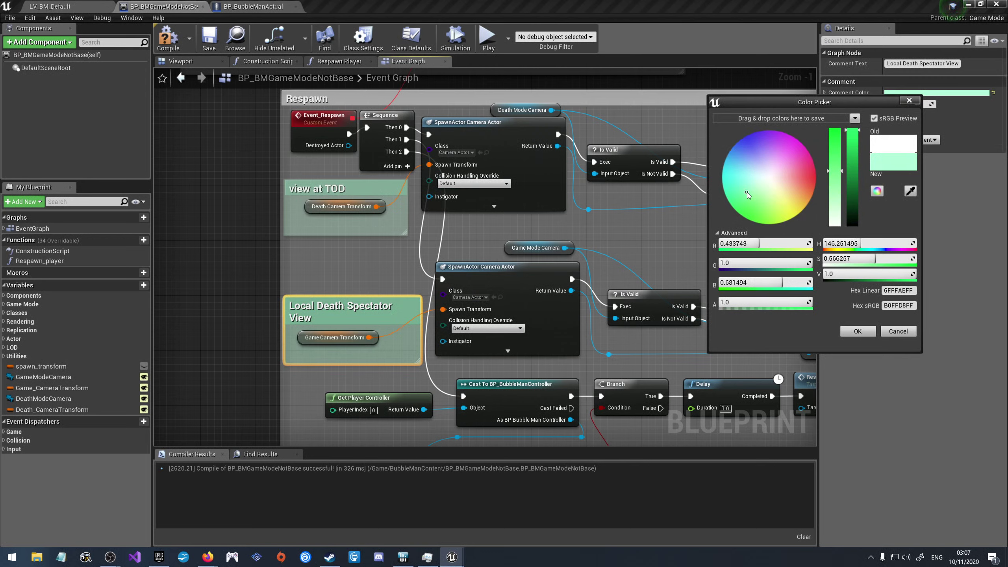
pyautogui.click(750, 192)
pyautogui.click(910, 191)
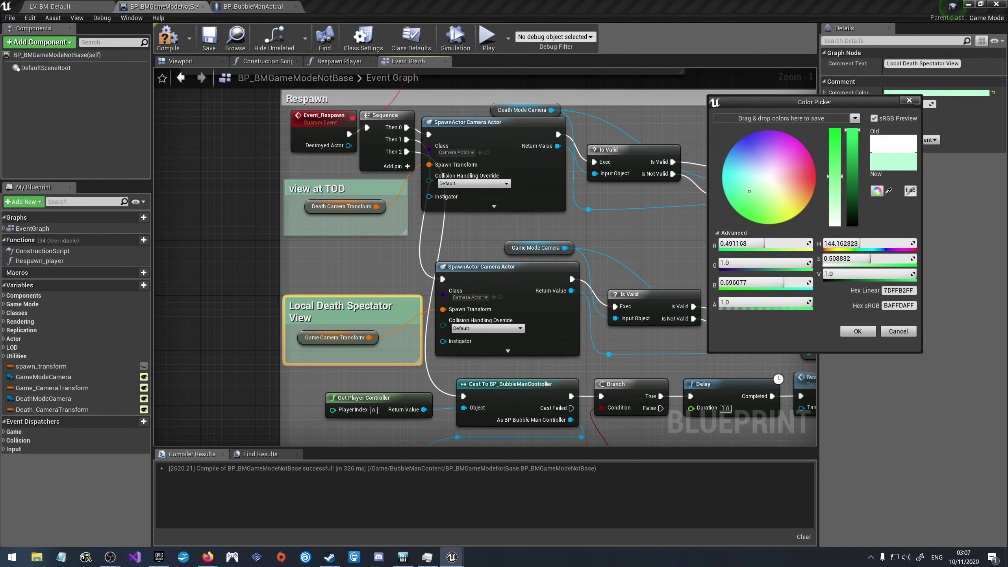
pyautogui.click(418, 198)
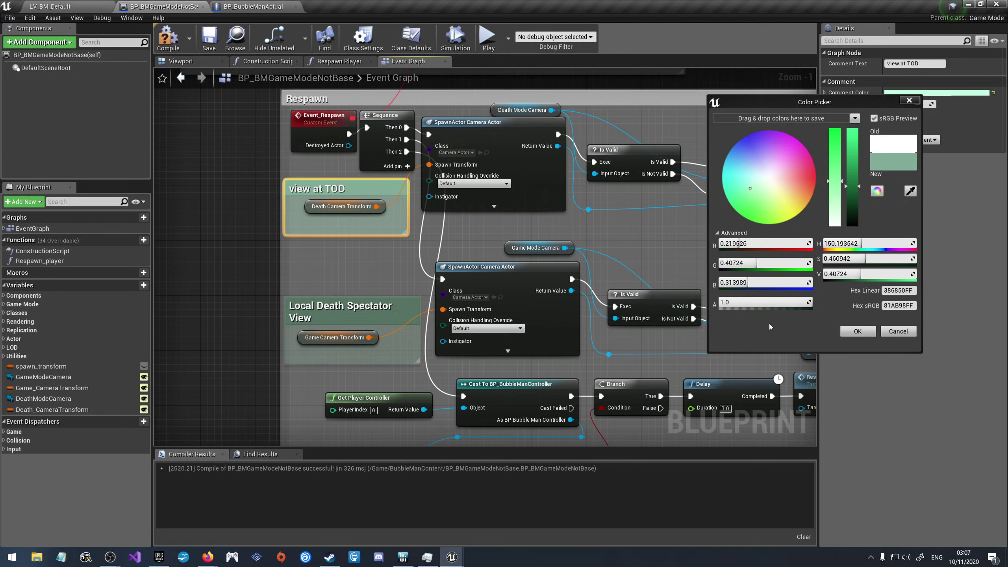
pyautogui.click(410, 310)
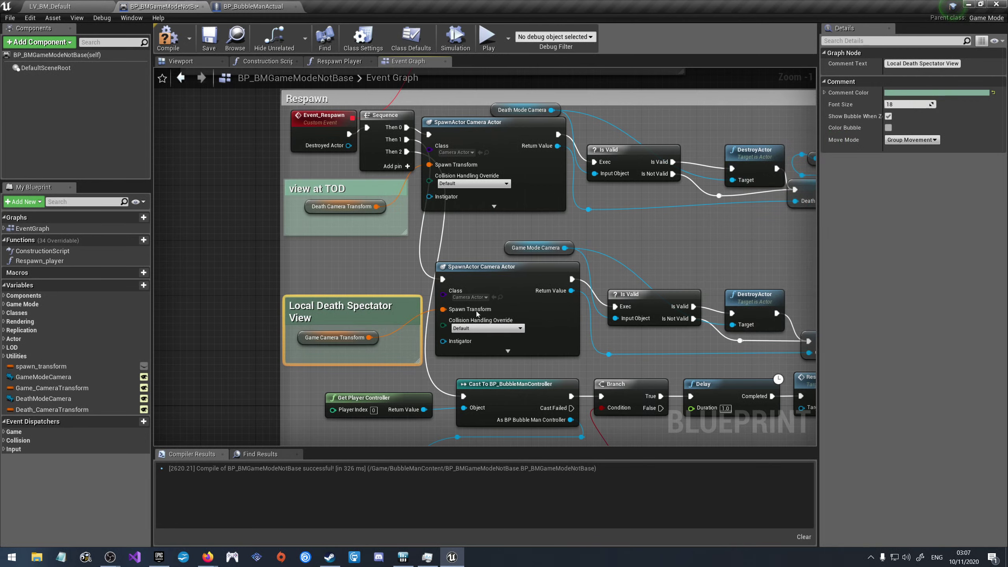
# Step: Set the view at TOD comment to light mint green C3FFE3 and confirm
pyautogui.click(958, 92)
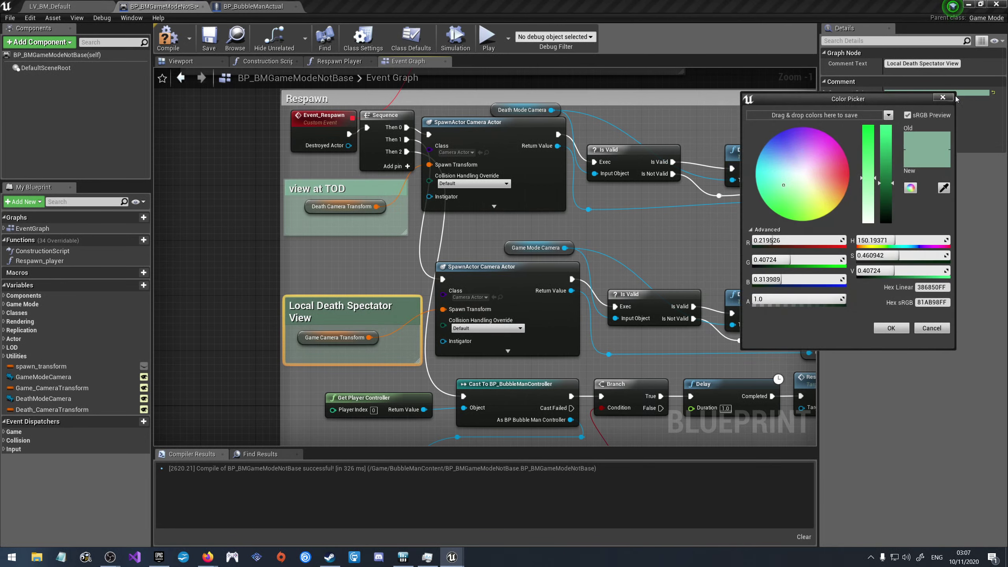
pyautogui.click(943, 190)
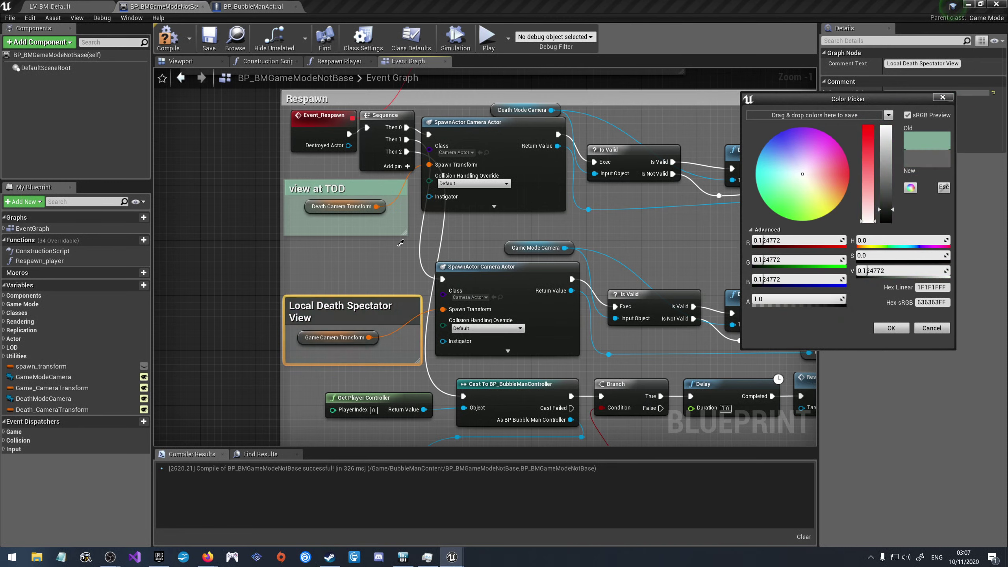
pyautogui.press('Escape')
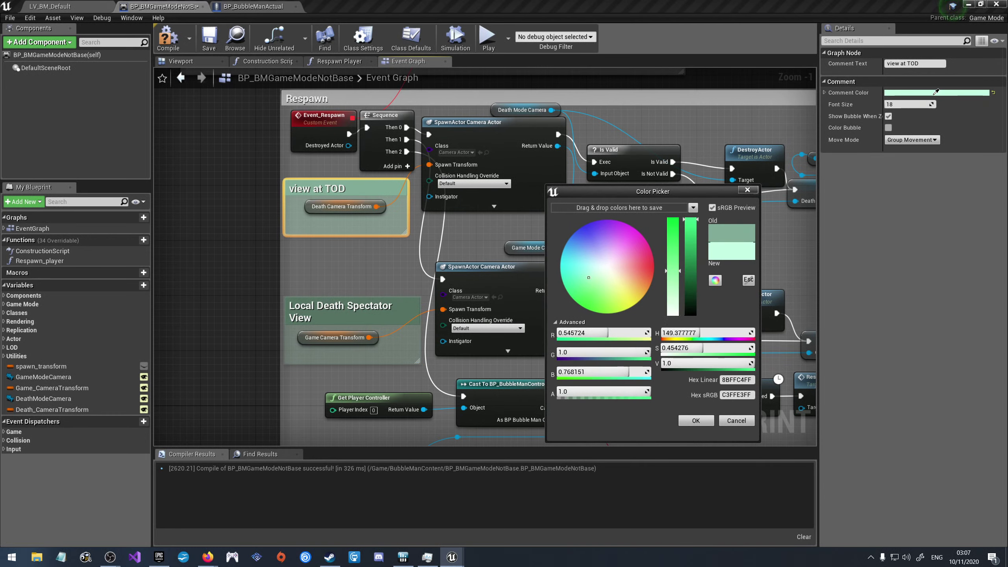
pyautogui.click(935, 94)
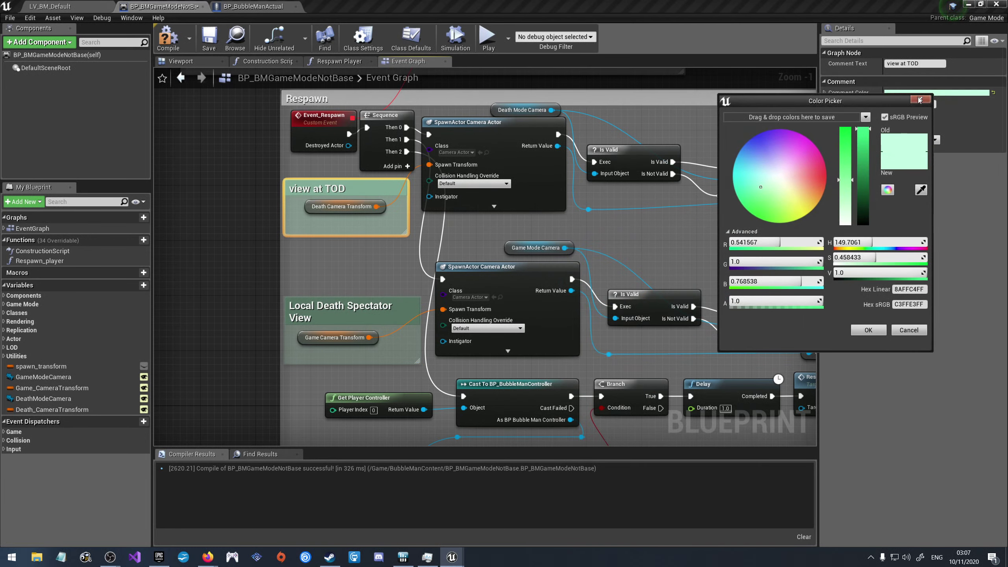
pyautogui.click(920, 99)
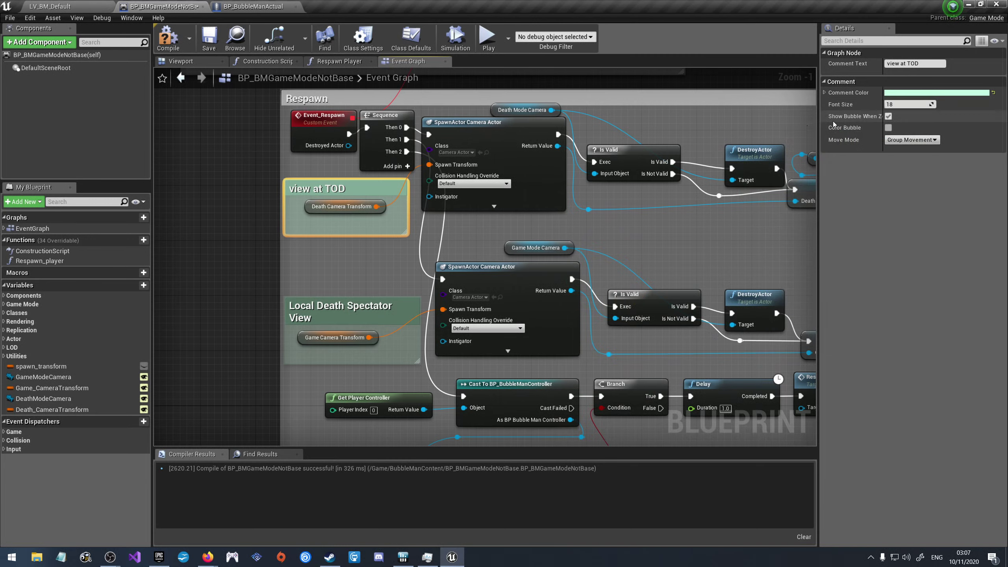
# Step: Sample the view at TOD mint in the Local Death Spectator View colour picker and expand its RGBA values
pyautogui.click(407, 319)
pyautogui.click(925, 92)
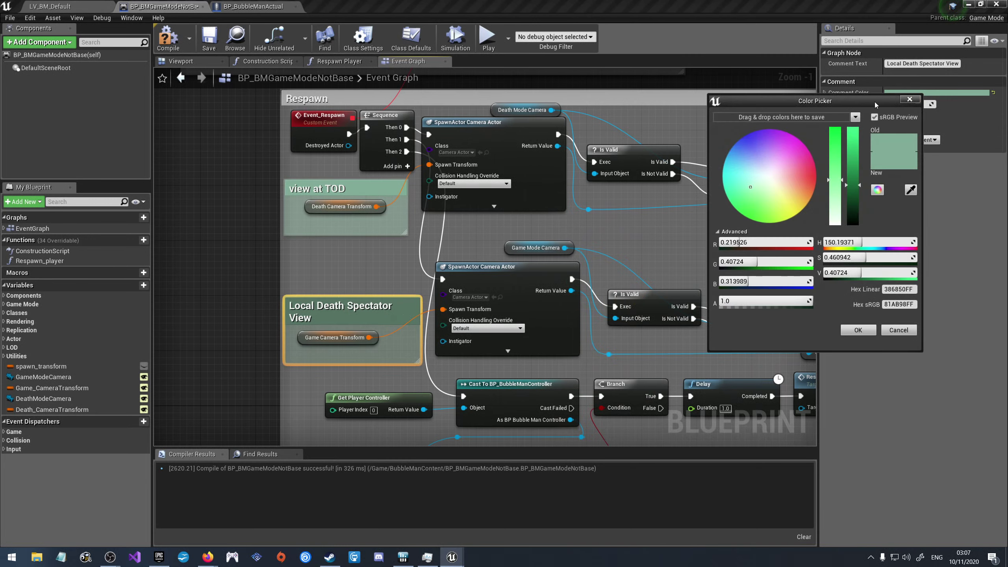
pyautogui.moveTo(874, 101); pyautogui.dragTo(327, 250)
pyautogui.click(390, 190)
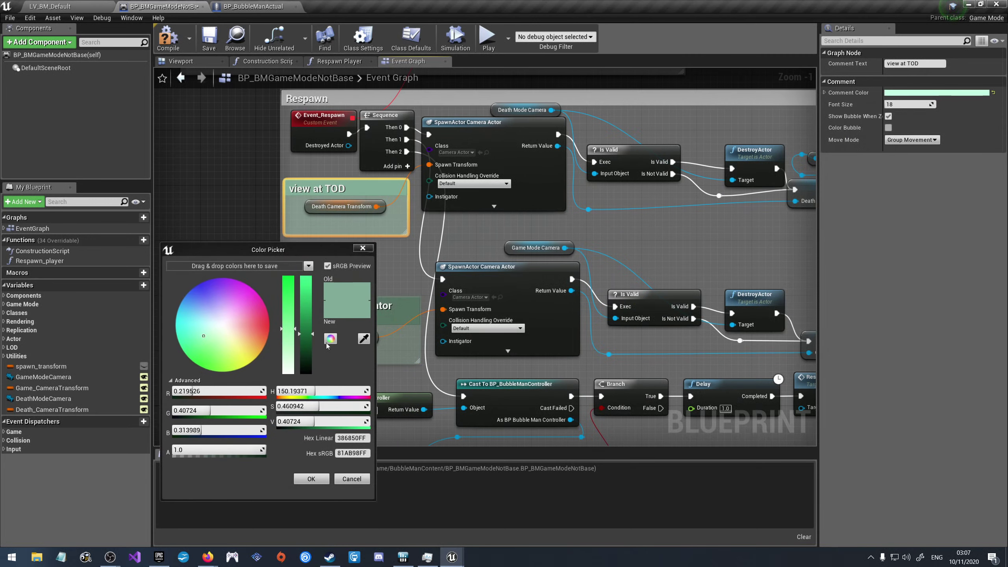
pyautogui.click(364, 338)
pyautogui.click(911, 92)
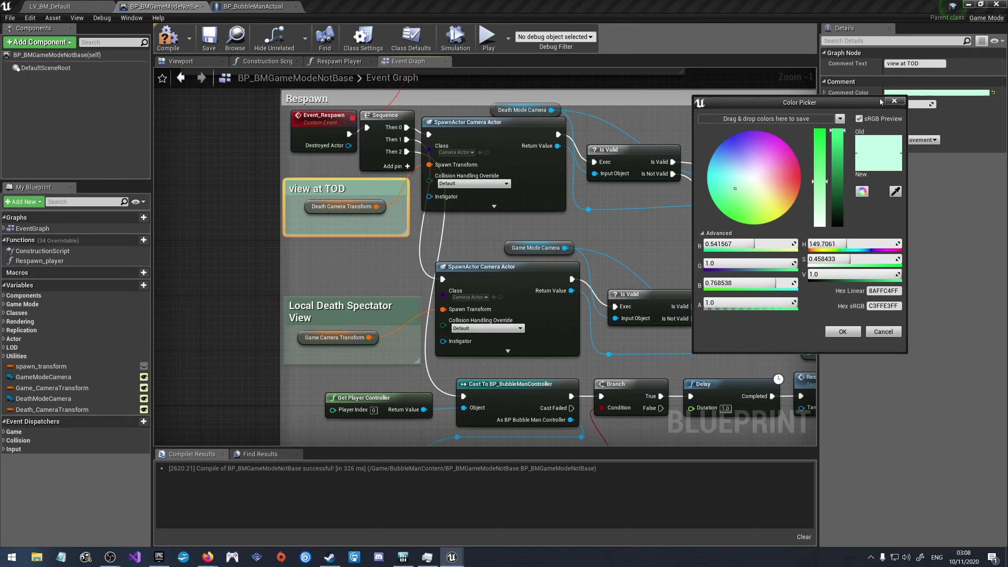
pyautogui.click(894, 101)
pyautogui.click(893, 92)
pyautogui.click(895, 100)
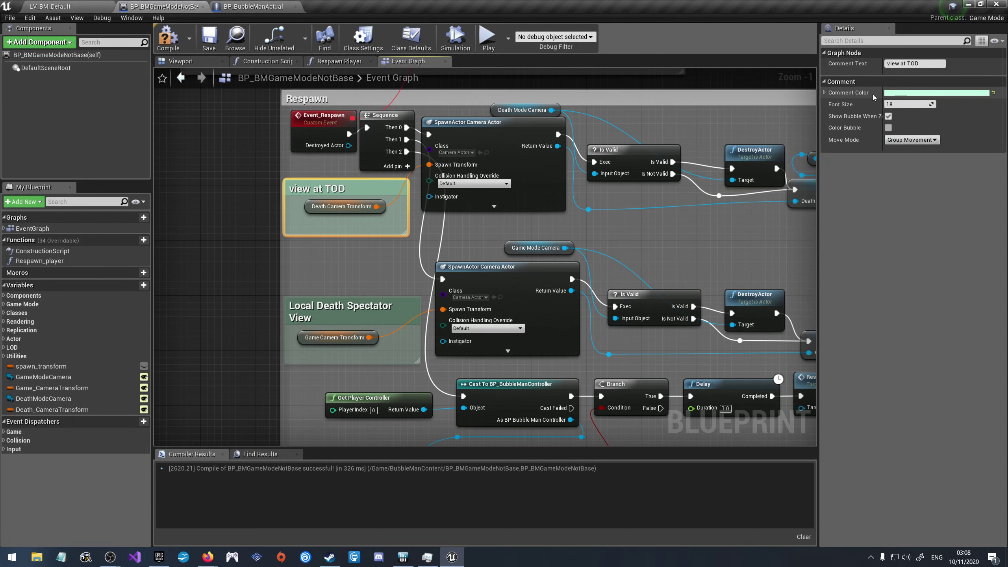
pyautogui.click(825, 94)
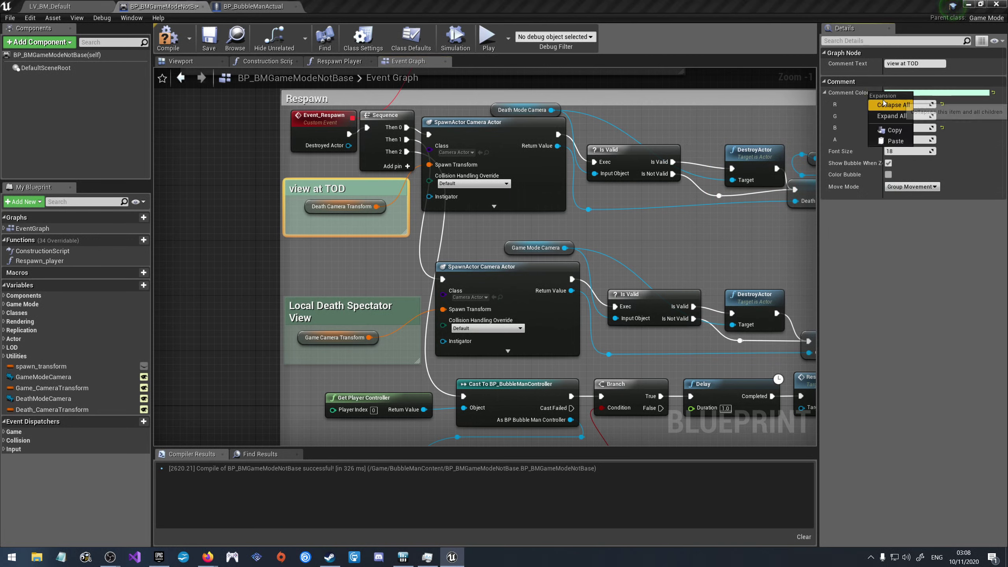
# Step: Paste the copied light mint Comment Color onto the Local Death Spectator View comment
pyautogui.click(340, 312)
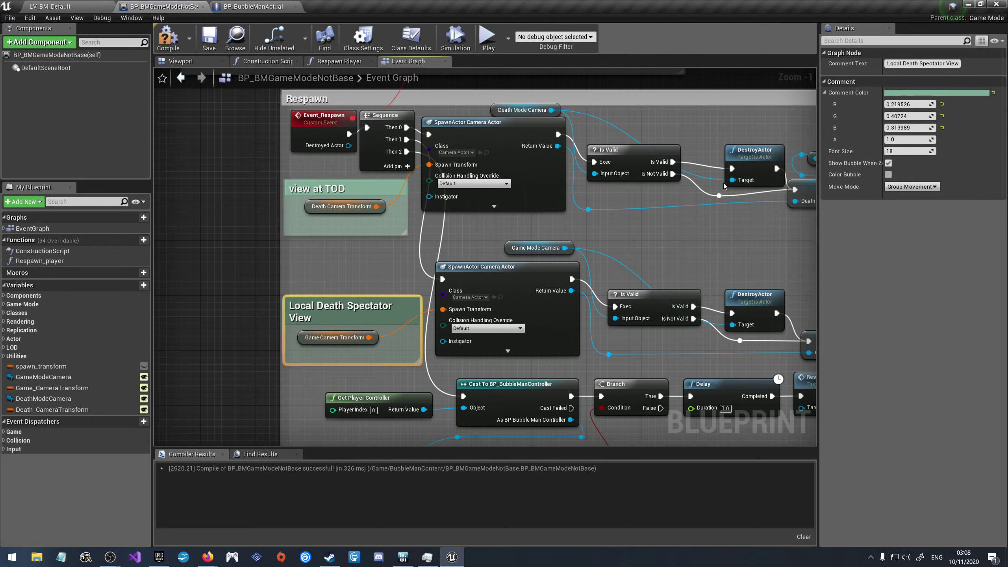
pyautogui.rightClick(867, 98)
pyautogui.click(886, 145)
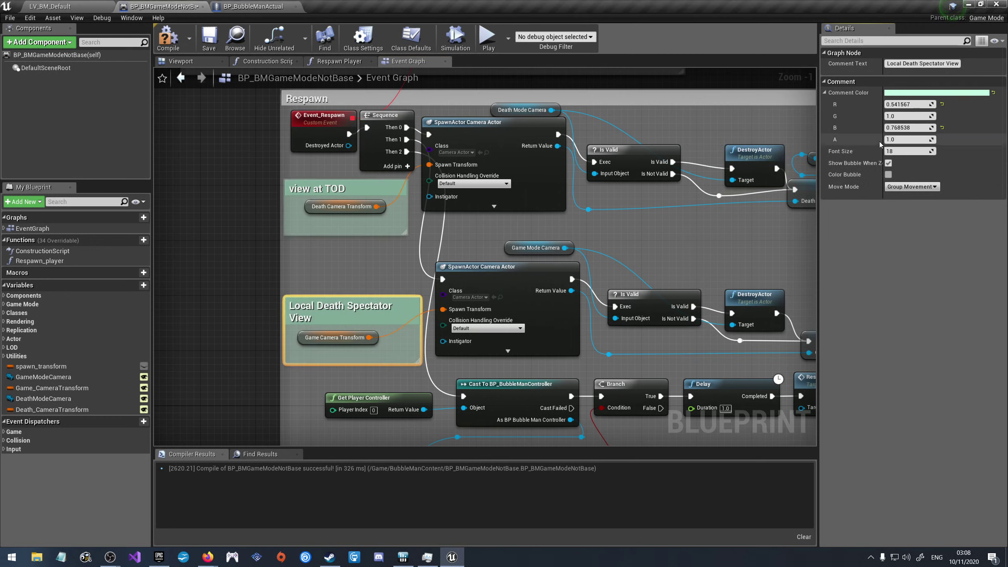
pyautogui.click(348, 280)
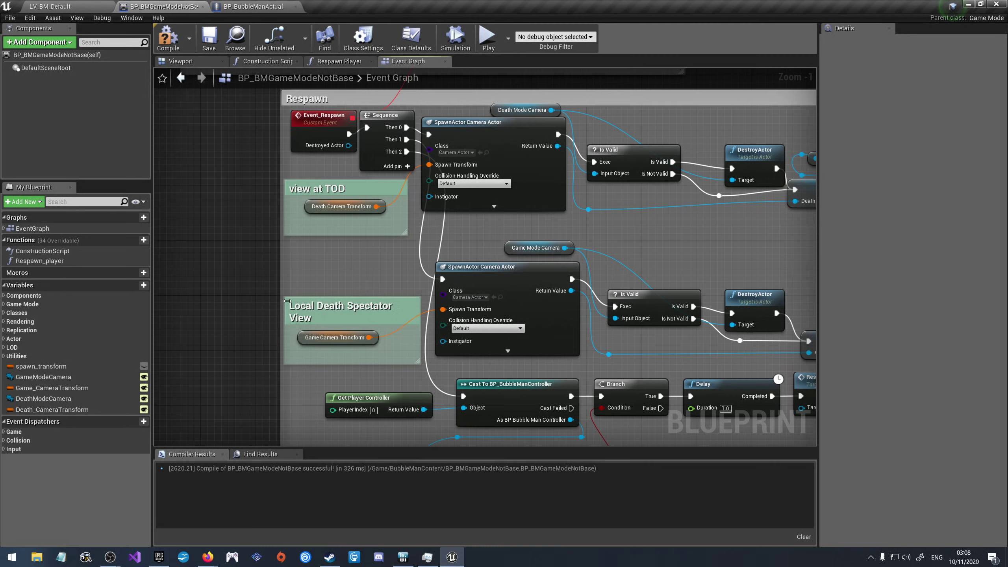
# Step: Compile BP_BMGameModeNotBase, then select the Event_Respawn node and zoom out over the Event Graph
pyautogui.click(168, 38)
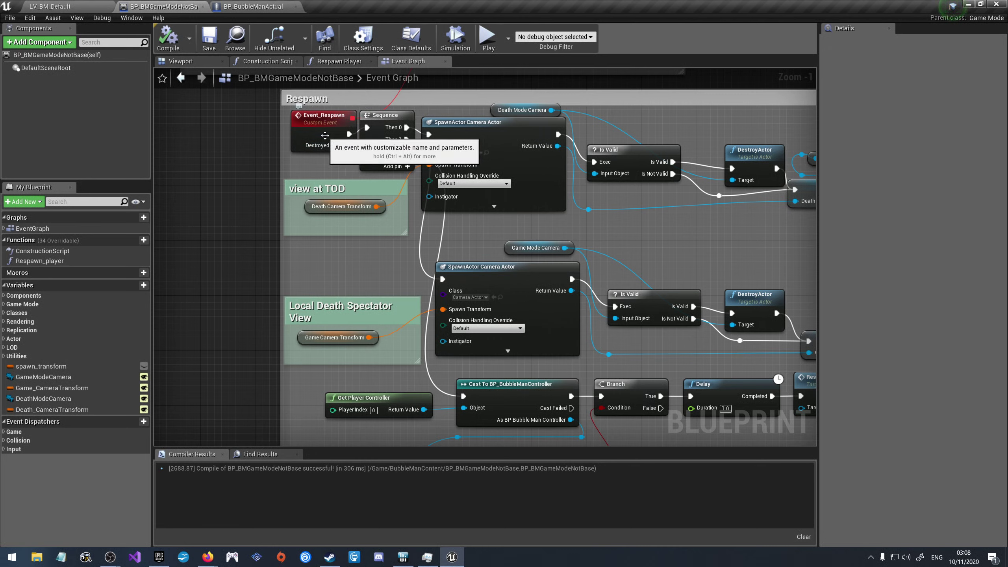
pyautogui.click(324, 135)
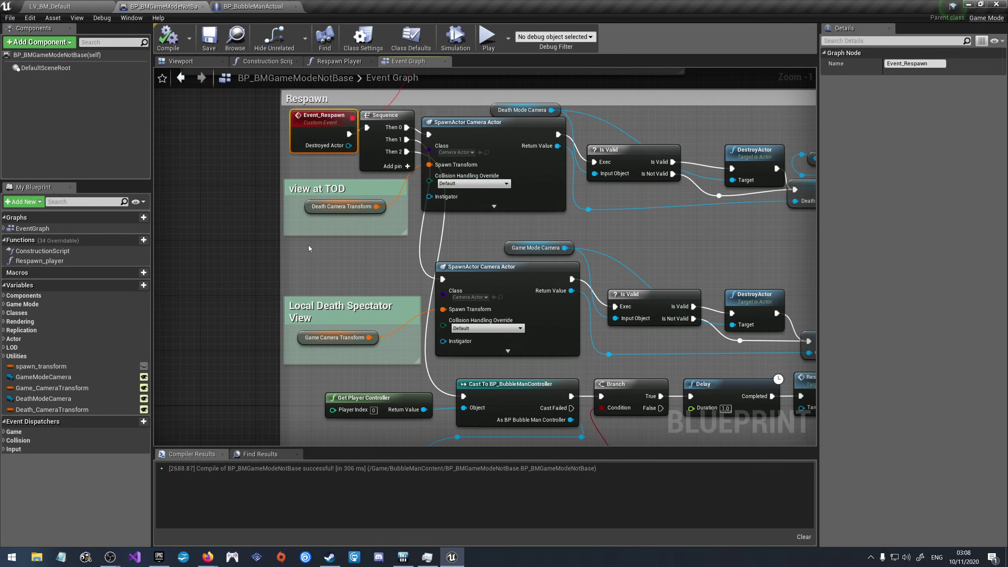
pyautogui.scroll(-3, 279, 247)
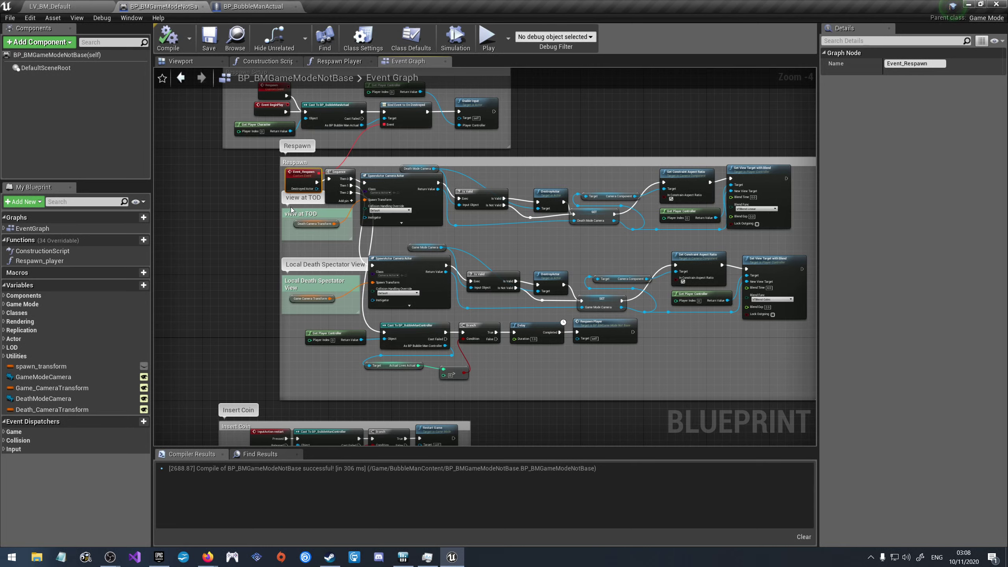
pyautogui.scroll(4, 291, 207)
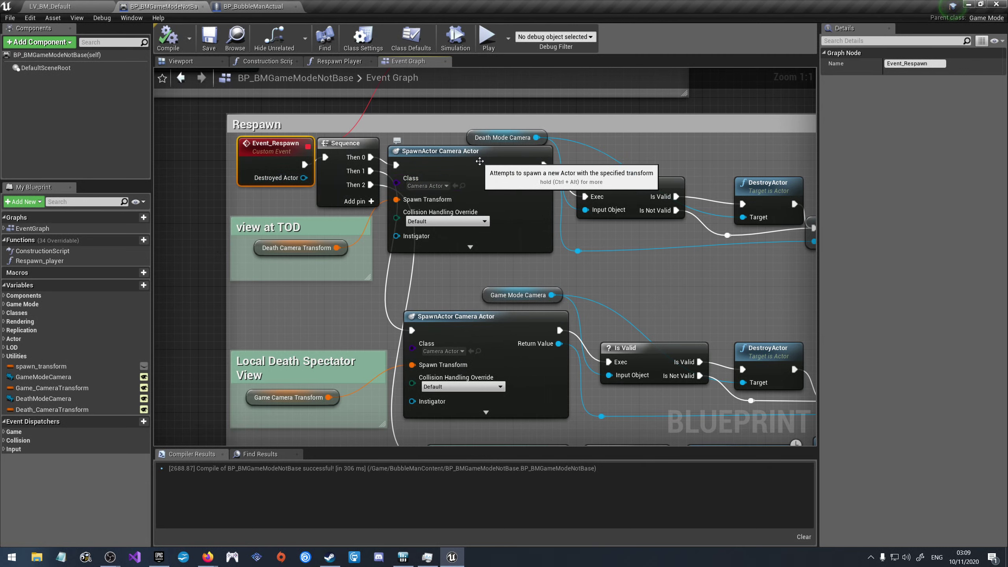
pyautogui.scroll(-2, 397, 141)
pyautogui.scroll(2, 350, 246)
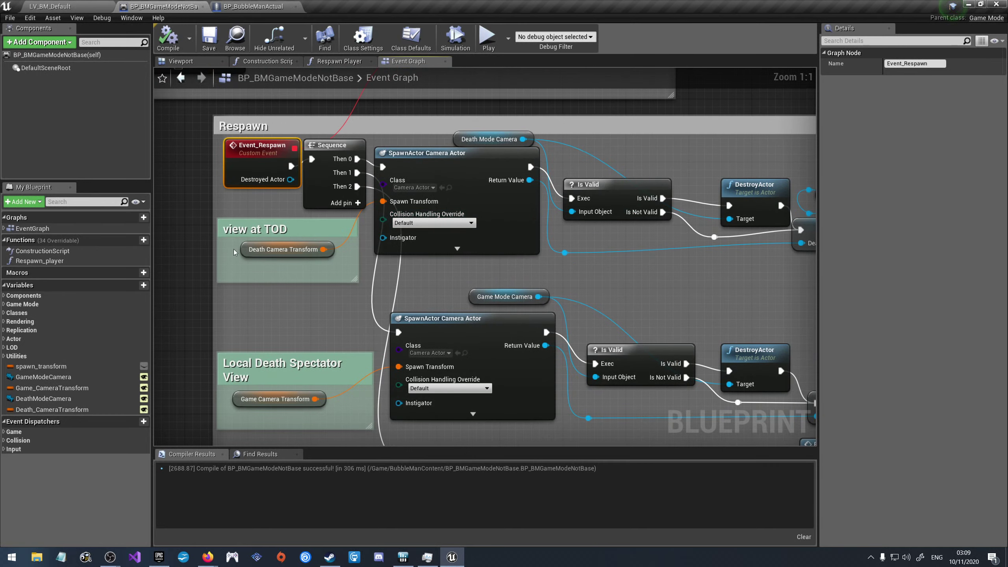
pyautogui.scroll(-2, 235, 252)
pyautogui.scroll(2, 335, 228)
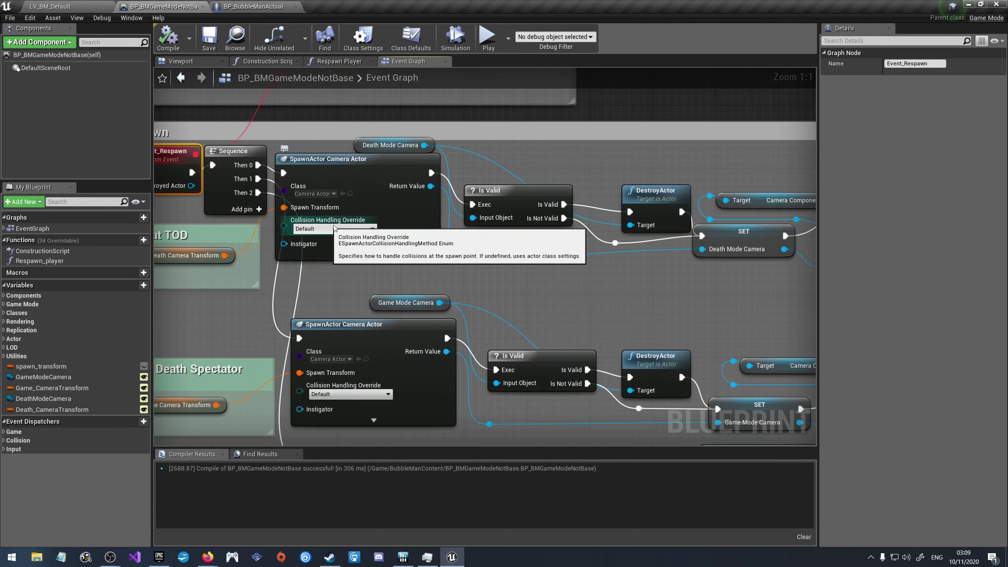
pyautogui.scroll(-2, 335, 228)
pyautogui.scroll(2, 330, 260)
pyautogui.scroll(-3, 278, 250)
pyautogui.scroll(2, 223, 239)
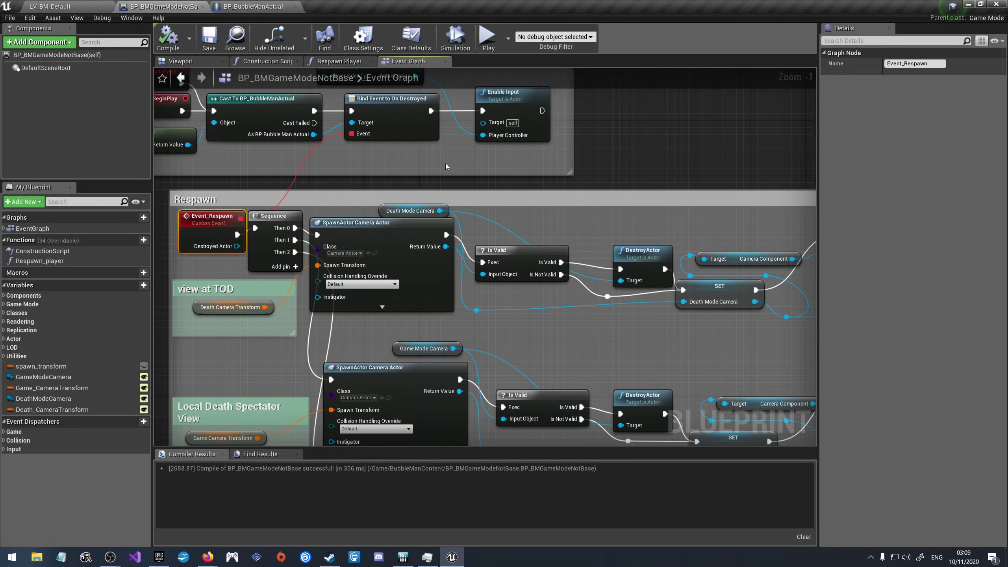
pyautogui.click(429, 159)
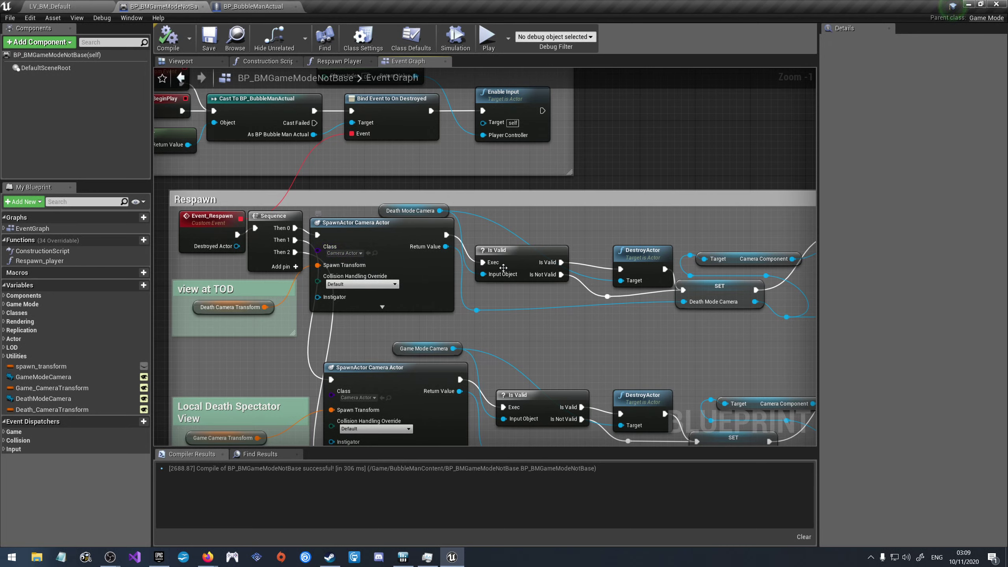
pyautogui.moveTo(512, 266); pyautogui.dragTo(430, 259, button='right')
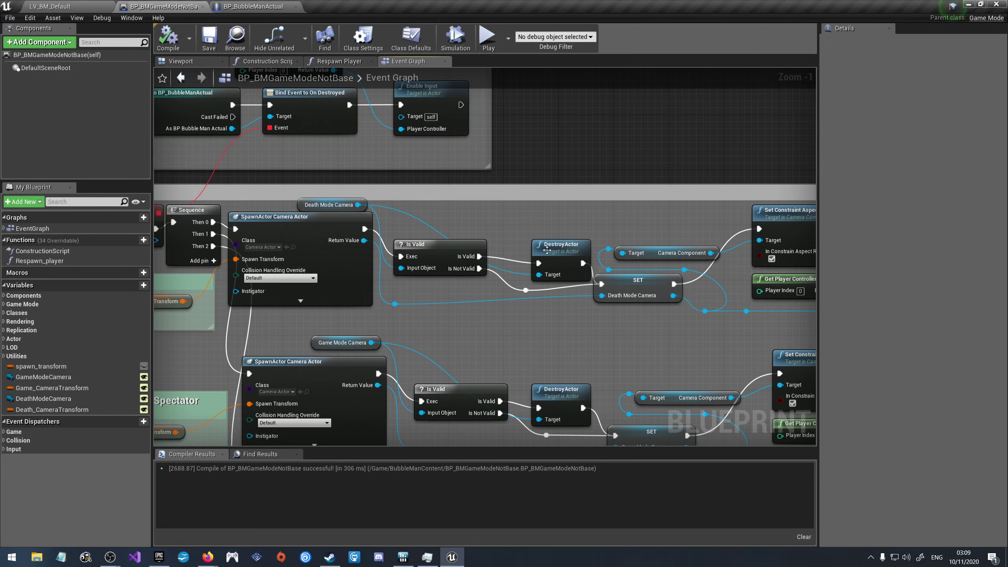
pyautogui.moveTo(559, 250); pyautogui.dragTo(551, 250)
pyautogui.click(567, 221)
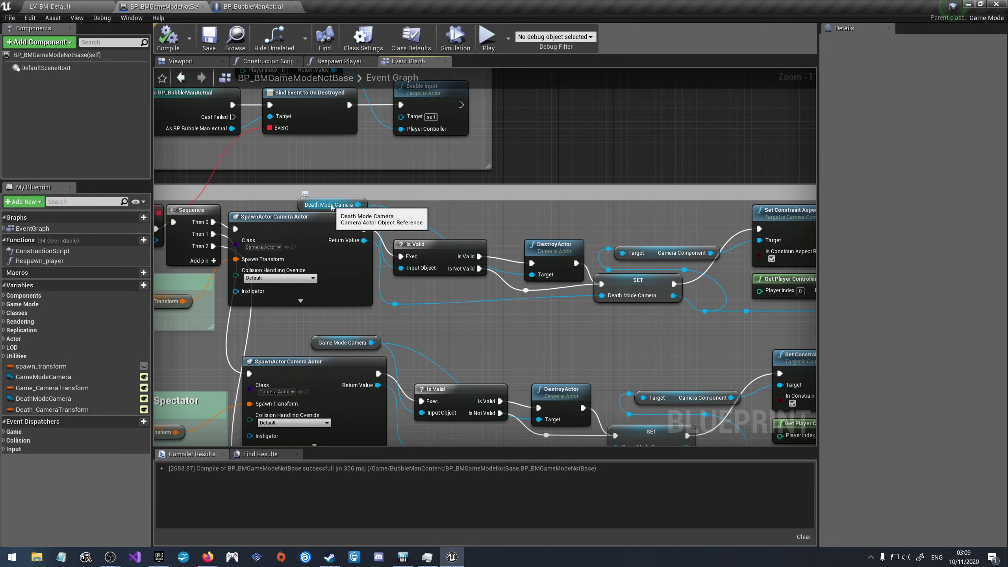
pyautogui.click(347, 202)
pyautogui.click(478, 227)
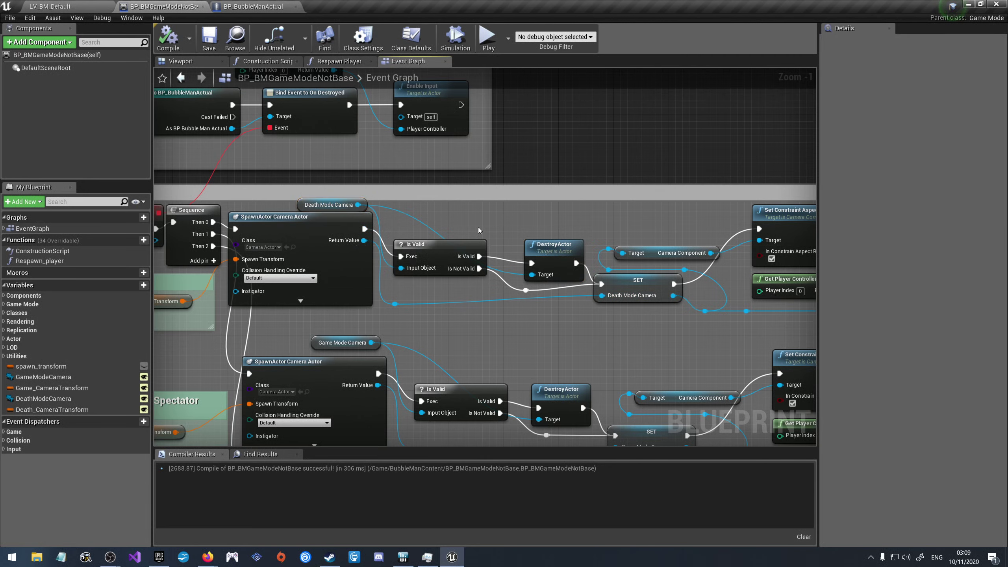
pyautogui.click(314, 225)
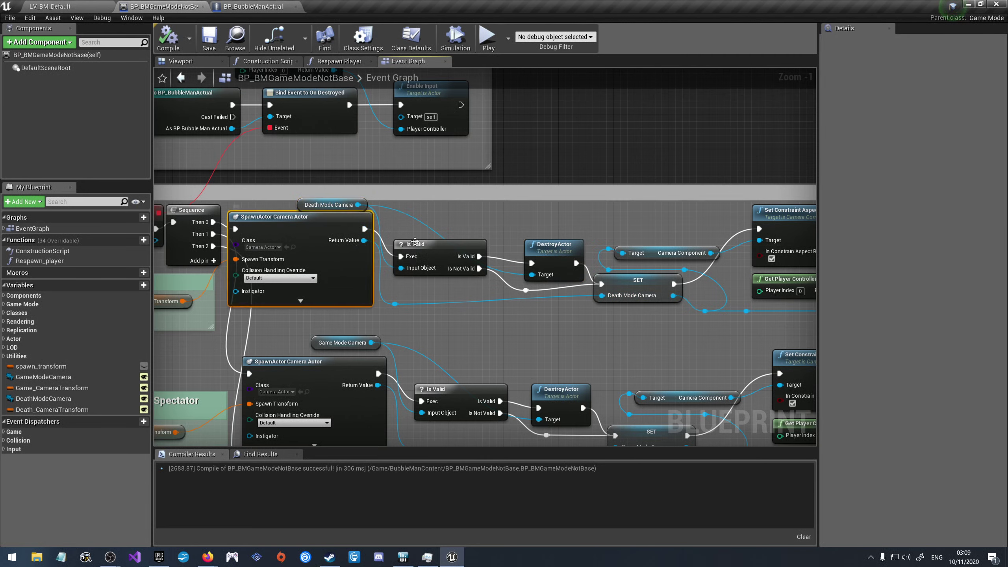
pyautogui.click(537, 225)
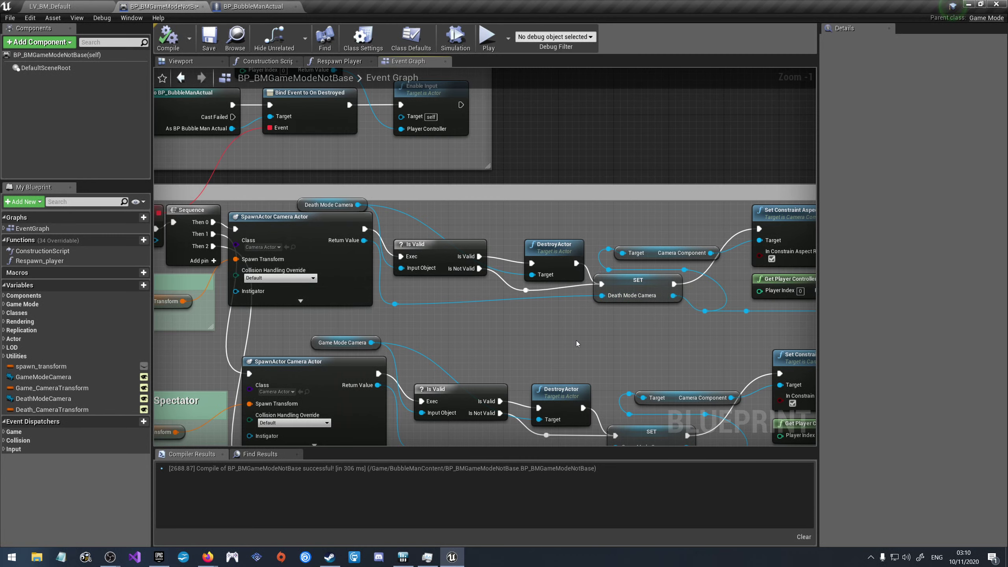
pyautogui.moveTo(656, 336); pyautogui.dragTo(331, 300, button='right')
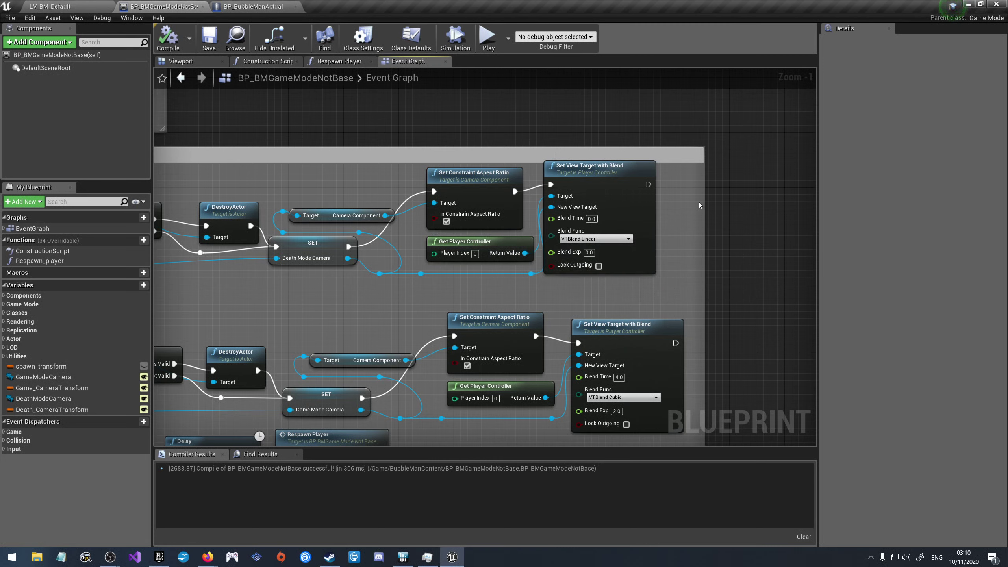
# Step: Pan around the event graph to review the camera, SpawnActor, Cast and Branch nodes
pyautogui.scroll(-1, 629, 195)
pyautogui.scroll(-3, 629, 195)
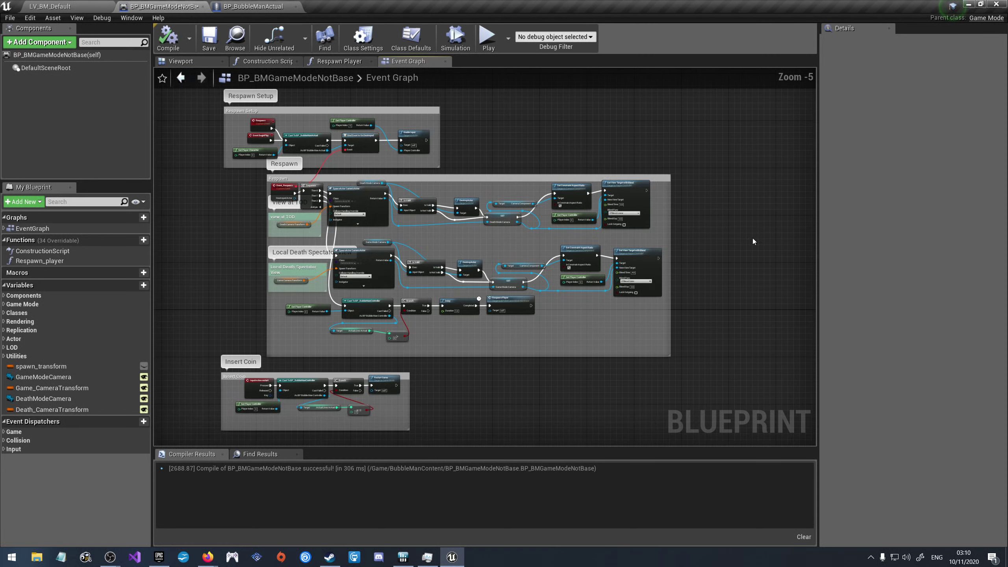
pyautogui.scroll(1, 306, 262)
pyautogui.scroll(3, 247, 303)
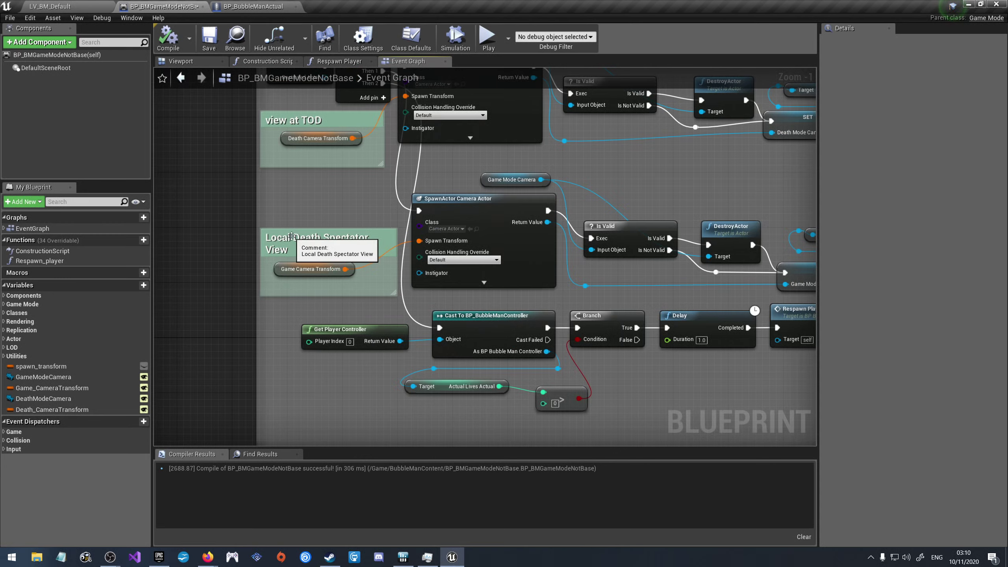
pyautogui.scroll(-1, 281, 326)
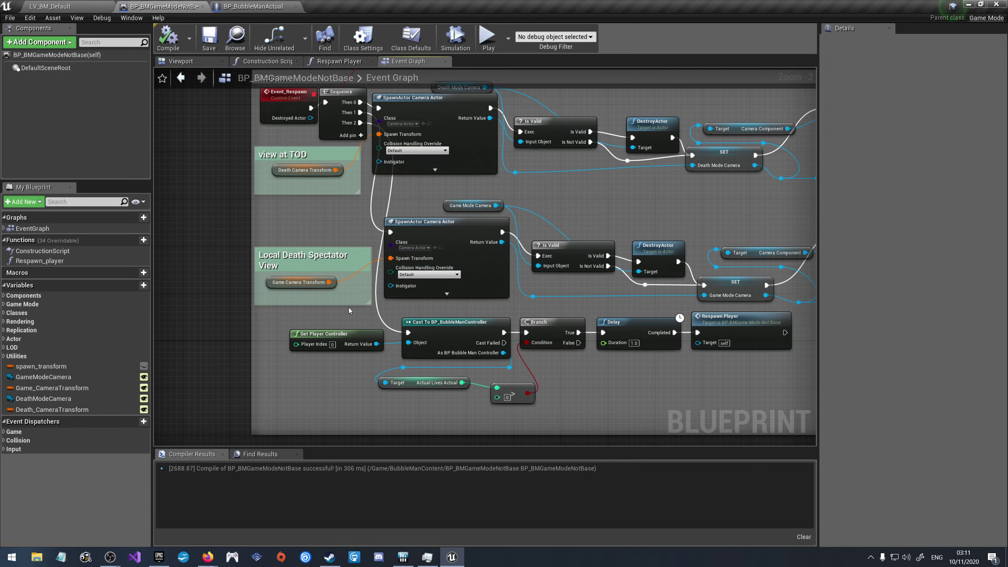
pyautogui.moveTo(423, 310); pyautogui.dragTo(261, 265, button='right')
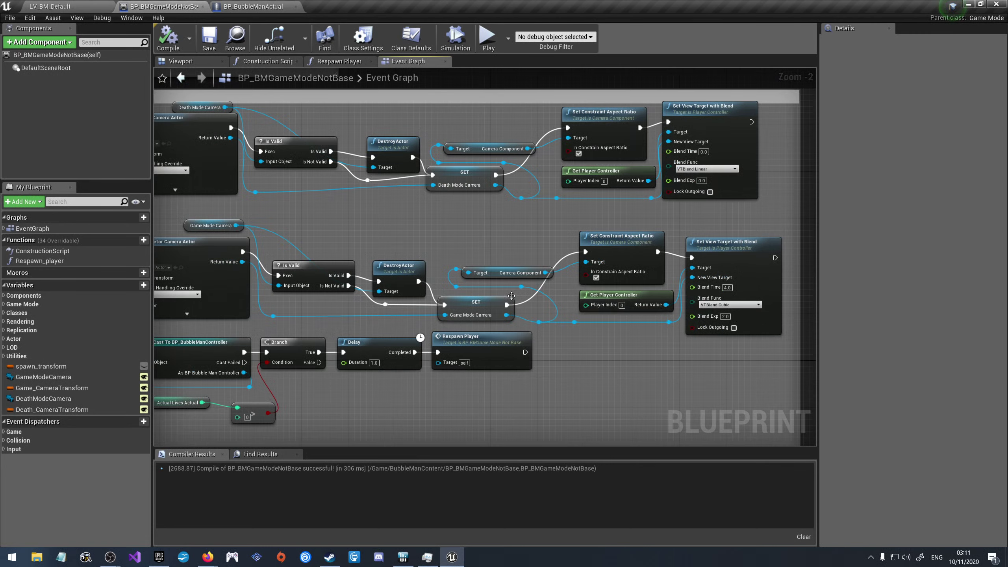
pyautogui.scroll(-3, 511, 295)
pyautogui.scroll(3, 429, 254)
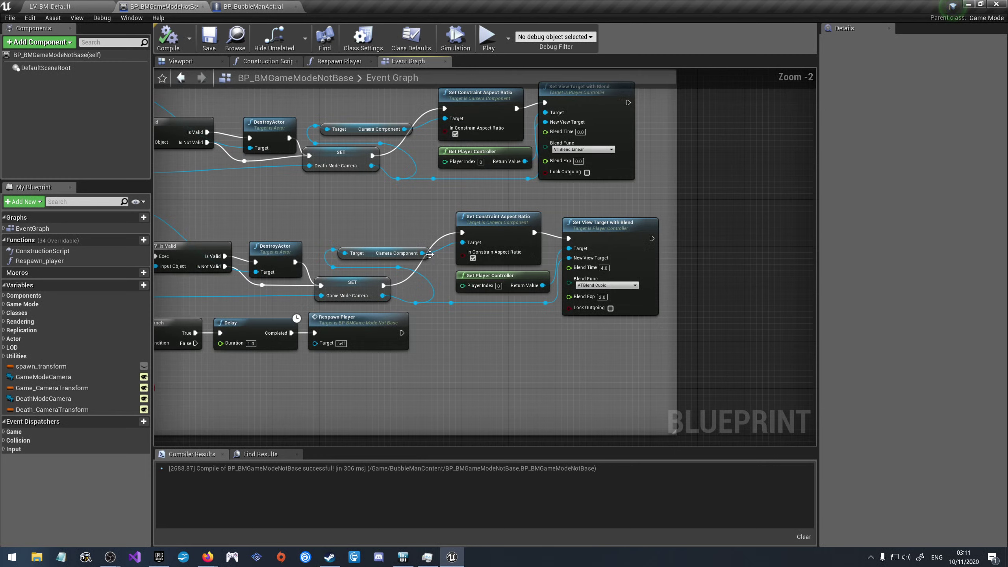
pyautogui.scroll(2, 430, 264)
pyautogui.moveTo(427, 270); pyautogui.dragTo(411, 263, button='right')
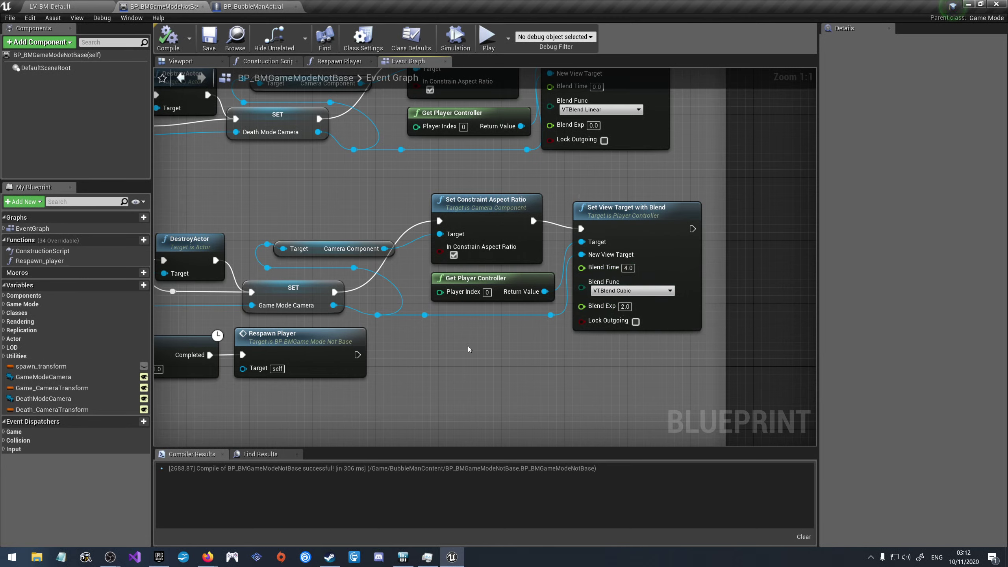
pyautogui.moveTo(455, 372)
pyautogui.mouseDown(button='right')
pyautogui.moveTo(506, 334)
pyautogui.moveTo(468, 334)
pyautogui.mouseUp(button='right')
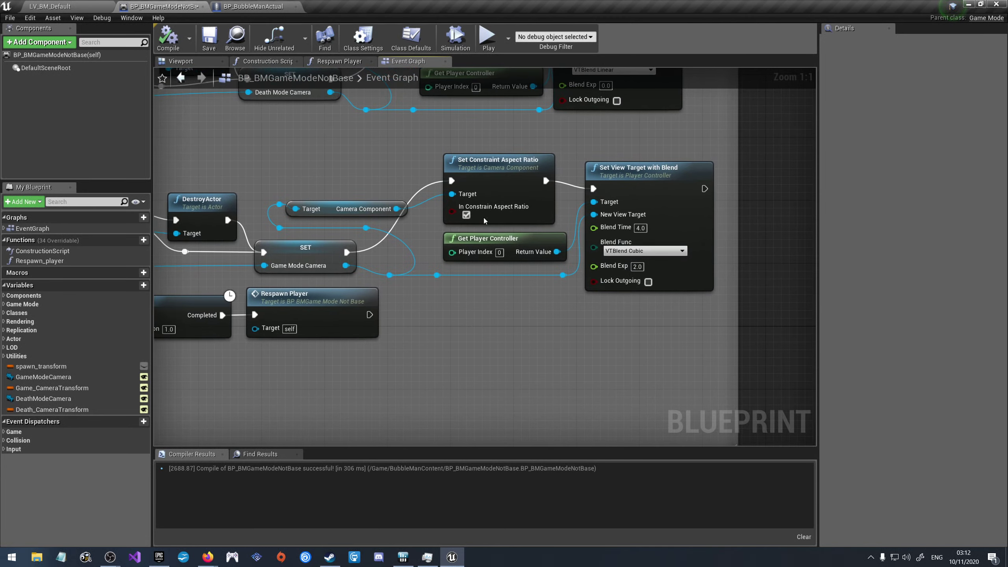
pyautogui.moveTo(484, 221); pyautogui.dragTo(373, 334, button='right')
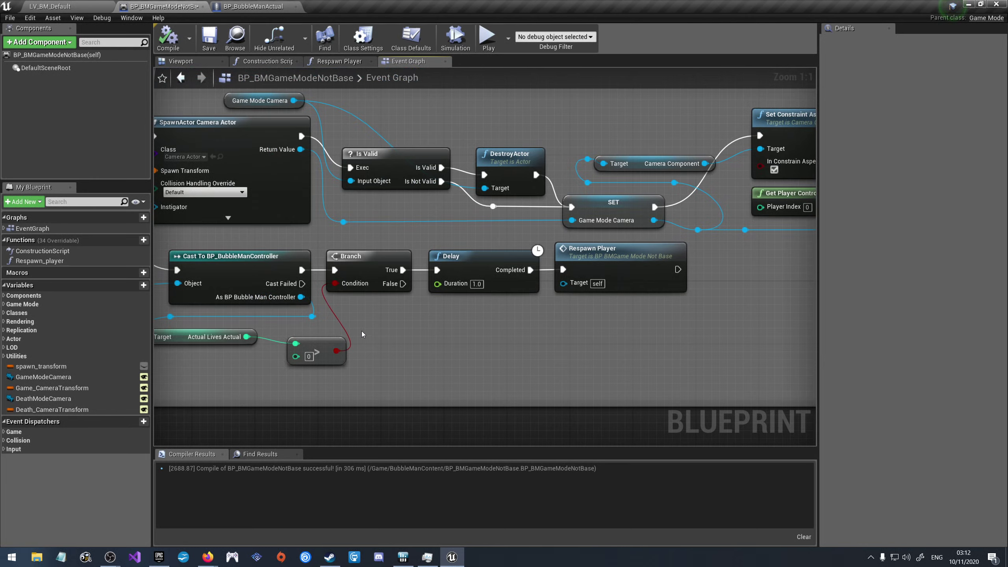
pyautogui.moveTo(417, 334); pyautogui.dragTo(600, 321, button='right')
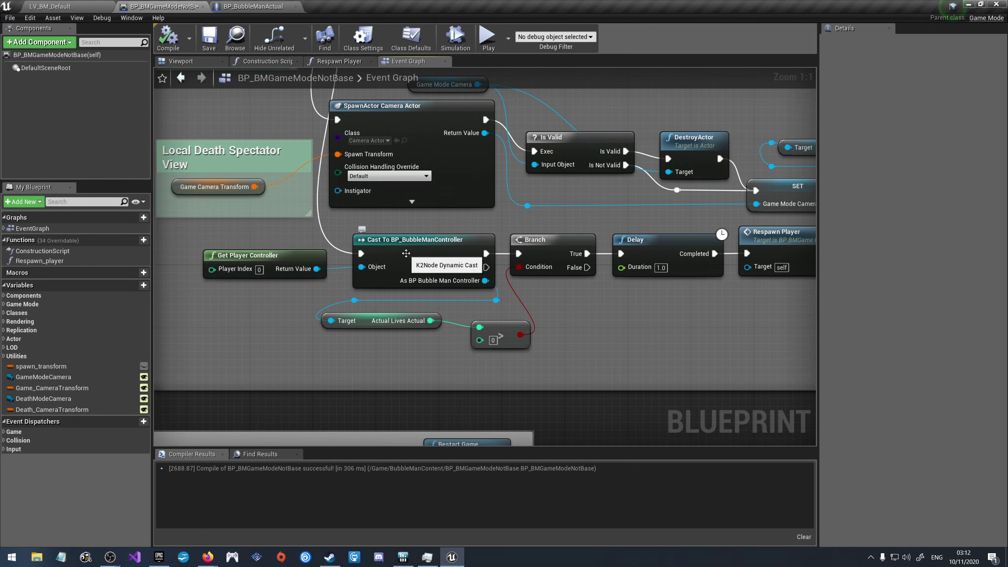
# Step: Check the Cast To BP_BubbleManController node's actions, then bring the Respawn Player call into view
pyautogui.rightClick(406, 255)
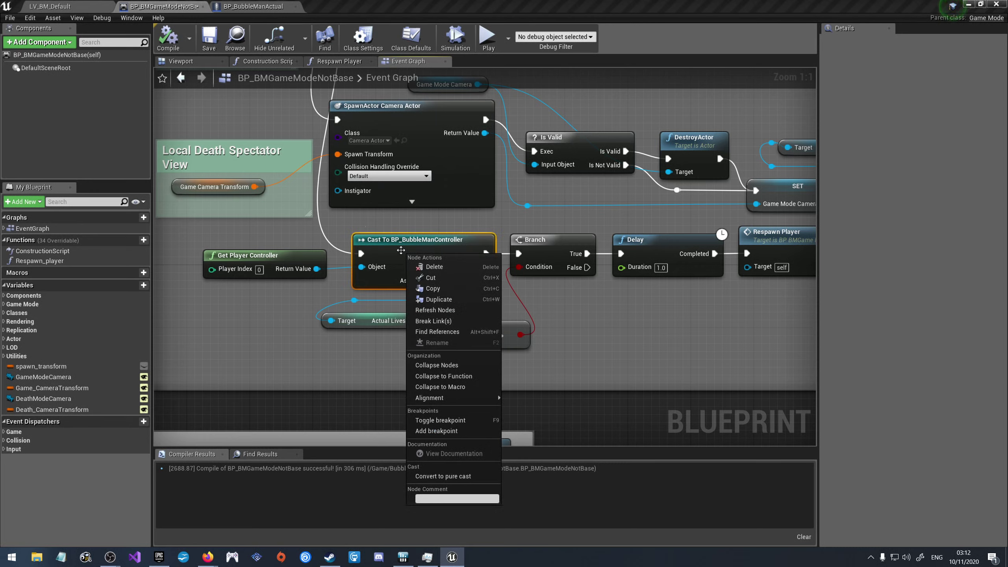
pyautogui.click(401, 250)
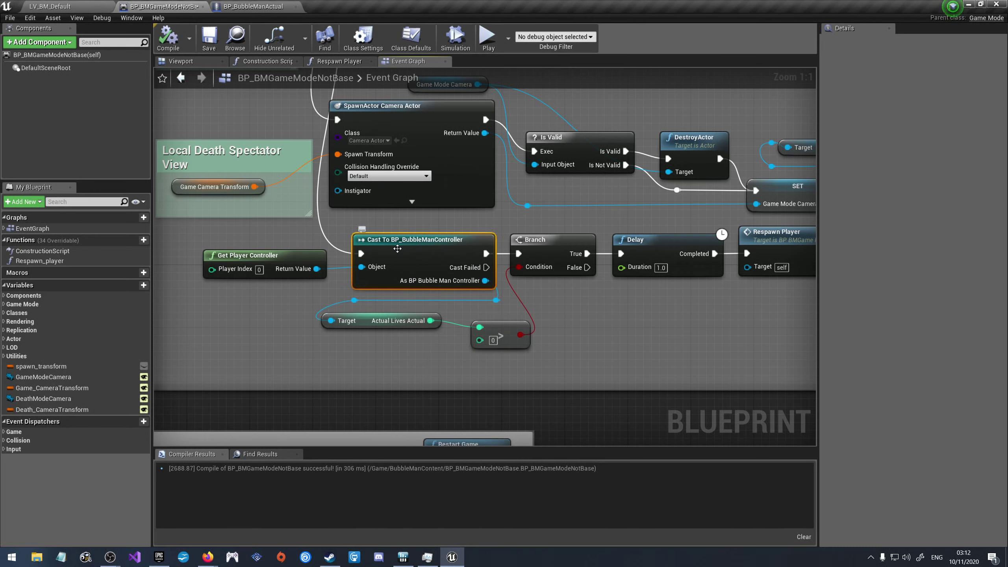
pyautogui.click(560, 293)
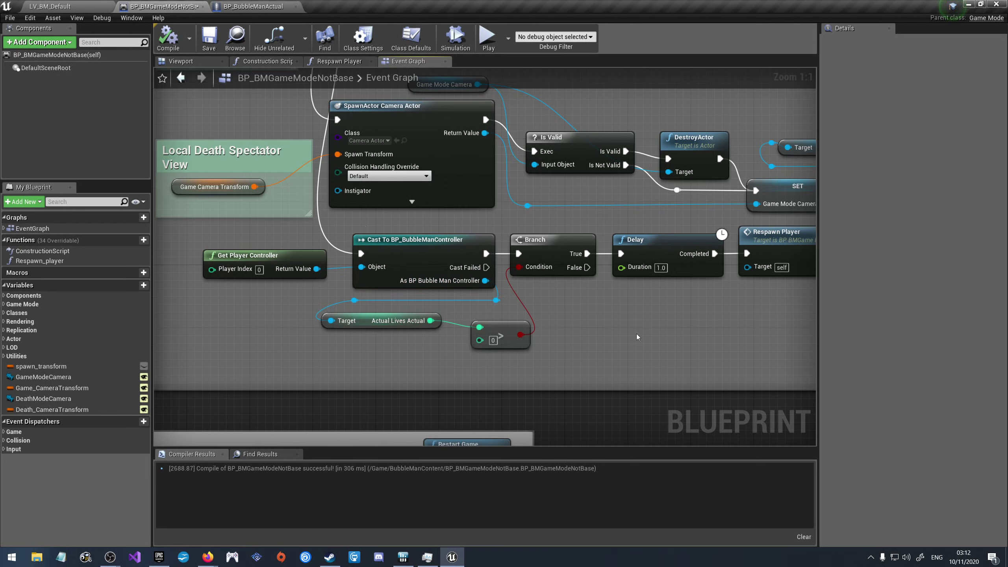
pyautogui.moveTo(559, 297); pyautogui.dragTo(347, 297, button='right')
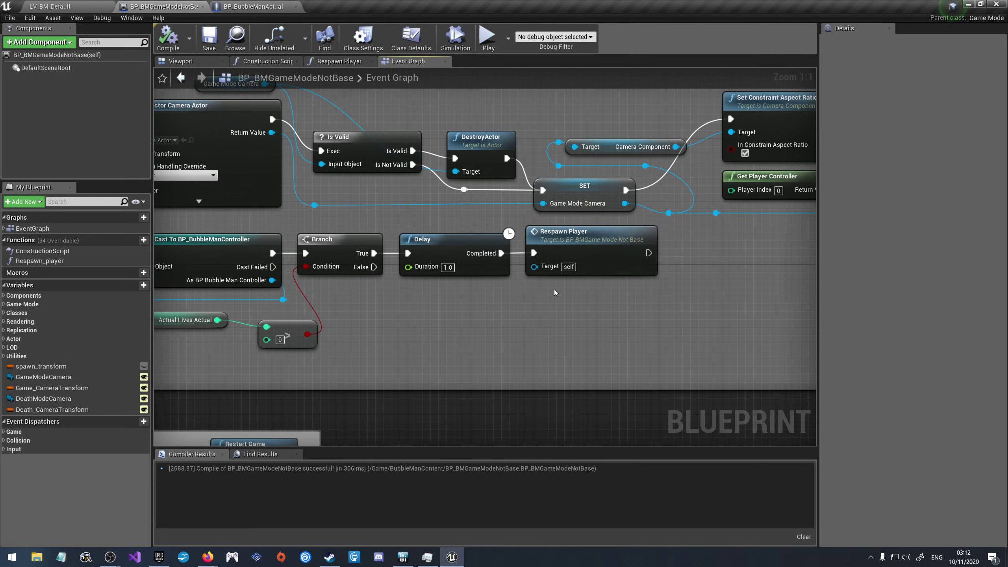
pyautogui.moveTo(588, 291); pyautogui.dragTo(506, 313, button='right')
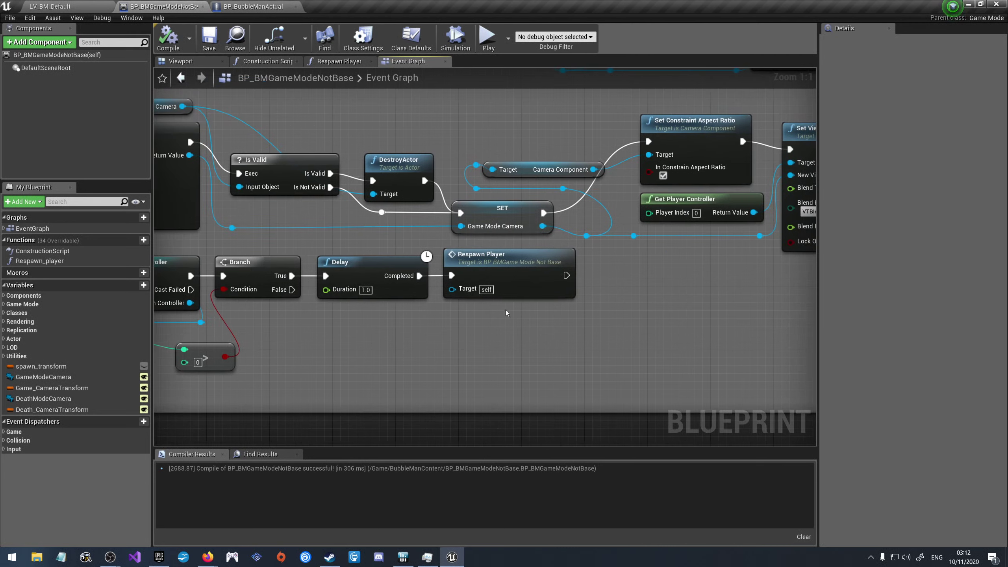
# Step: Open Respawn Player, check the Spawn Transform default, and return to LV_BM_Default
pyautogui.doubleClick(494, 264)
pyautogui.moveTo(271, 288); pyautogui.dragTo(556, 318, button='right')
pyautogui.scroll(3, 555, 318)
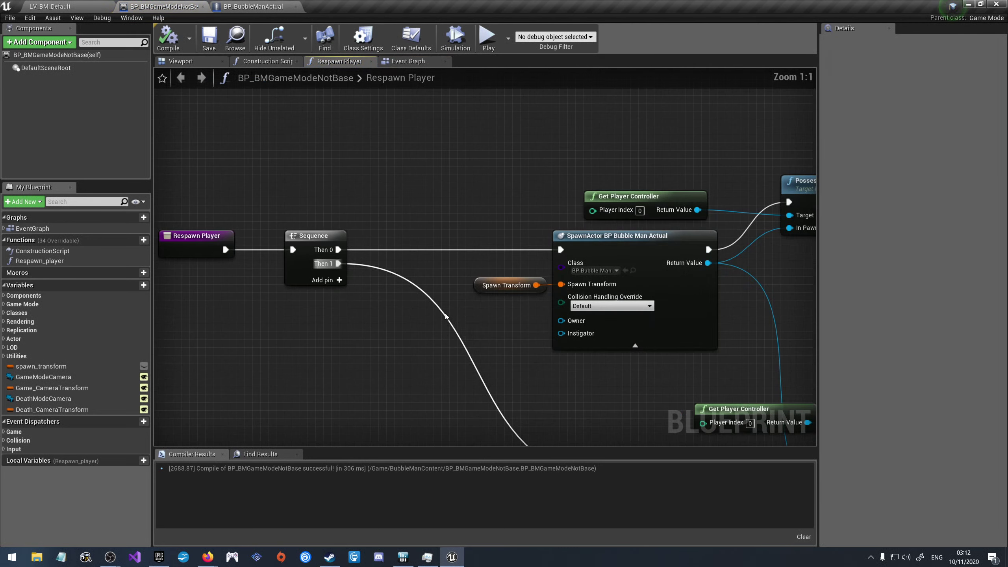
pyautogui.moveTo(472, 317); pyautogui.dragTo(299, 299, button='right')
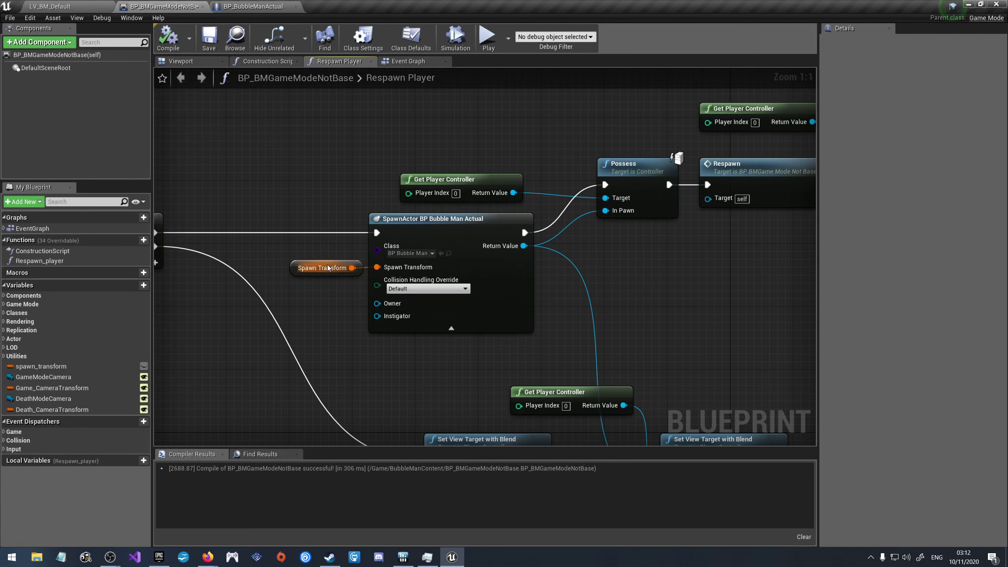
pyautogui.click(294, 266)
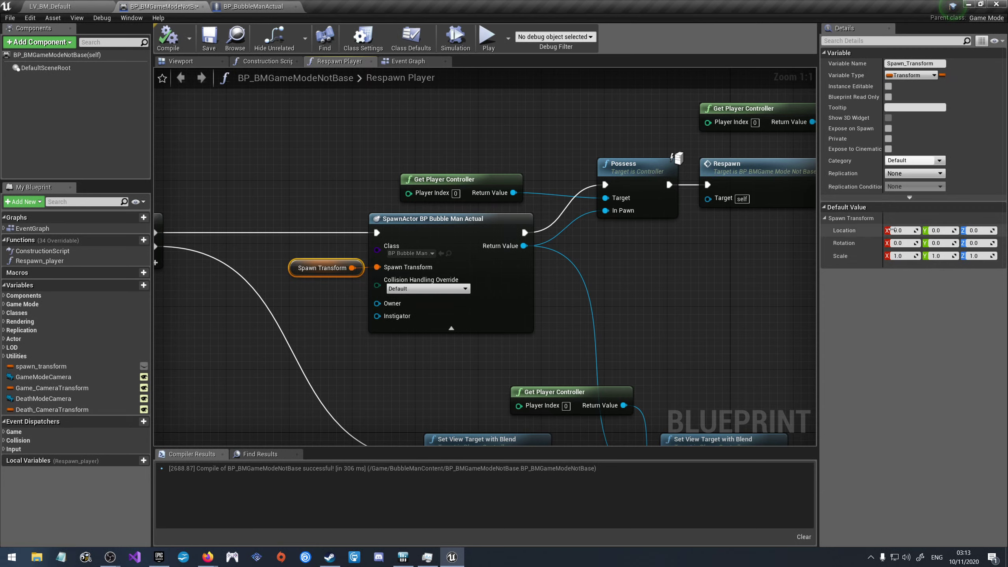
pyautogui.click(107, 5)
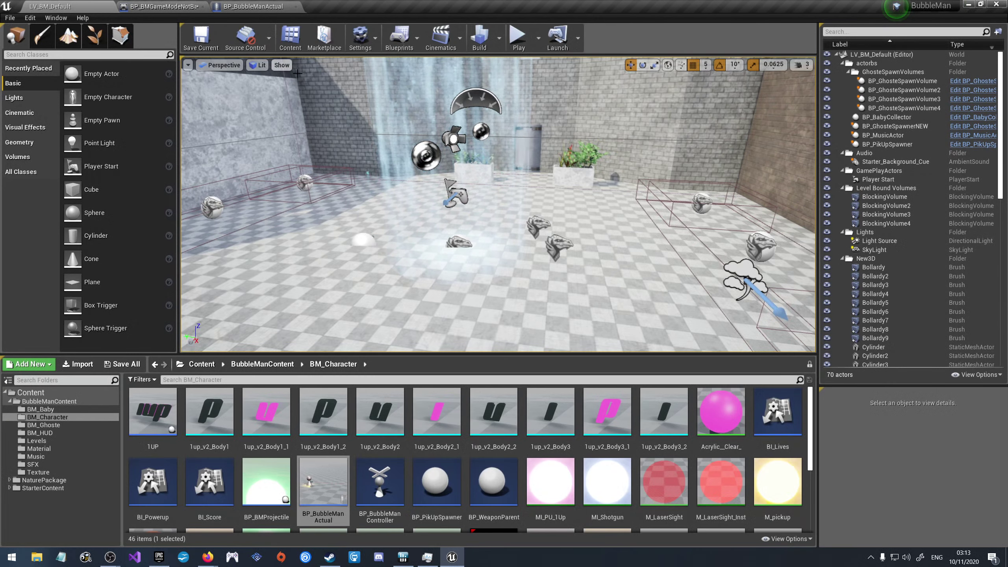
# Step: Read Player Start's height and set the game mode's Spawn Transform location Z to 124
pyautogui.click(460, 202)
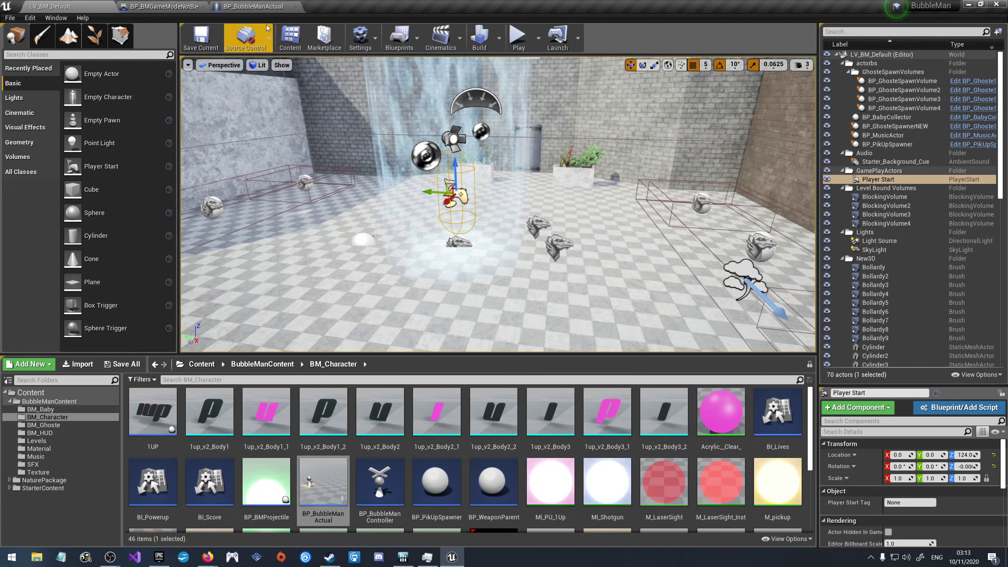
pyautogui.click(264, 5)
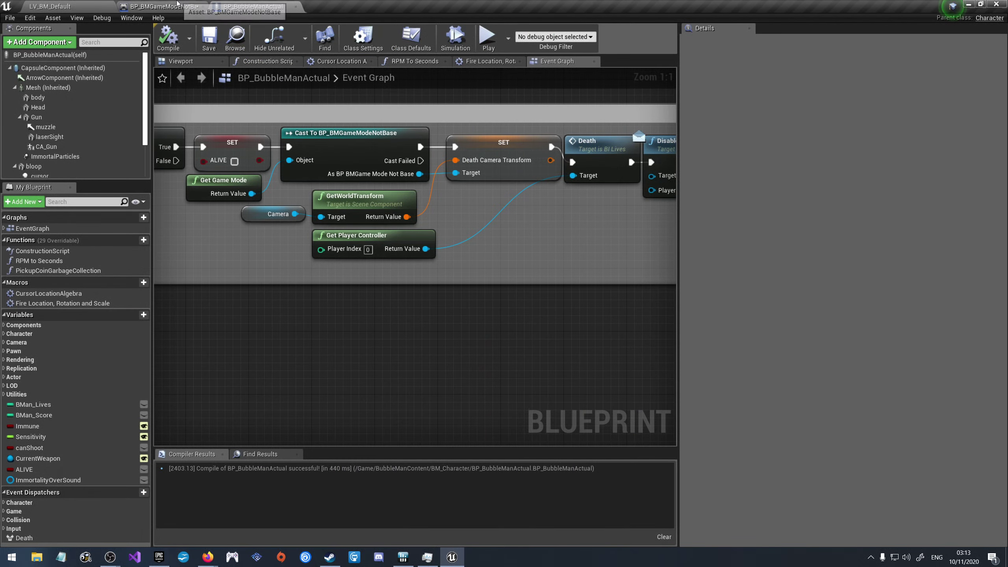
pyautogui.click(164, 6)
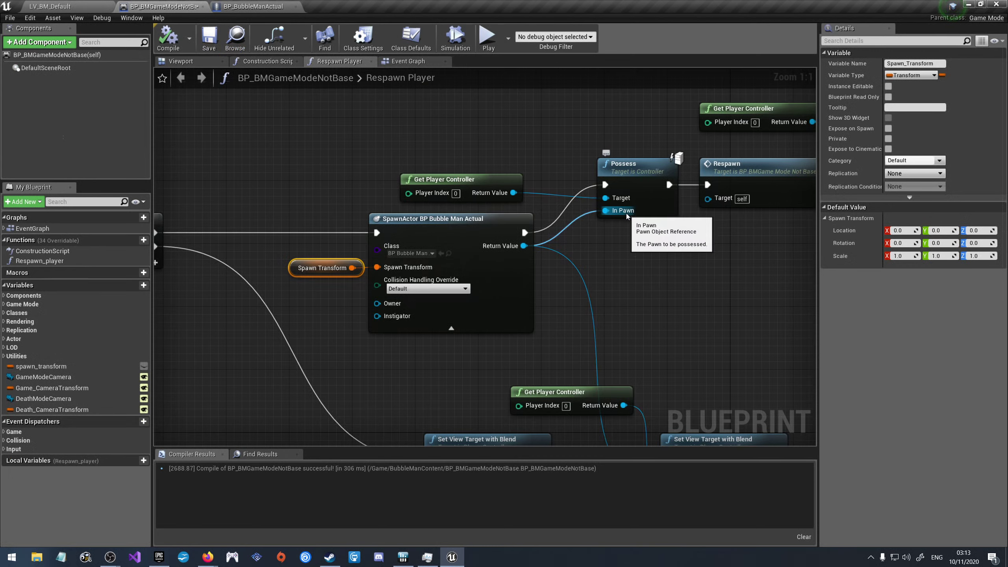
pyautogui.click(980, 231)
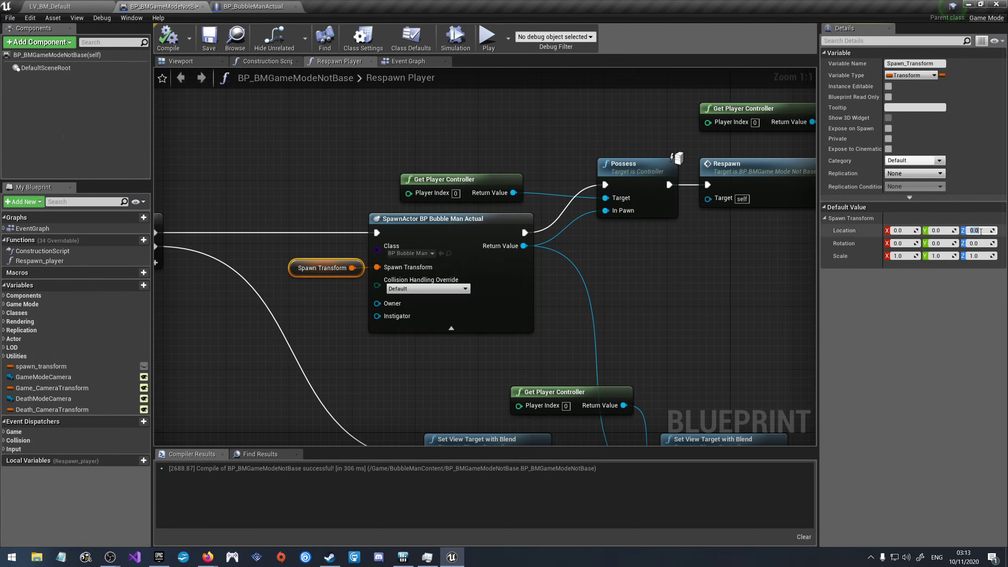
pyautogui.write('124')
# Step: Compile and save the game mode blueprint, then start a test play
pyautogui.click(168, 37)
pyautogui.click(205, 40)
pyautogui.click(487, 36)
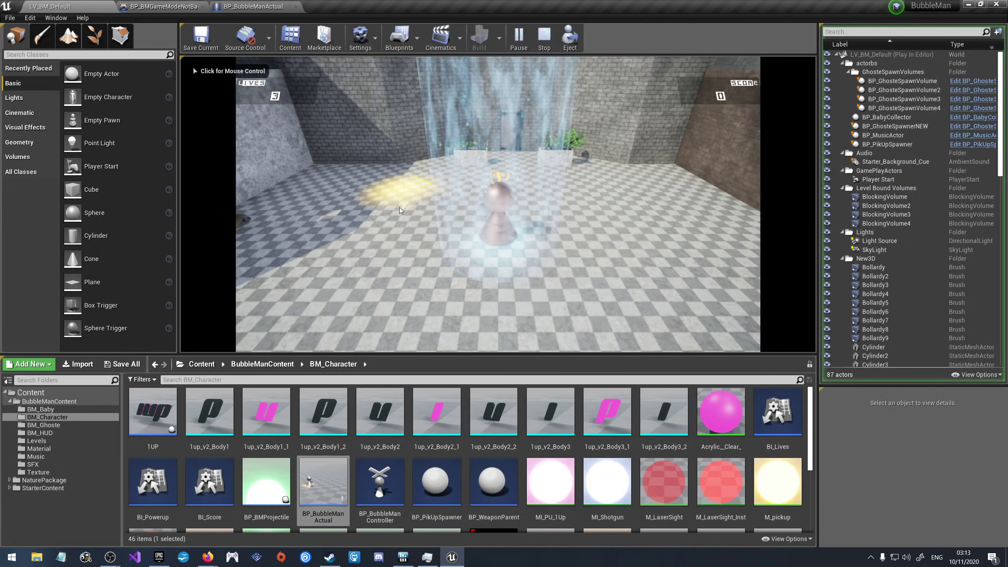
# Step: Play the level in the viewport, stop the session, and review the Accessed None errors
pyautogui.click(496, 241)
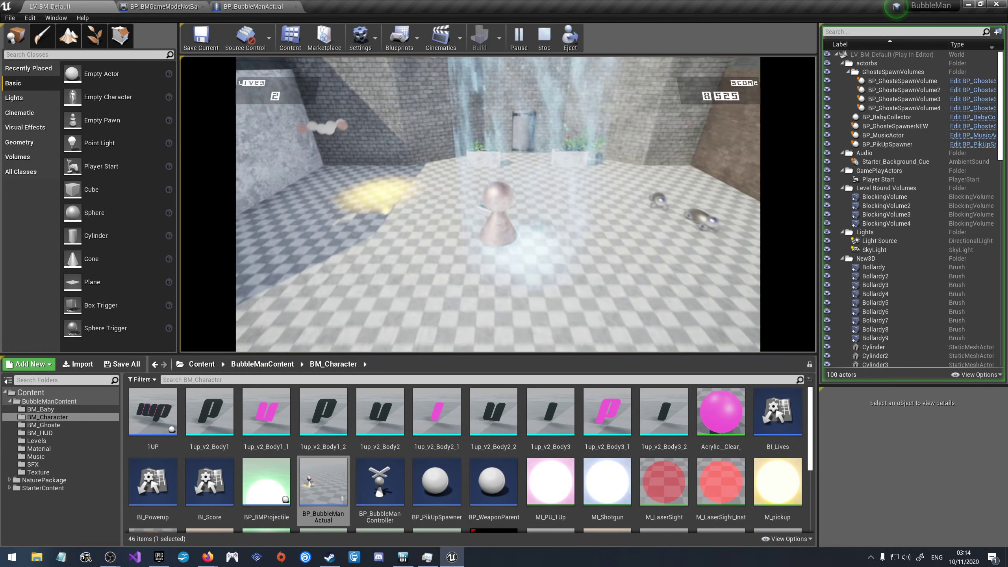
pyautogui.press('Escape')
pyautogui.scroll(-3, 543, 175)
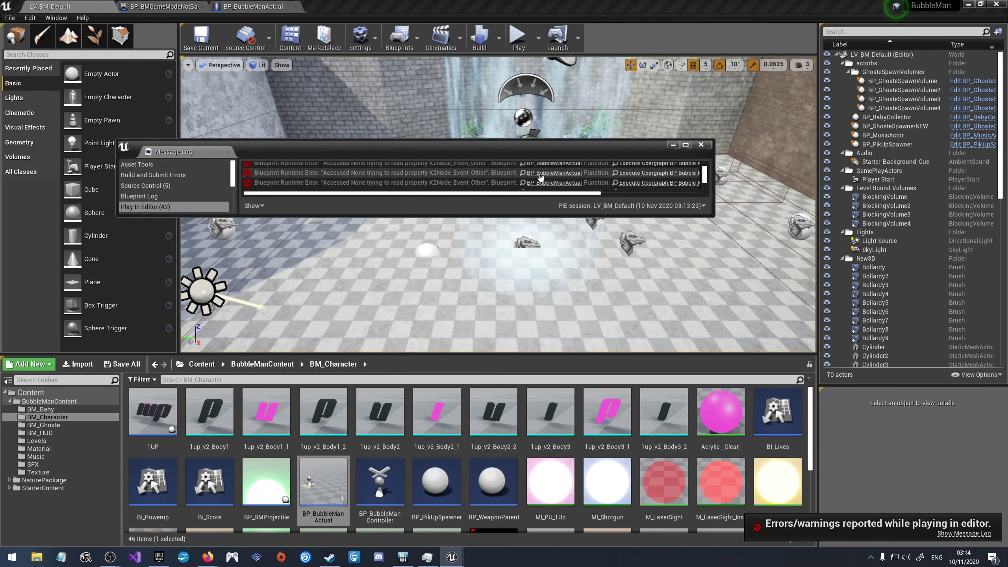
# Step: Follow a Message Log error to BP_BMGhoste's Set CurrentGhosts node
pyautogui.scroll(-10, 552, 178)
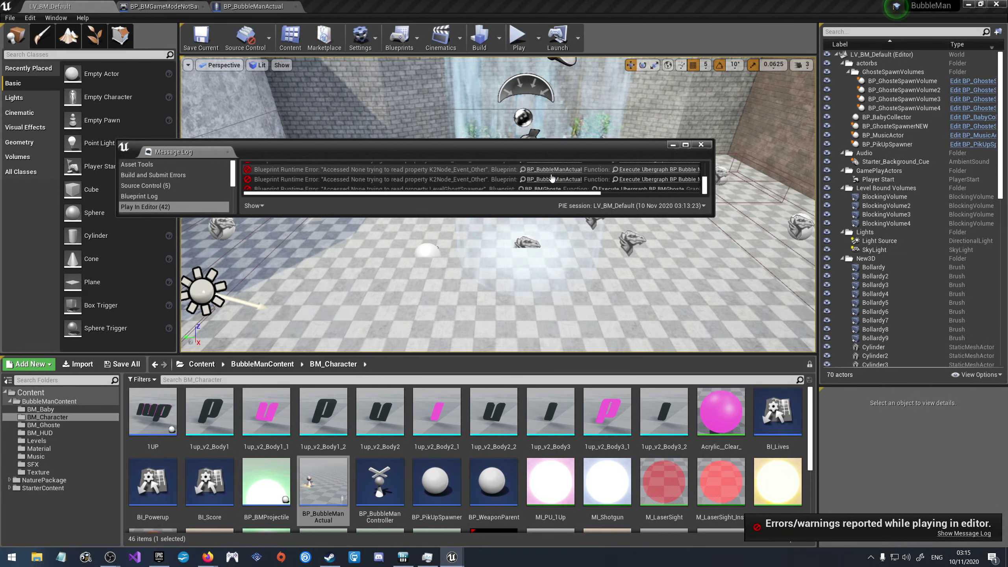
pyautogui.moveTo(527, 193)
pyautogui.mouseDown()
pyautogui.moveTo(401, 198)
pyautogui.moveTo(522, 198)
pyautogui.mouseUp()
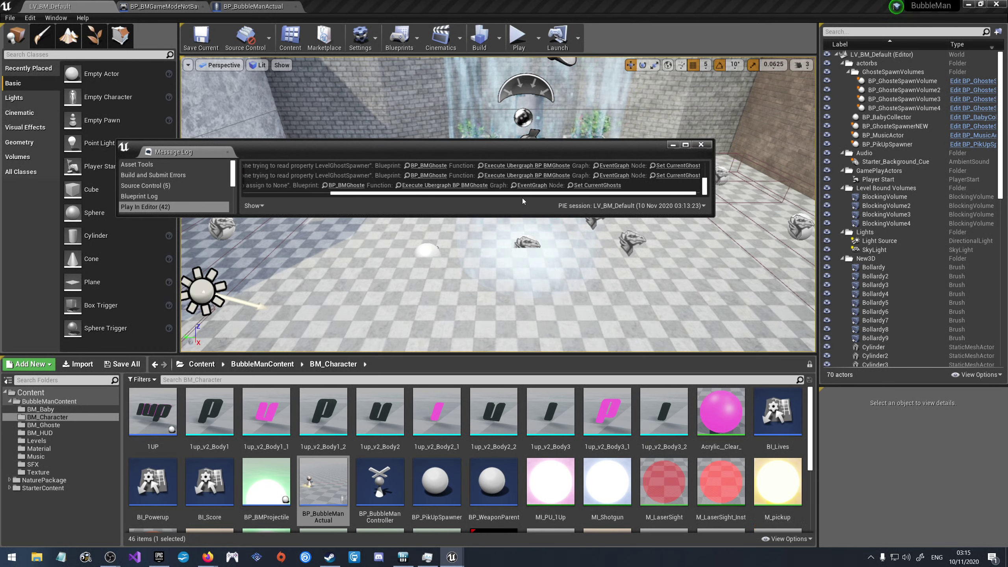
pyautogui.click(595, 185)
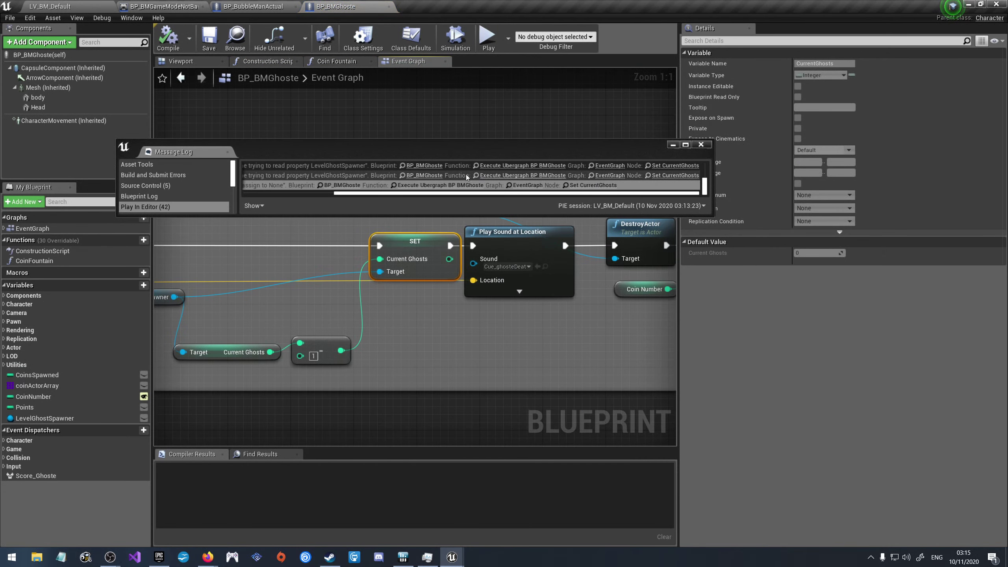
pyautogui.moveTo(389, 195); pyautogui.dragTo(280, 195)
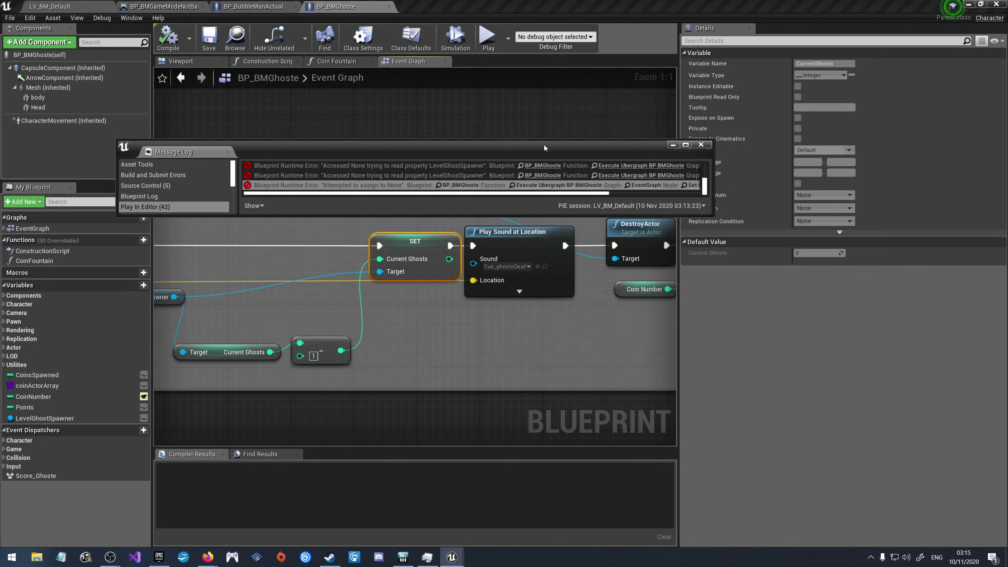
# Step: Dismiss the Message Log and move between the BP_BubbleManActual and BP_BMGhoste tabs
pyautogui.click(700, 145)
pyautogui.scroll(-5, 528, 337)
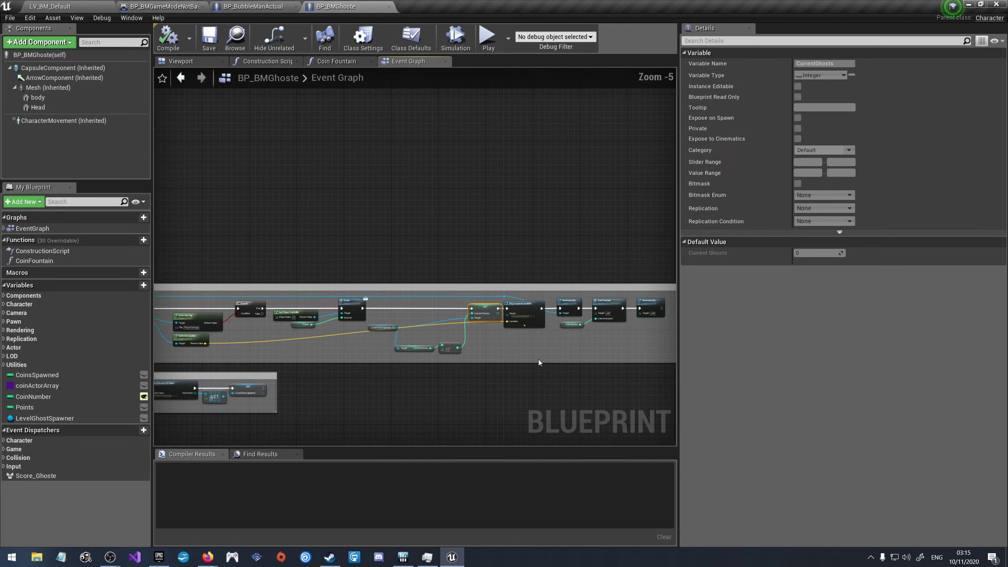
pyautogui.scroll(-4, 490, 377)
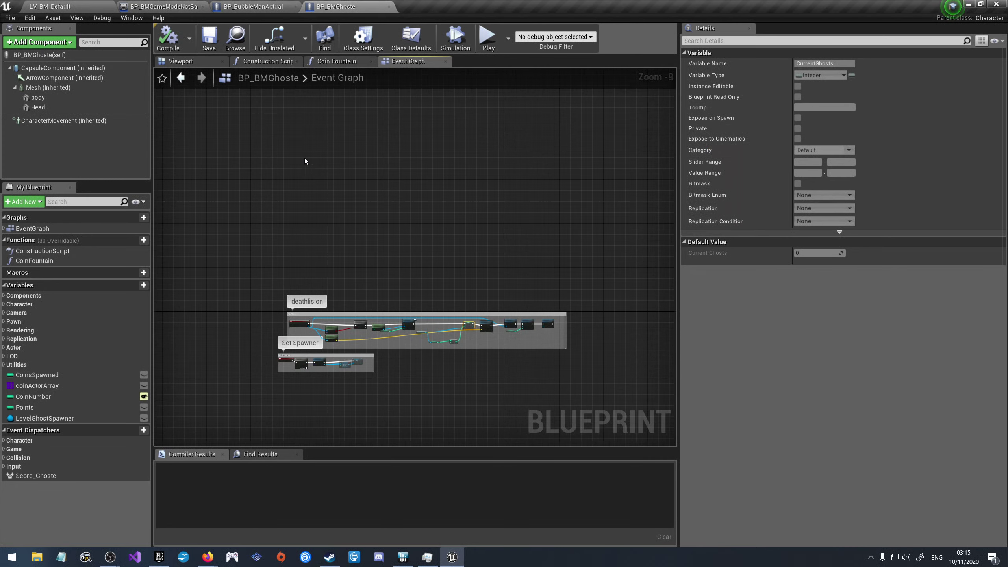
pyautogui.click(253, 7)
pyautogui.click(336, 6)
pyautogui.click(242, 4)
# Step: In LV_BM_Default's Content Browser, browse to BubbleManContent > BM_Ghoste and open BP_BMCoine
pyautogui.click(173, 6)
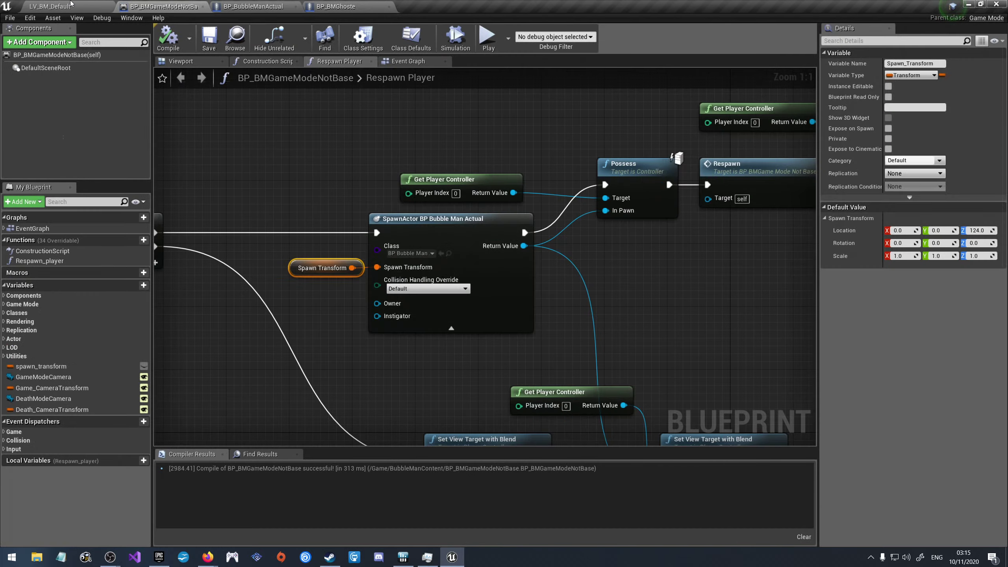
pyautogui.click(56, 7)
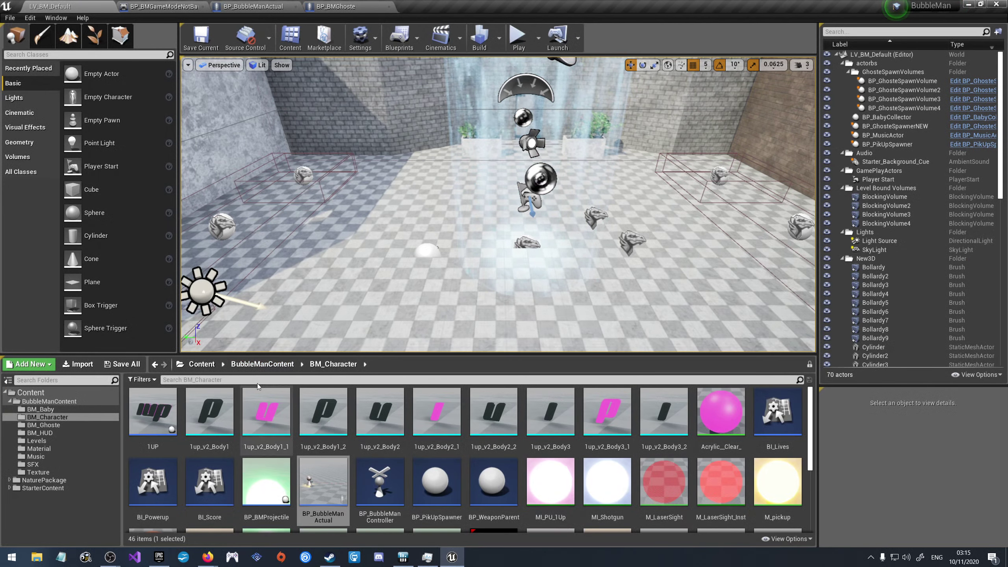
pyautogui.click(255, 368)
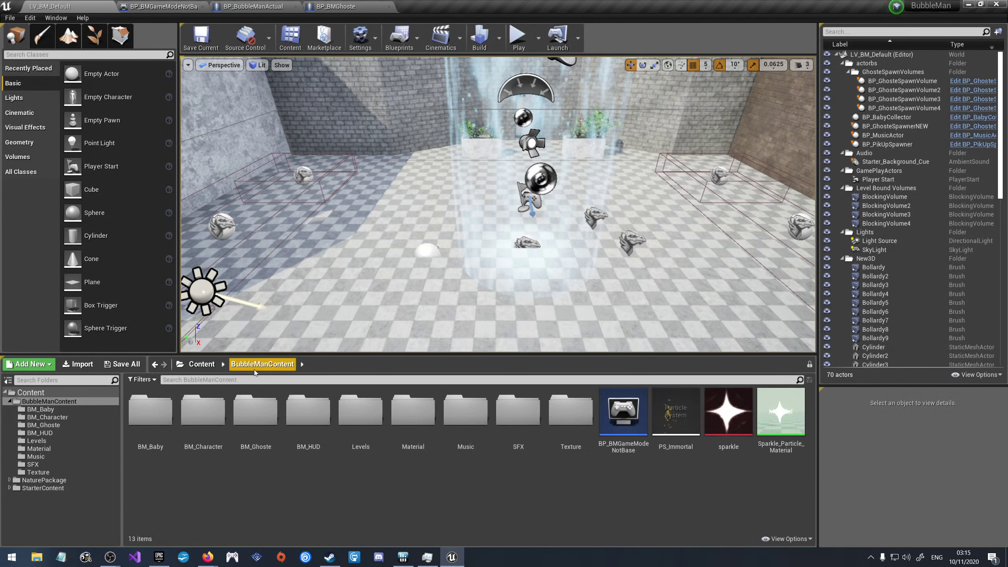
pyautogui.doubleClick(262, 417)
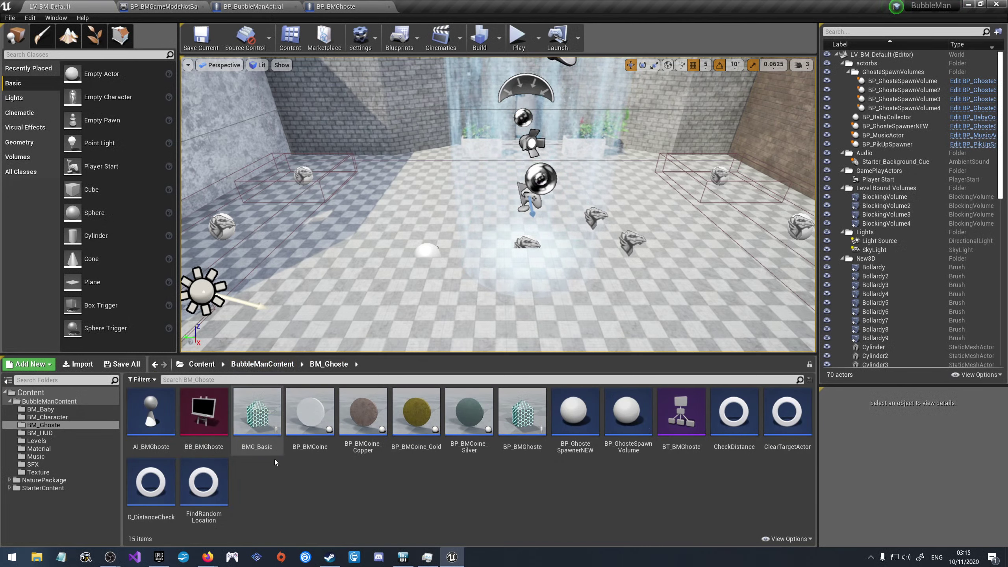
pyautogui.doubleClick(311, 417)
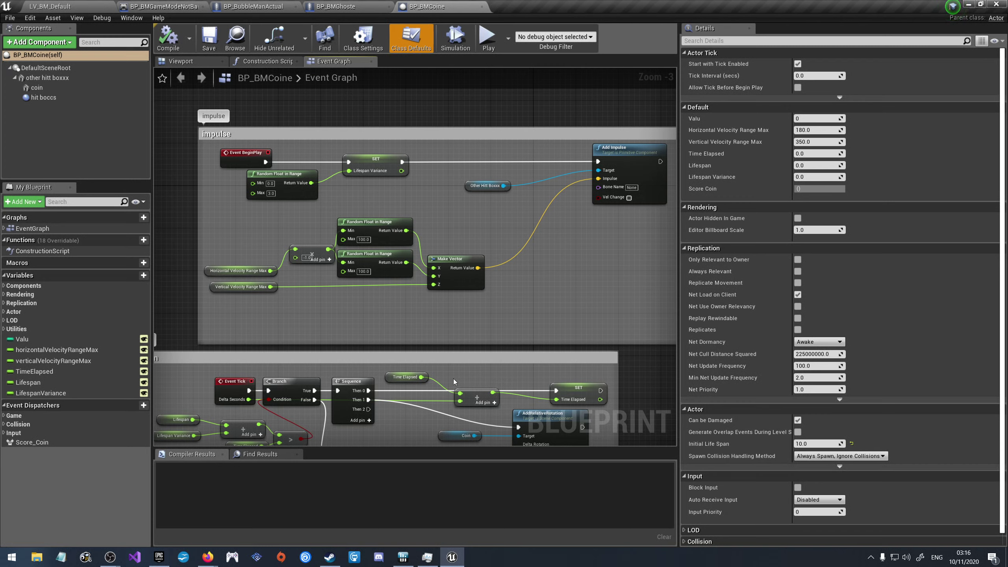
# Step: Close BP_BMCoine and return to the LV_BM_Default level editor
pyautogui.click(481, 6)
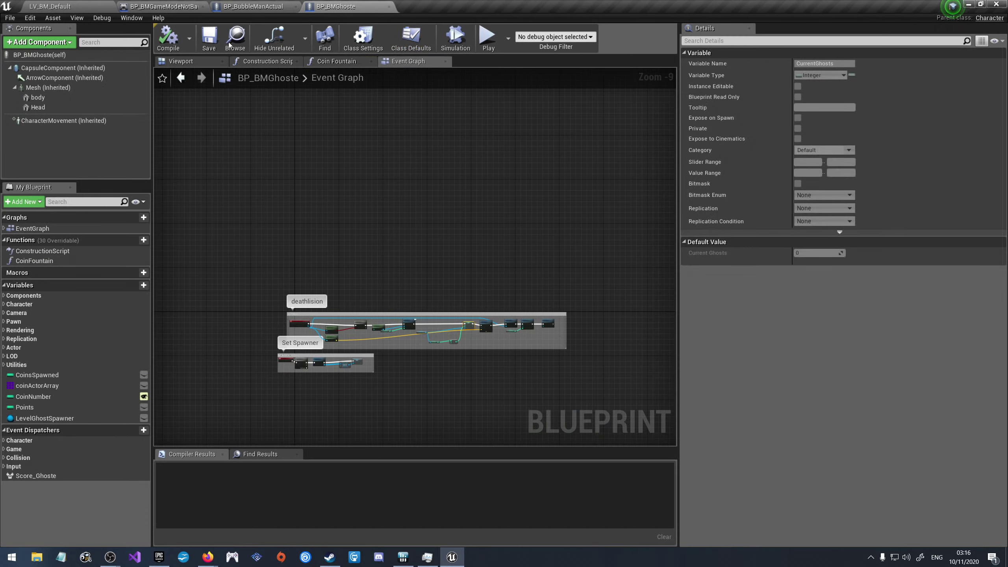
pyautogui.click(143, 4)
pyautogui.click(49, 6)
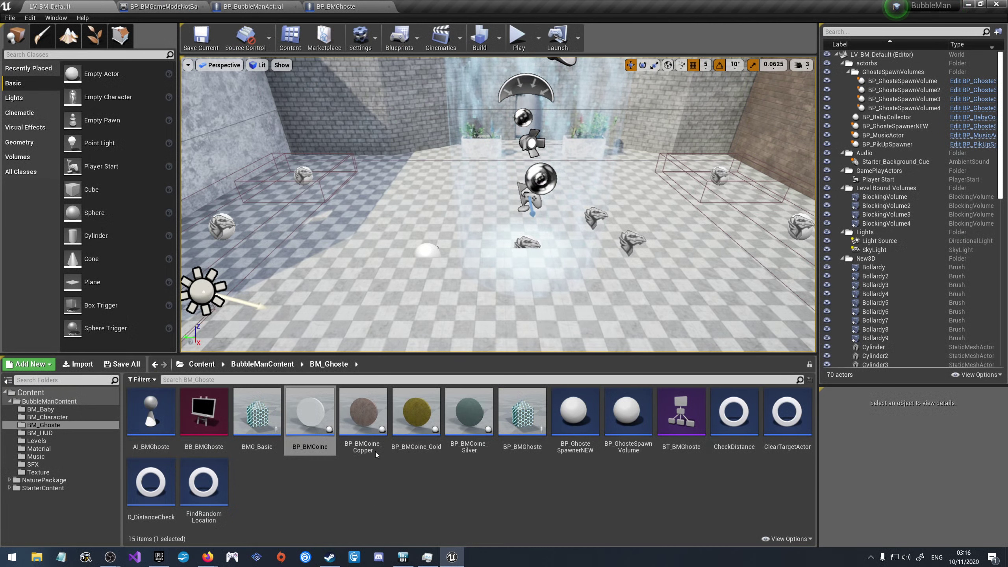
# Step: Open BP_BMCoine_Copper, then close the BP_BMGhoste, BP_BubbleManActual and BP_BMGameModeNotBase tabs
pyautogui.doubleClick(362, 421)
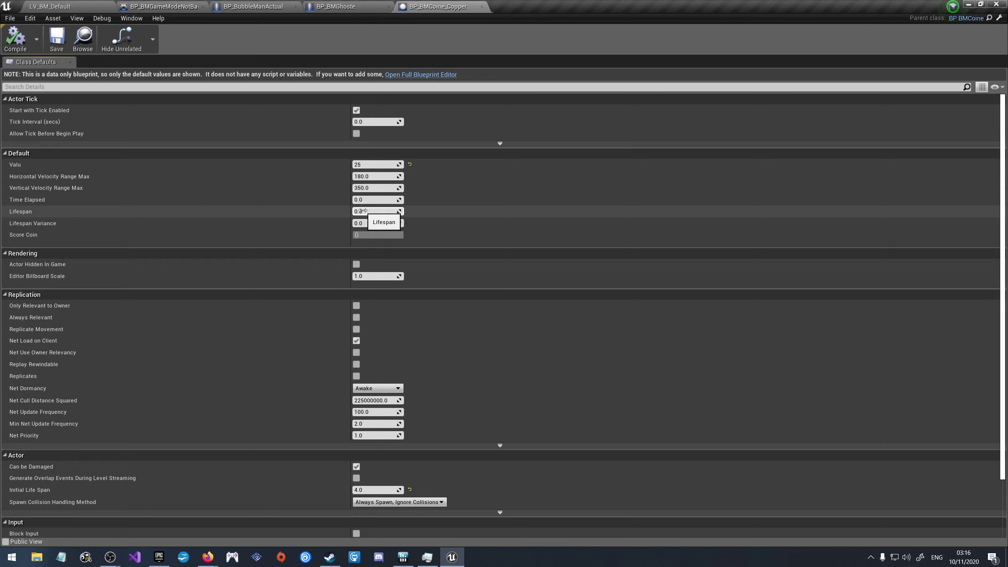
pyautogui.click(362, 211)
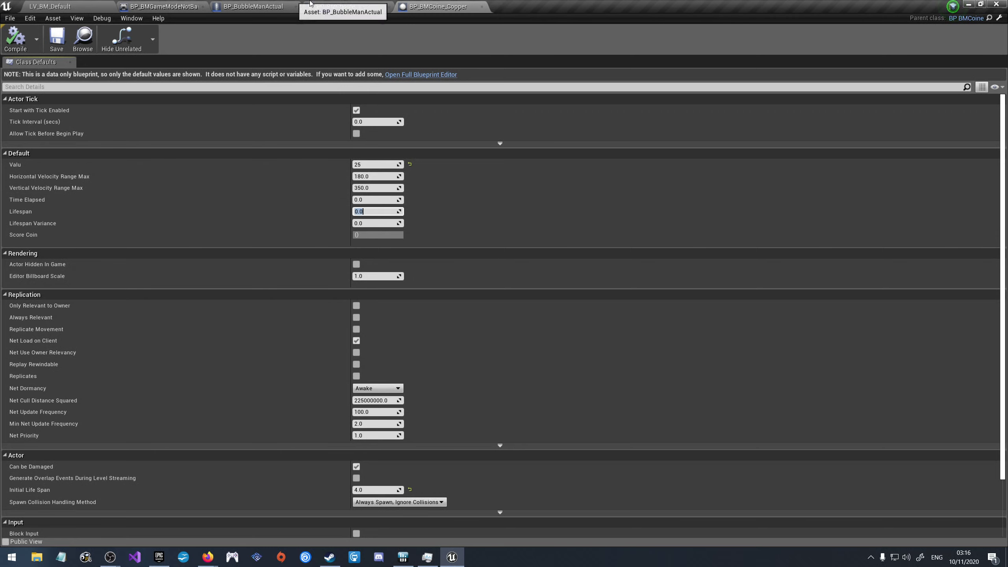
pyautogui.click(337, 6)
pyautogui.middleClick(349, 5)
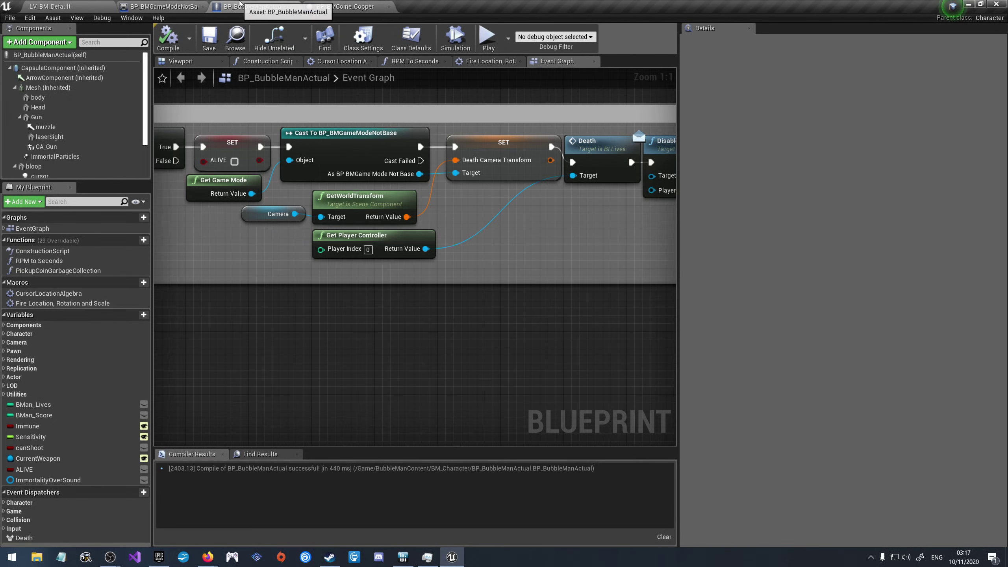
pyautogui.middleClick(233, 5)
pyautogui.middleClick(144, 6)
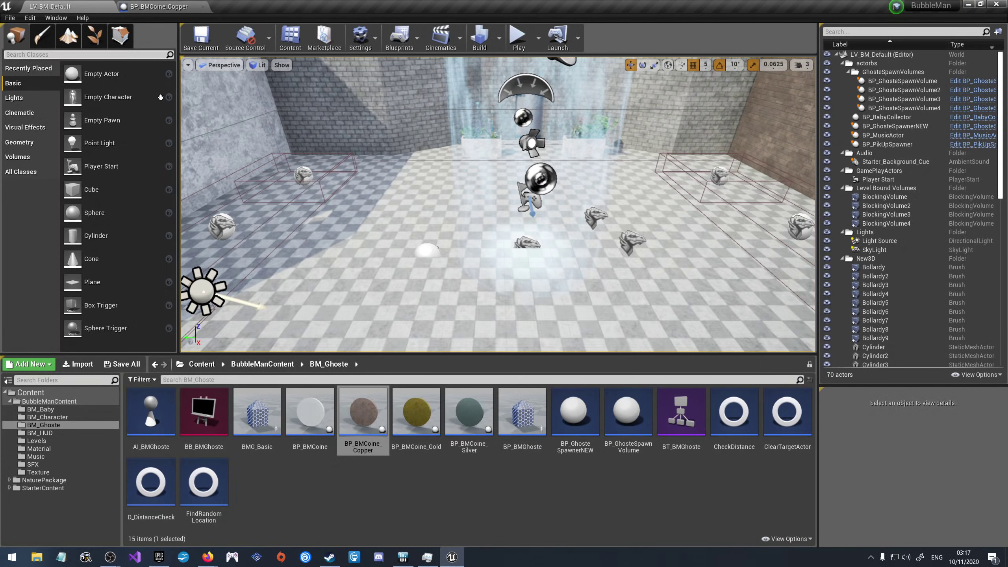
# Step: Open BP_BMCoine and select Lifespan, keeping replication None and category Default
pyautogui.doubleClick(310, 423)
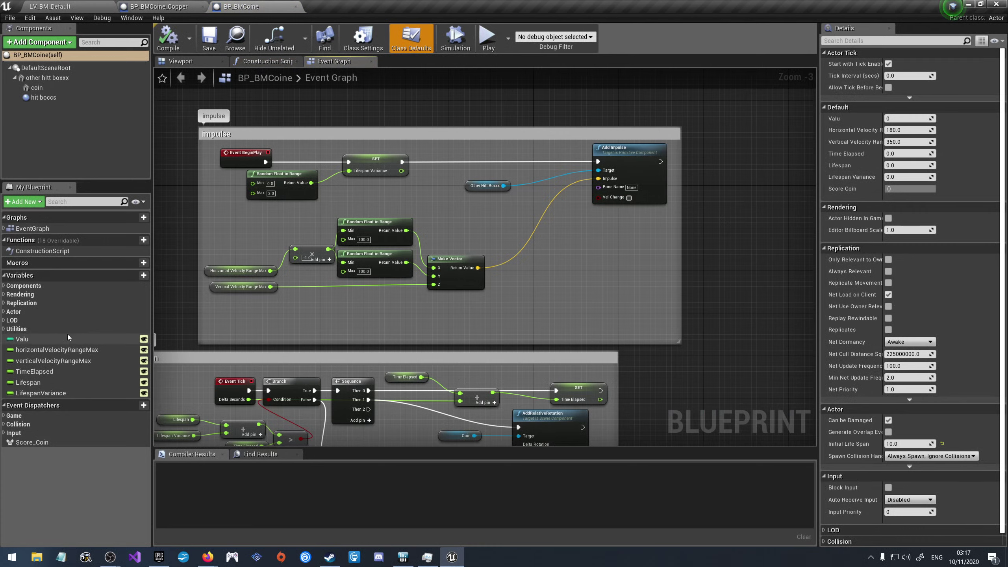
pyautogui.click(43, 383)
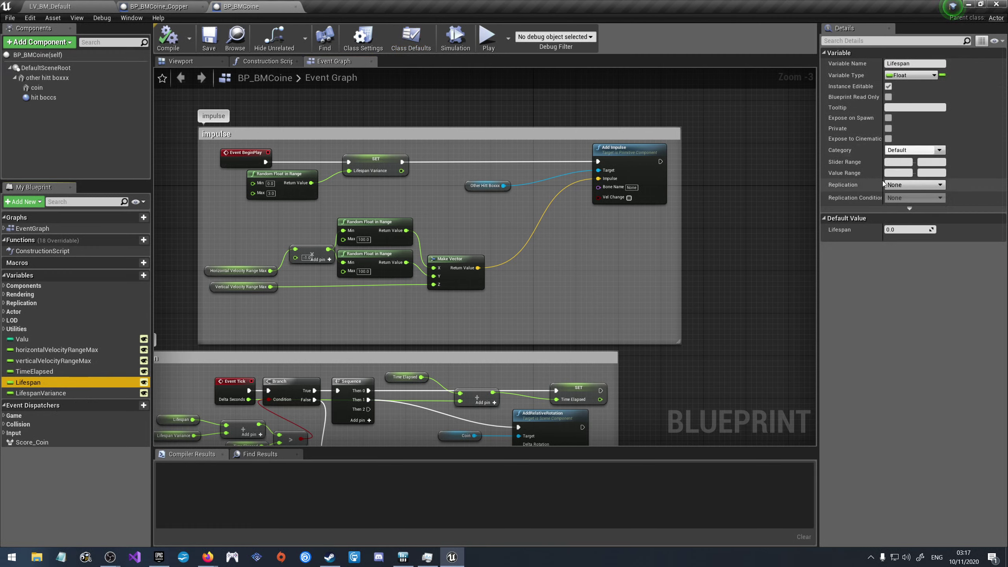
pyautogui.click(924, 185)
pyautogui.click(924, 187)
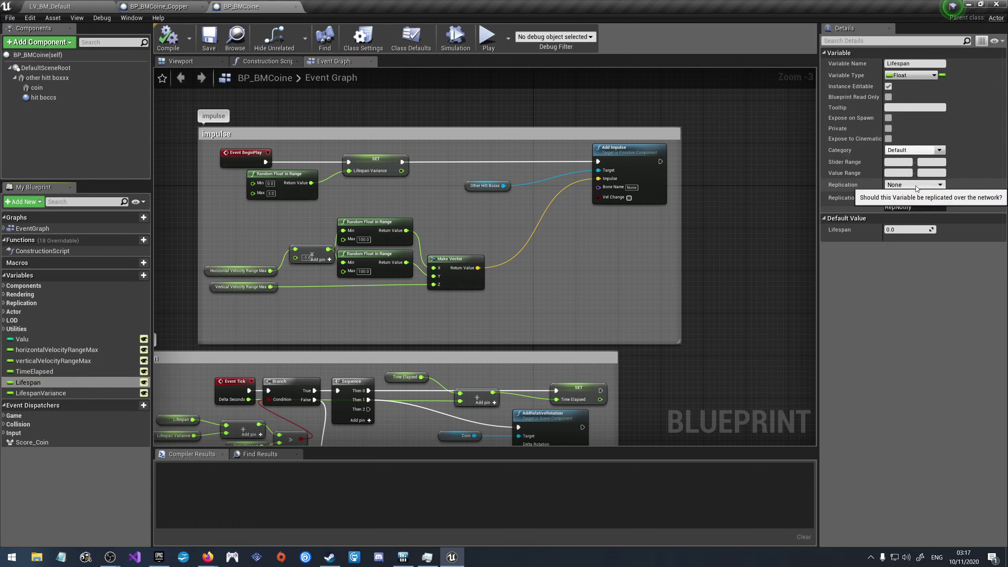
pyautogui.click(939, 150)
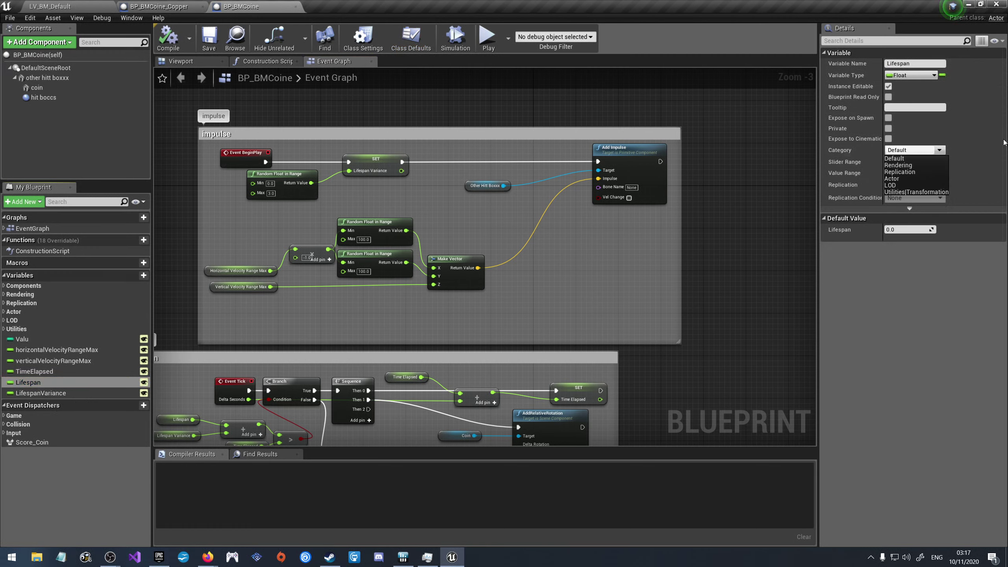
pyautogui.click(895, 159)
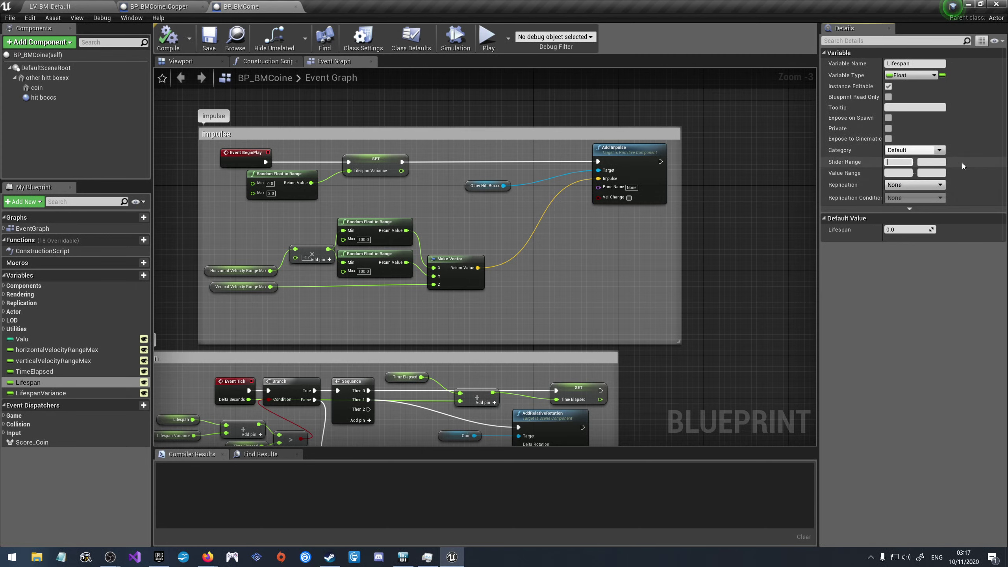
# Step: Set Lifespan's Slider Range to 0–100 and Value Range to 0–25
pyautogui.write('0')
pyautogui.press('Return')
pyautogui.press('BackSpace')
pyautogui.press('BackSpace')
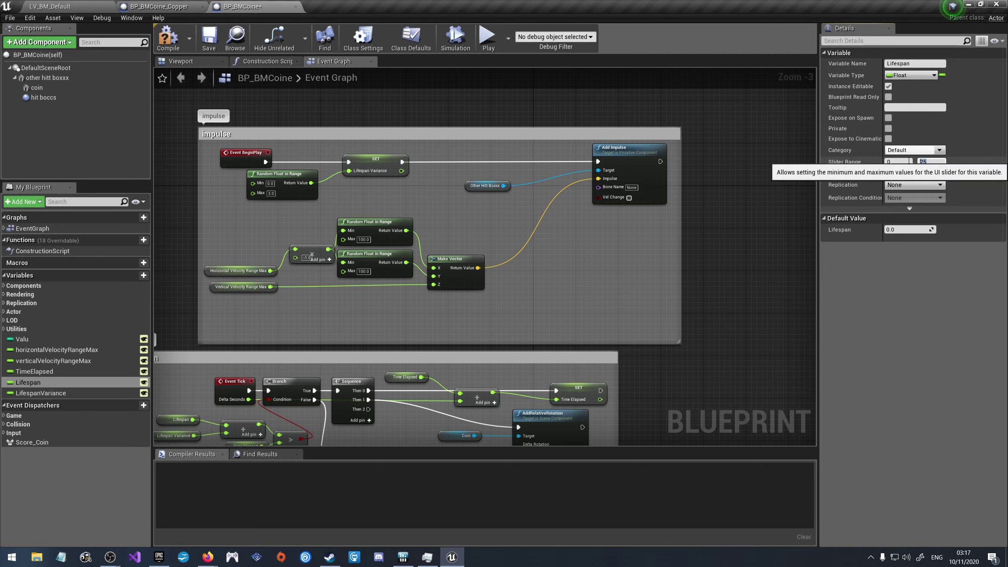
pyautogui.write('1')
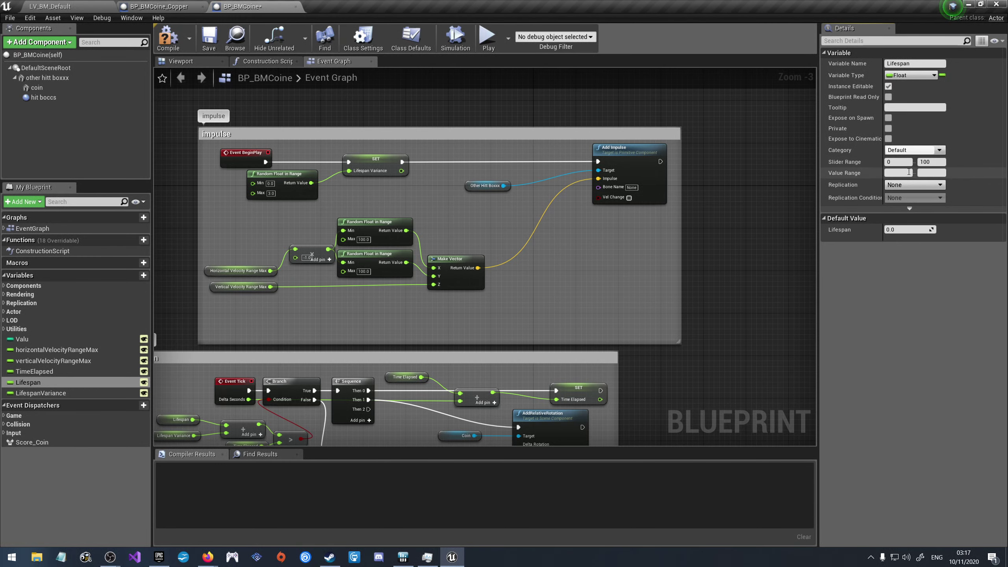
pyautogui.write('0')
pyautogui.click(924, 172)
pyautogui.write('25')
pyautogui.press('Return')
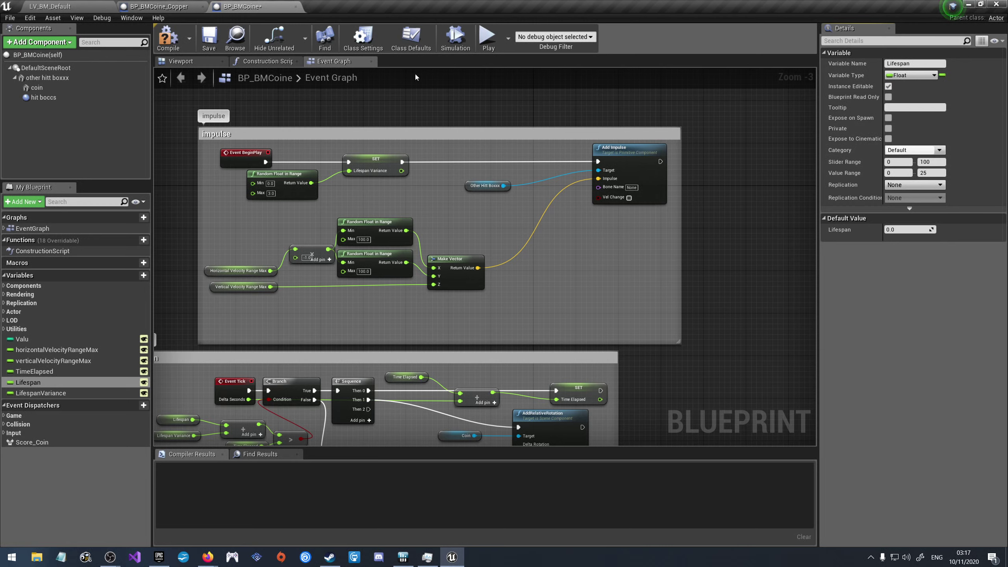
# Step: Compile BP_BMCoine, briefly switching to the Steam window and back
pyautogui.click(167, 37)
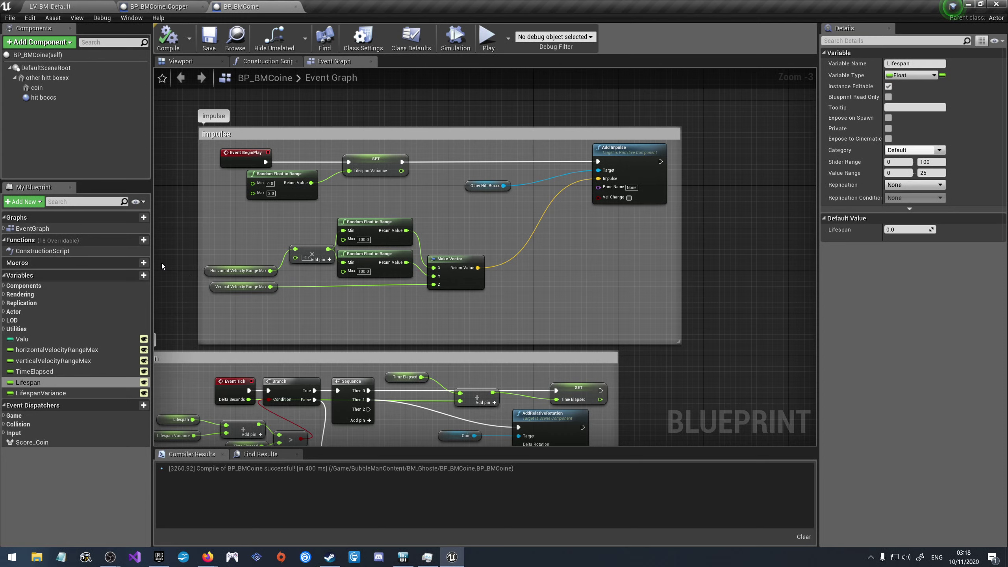
pyautogui.click(330, 558)
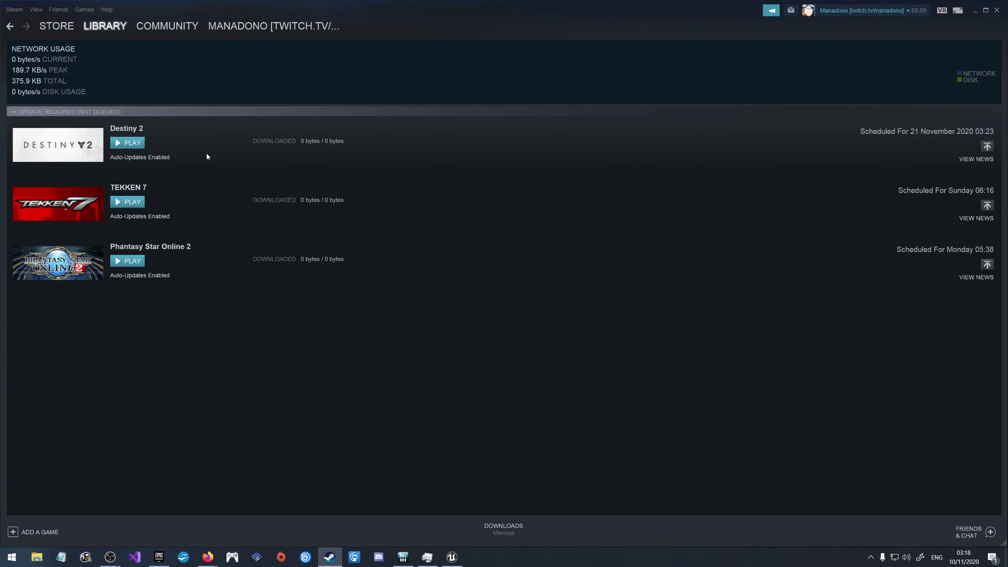
pyautogui.click(451, 558)
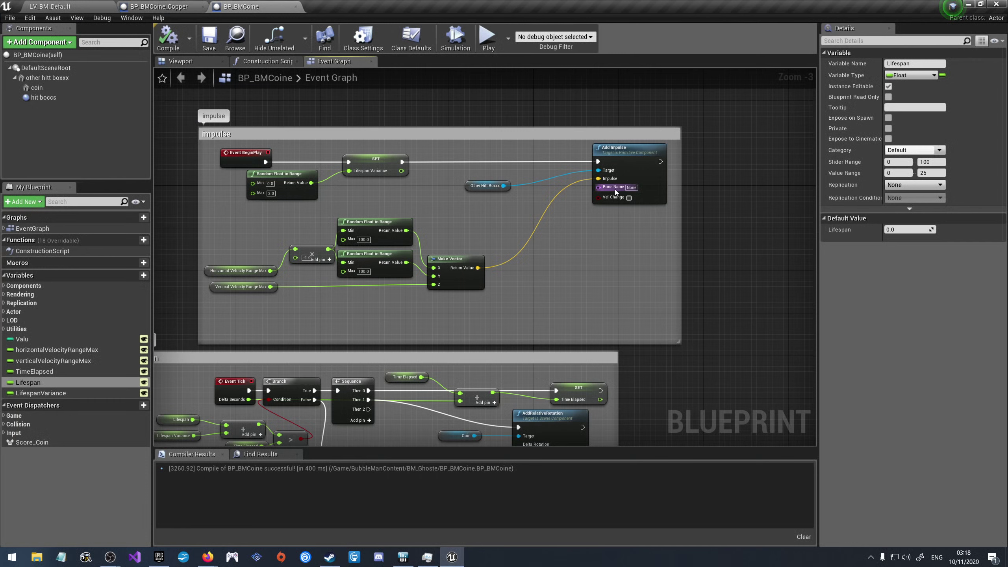
pyautogui.moveTo(613, 192)
# Step: Zoom around BP_BMCoine's Event Graph, then show BP_BMCoine_Copper's inherited Lifespan defaults of 0.0
pyautogui.scroll(-6, 371, 288)
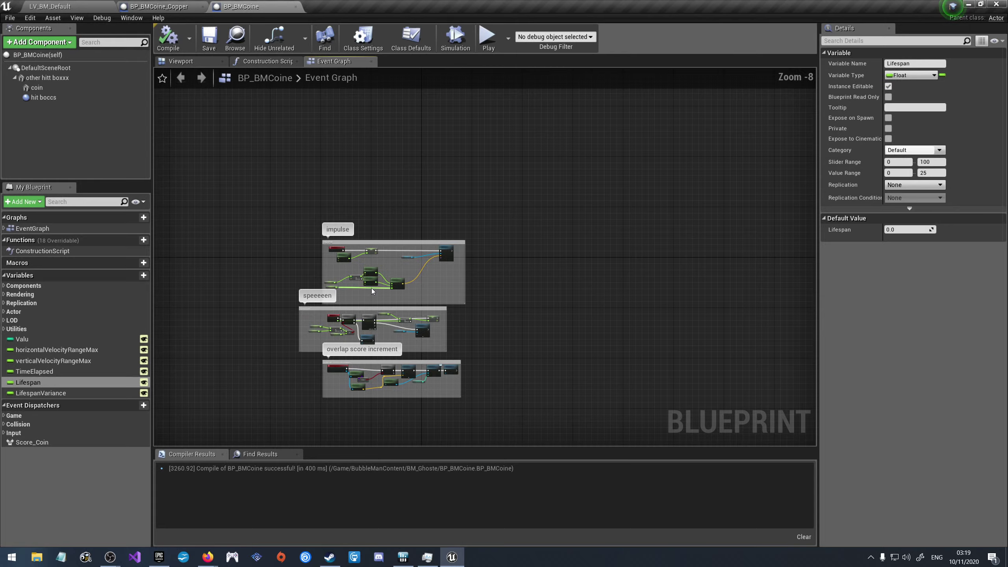
pyautogui.scroll(7, 342, 359)
pyautogui.scroll(-5, 341, 359)
pyautogui.scroll(4, 384, 299)
pyautogui.scroll(-4, 504, 175)
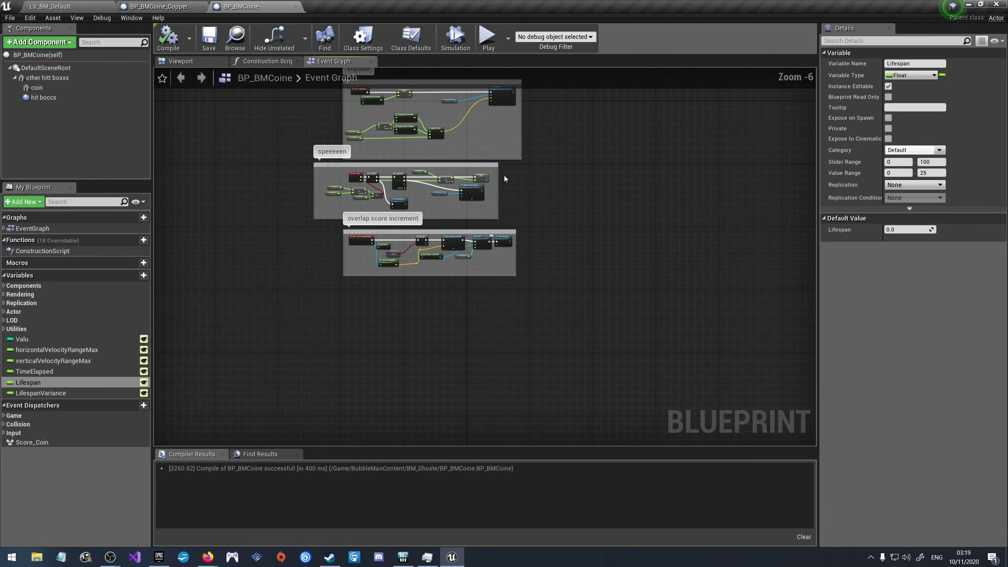
pyautogui.scroll(-1, 471, 305)
pyautogui.scroll(1, 471, 306)
pyautogui.scroll(2, 393, 262)
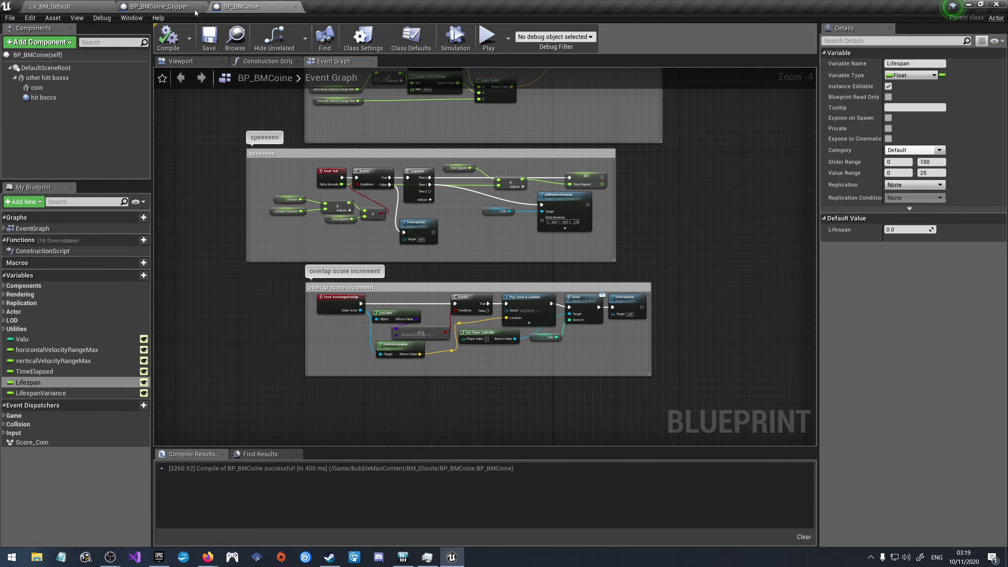
pyautogui.click(159, 6)
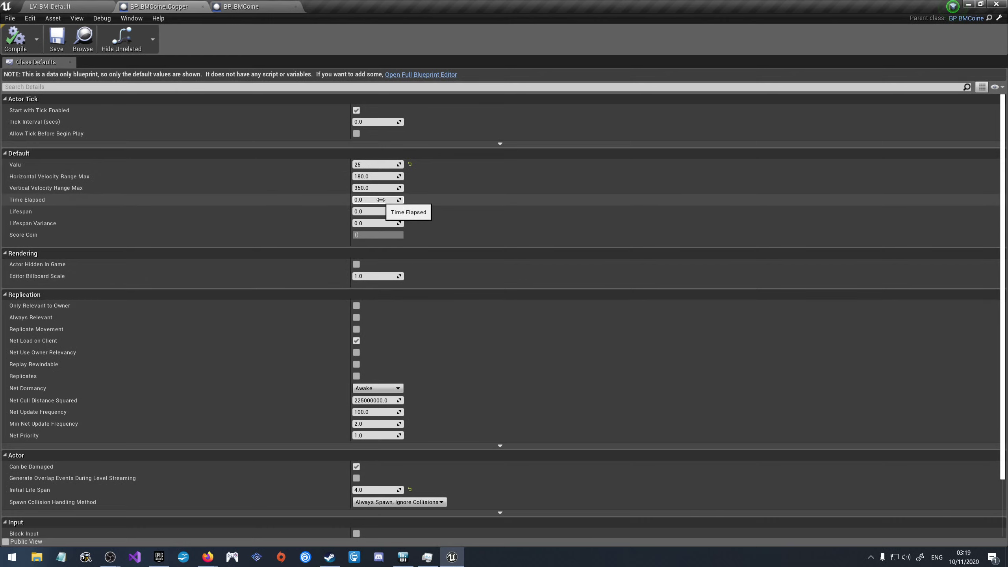
# Step: Close BP_BMCoine_Copper and reopen it from the LV_BM_Default Content Browser
pyautogui.click(203, 6)
pyautogui.click(83, 8)
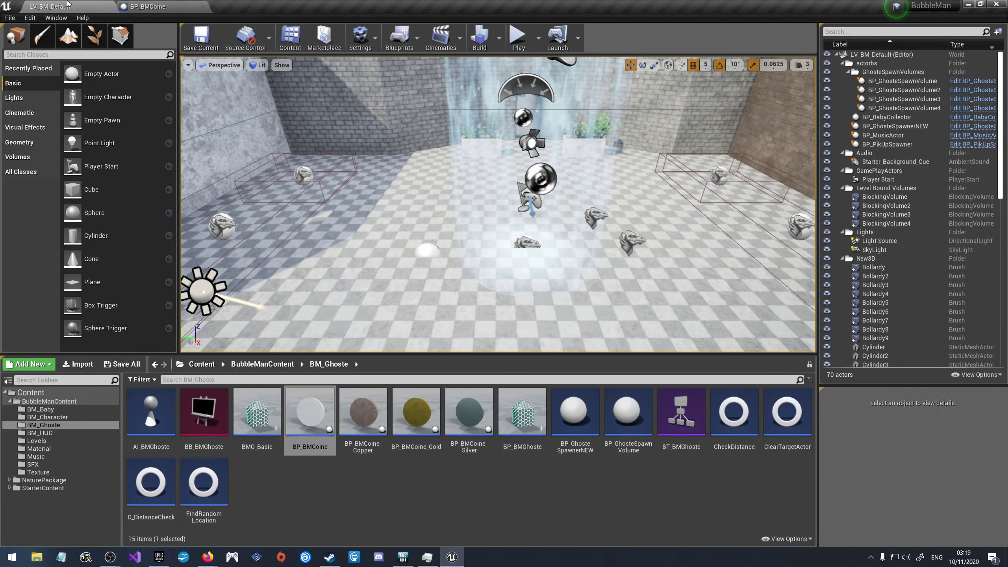
pyautogui.doubleClick(362, 413)
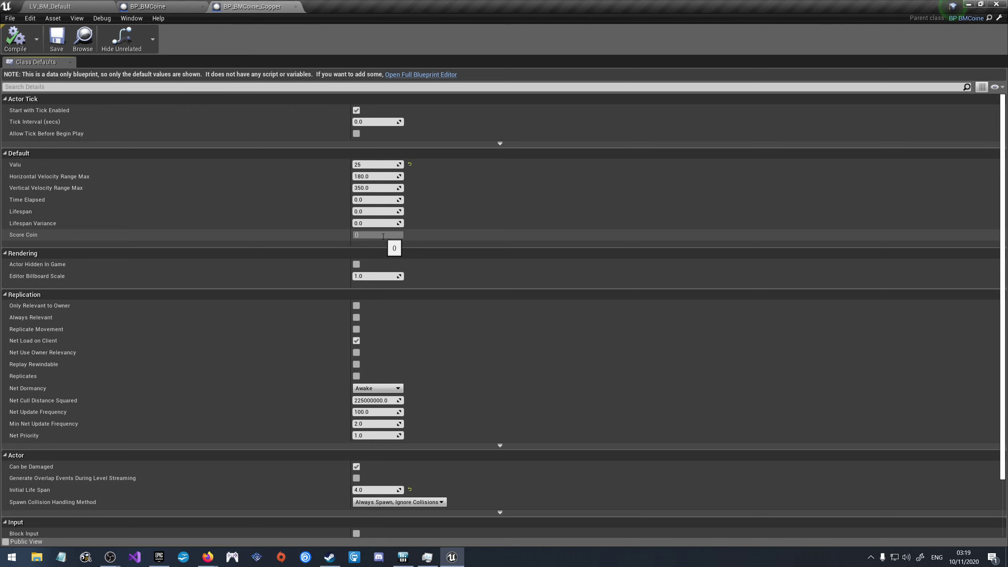
pyautogui.click(148, 6)
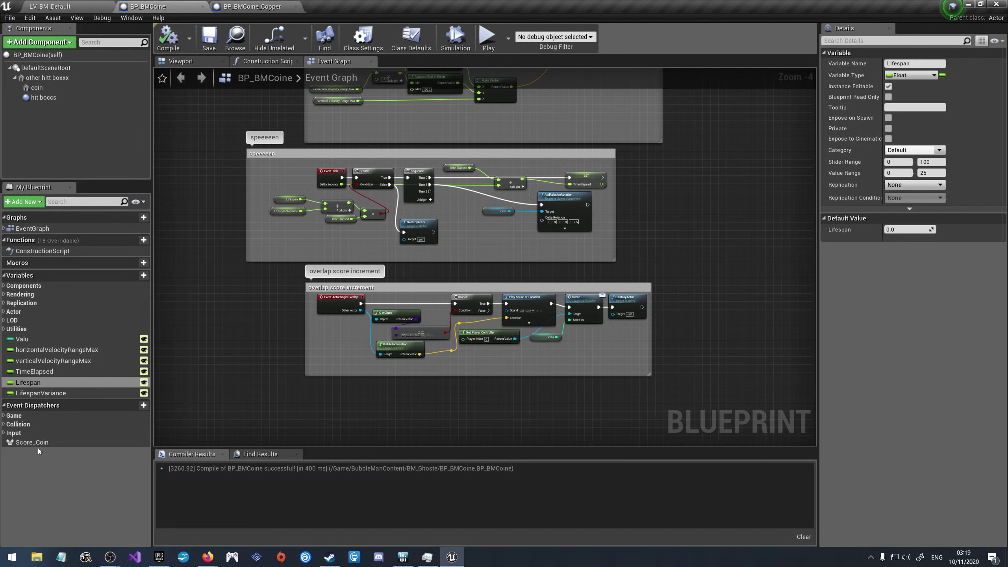
pyautogui.click(230, 6)
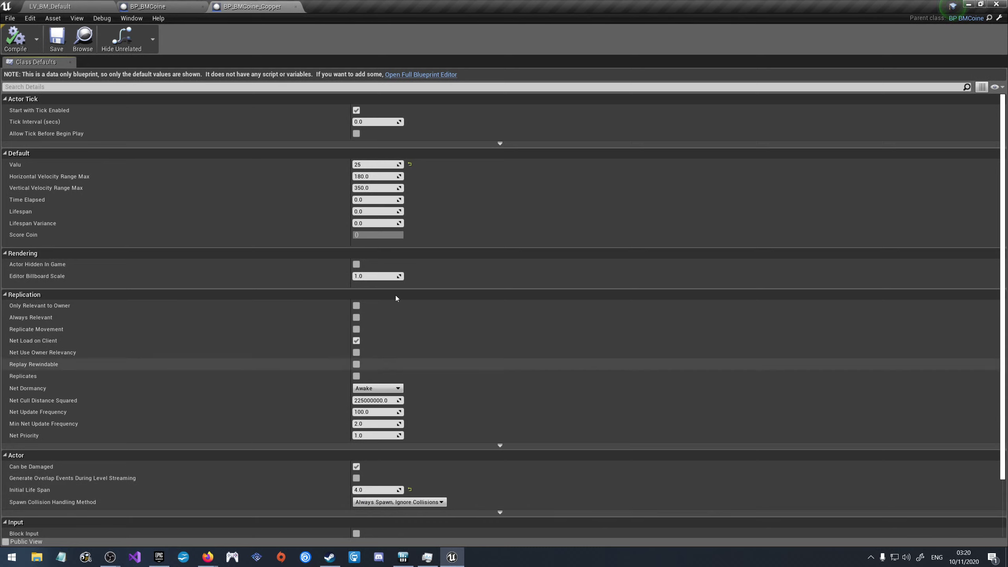
# Step: Compare BP_BMCoine_Copper's class defaults against BP_BMCoine's Event Graph
pyautogui.click(174, 4)
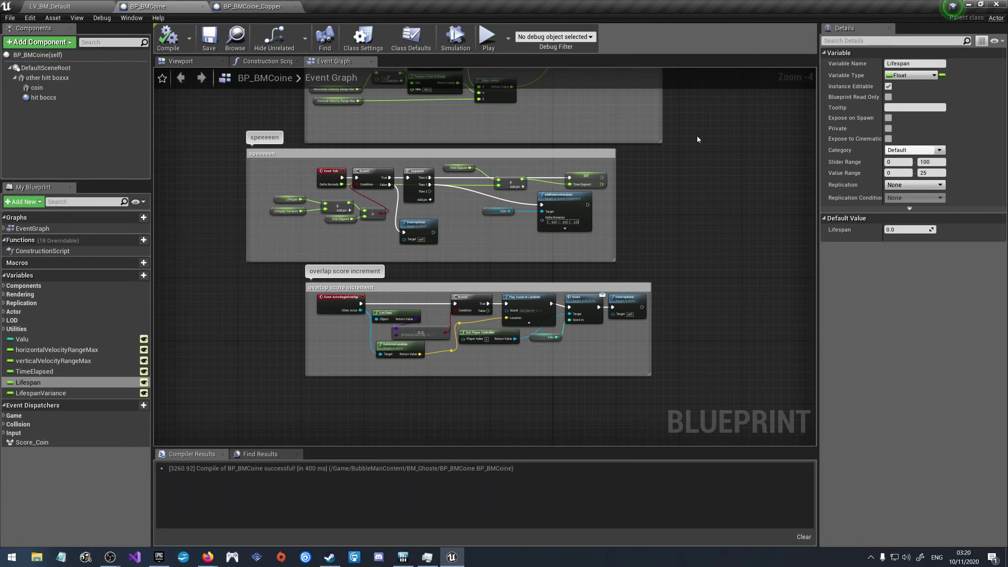
pyautogui.click(254, 6)
pyautogui.click(159, 6)
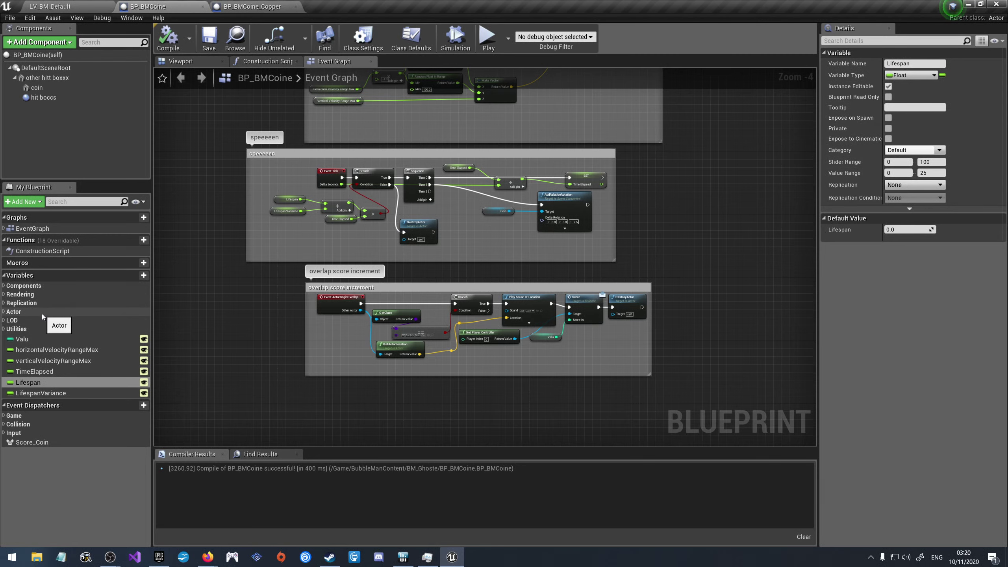
pyautogui.scroll(4, 276, 211)
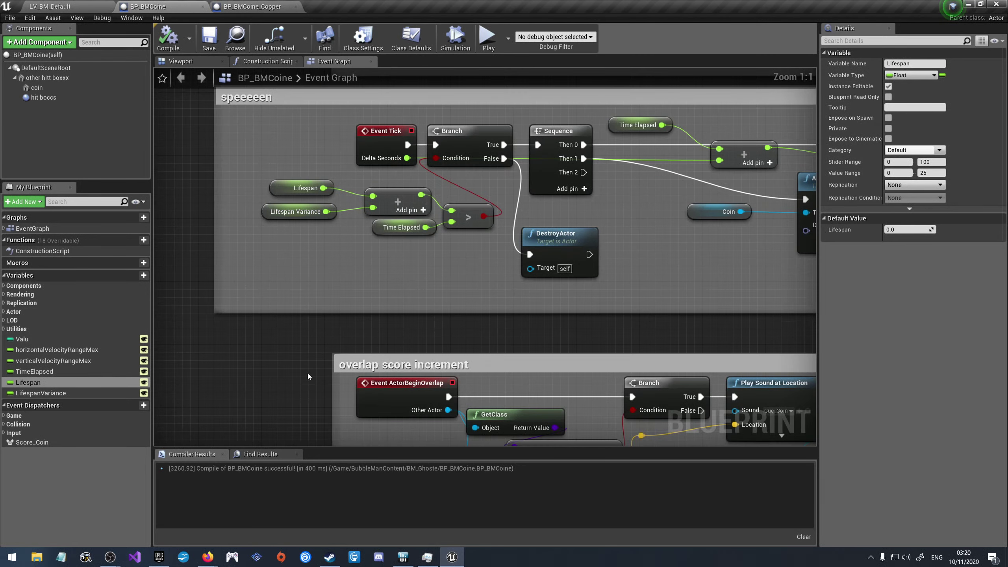
pyautogui.scroll(-2, 386, 285)
pyautogui.scroll(2, 263, 254)
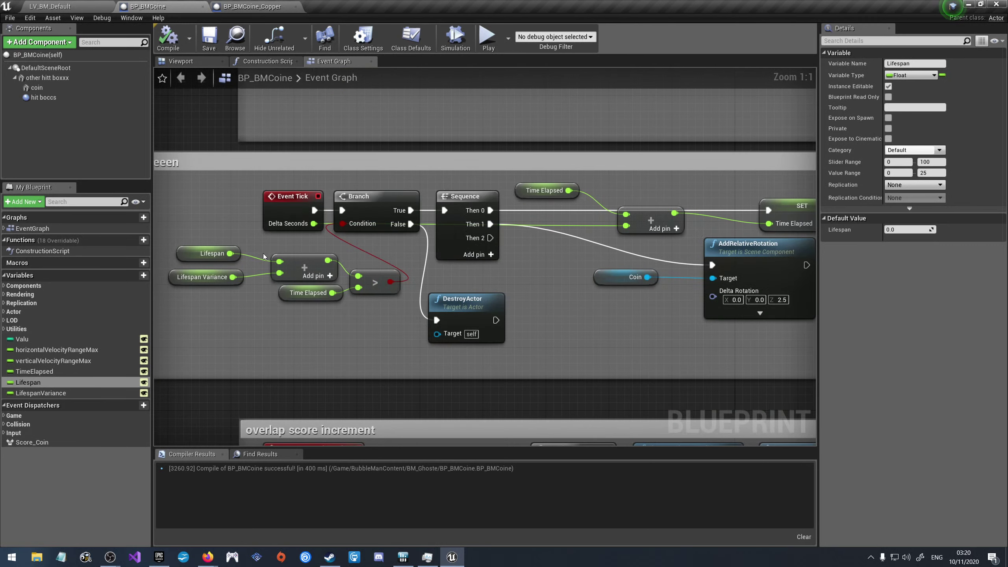
pyautogui.click(250, 6)
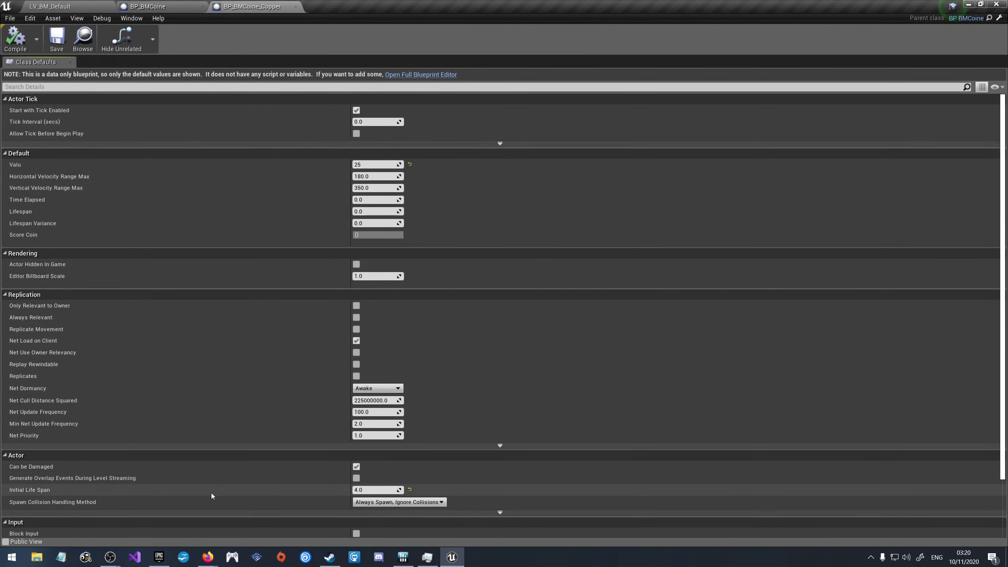
# Step: Show BP_BMCoine's class defaults: Lifespan 0.0, Lifespan Variance 0.0, Initial Life Span 10.0
pyautogui.moveTo(32, 491)
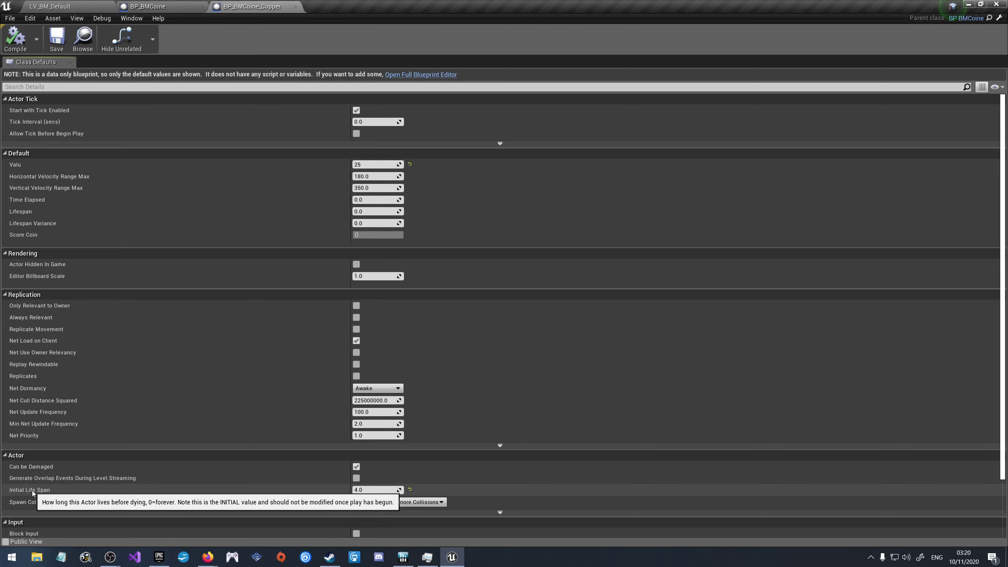
pyautogui.click(163, 6)
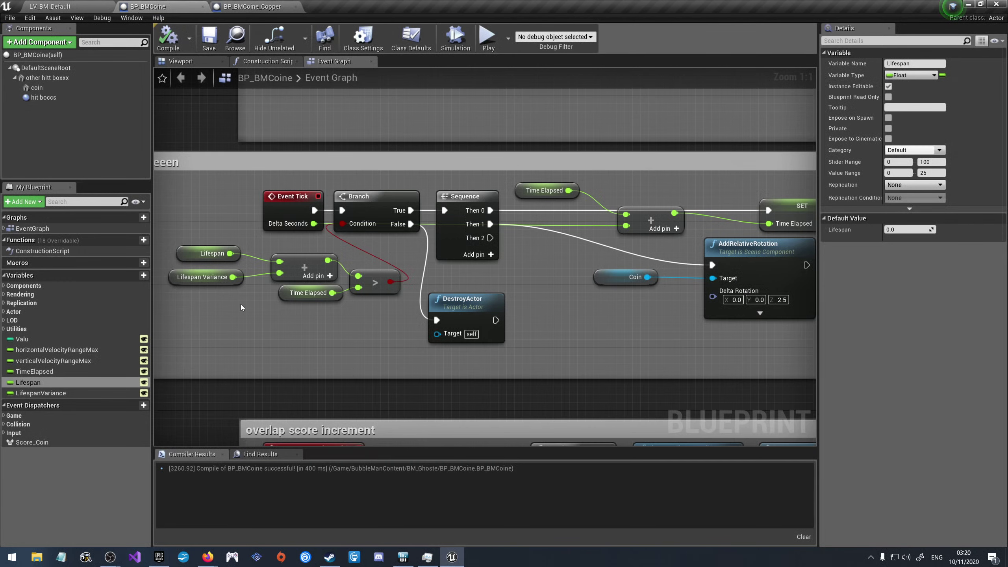
pyautogui.click(252, 6)
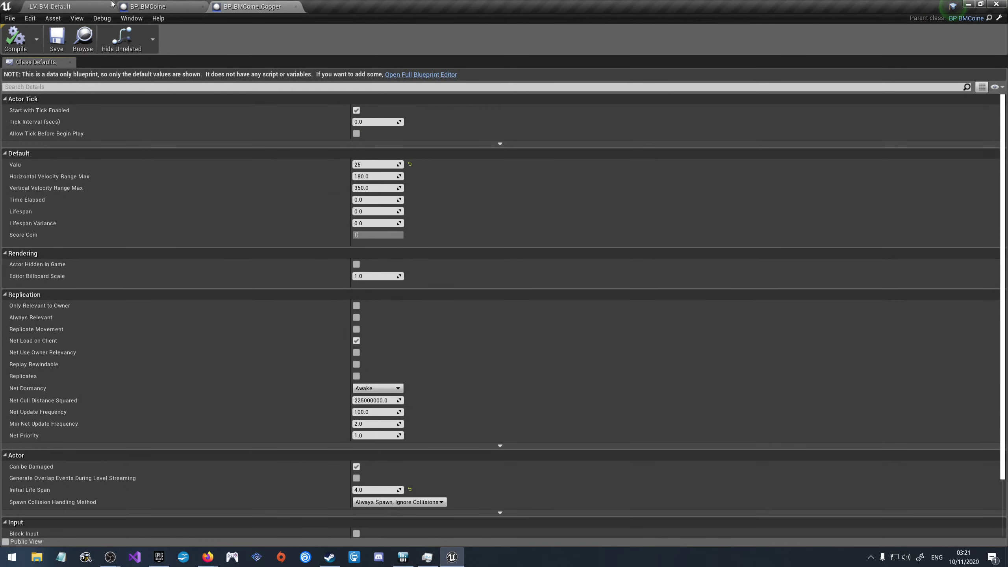
pyautogui.click(147, 7)
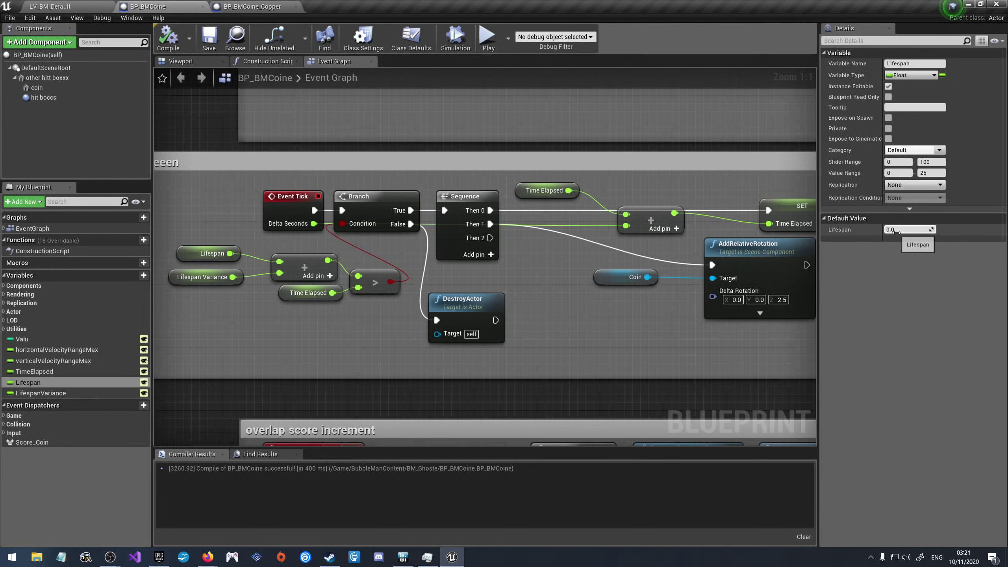
pyautogui.click(74, 55)
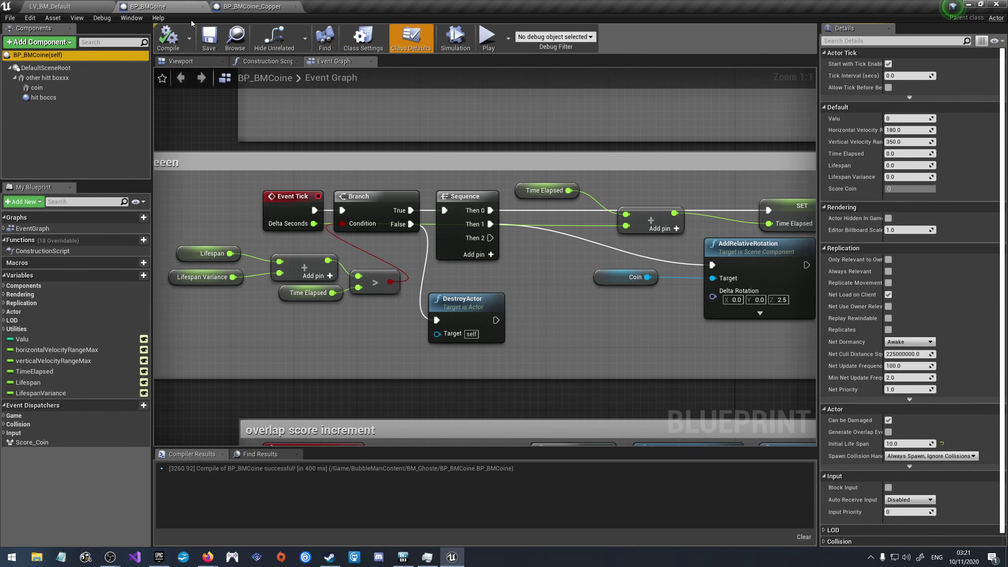
# Step: Set the Copper coin's Initial Life Span to 10 and compile and save it
pyautogui.click(238, 7)
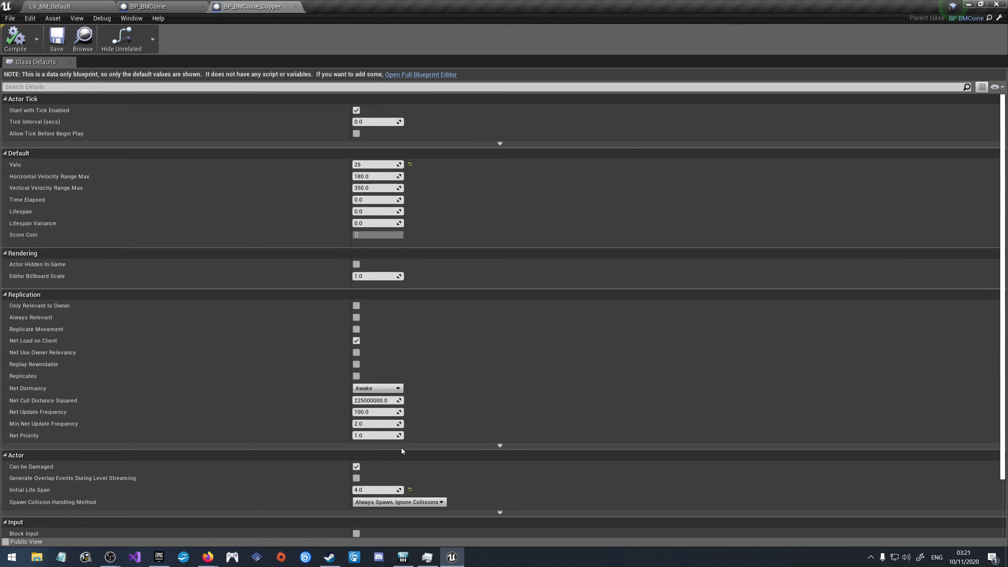
pyautogui.click(365, 489)
pyautogui.write('10')
pyautogui.press('Return')
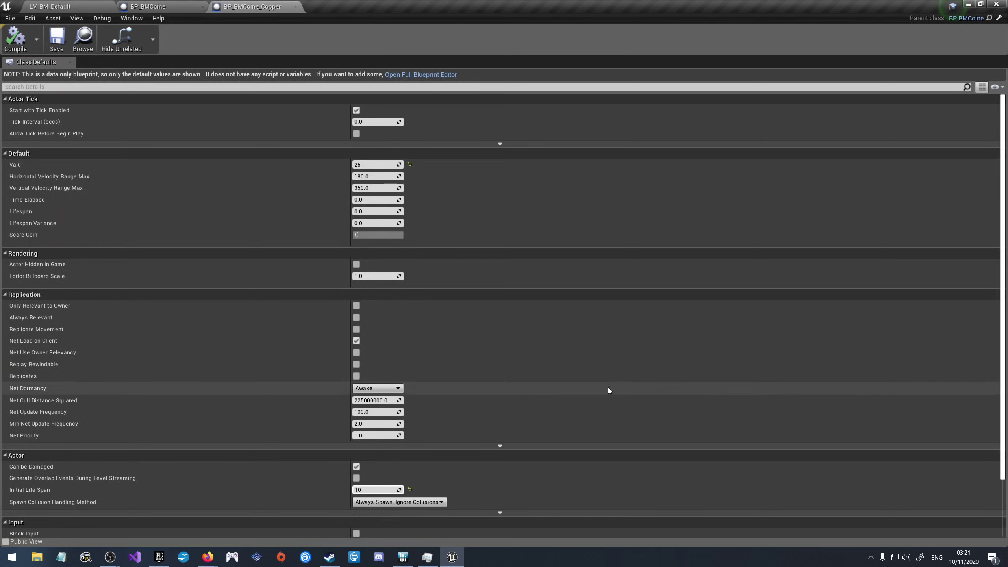
pyautogui.click(57, 38)
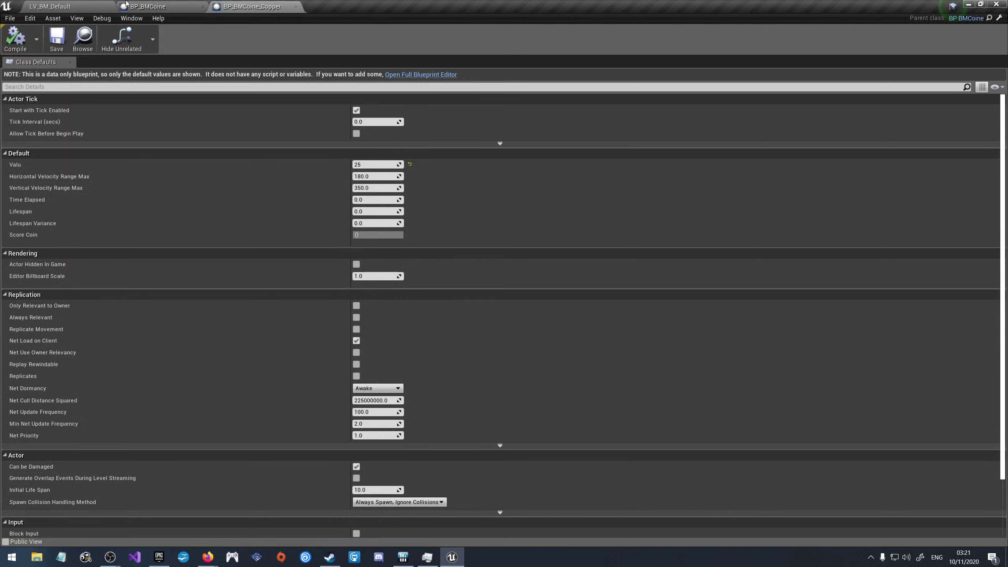
# Step: Open BP_BMCoine_Gold, set its Initial Life Span to 10, and compile and save it
pyautogui.click(71, 7)
pyautogui.doubleClick(414, 419)
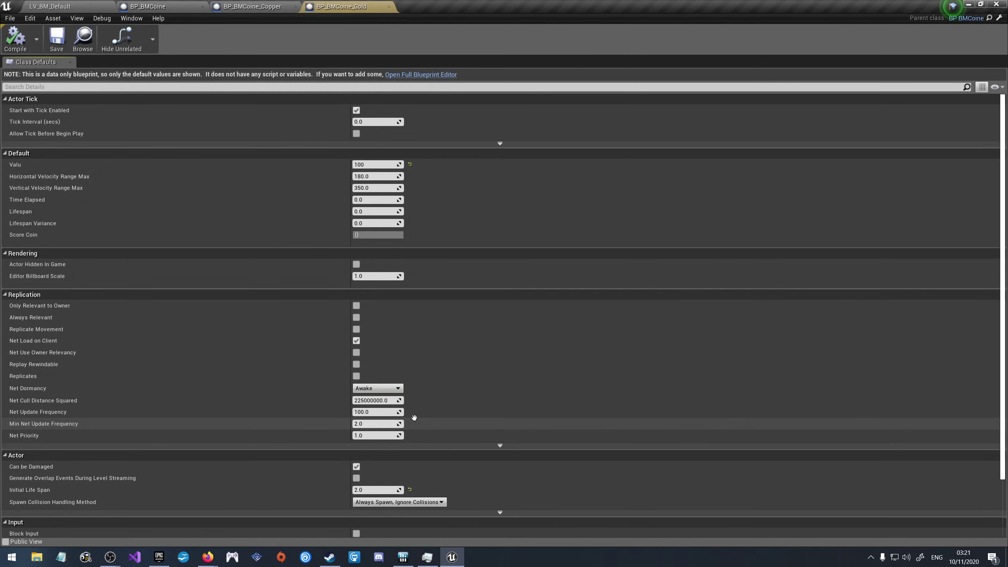
pyautogui.click(368, 491)
pyautogui.write('10')
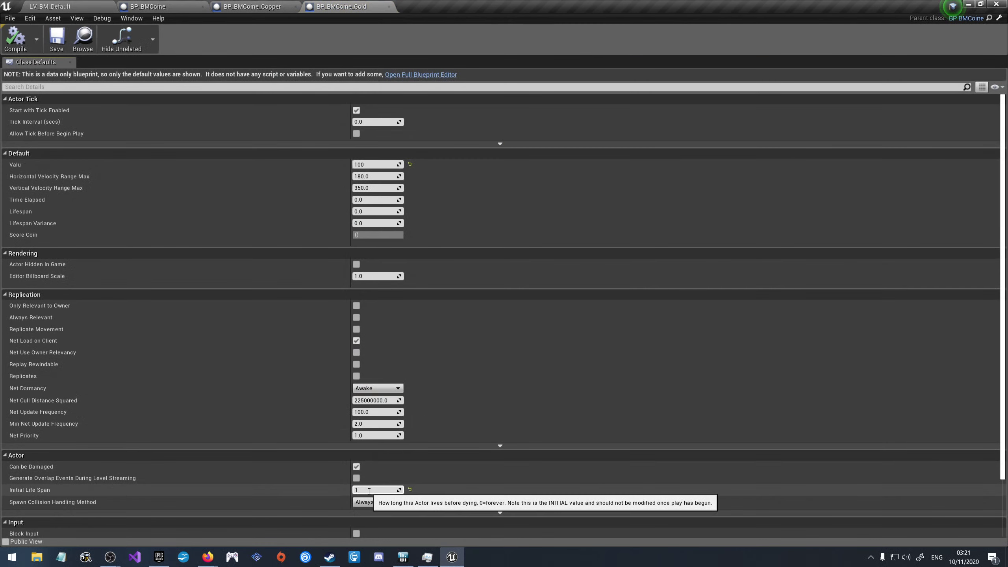
pyautogui.press('Return')
pyautogui.click(50, 34)
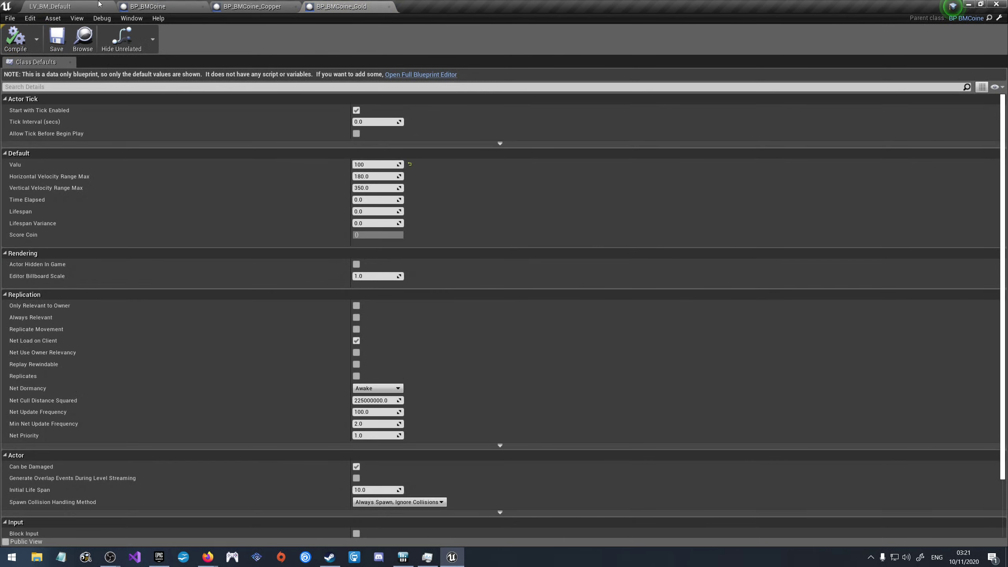
# Step: Open BP_BMCoine_Silver, set its Initial Life Span to 10, then compile and save it
pyautogui.click(148, 6)
pyautogui.click(59, 7)
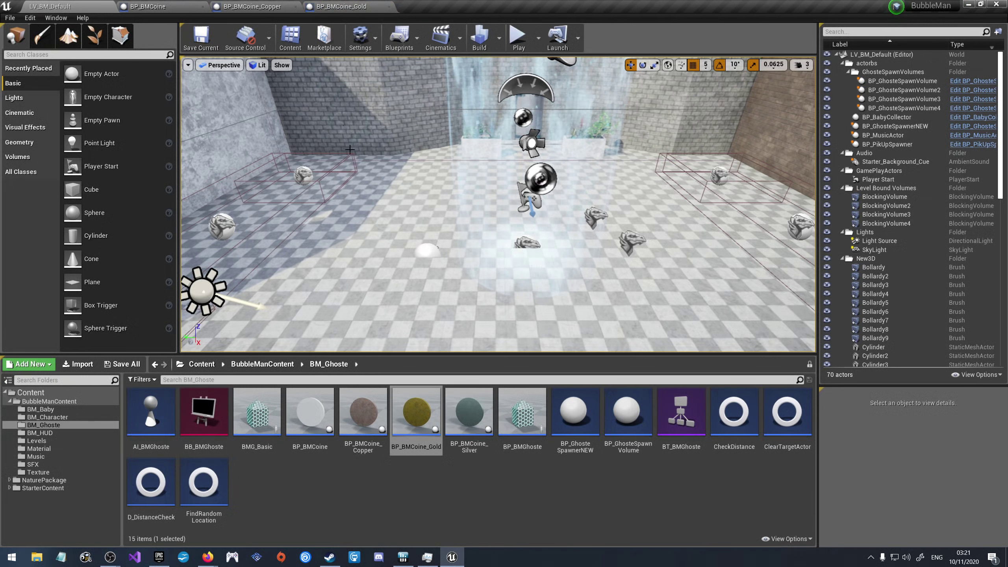
pyautogui.doubleClick(472, 417)
pyautogui.click(367, 489)
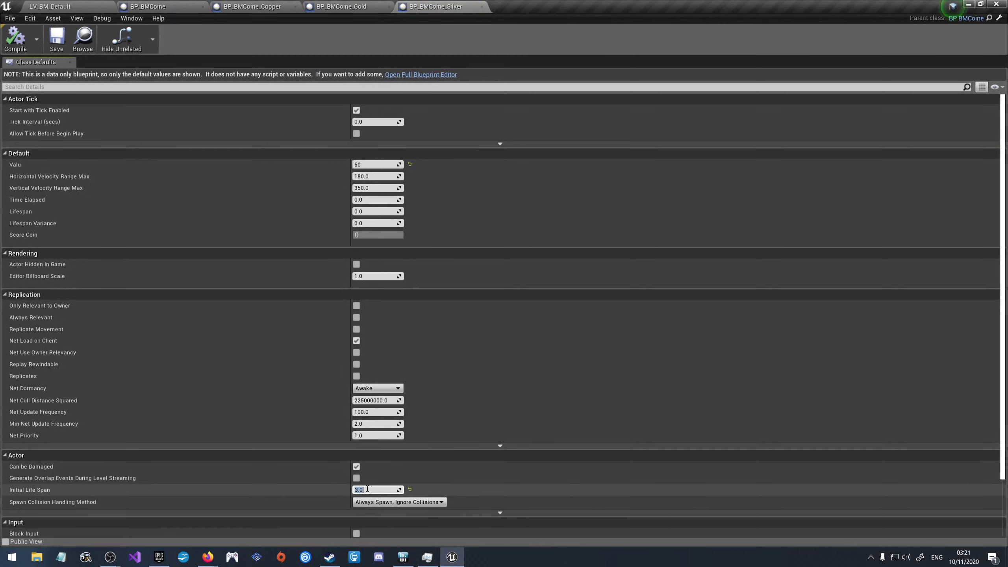
pyautogui.write('10')
pyautogui.press('Return')
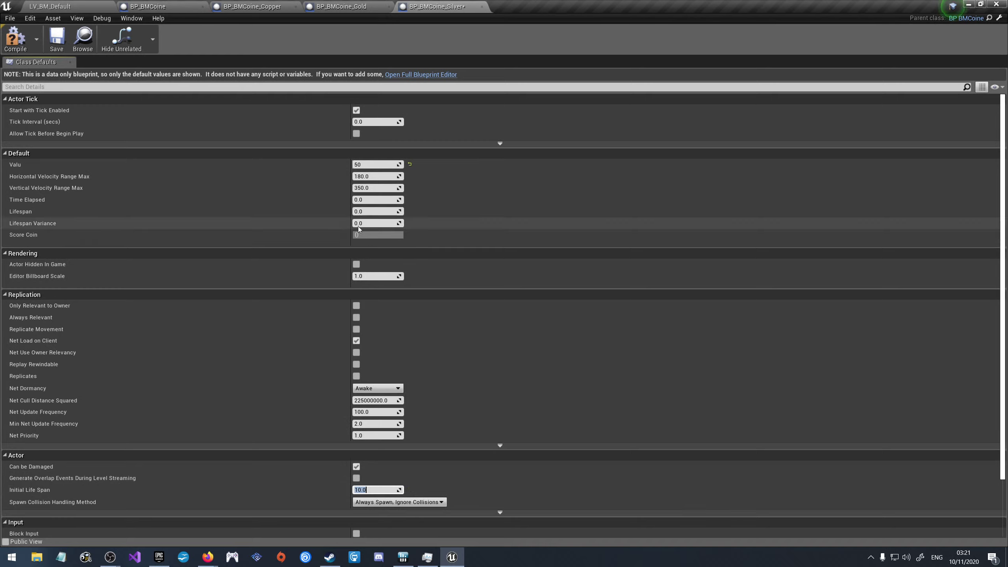
pyautogui.click(25, 39)
pyautogui.click(56, 38)
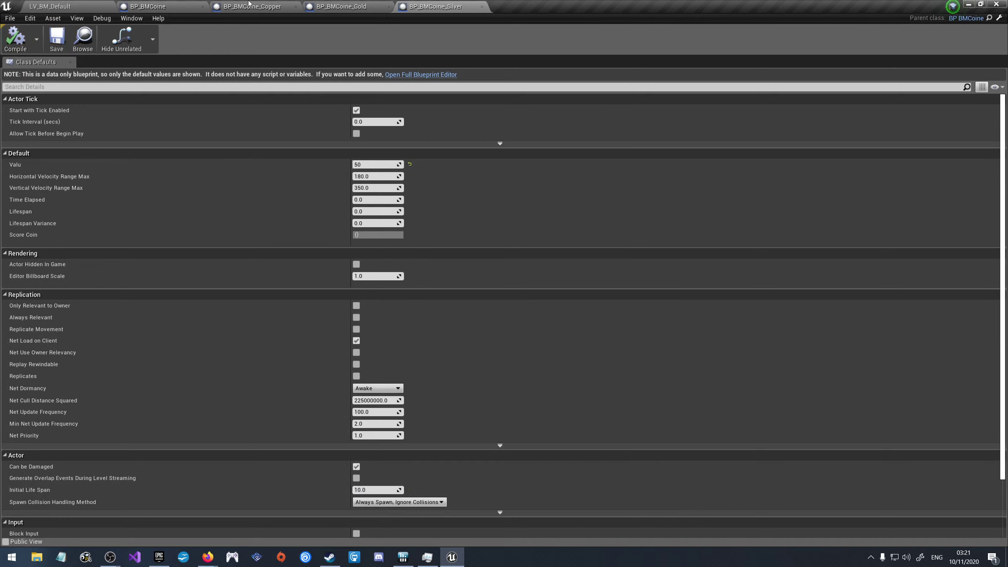
# Step: Set the Copper coin's Lifespan to 6 and compile it
pyautogui.click(341, 6)
pyautogui.click(253, 6)
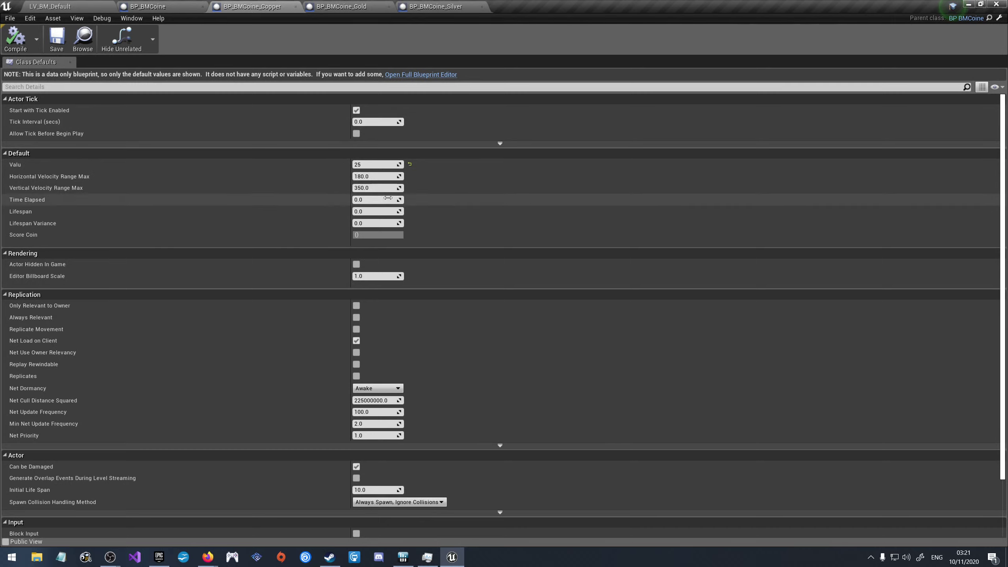
pyautogui.click(386, 211)
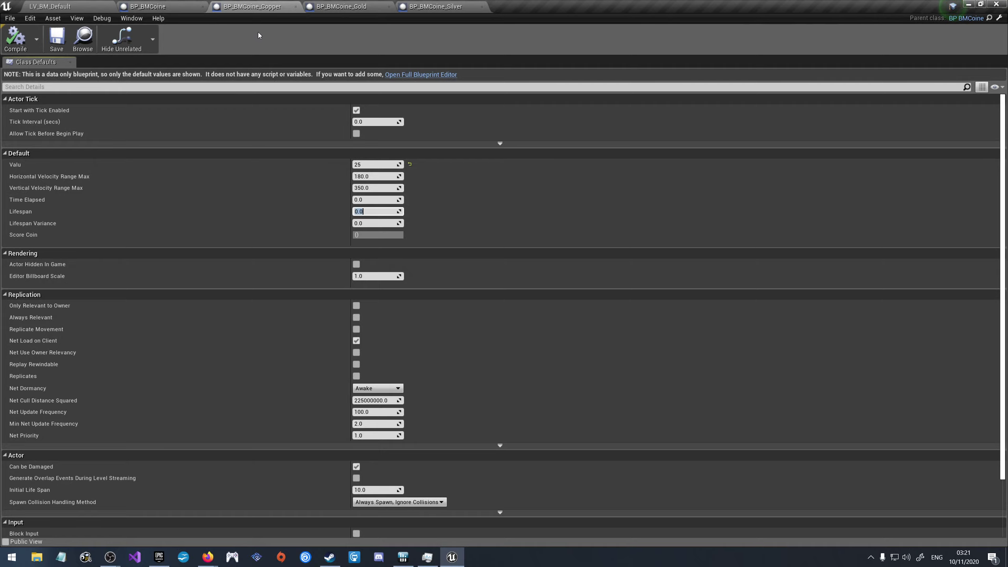
pyautogui.write('6')
pyautogui.press('Return')
pyautogui.click(15, 38)
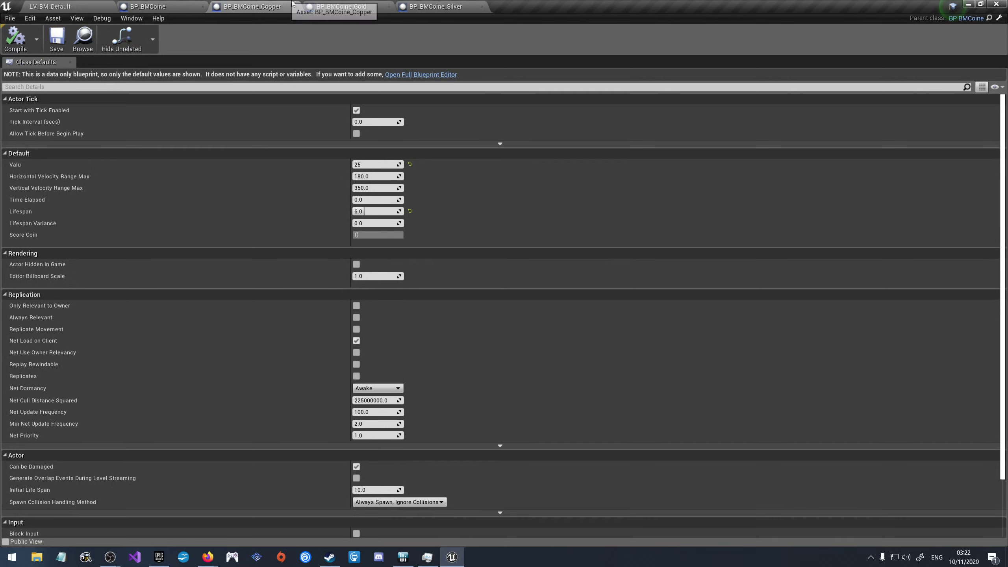
# Step: Set the Silver coin's Lifespan to 5, then compile and save it
pyautogui.click(339, 7)
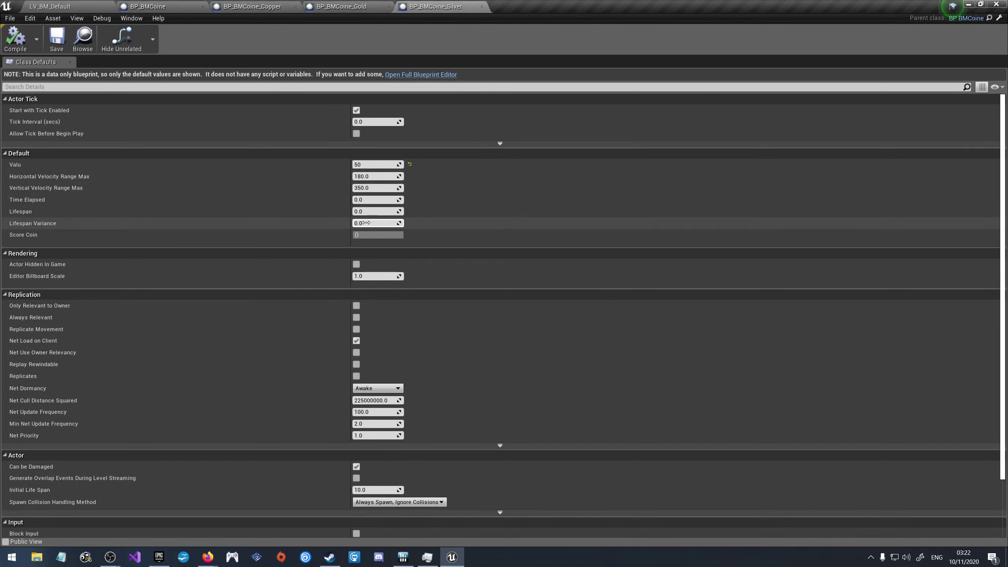
pyautogui.click(365, 211)
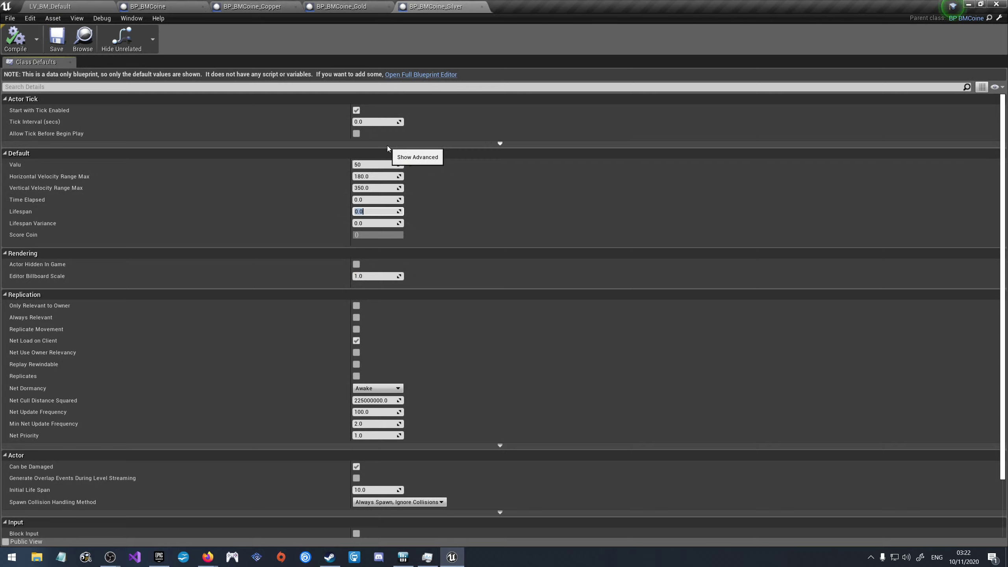
pyautogui.write('5')
pyautogui.press('Return')
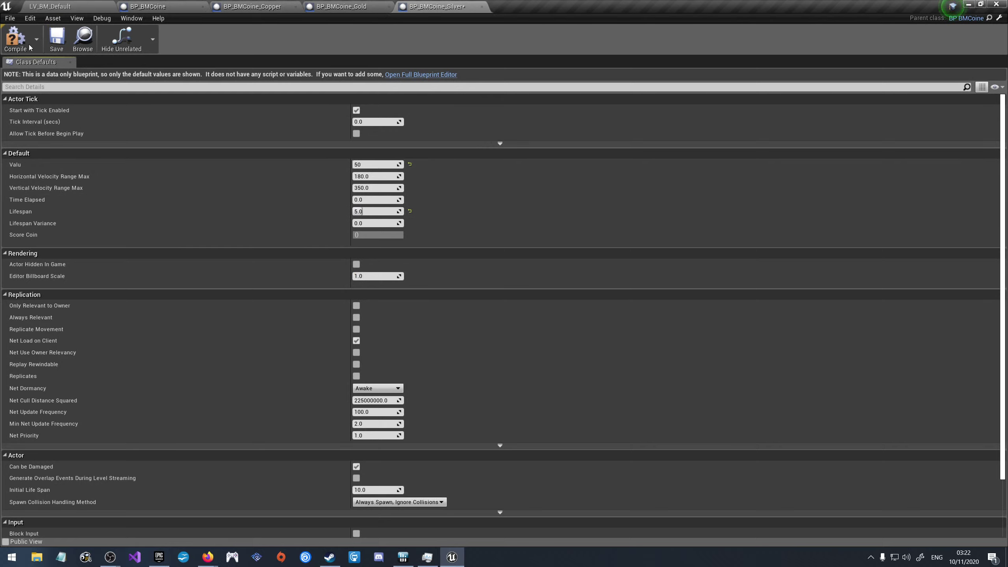
pyautogui.click(30, 48)
pyautogui.click(56, 37)
# Step: Set the Gold coin's Lifespan to 4, compile and save it, and return to LV_BM_Default
pyautogui.click(342, 6)
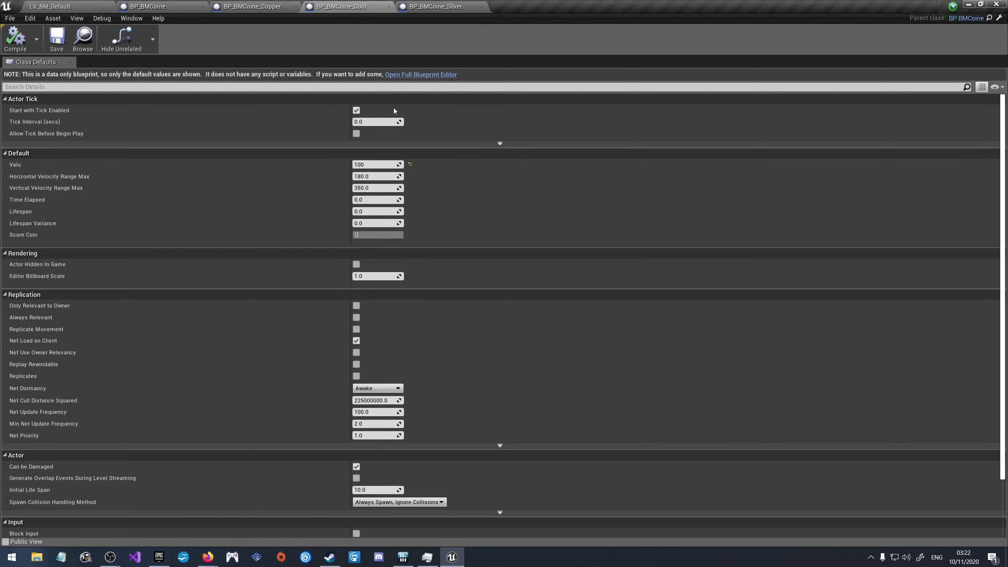
pyautogui.click(369, 211)
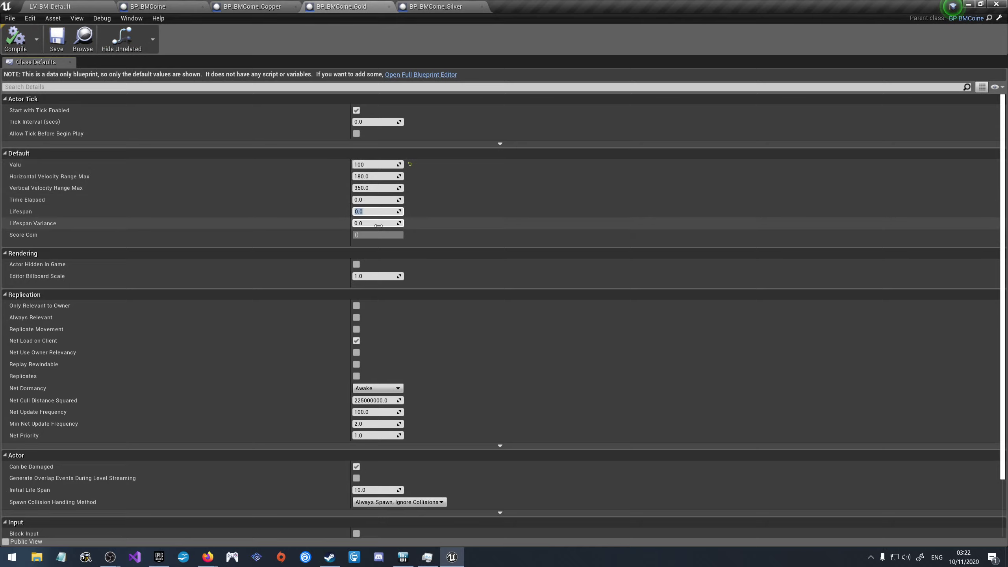
pyautogui.write('4')
pyautogui.press('Return')
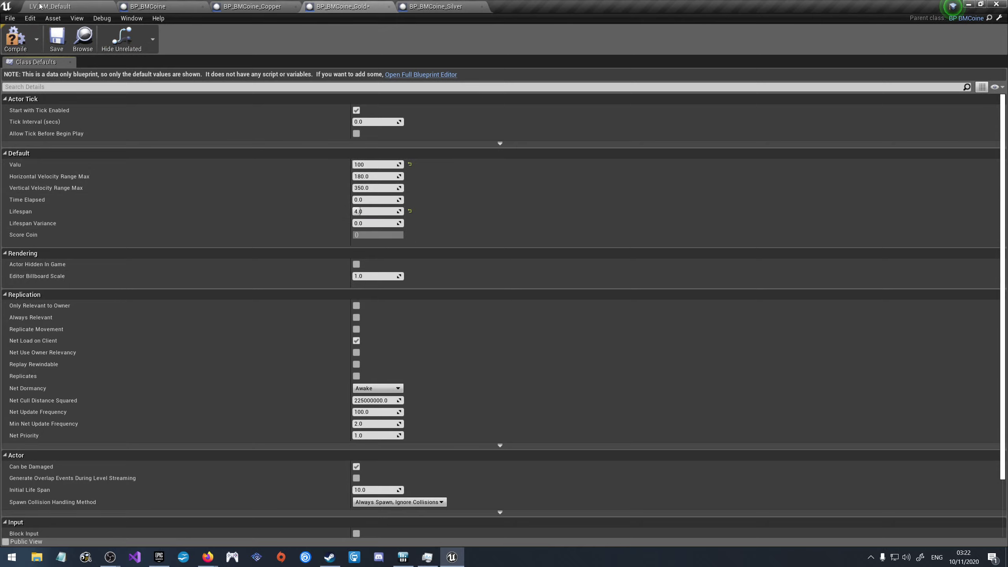
pyautogui.click(16, 40)
pyautogui.click(57, 37)
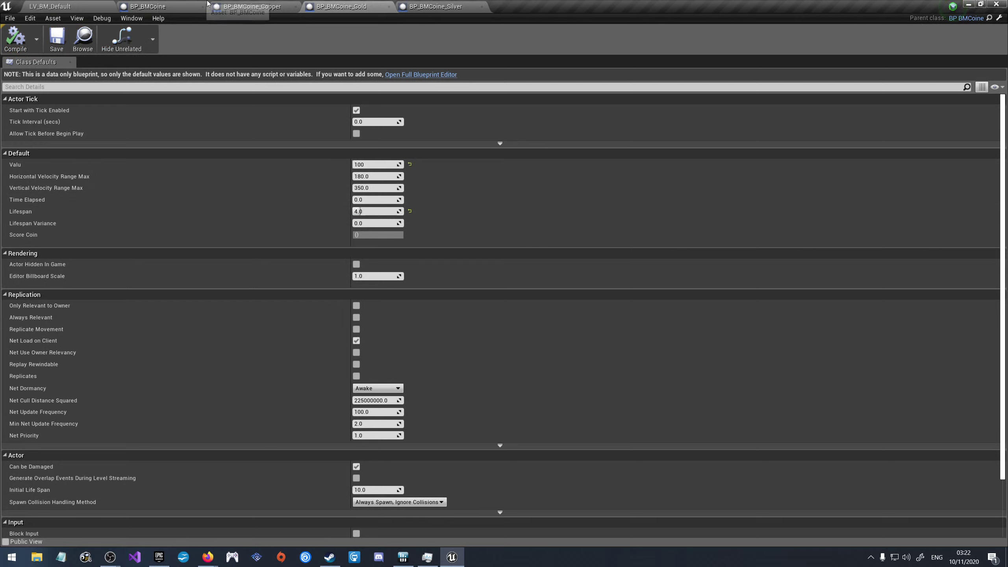
pyautogui.click(81, 6)
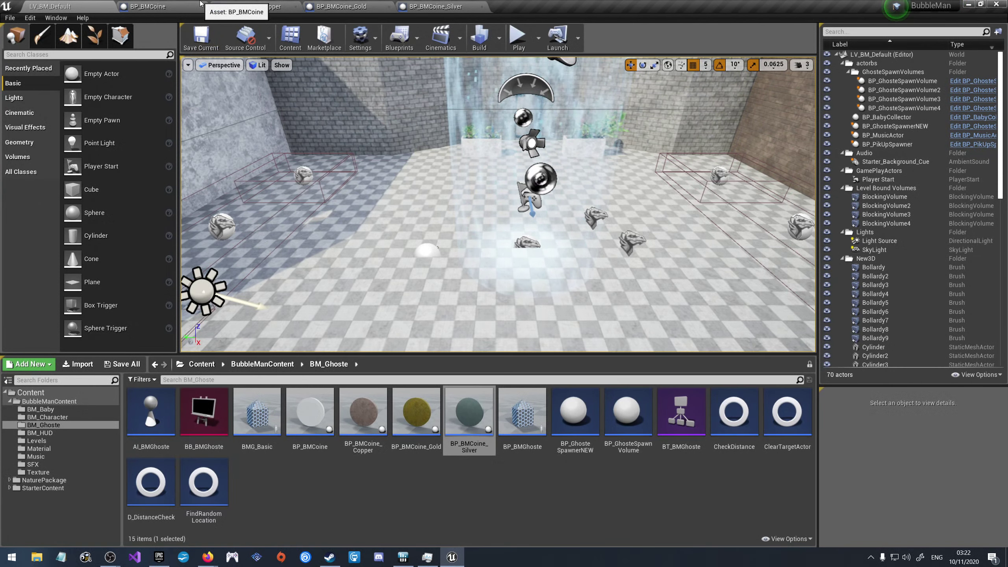
# Step: Save the map and all assets with Save All, then start a test play of LV_BM_Default
pyautogui.hotkey('ctrl', 's')
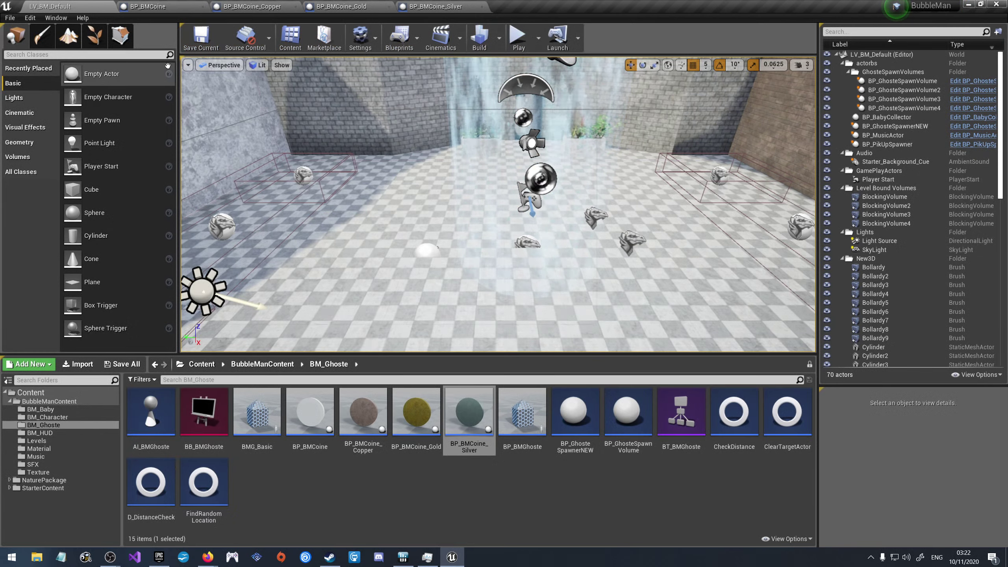
pyautogui.click(10, 17)
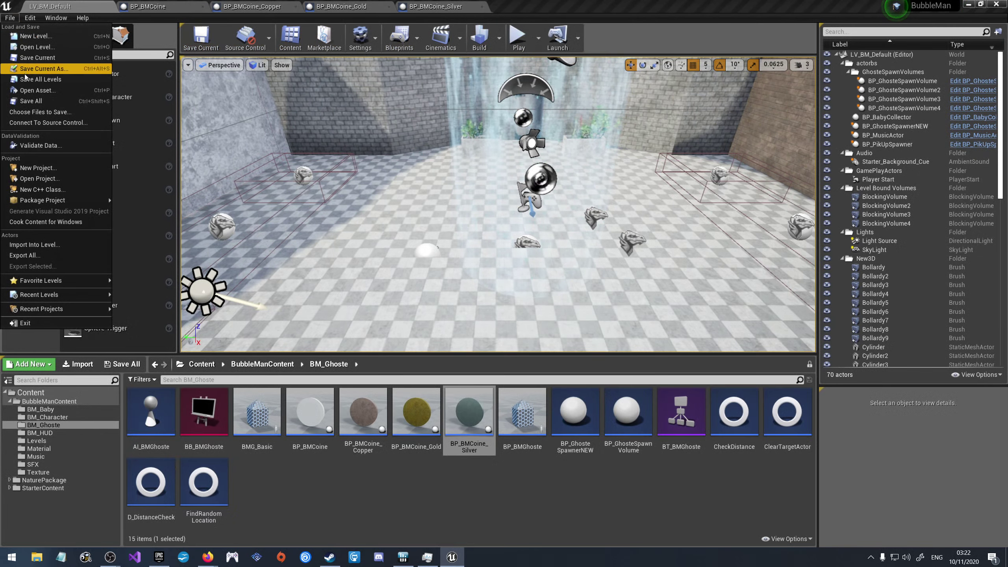
pyautogui.click(33, 102)
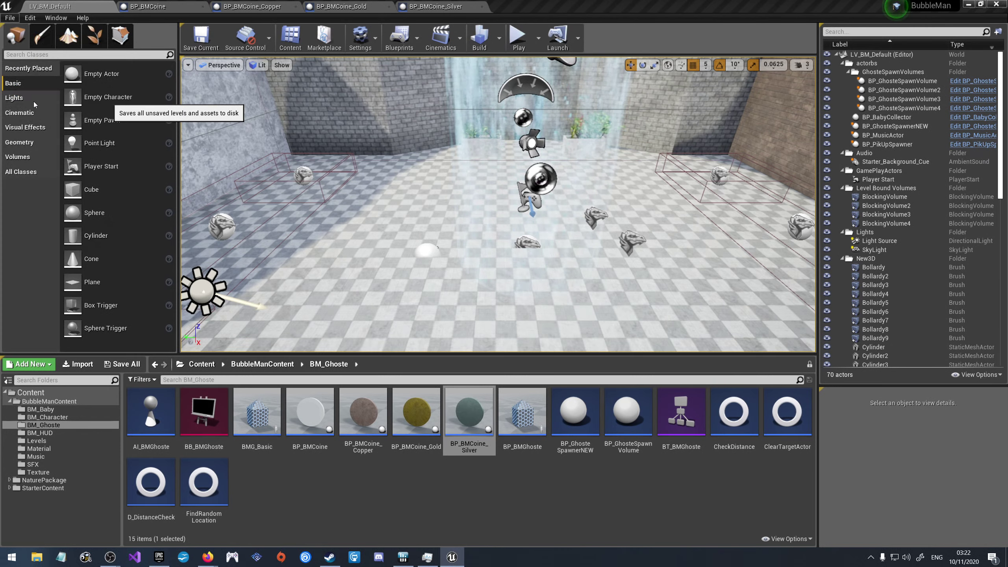
pyautogui.click(521, 37)
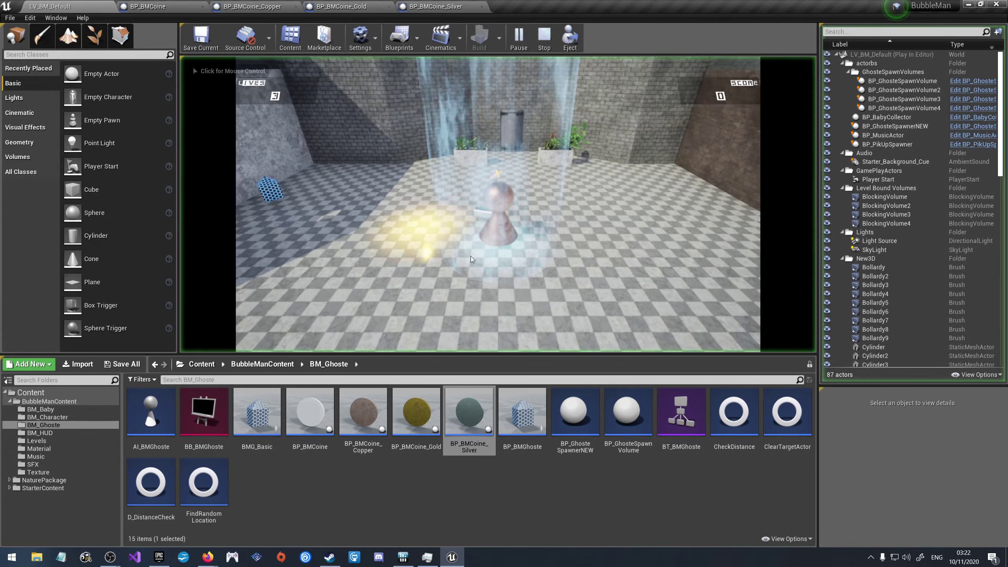
pyautogui.click(569, 344)
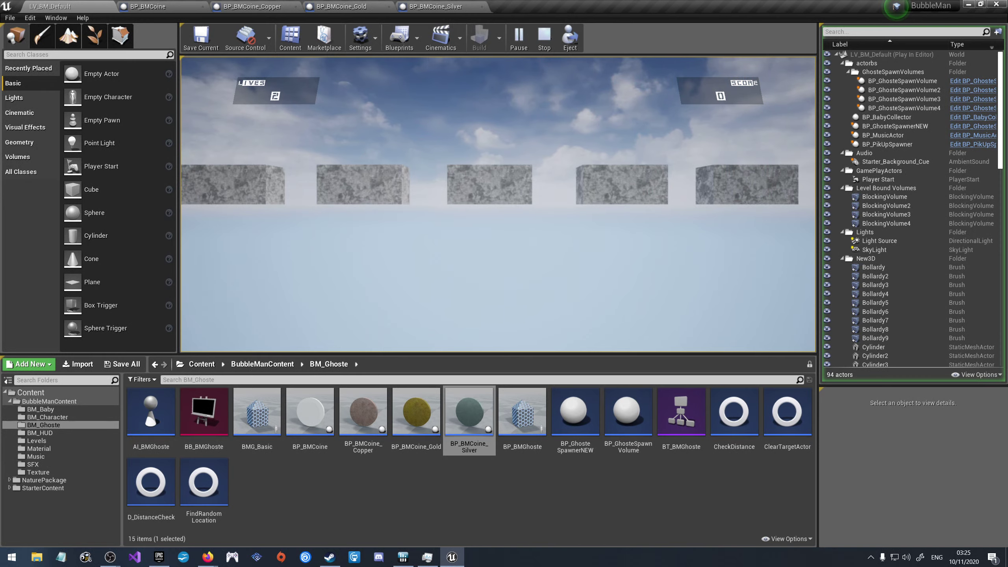
# Step: Stop the play session, then enlarge and read the Message Log before closing it
pyautogui.press('Escape')
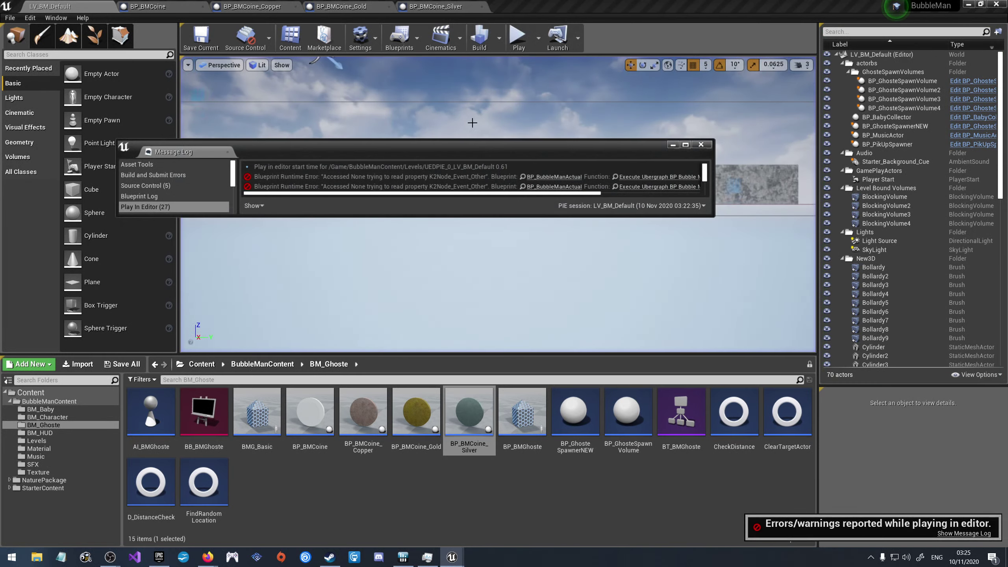
pyautogui.moveTo(555, 217); pyautogui.dragTo(555, 417)
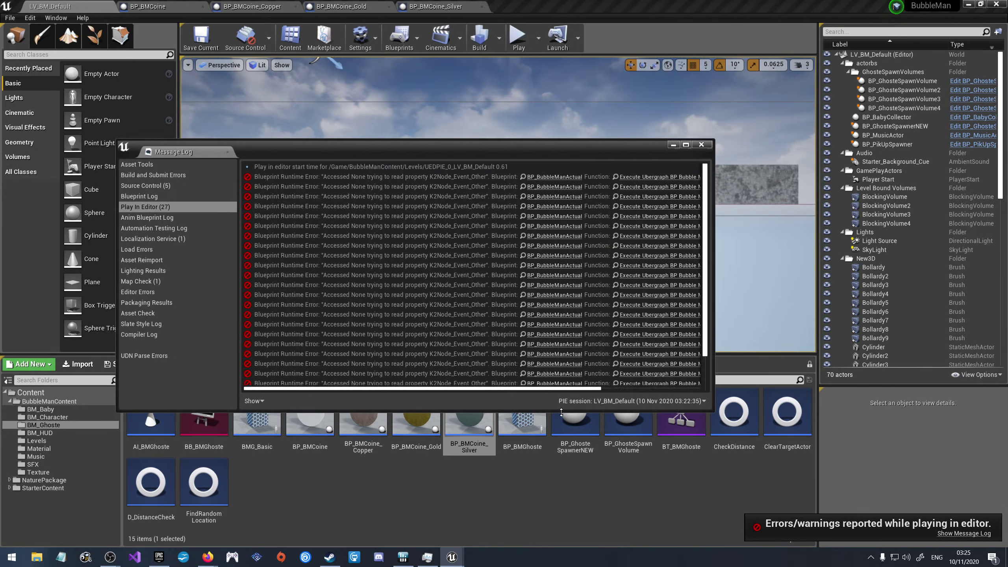
pyautogui.scroll(-2, 432, 350)
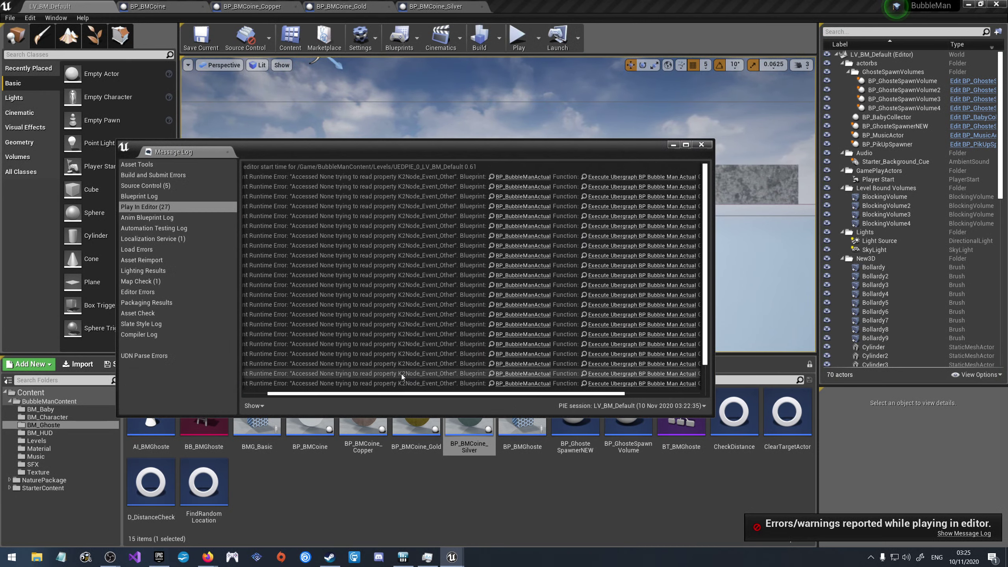
pyautogui.moveTo(381, 394)
pyautogui.mouseDown()
pyautogui.moveTo(328, 393)
pyautogui.moveTo(477, 403)
pyautogui.mouseUp()
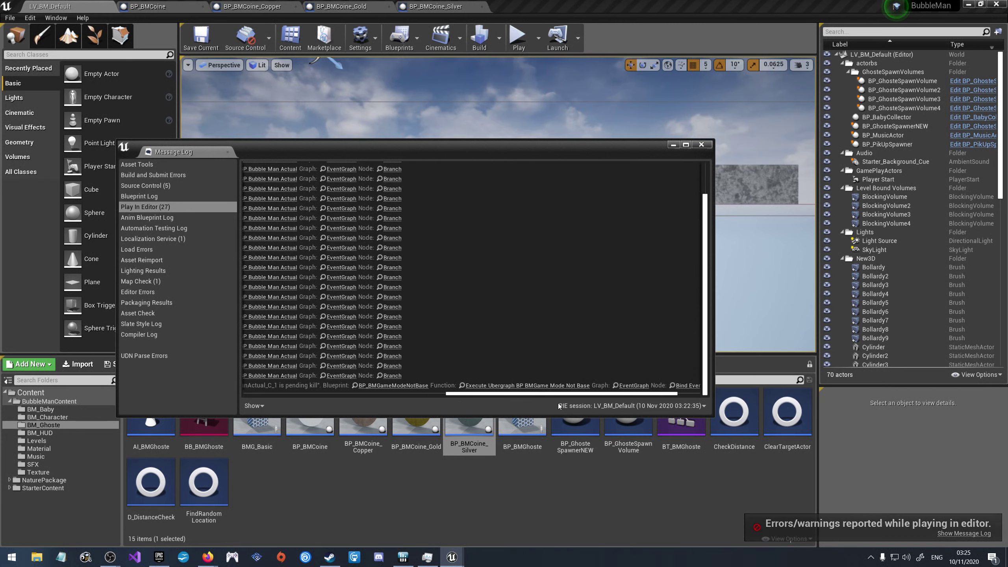
pyautogui.click(701, 144)
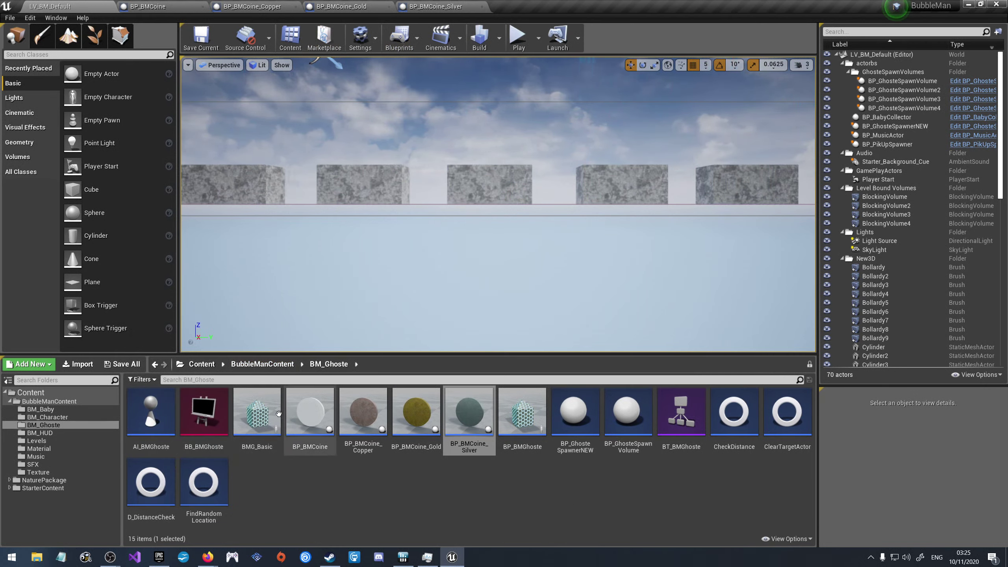
# Step: Open BP_BMGameModeNotBase, check its Spawn Transform variable, save it, and return to the level
pyautogui.click(262, 364)
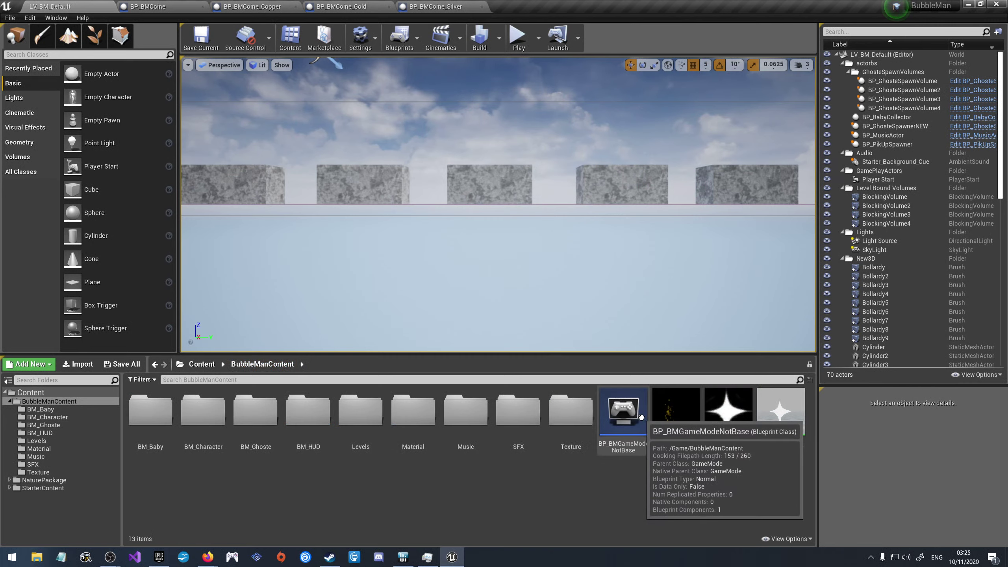
pyautogui.doubleClick(623, 413)
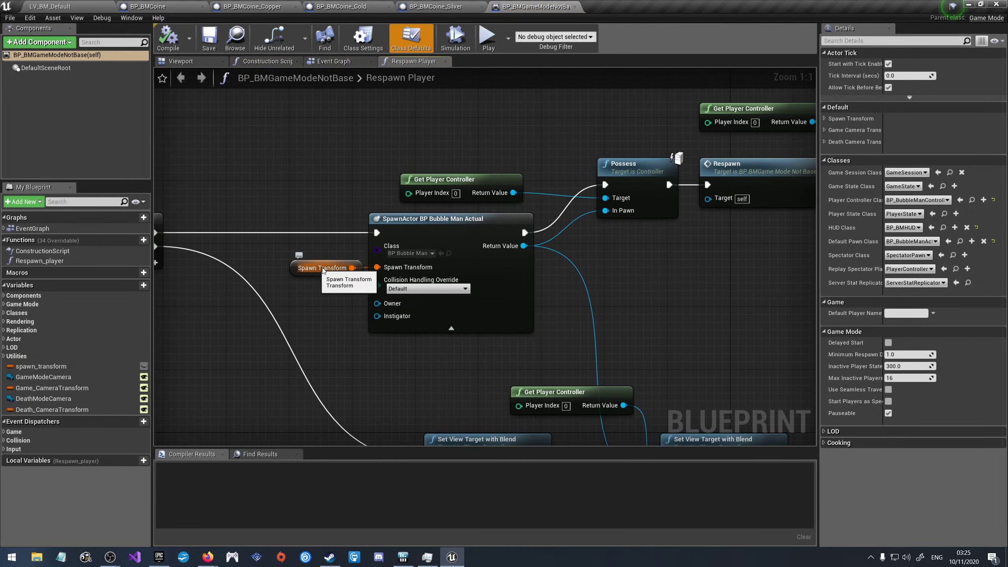
pyautogui.click(305, 269)
pyautogui.click(298, 147)
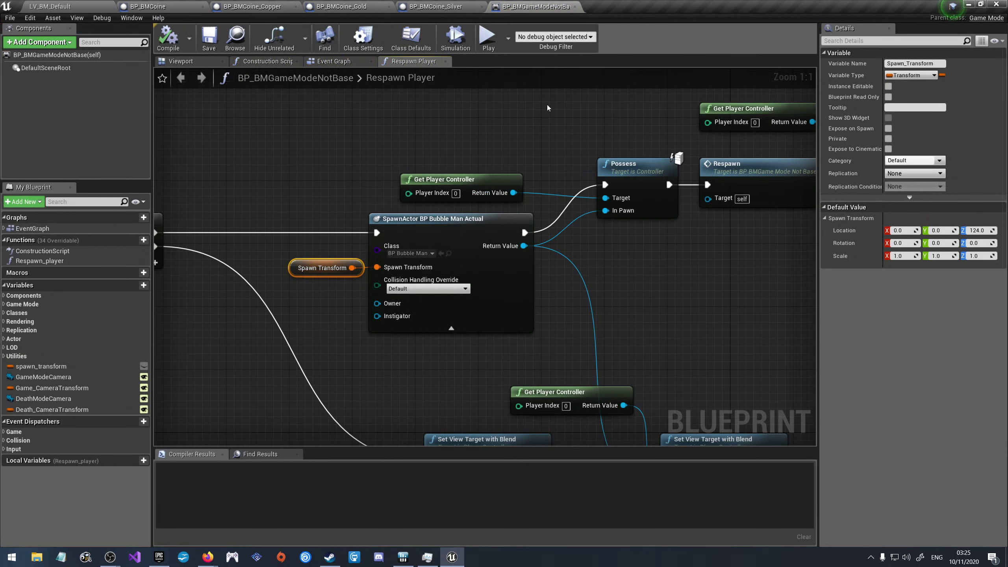
pyautogui.click(200, 37)
pyautogui.click(88, 7)
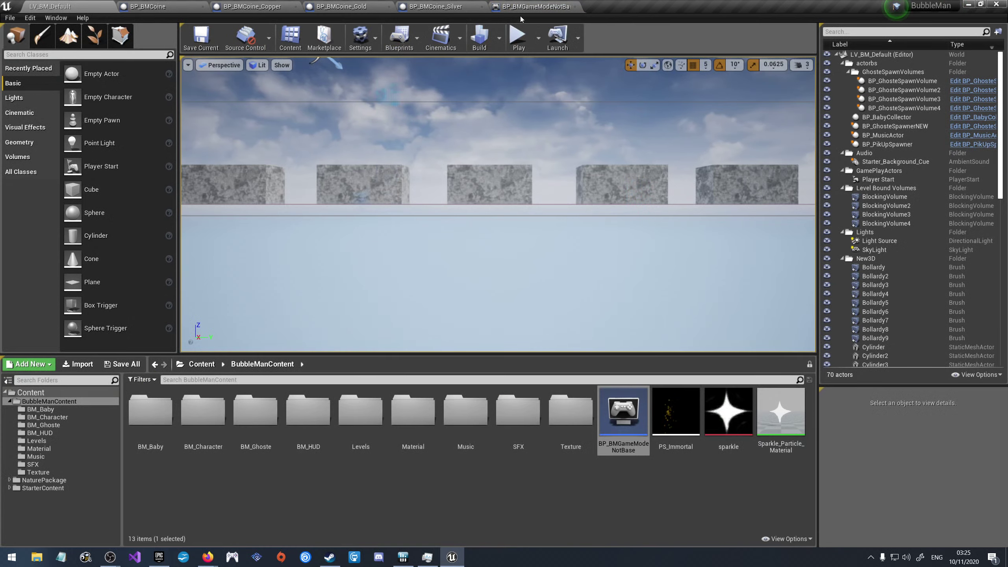
# Step: Start another Play-in-Editor test of LV_BM_Default with mouse control in the viewport
pyautogui.click(516, 36)
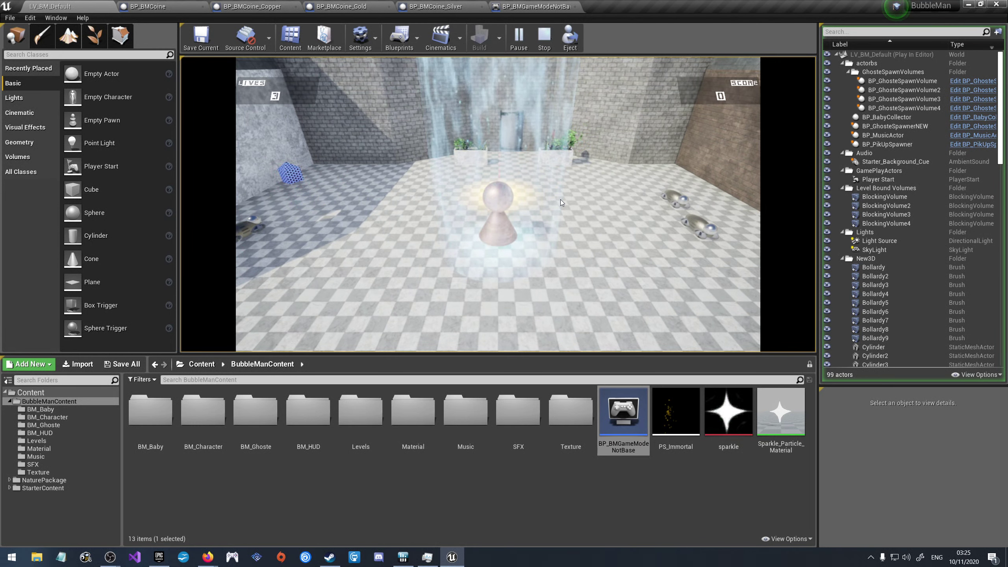
pyautogui.click(561, 200)
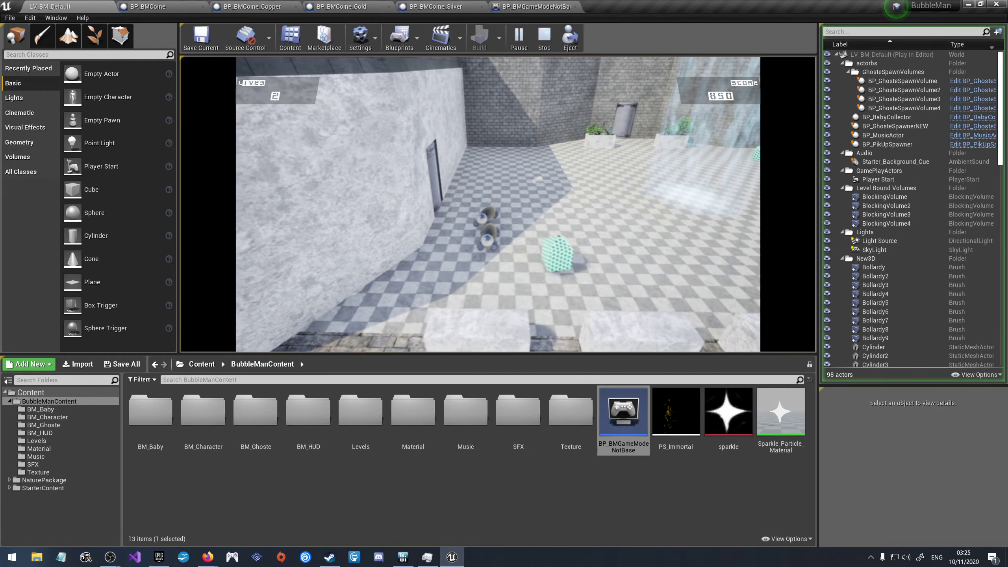
# Step: Stop the play session, close the error log, and open BM_Character's BP_BubbleManActual
pyautogui.press('Escape')
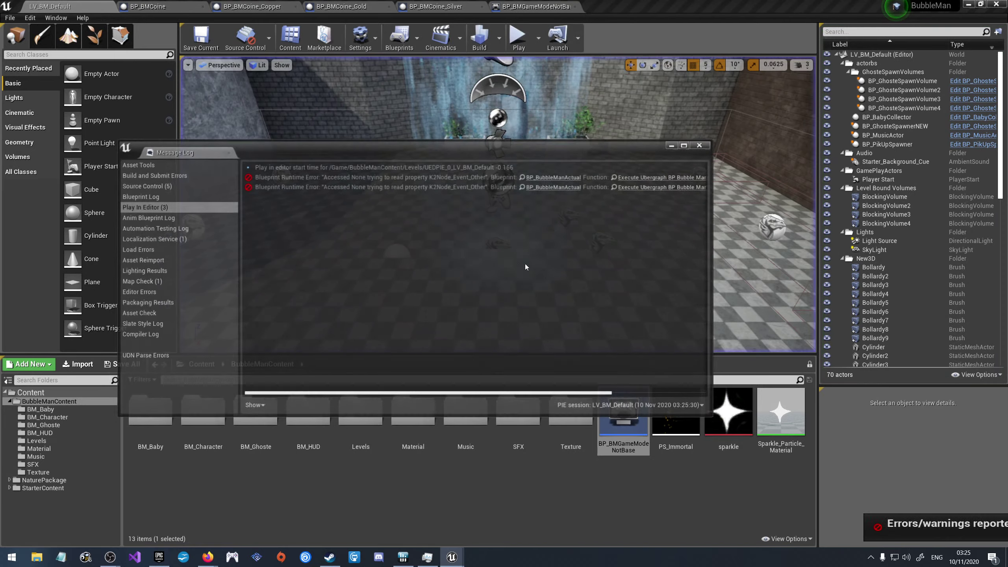
pyautogui.click(701, 144)
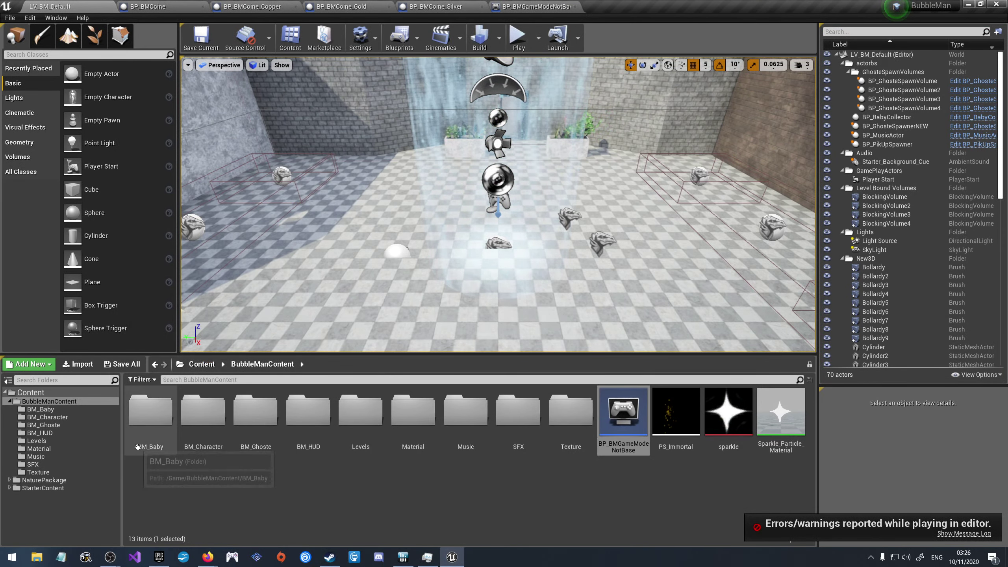
pyautogui.doubleClick(203, 413)
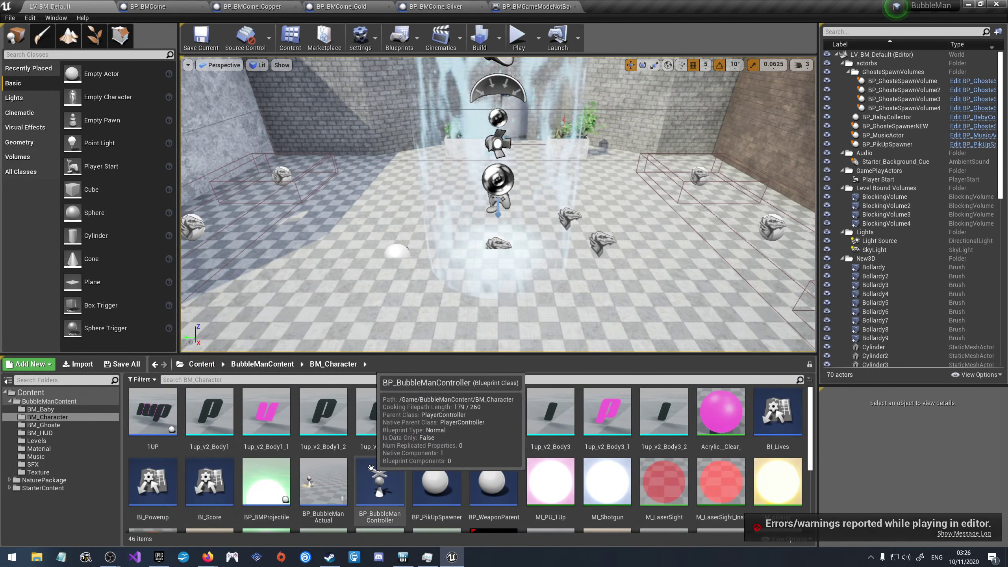
pyautogui.doubleClick(314, 484)
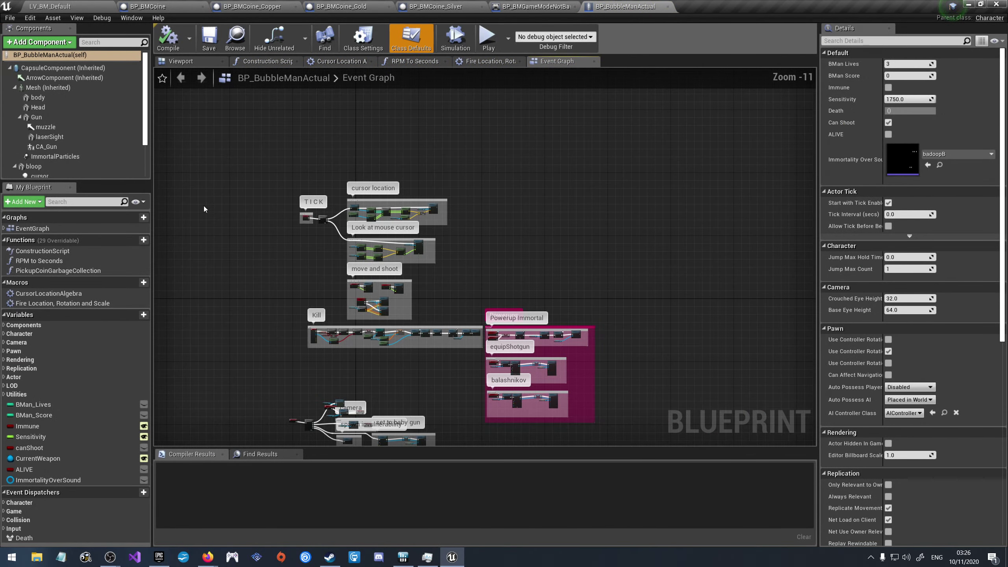
# Step: Set Spawn Collision Handling to Always Spawn, Ignore Collisions, then compile and save the character
pyautogui.click(173, 63)
pyautogui.click(47, 55)
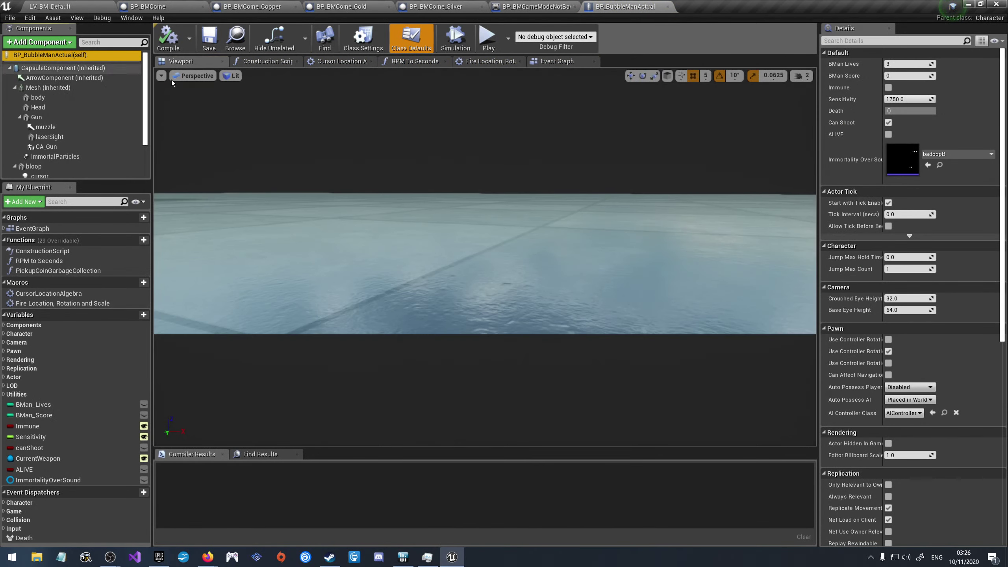
pyautogui.scroll(-2, 953, 358)
pyautogui.scroll(-8, 962, 458)
pyautogui.scroll(-5, 962, 458)
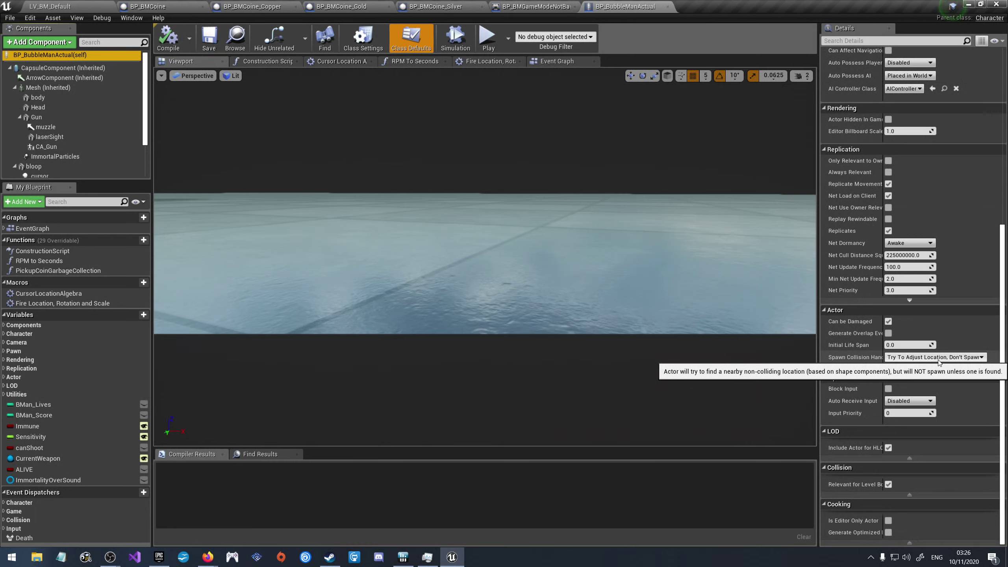
pyautogui.click(939, 359)
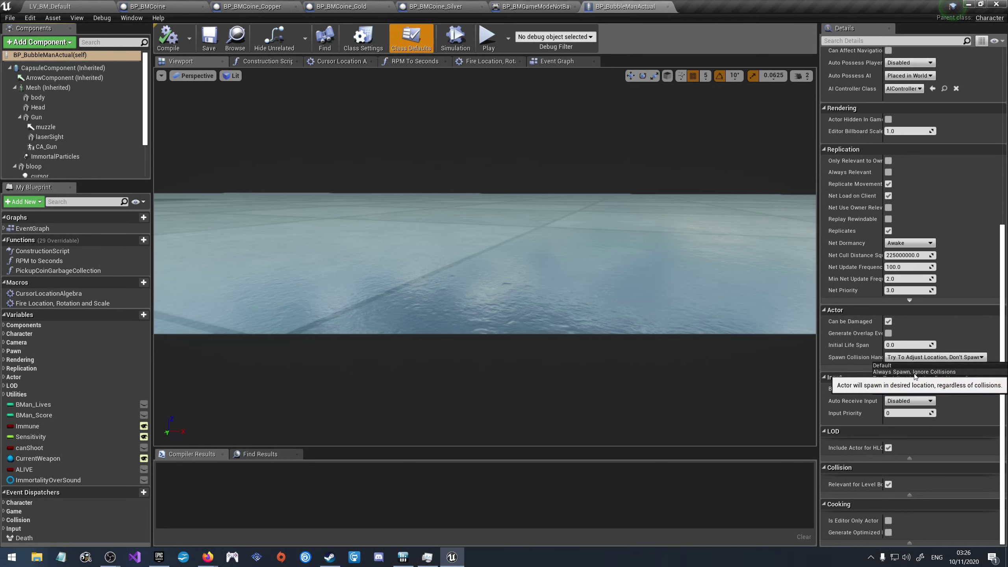
pyautogui.click(913, 374)
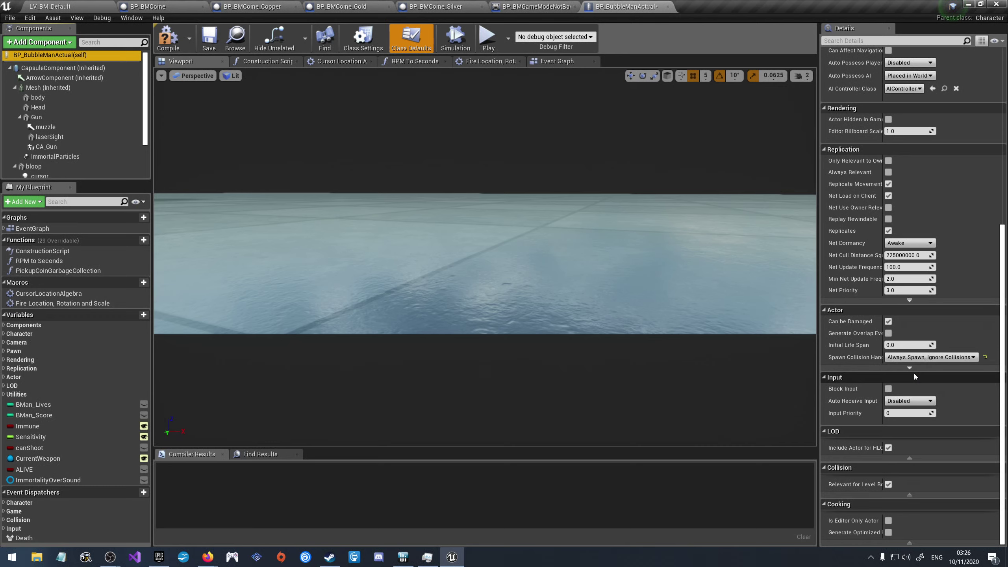
pyautogui.click(209, 40)
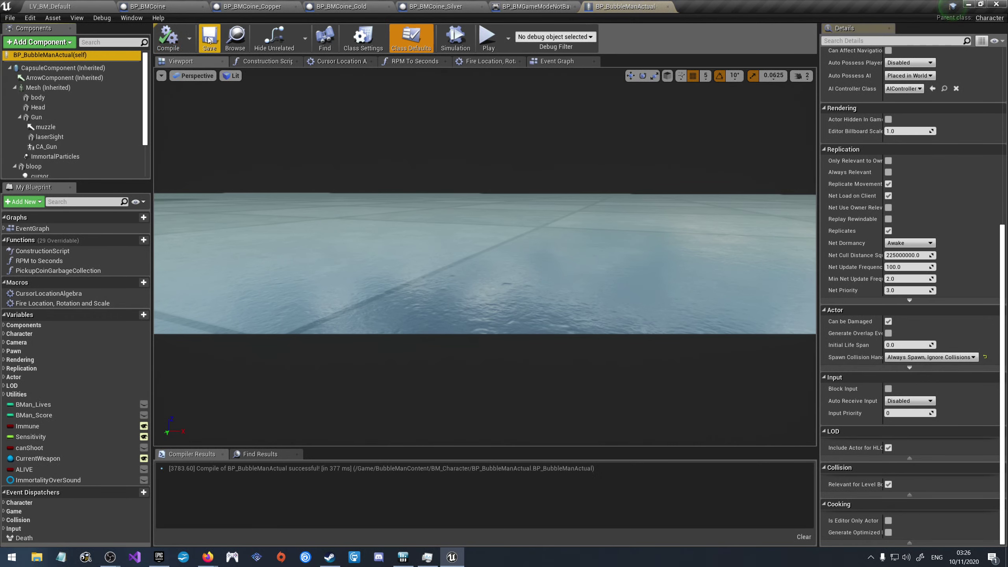
pyautogui.click(49, 6)
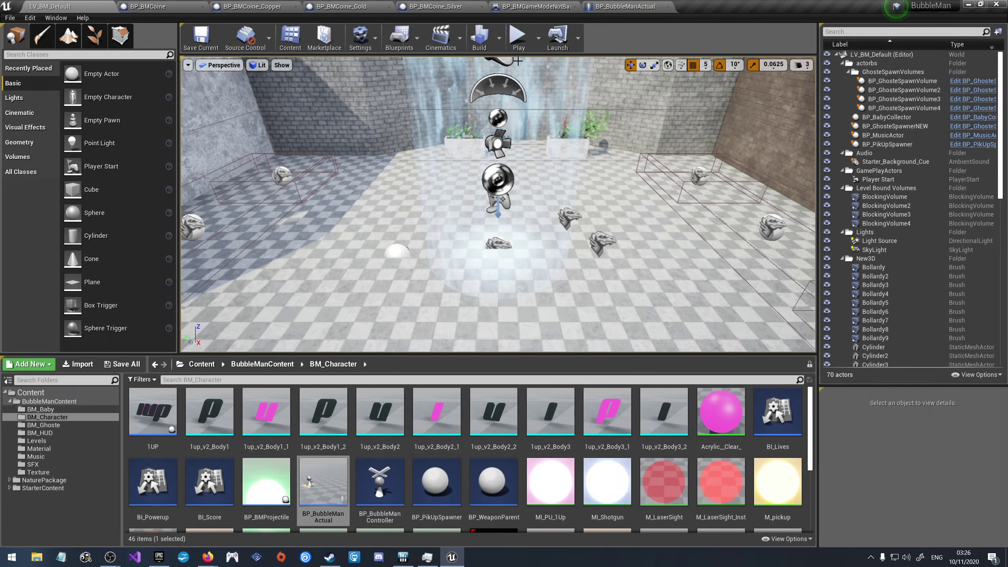
# Step: Playtest LV_BM_Default, retrying with R after Game Over, and stop at a score of 1100
pyautogui.click(518, 37)
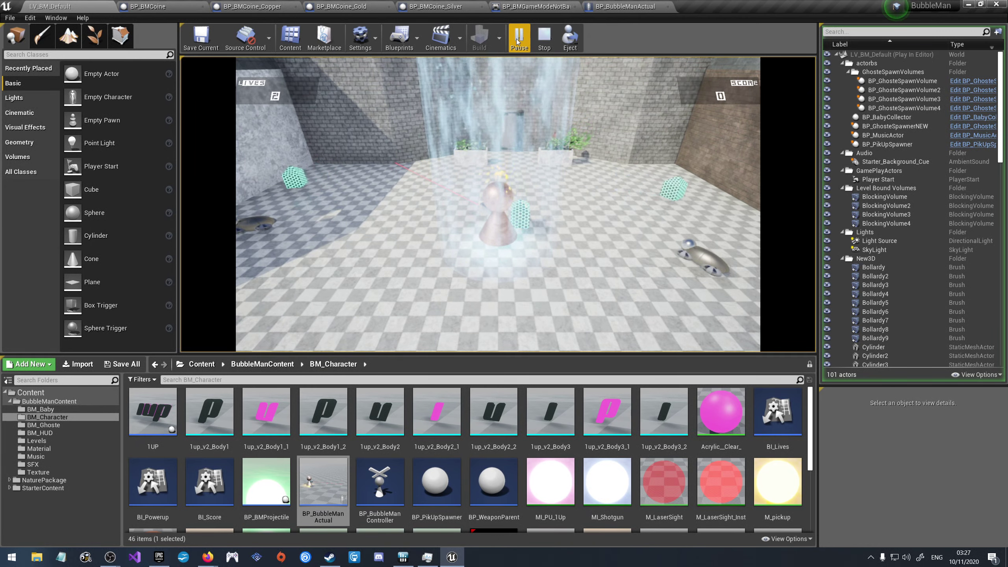
pyautogui.click(491, 195)
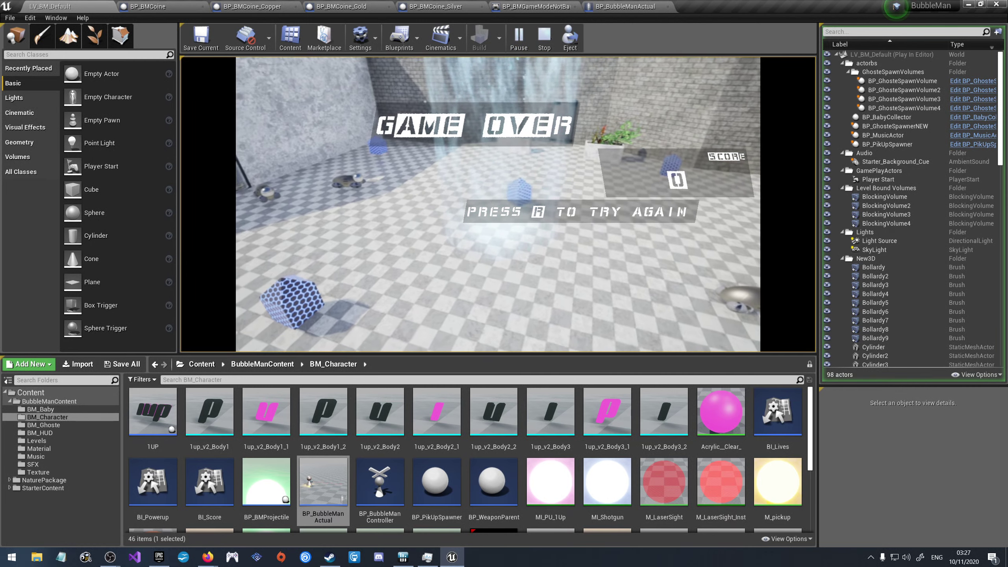
pyautogui.press('r')
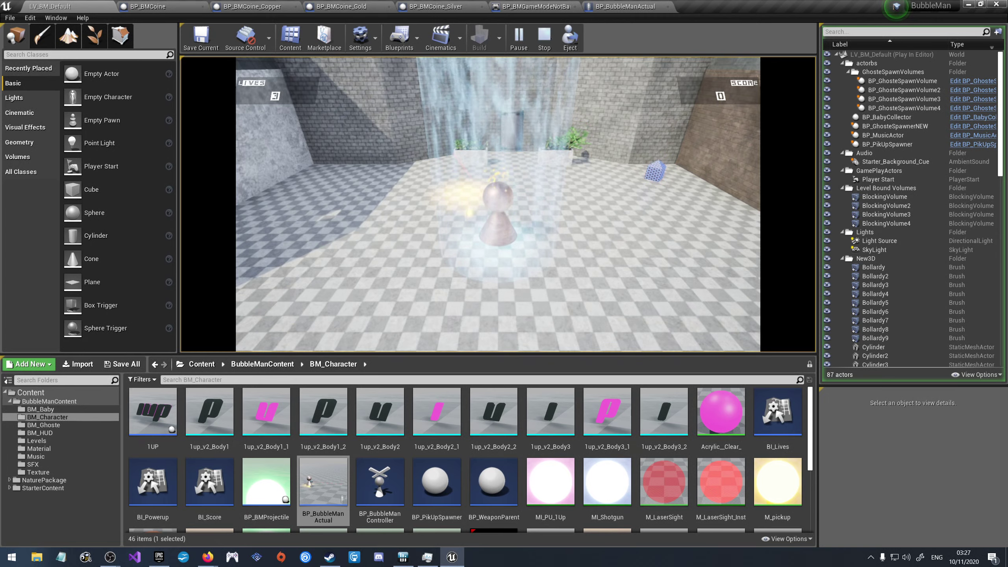
pyautogui.press('w')
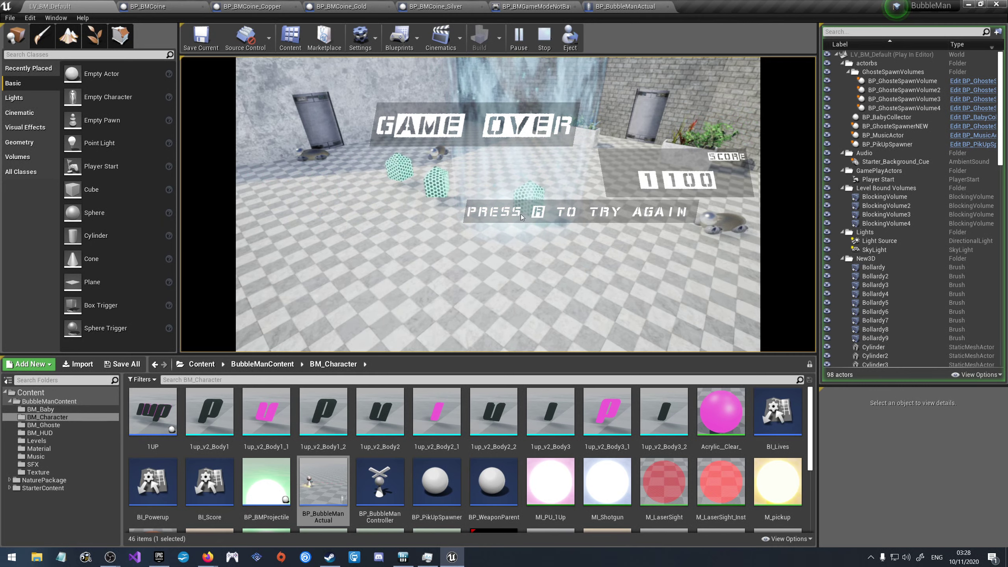
pyautogui.press('Escape')
# Step: Close the error log, switch BP_BubbleManActual to Try To Adjust Location, But Always Spawn, and save
pyautogui.click(703, 146)
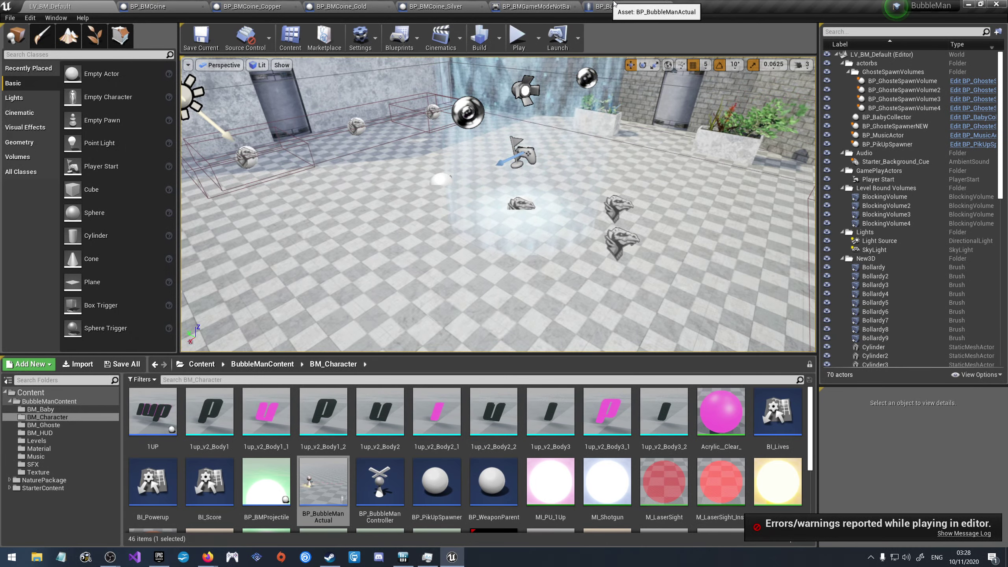
pyautogui.click(625, 6)
pyautogui.click(933, 356)
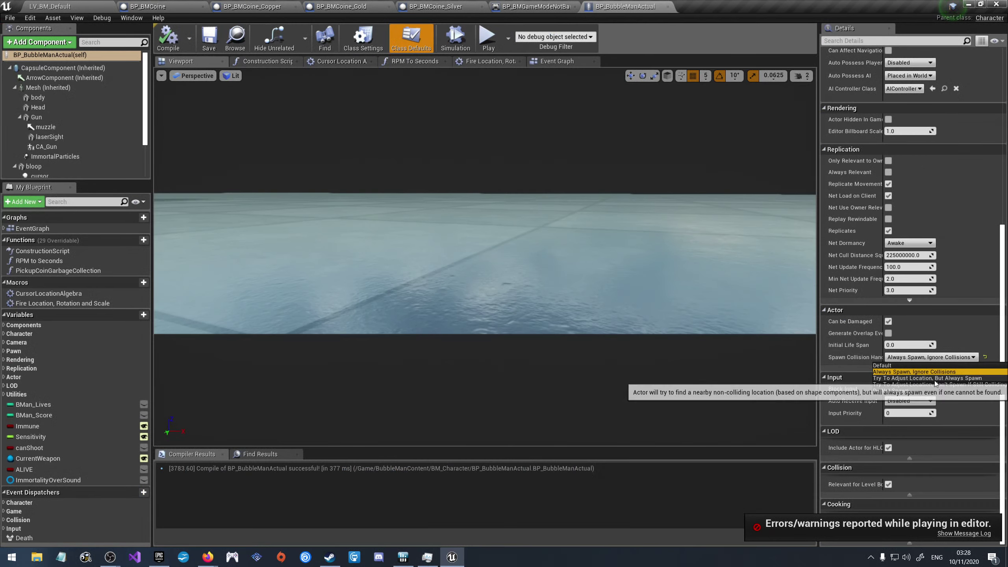
pyautogui.click(913, 378)
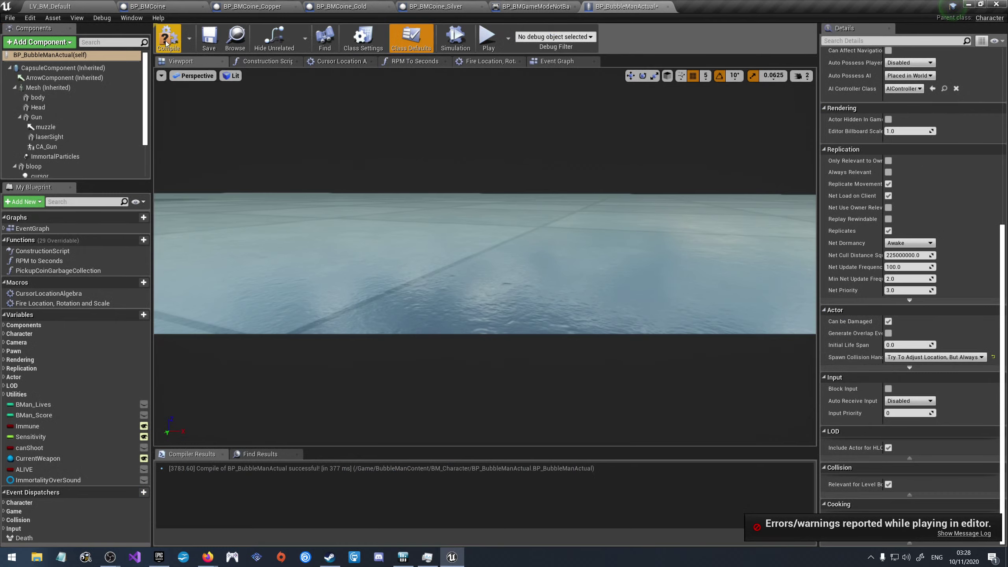
pyautogui.click(209, 38)
pyautogui.click(50, 6)
pyautogui.click(522, 189)
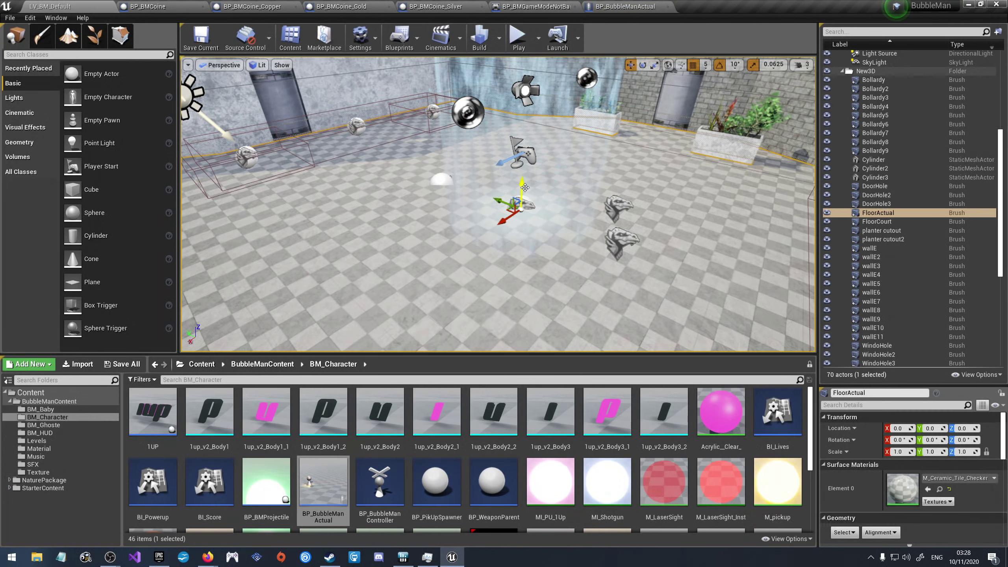
# Step: Play LV_BM_Default in the editor until Game Over at a score of 7175
pyautogui.click(516, 40)
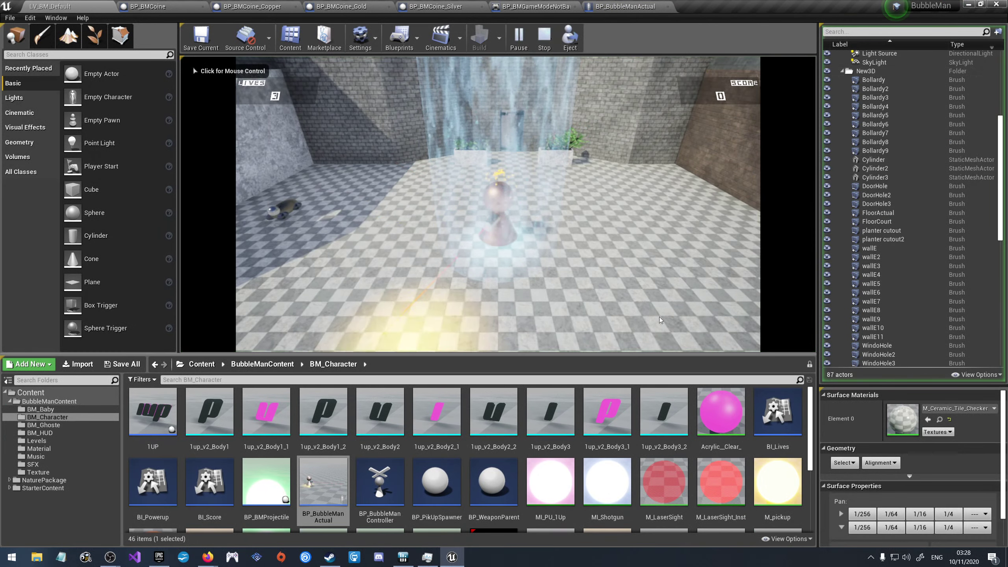
pyautogui.click(491, 262)
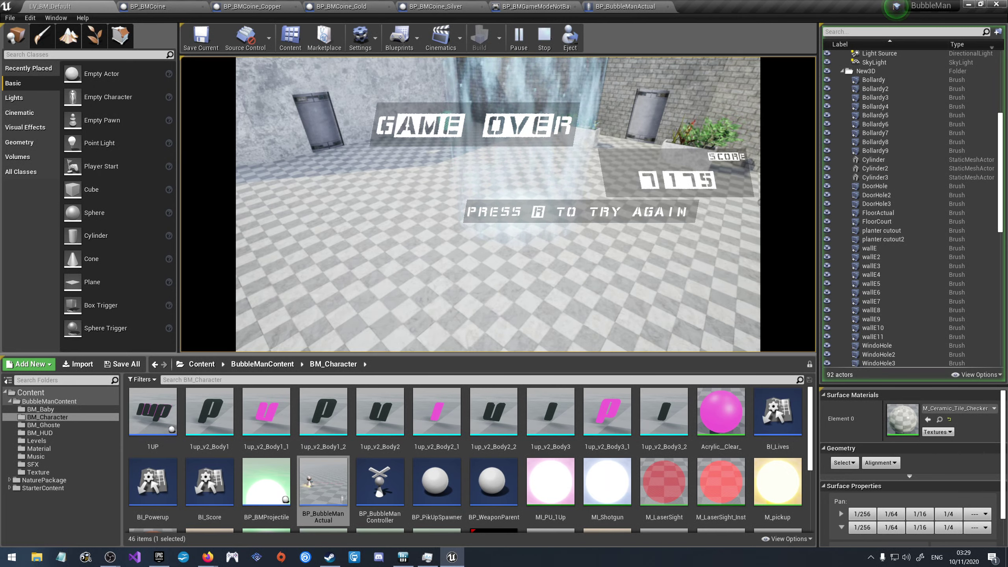
# Step: Stop Play In Editor with Esc and close the Message Log window
pyautogui.press('Escape')
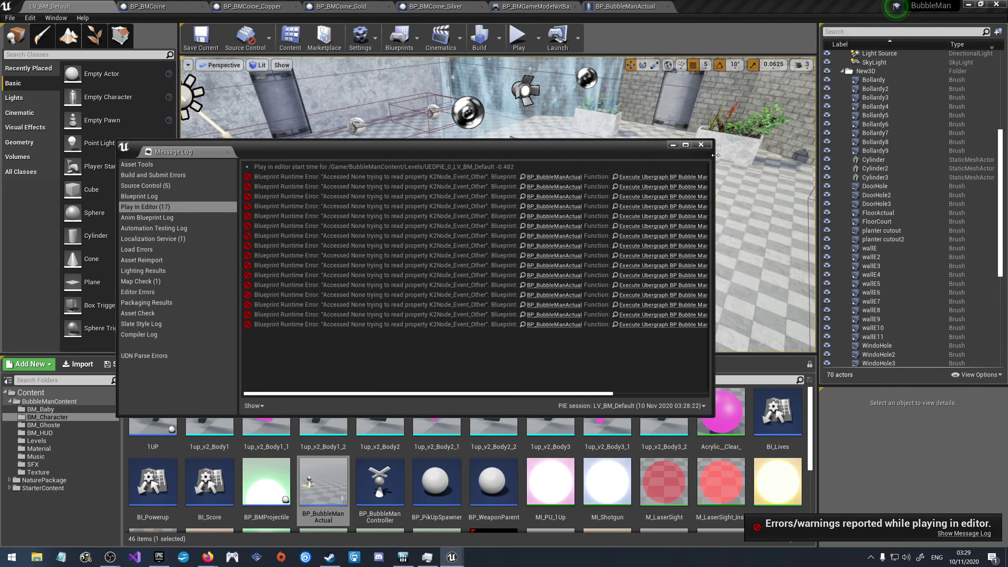
pyautogui.click(700, 145)
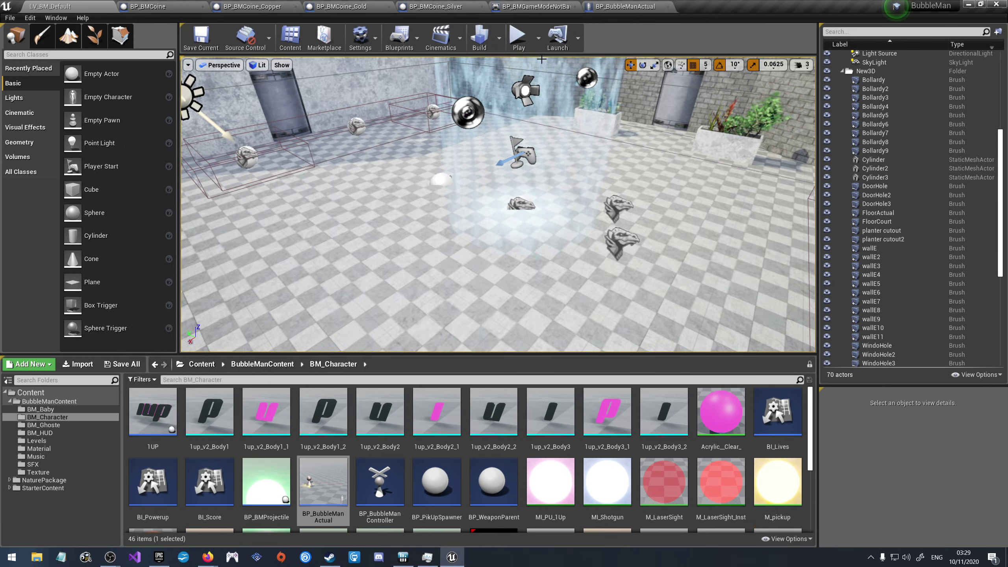
pyautogui.scroll(-4, 586, 237)
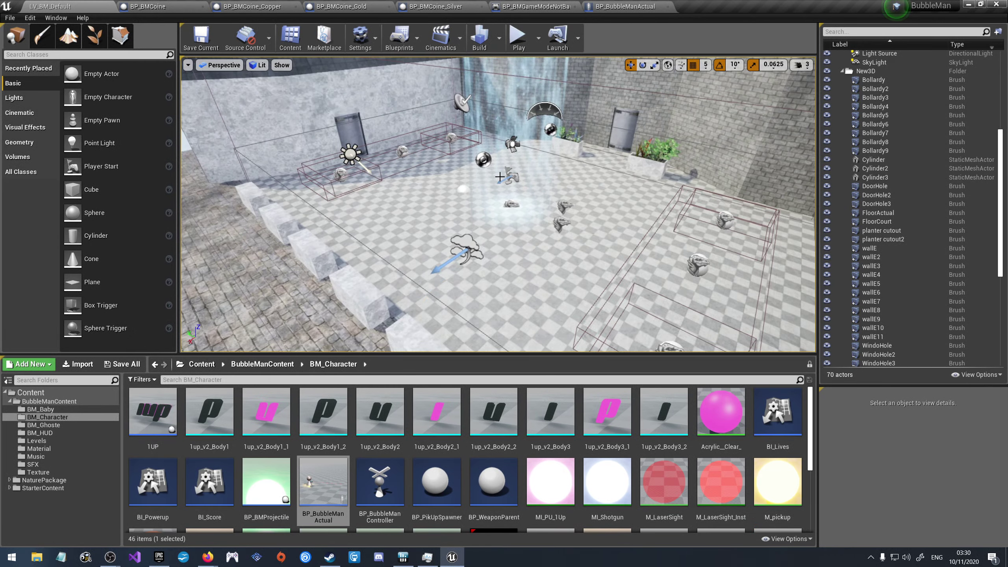
pyautogui.scroll(-5, 568, 224)
pyautogui.scroll(-3, 547, 211)
pyautogui.scroll(-2, 528, 197)
pyautogui.scroll(-3, 516, 202)
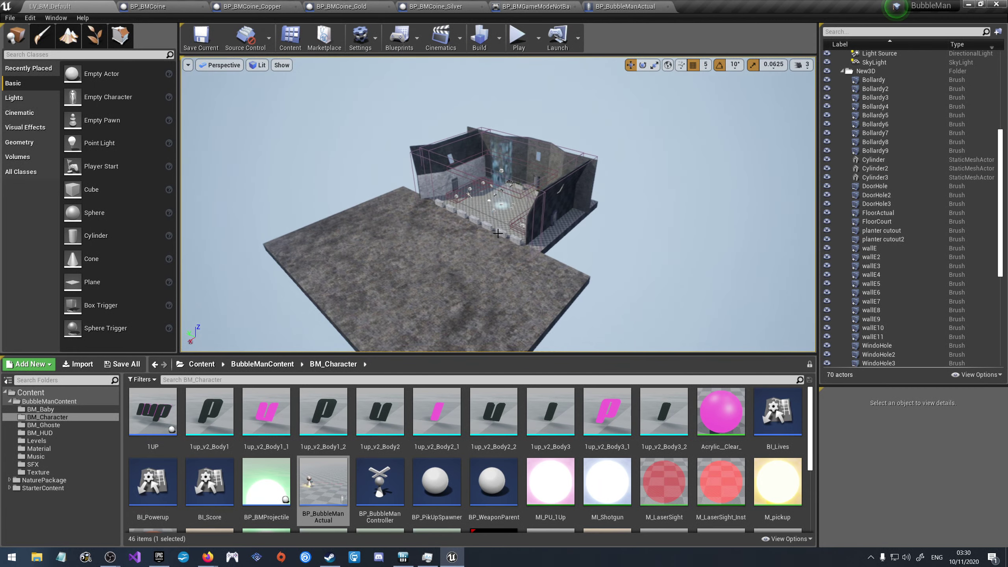
pyautogui.scroll(-3, 504, 209)
pyautogui.scroll(-2, 490, 215)
pyautogui.scroll(-2, 478, 219)
pyautogui.scroll(-2, 475, 206)
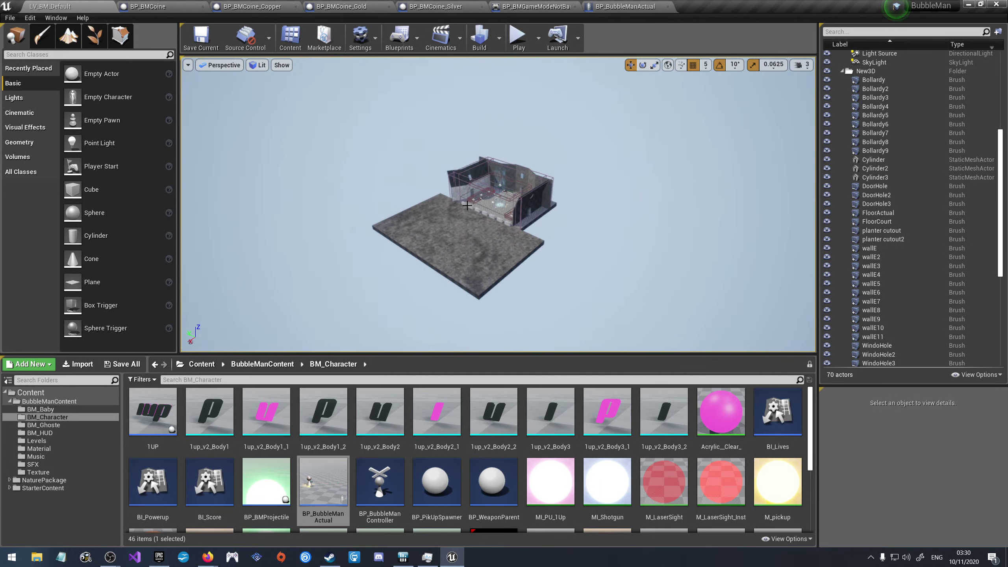
pyautogui.scroll(-1, 472, 191)
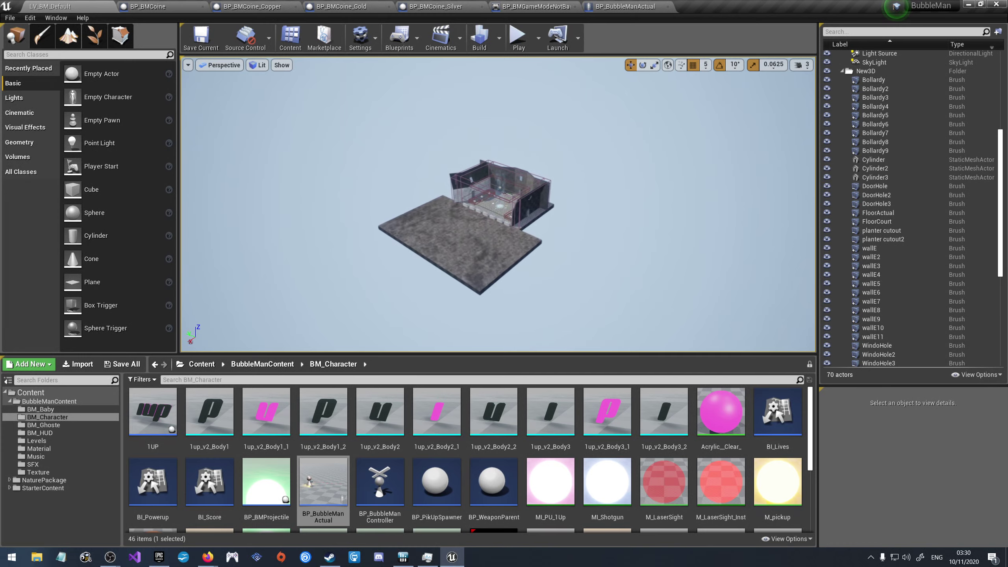
pyautogui.scroll(1, 508, 193)
pyautogui.scroll(2, 515, 194)
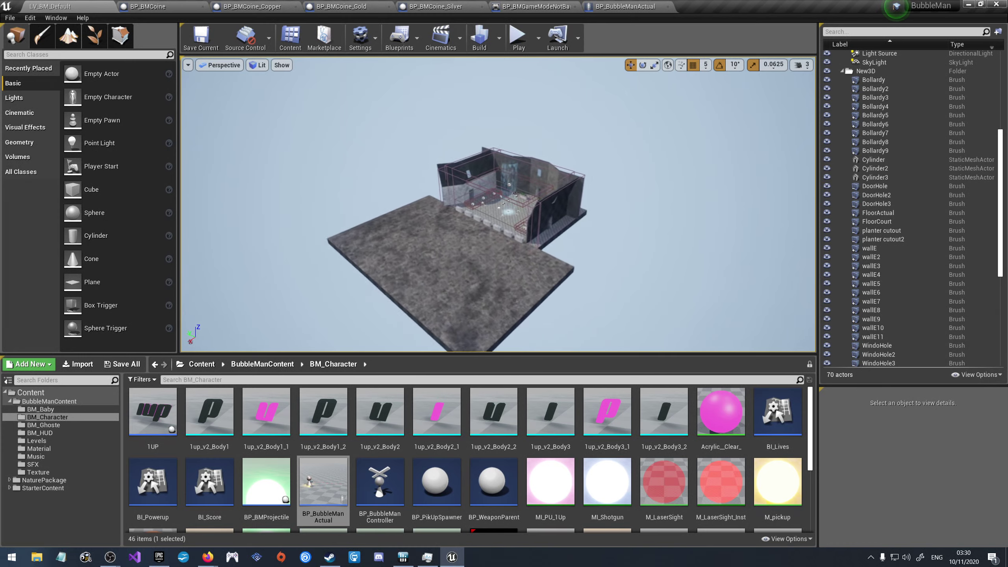
pyautogui.scroll(1, 516, 194)
pyautogui.scroll(3, 515, 194)
pyautogui.scroll(1, 516, 194)
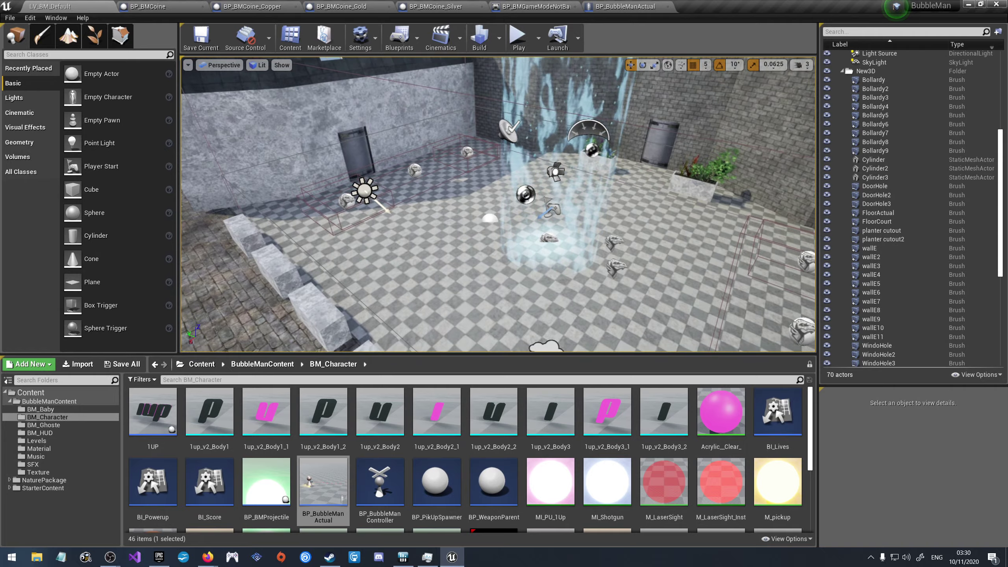
pyautogui.scroll(2, 515, 194)
pyautogui.scroll(2, 516, 194)
pyautogui.scroll(1, 516, 194)
pyautogui.scroll(1, 516, 194)
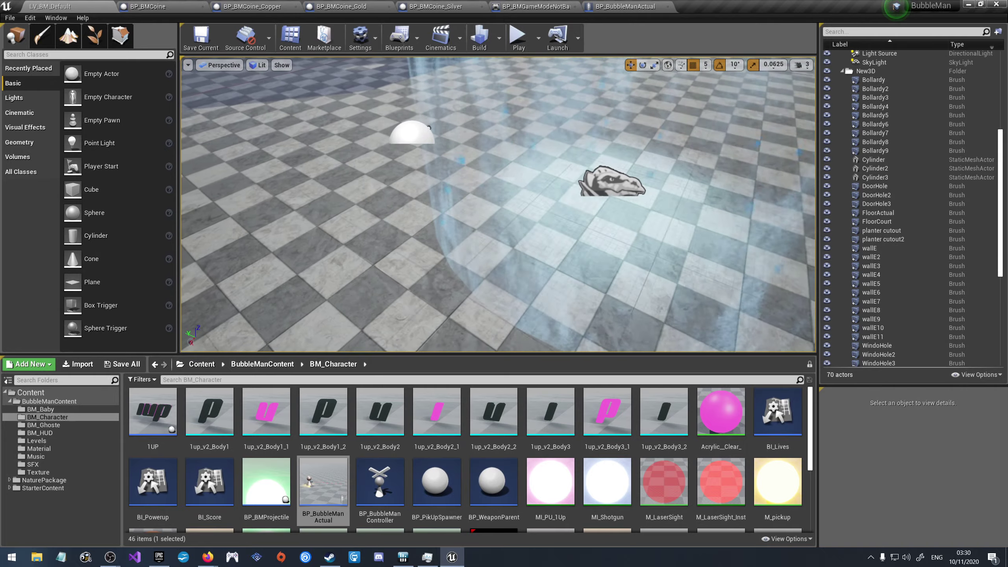
pyautogui.scroll(-3, 516, 194)
pyautogui.scroll(-3, 515, 193)
pyautogui.scroll(-4, 515, 194)
pyautogui.scroll(-2, 515, 194)
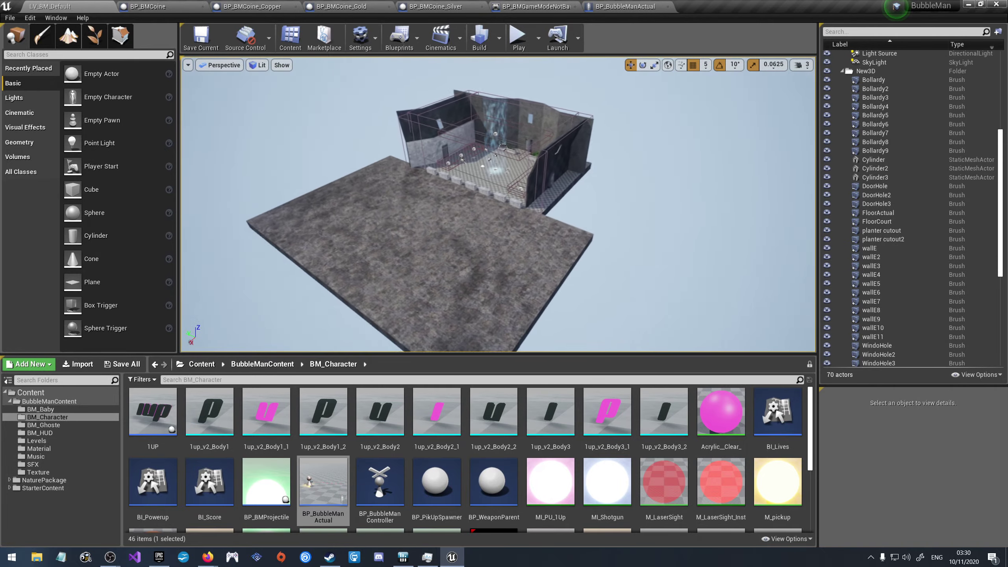
pyautogui.scroll(-3, 516, 194)
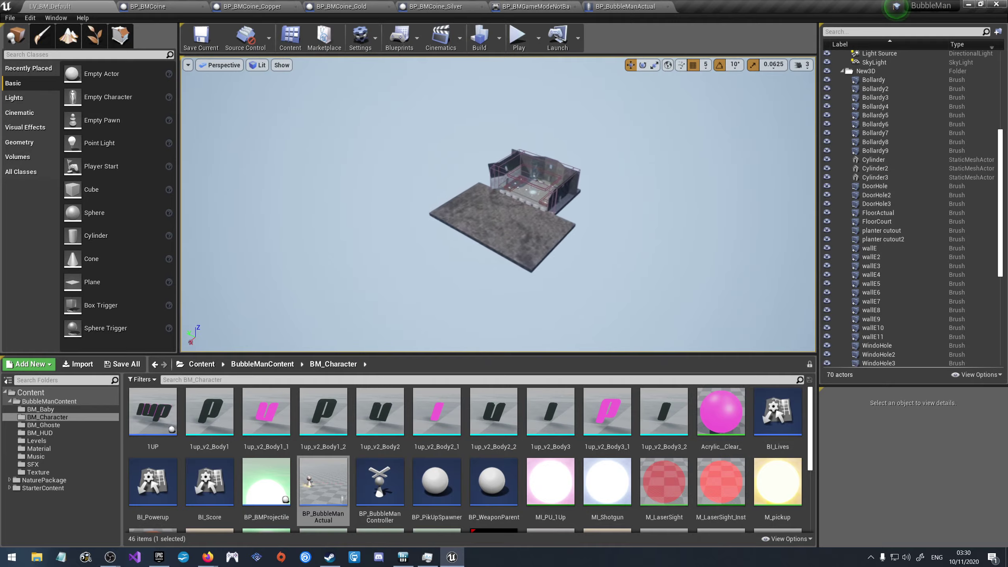
pyautogui.scroll(10, 515, 194)
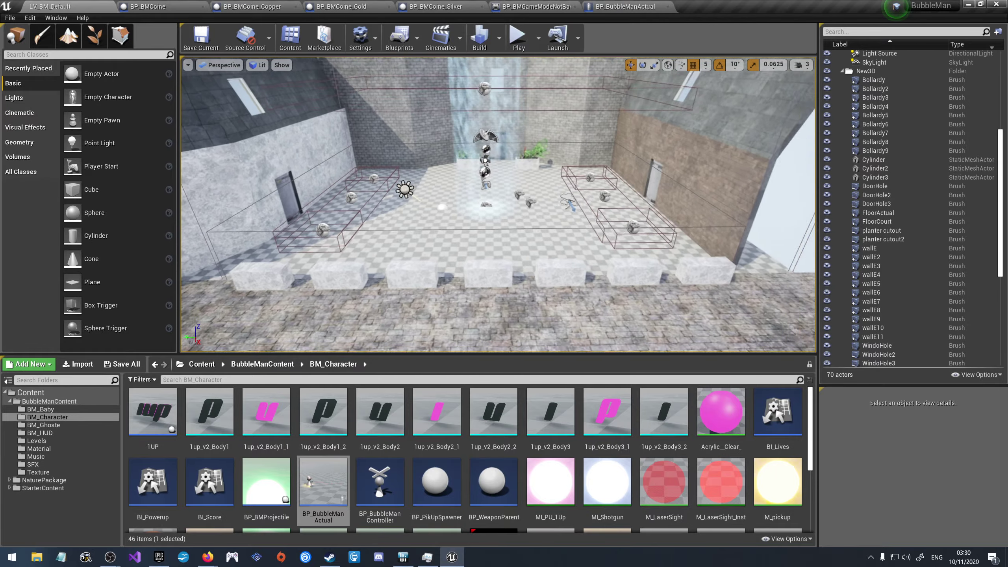
pyautogui.press('Up')
pyautogui.press('Right')
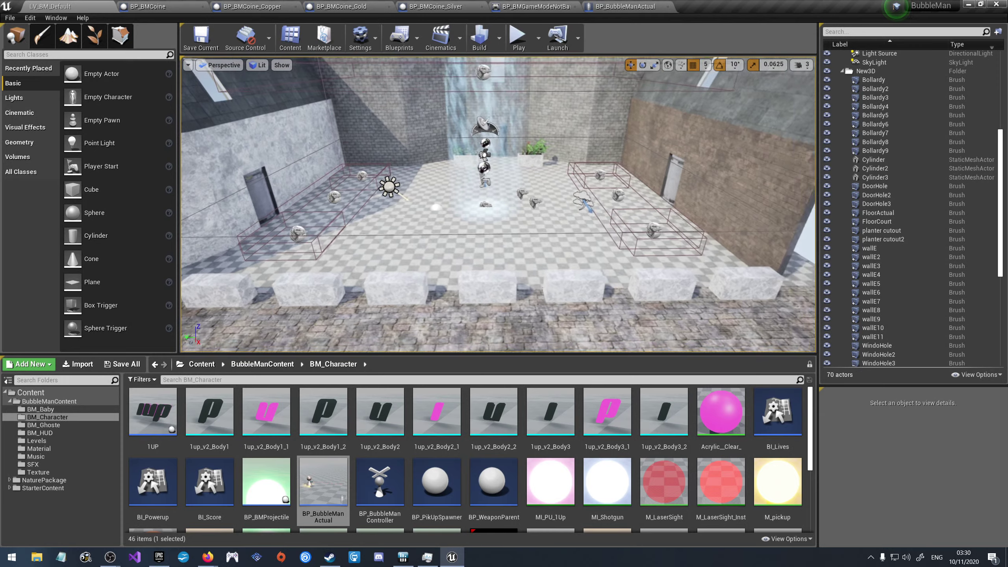
pyautogui.press('Down')
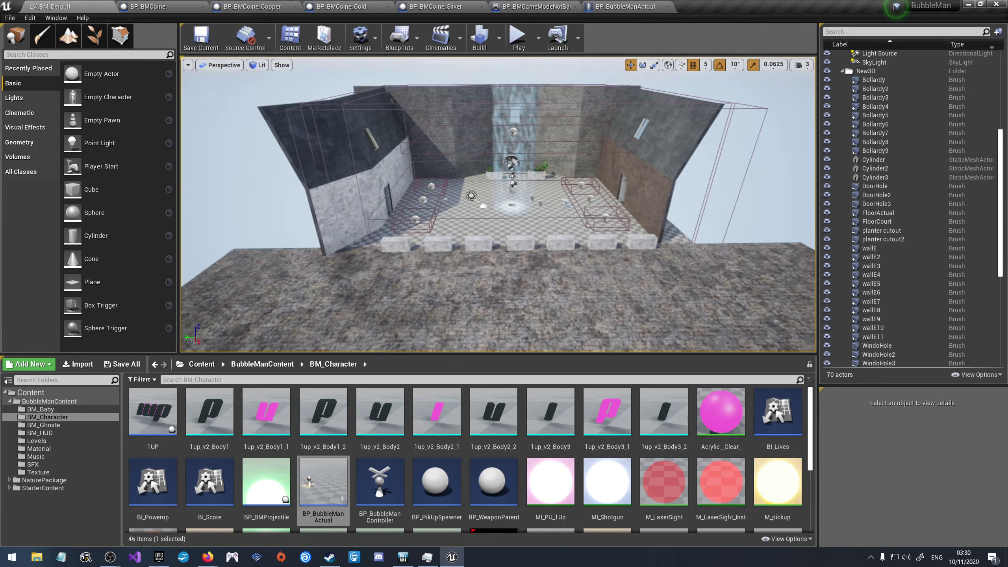
pyautogui.press('Up')
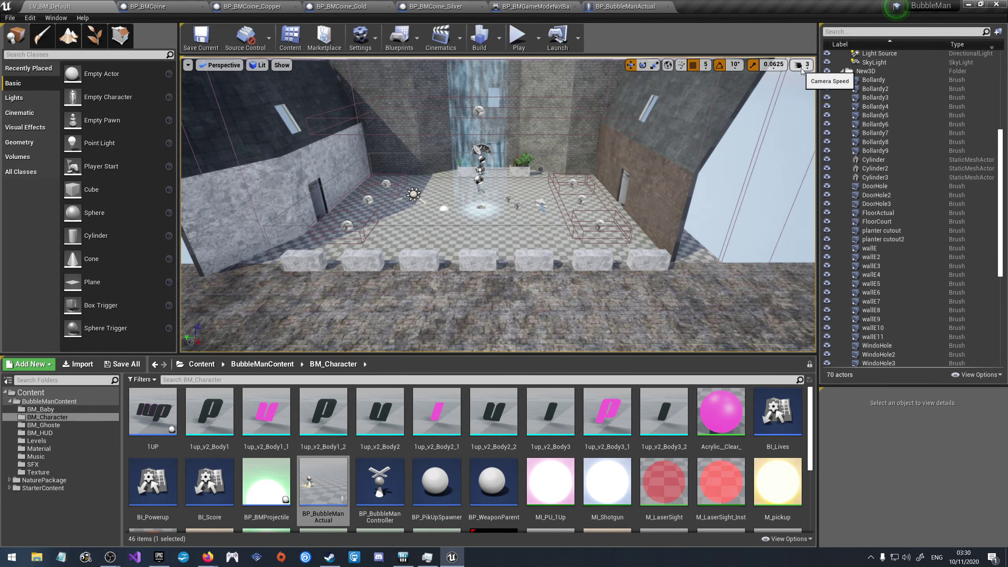
pyautogui.press('Up')
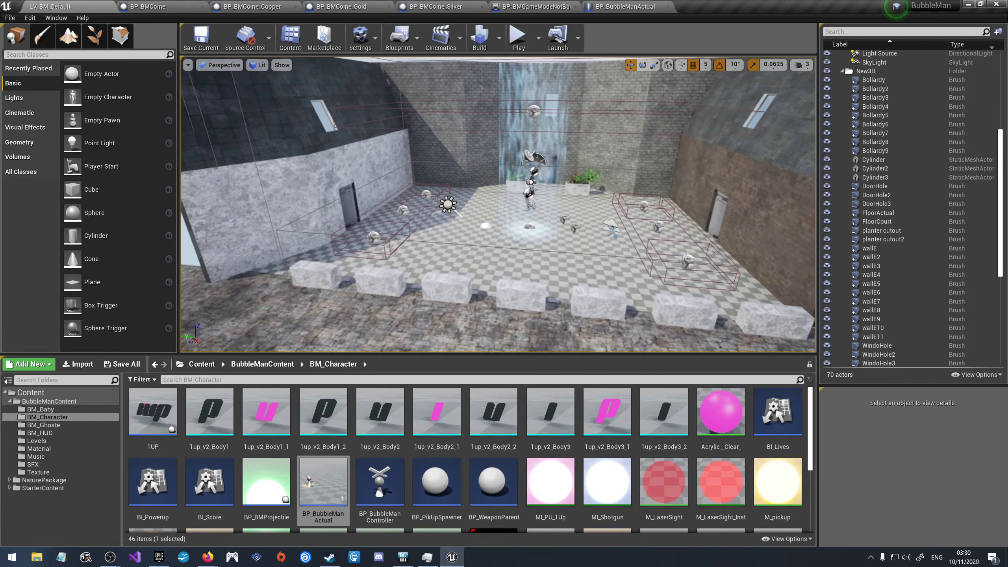
pyautogui.press('Down')
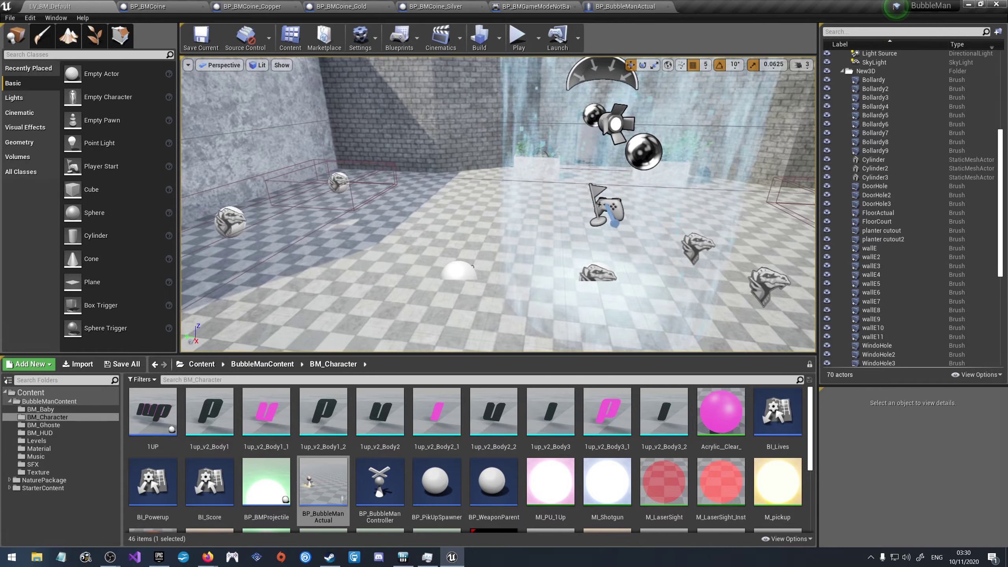
pyautogui.press('Up')
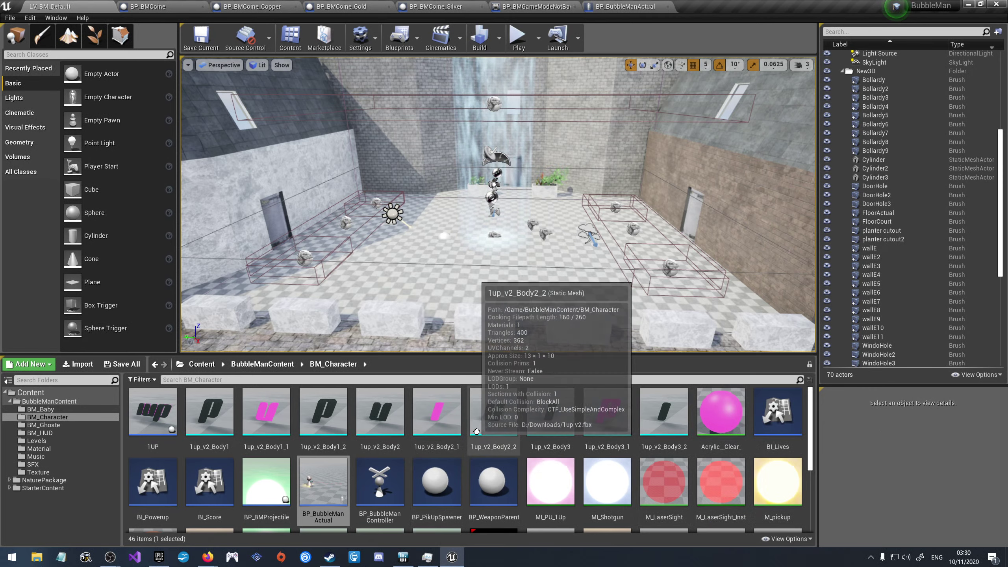
pyautogui.scroll(-5, 453, 469)
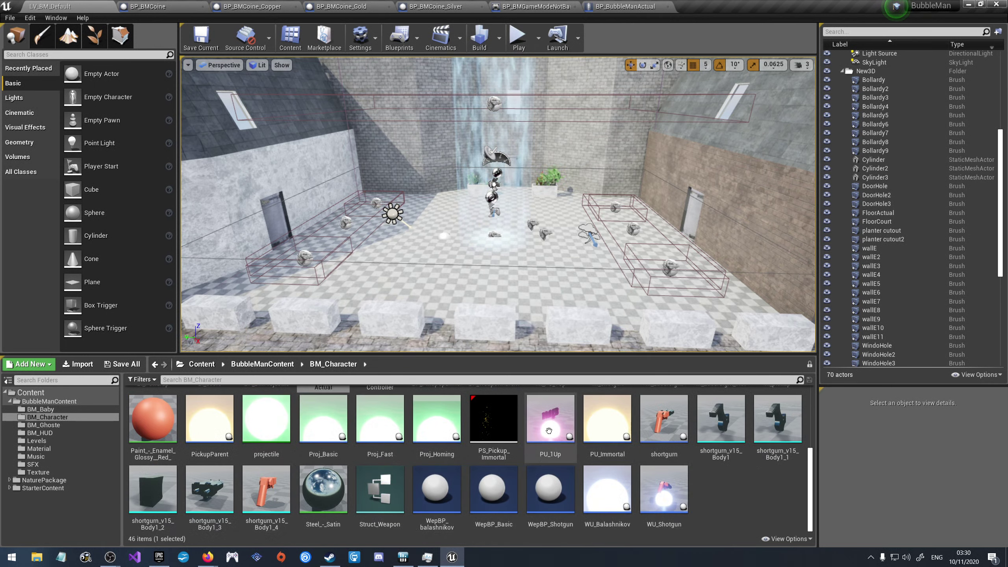
# Step: Open PU_1Up and orbit and zoom its 3D preview around the 1UP mesh
pyautogui.doubleClick(550, 419)
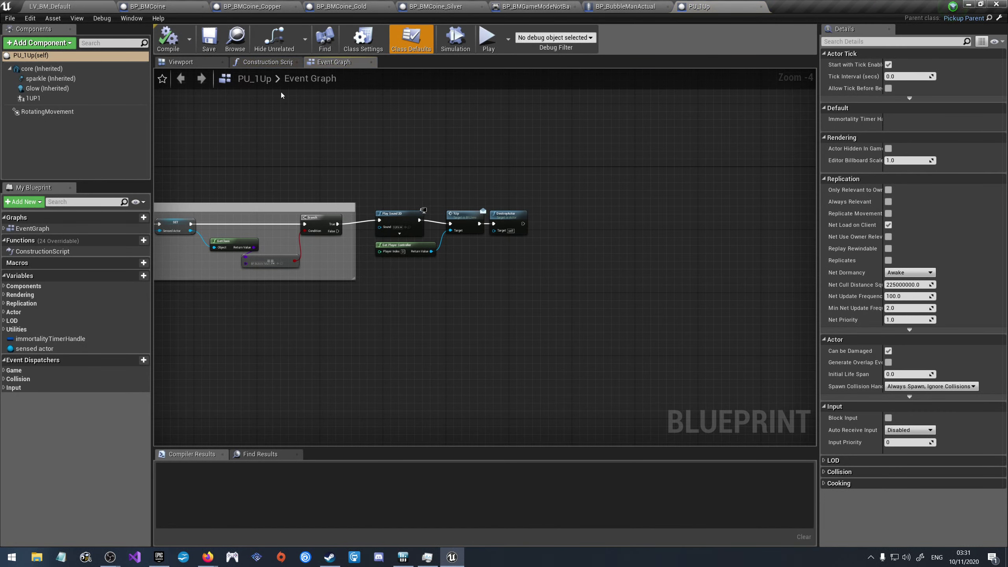
pyautogui.click(208, 60)
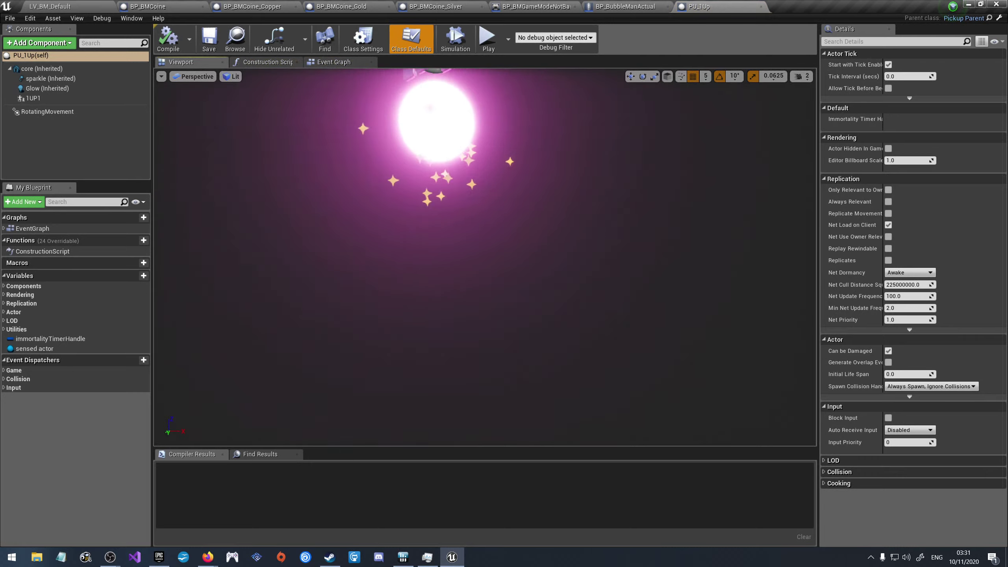
pyautogui.moveTo(484, 254)
pyautogui.mouseDown()
pyautogui.moveTo(485, 167)
pyautogui.moveTo(524, 167)
pyautogui.mouseUp()
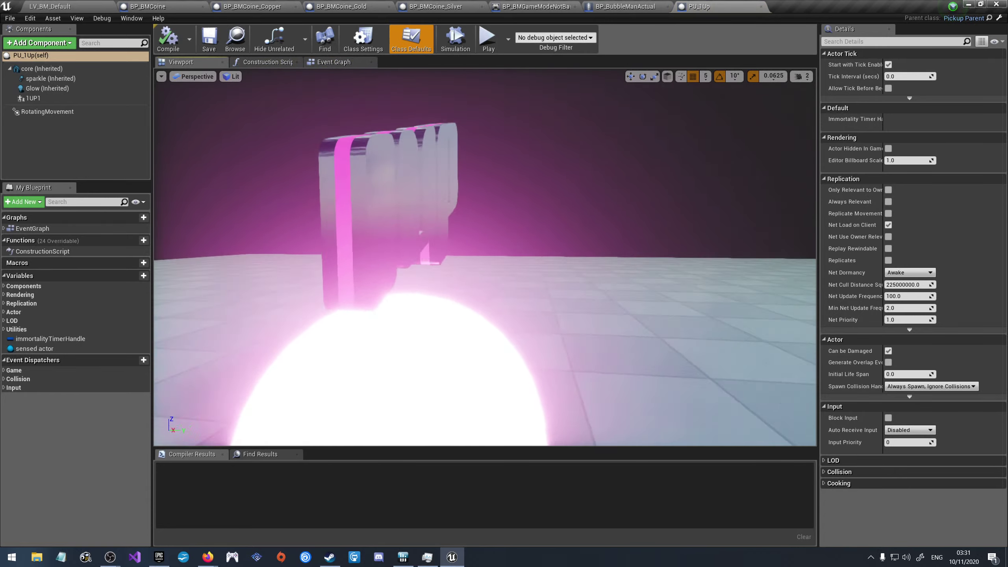
pyautogui.moveTo(485, 258)
pyautogui.mouseDown(button='right')
pyautogui.moveTo(516, 254)
pyautogui.moveTo(476, 254)
pyautogui.moveTo(484, 239)
pyautogui.moveTo(489, 247)
pyautogui.mouseUp(button='right')
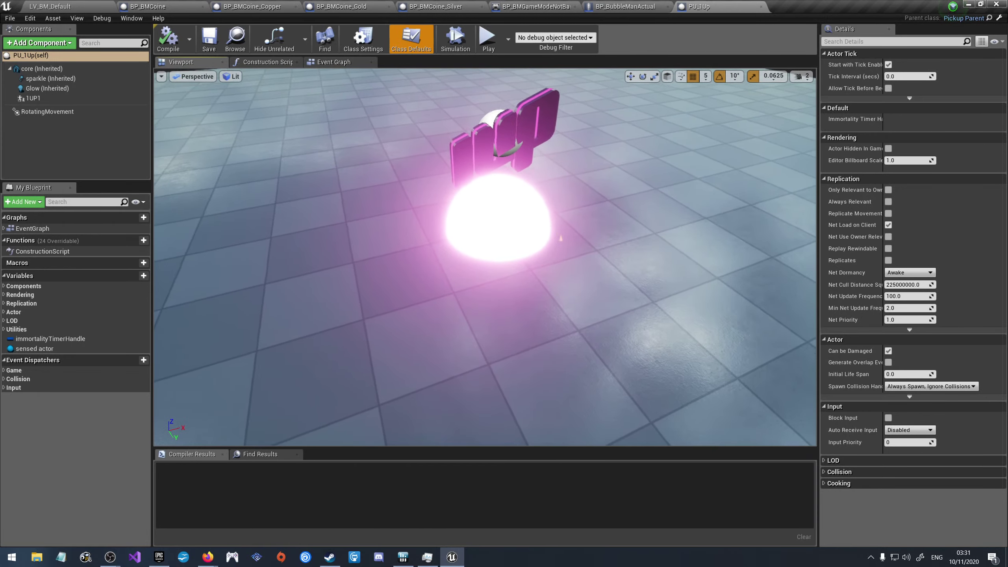
pyautogui.scroll(-3, 485, 256)
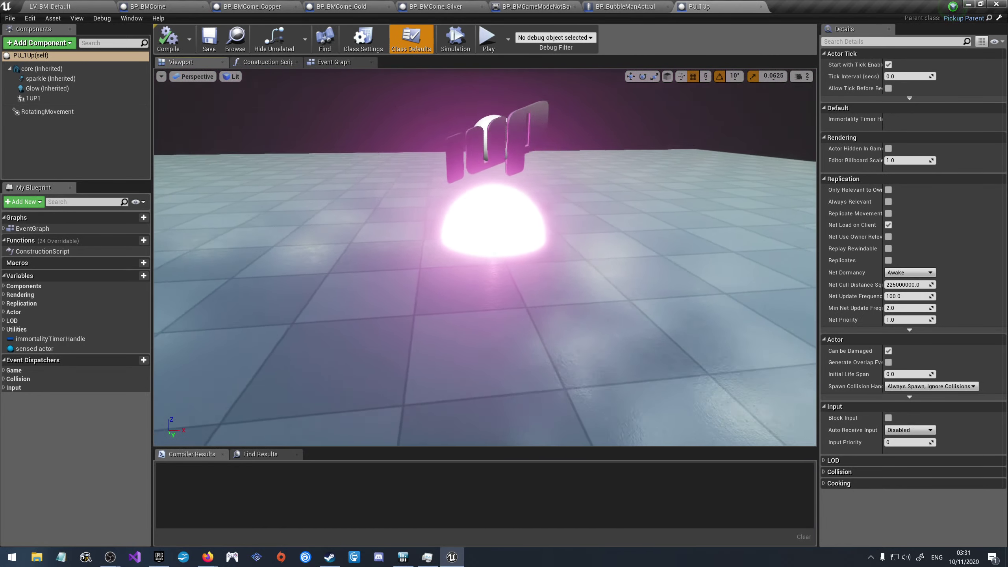
pyautogui.scroll(-2, 485, 256)
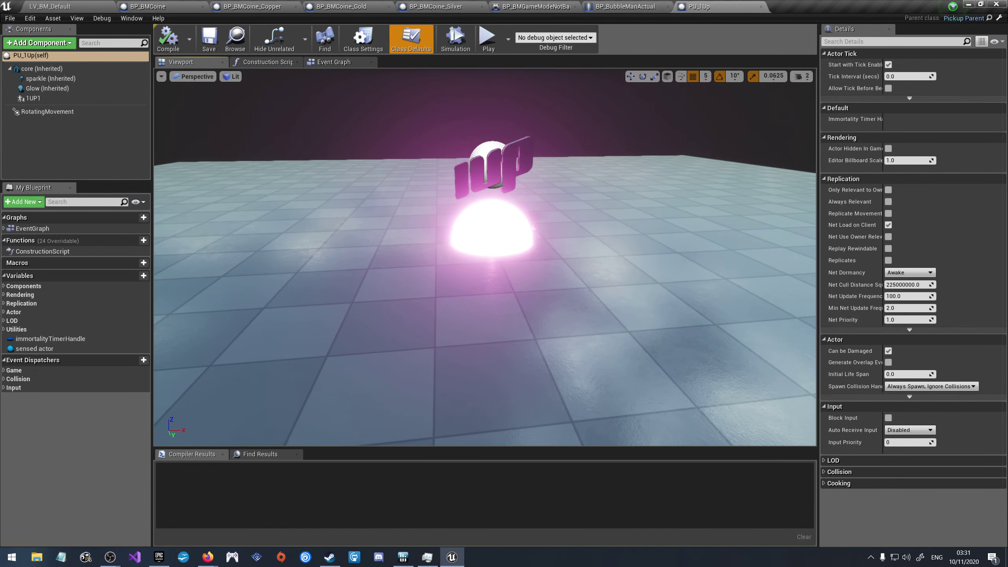
pyautogui.moveTo(489, 246); pyautogui.dragTo(486, 234, button='right')
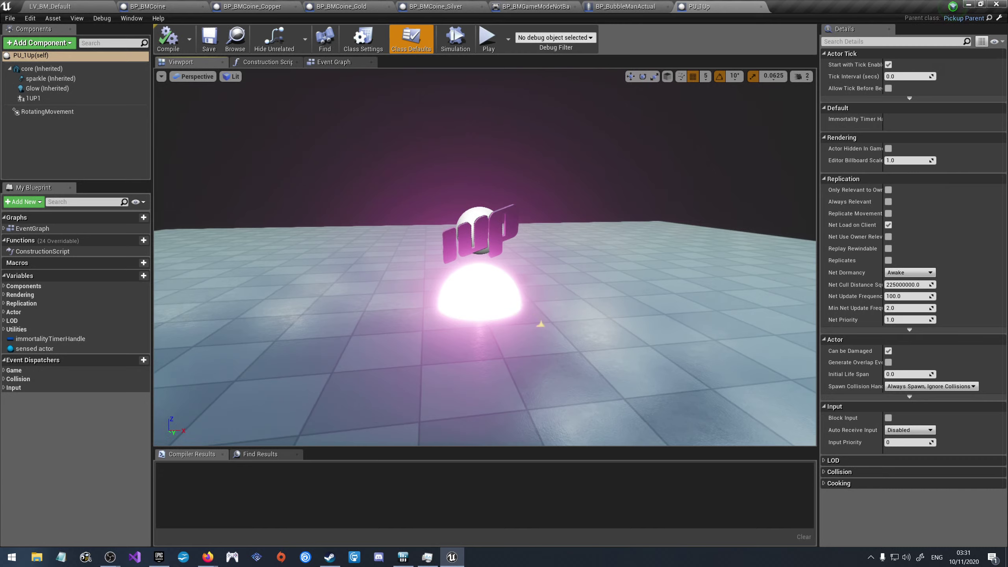
pyautogui.scroll(2, 484, 257)
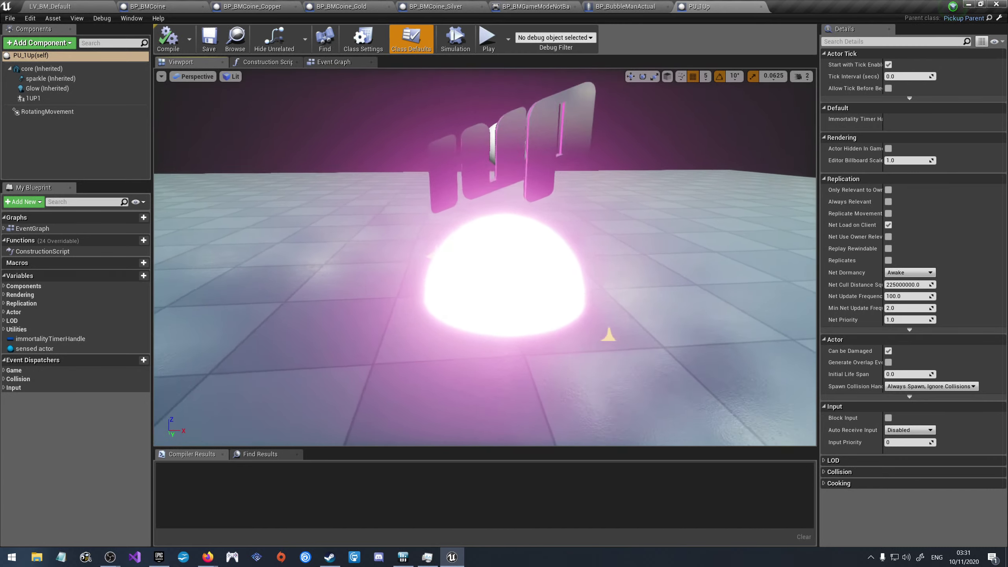
pyautogui.scroll(3, 484, 257)
pyautogui.scroll(-2, 484, 256)
pyautogui.scroll(-2, 243, 286)
pyautogui.scroll(-2, 244, 286)
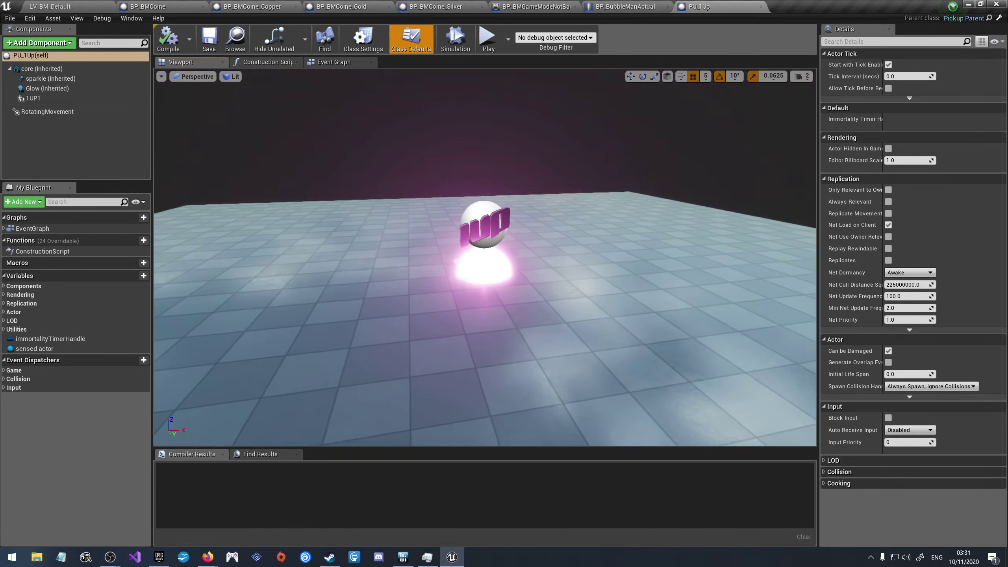
pyautogui.scroll(-2, 244, 286)
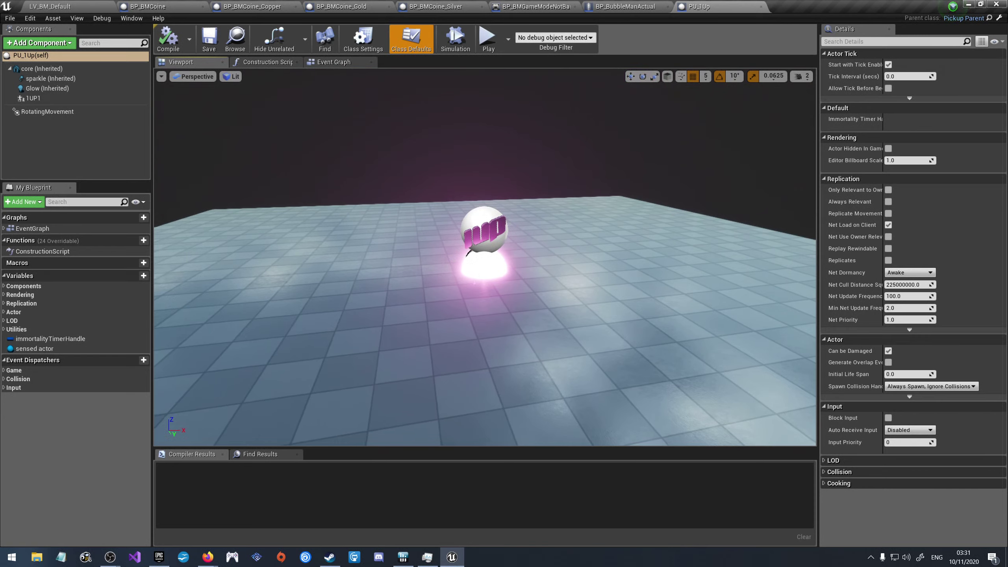
# Step: Look over the 1UP pickup from other angles, ending level with it centred
pyautogui.hotkey('alt', 'Tab')
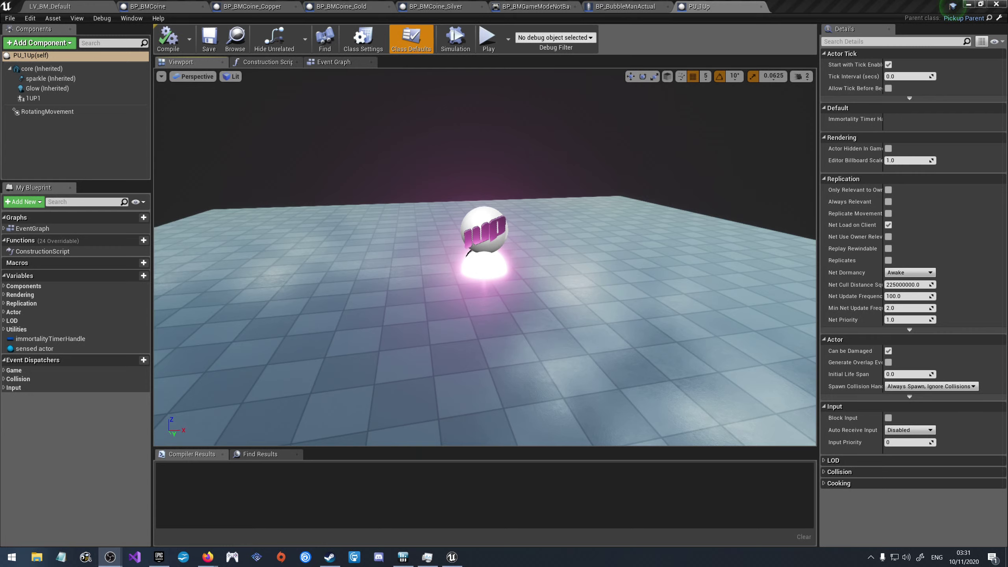
pyautogui.moveTo(573, 275); pyautogui.dragTo(573, 254)
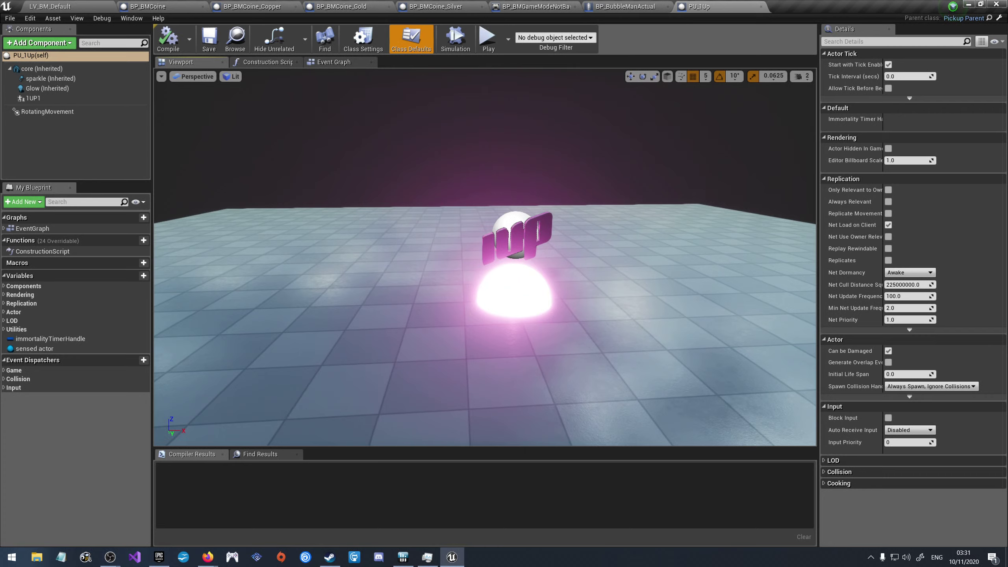
pyautogui.hotkey('alt', 'Tab')
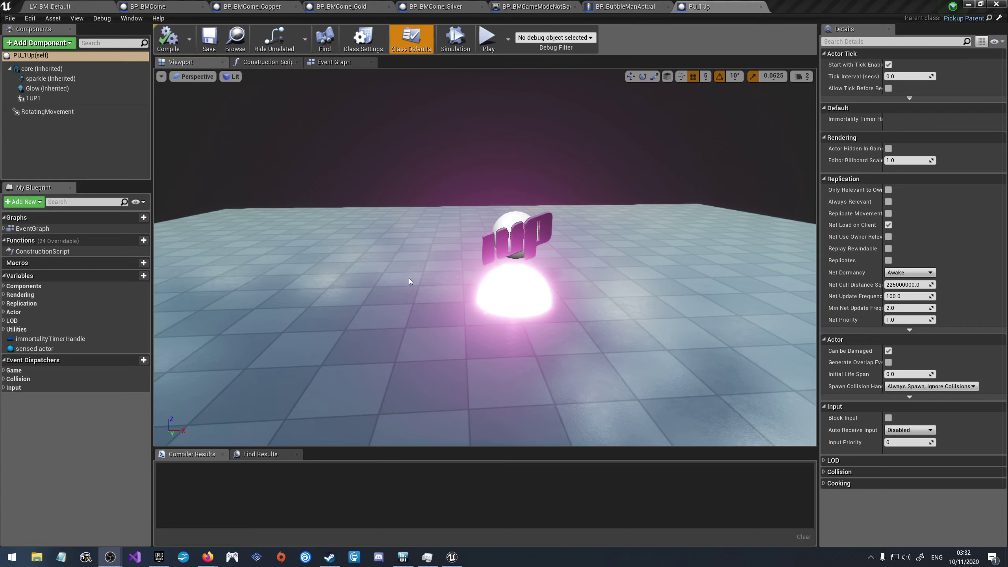
pyautogui.moveTo(390, 226)
pyautogui.mouseDown(button='right')
pyautogui.moveTo(420, 228)
pyautogui.moveTo(389, 228)
pyautogui.moveTo(413, 229)
pyautogui.moveTo(397, 222)
pyautogui.mouseUp(button='right')
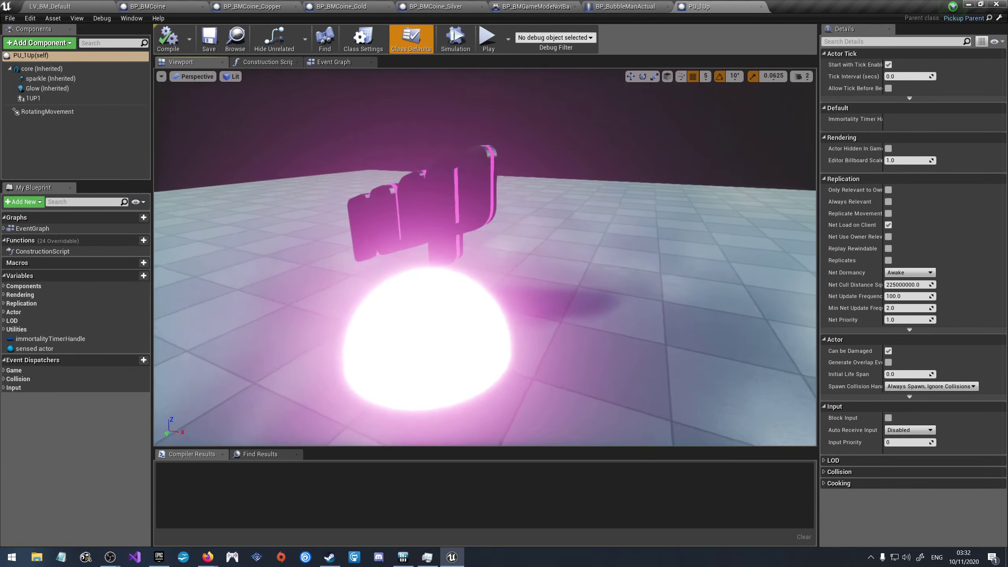
pyautogui.moveTo(397, 223); pyautogui.dragTo(404, 223, button='right')
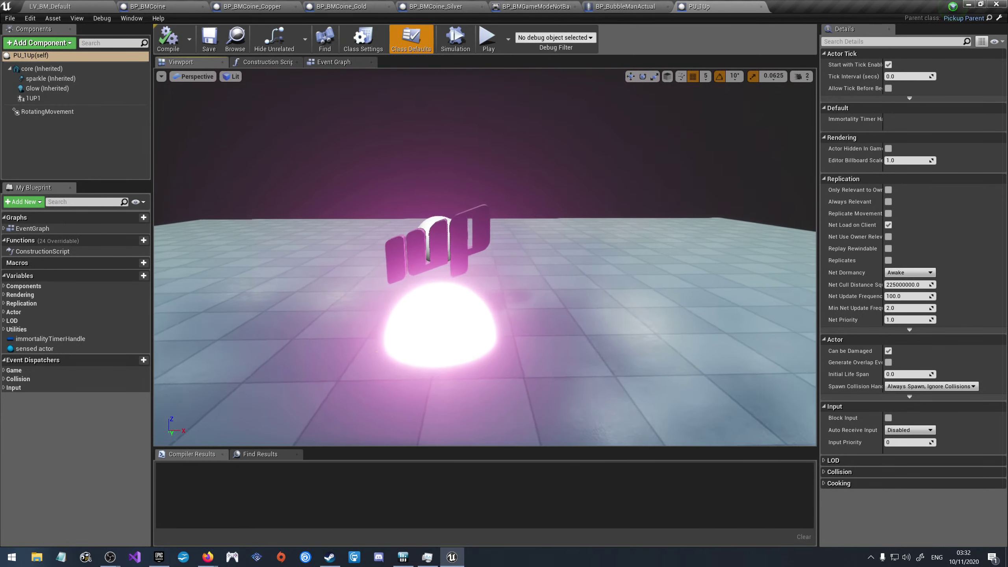
# Step: Close the BP_BubbleManActual and BP_BMGameModeNotBase blueprint tabs
pyautogui.click(618, 4)
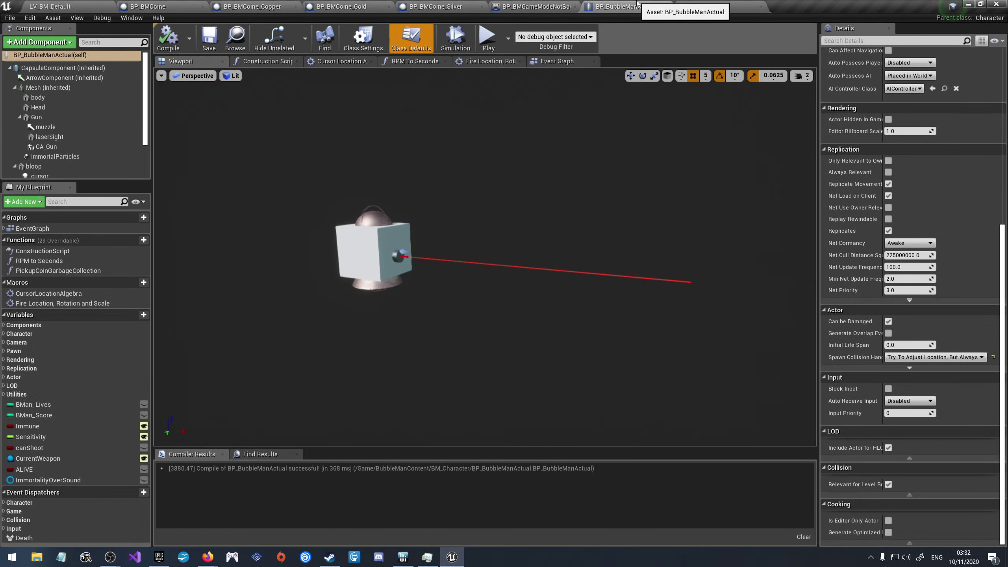
pyautogui.middleClick(635, 4)
pyautogui.middleClick(536, 4)
# Step: Close the silver, gold, copper and BP_BMCoine blueprint tabs
pyautogui.middleClick(445, 5)
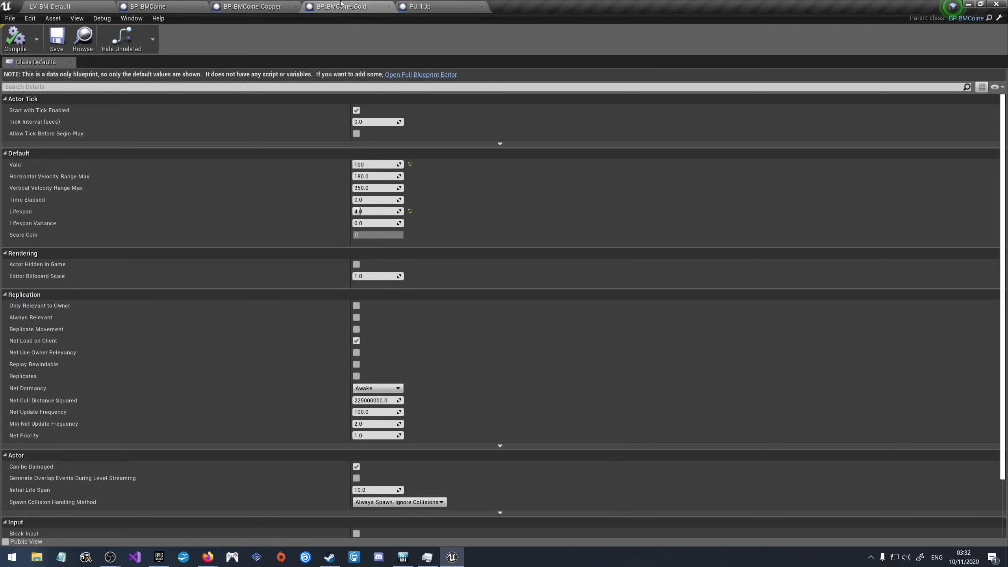
pyautogui.middleClick(349, 4)
pyautogui.middleClick(244, 5)
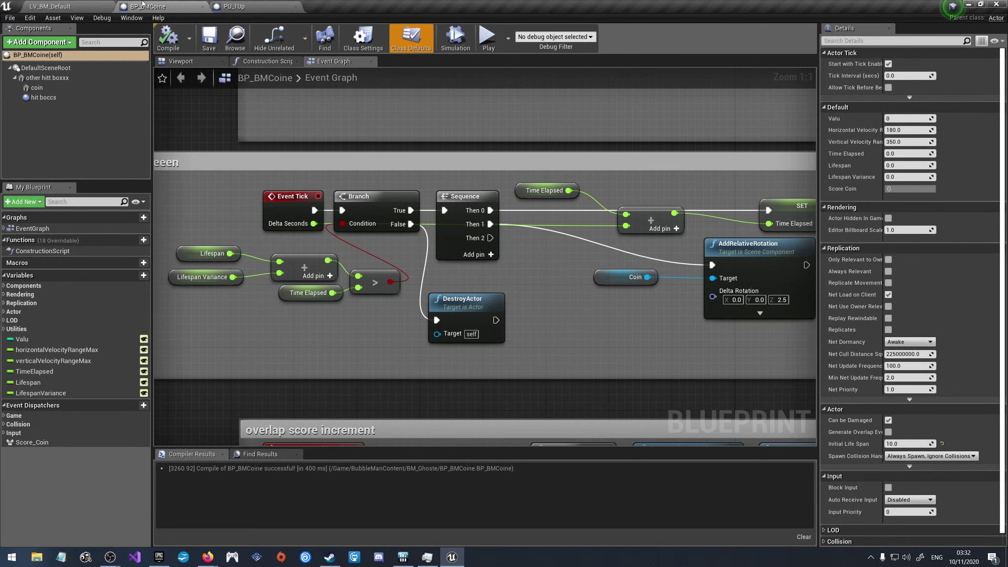
pyautogui.middleClick(143, 4)
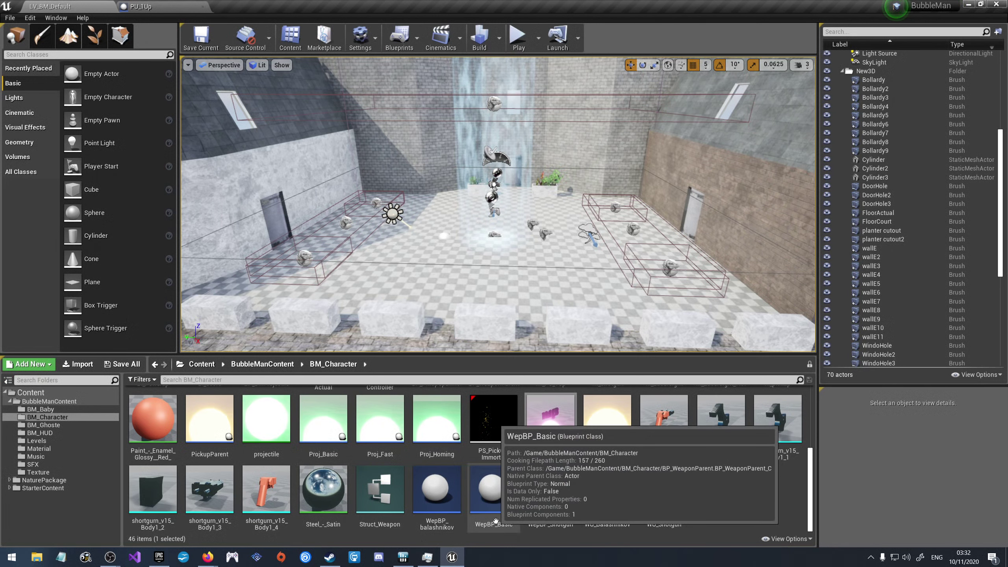
# Step: Open shortgurn and view the shotgun model in 3D with Show Floor off
pyautogui.doubleClick(666, 421)
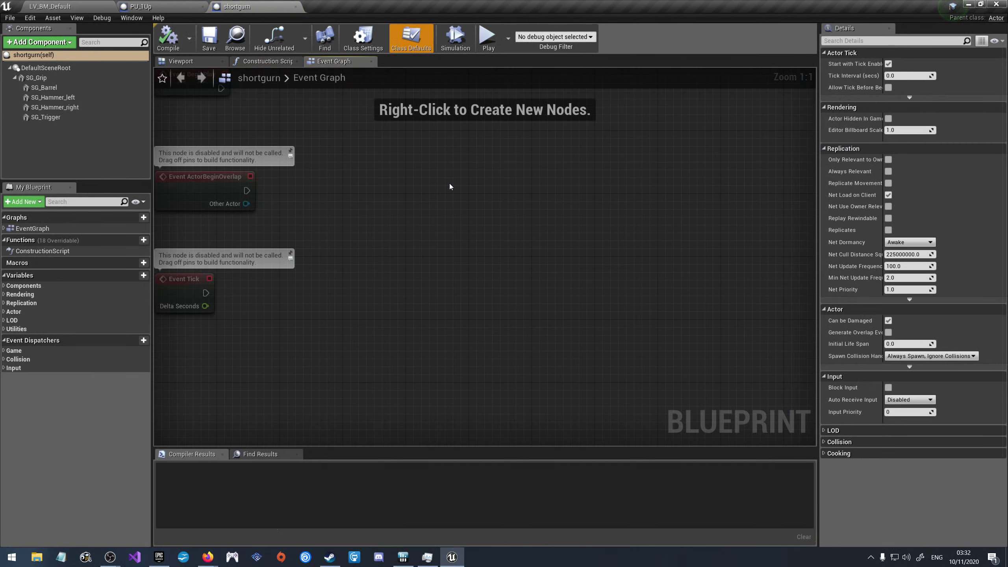
pyautogui.click(188, 59)
pyautogui.moveTo(655, 253); pyautogui.dragTo(357, 167)
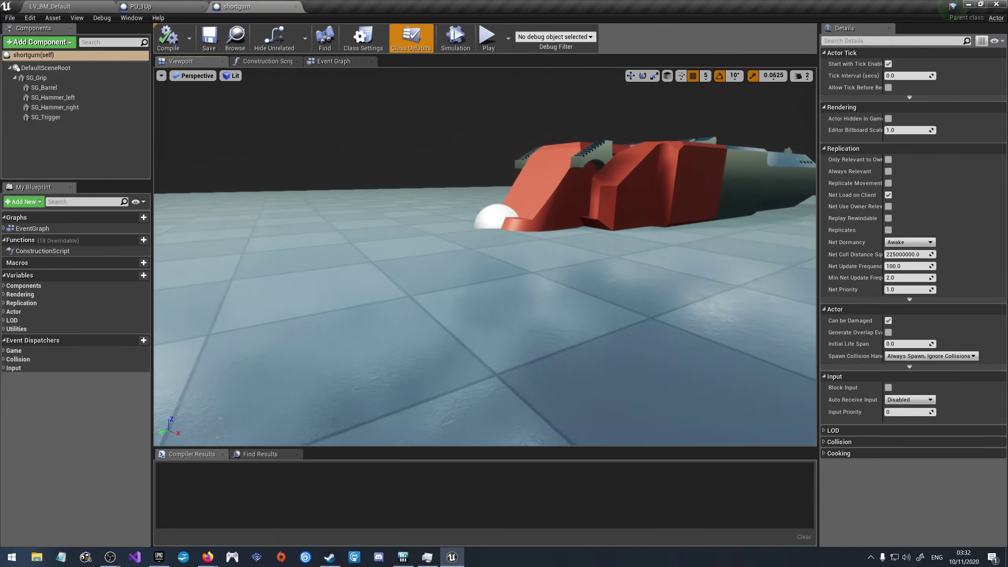
pyautogui.click(161, 76)
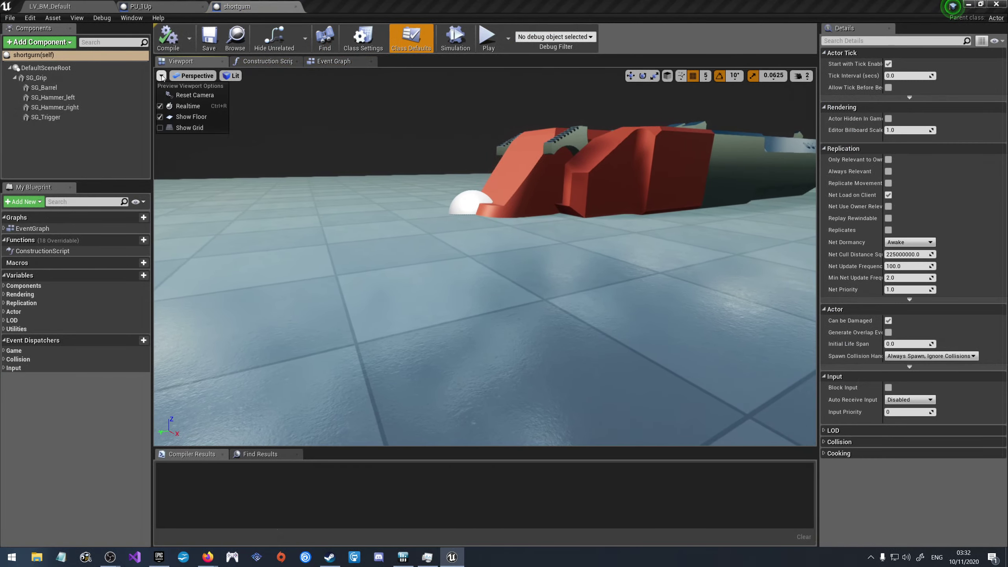
pyautogui.click(187, 117)
pyautogui.moveTo(436, 317)
pyautogui.mouseDown()
pyautogui.moveTo(417, 258)
pyautogui.moveTo(595, 238)
pyautogui.moveTo(496, 238)
pyautogui.moveTo(440, 268)
pyautogui.mouseUp()
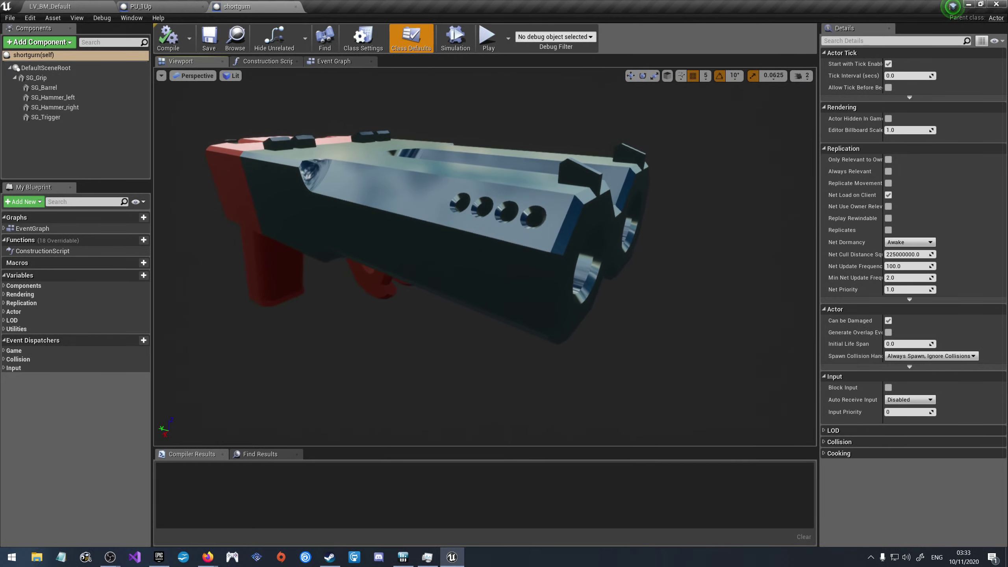
# Step: Close shortgurn and return to the LV_BM_Default level editor
pyautogui.click(285, 5)
pyautogui.click(49, 6)
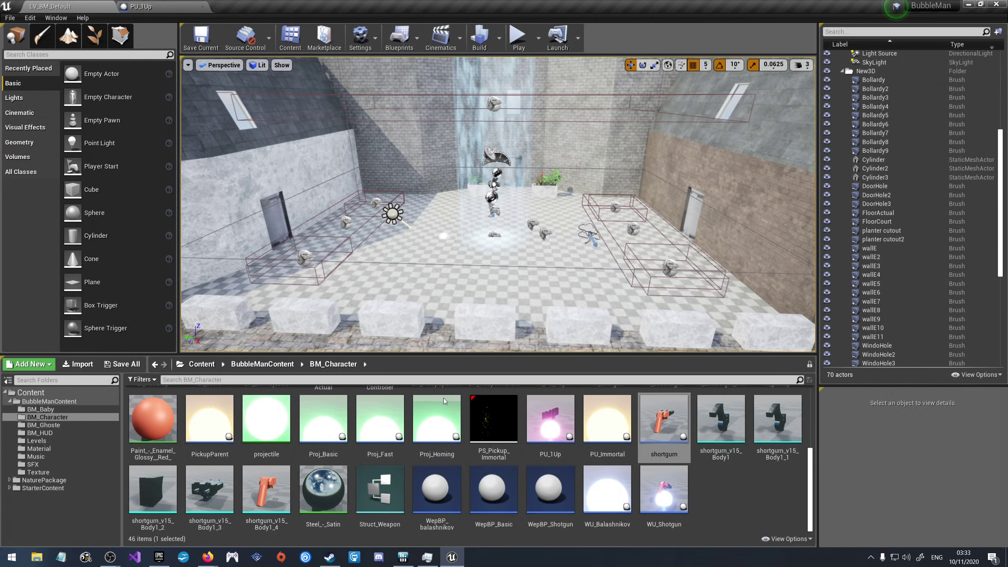
pyautogui.scroll(1, 555, 457)
# Step: Open WU_Shotgun and zoom its 3D viewport in on the pickup
pyautogui.doubleClick(675, 498)
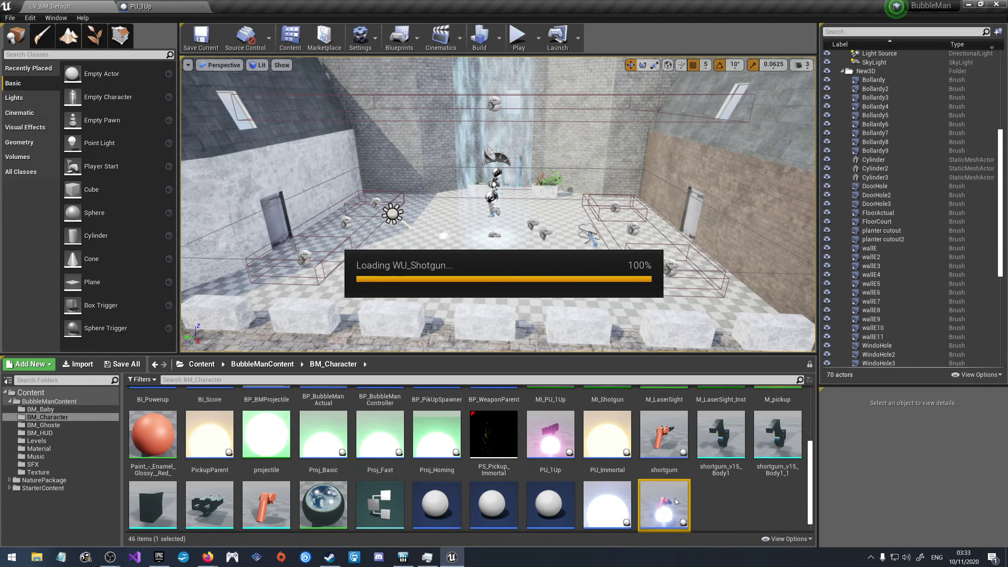
pyautogui.click(180, 62)
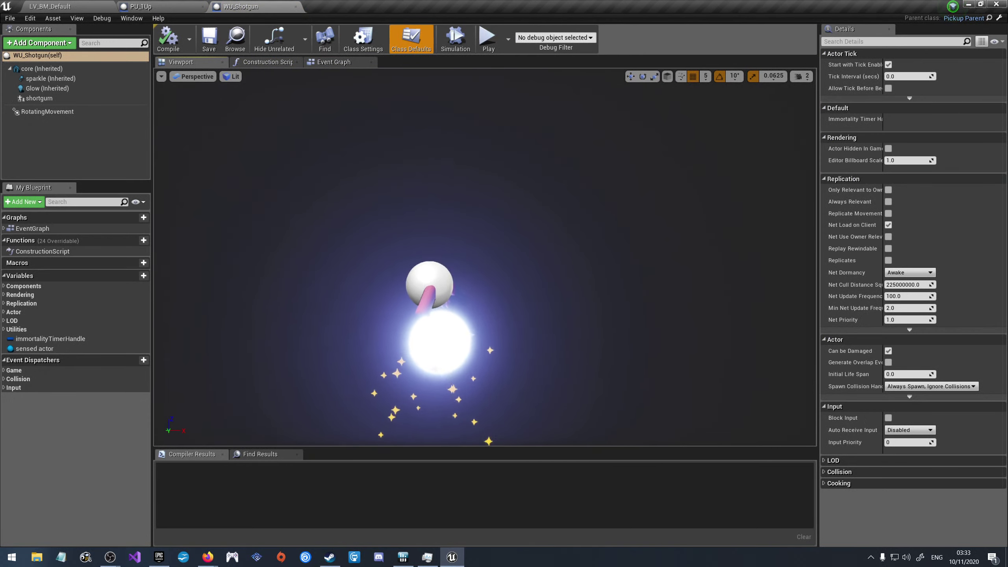
pyautogui.scroll(2, 437, 318)
pyautogui.scroll(2, 437, 318)
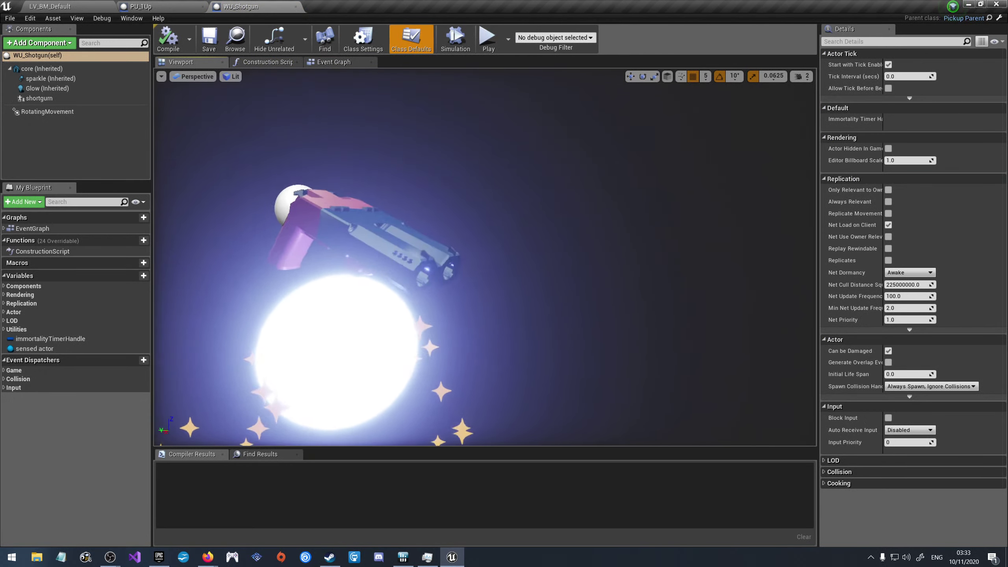
pyautogui.scroll(3, 484, 258)
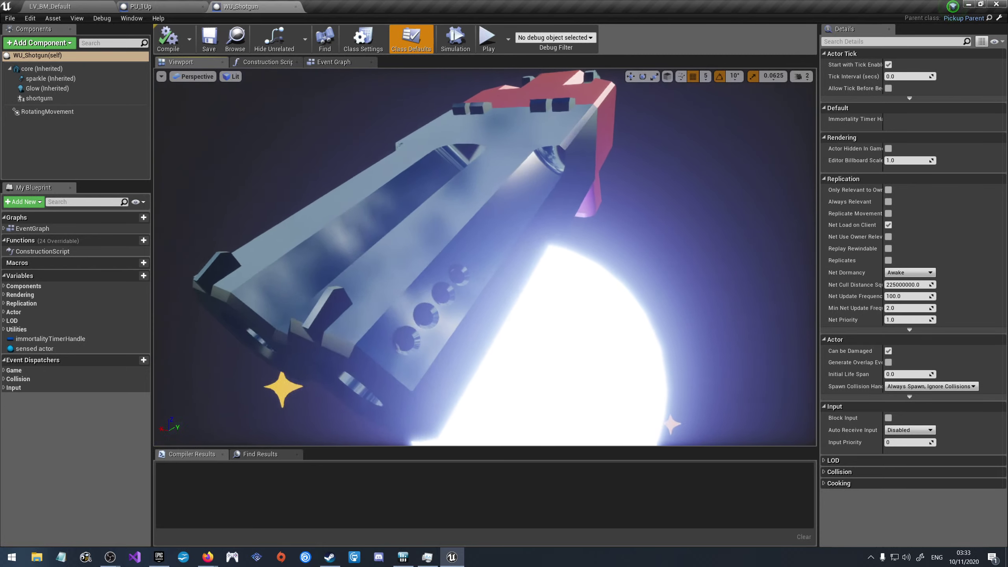
pyautogui.moveTo(427, 203); pyautogui.dragTo(427, 203)
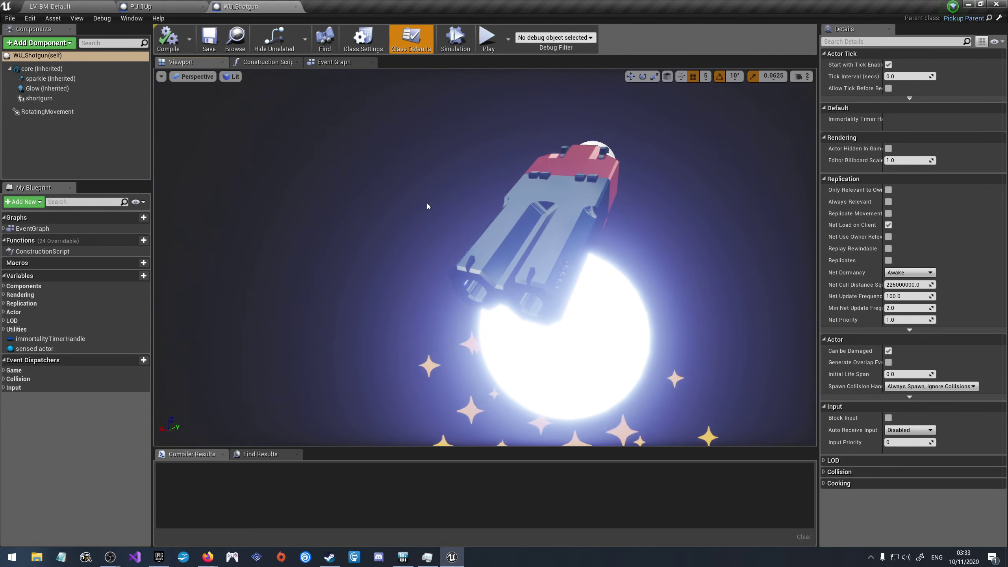
# Step: Switch between WU_Shotgun and the LV_BM_Default level editor, ending on the level
pyautogui.click(50, 6)
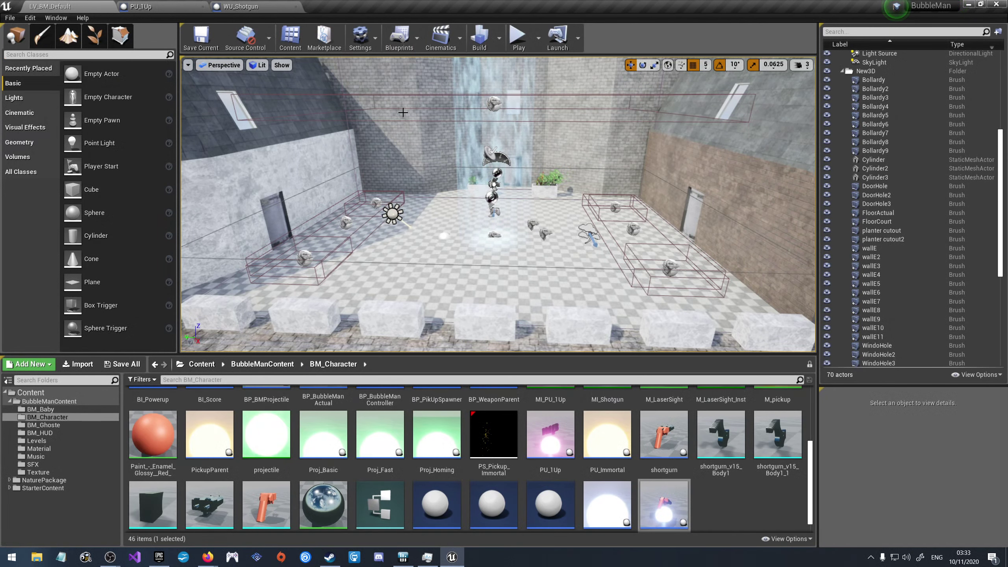
pyautogui.click(240, 7)
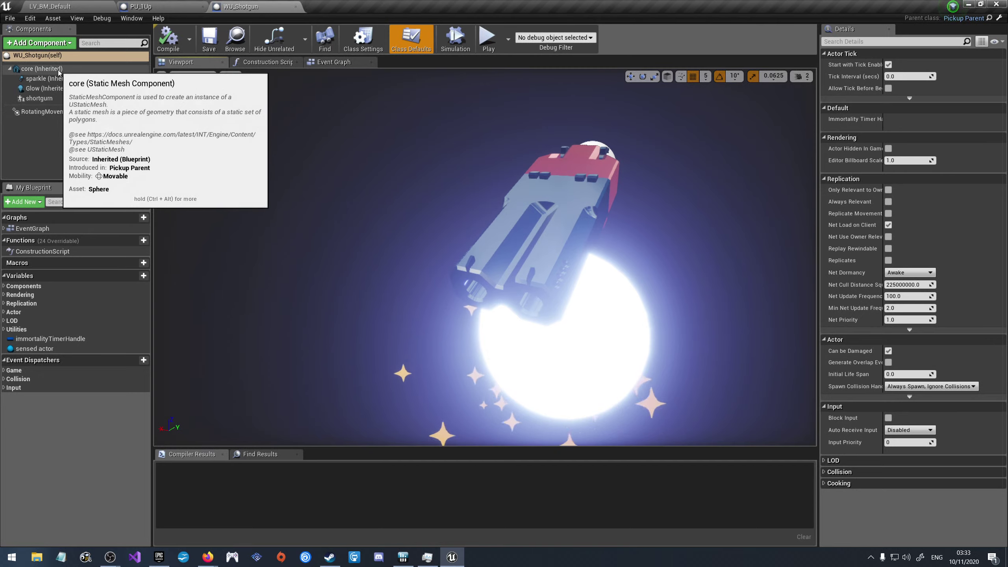
pyautogui.click(141, 6)
pyautogui.click(50, 6)
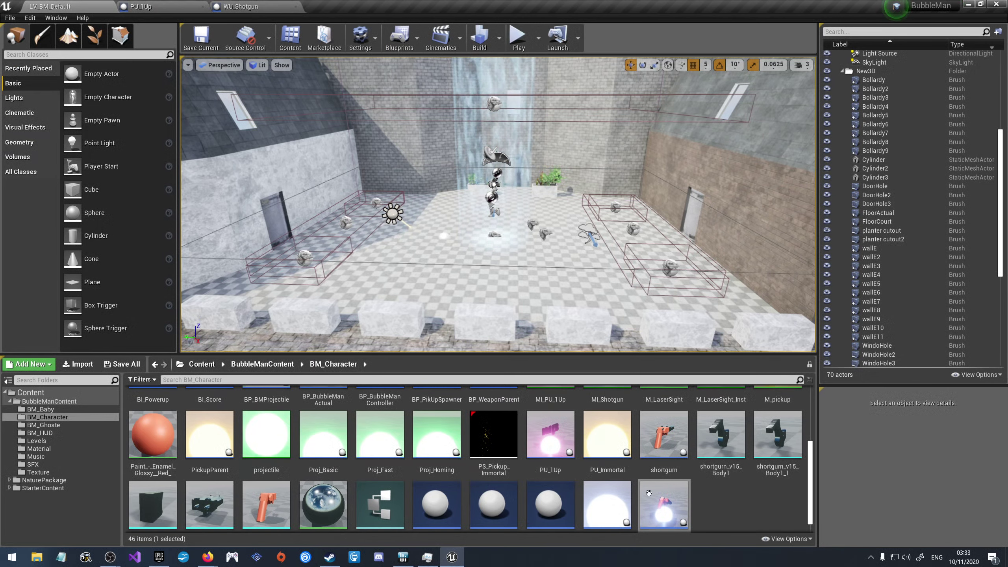
pyautogui.scroll(1, 636, 479)
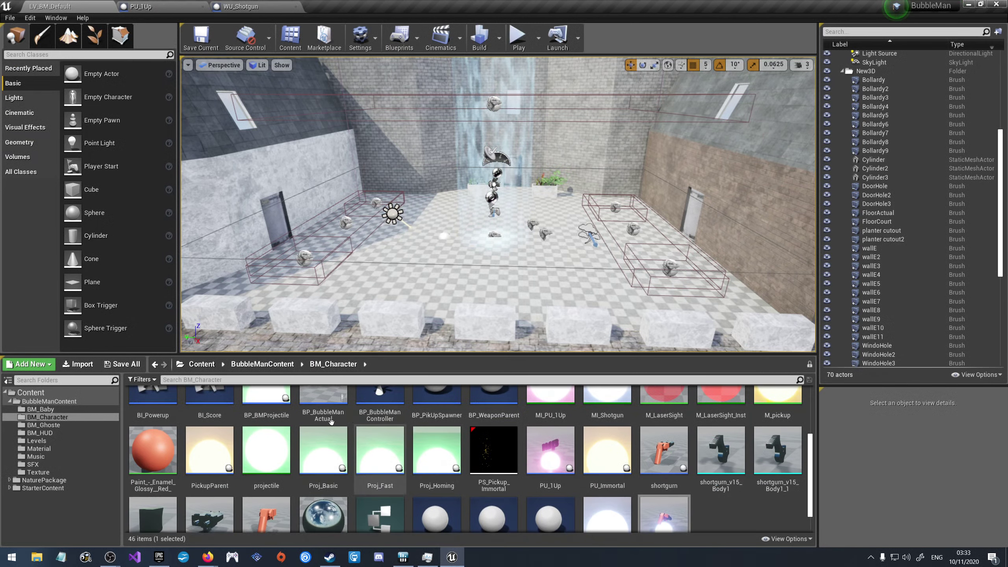
# Step: Open PickupParent and look through its Glow, sparkle and core components
pyautogui.click(217, 448)
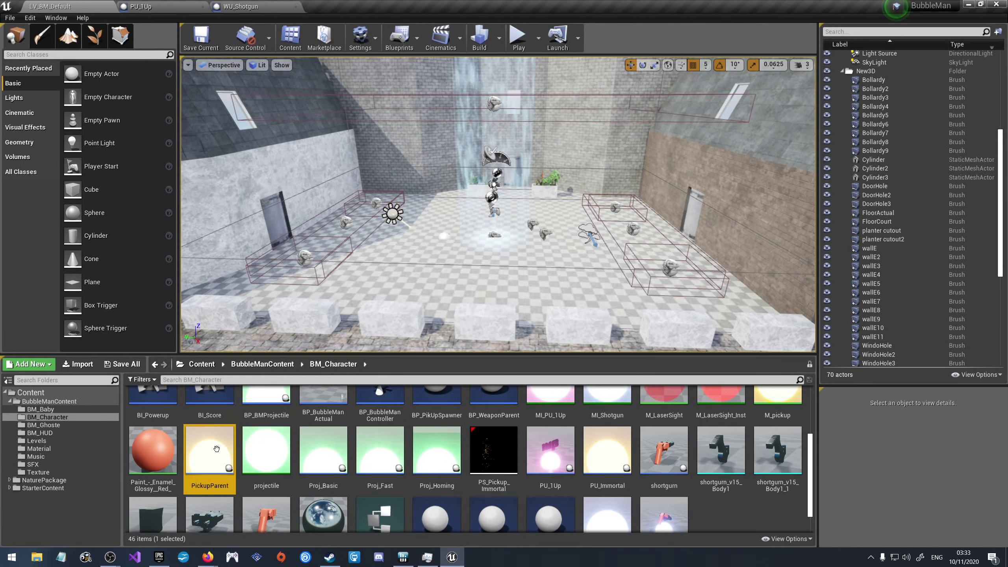
pyautogui.doubleClick(217, 448)
pyautogui.click(83, 88)
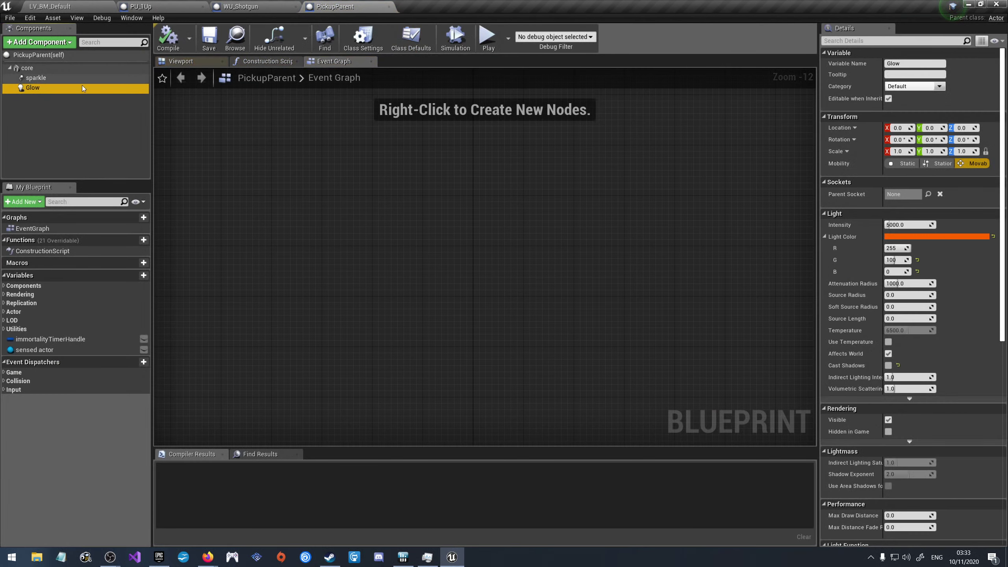
pyautogui.click(44, 78)
pyautogui.press('Down')
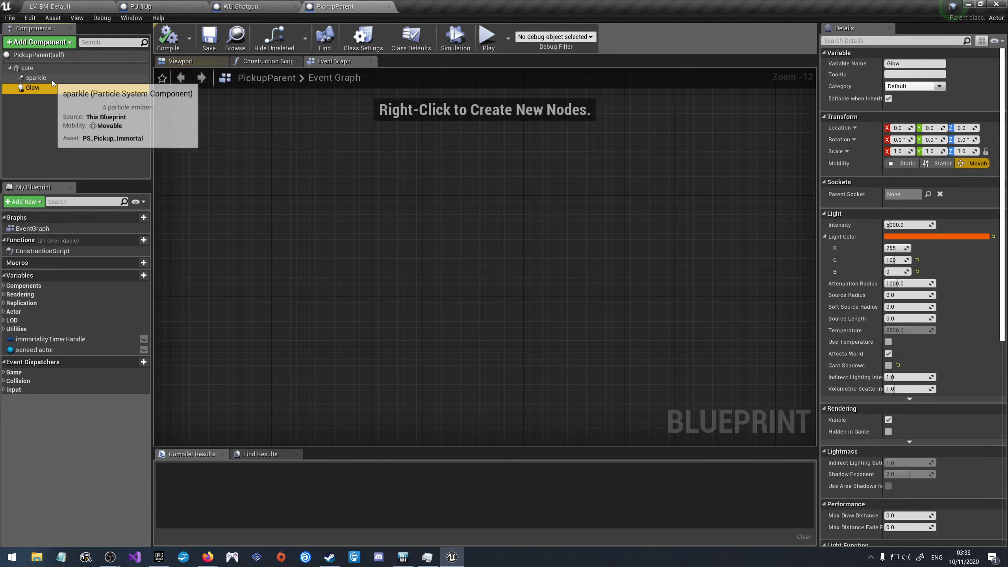
pyautogui.press('Up')
pyautogui.press('Down')
pyautogui.click(50, 70)
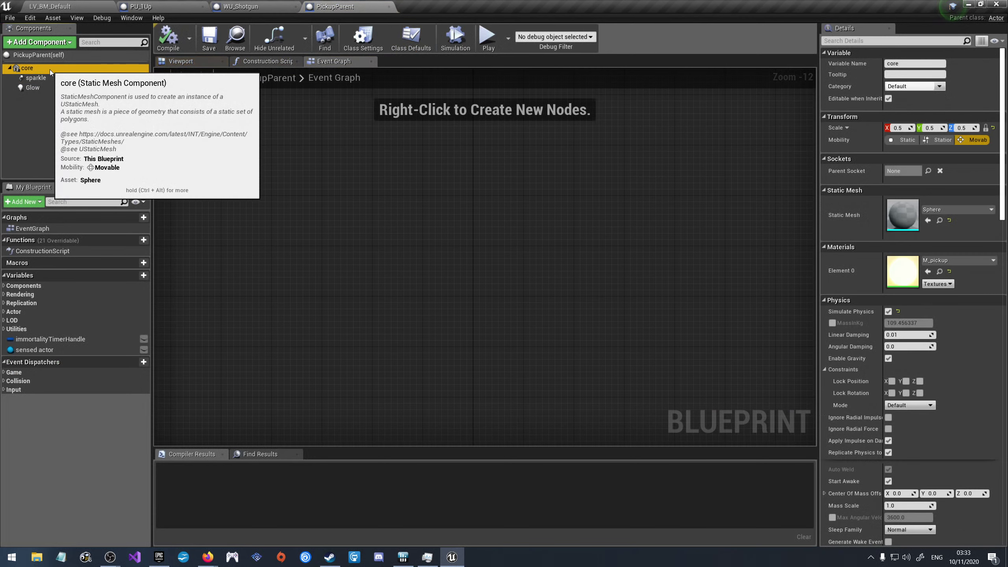
pyautogui.click(52, 55)
pyautogui.click(48, 62)
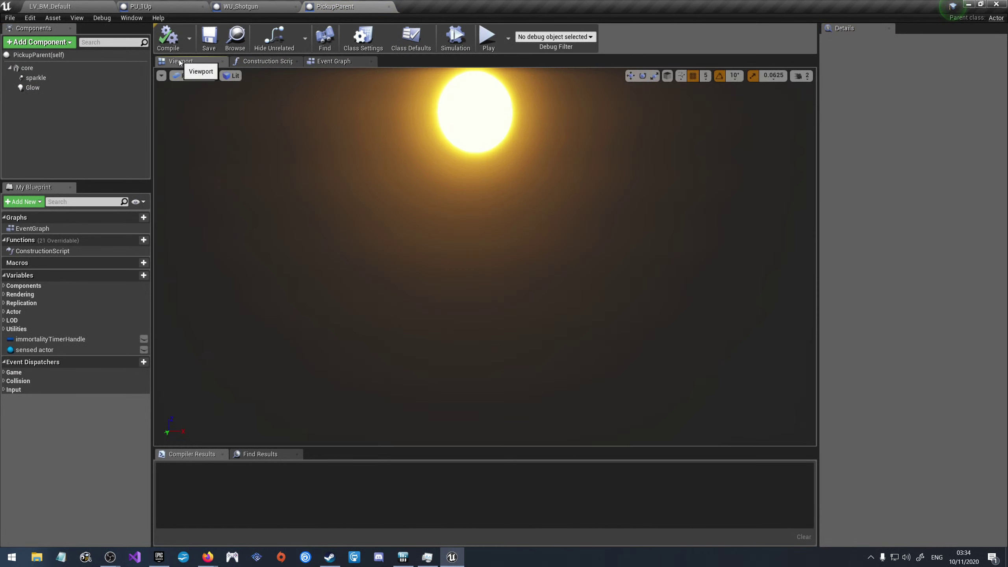
pyautogui.click(52, 71)
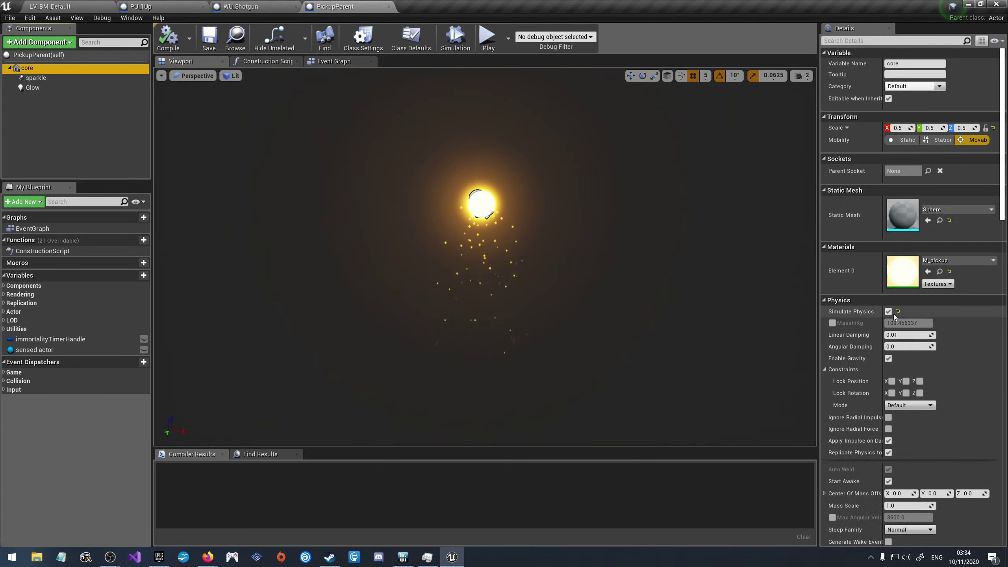
# Step: Review the core mesh's Collision settings, expanding Collision Presets to see WorldStatic blocking
pyautogui.scroll(-5, 908, 419)
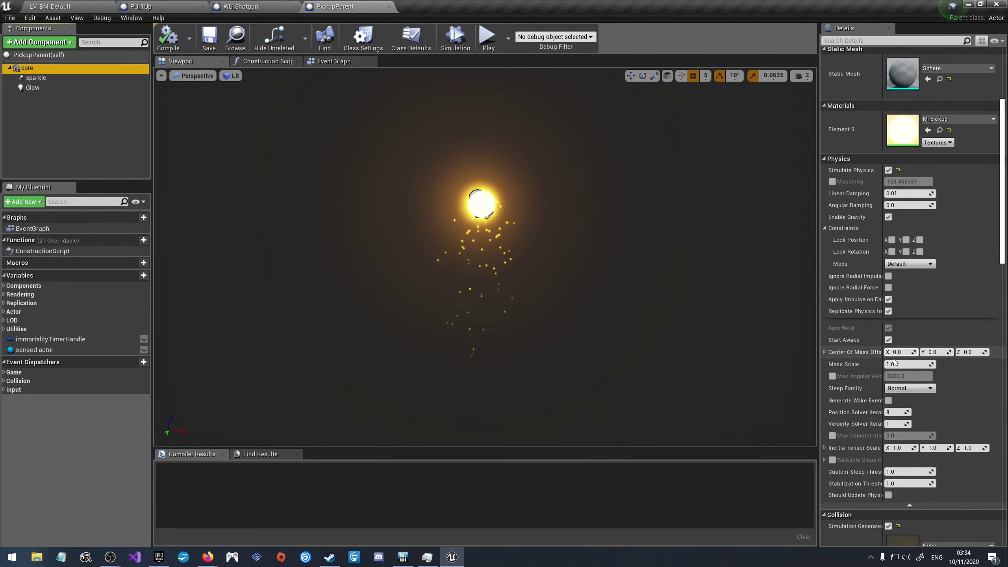
pyautogui.scroll(-3, 880, 443)
pyautogui.scroll(-3, 865, 452)
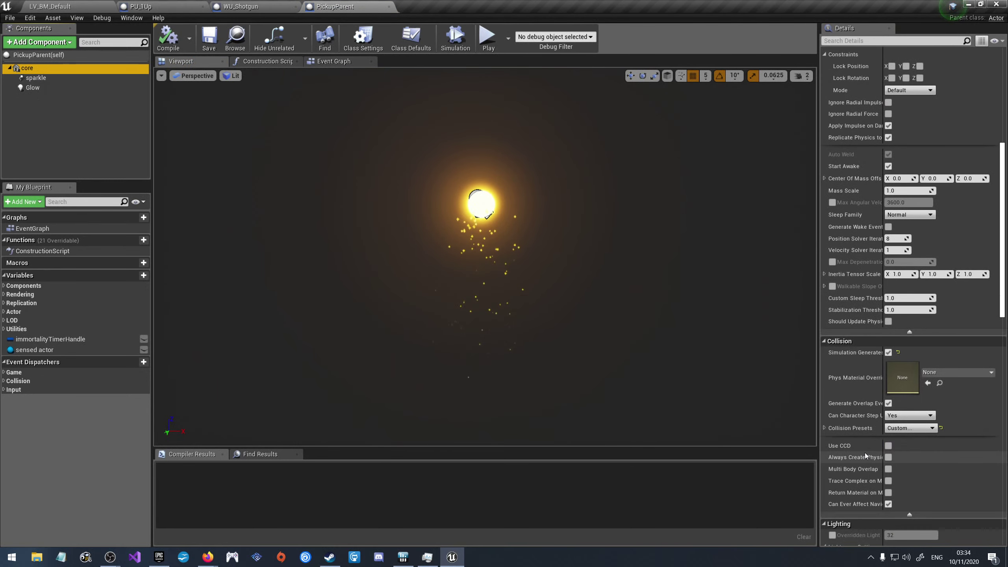
pyautogui.scroll(-2, 864, 453)
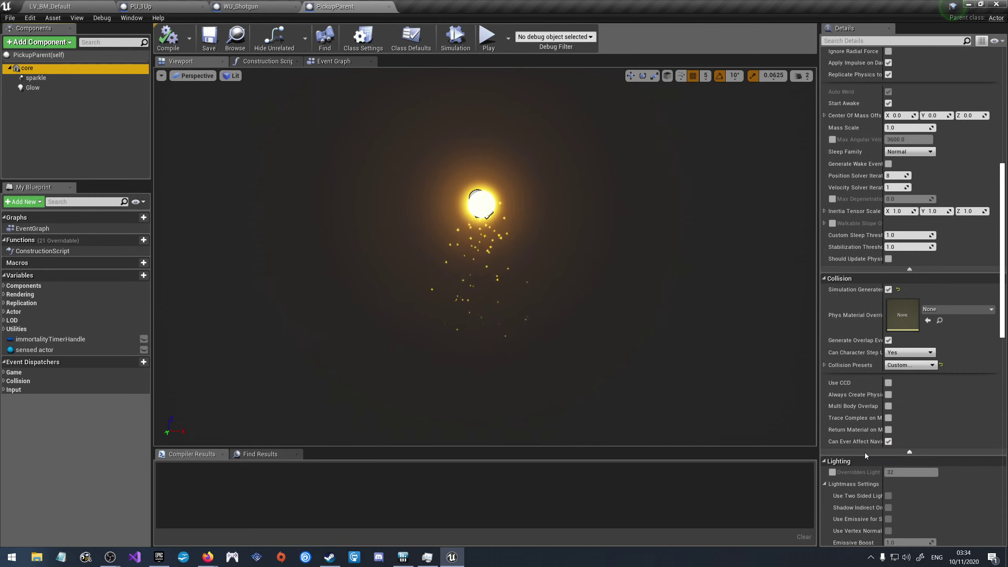
pyautogui.scroll(4, 864, 453)
pyautogui.scroll(4, 864, 453)
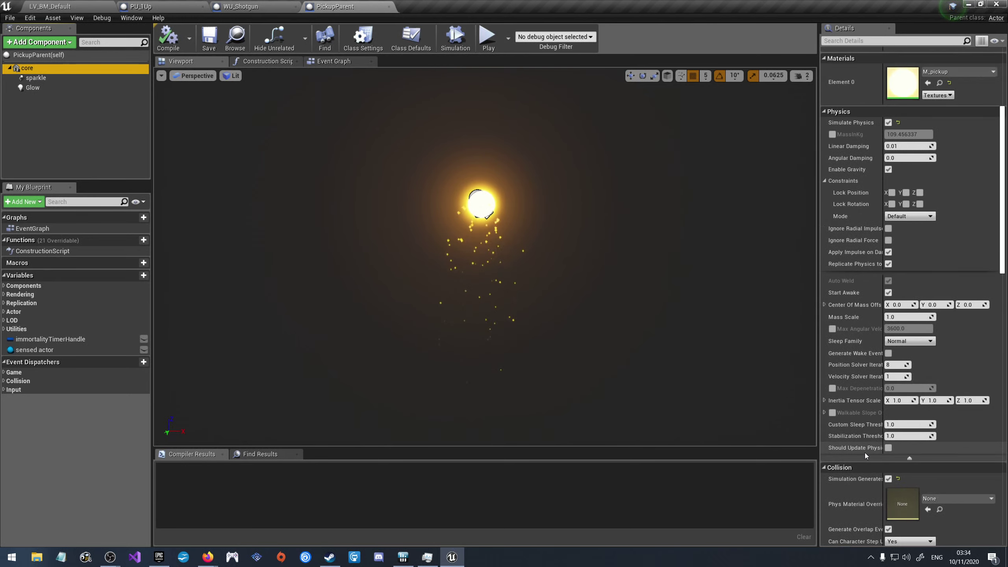
pyautogui.scroll(4, 864, 452)
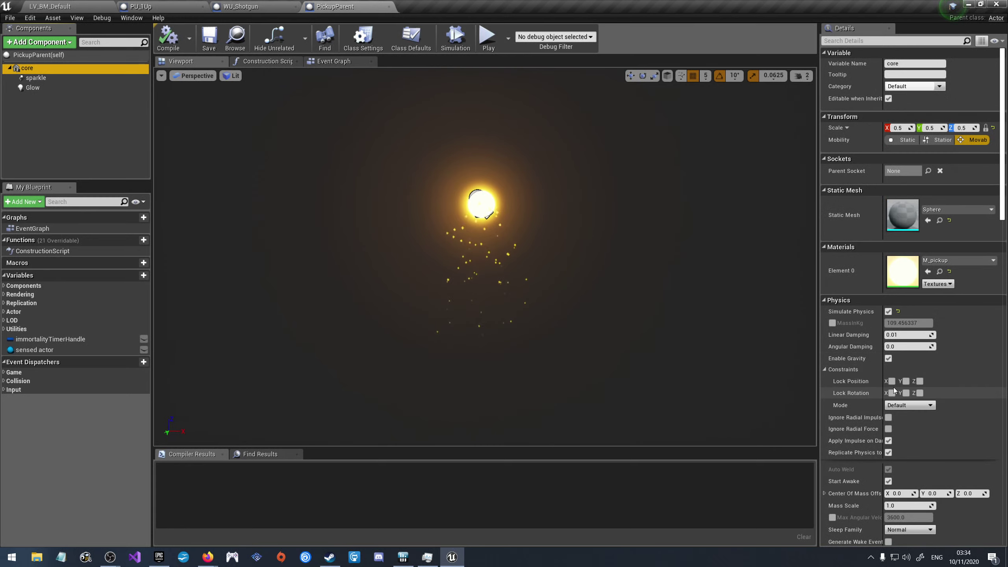
pyautogui.scroll(-2, 893, 393)
pyautogui.scroll(-5, 868, 437)
pyautogui.scroll(-5, 852, 441)
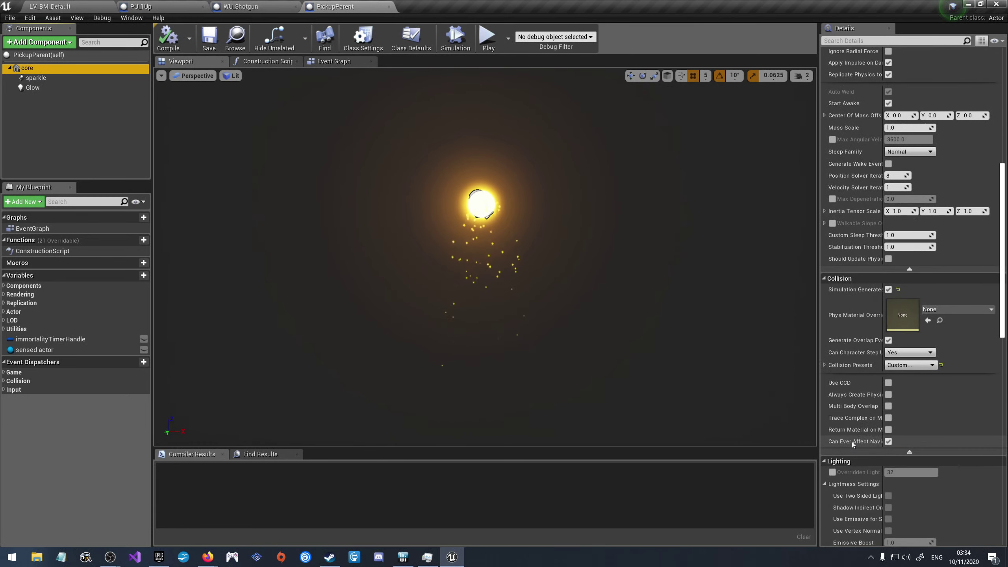
pyautogui.scroll(-3, 845, 438)
pyautogui.scroll(-3, 844, 437)
pyautogui.scroll(-2, 847, 441)
pyautogui.scroll(-1, 847, 444)
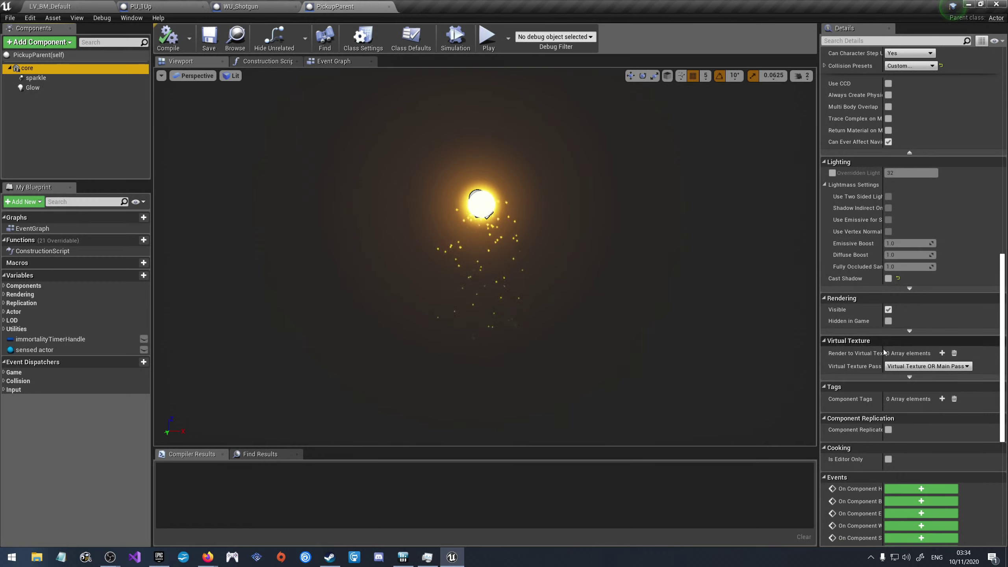
pyautogui.scroll(1, 870, 432)
pyautogui.scroll(1, 878, 434)
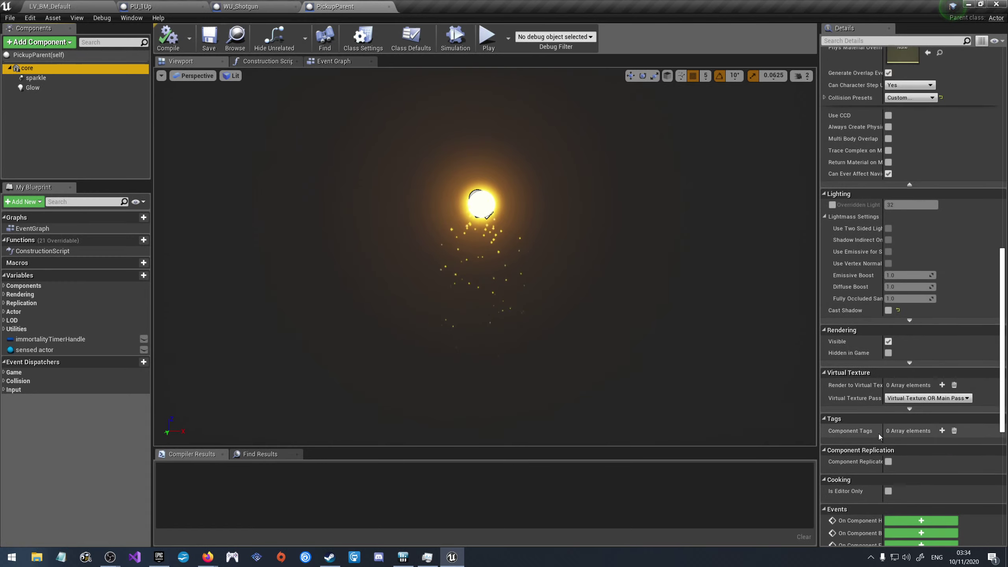
pyautogui.scroll(1, 879, 433)
pyautogui.scroll(2, 878, 433)
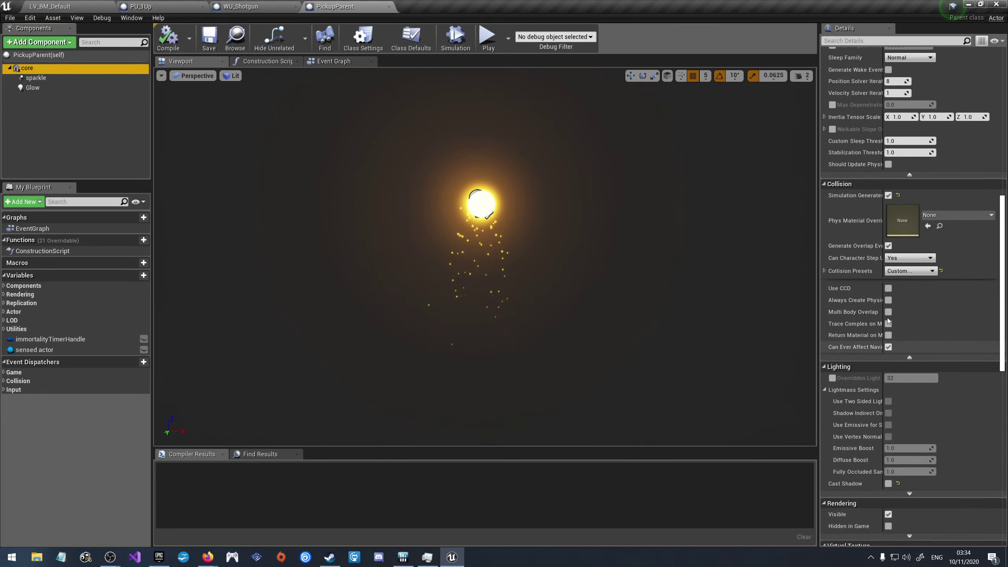
pyautogui.click(824, 270)
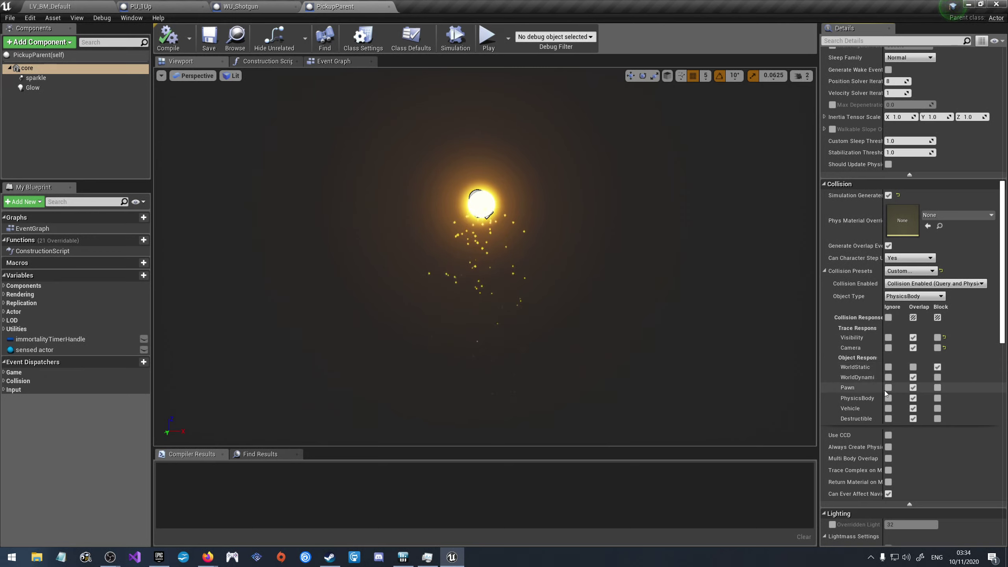
# Step: Return to the LV_BM_Default level editor
pyautogui.scroll(3, 894, 386)
pyautogui.scroll(3, 894, 386)
pyautogui.scroll(3, 894, 386)
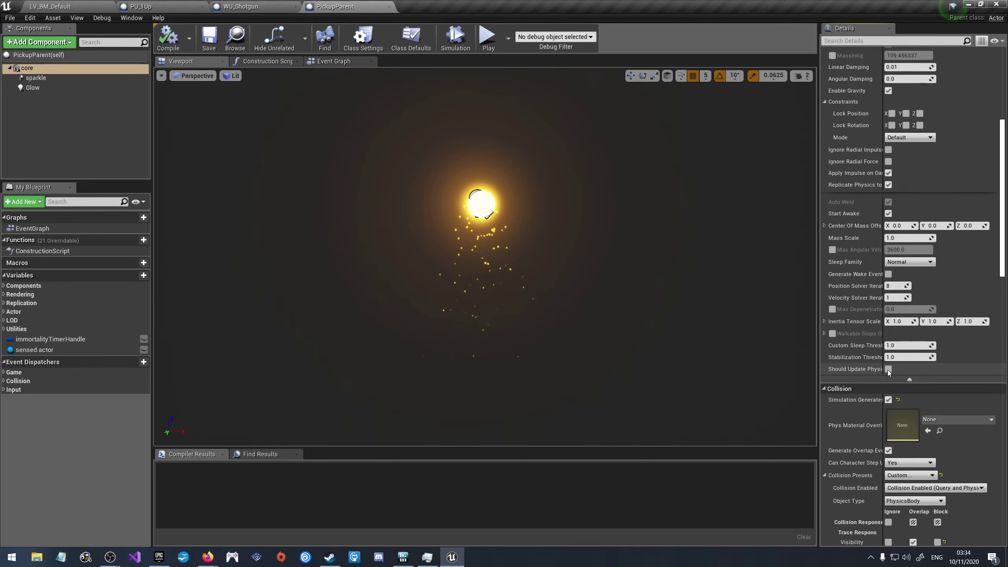
pyautogui.scroll(2, 894, 386)
pyautogui.click(89, 6)
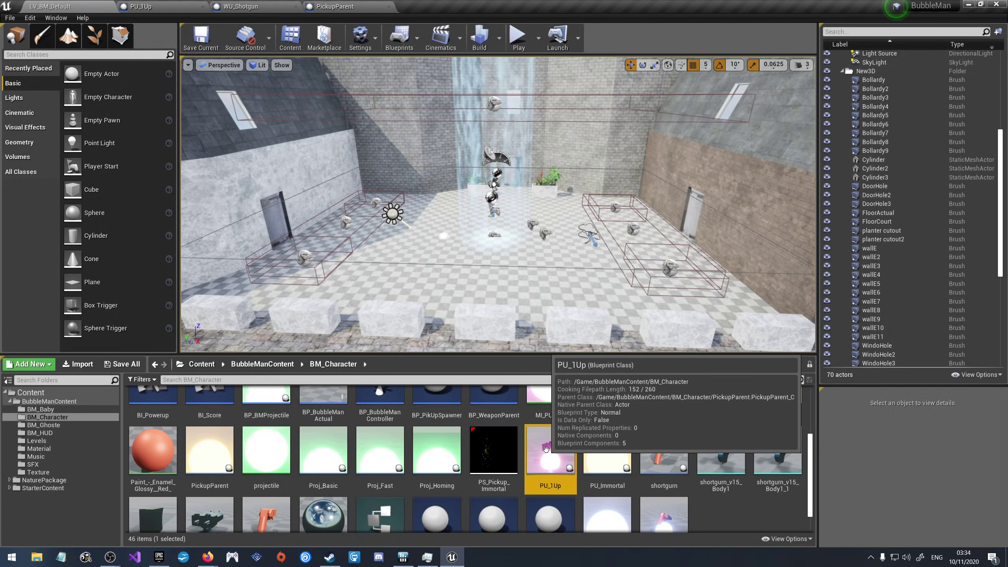
# Step: Open PU_1Up and check the 1UP1 child actor's collision settings
pyautogui.doubleClick(555, 493)
pyautogui.click(34, 98)
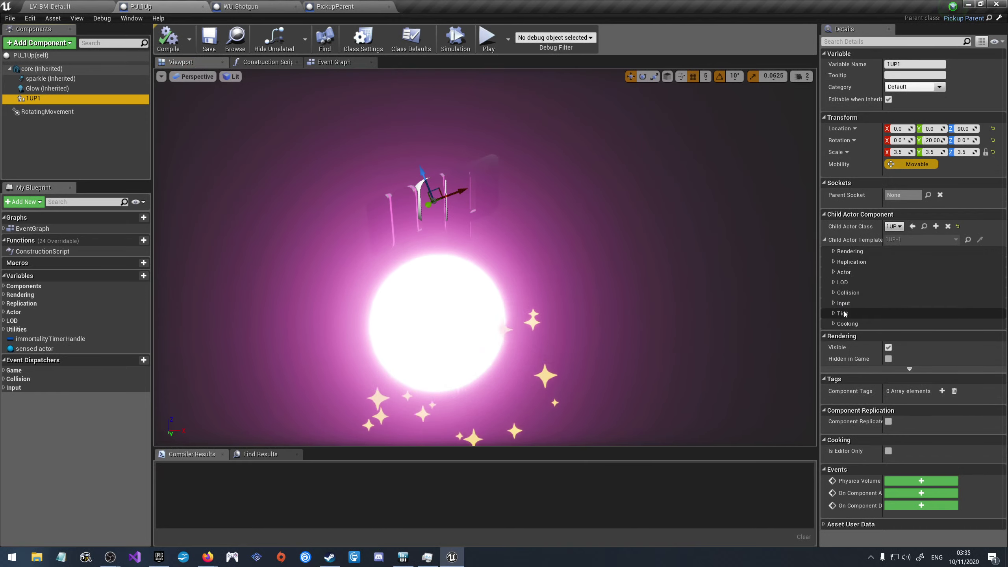
pyautogui.click(838, 293)
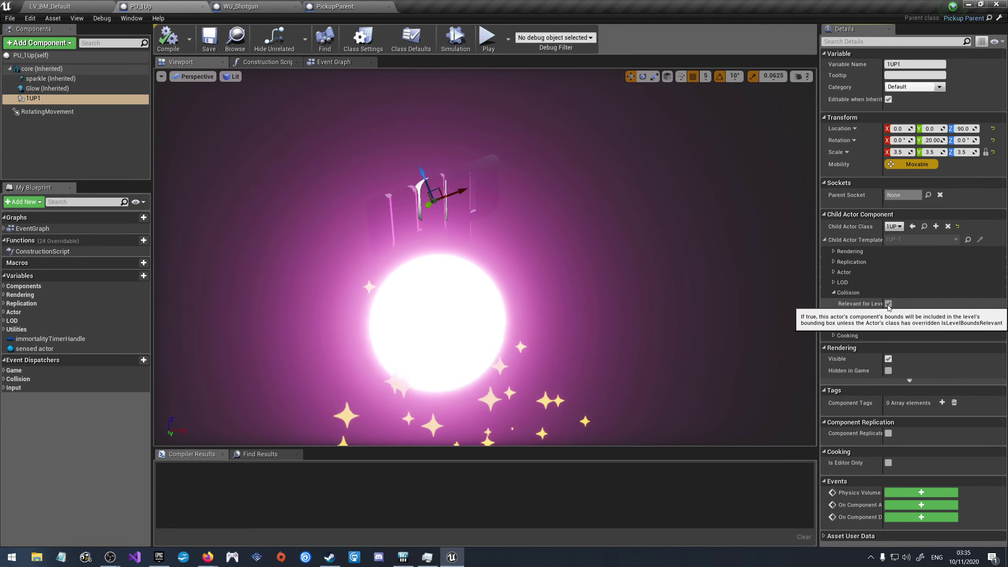
pyautogui.click(835, 292)
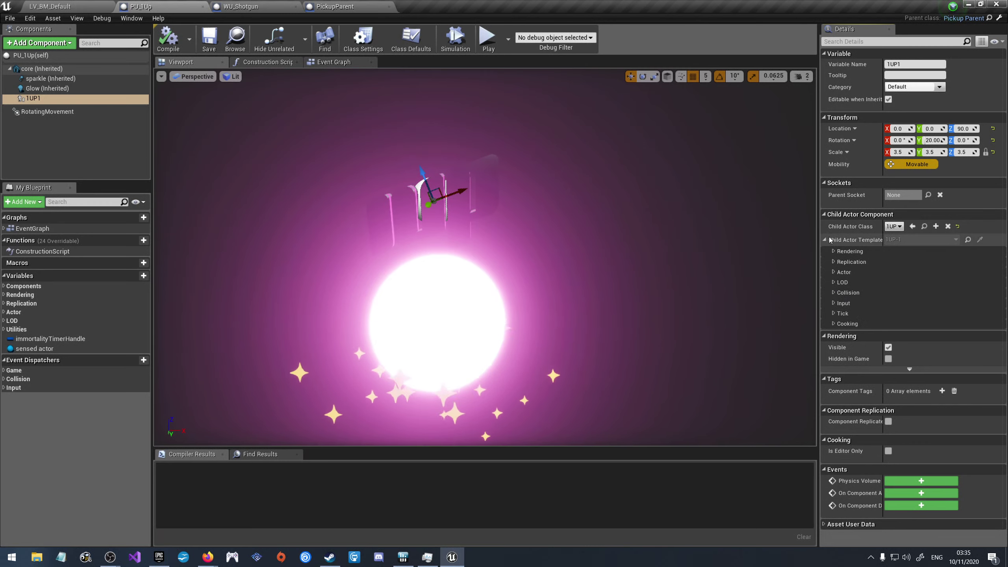
# Step: Open the 1UP blueprint from the Content Browser and dock it as an editor tab
pyautogui.click(72, 7)
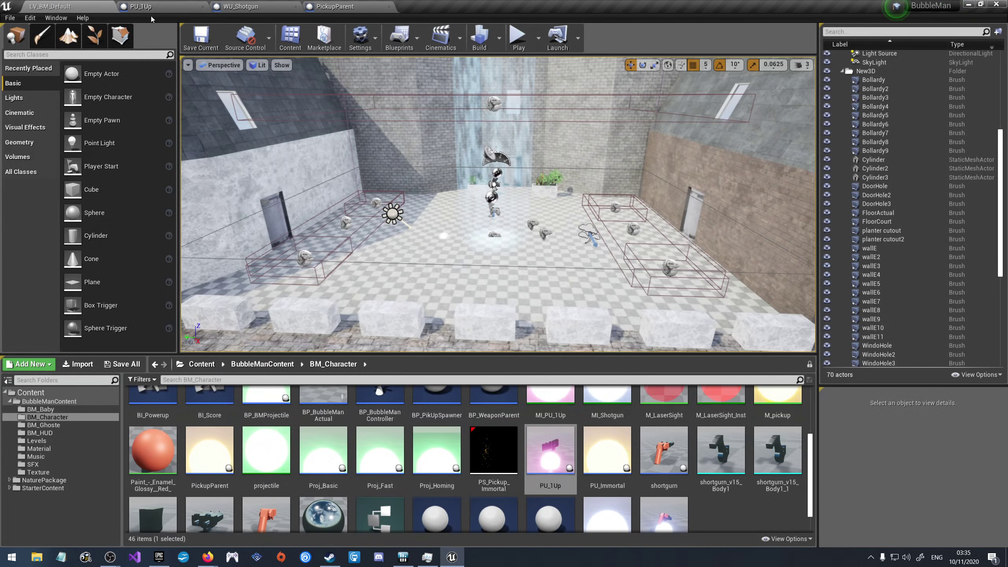
pyautogui.scroll(3, 314, 478)
pyautogui.doubleClick(153, 428)
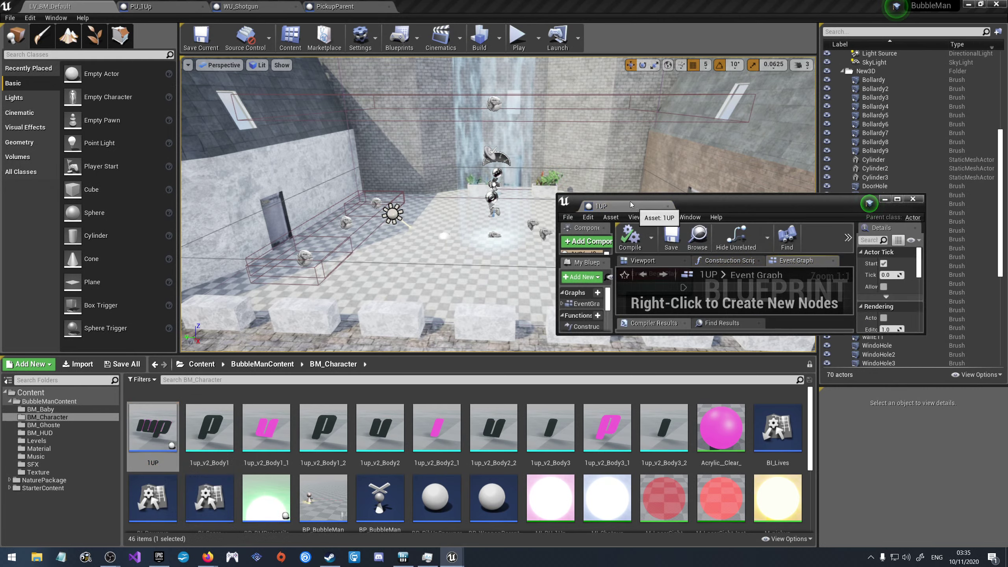
pyautogui.moveTo(601, 205); pyautogui.dragTo(301, 15)
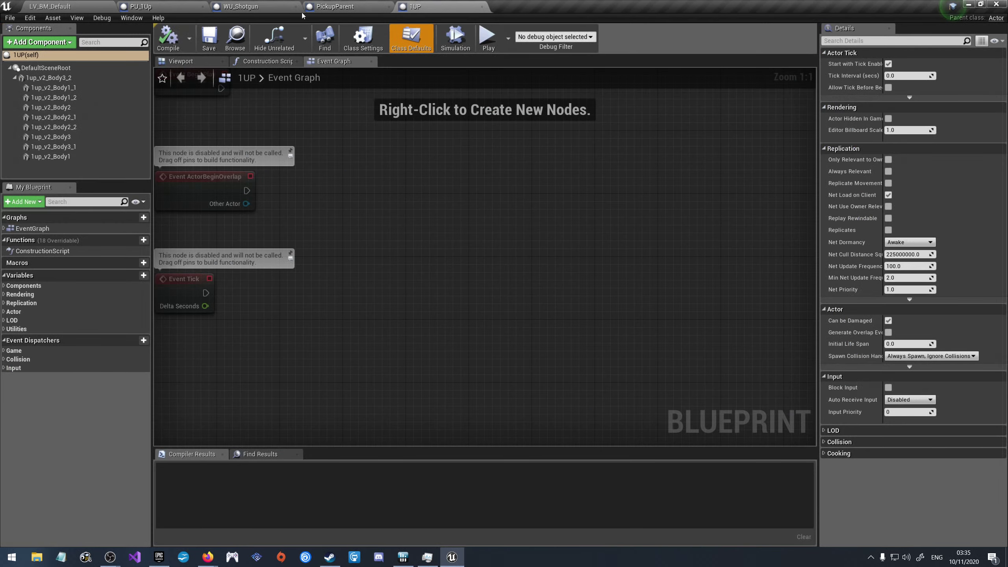
pyautogui.click(91, 166)
pyautogui.click(41, 78)
pyautogui.click(47, 68)
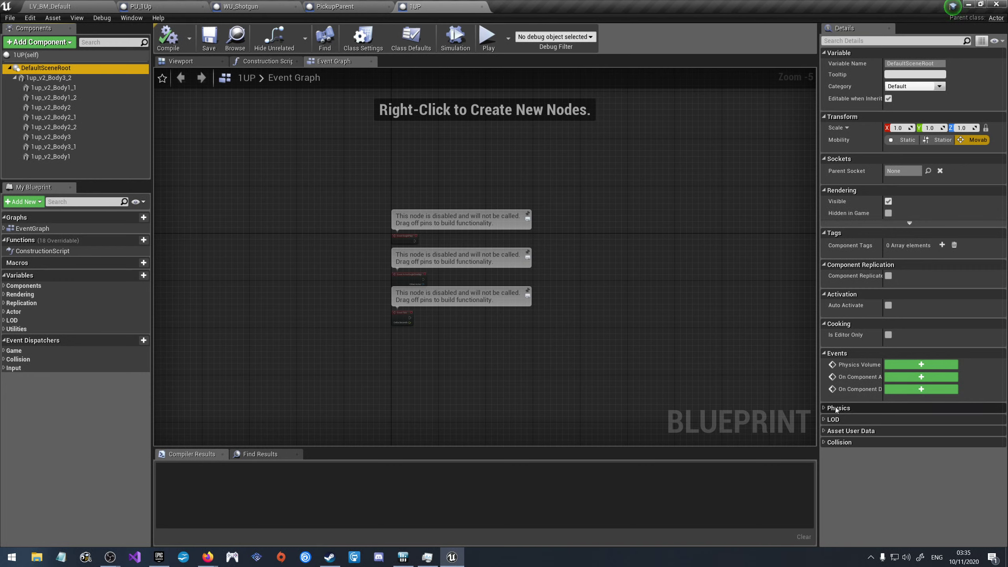
# Step: Set 1up_v2_Body3_2 to NoCollision with Generate Overlap Events off, then compile 1UP
pyautogui.click(48, 78)
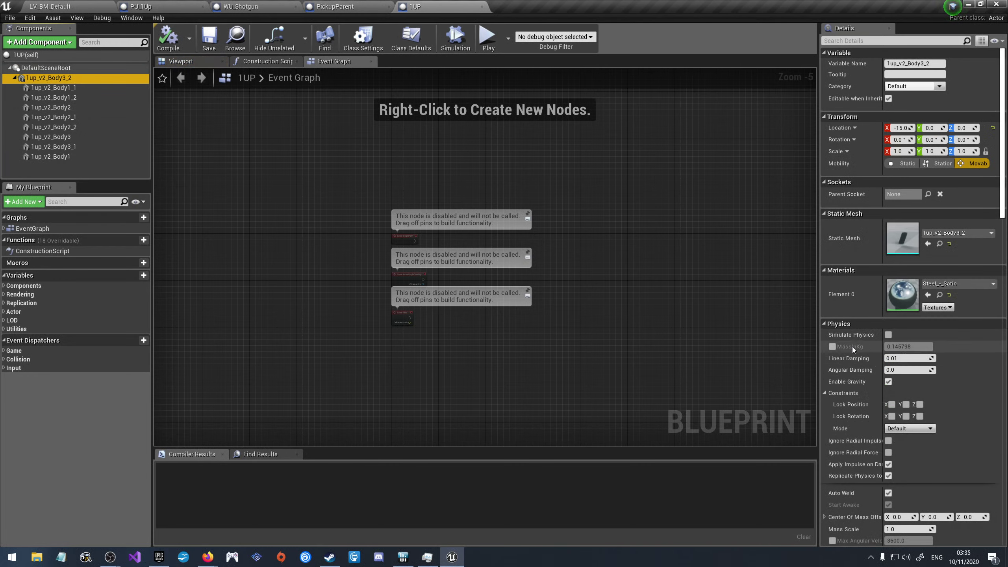
pyautogui.scroll(-5, 866, 415)
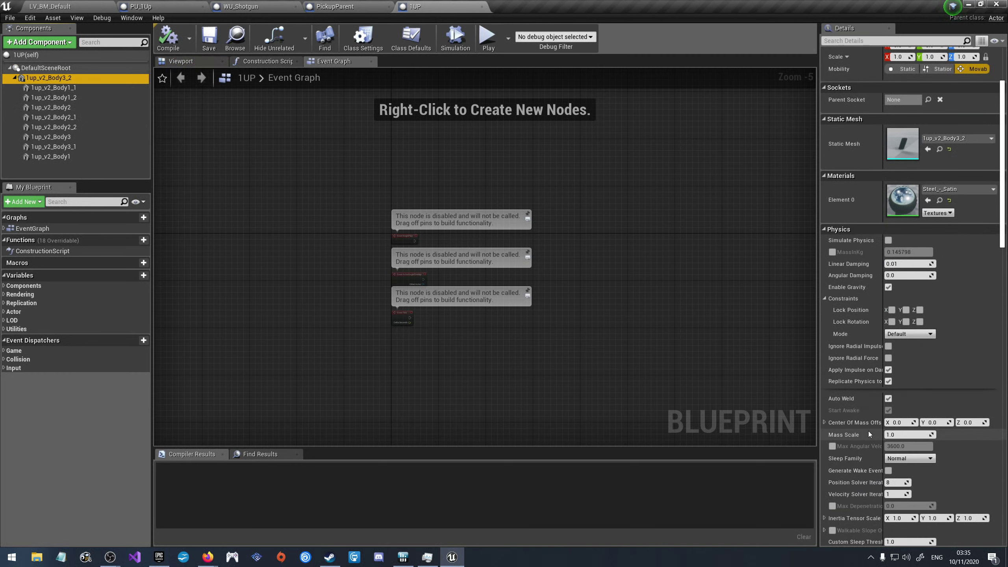
pyautogui.scroll(-5, 868, 431)
pyautogui.scroll(-3, 866, 429)
pyautogui.scroll(-3, 862, 431)
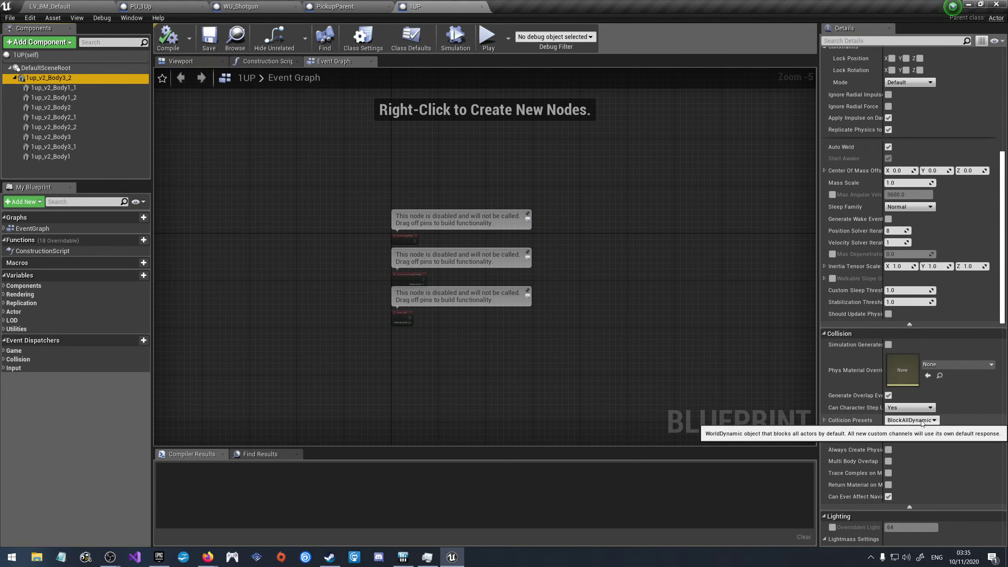
pyautogui.click(911, 421)
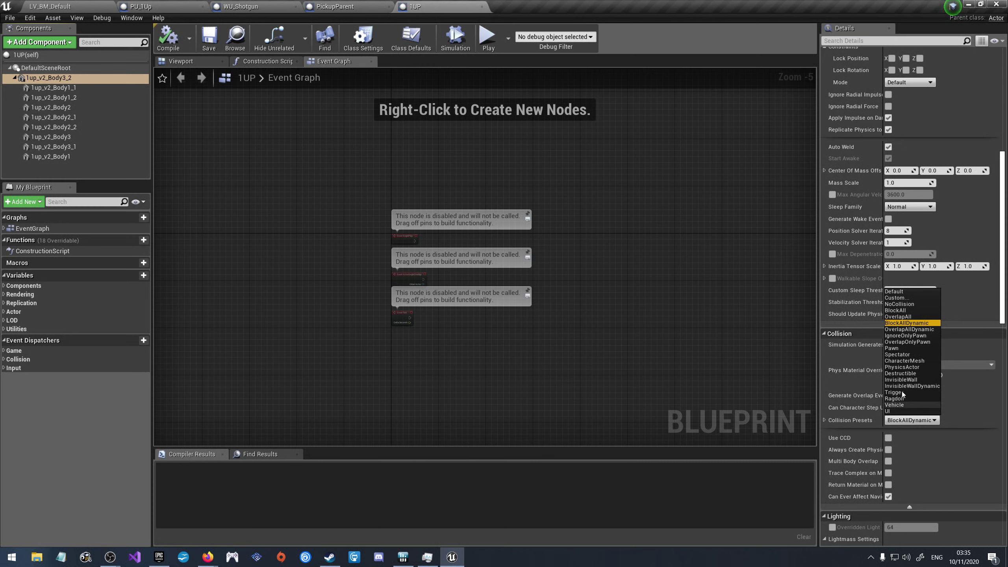
pyautogui.click(909, 302)
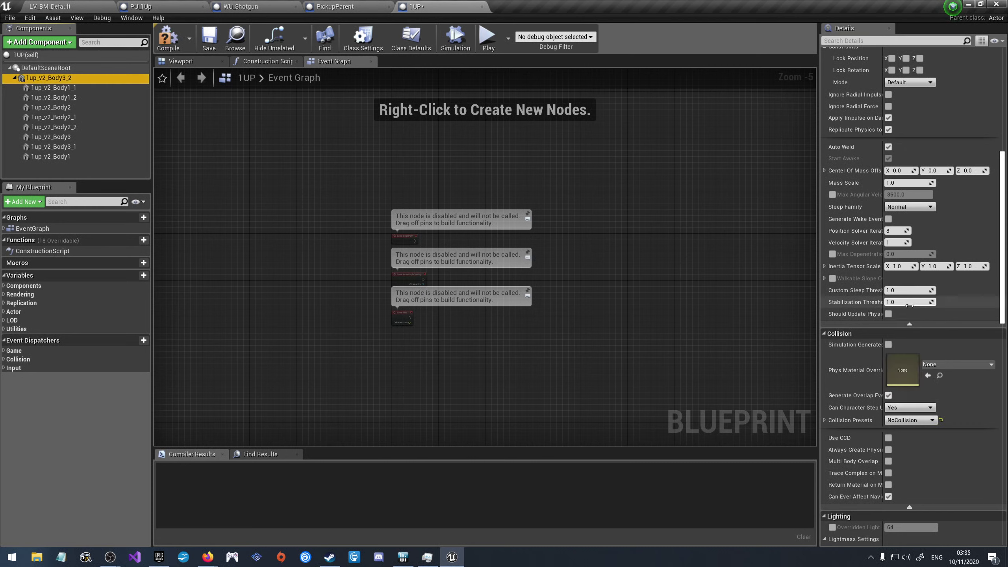
pyautogui.click(889, 396)
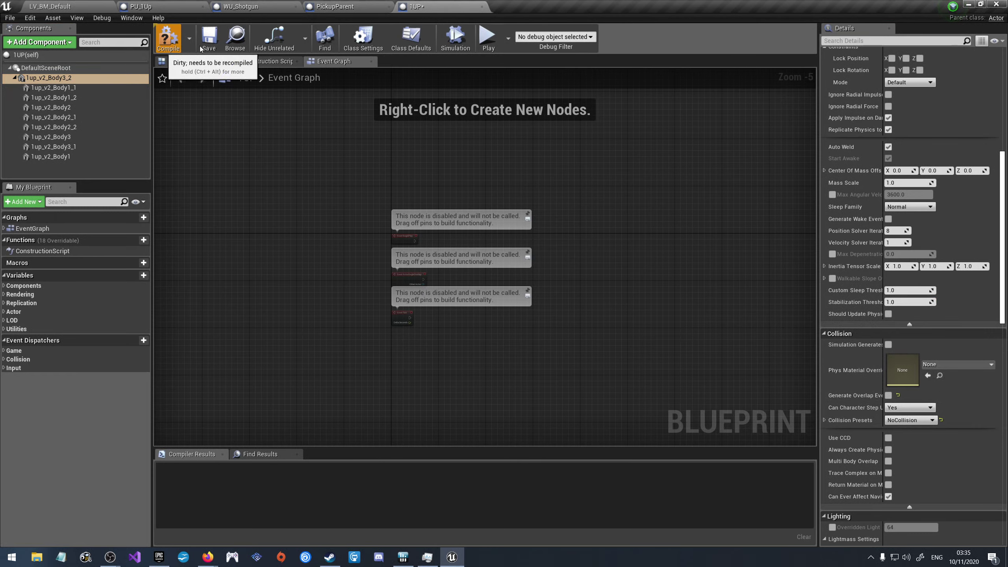
pyautogui.click(166, 40)
pyautogui.click(209, 37)
pyautogui.click(56, 87)
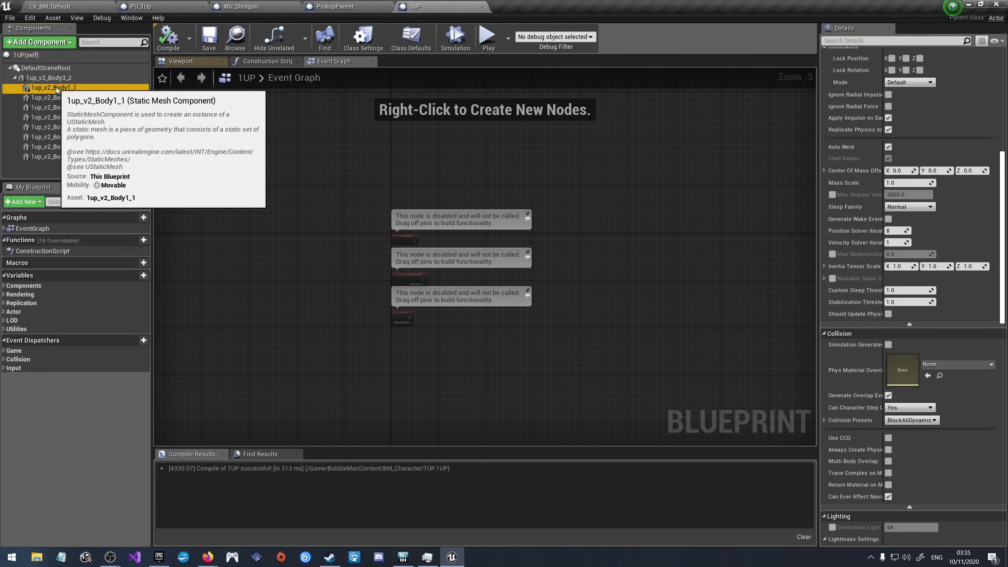
# Step: Set Can Character Step Up to No on 1up_v2_Body3_2 and recompile
pyautogui.click(57, 78)
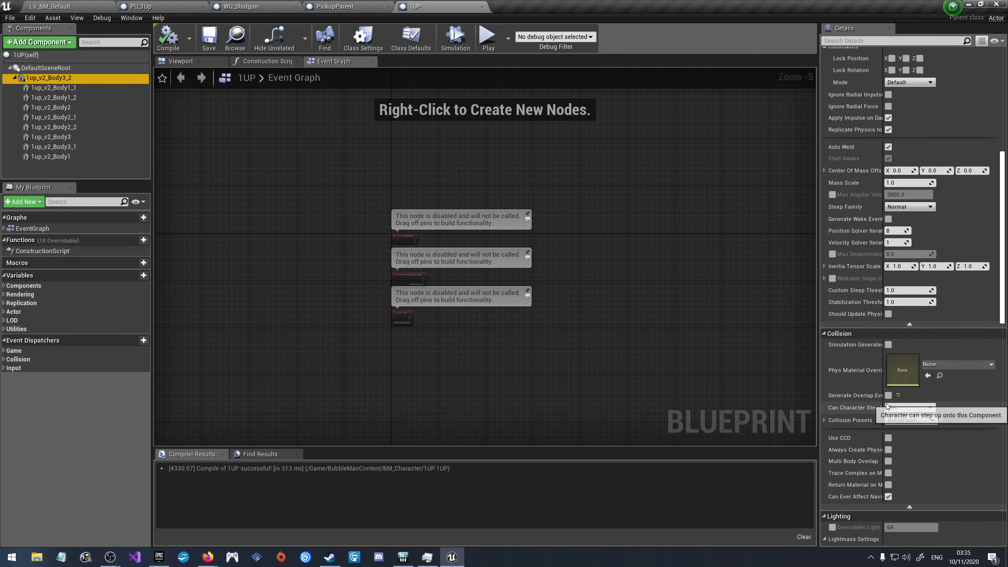
pyautogui.click(912, 410)
pyautogui.click(889, 416)
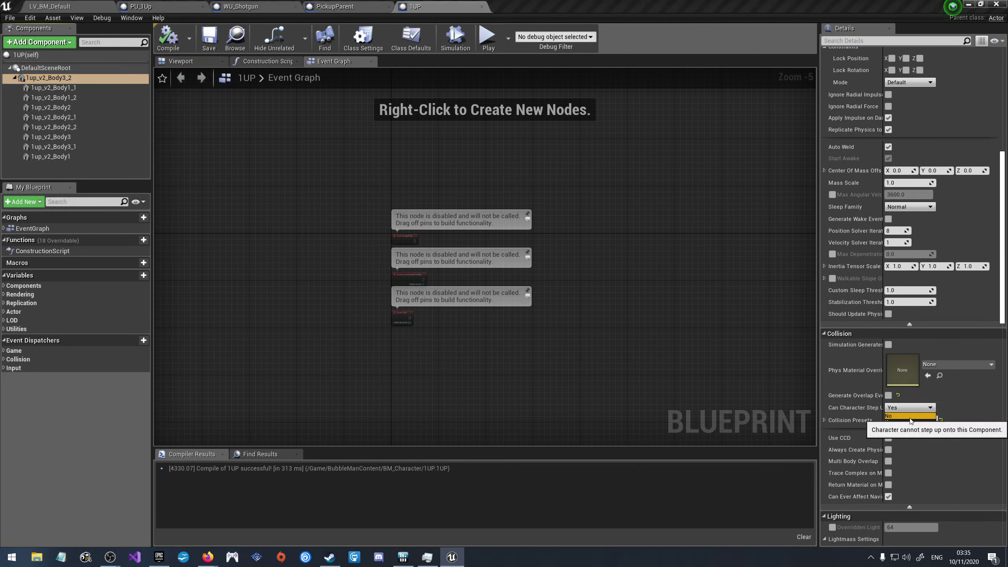
pyautogui.click(168, 37)
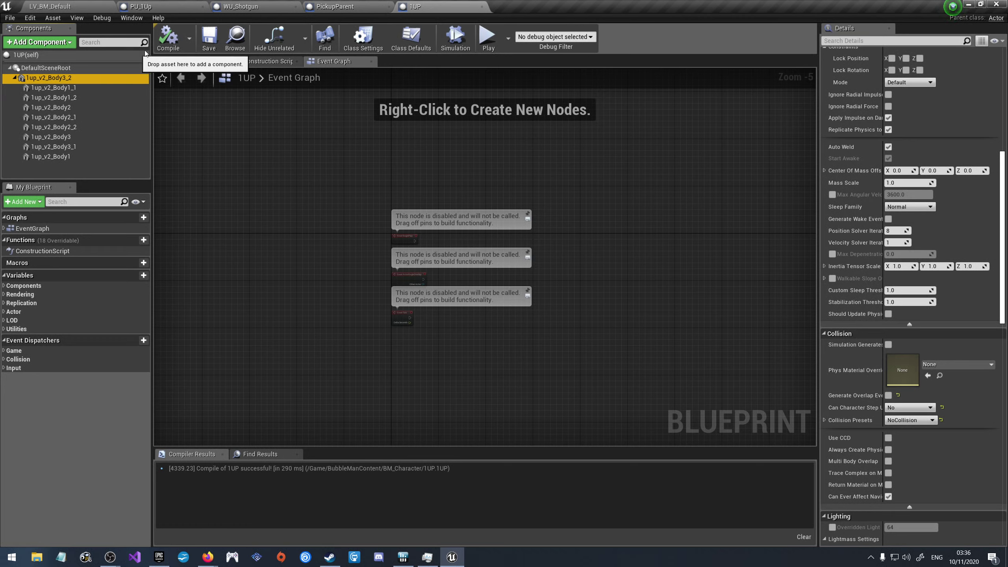
# Step: Inspect the right-click options for the Collision category and its properties
pyautogui.rightClick(915, 343)
pyautogui.click(935, 346)
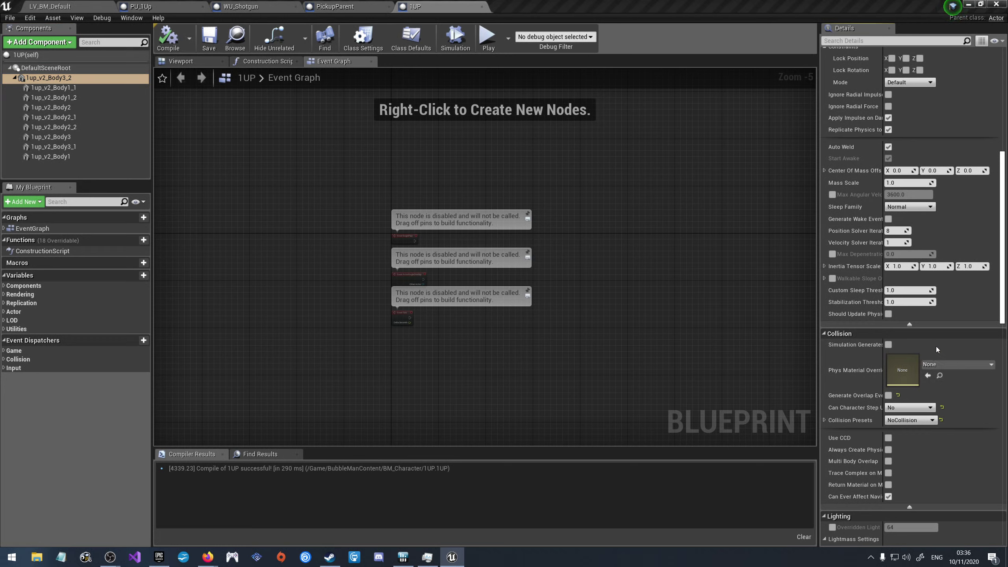
pyautogui.rightClick(860, 330)
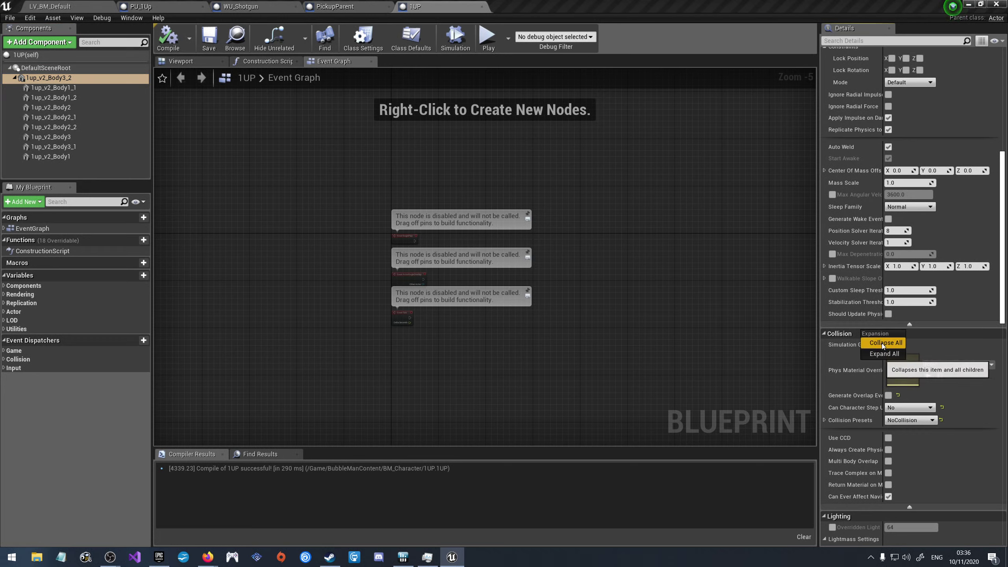
pyautogui.click(830, 347)
pyautogui.rightClick(845, 346)
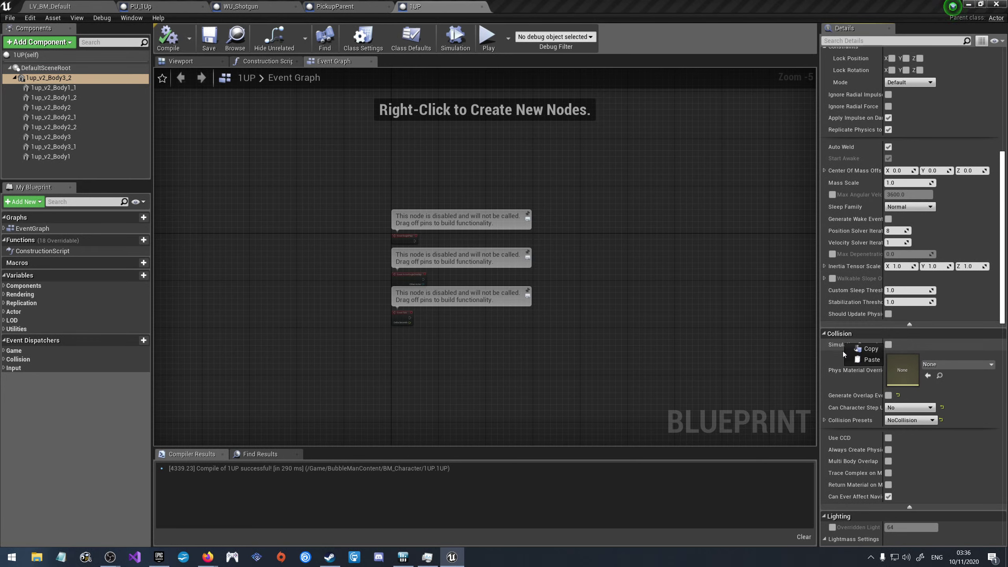
pyautogui.click(841, 390)
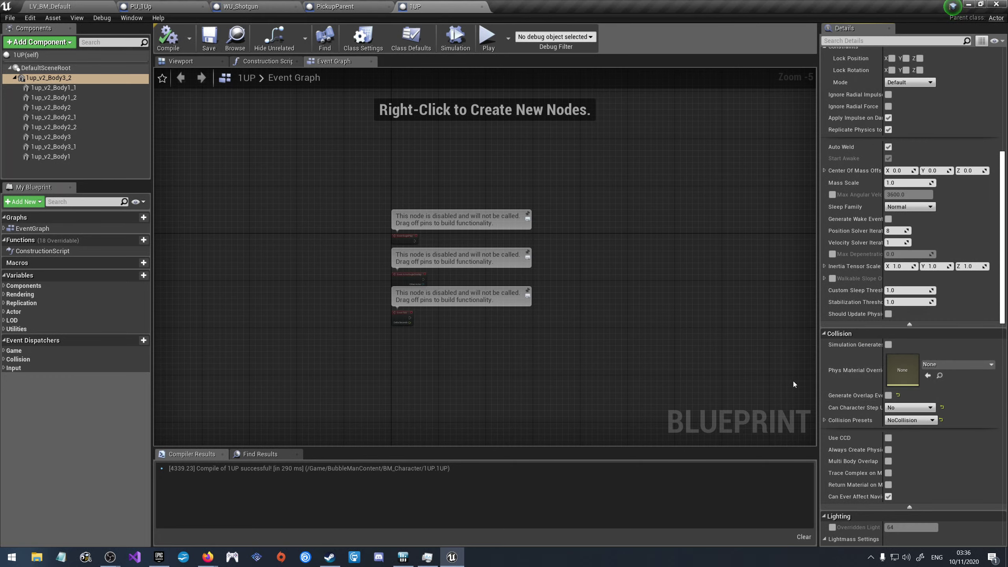
# Step: Give Body1_1 and Body1_2 the NoCollision preset, with Body1_1's step-up set to No
pyautogui.click(75, 88)
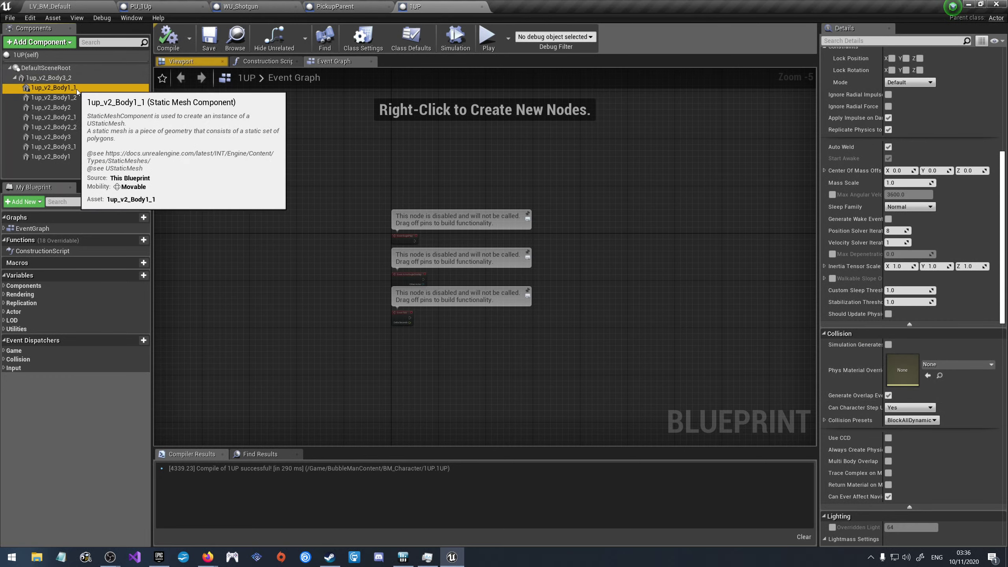
pyautogui.click(905, 408)
pyautogui.click(898, 415)
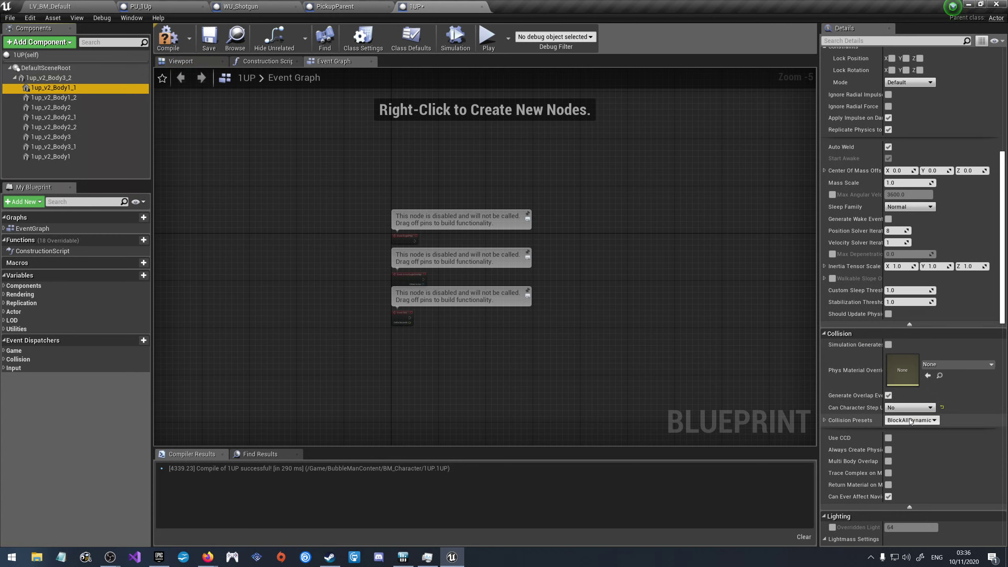
pyautogui.click(911, 420)
pyautogui.click(904, 304)
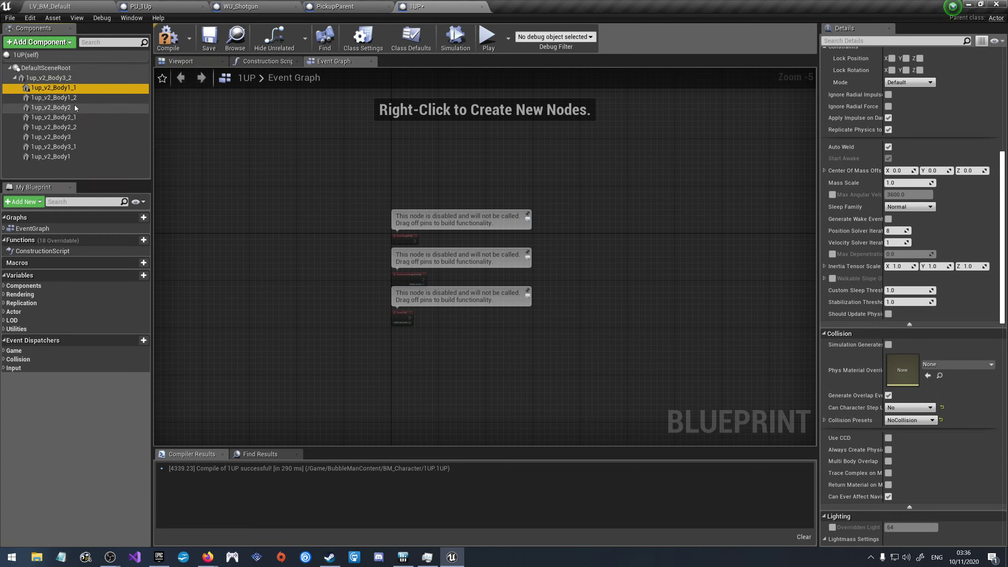
pyautogui.click(66, 98)
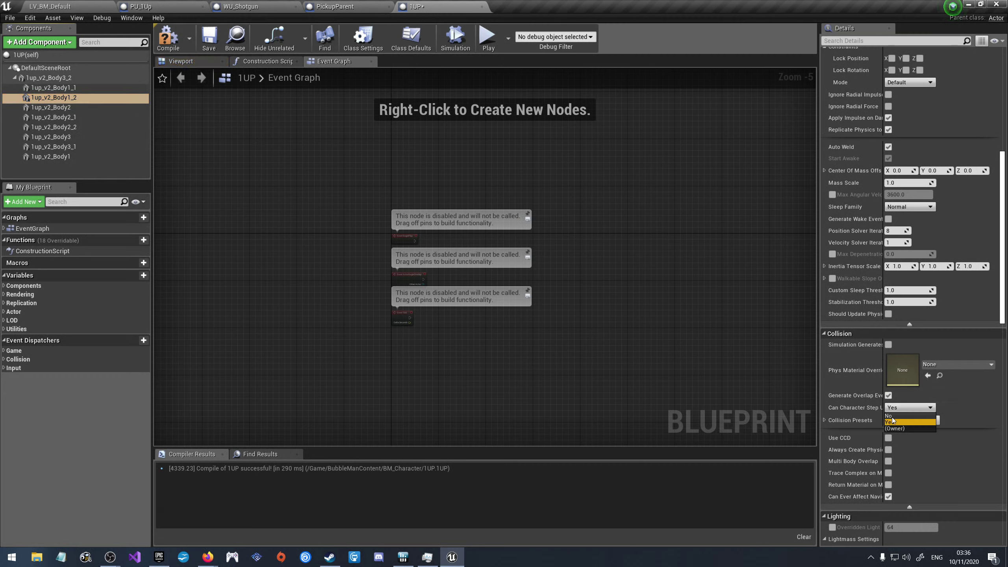
pyautogui.click(901, 421)
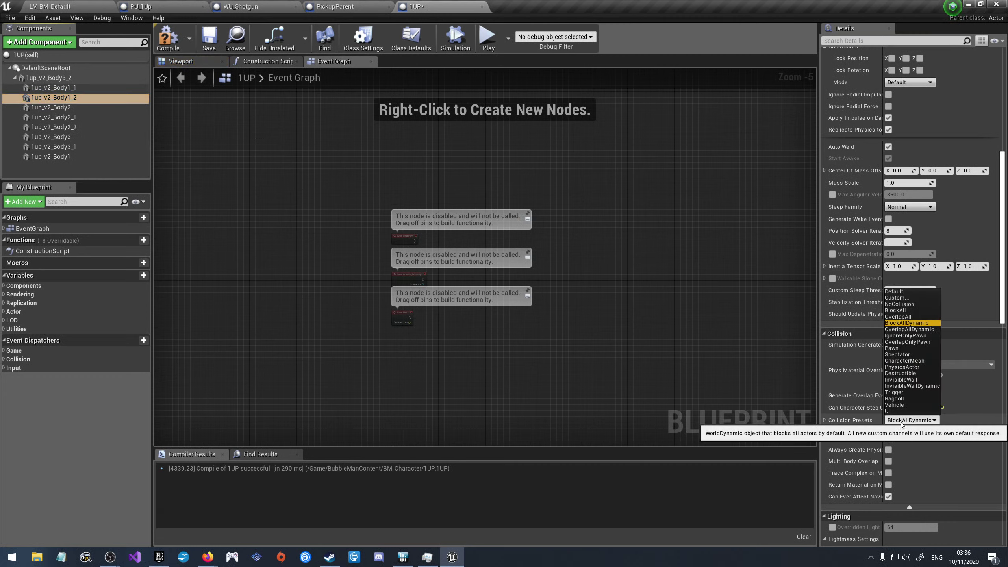
pyautogui.click(900, 304)
# Step: Set Body2, Body2_1 and Body2_2 to NoCollision with Can Character Step Up at No
pyautogui.click(52, 106)
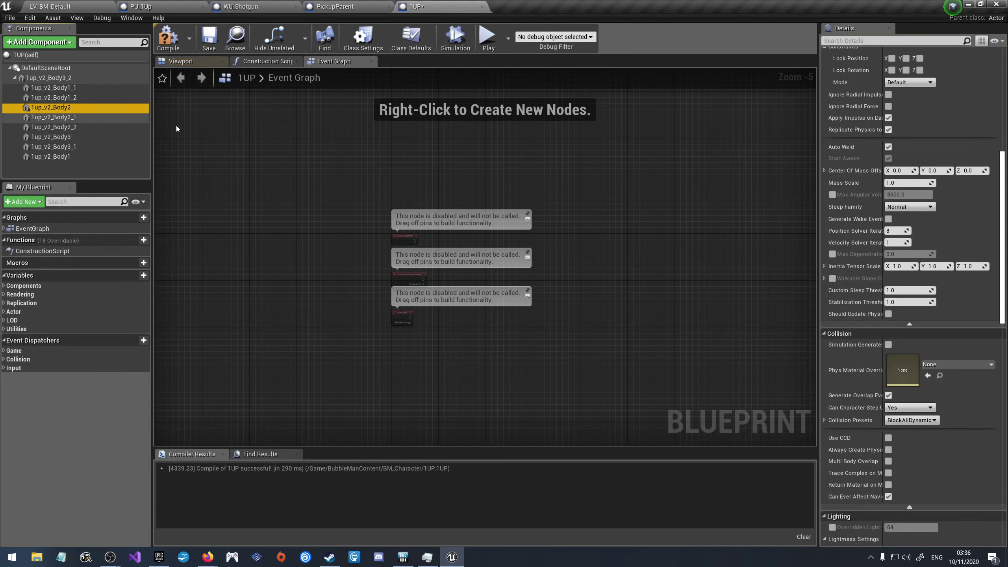
pyautogui.click(919, 409)
pyautogui.click(906, 421)
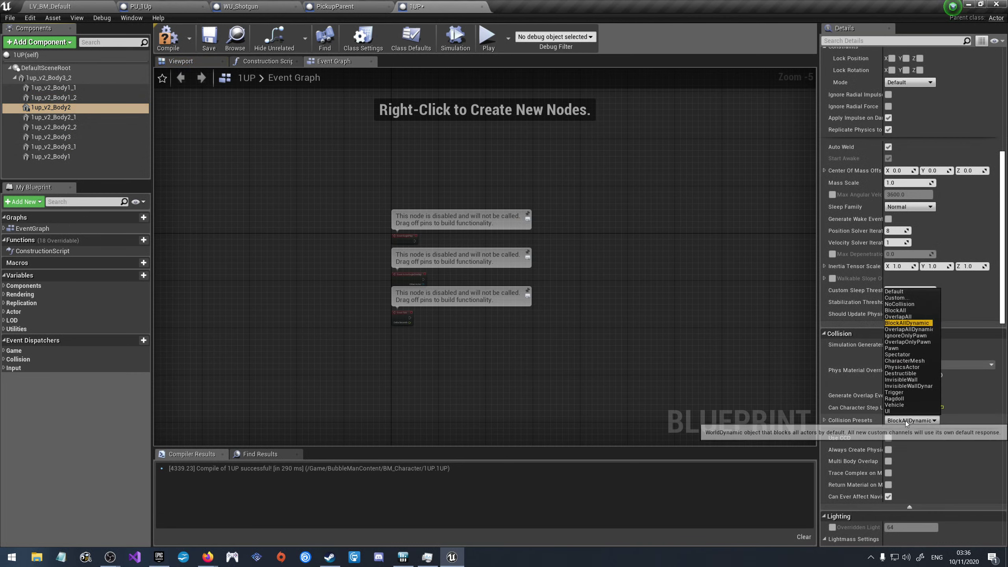
pyautogui.click(904, 303)
pyautogui.click(80, 117)
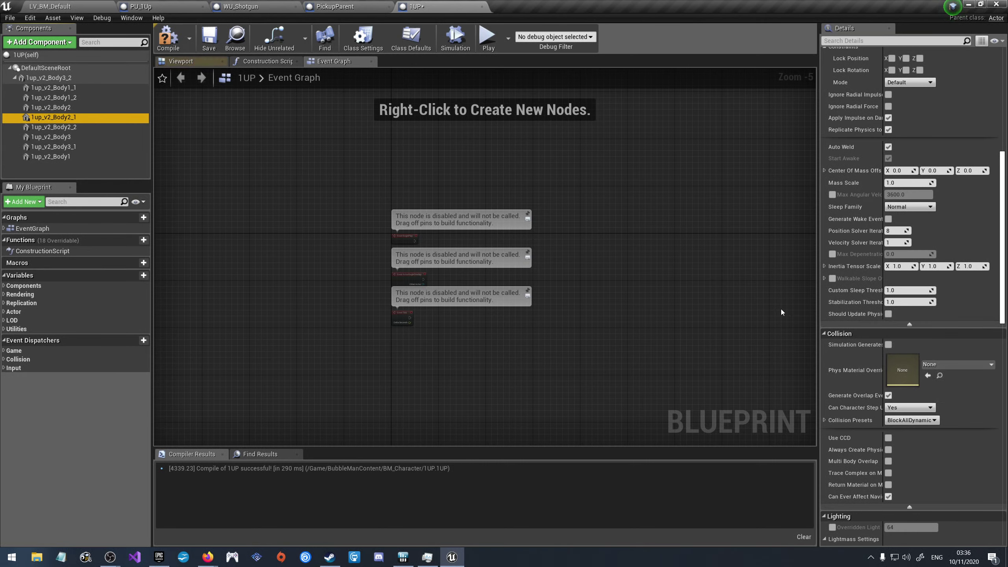
pyautogui.click(913, 409)
pyautogui.click(909, 421)
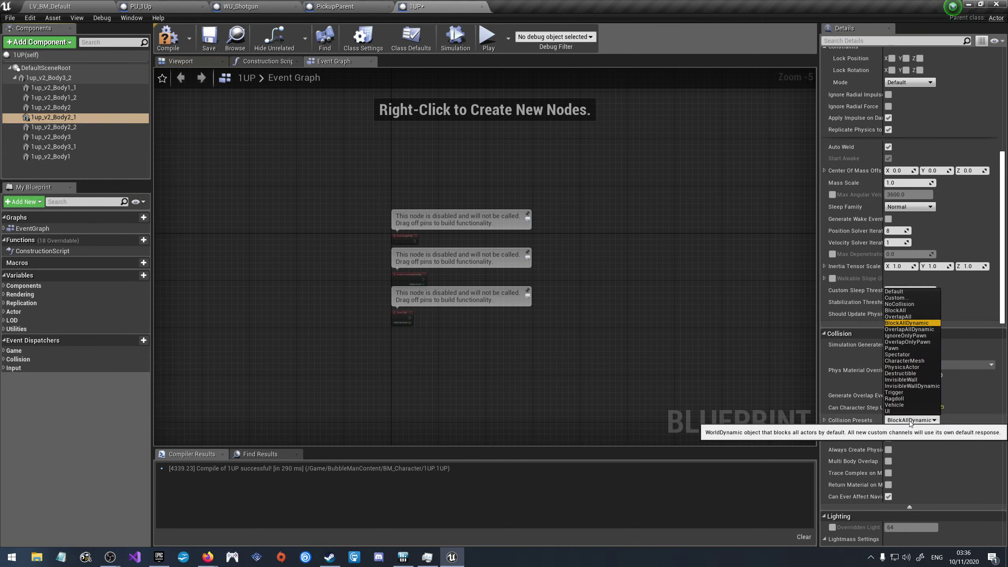
pyautogui.click(899, 304)
pyautogui.click(54, 127)
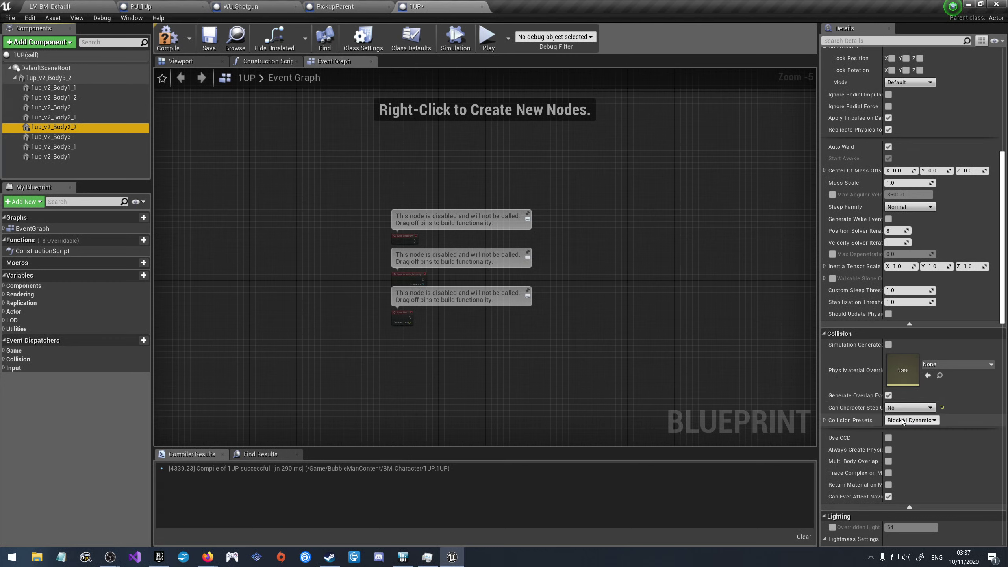
pyautogui.click(900, 420)
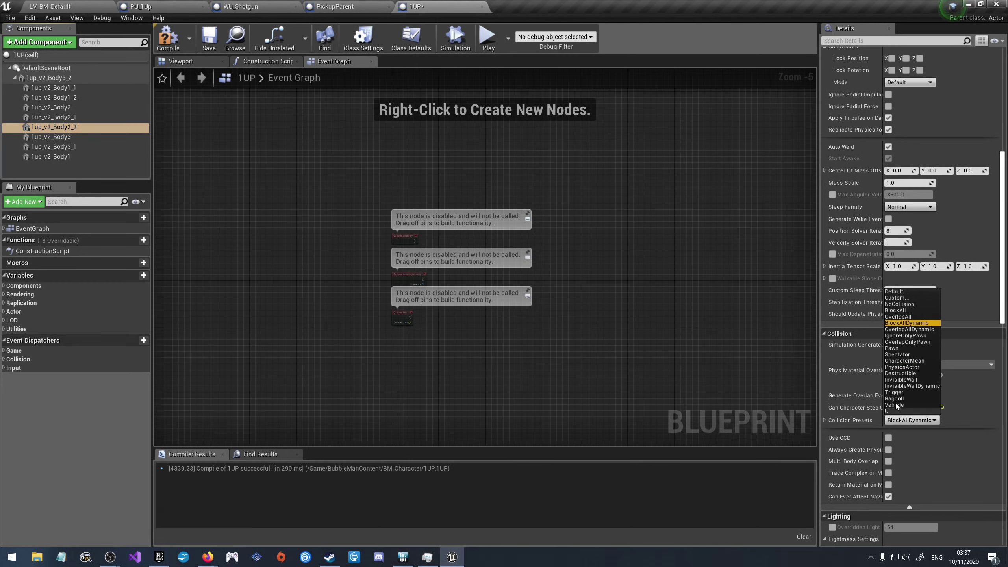
pyautogui.click(903, 304)
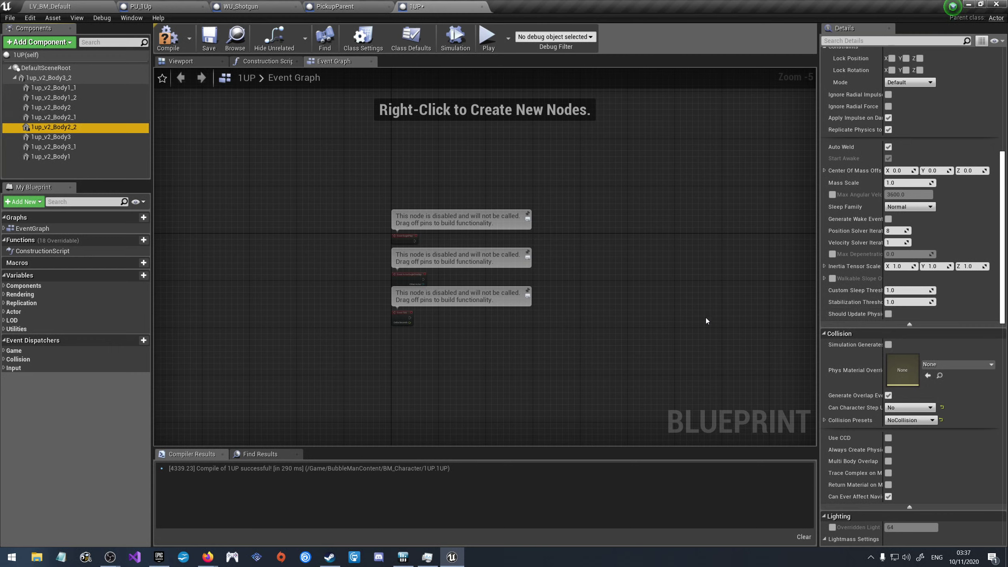
# Step: Set 1up_v2_Body3 to Can Character Step Up No and collision preset NoCollision
pyautogui.click(63, 137)
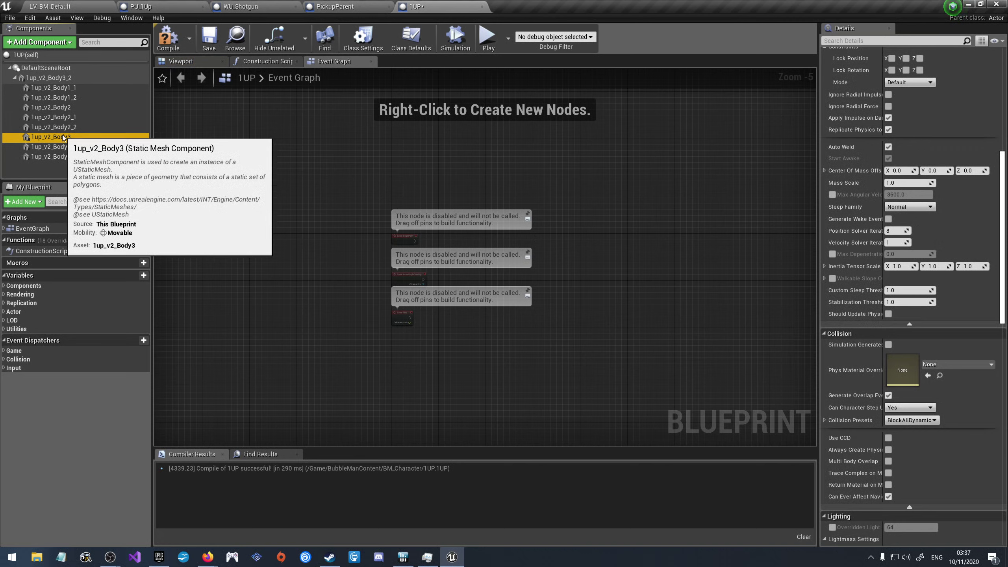
pyautogui.click(911, 407)
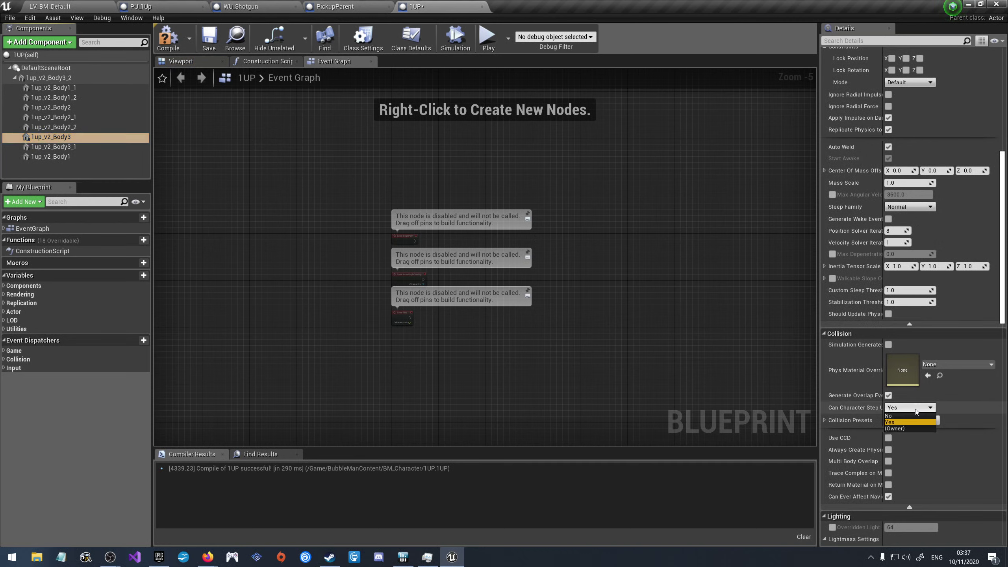
pyautogui.click(906, 422)
pyautogui.click(905, 421)
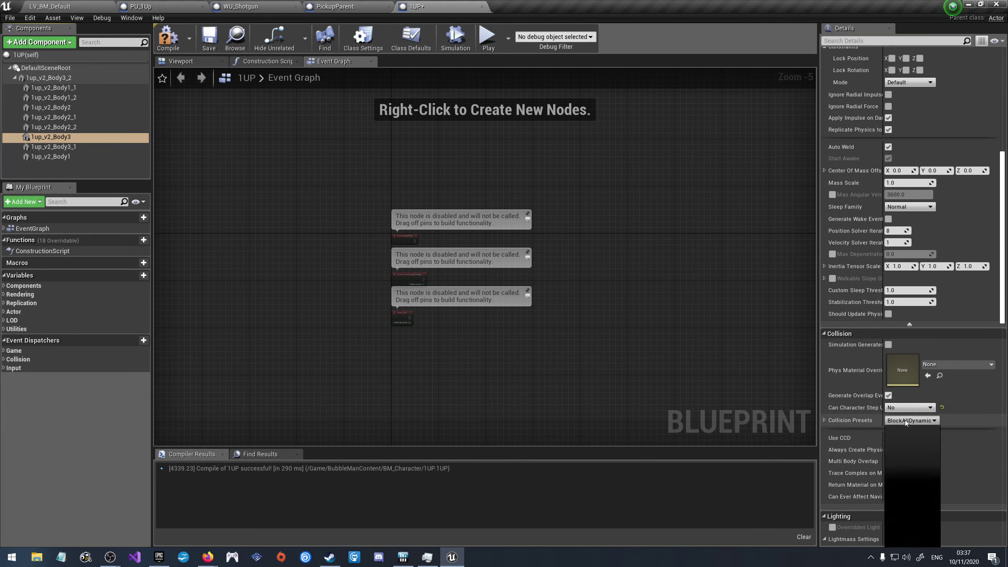
pyautogui.click(906, 303)
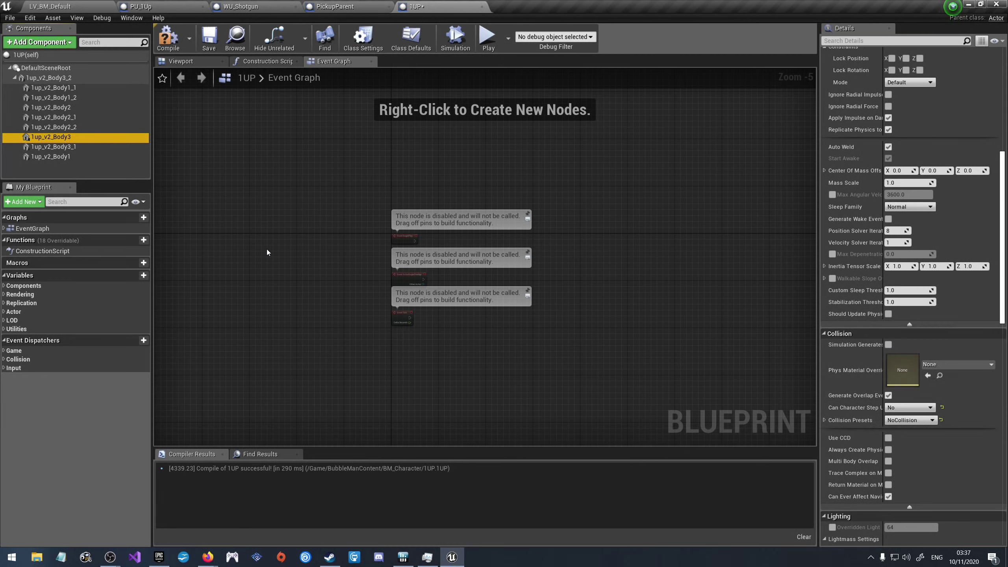
# Step: Set 1up_v2_Body3_1 to Can Character Step Up No and collision preset NoCollision
pyautogui.click(57, 149)
pyautogui.click(905, 407)
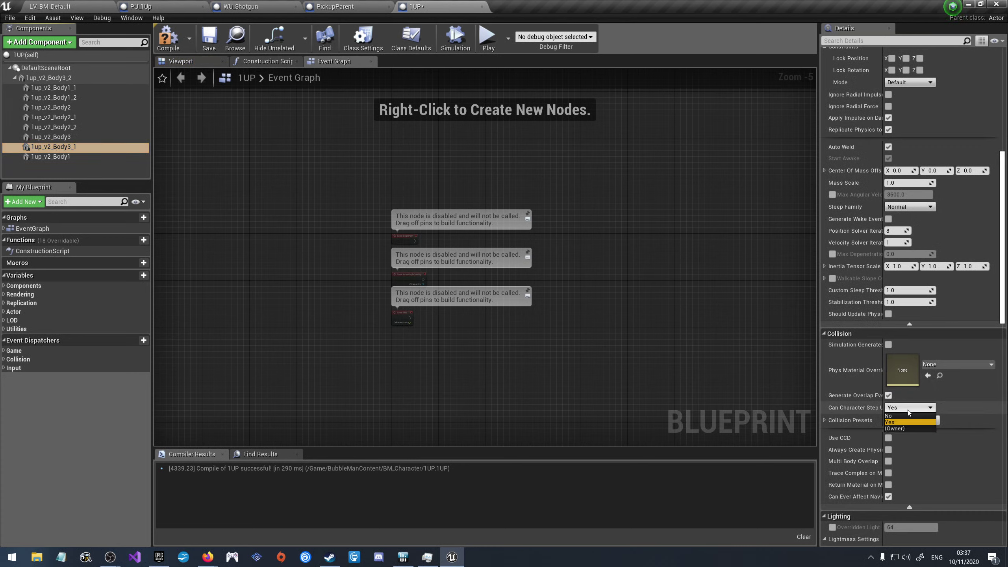
pyautogui.click(902, 417)
pyautogui.click(903, 420)
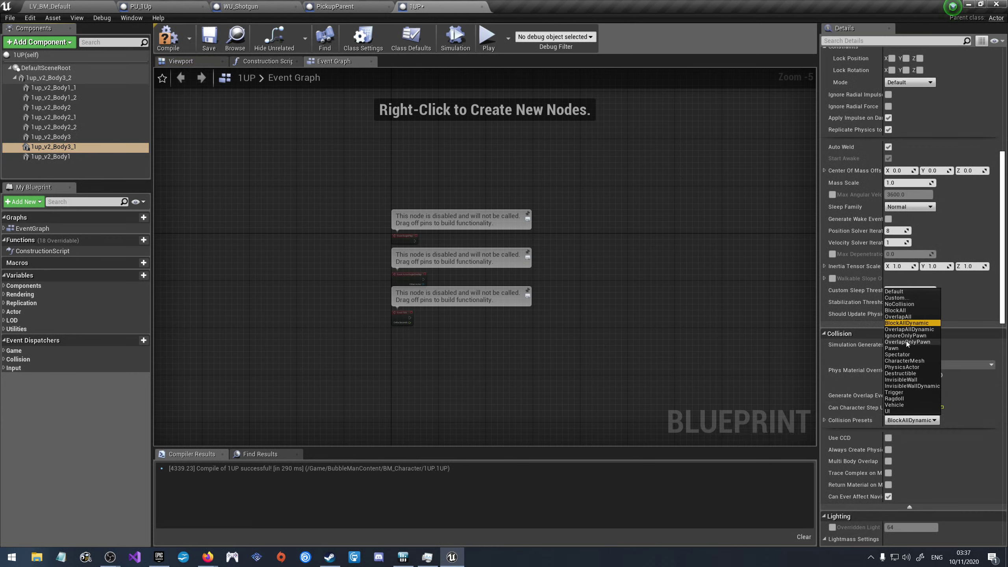
pyautogui.click(900, 304)
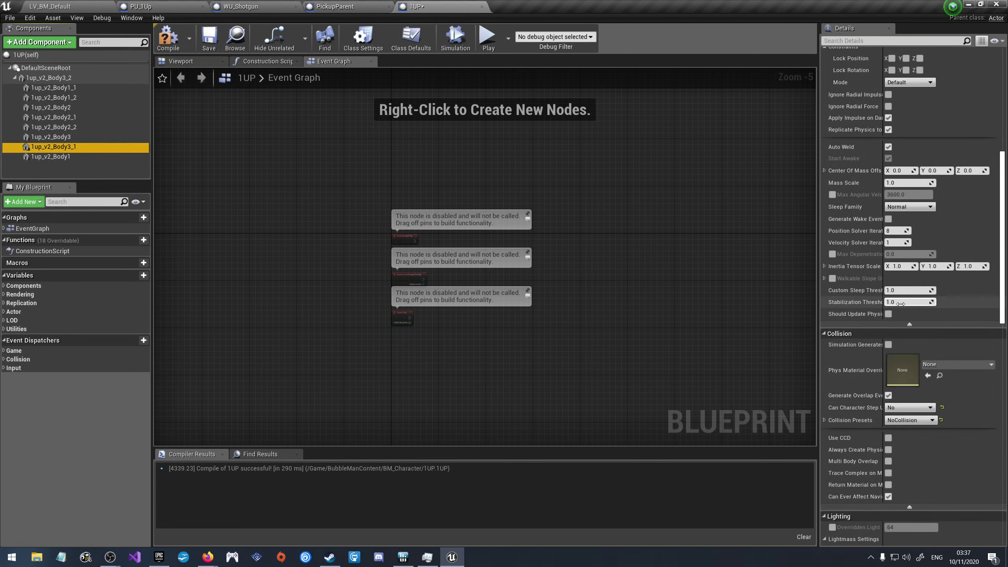
# Step: Give 1up_v2_Body1 step-up No and NoCollision, then compile and save the 1UP blueprint
pyautogui.click(68, 157)
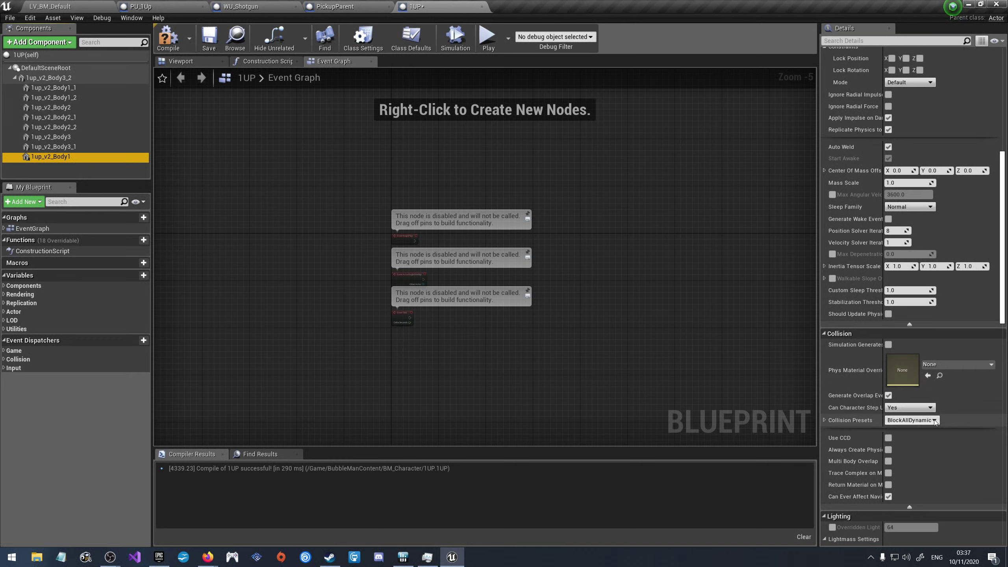
pyautogui.click(914, 407)
pyautogui.click(907, 418)
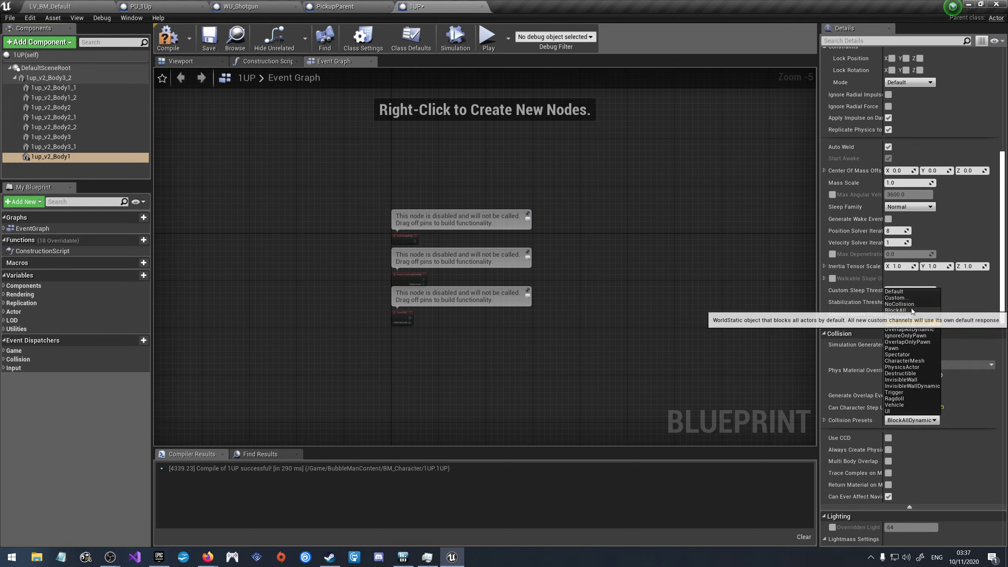
pyautogui.click(899, 303)
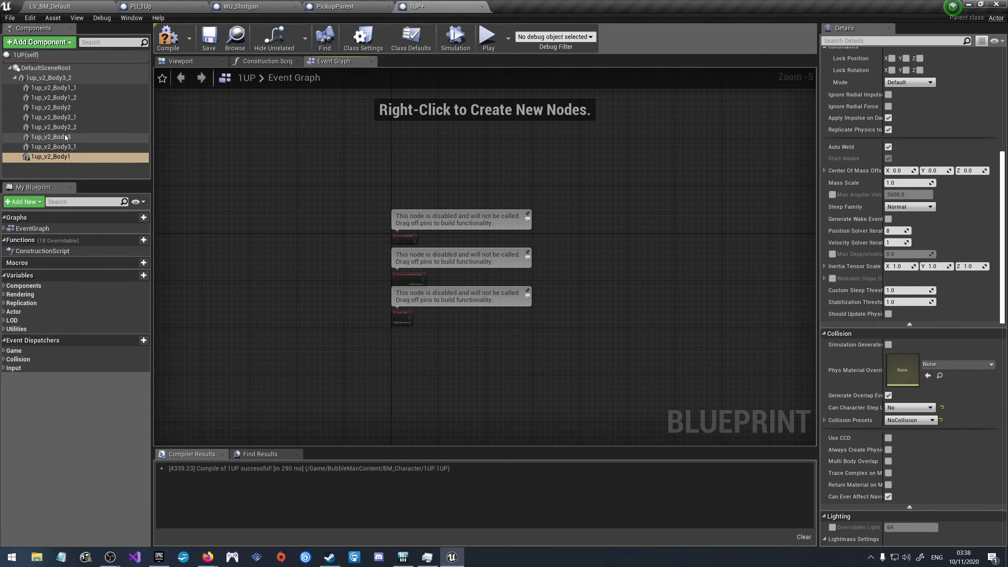
pyautogui.click(168, 38)
pyautogui.click(210, 38)
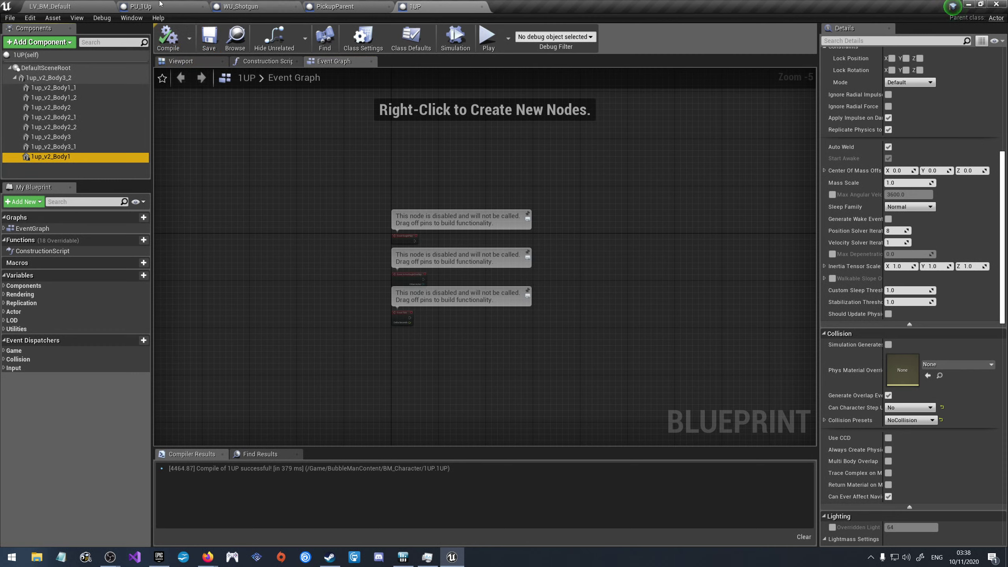
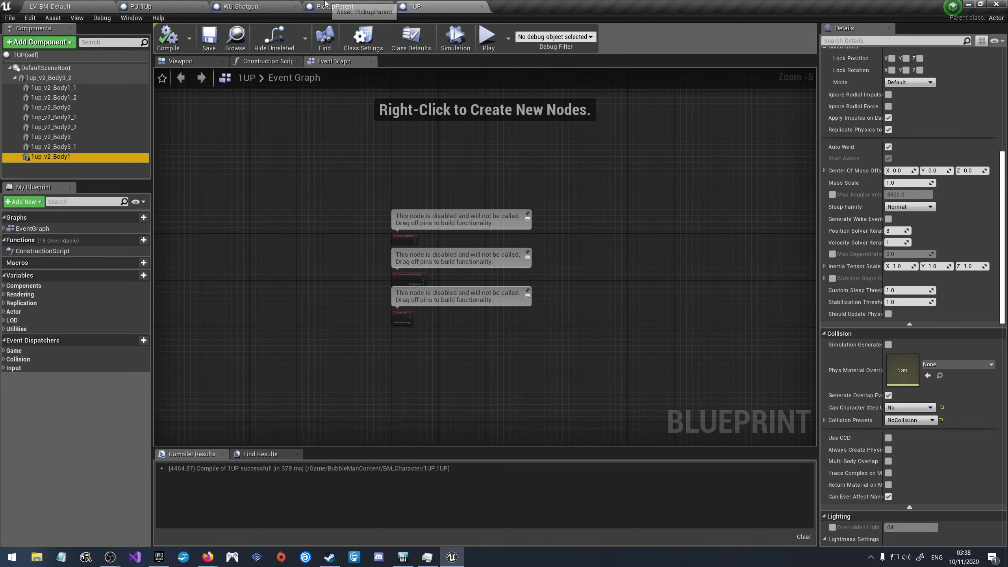
# Step: Close the PU_1Up, WU_Shotgun, PickupParent and 1UP blueprint editors, keeping LV_BM_Default open
pyautogui.click(137, 9)
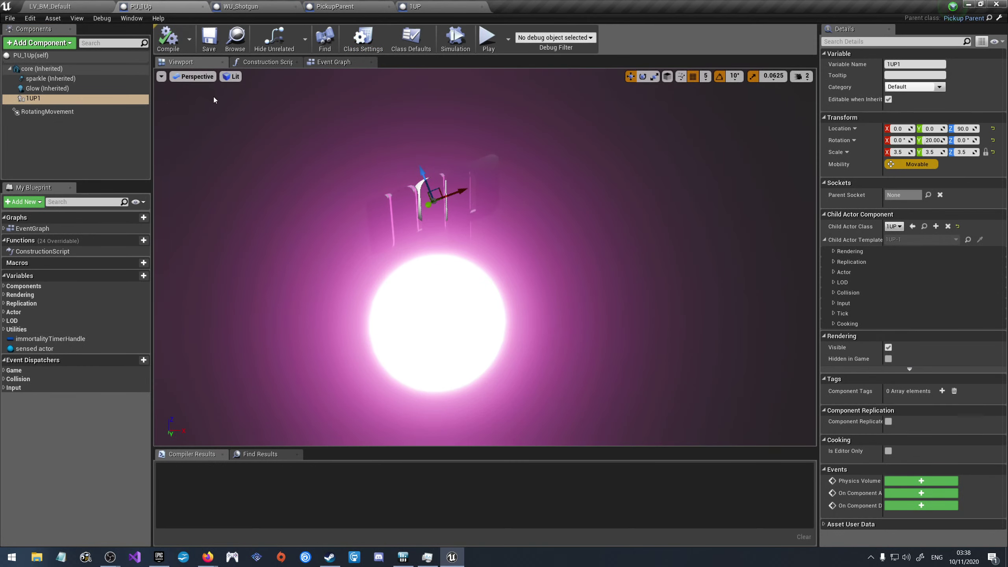
pyautogui.middleClick(163, 4)
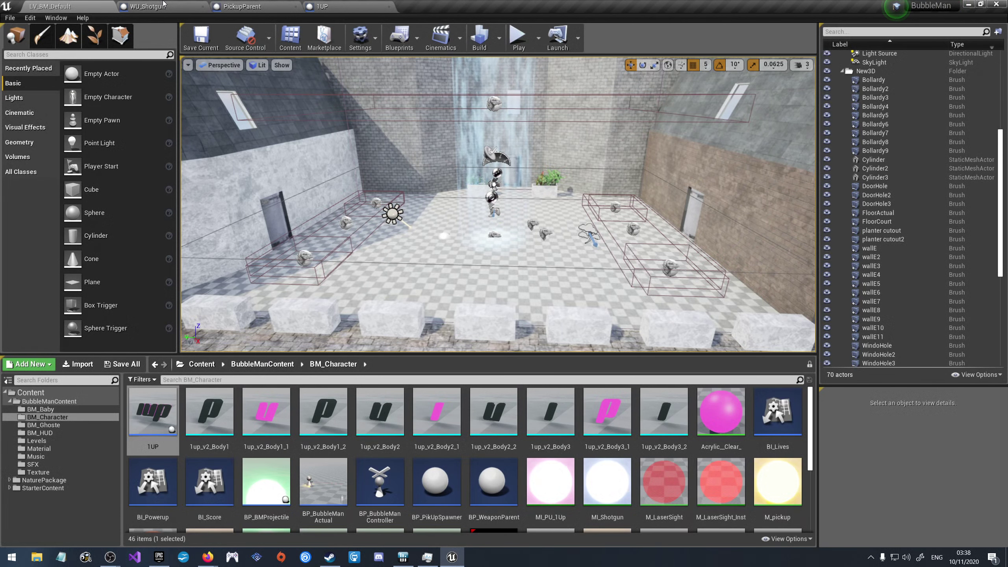
pyautogui.middleClick(163, 4)
pyautogui.middleClick(163, 4)
pyautogui.middleClick(163, 4)
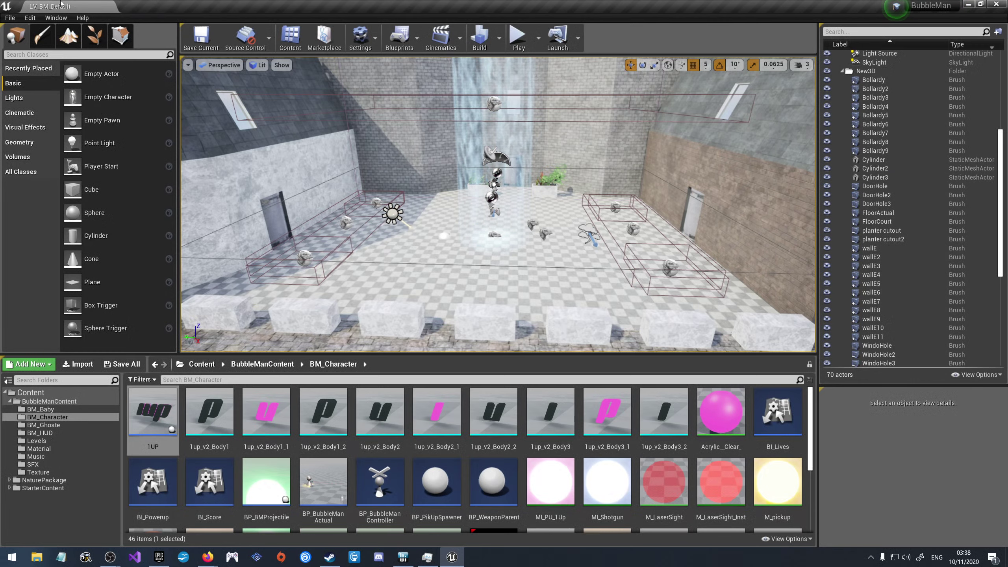
pyautogui.scroll(-2, 691, 439)
pyautogui.scroll(-3, 691, 438)
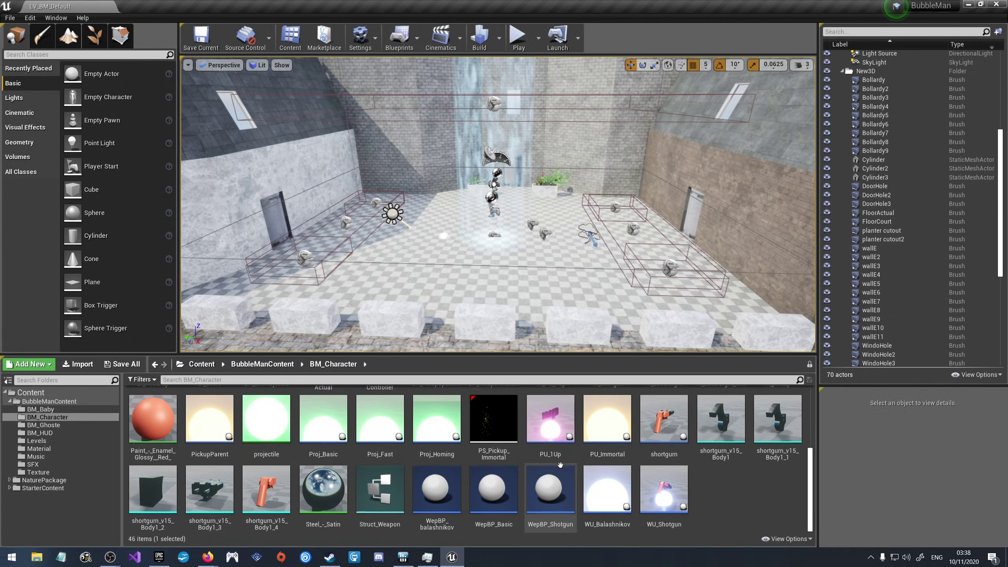
# Step: Open shortgurn and give SG_Grip NoCollision, no overlap events and Step Up No
pyautogui.doubleClick(663, 418)
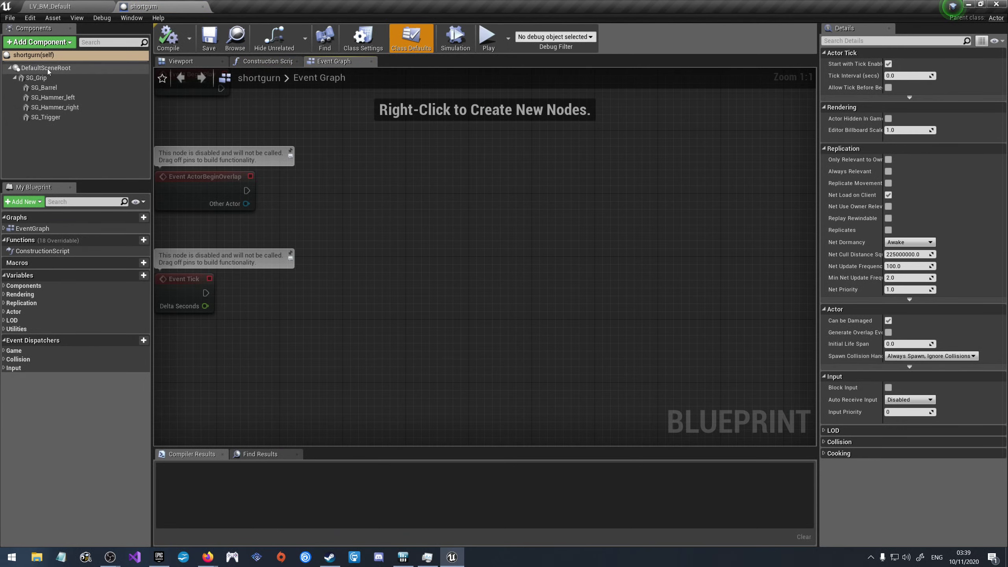
pyautogui.click(63, 78)
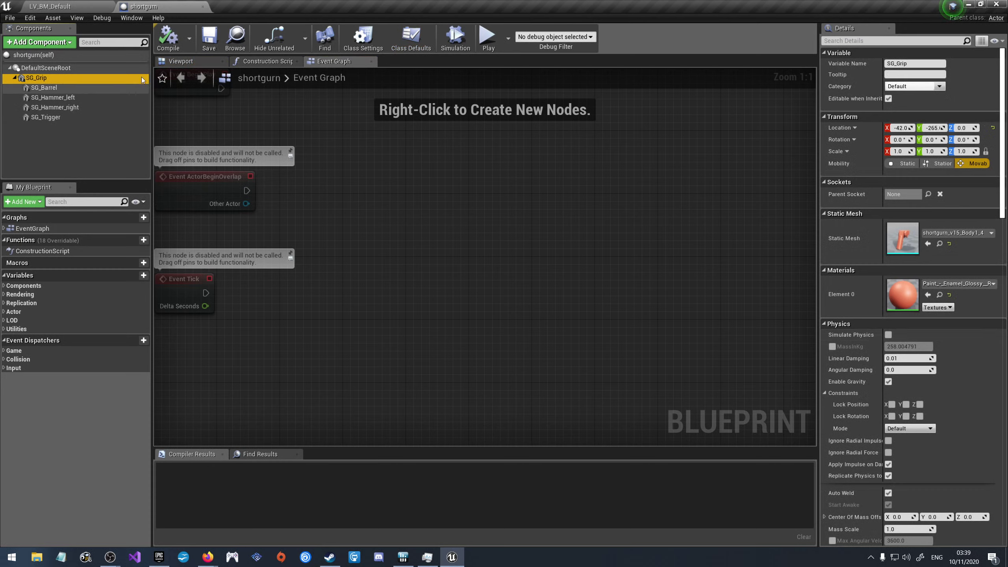
pyautogui.click(50, 68)
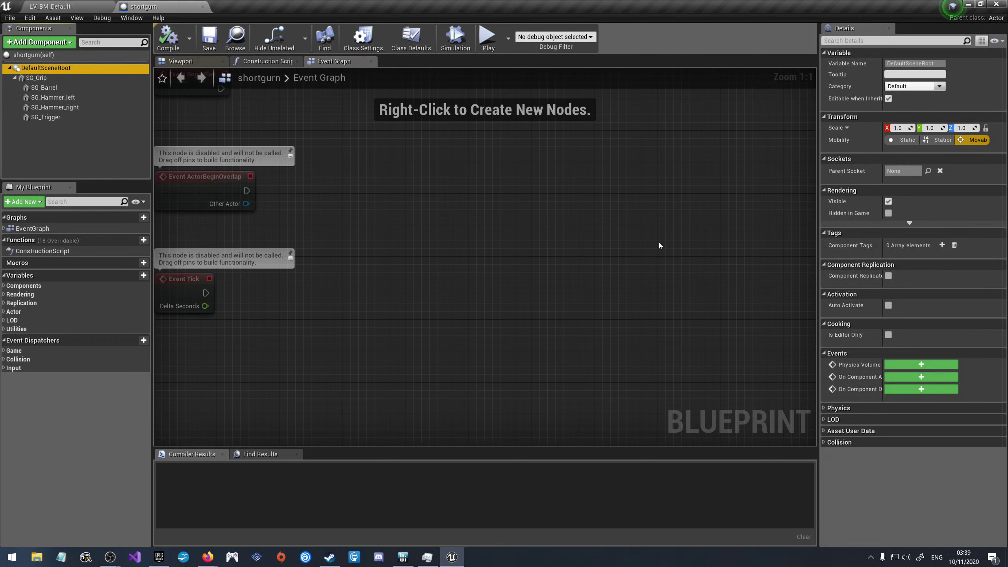
pyautogui.click(93, 79)
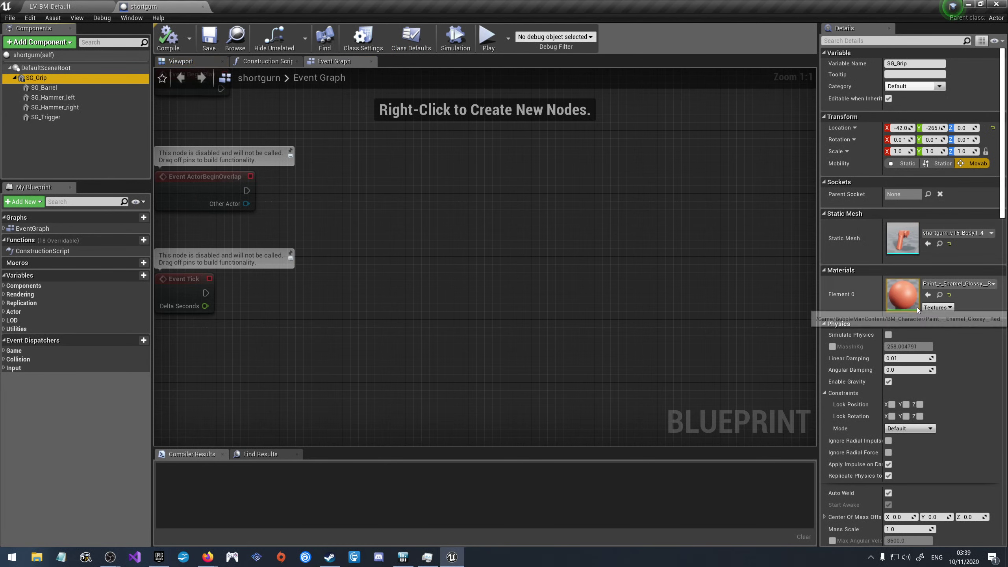
pyautogui.scroll(-10, 868, 456)
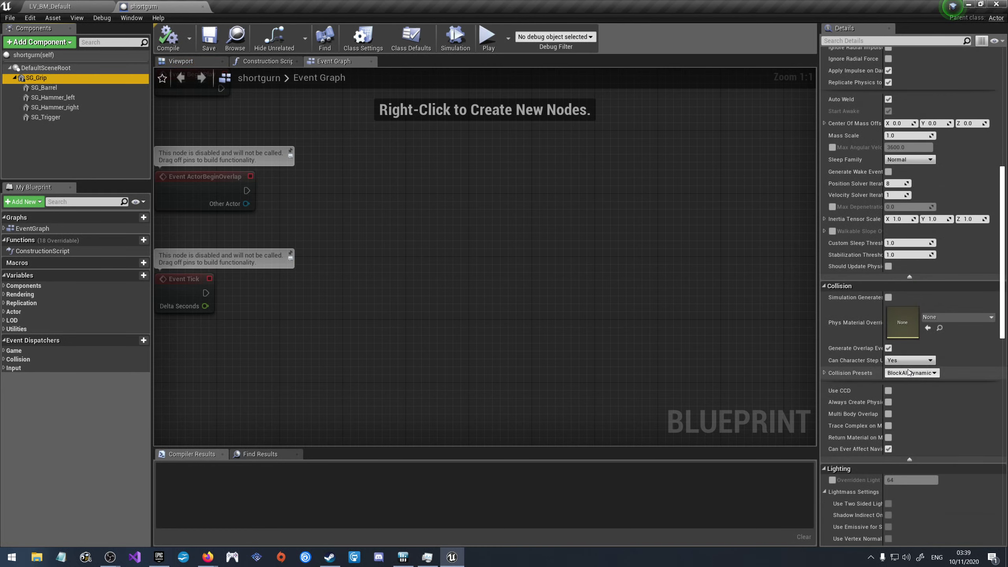
pyautogui.click(908, 373)
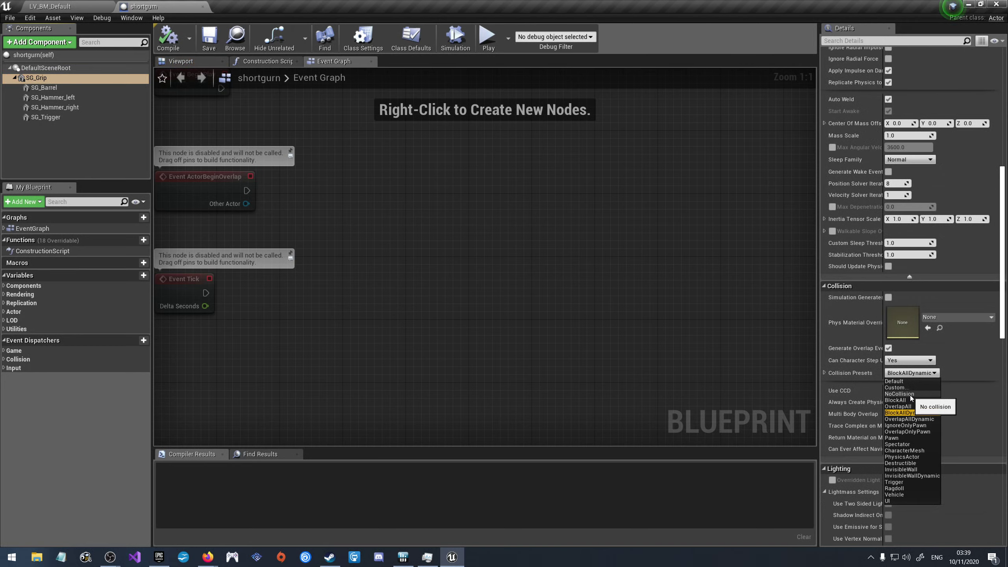
pyautogui.click(909, 413)
pyautogui.click(908, 360)
pyautogui.click(903, 369)
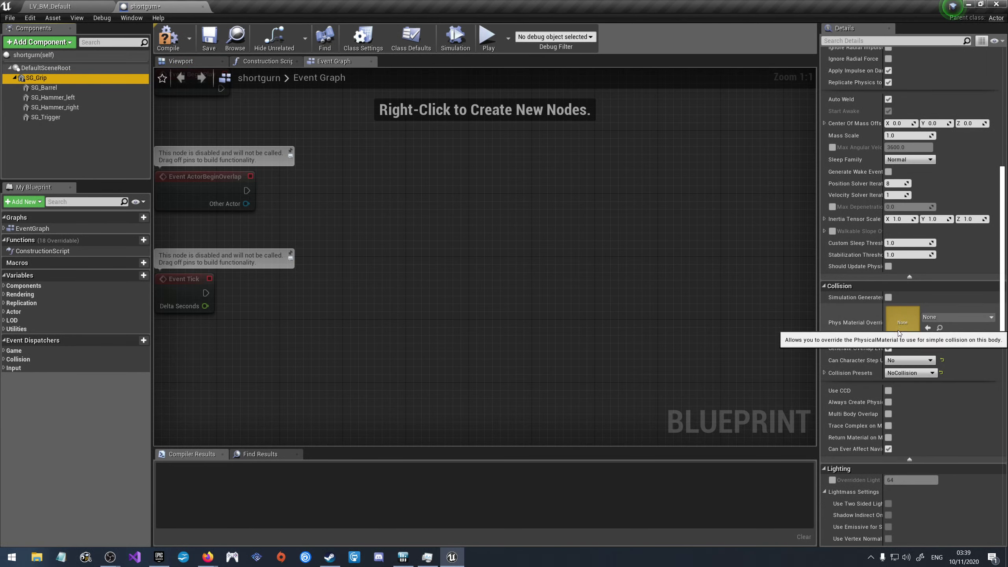
pyautogui.click(888, 348)
# Step: Give SG_Barrel NoCollision, no overlap events and Step Up No
pyautogui.click(44, 87)
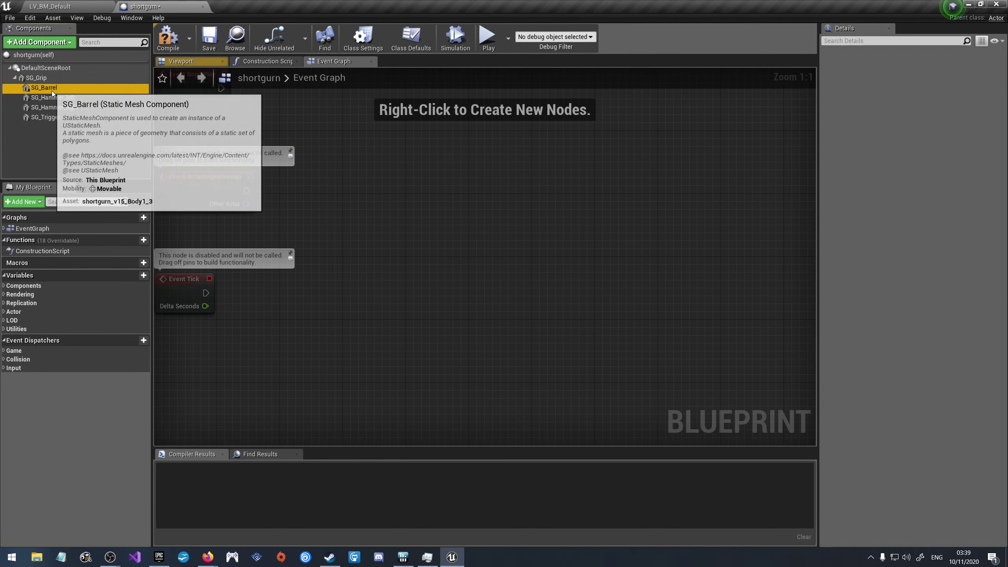
pyautogui.click(889, 348)
pyautogui.click(897, 360)
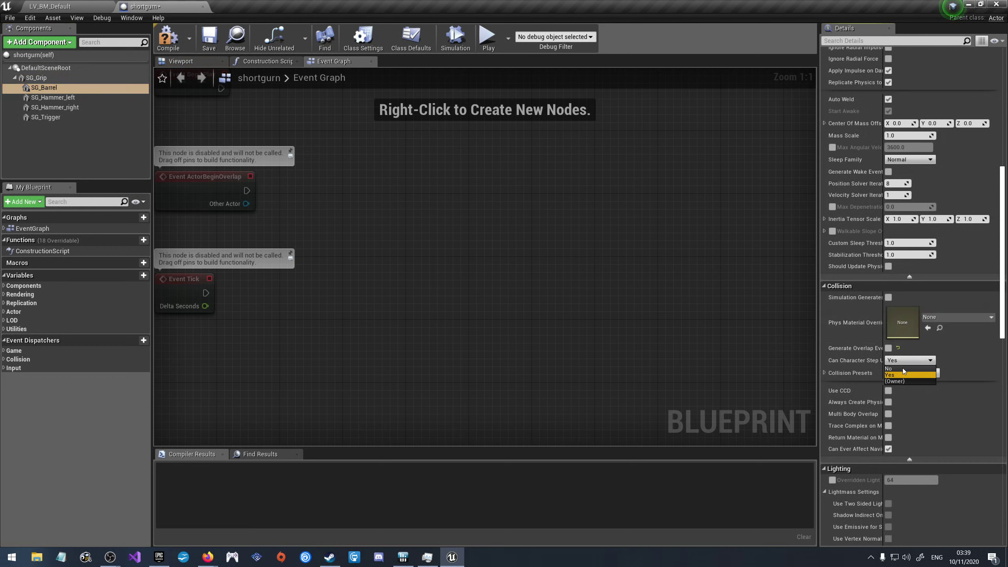
pyautogui.click(903, 368)
pyautogui.click(911, 373)
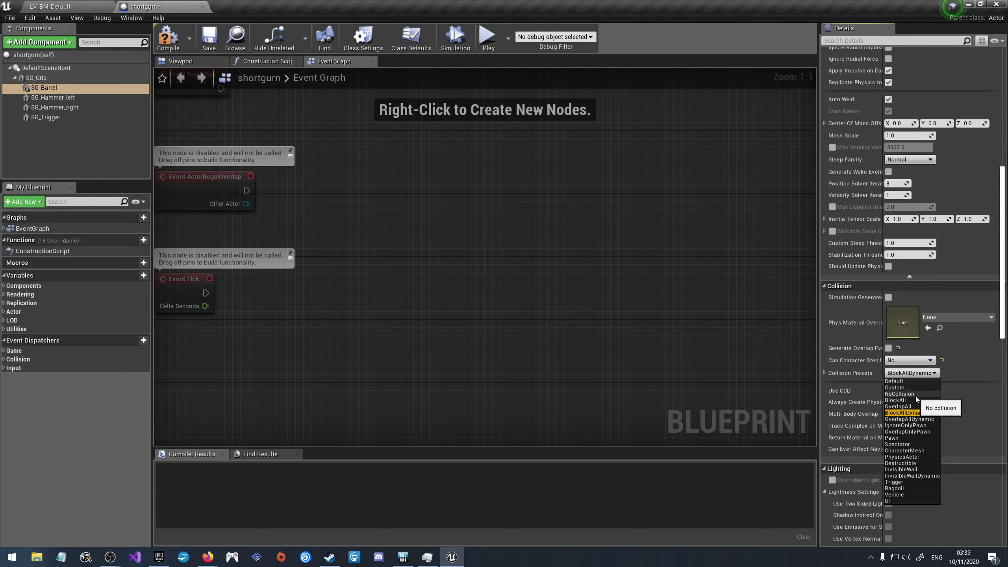
pyautogui.click(915, 396)
# Step: Give SG_Hammer_left NoCollision, no overlap events and Step Up No
pyautogui.click(53, 98)
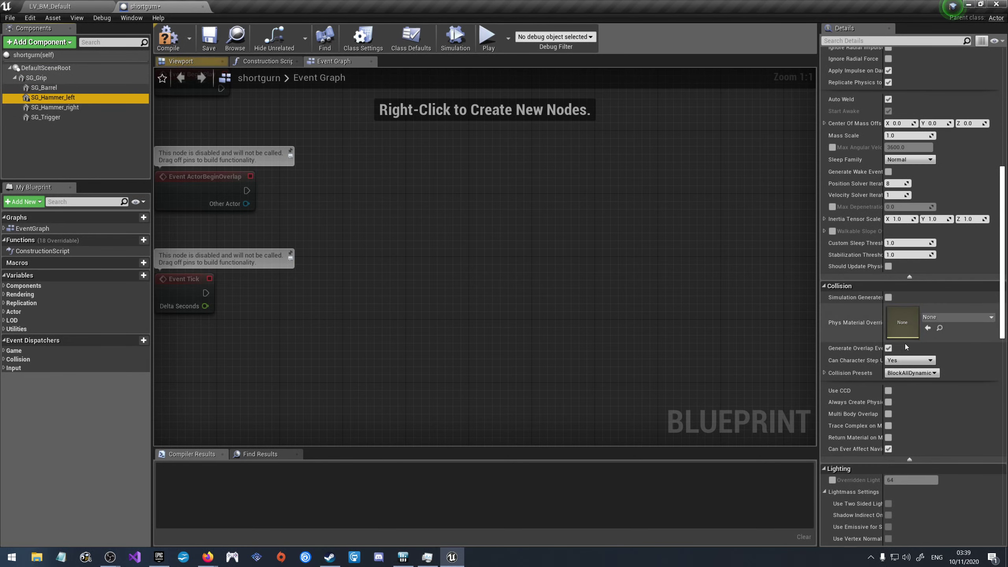
pyautogui.click(909, 360)
pyautogui.click(893, 375)
pyautogui.click(888, 349)
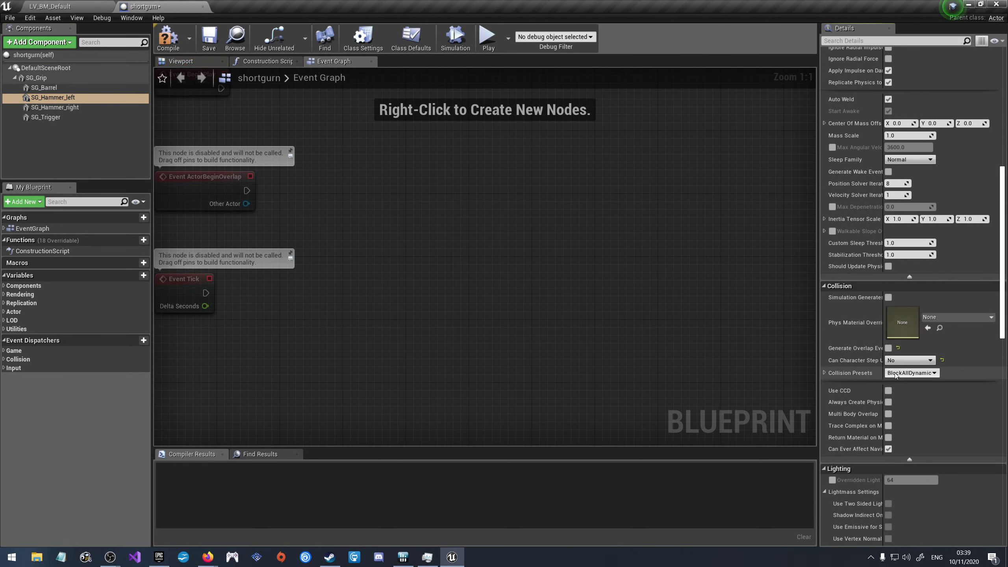
pyautogui.click(911, 373)
pyautogui.click(906, 395)
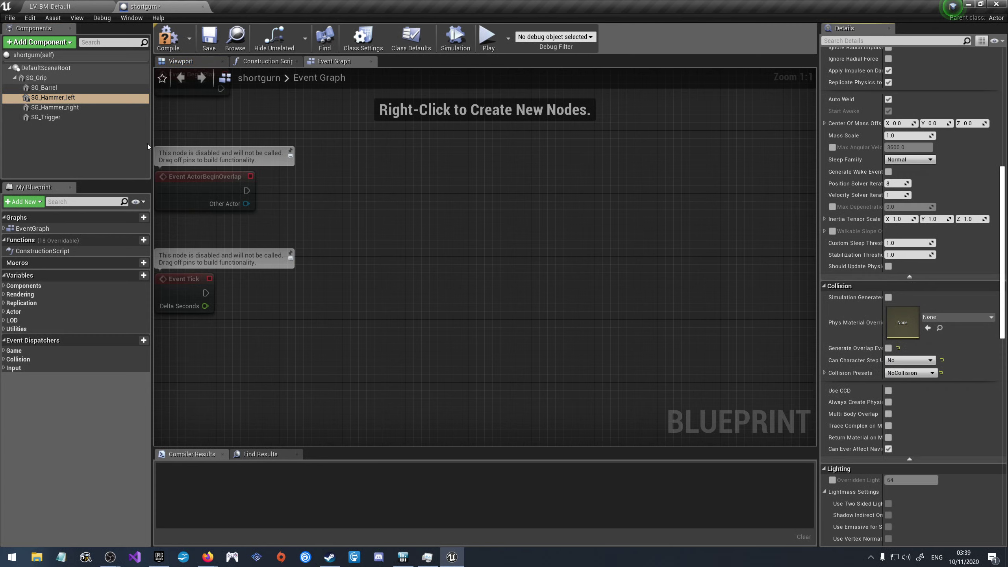
# Step: Give SG_Hammer_right NoCollision, no overlap events and Step Up No
pyautogui.click(55, 107)
pyautogui.click(888, 348)
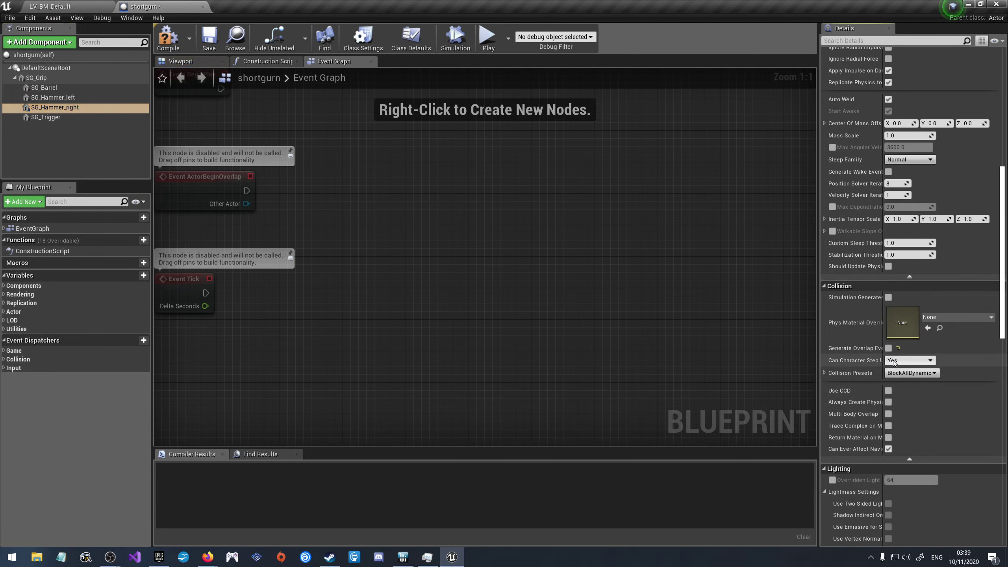
pyautogui.click(910, 361)
pyautogui.click(898, 378)
pyautogui.click(909, 373)
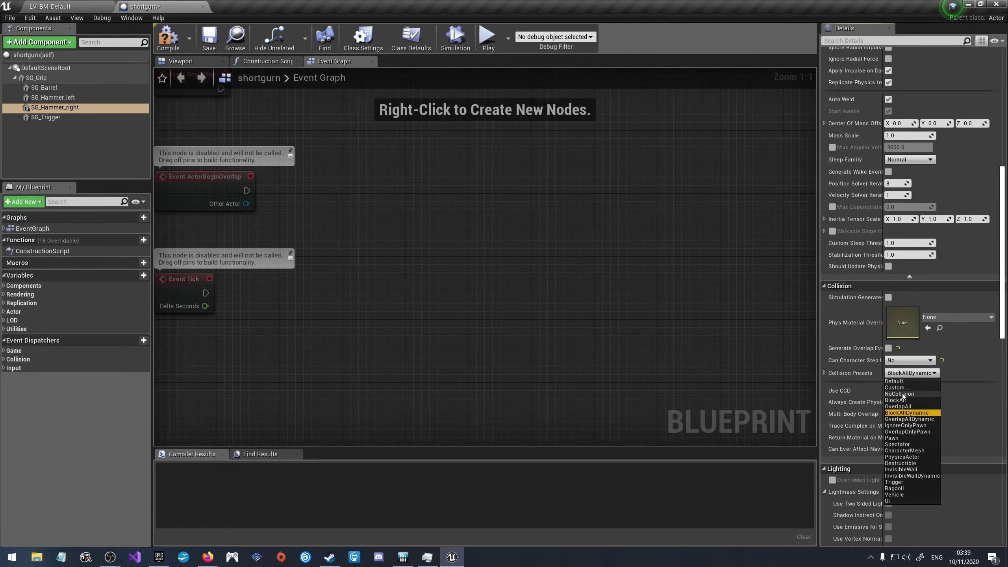
pyautogui.click(902, 393)
# Step: Give SG_Trigger NoCollision, no overlap events and Step Up No
pyautogui.click(46, 117)
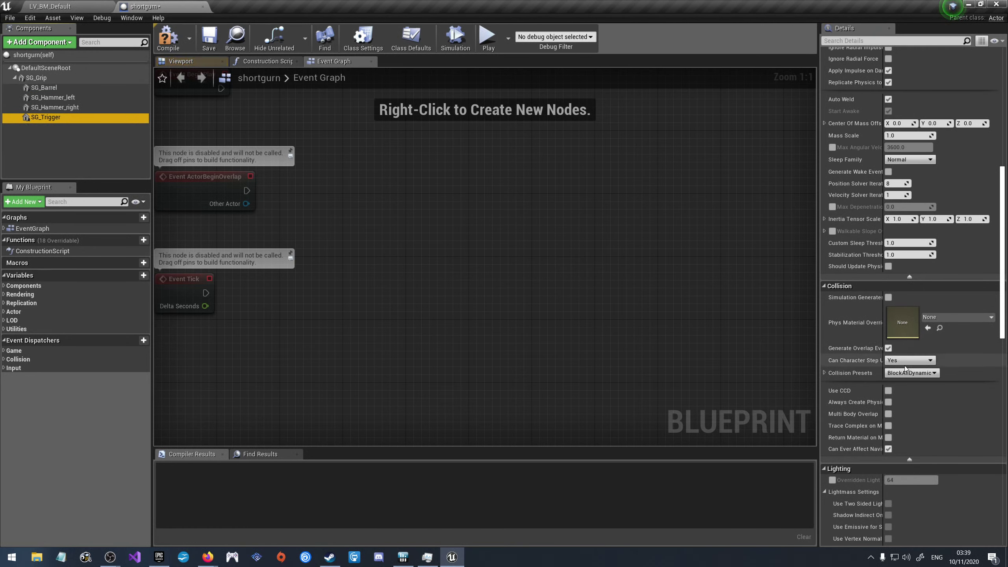
pyautogui.click(889, 348)
pyautogui.click(910, 361)
pyautogui.click(898, 368)
pyautogui.click(909, 373)
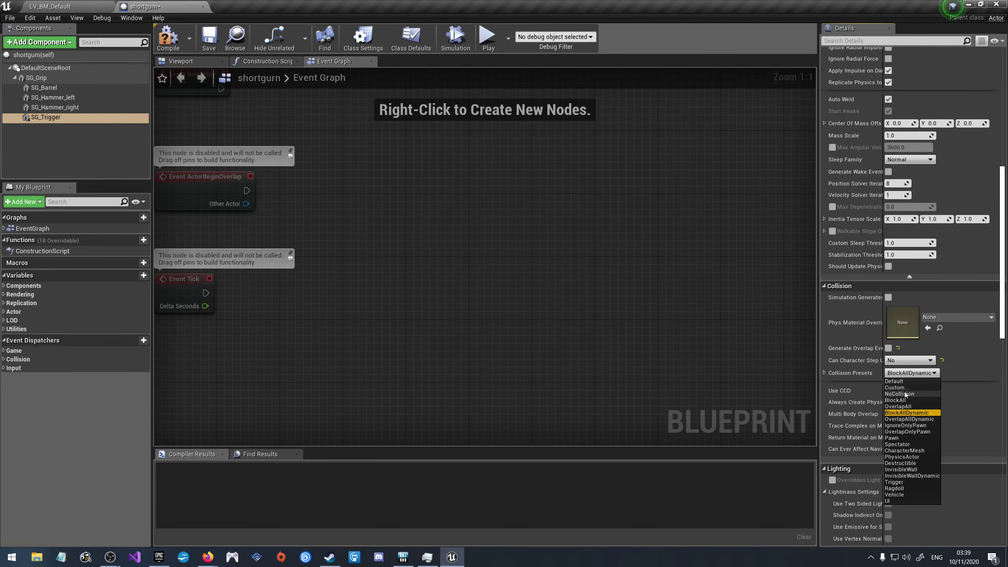
pyautogui.click(904, 393)
# Step: Compile and save shortgurn, then return to the level editor
pyautogui.click(179, 48)
pyautogui.click(208, 44)
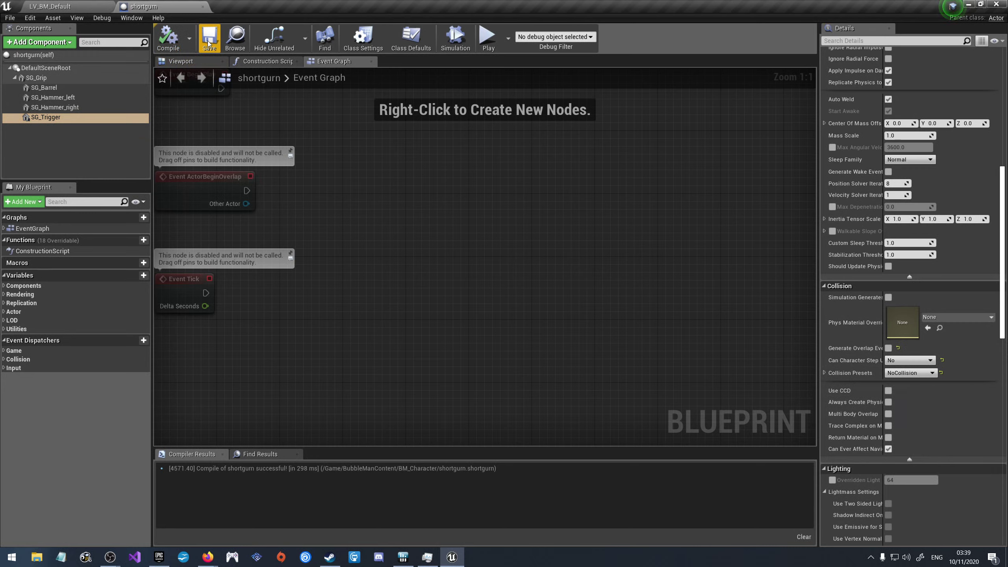
pyautogui.click(62, 4)
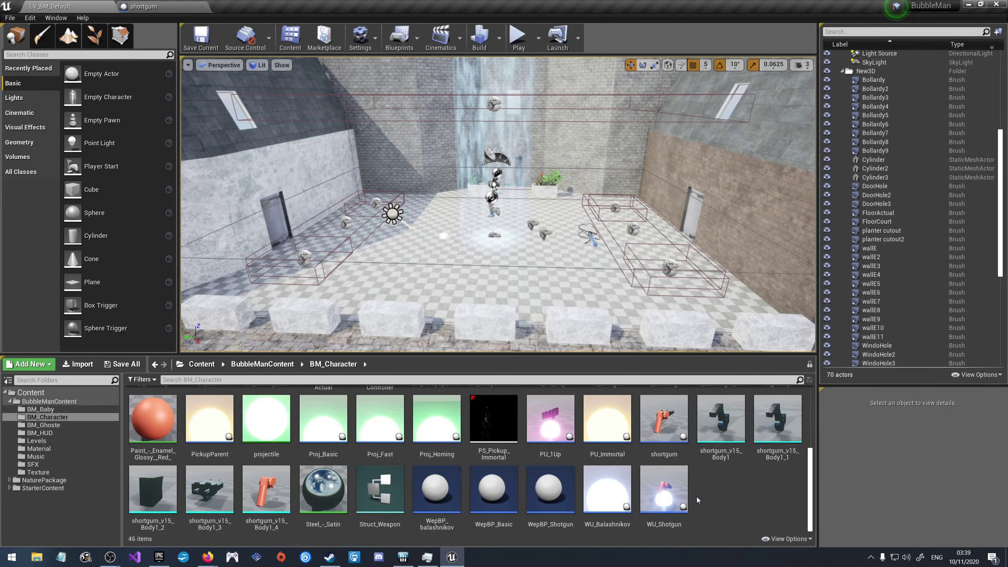
# Step: Scroll the BM_Character Content Browser back up to the 1UP asset
pyautogui.scroll(3, 577, 482)
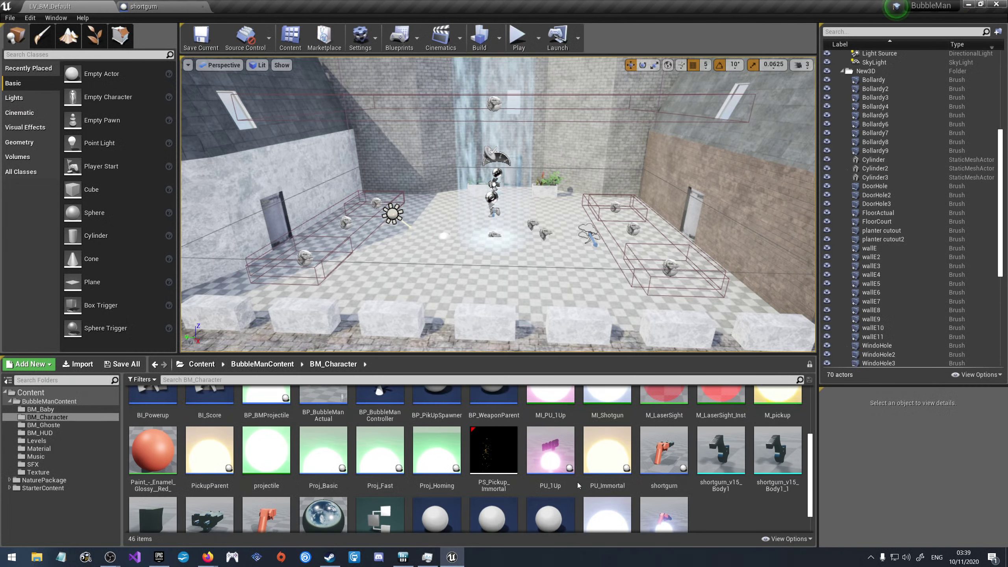
pyautogui.scroll(1, 577, 482)
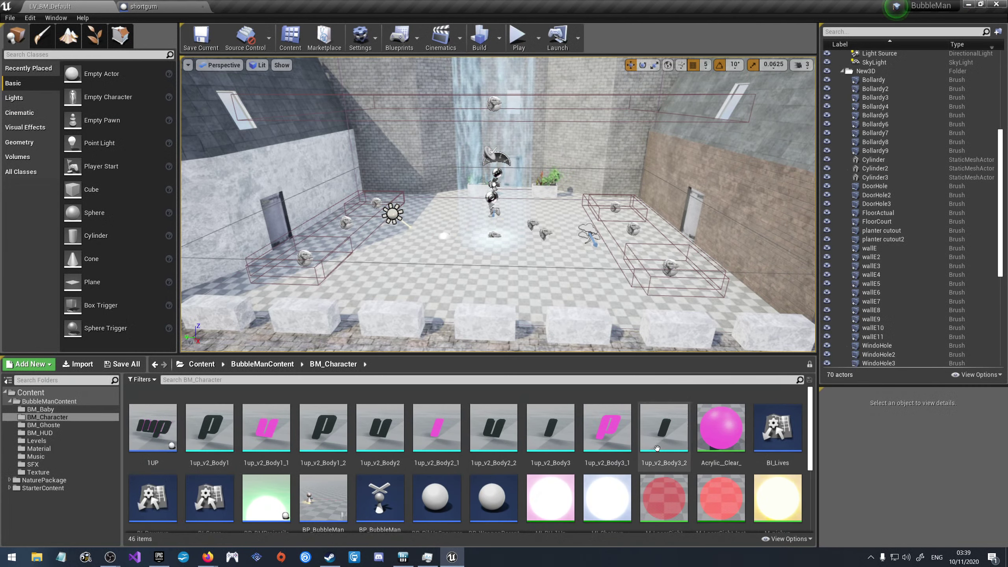
# Step: Open 1UP and review the settings of its body components, from Body3_2 to Body1_2
pyautogui.doubleClick(153, 427)
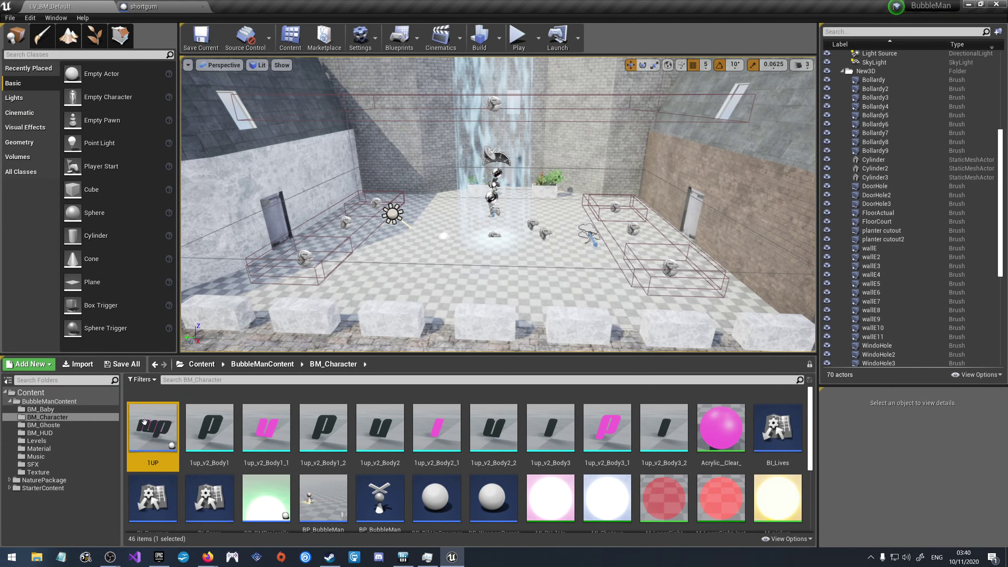
pyautogui.click(60, 77)
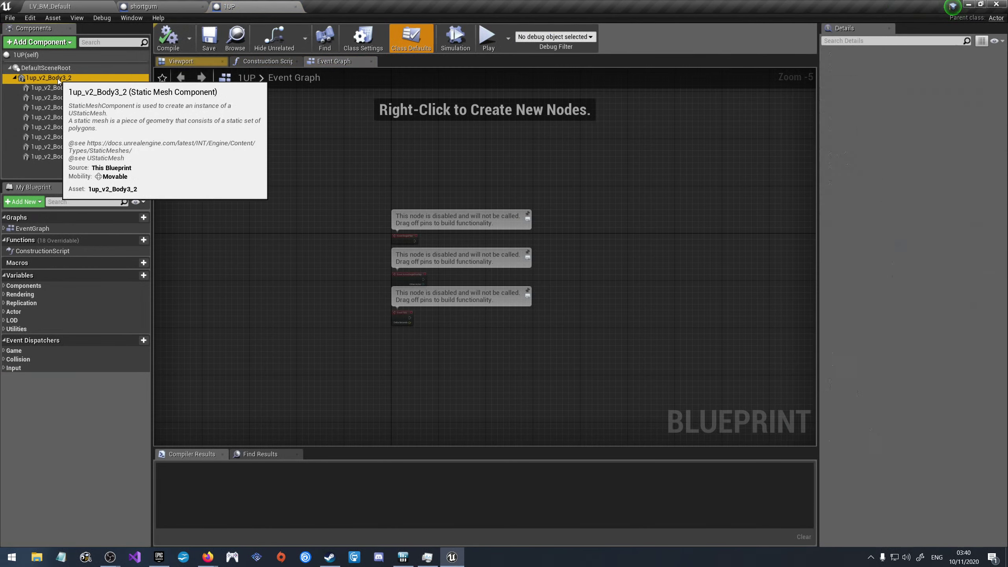
pyautogui.scroll(-3, 917, 396)
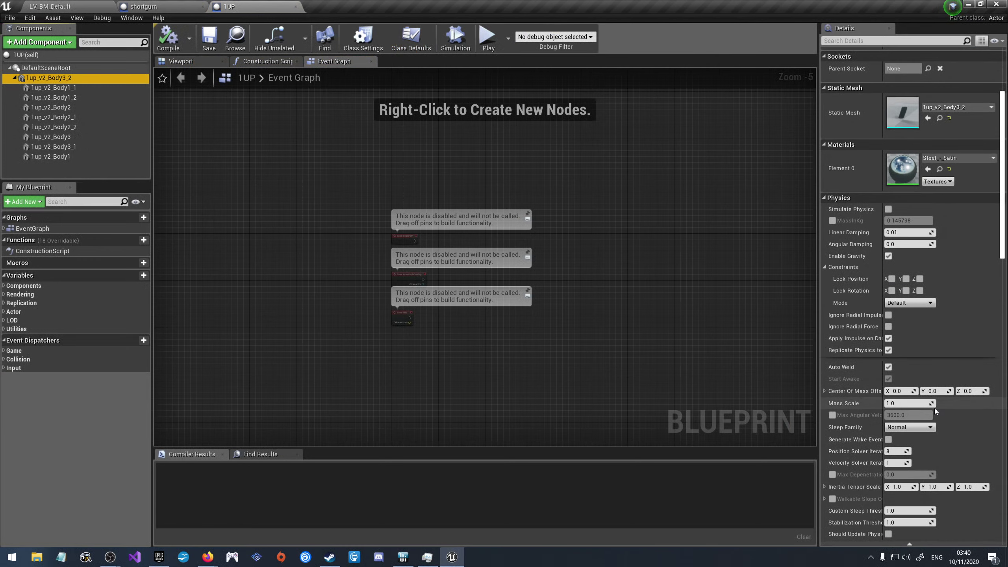
pyautogui.scroll(-3, 911, 394)
pyautogui.scroll(-3, 912, 394)
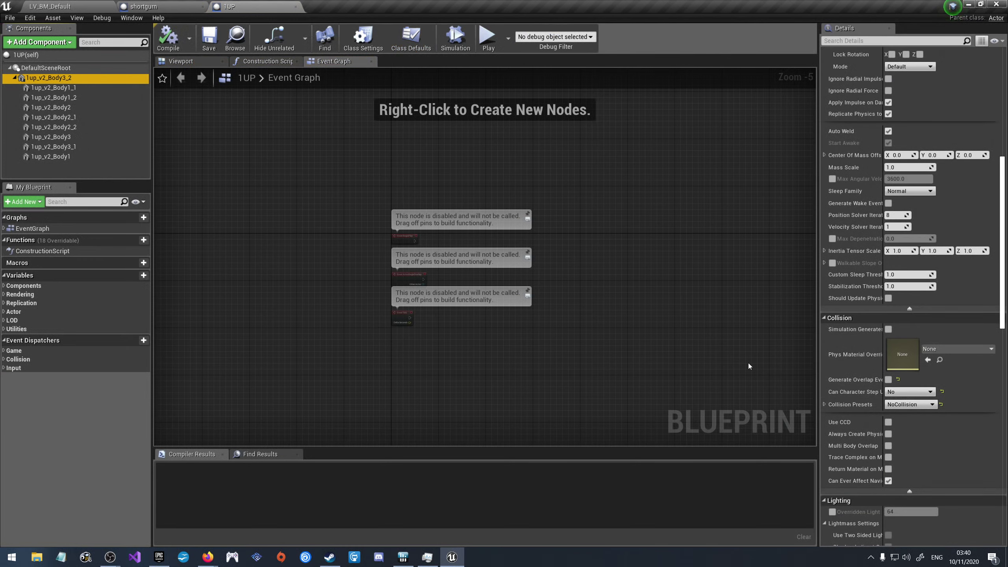
pyautogui.click(52, 91)
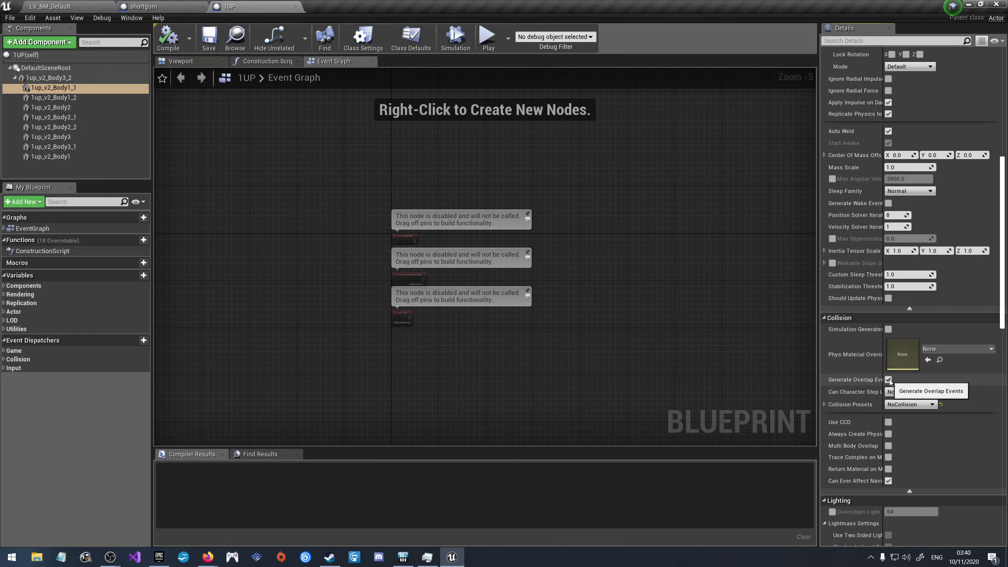
pyautogui.press('Down')
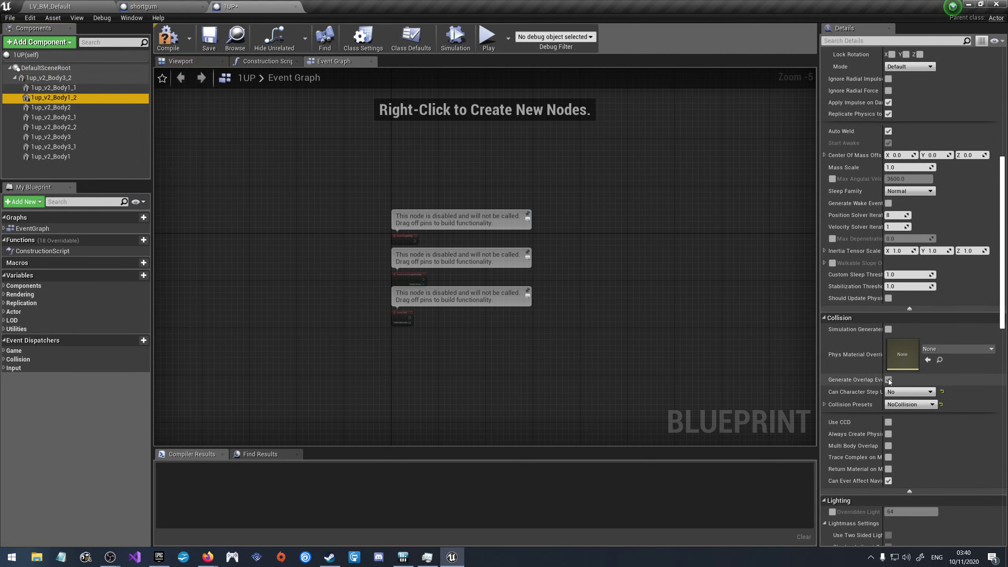
pyautogui.press('Down')
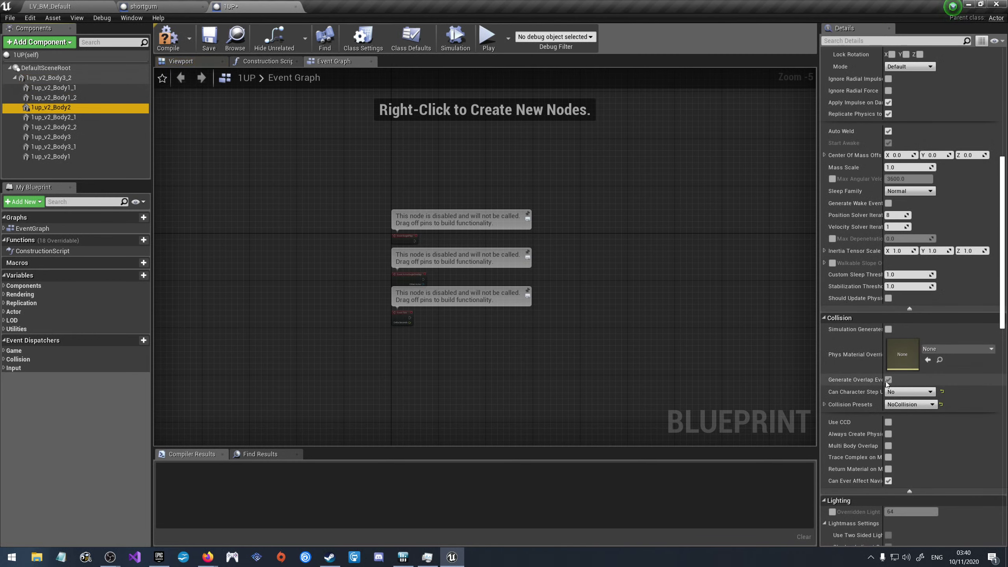
# Step: Disable Generate Overlap Events on 1up_v2_Body2_2 and 1up_v2_Body1
pyautogui.click(85, 117)
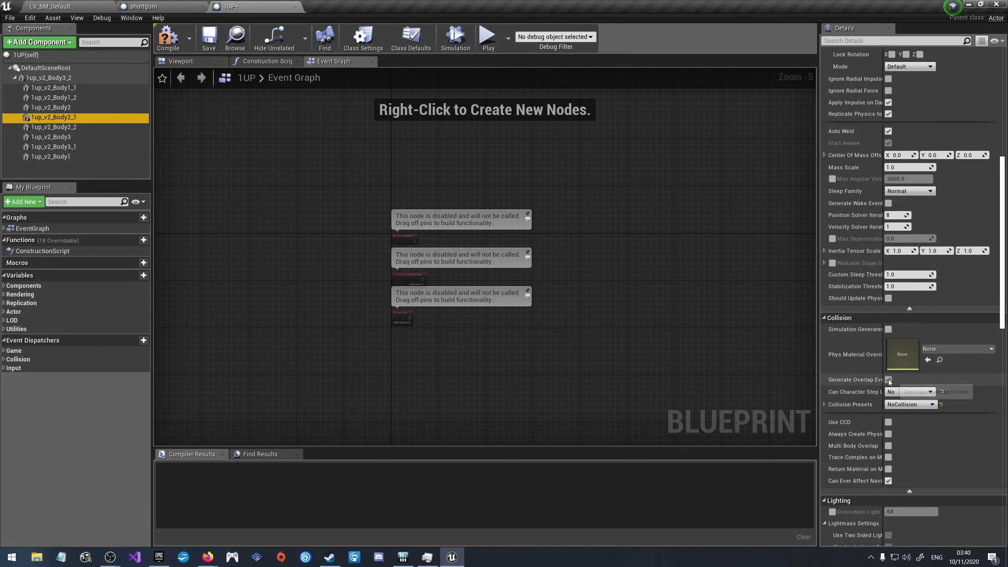
pyautogui.click(96, 128)
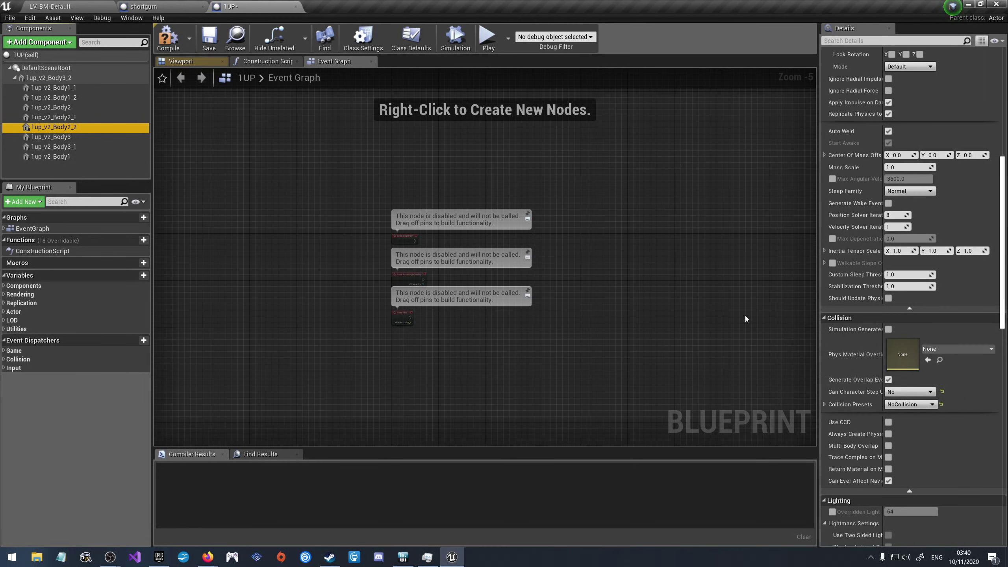
pyautogui.click(888, 380)
pyautogui.click(125, 137)
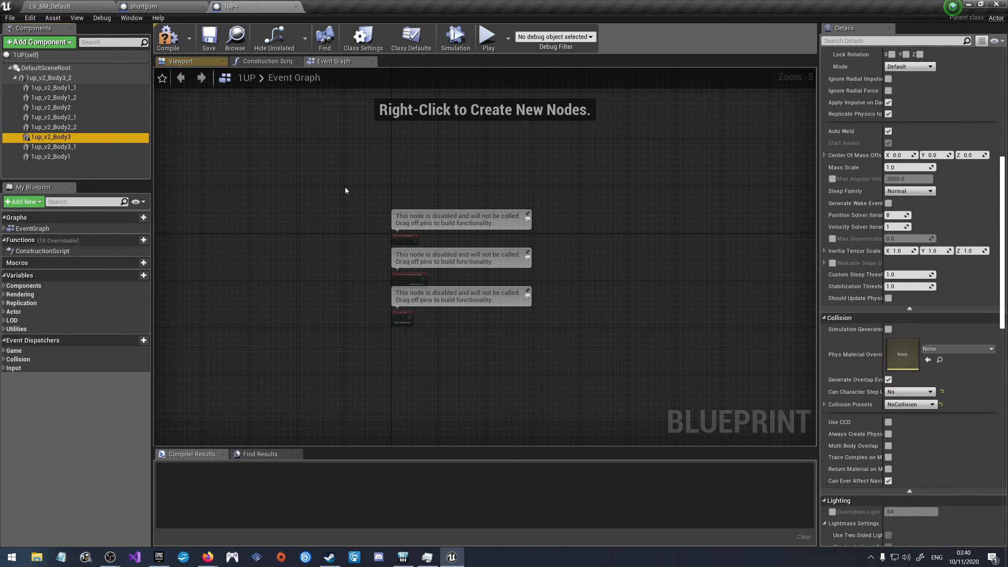
pyautogui.click(65, 147)
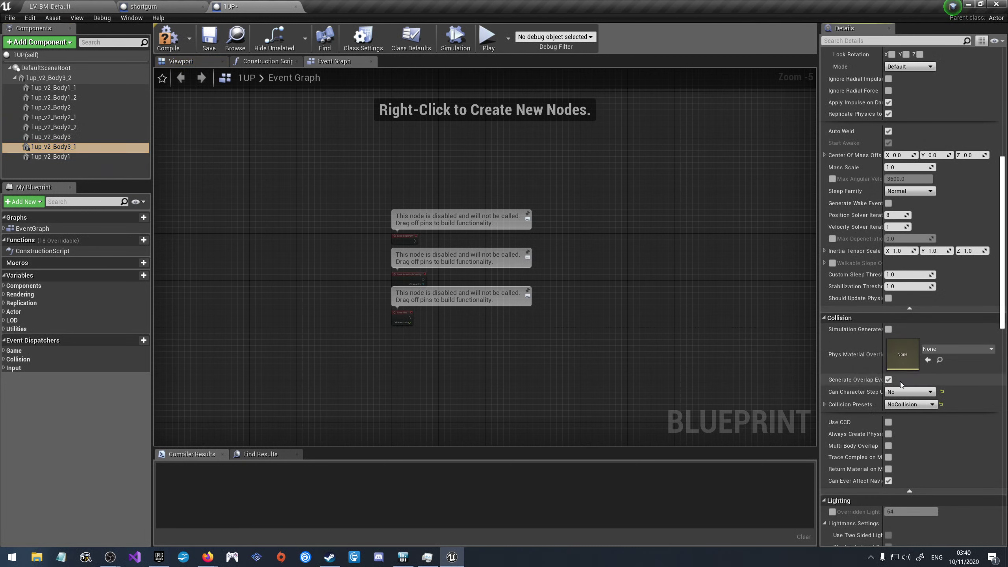
pyautogui.click(80, 157)
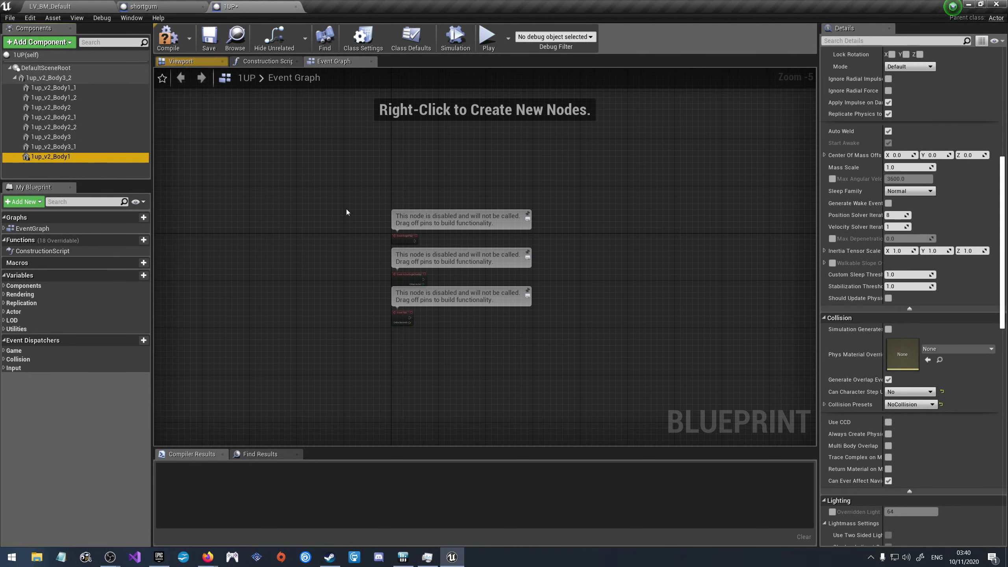
pyautogui.click(888, 379)
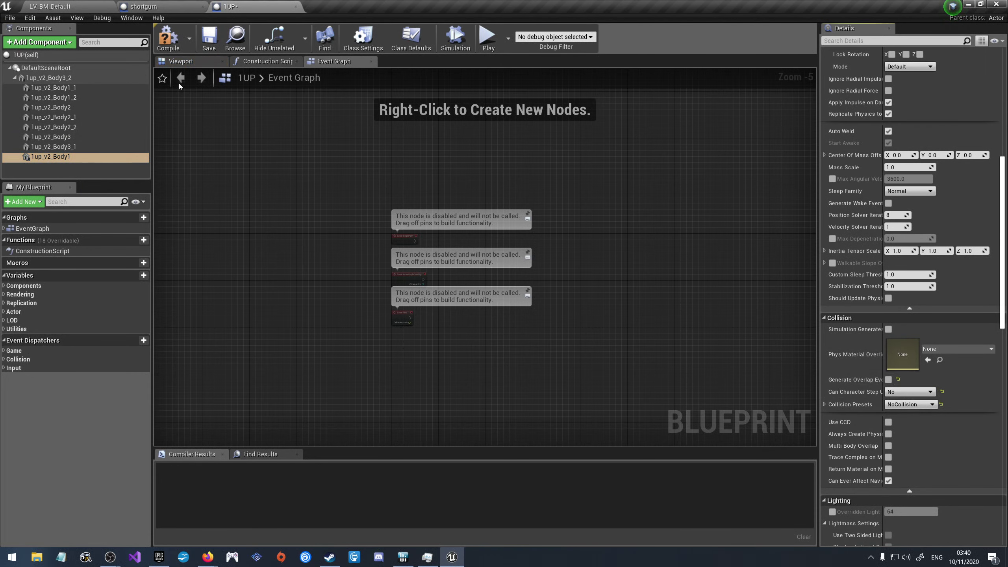
# Step: Compile and save 1UP, then close the blueprint editors
pyautogui.click(169, 51)
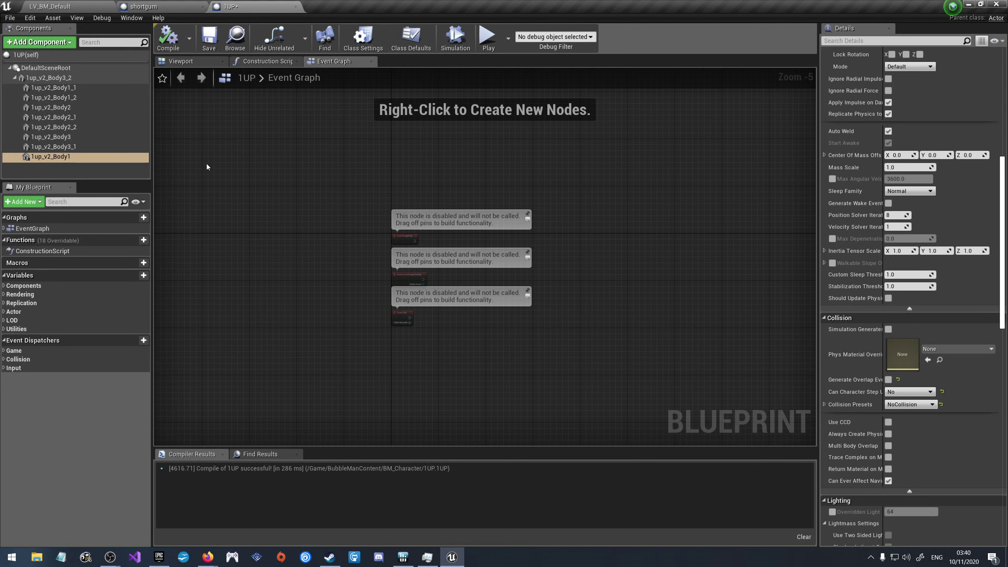
pyautogui.click(204, 39)
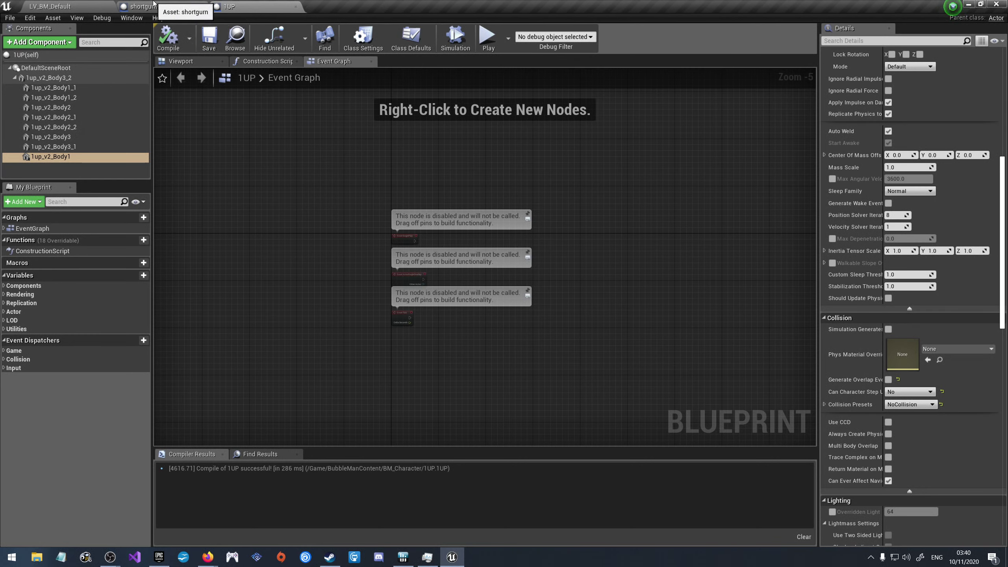
pyautogui.click(296, 6)
pyautogui.click(205, 6)
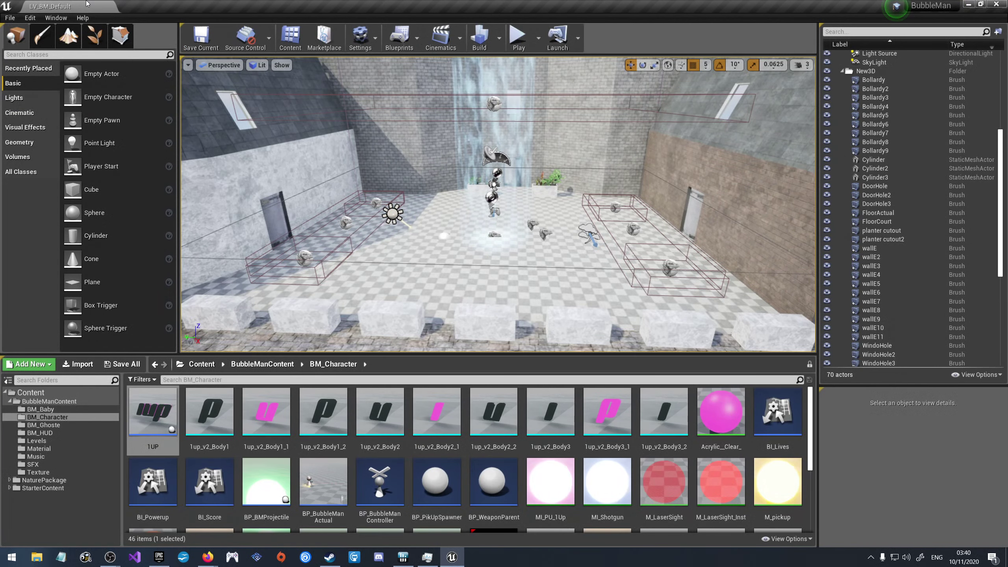
# Step: Play-test the BubbleMan level briefly, then stop it with Esc
pyautogui.click(518, 38)
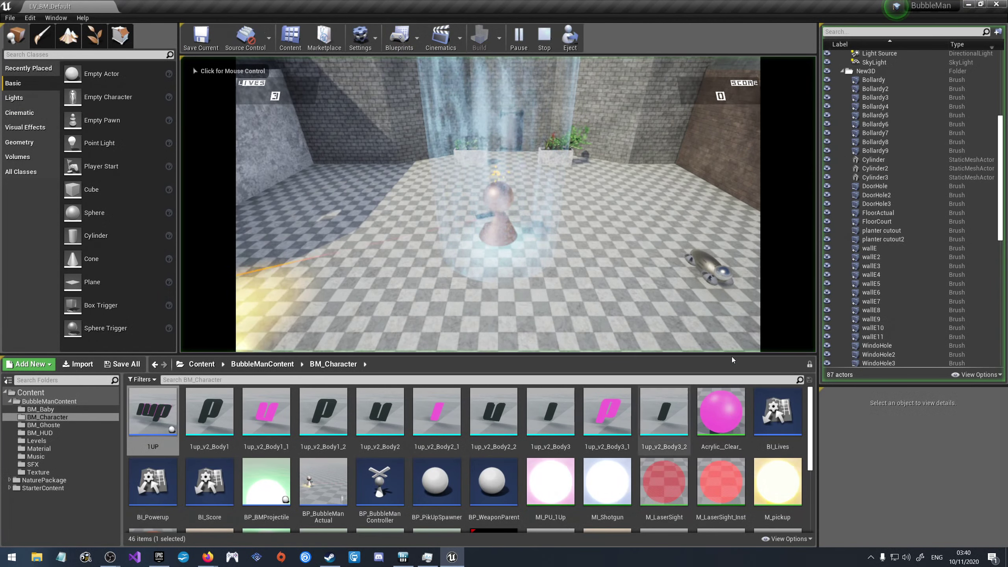
pyautogui.click(730, 342)
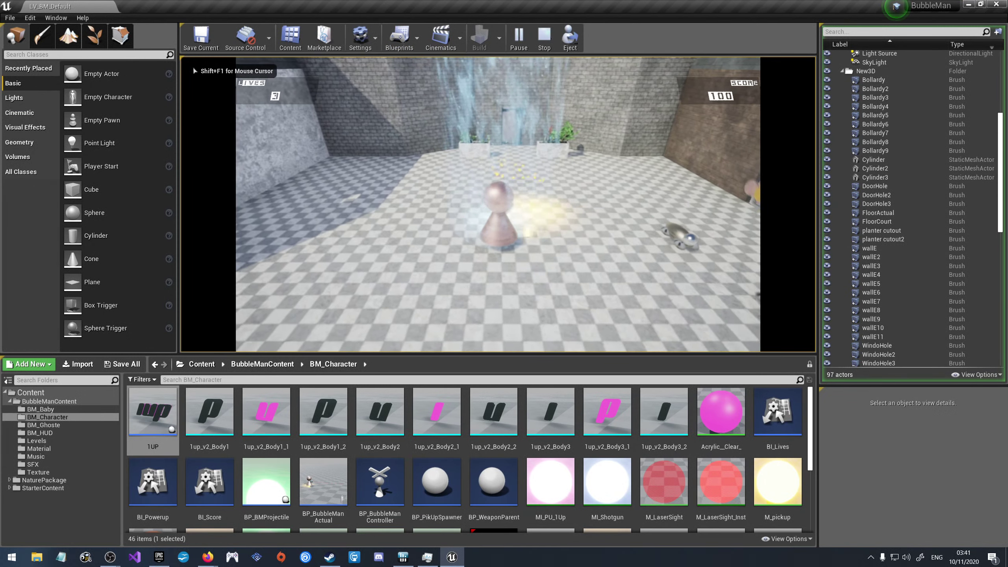
pyautogui.press('Escape')
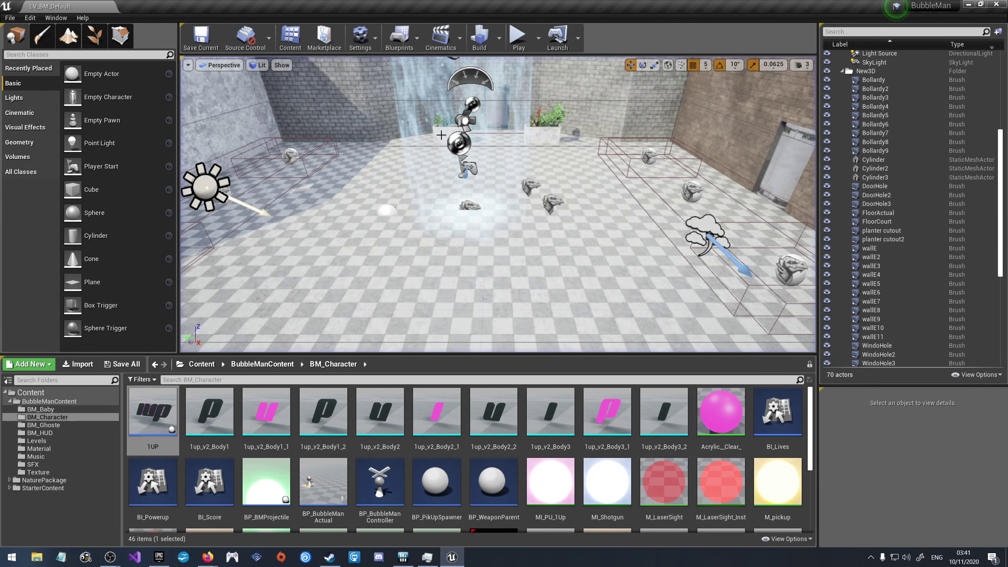
# Step: Drop a WU_Shotgun and a PU_1Up pickup on the floor, PU_1Up at 145, -360, 15
pyautogui.scroll(-2, 491, 469)
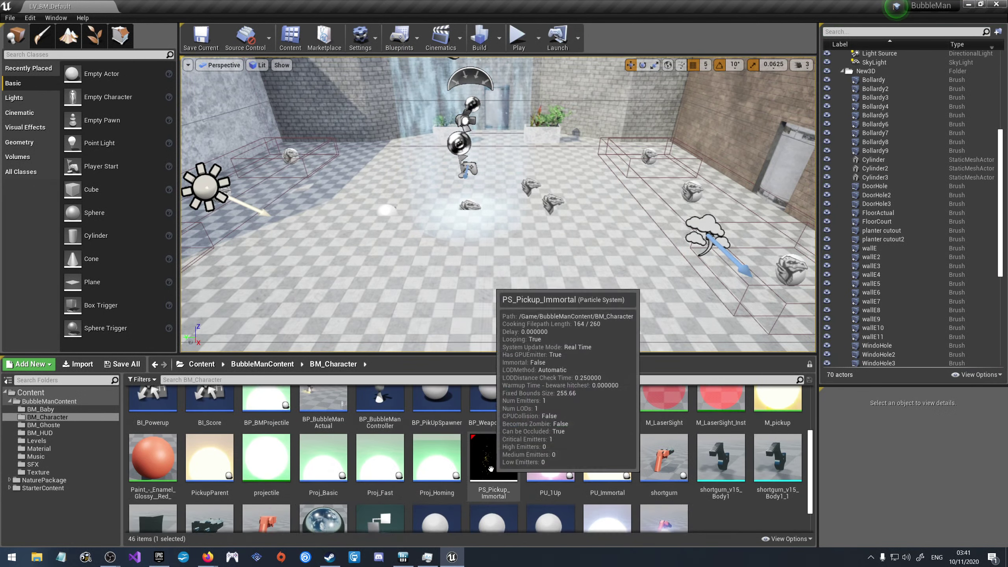
pyautogui.scroll(-1, 491, 469)
pyautogui.moveTo(663, 488)
pyautogui.mouseDown()
pyautogui.moveTo(613, 235)
pyautogui.moveTo(625, 172)
pyautogui.mouseUp()
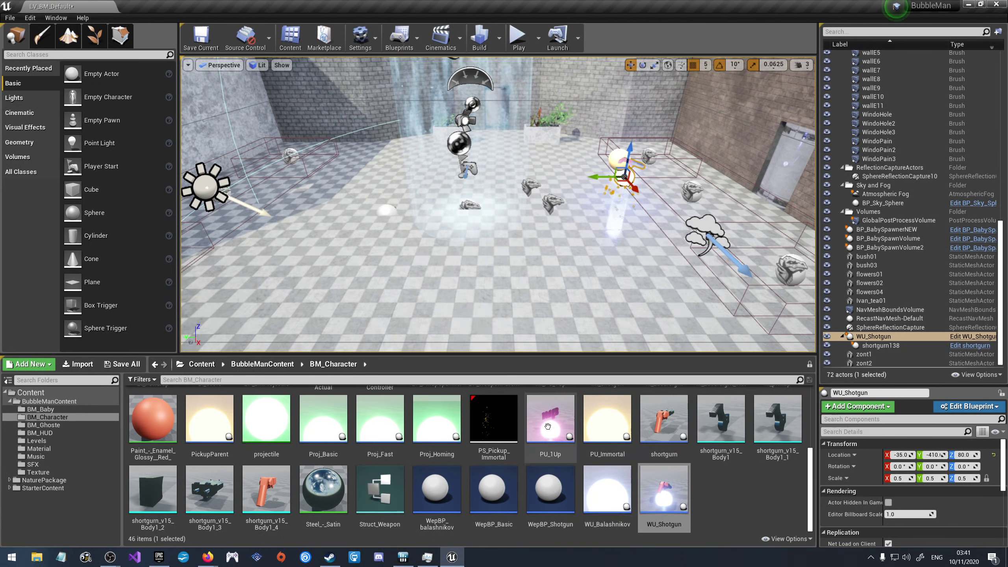
pyautogui.moveTo(551, 419)
pyautogui.mouseDown()
pyautogui.moveTo(596, 176)
pyautogui.moveTo(608, 210)
pyautogui.mouseUp()
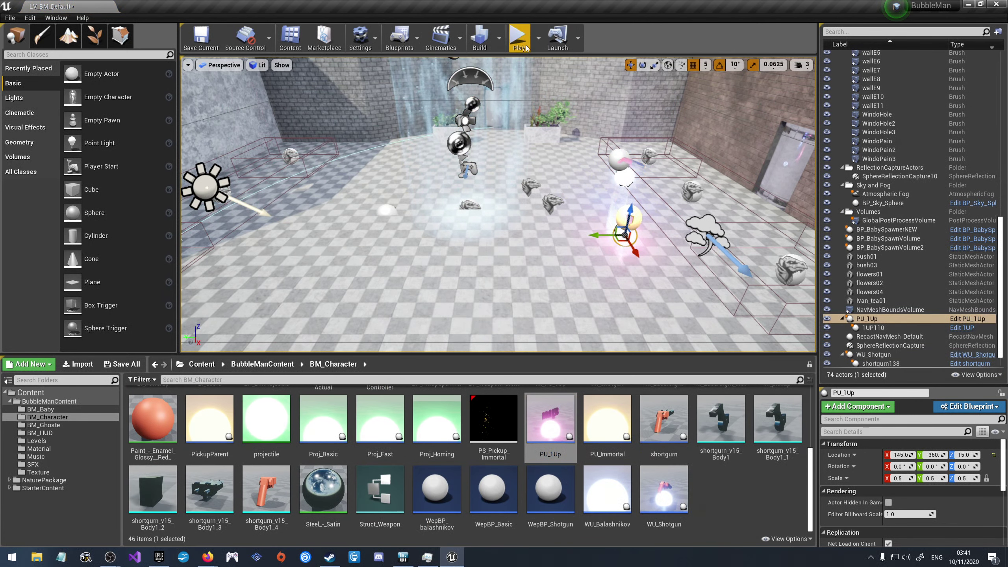
pyautogui.click(538, 38)
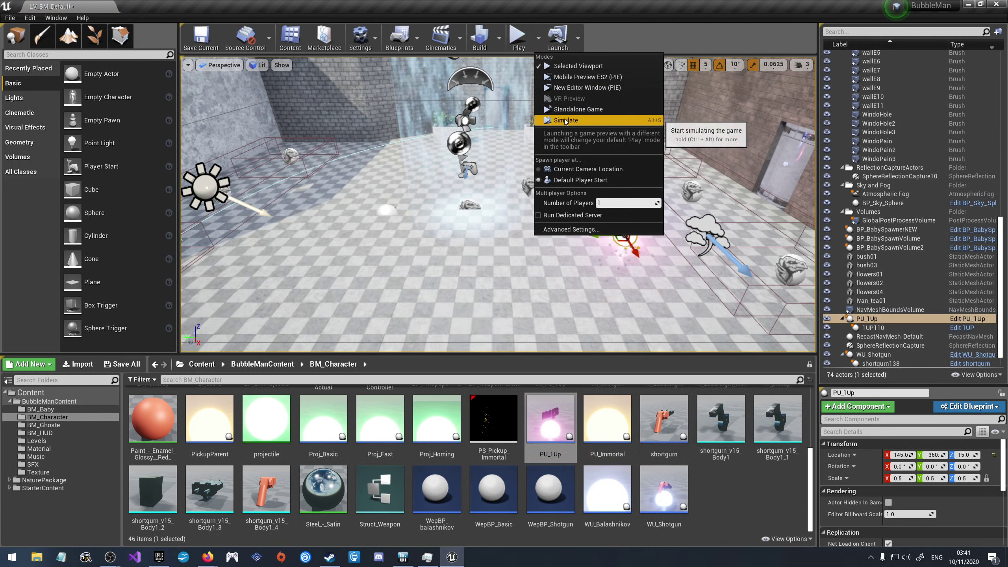
# Step: Simulate the level and fly the camera close to the glowing 1UP pickup
pyautogui.click(587, 109)
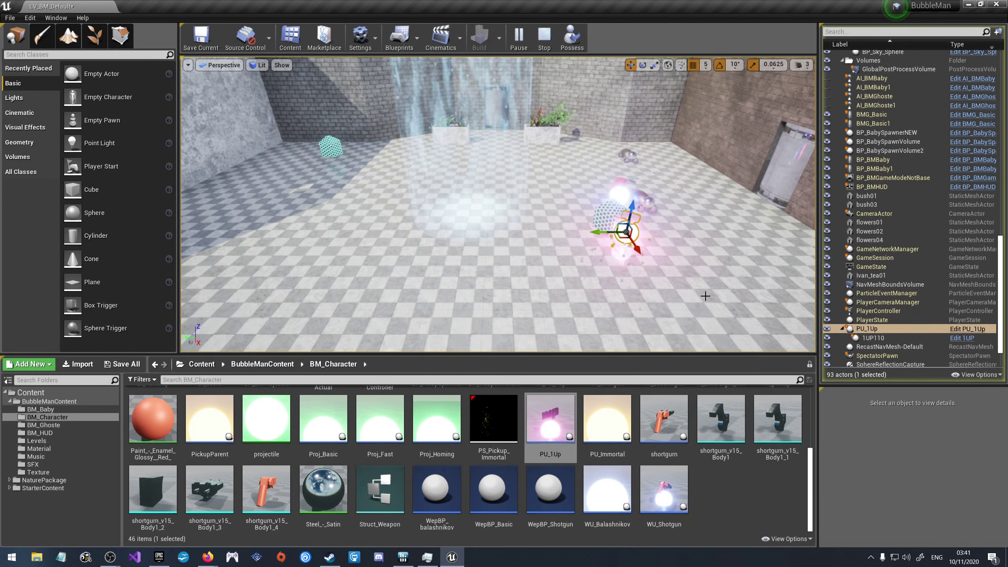
pyautogui.moveTo(685, 254); pyautogui.dragTo(685, 309, button='right')
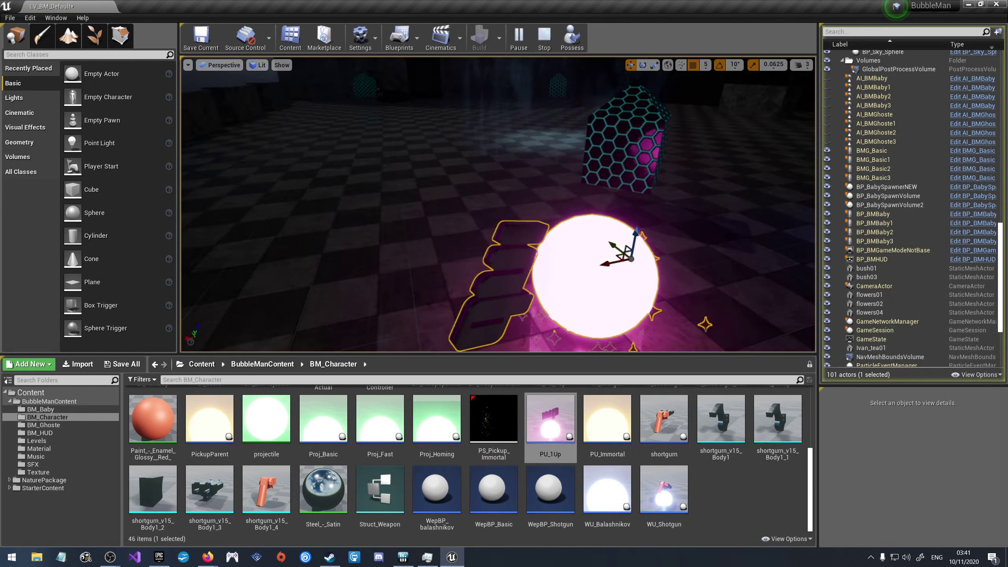
pyautogui.moveTo(685, 310); pyautogui.dragTo(685, 310, button='right')
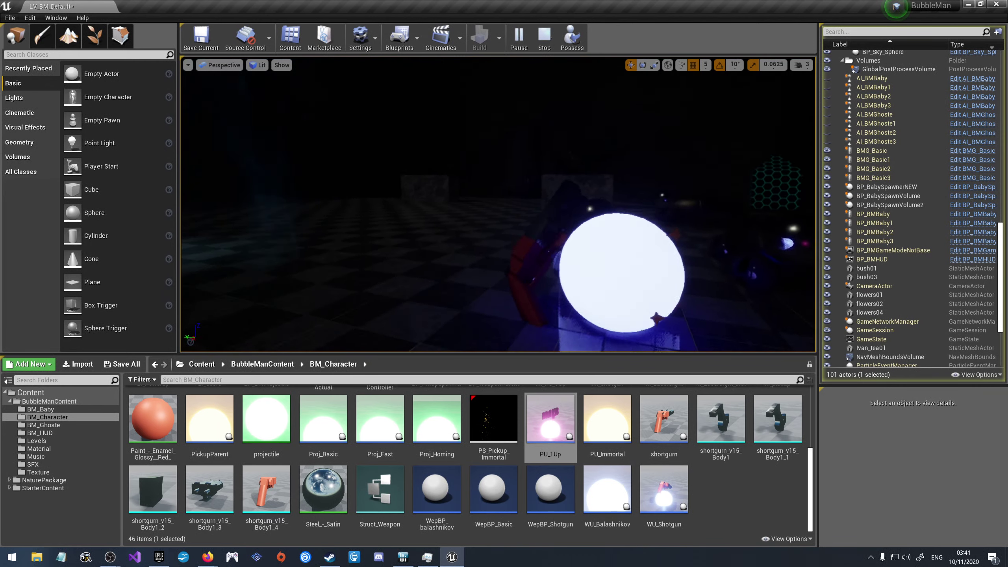
pyautogui.moveTo(685, 310); pyautogui.dragTo(685, 310, button='right')
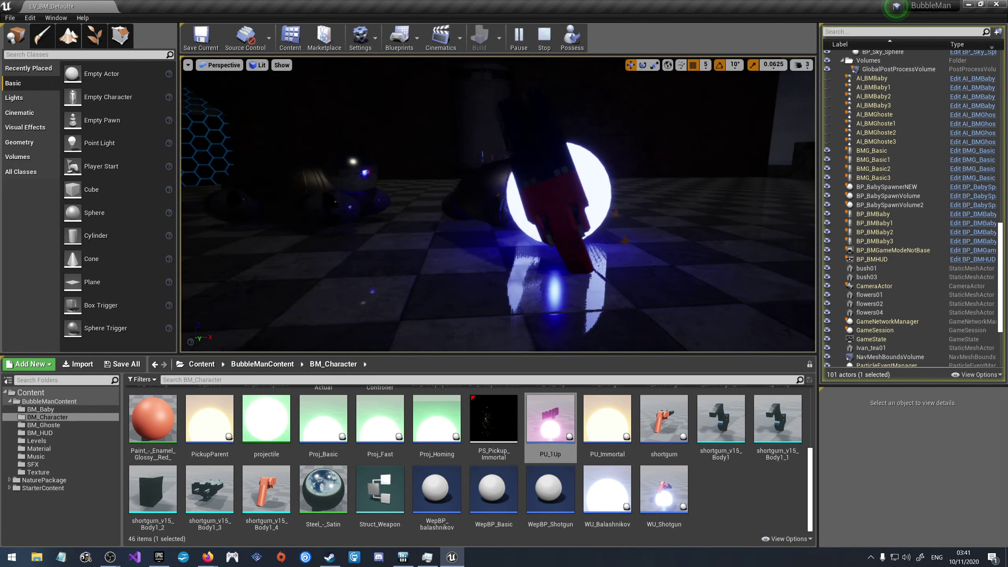
pyautogui.click(188, 65)
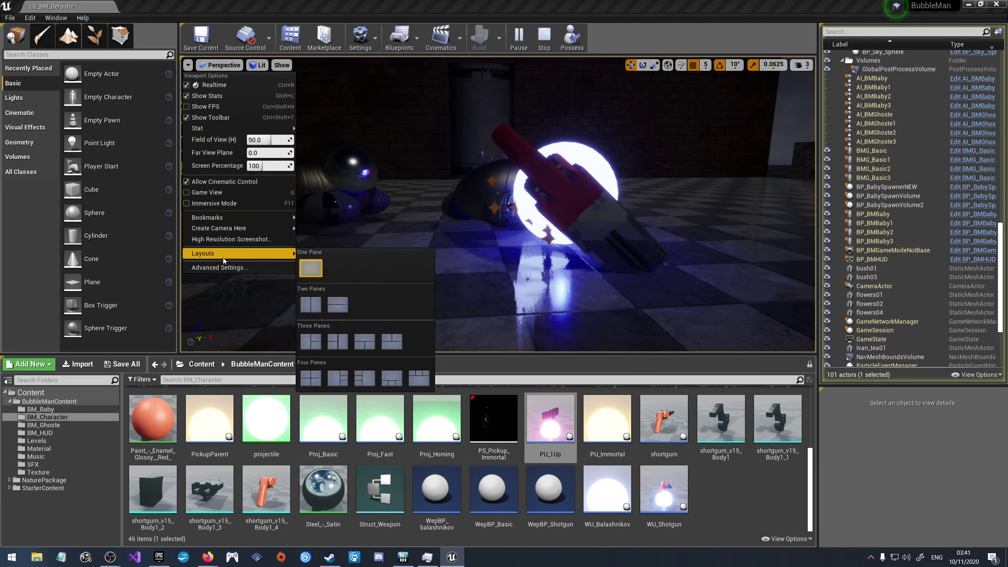
# Step: Uncheck Exposure > Game Settings in the Lit view-mode menu to brighten the simulated scene
pyautogui.moveTo(231, 233)
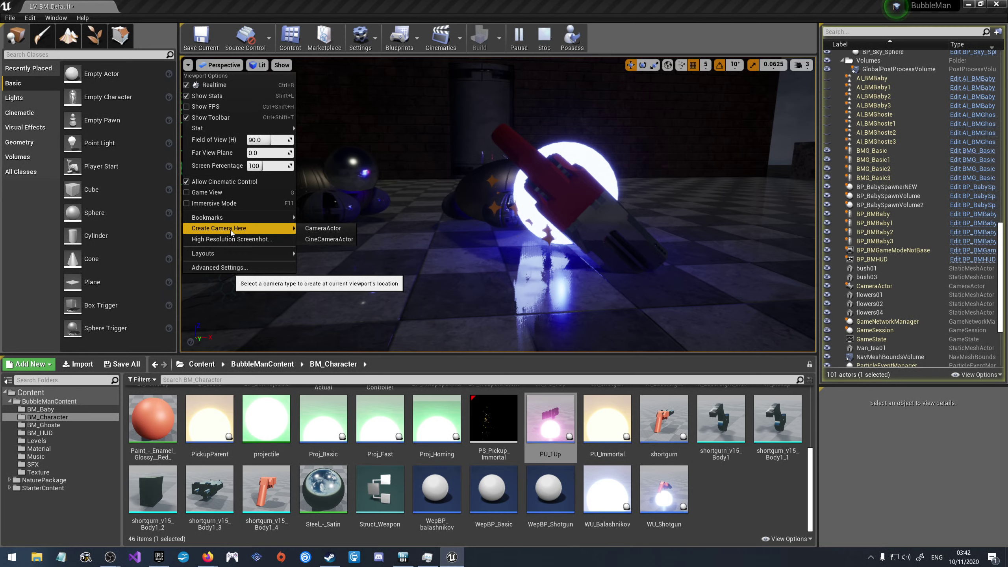
pyautogui.moveTo(231, 213)
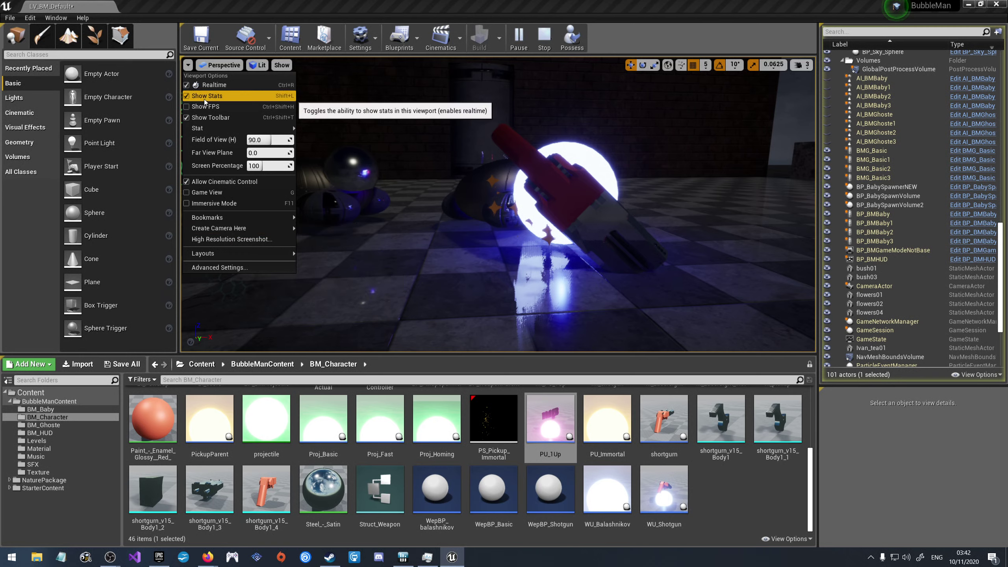
pyautogui.click(201, 67)
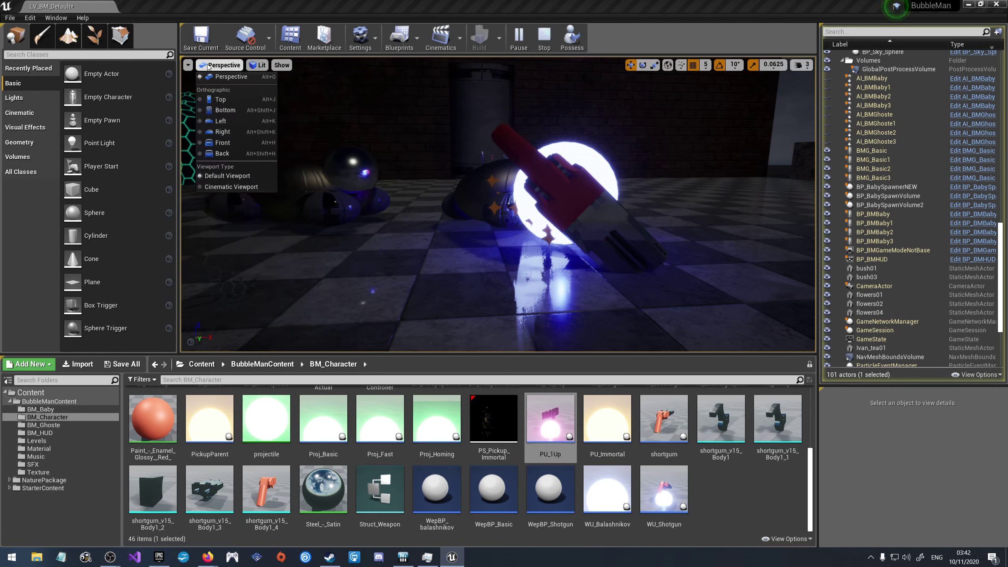
pyautogui.moveTo(188, 66)
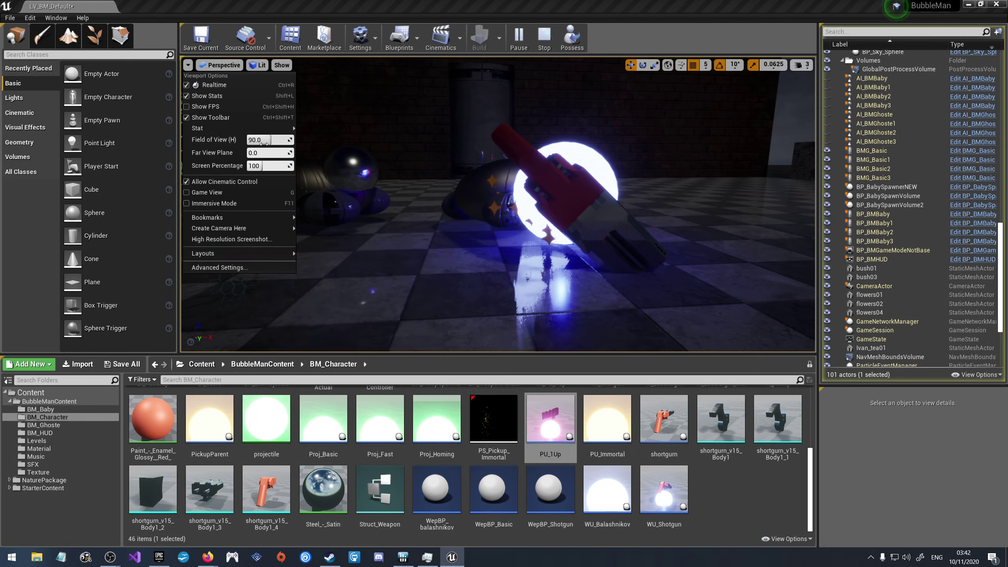
pyautogui.moveTo(216, 130)
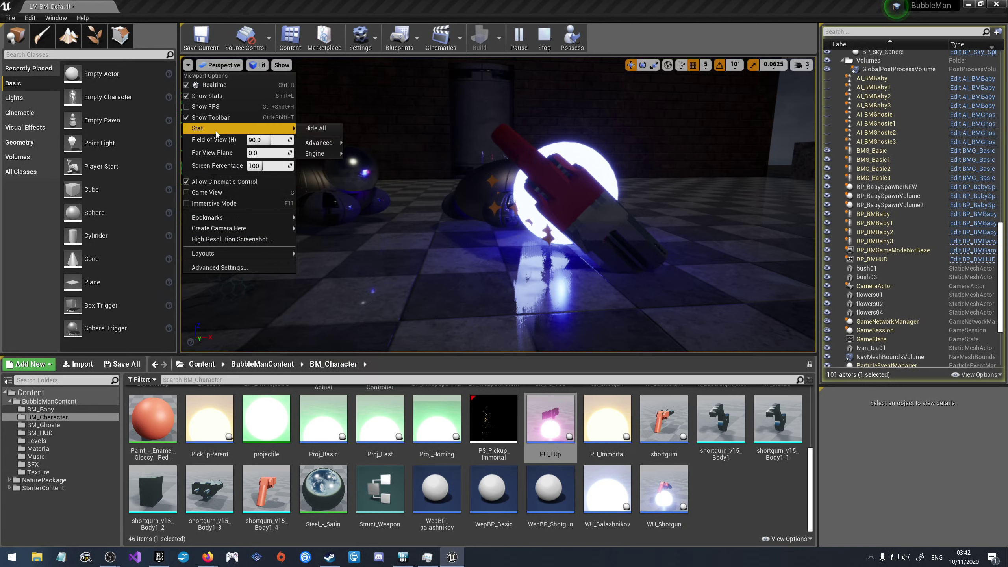
pyautogui.click(258, 65)
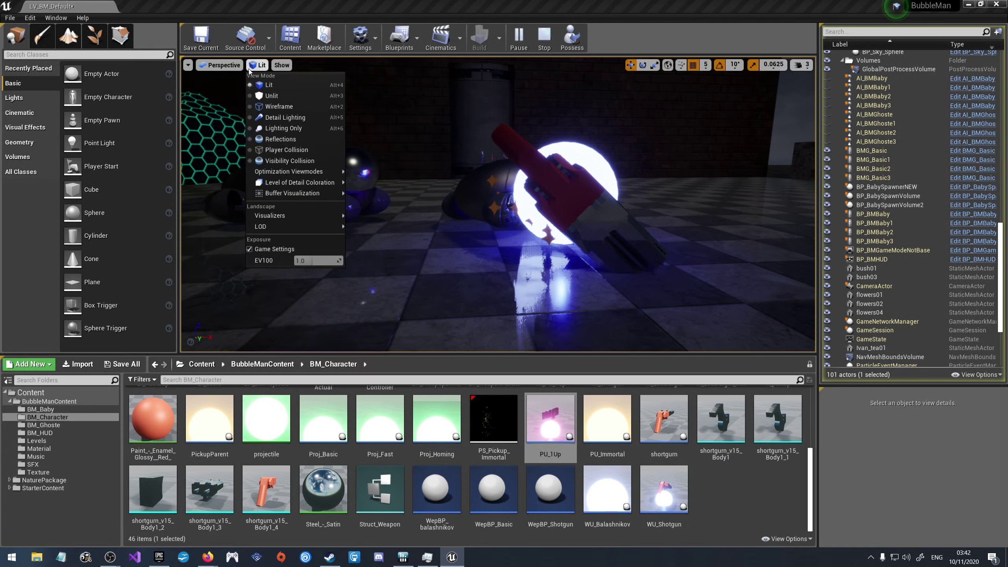
pyautogui.click(279, 249)
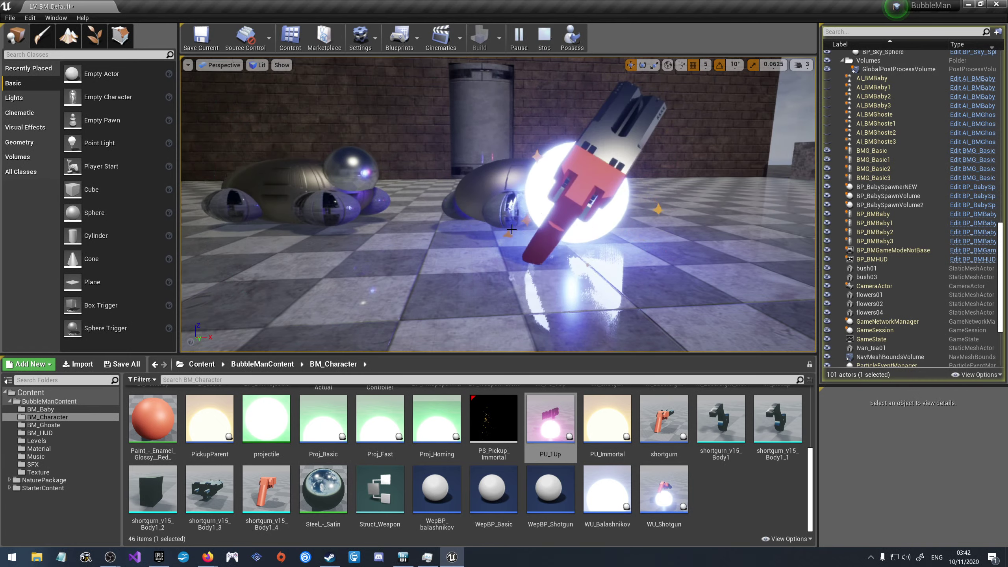
pyautogui.moveTo(498, 207); pyautogui.dragTo(512, 199, button='right')
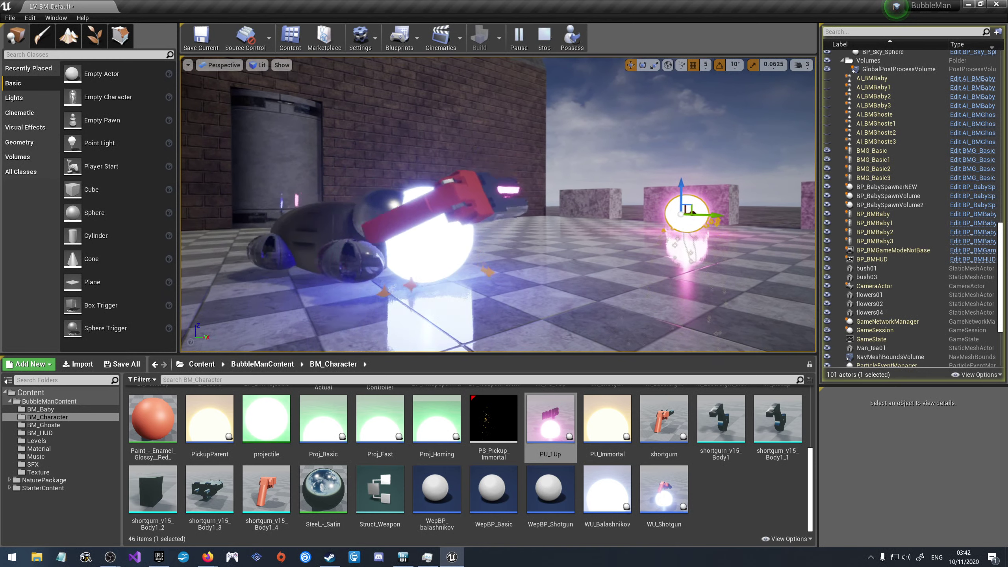
pyautogui.moveTo(512, 199)
pyautogui.mouseDown(button='right')
pyautogui.moveTo(495, 199)
pyautogui.moveTo(526, 199)
pyautogui.moveTo(465, 199)
pyautogui.moveTo(513, 229)
pyautogui.mouseUp(button='right')
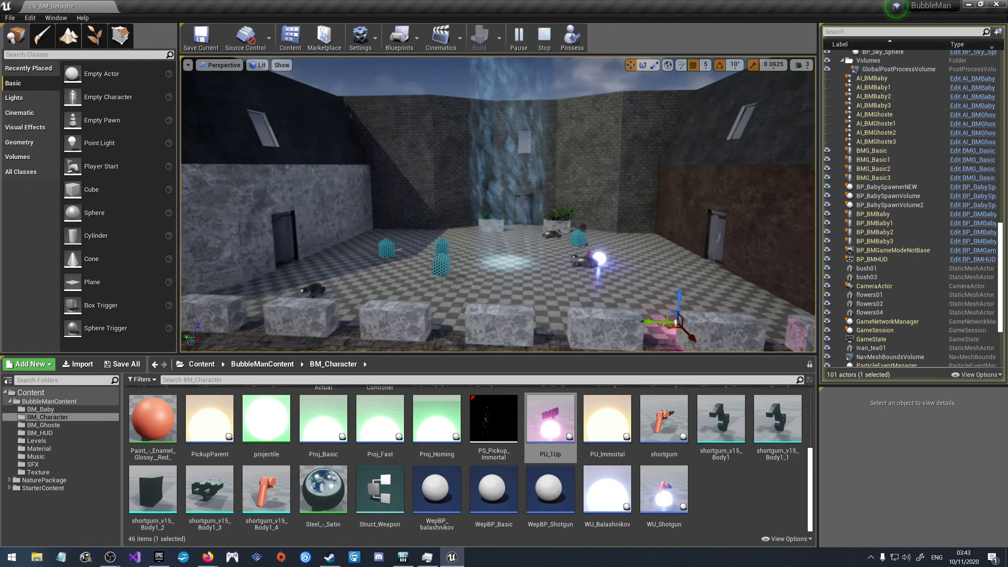
# Step: End the simulation and dismiss the Message Log of 414 BP_PickUpSpawner errors
pyautogui.press('Escape')
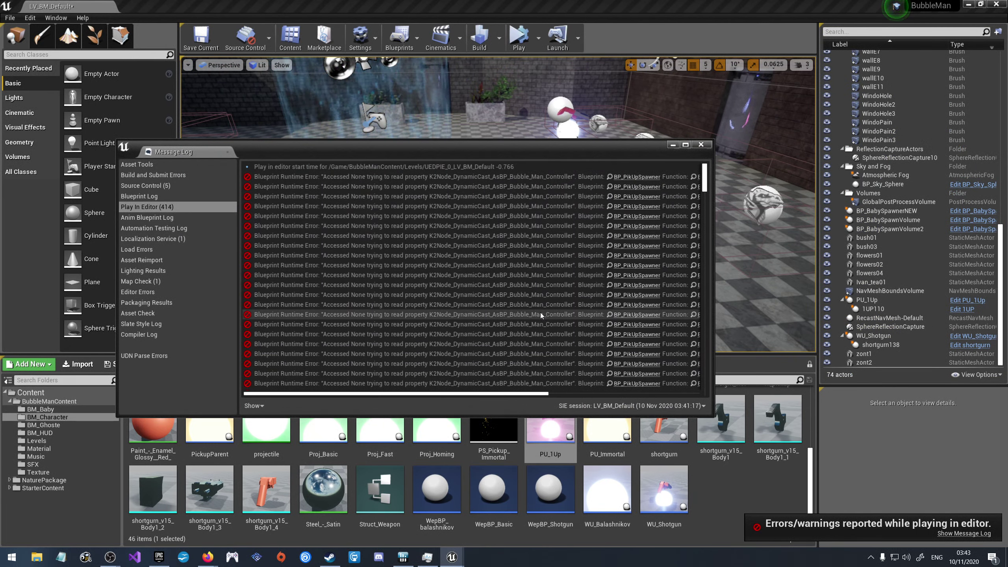
pyautogui.moveTo(425, 394); pyautogui.dragTo(576, 394)
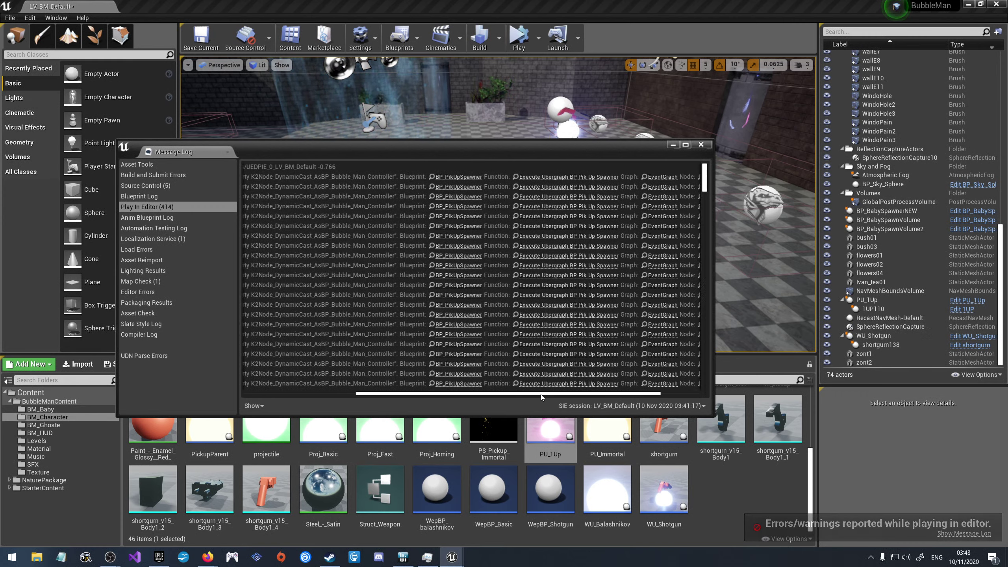
pyautogui.click(701, 145)
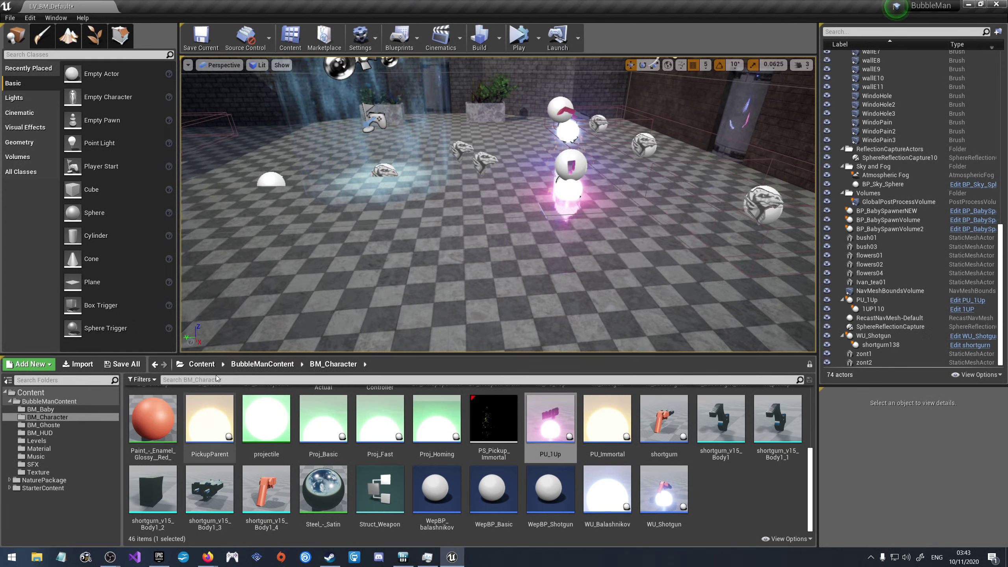
# Step: Go to the BM_Ghoste folder, briefly check BMG_Basic, then open BP_BMGhoste
pyautogui.click(262, 364)
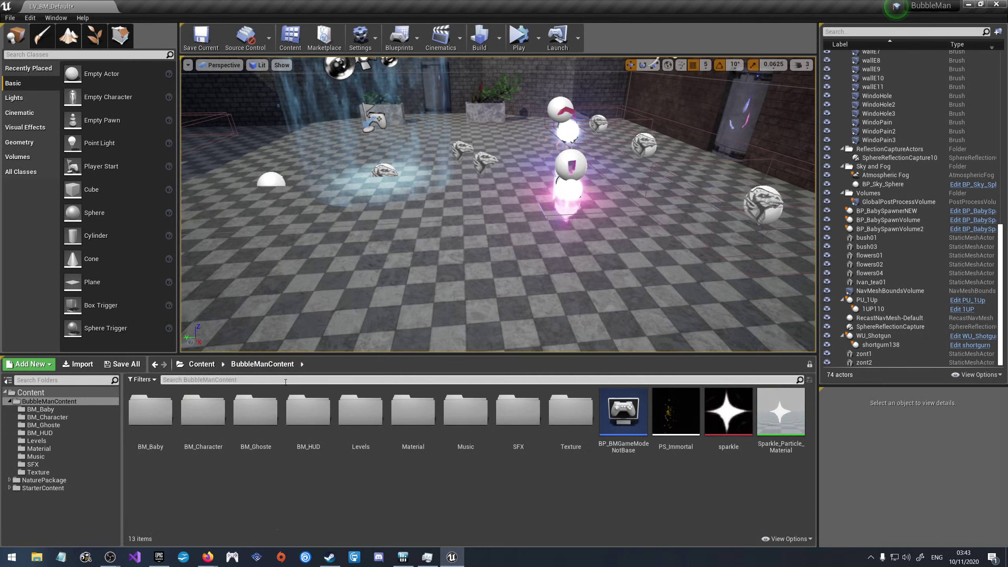
pyautogui.doubleClick(274, 420)
pyautogui.doubleClick(270, 417)
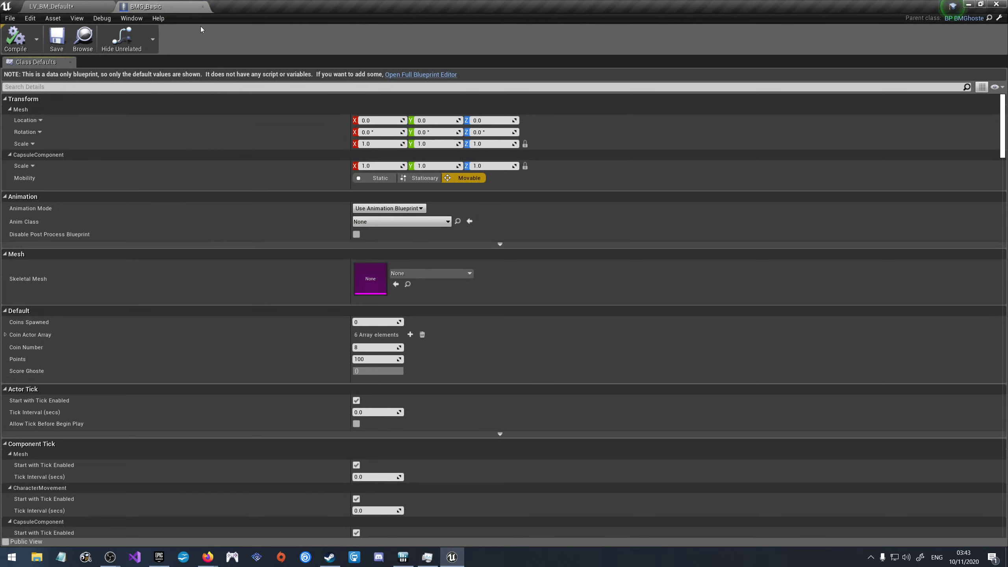
pyautogui.click(203, 6)
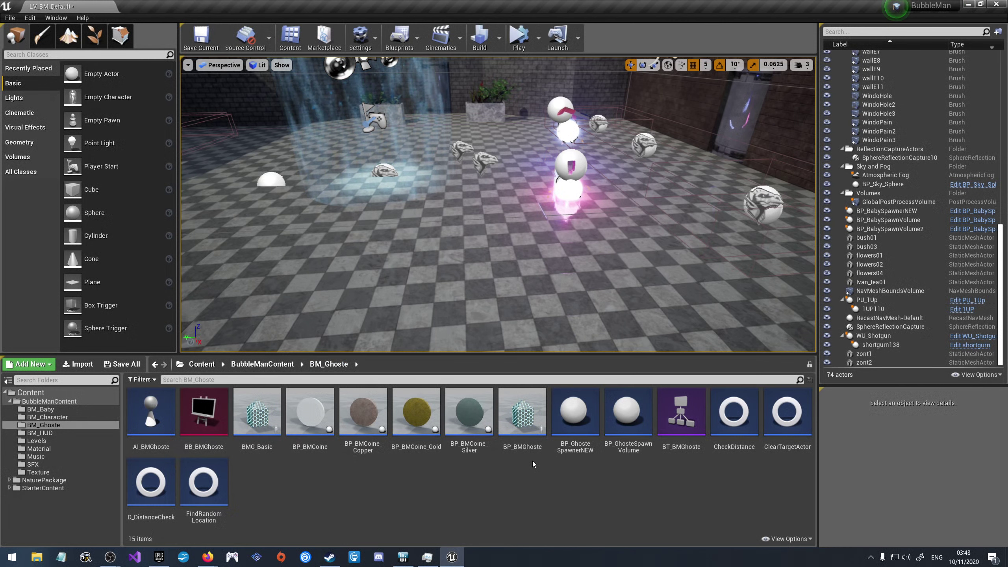
pyautogui.doubleClick(524, 428)
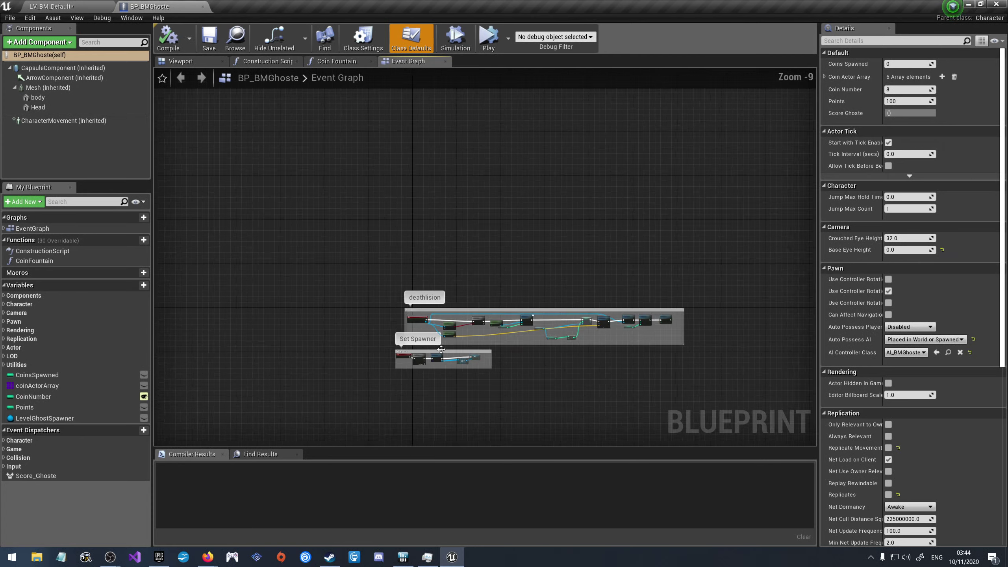
# Step: In BP_BMGhoste's Viewport, check the capsule's Pawn collision preset, then select the Mesh component
pyautogui.click(194, 62)
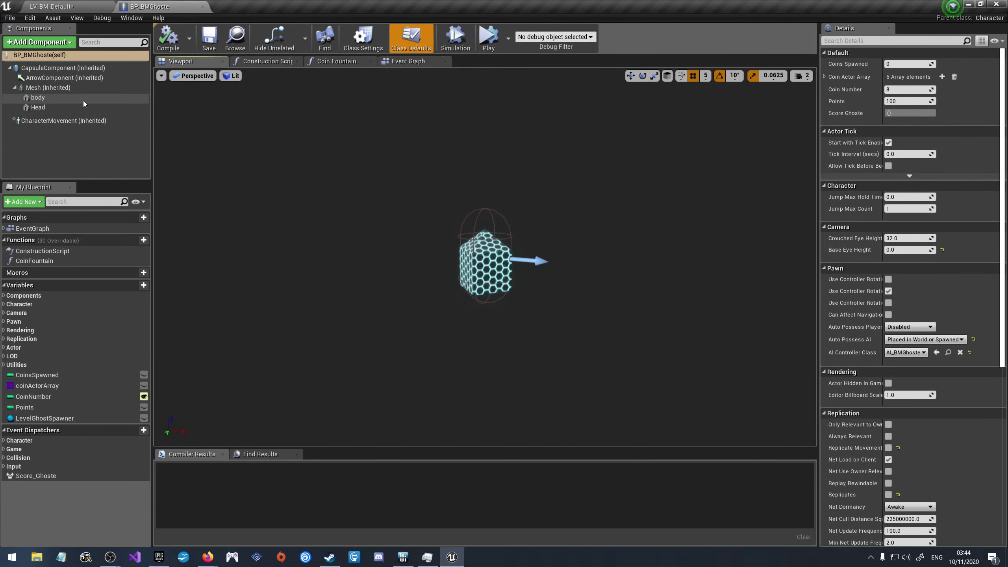
pyautogui.click(79, 68)
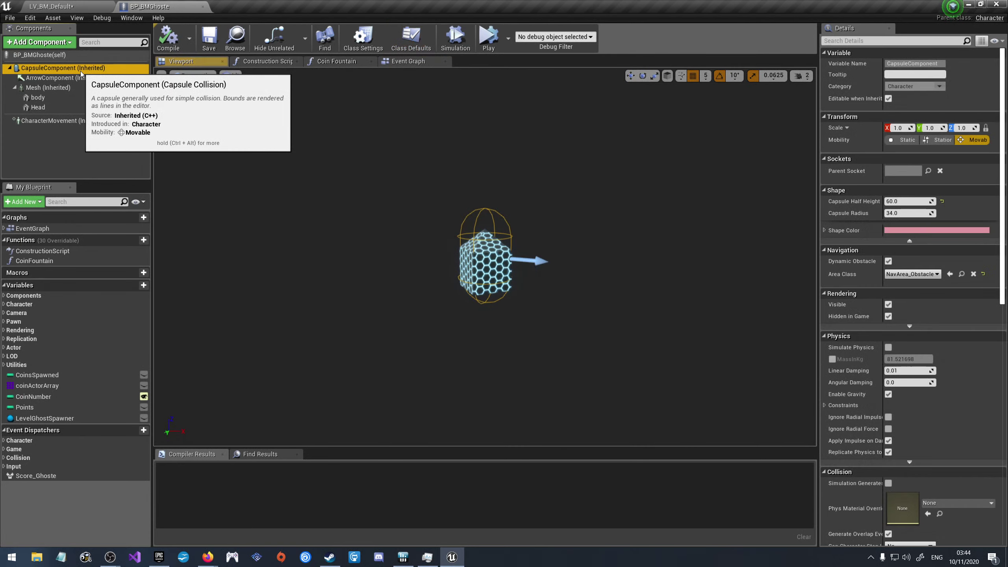
pyautogui.scroll(-3, 902, 405)
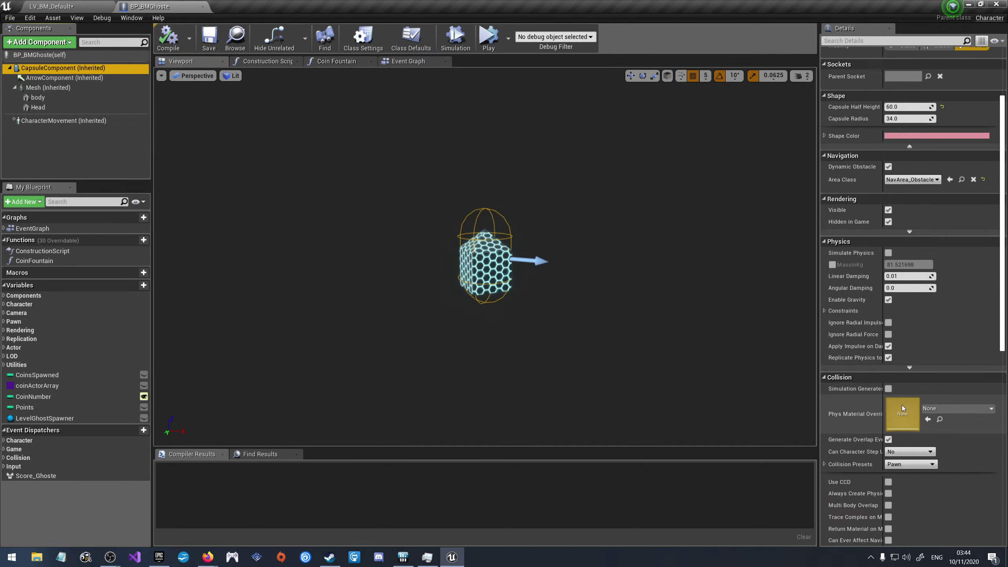
pyautogui.scroll(-2, 897, 399)
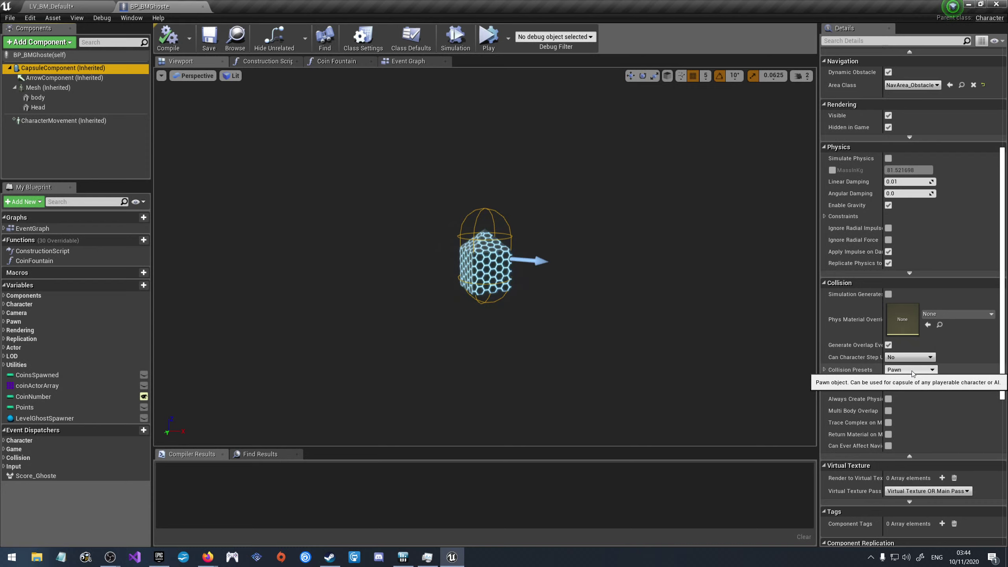
pyautogui.click(912, 373)
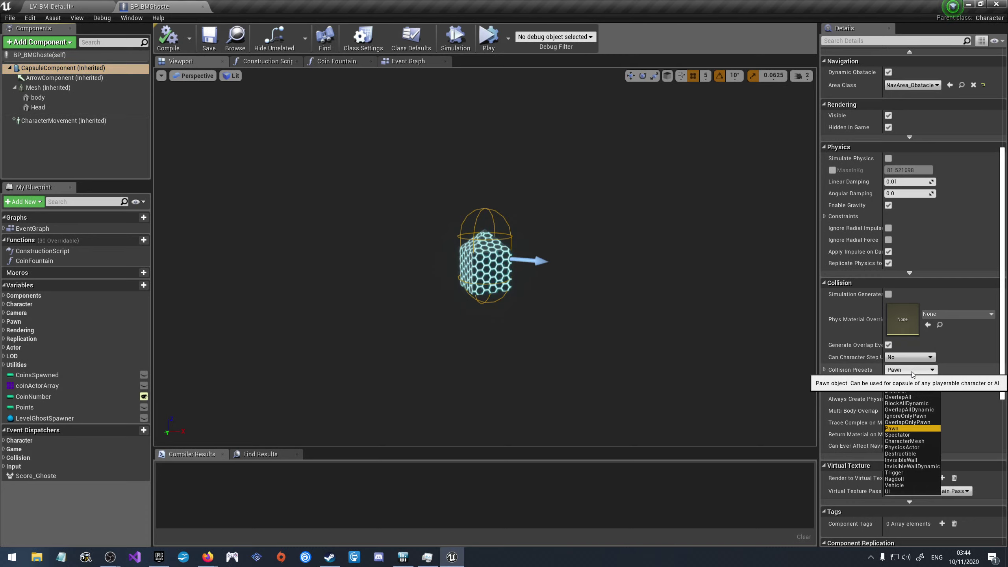
pyautogui.click(871, 405)
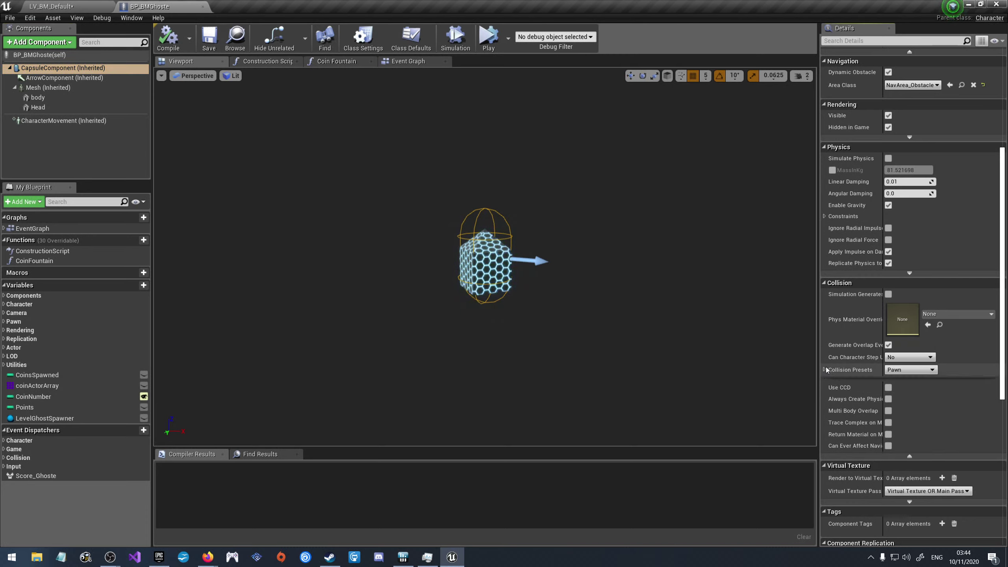
pyautogui.click(823, 370)
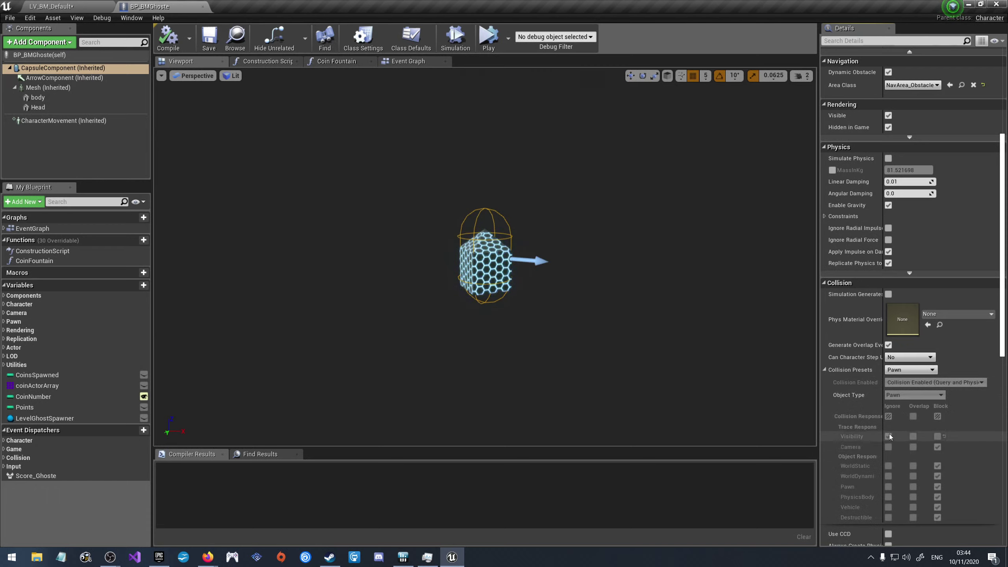
pyautogui.scroll(-3, 947, 435)
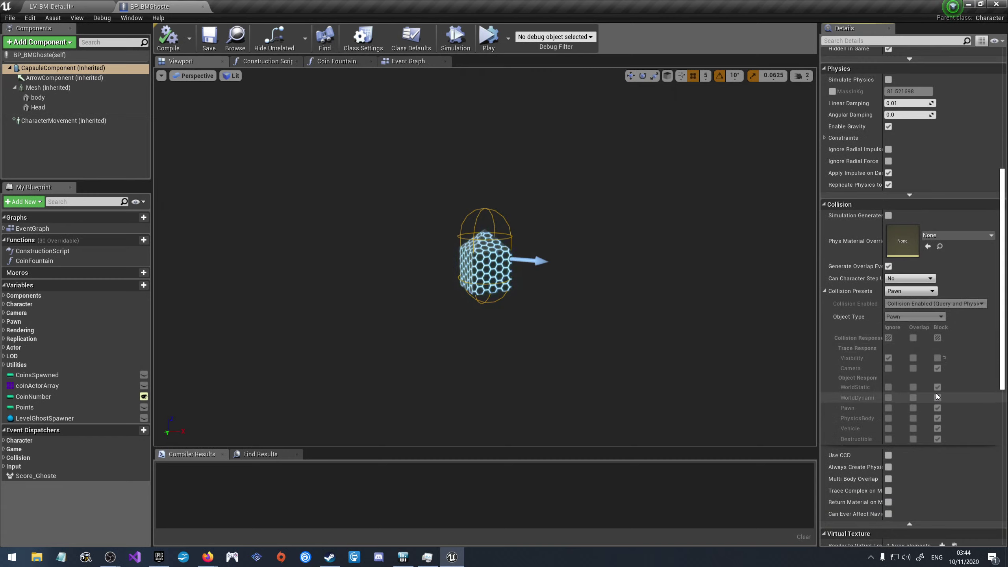
pyautogui.click(55, 88)
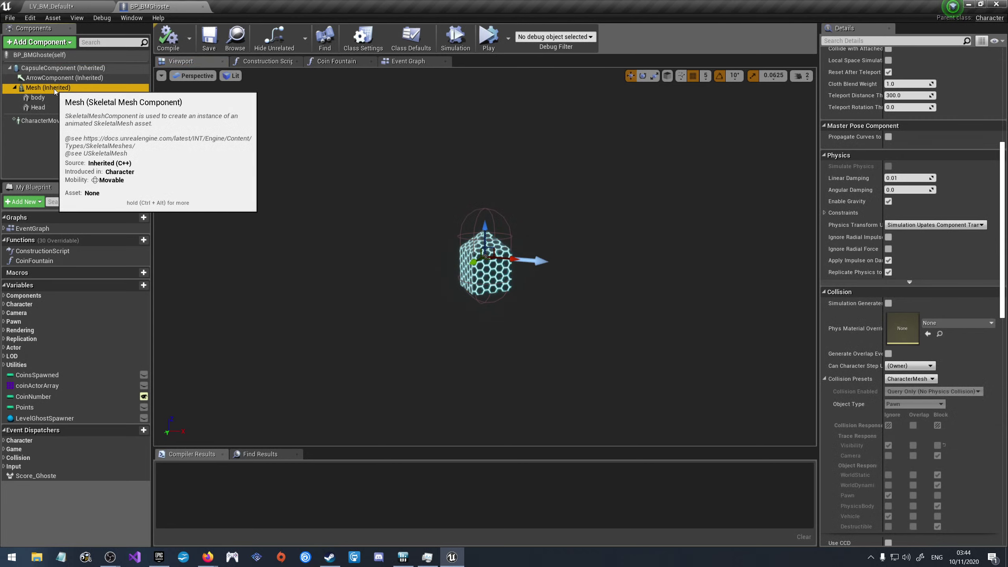
# Step: Set the ghost Mesh's collision preset to OverlapAll, comparing it with the Body and Head parts
pyautogui.click(53, 99)
pyautogui.click(50, 88)
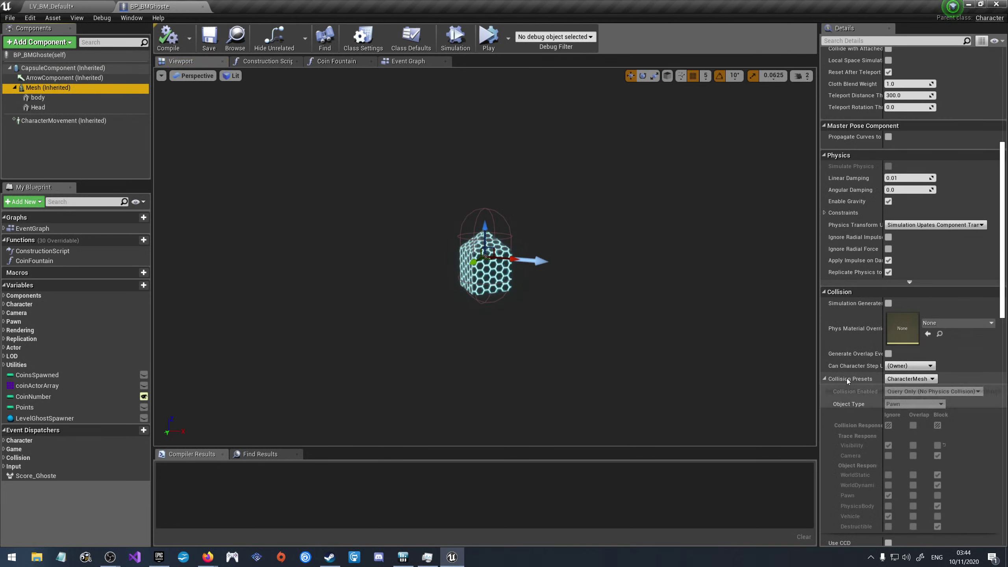
pyautogui.click(918, 380)
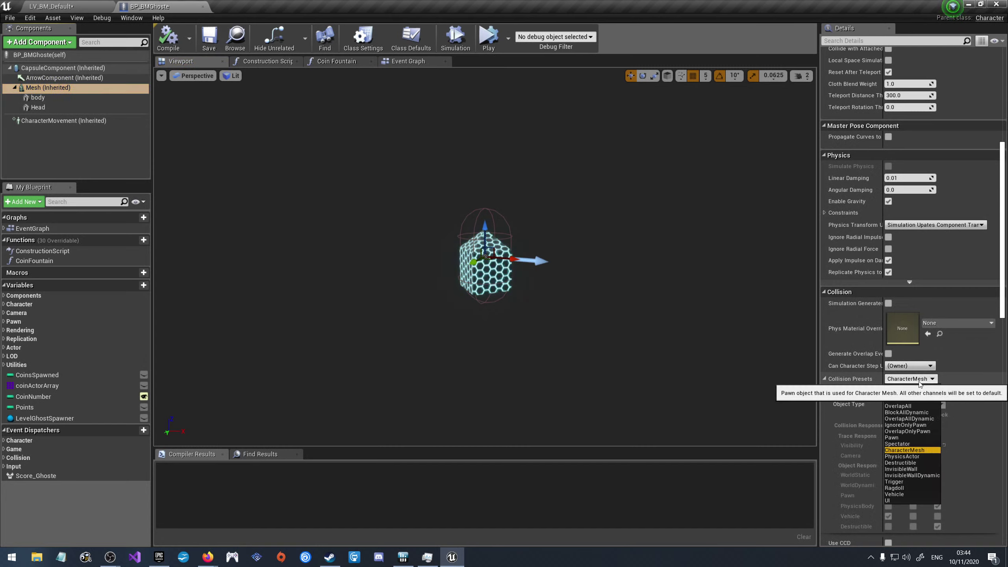
pyautogui.click(914, 406)
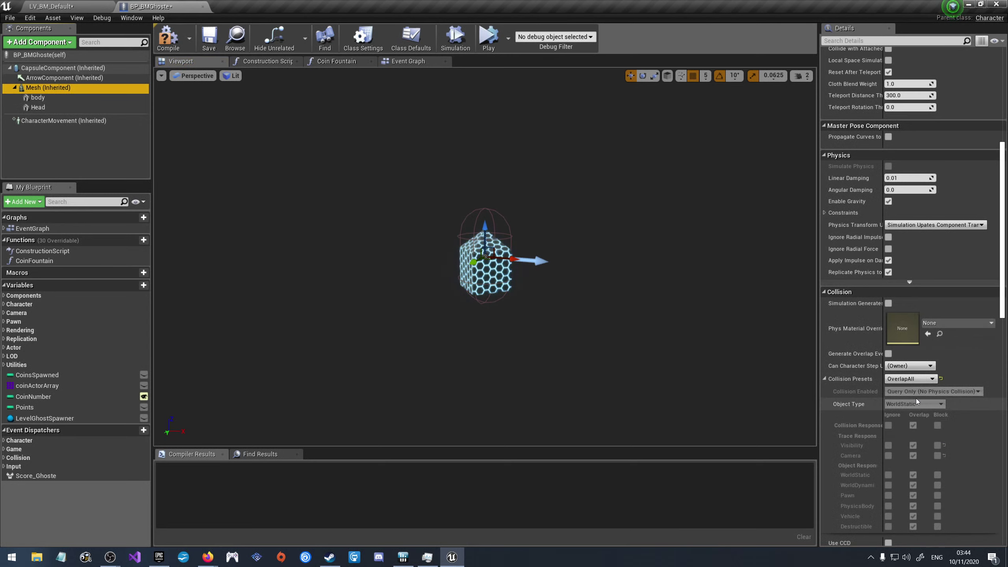
pyautogui.click(60, 101)
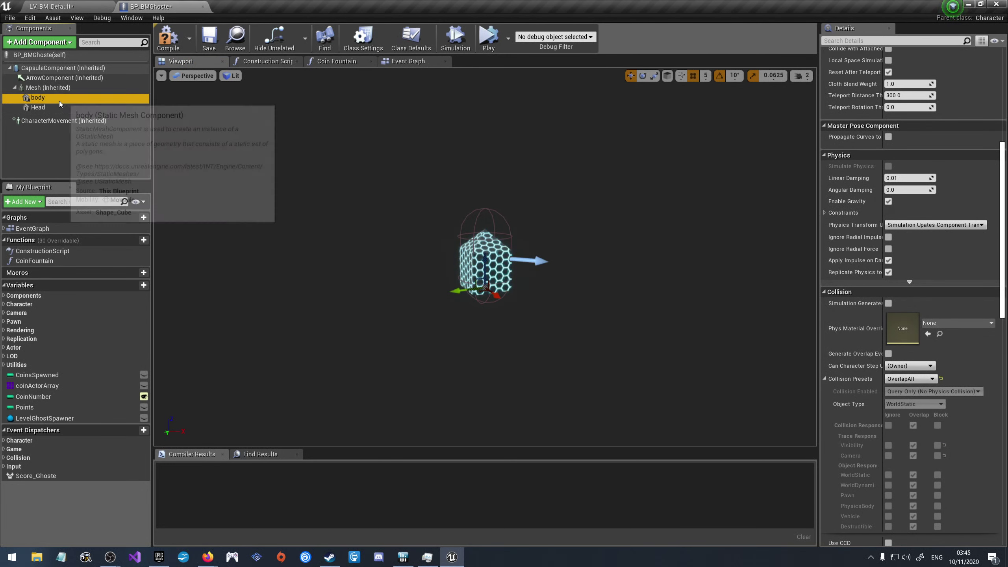
pyautogui.click(42, 107)
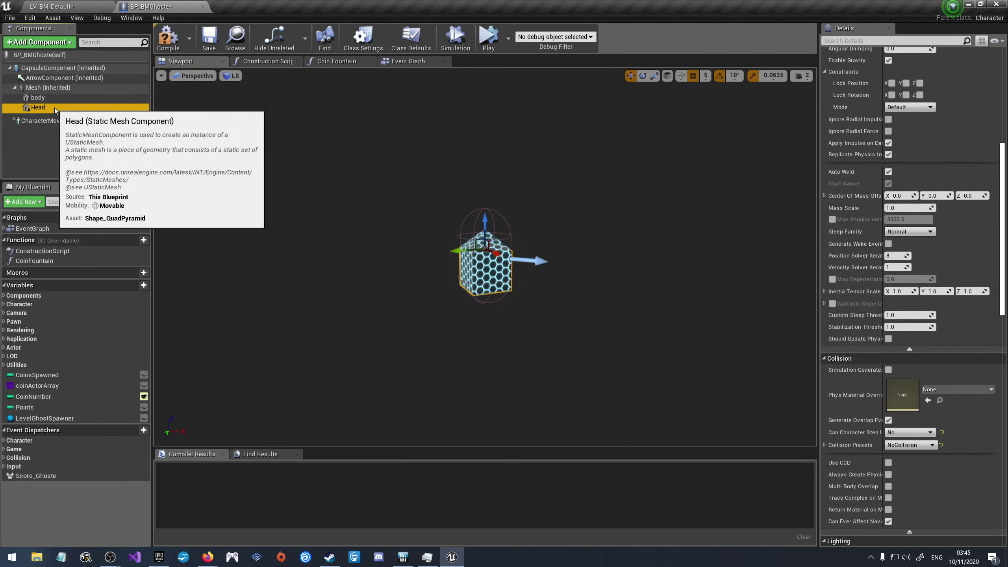
pyautogui.click(44, 87)
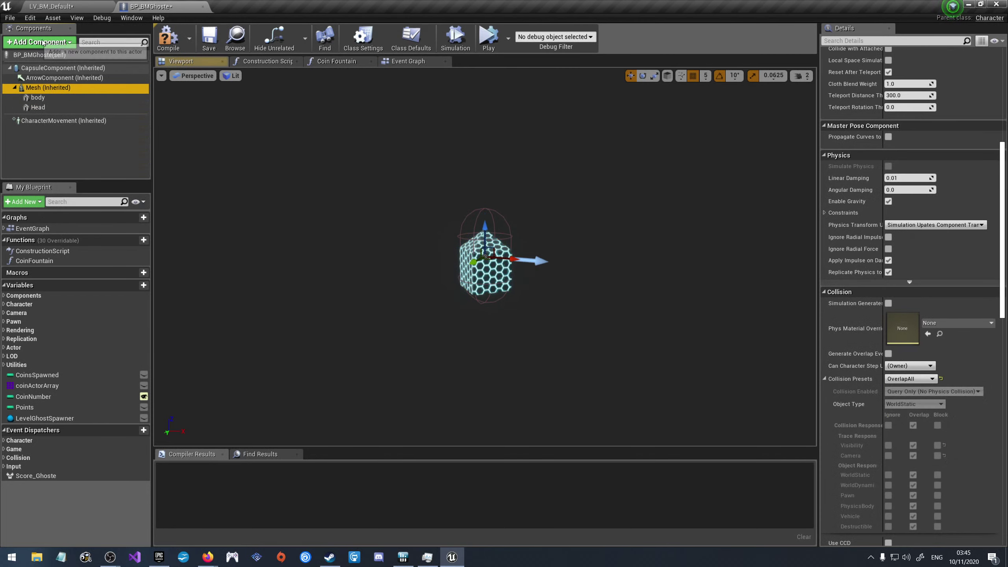
# Step: Compile and save BP_BMGhoste, then save the LV_BM_Default level
pyautogui.click(214, 41)
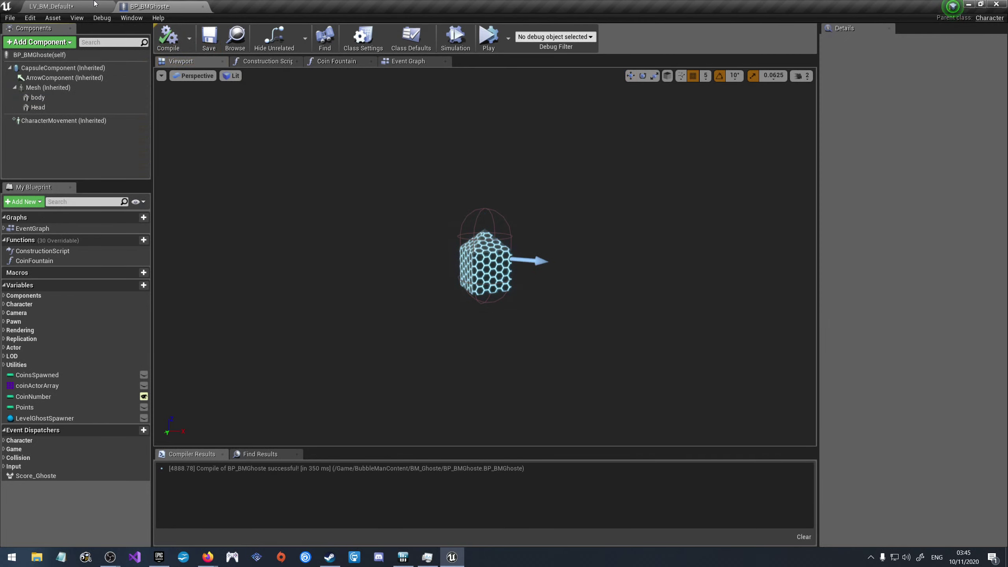
pyautogui.click(48, 86)
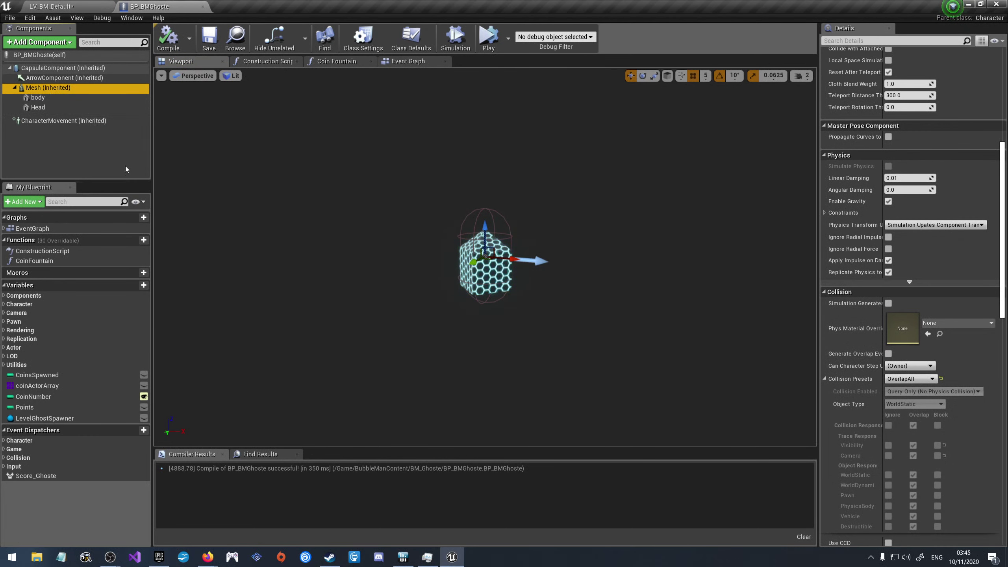
pyautogui.click(56, 7)
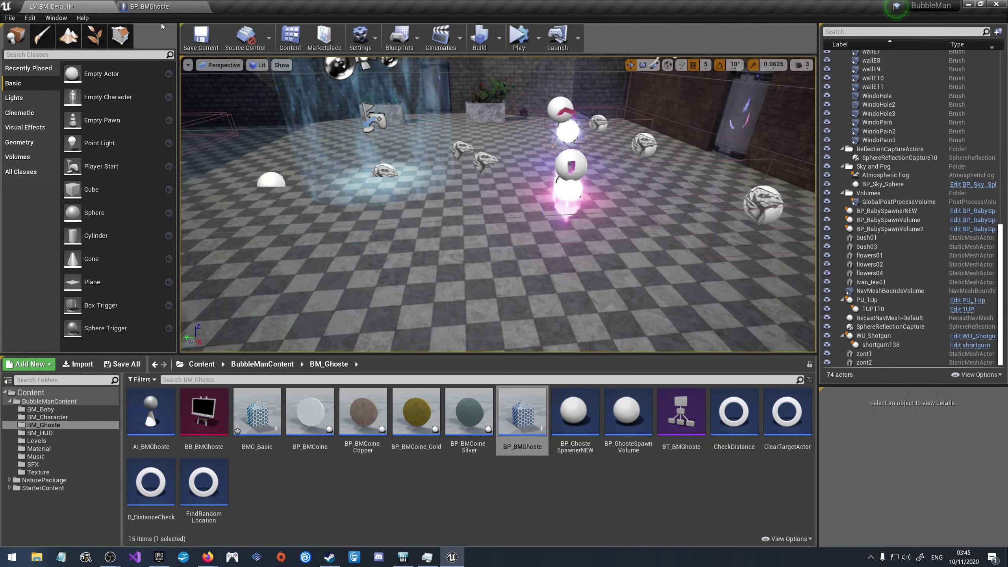
pyautogui.click(201, 37)
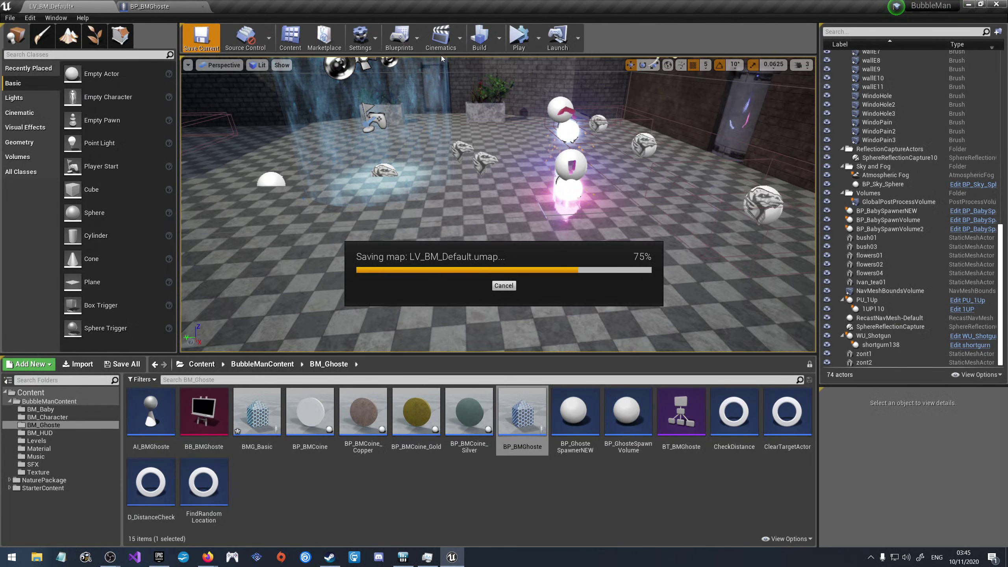
# Step: Play-test LV_BM_Default with the OverlapAll ghost mesh, then stop the session
pyautogui.click(519, 35)
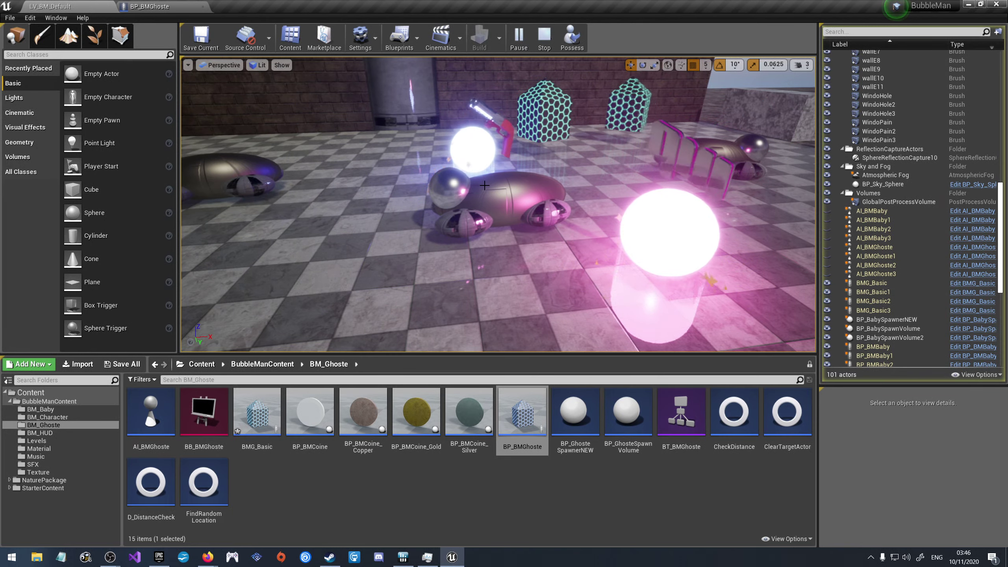
pyautogui.press('Escape')
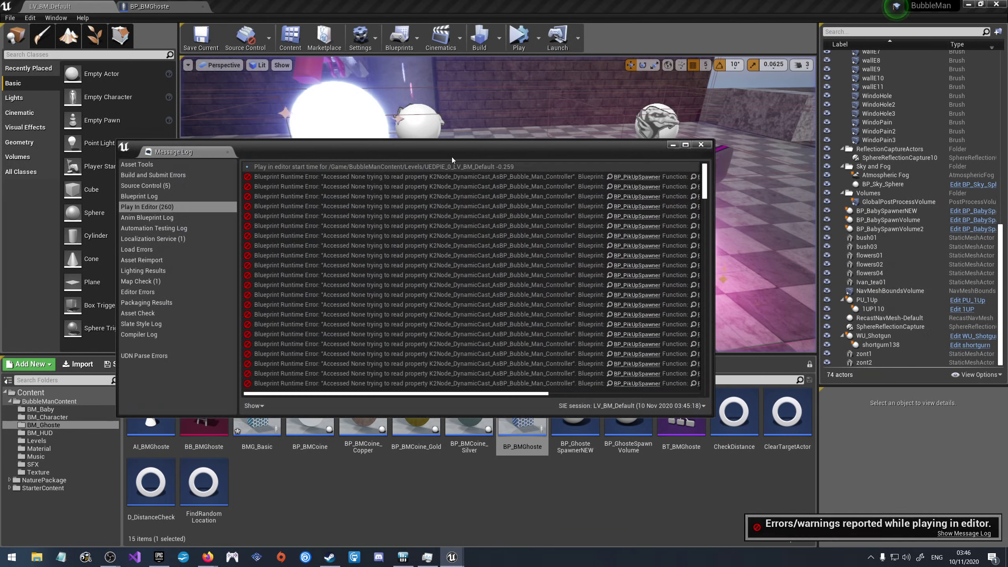
pyautogui.click(701, 145)
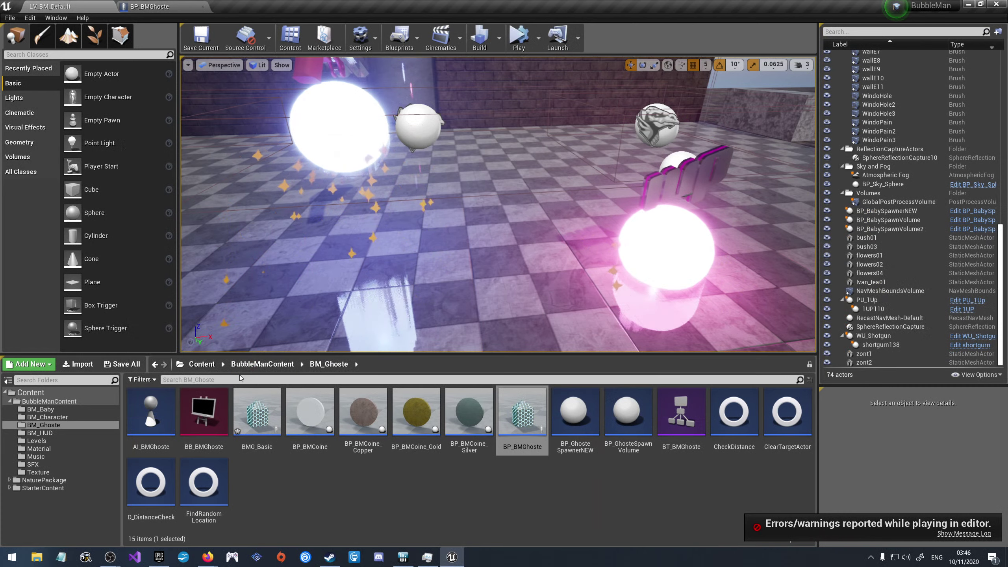
pyautogui.click(262, 363)
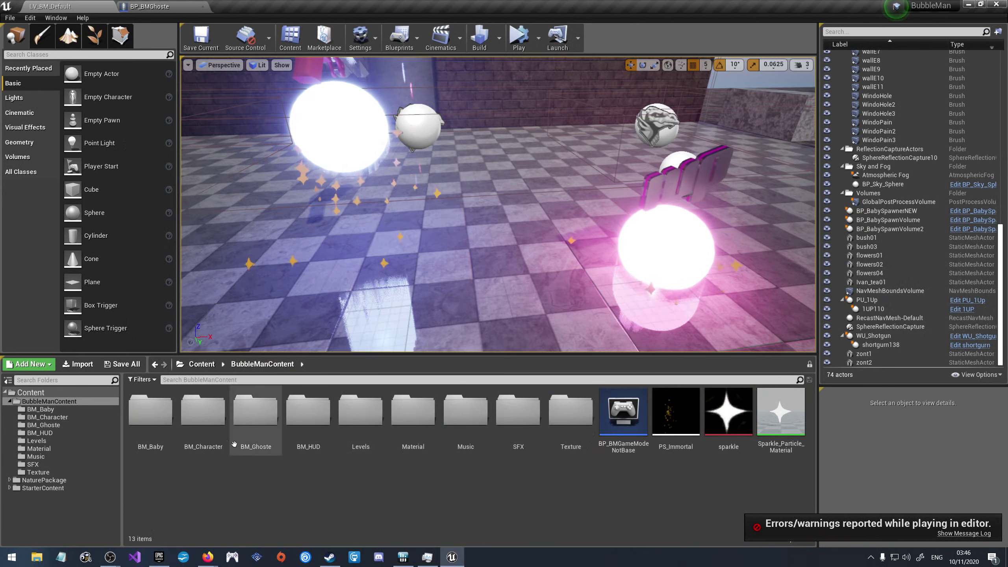
pyautogui.click(163, 419)
pyautogui.doubleClick(163, 419)
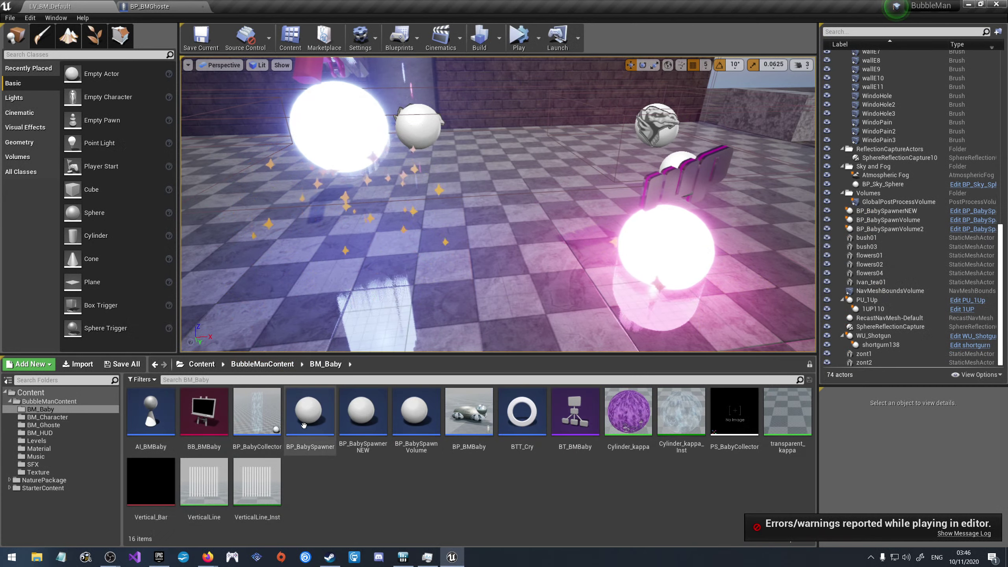
pyautogui.doubleClick(492, 425)
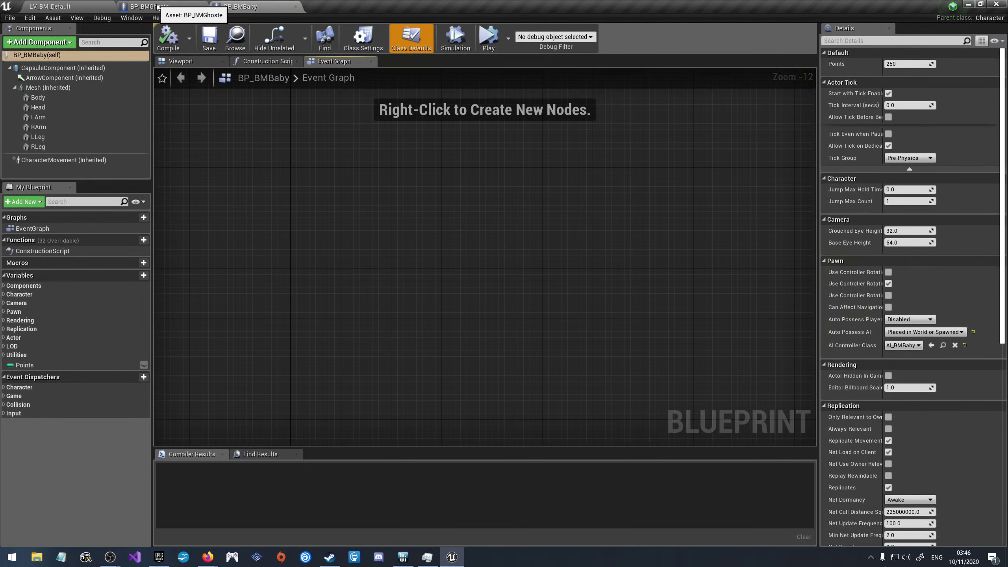
pyautogui.click(206, 61)
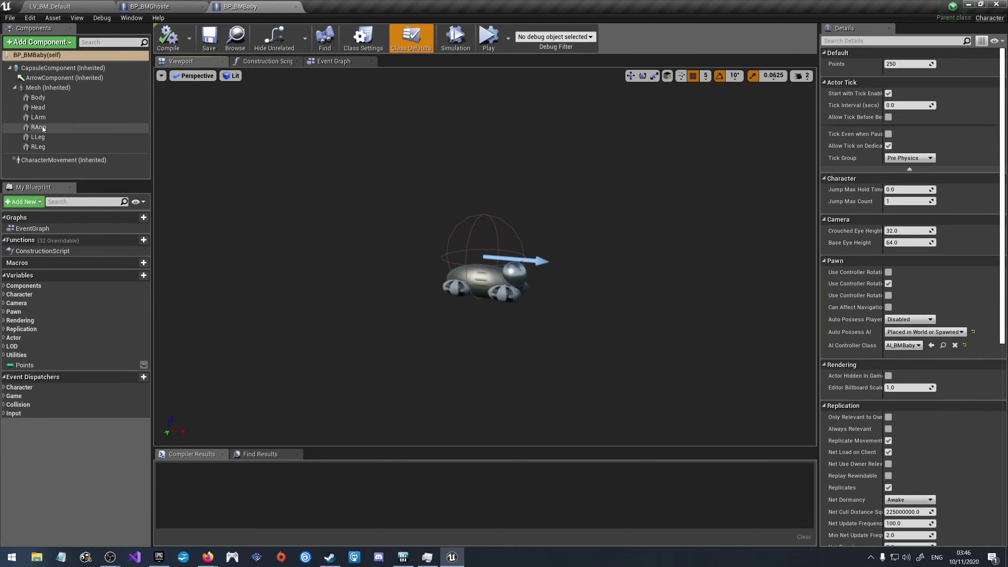
pyautogui.click(59, 69)
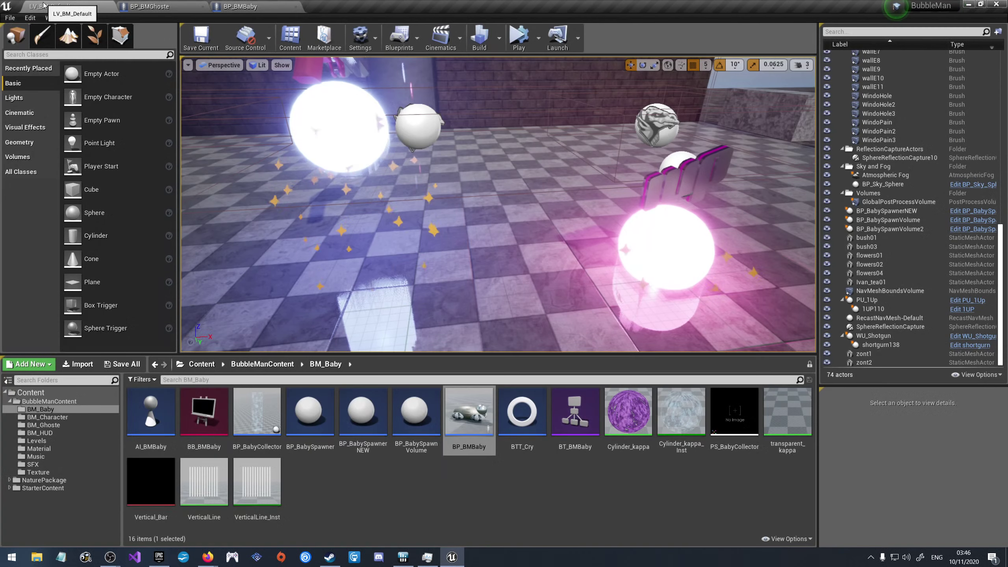
pyautogui.click(47, 7)
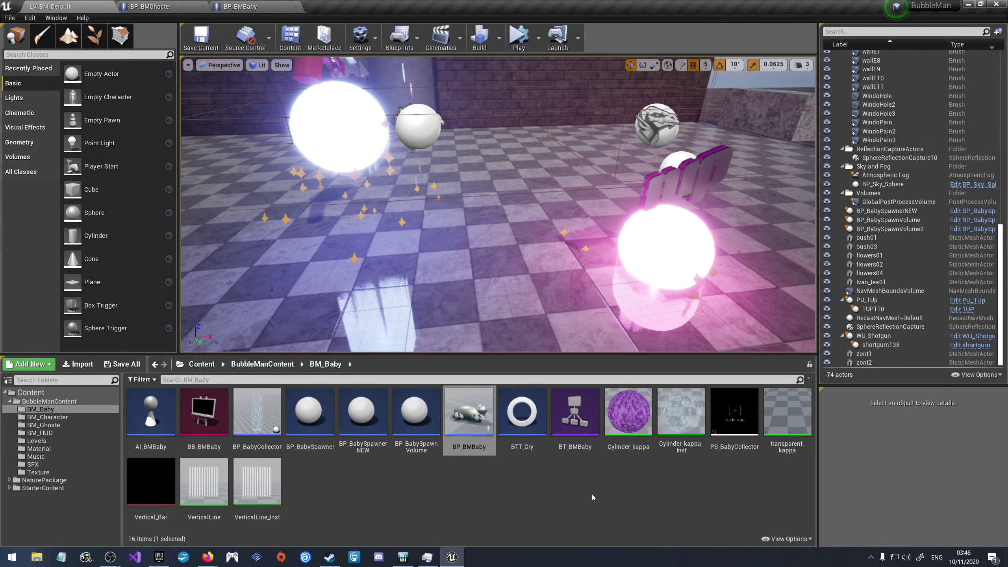
pyautogui.click(236, 5)
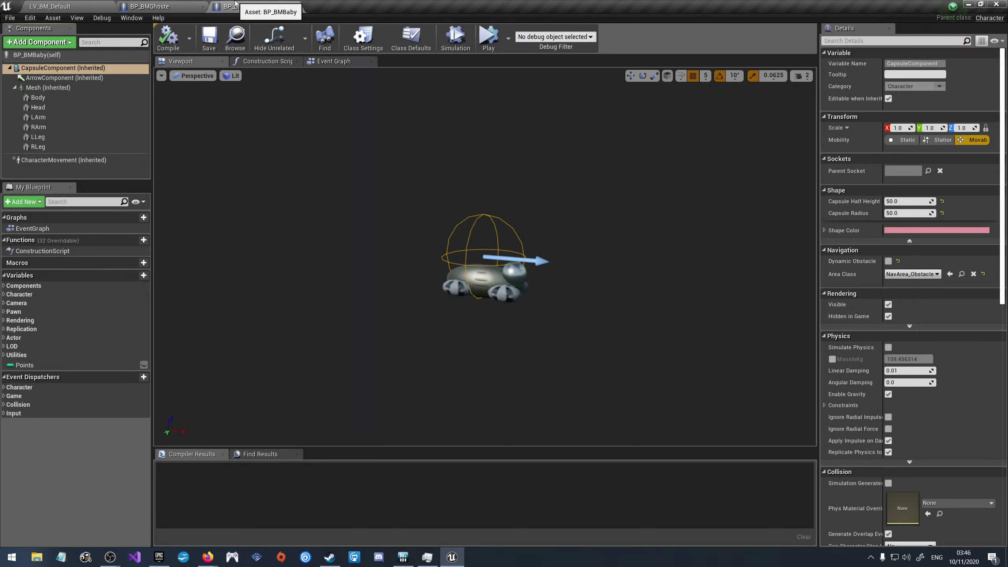
# Step: Switch BP_BMBaby's CapsuleComponent to a Custom collision preset with WorldDynamic object type
pyautogui.click(82, 78)
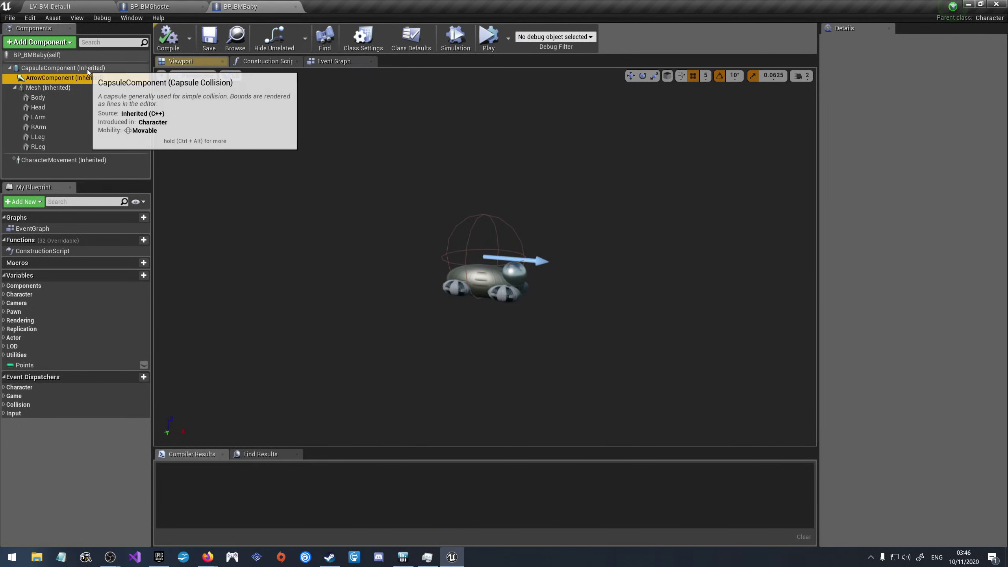
pyautogui.click(89, 69)
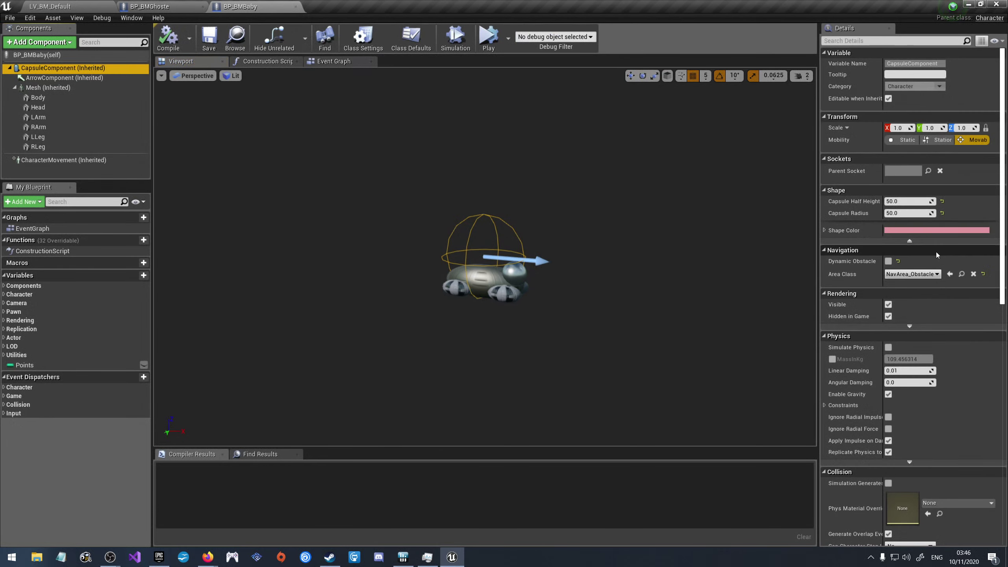
pyautogui.scroll(-3, 936, 253)
pyautogui.scroll(-4, 921, 334)
pyautogui.scroll(-3, 920, 335)
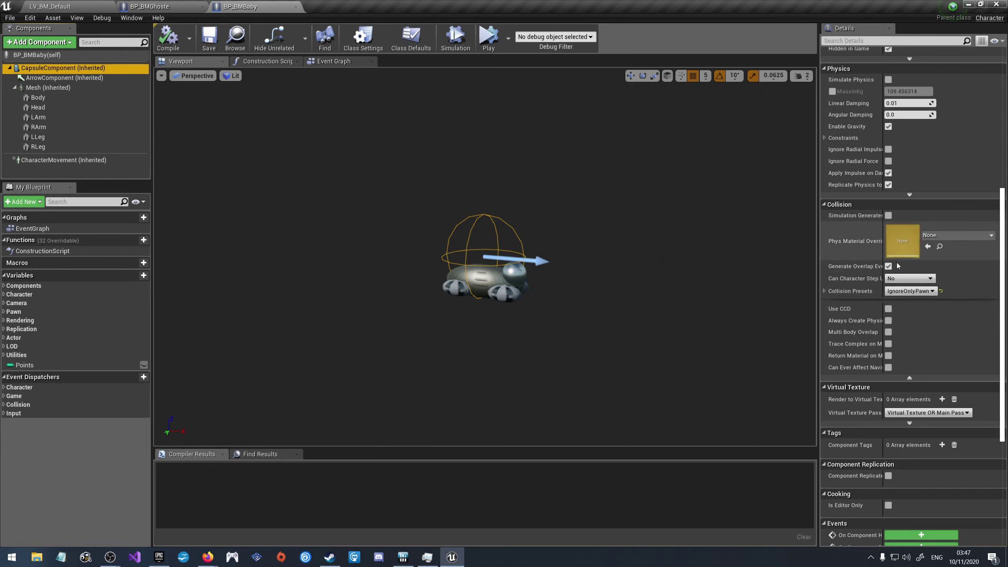
pyautogui.click(910, 292)
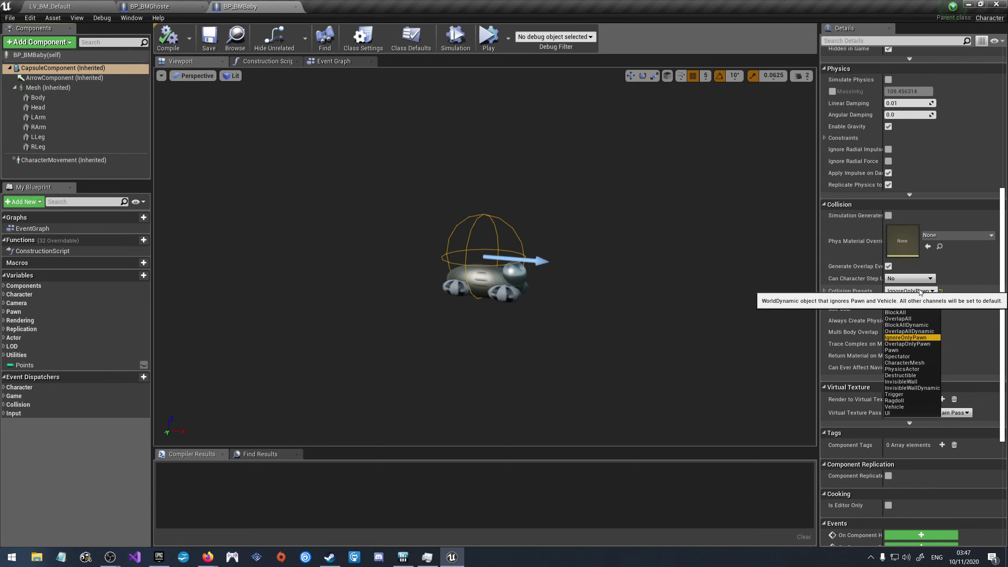
pyautogui.click(920, 292)
pyautogui.click(824, 291)
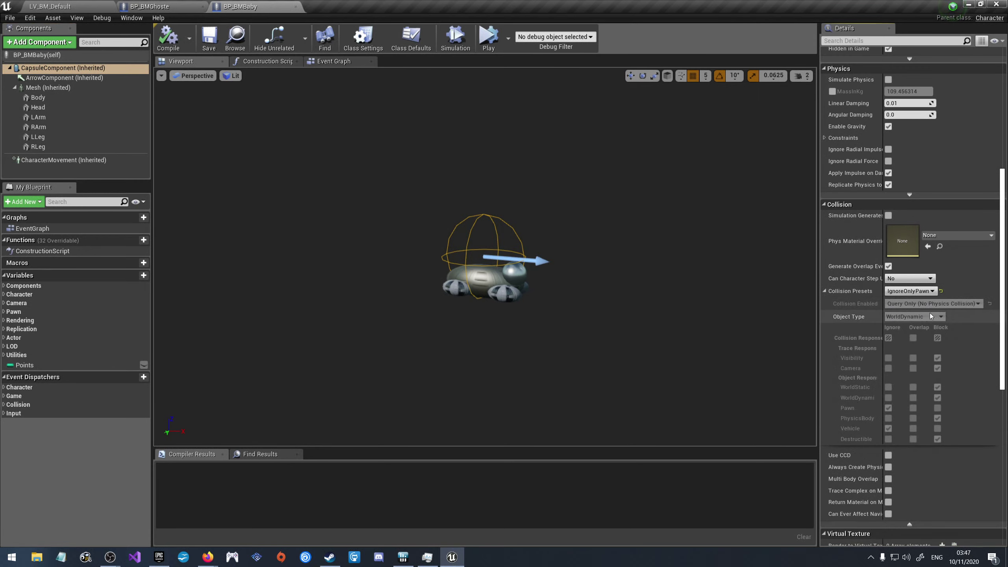
pyautogui.click(913, 292)
pyautogui.click(901, 299)
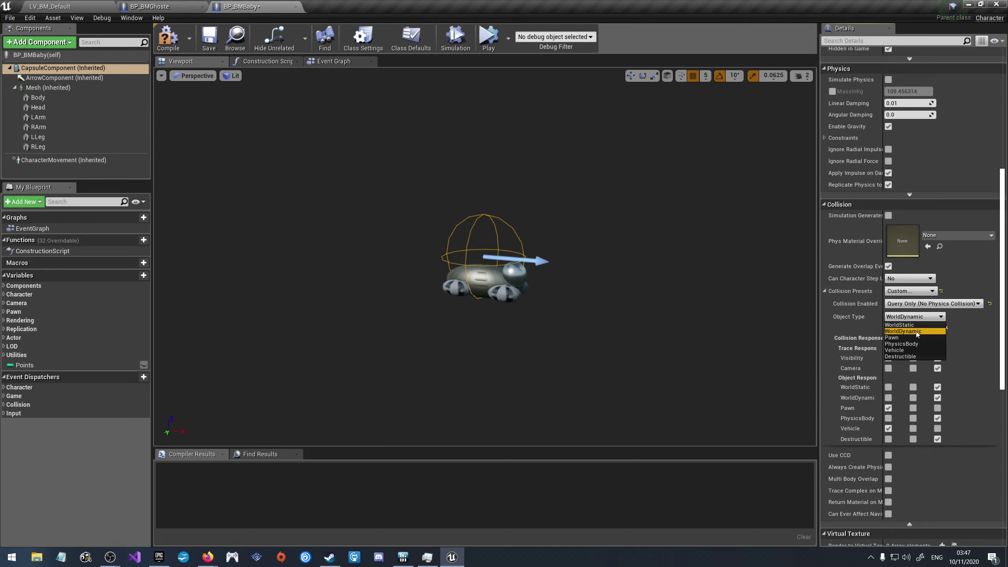
pyautogui.click(915, 331)
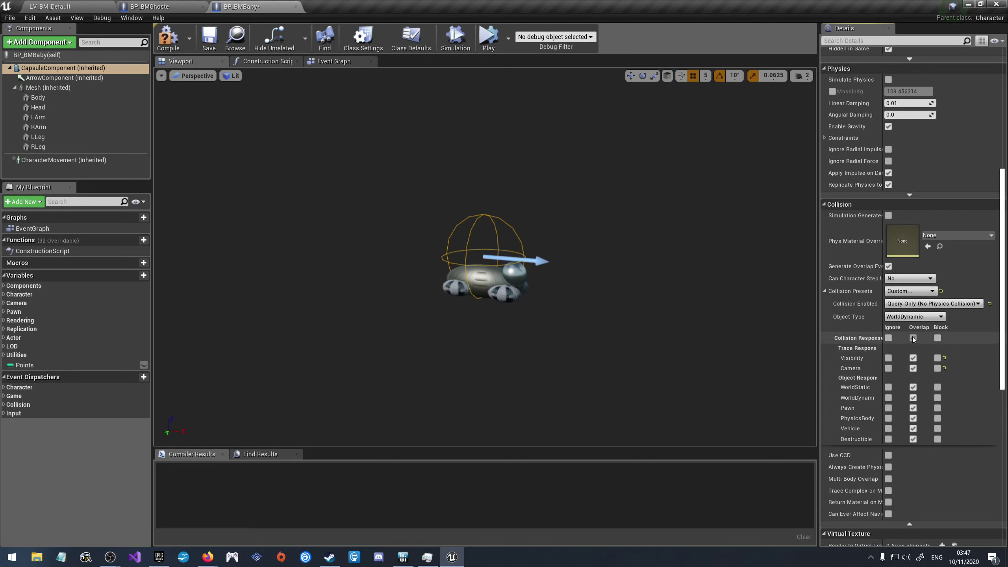
# Step: Make the capsule block WorldStatic and ignore Visibility, Camera, Destructible and Vehicle, then compile
pyautogui.click(938, 388)
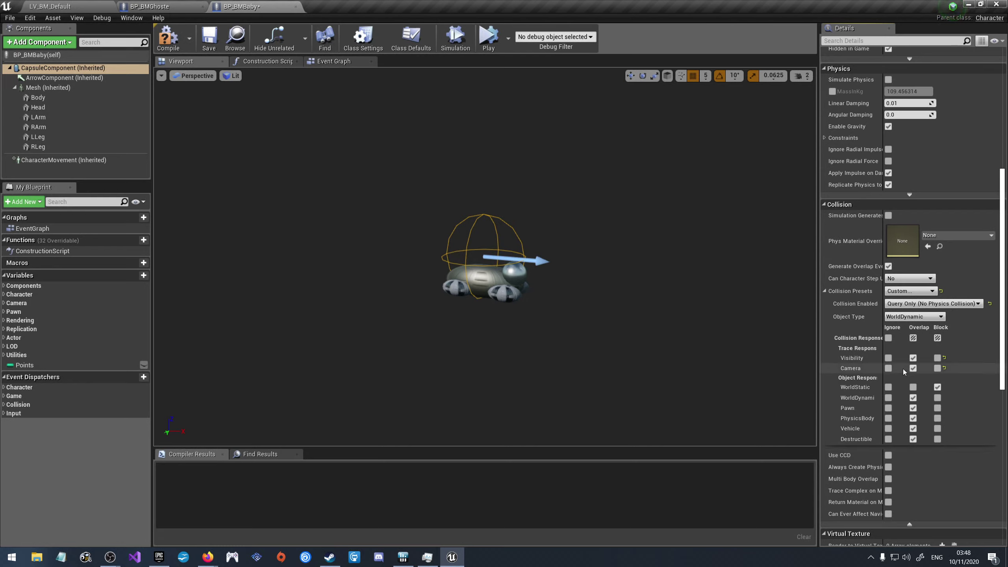
pyautogui.click(888, 358)
pyautogui.click(888, 368)
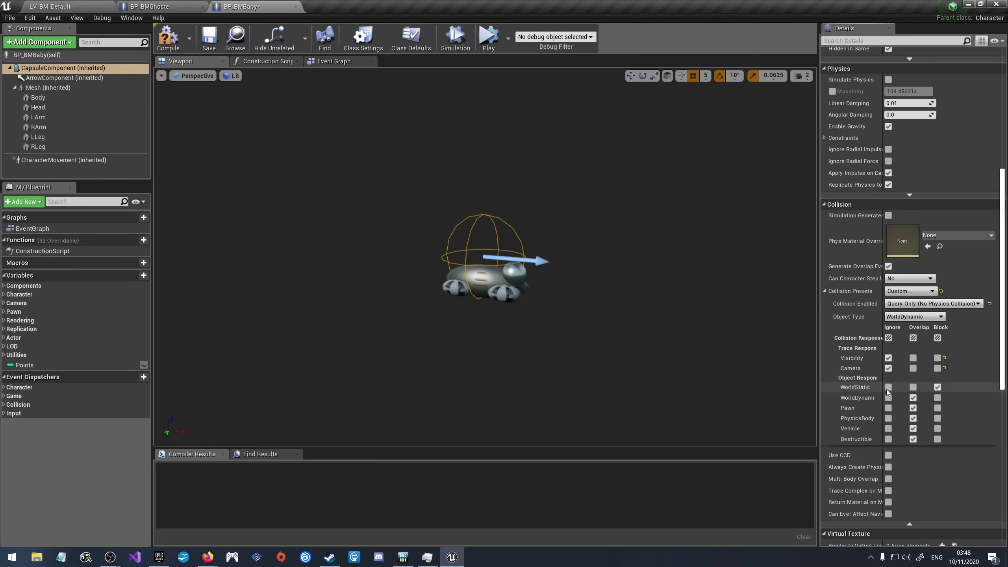
pyautogui.click(889, 439)
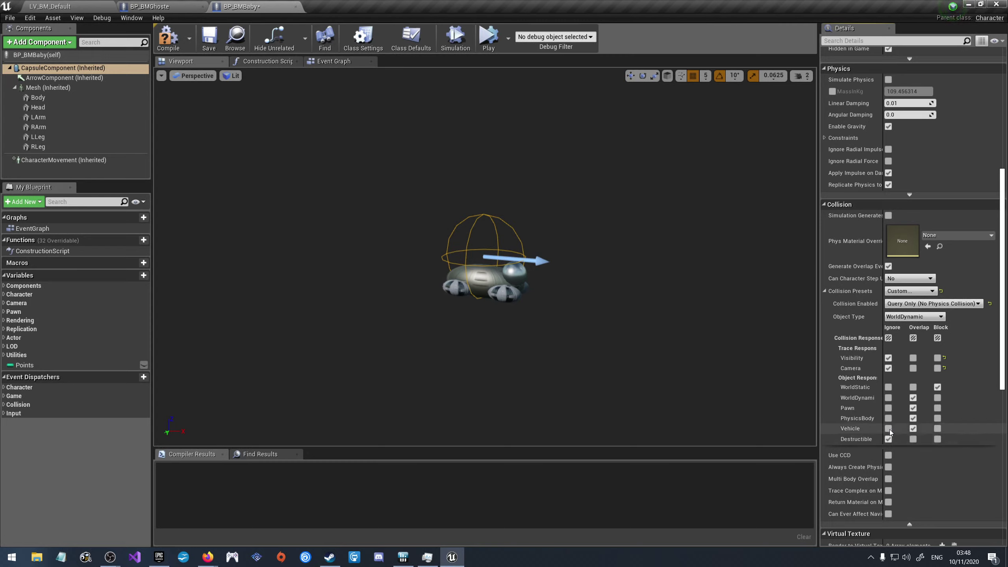
pyautogui.click(889, 428)
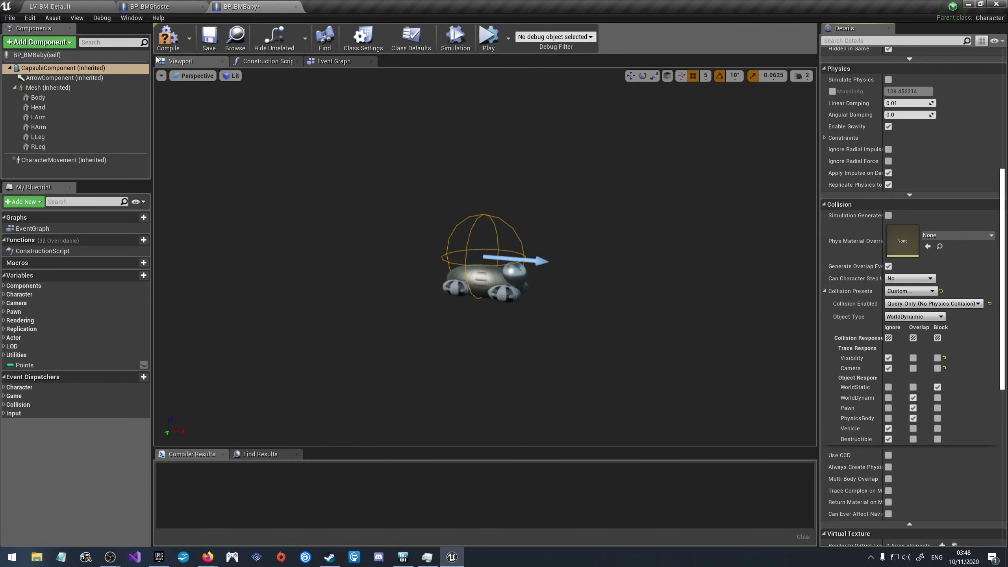
pyautogui.click(170, 44)
# Step: Set Can Character Step Up to No on the Body and Head parts
pyautogui.click(54, 89)
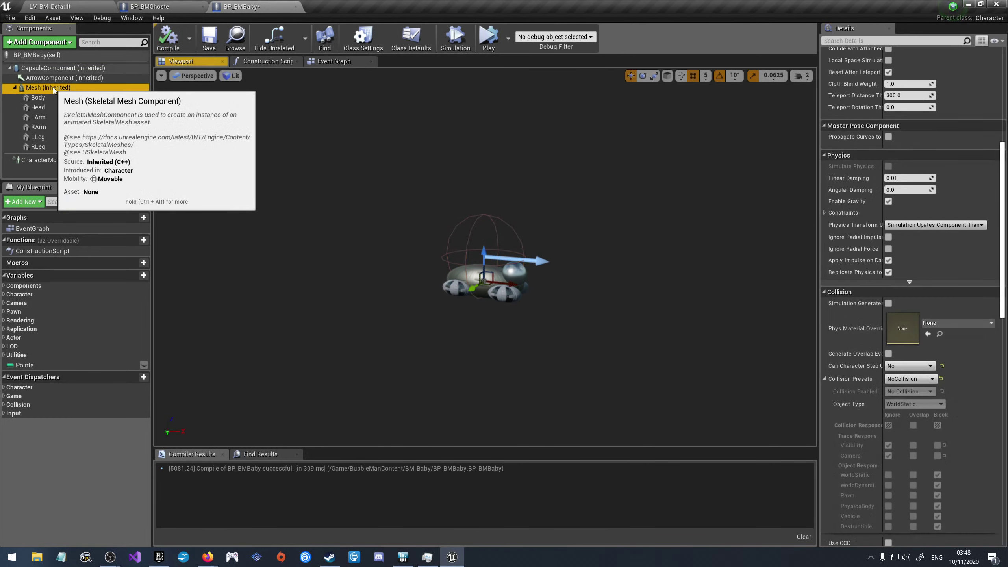
pyautogui.click(49, 101)
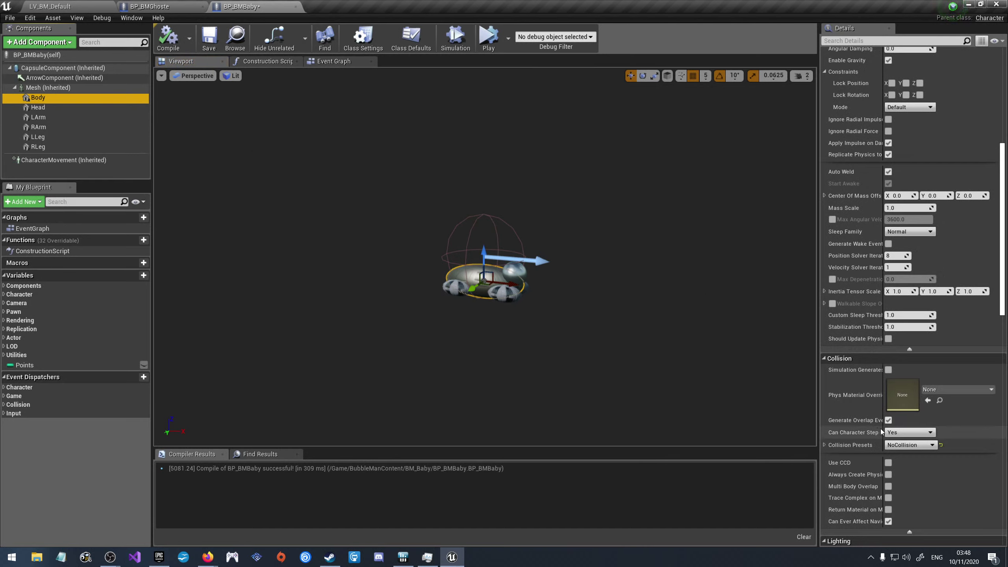
pyautogui.click(899, 434)
pyautogui.click(898, 441)
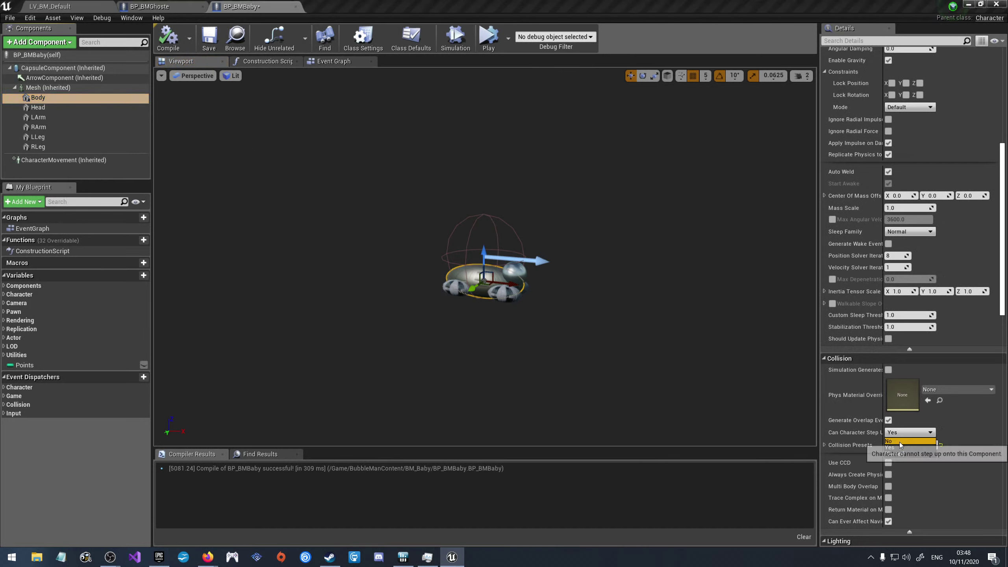
pyautogui.click(47, 107)
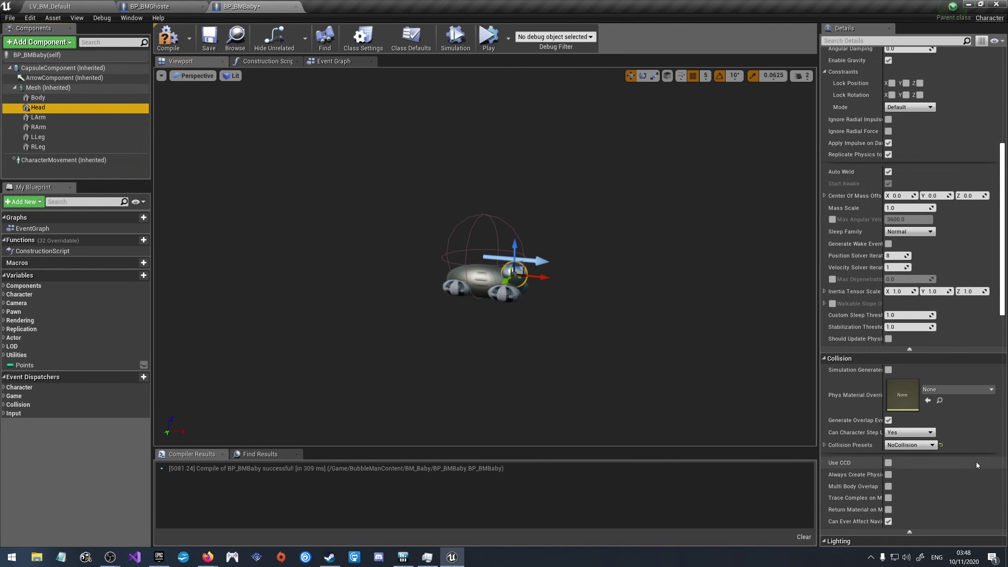
pyautogui.click(905, 432)
pyautogui.click(903, 440)
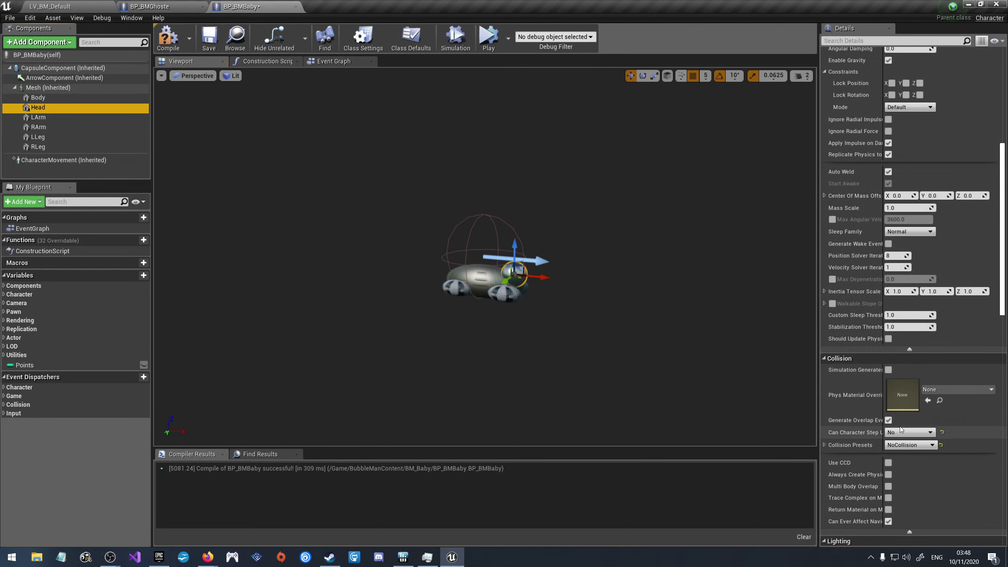
pyautogui.click(100, 97)
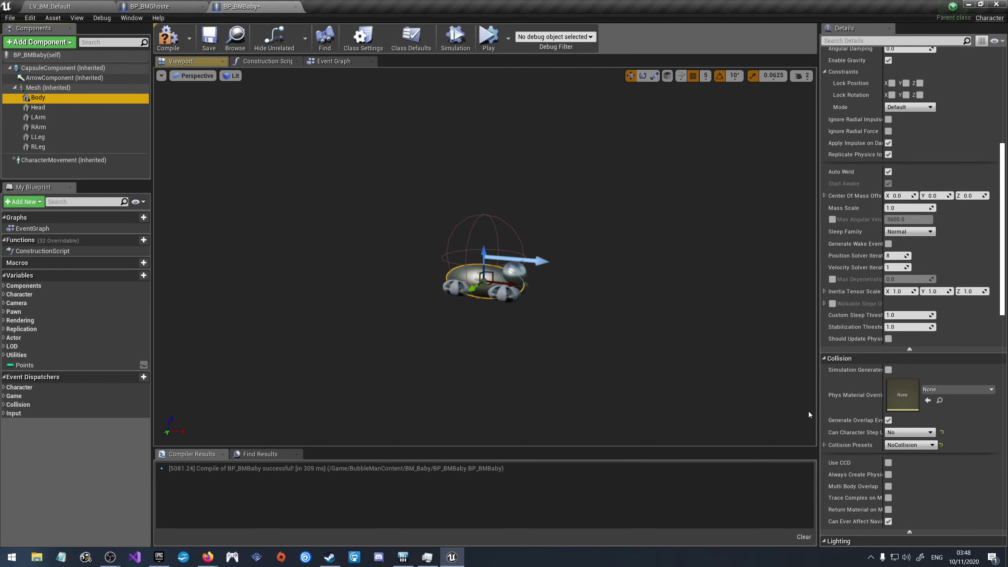
# Step: Set Can Character Step Up to No on LArm and RArm, disabling LArm's overlap events
pyautogui.click(40, 117)
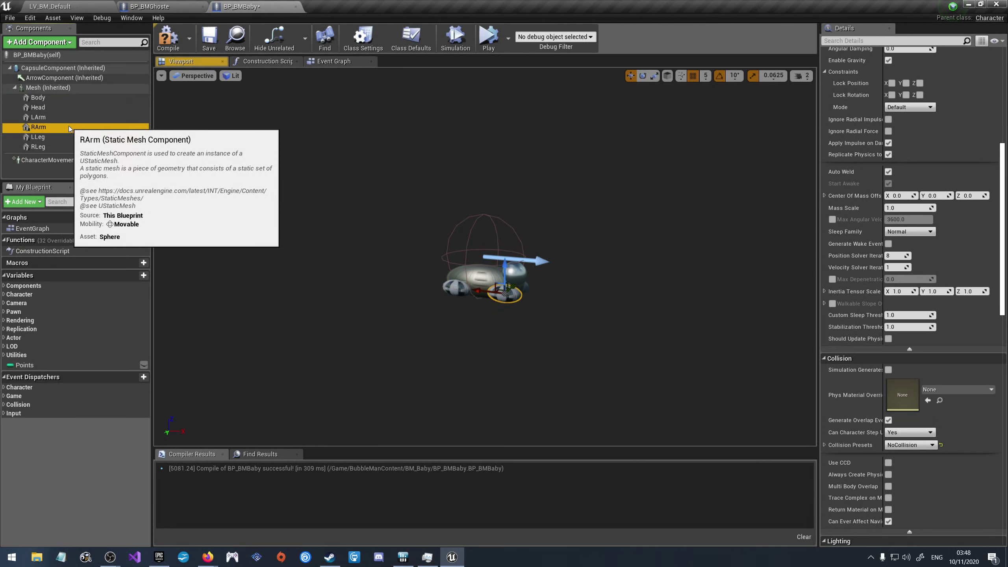
pyautogui.click(888, 419)
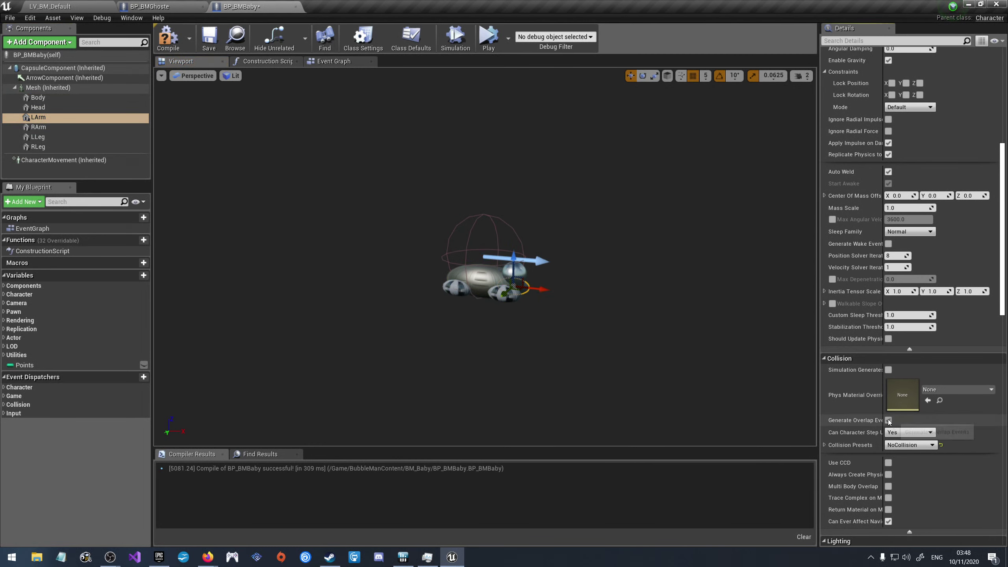
pyautogui.click(899, 447)
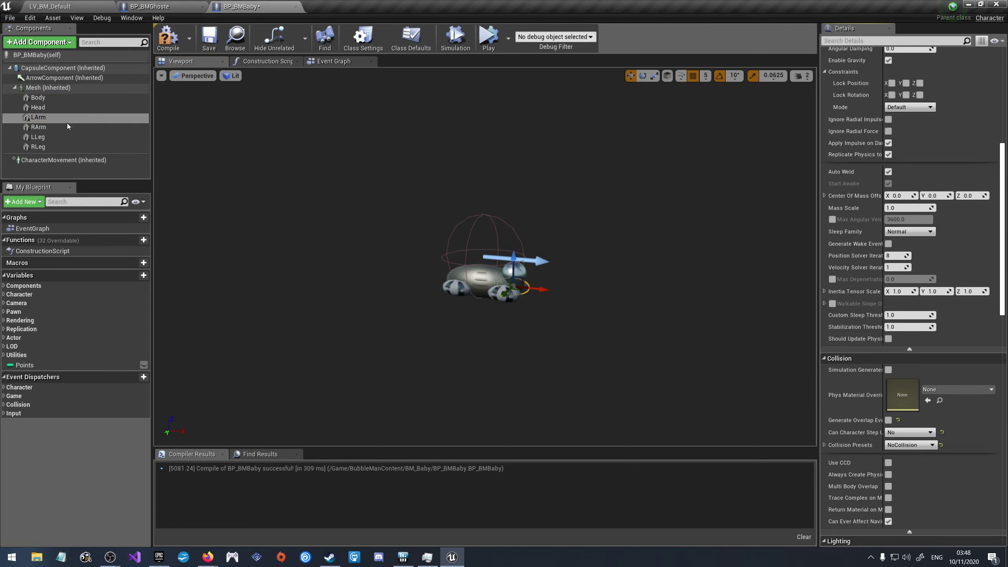
pyautogui.click(38, 127)
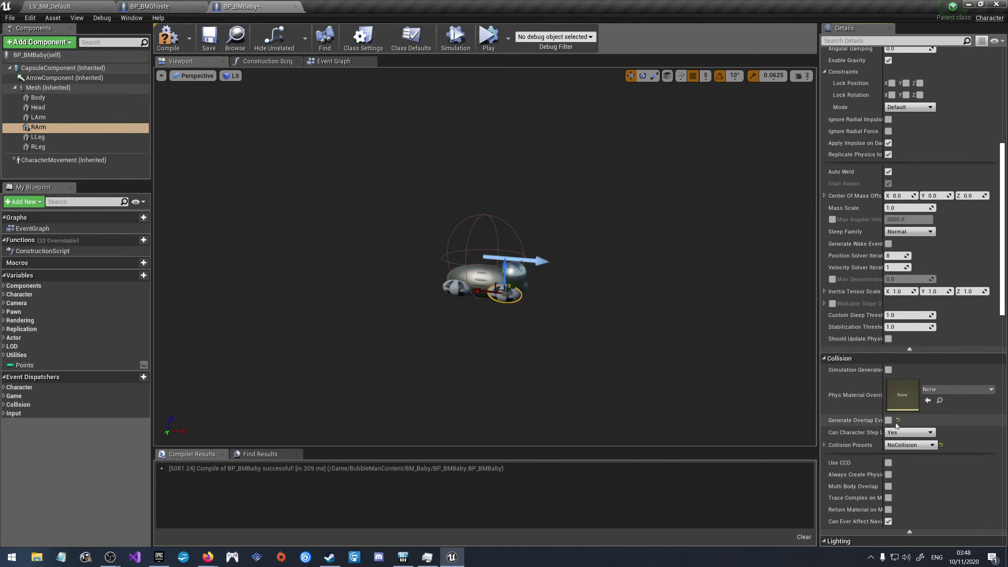
pyautogui.click(909, 432)
pyautogui.click(906, 441)
# Step: Set Can Character Step Up to No on LLeg and RLeg, disable RLeg overlap events, and recompile
pyautogui.click(38, 136)
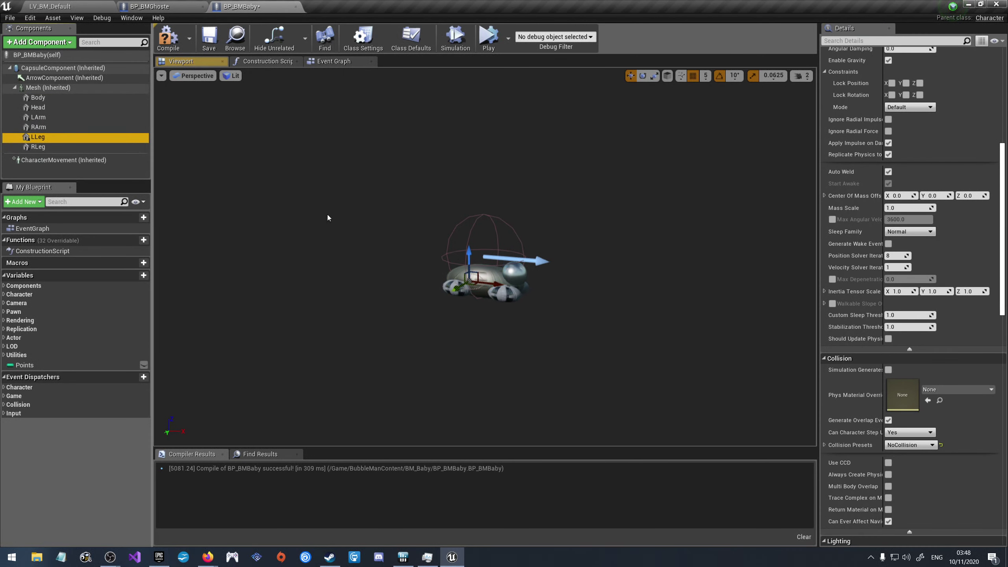
pyautogui.click(903, 432)
pyautogui.click(901, 442)
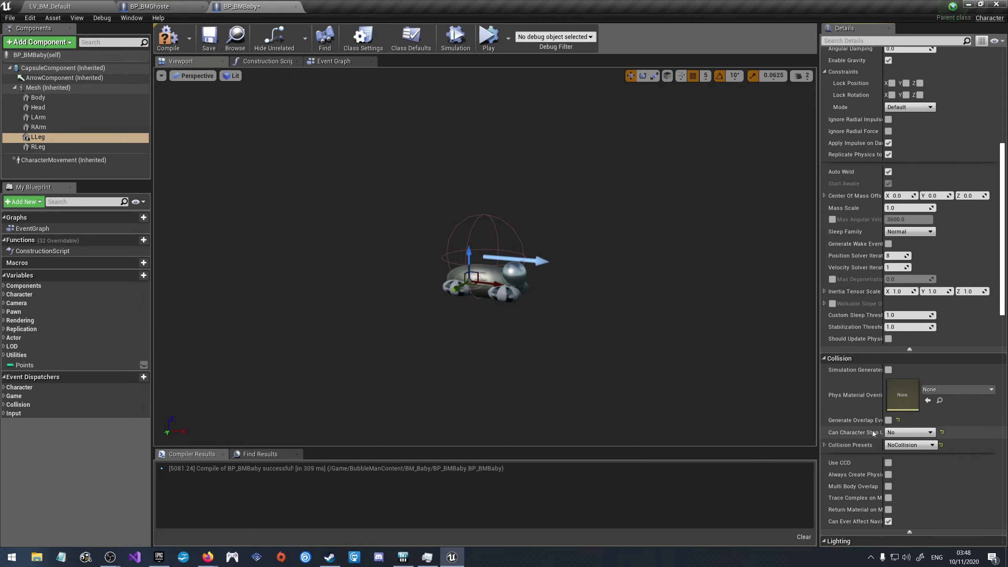
pyautogui.click(75, 148)
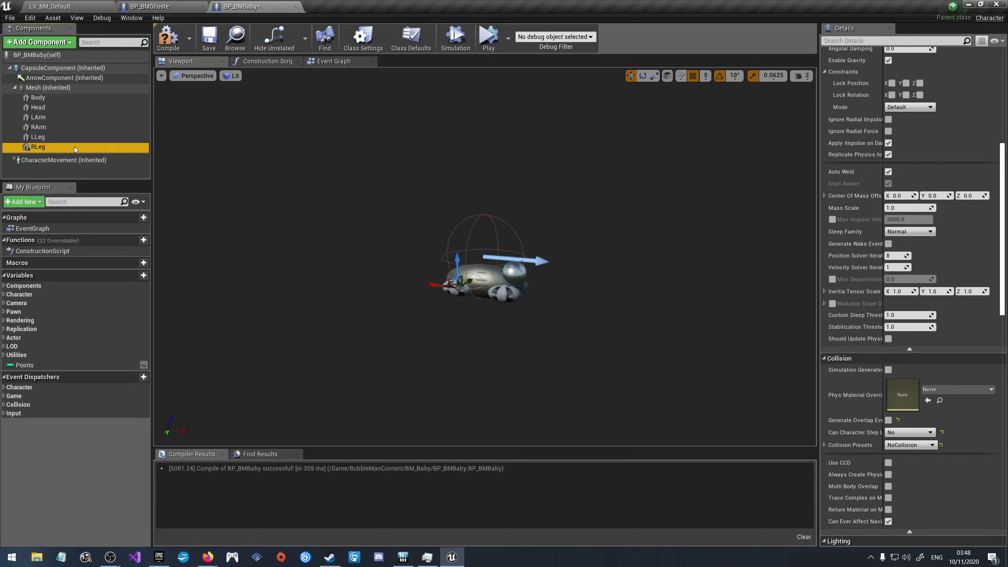
pyautogui.click(889, 420)
pyautogui.click(909, 432)
pyautogui.click(896, 442)
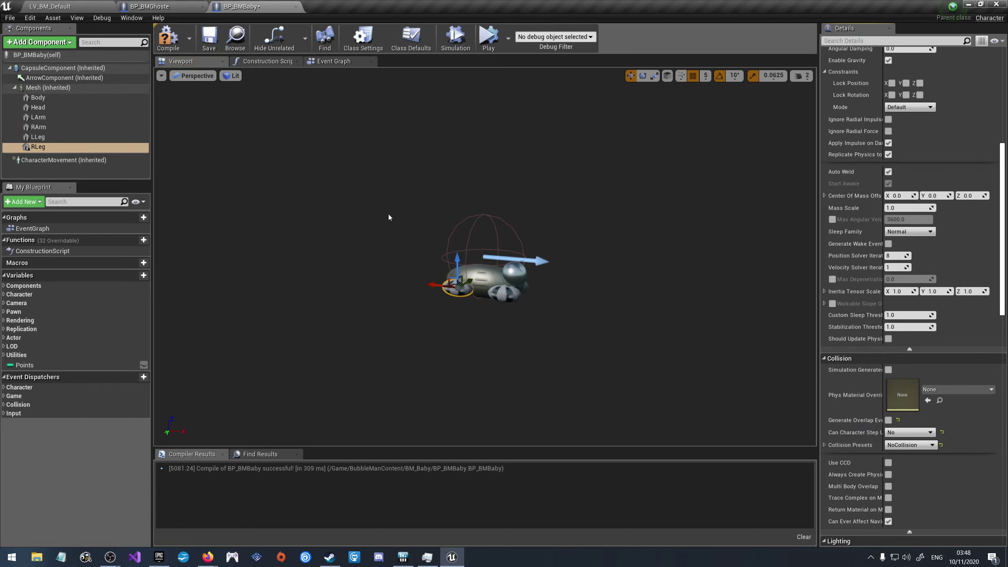
pyautogui.click(168, 38)
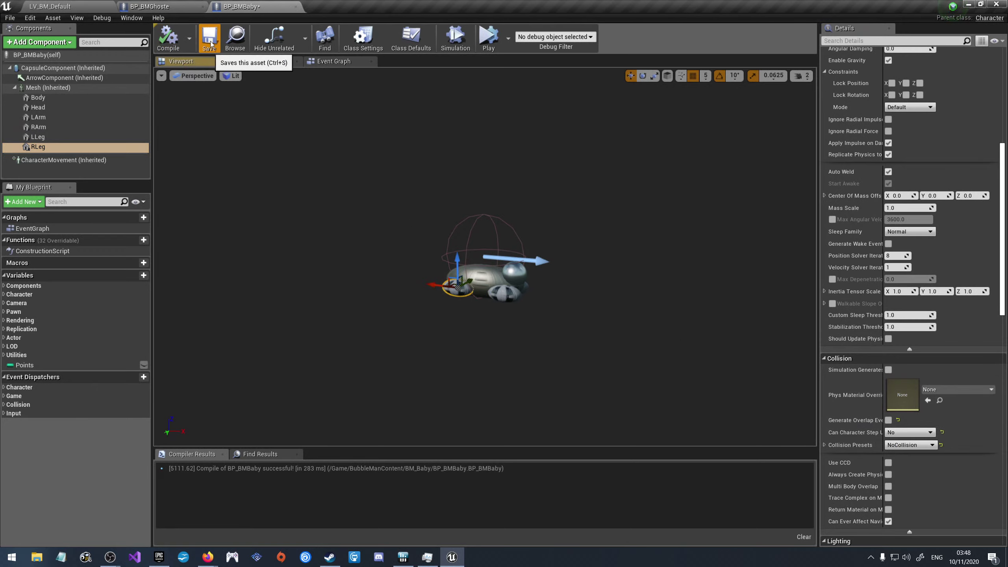
pyautogui.click(48, 5)
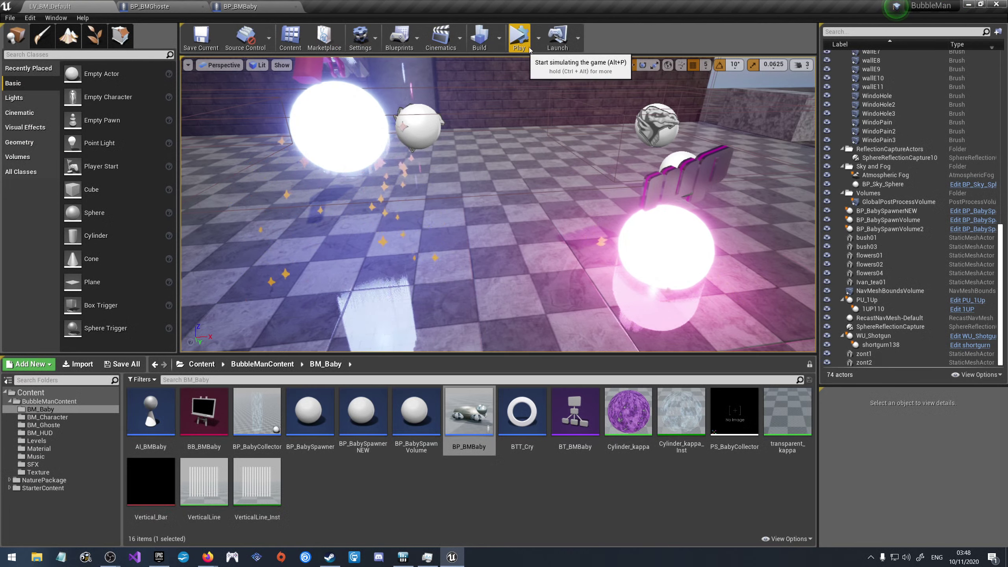
# Step: Raise PU_1Up to Z 50, save the LV_BM_Default map, and start a play-test
pyautogui.click(668, 234)
pyautogui.moveTo(670, 221); pyautogui.dragTo(683, 159)
pyautogui.click(201, 38)
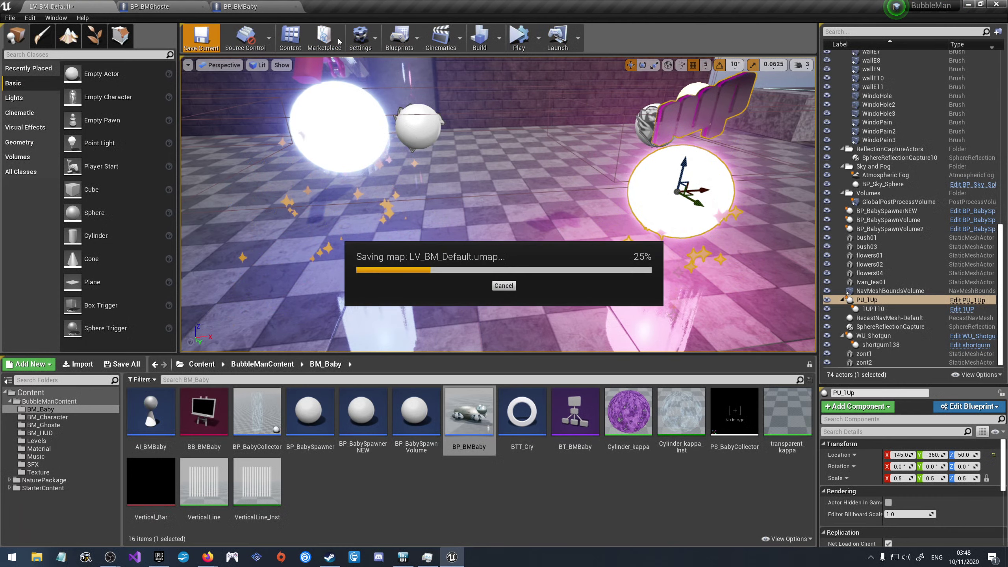
pyautogui.click(517, 39)
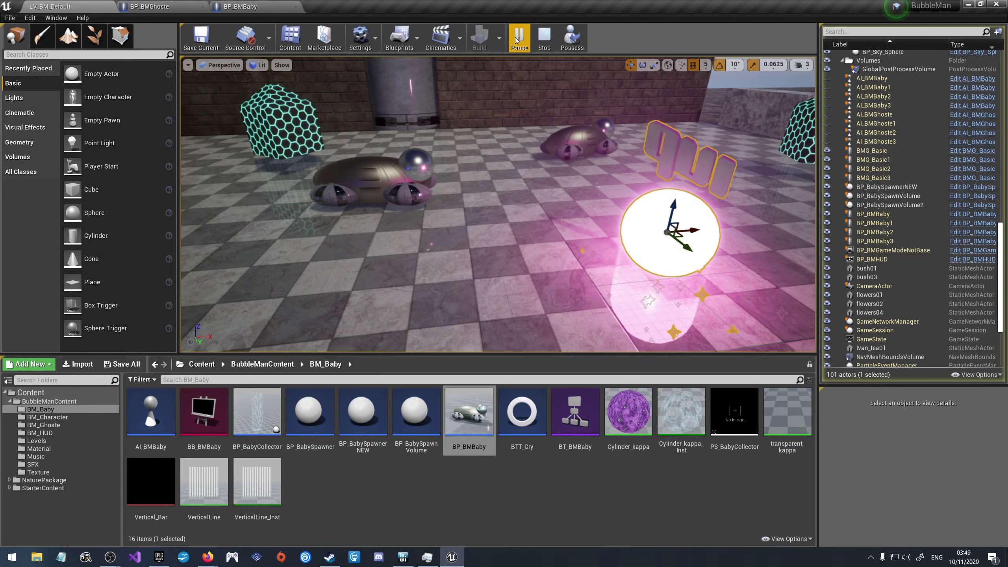
# Step: Stop the play-test, dismiss the error log, and open WU_Shotgun from the BM_Character folder
pyautogui.click(544, 38)
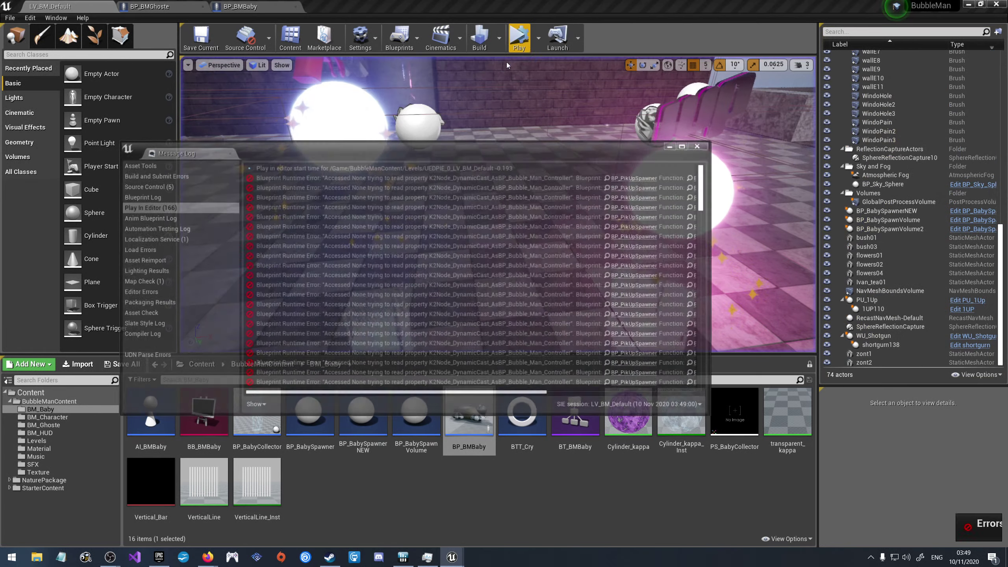
pyautogui.click(49, 401)
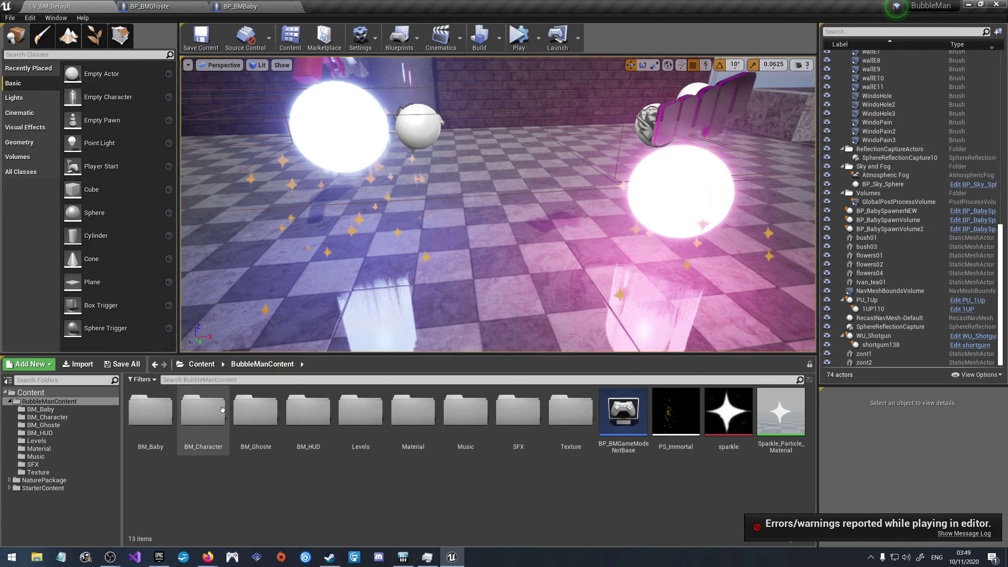
pyautogui.doubleClick(222, 413)
pyautogui.scroll(-5, 238, 417)
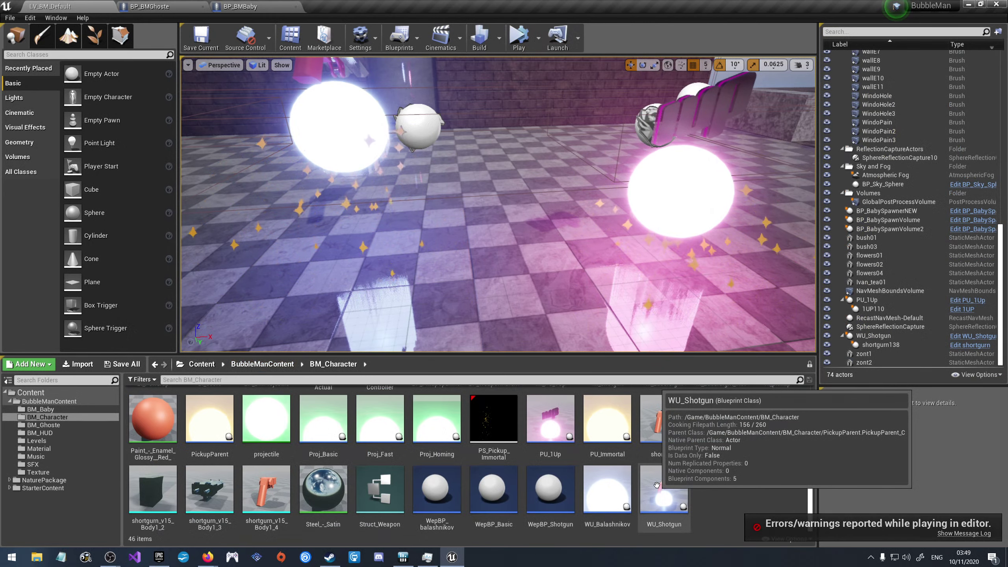
pyautogui.doubleClick(658, 488)
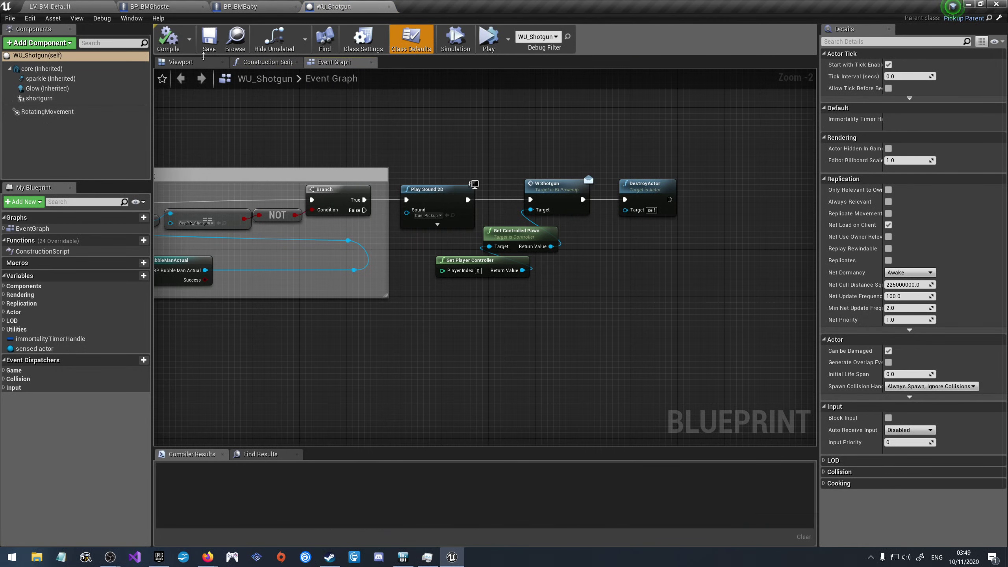
# Step: Set Can Character Step Up to No on WU_Shotgun's core component
pyautogui.click(59, 70)
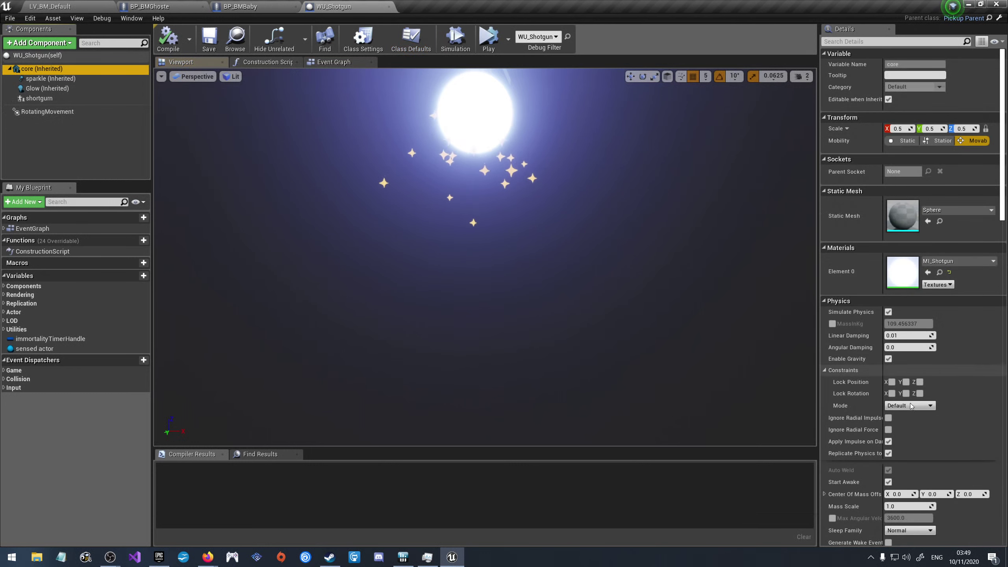
pyautogui.scroll(-2, 910, 406)
pyautogui.scroll(-2, 917, 421)
pyautogui.scroll(-1, 923, 440)
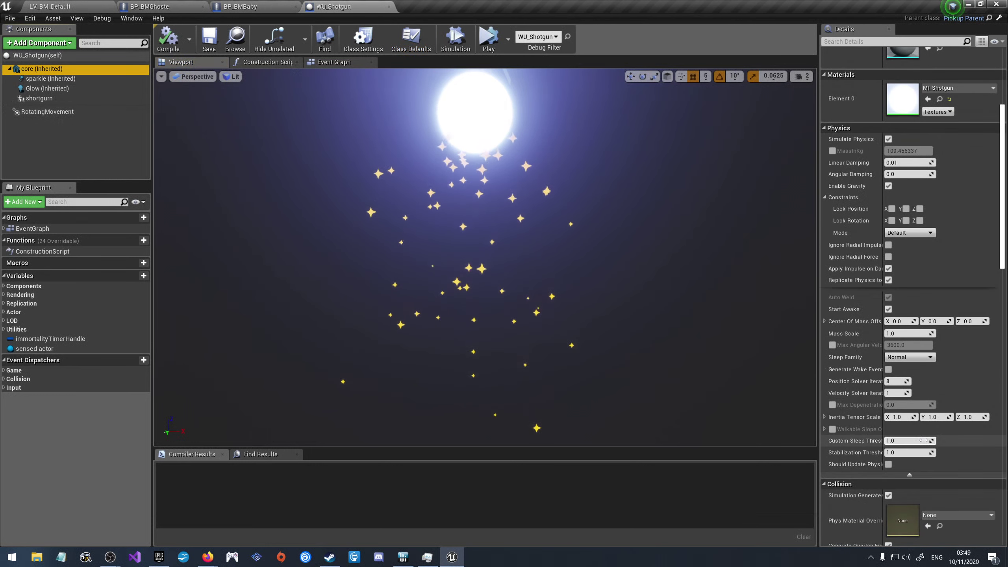
pyautogui.scroll(-3, 923, 440)
pyautogui.scroll(-3, 925, 443)
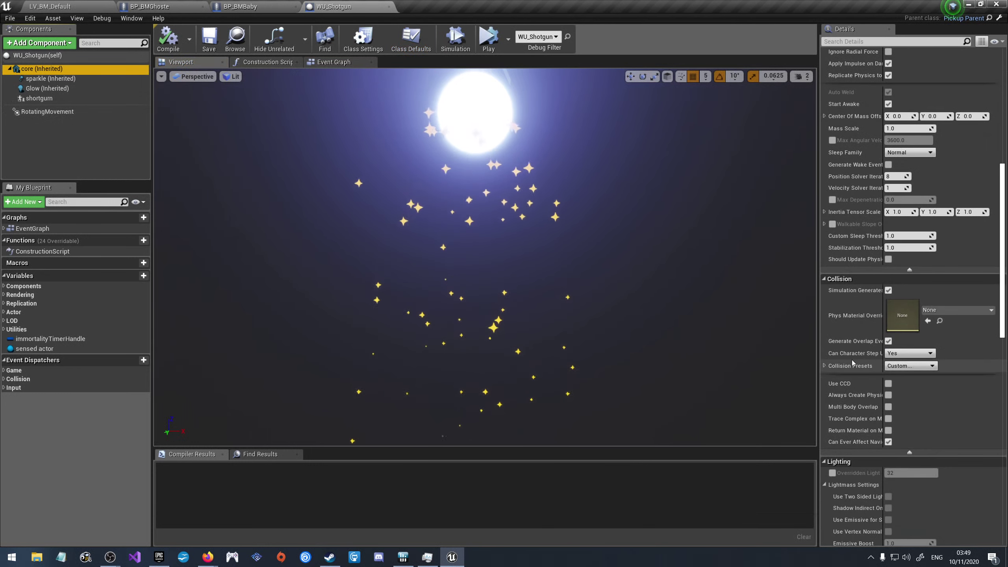
pyautogui.click(824, 366)
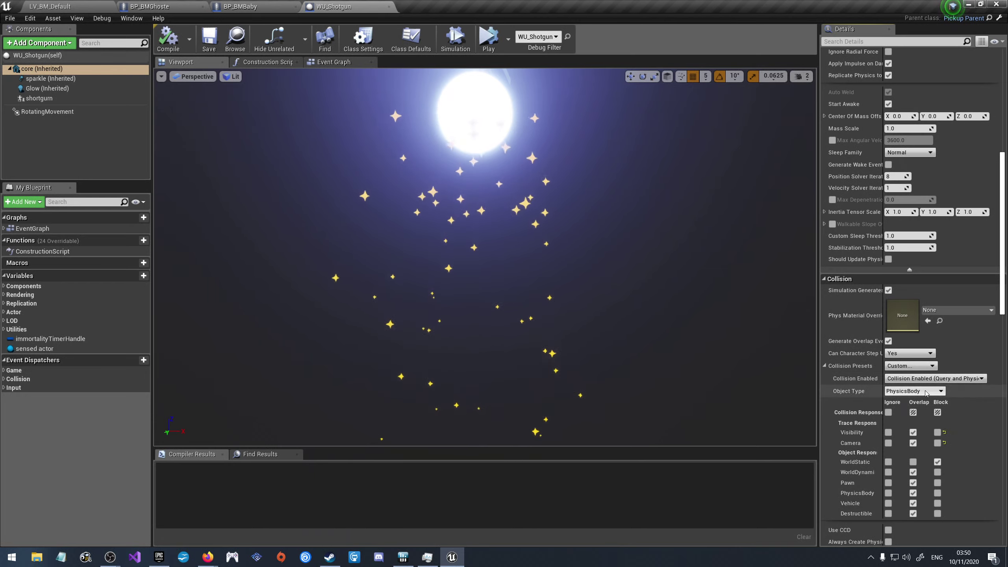
pyautogui.click(919, 357)
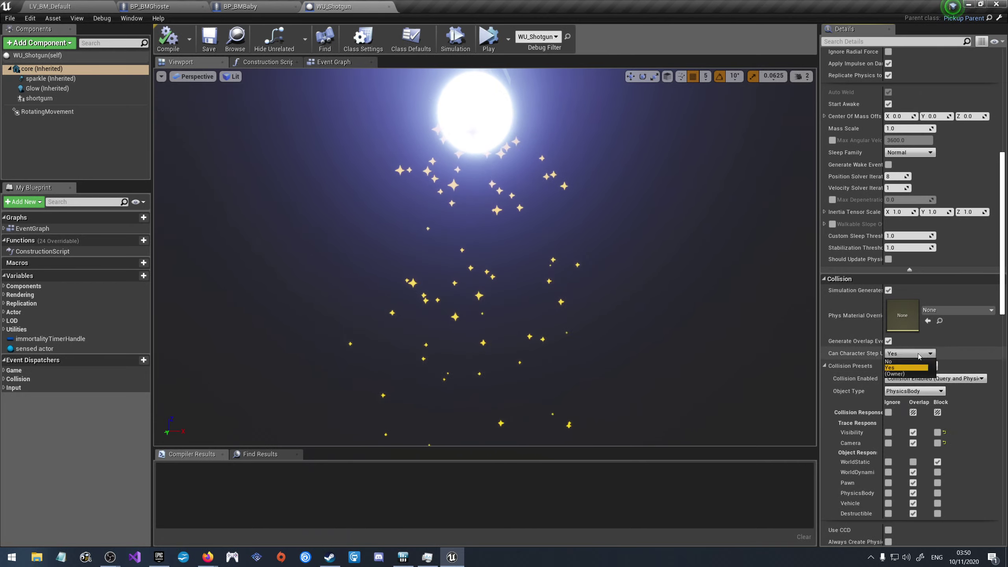
pyautogui.click(916, 361)
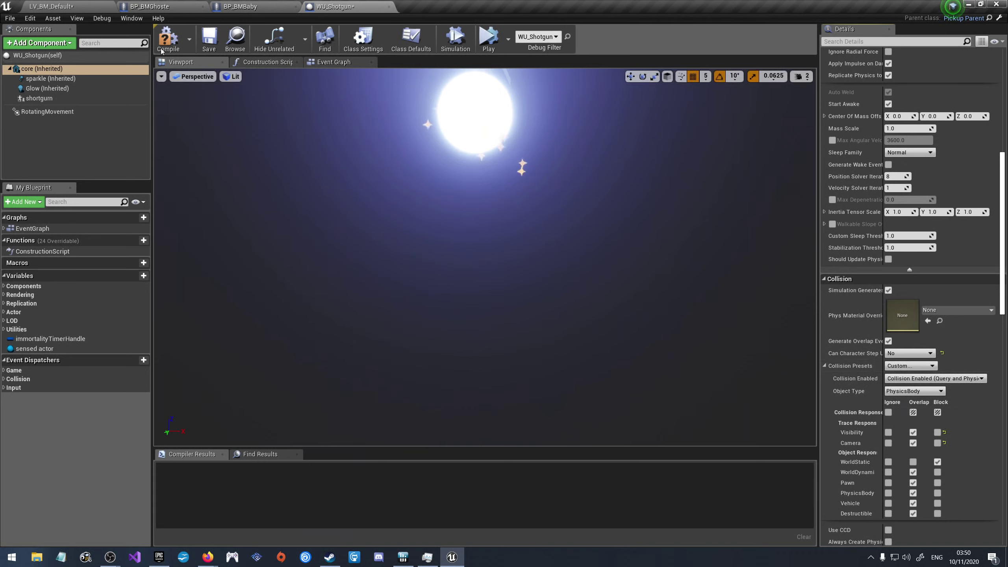
# Step: Set the core's Collision Enabled to Query Only and compile WU_Shotgun
pyautogui.click(934, 378)
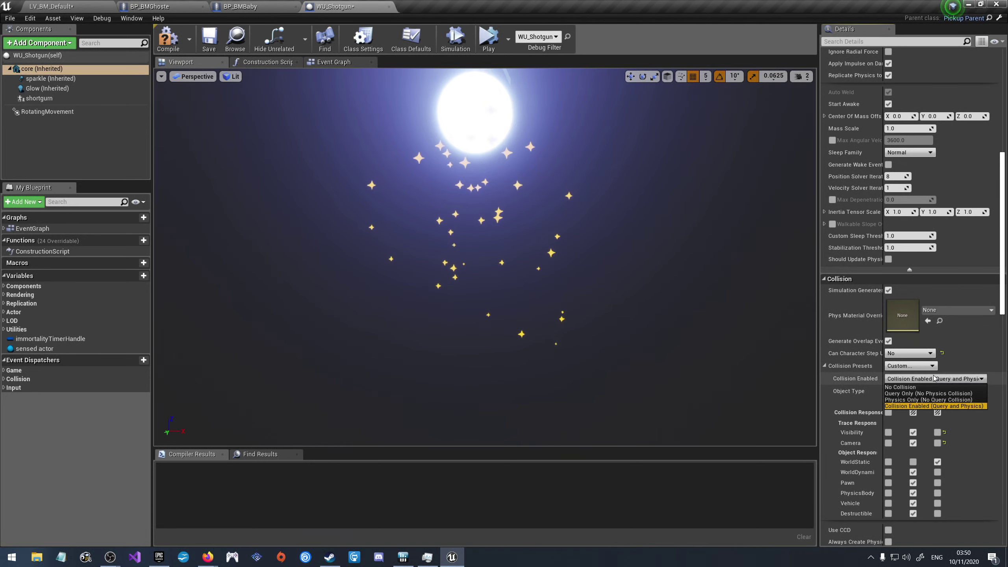
pyautogui.click(928, 393)
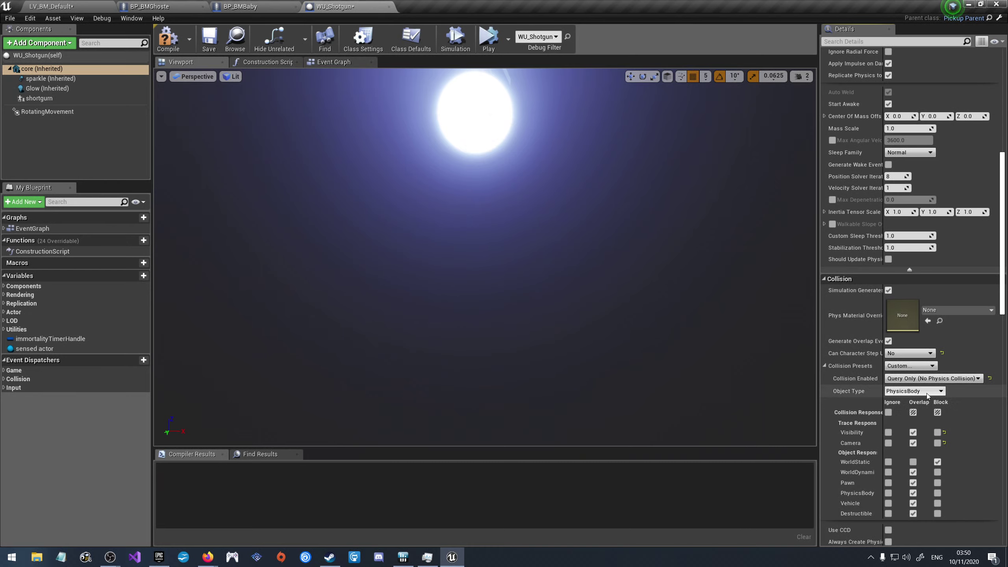
pyautogui.click(168, 39)
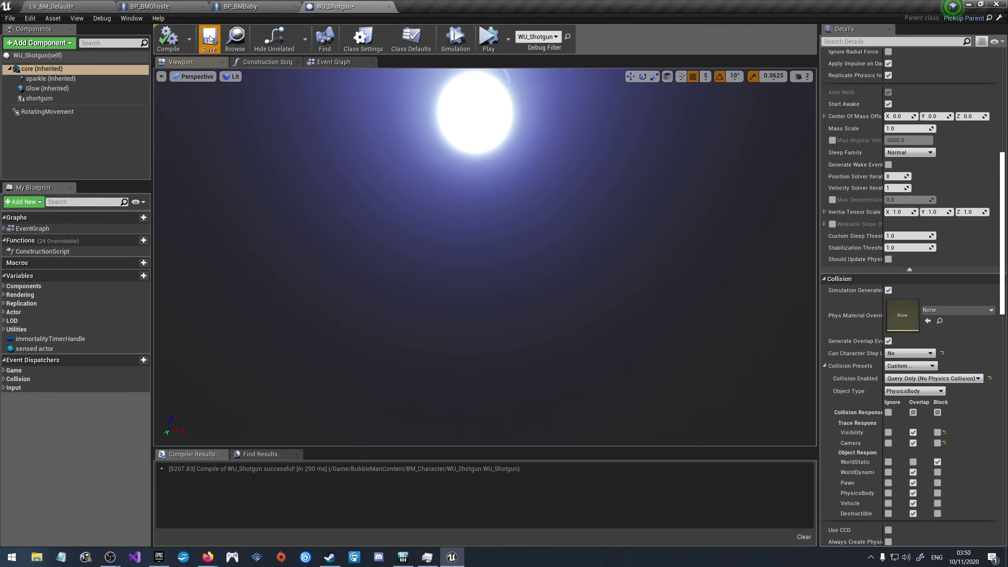
pyautogui.click(279, 62)
# Step: Run a quick test play of the level, then stop it and close the message log
pyautogui.click(334, 61)
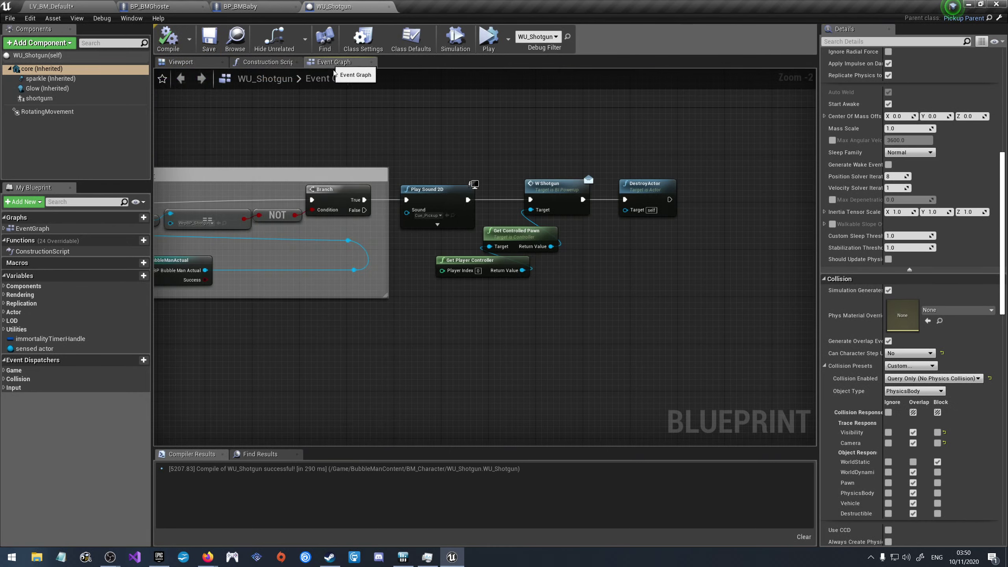
pyautogui.scroll(-4, 655, 321)
pyautogui.scroll(4, 278, 289)
pyautogui.scroll(-2, 274, 288)
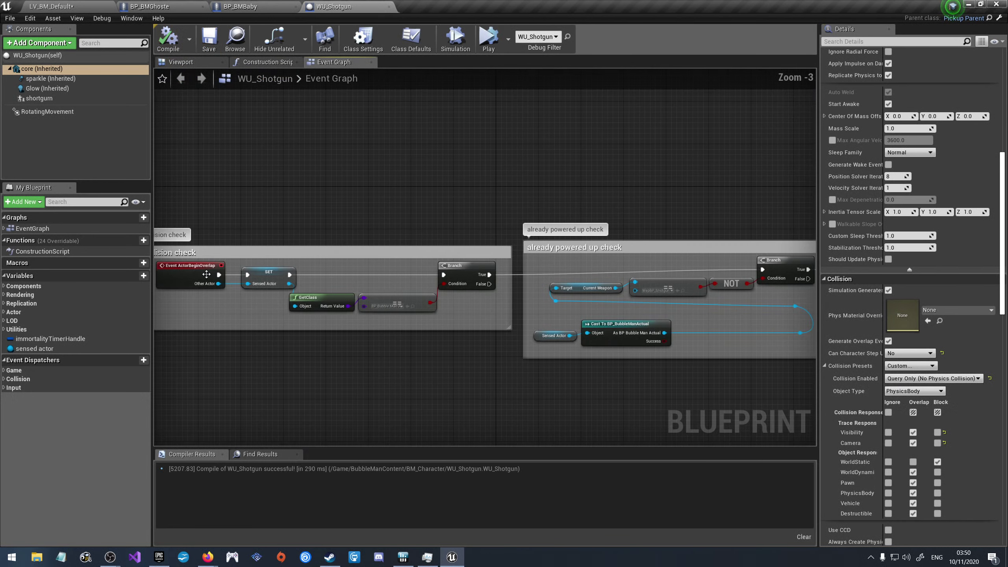
pyautogui.click(488, 39)
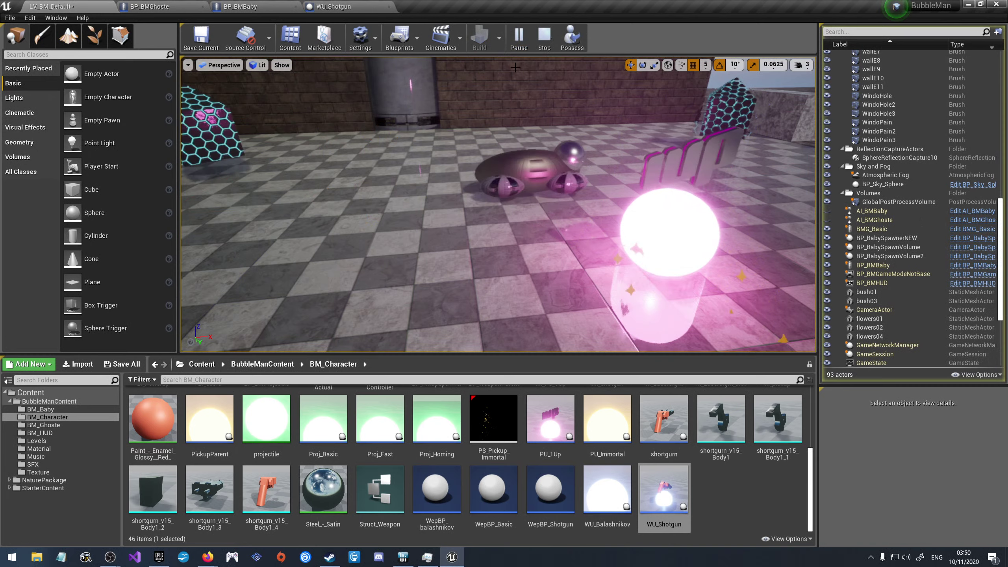
pyautogui.click(544, 39)
pyautogui.click(701, 144)
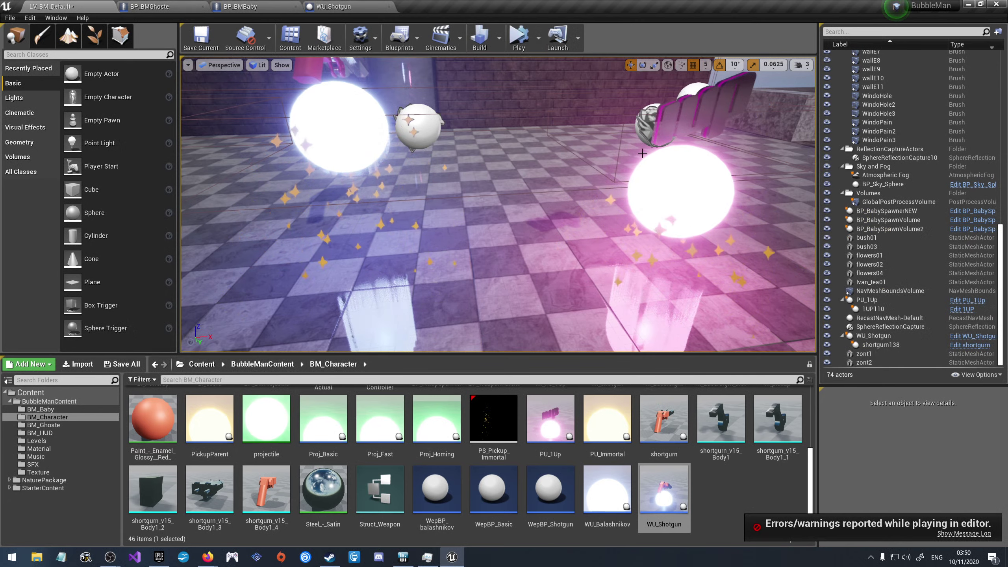
# Step: Set the WU_Shotgun core back to Collision Enabled (Query and Physics)
pyautogui.click(350, 6)
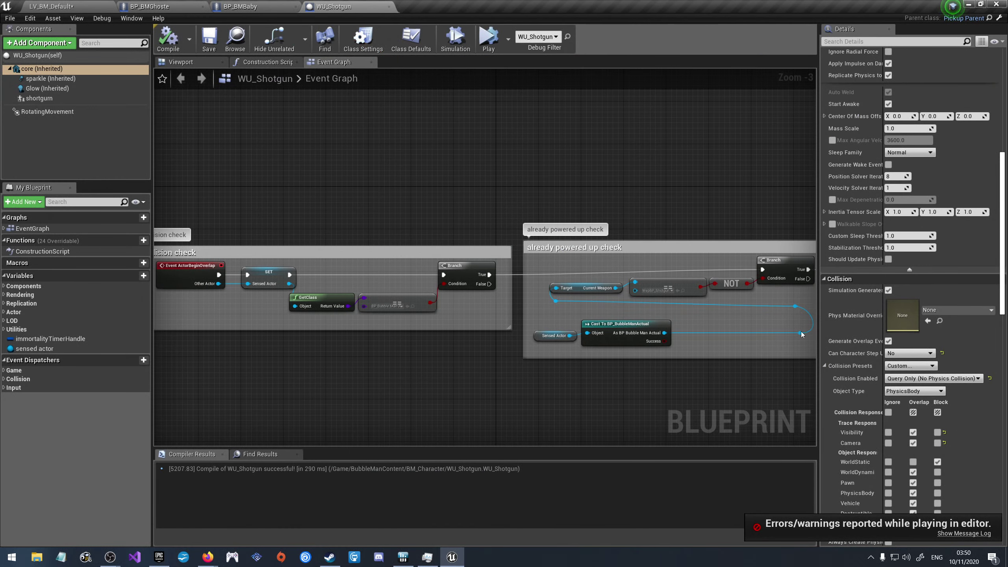
pyautogui.click(921, 379)
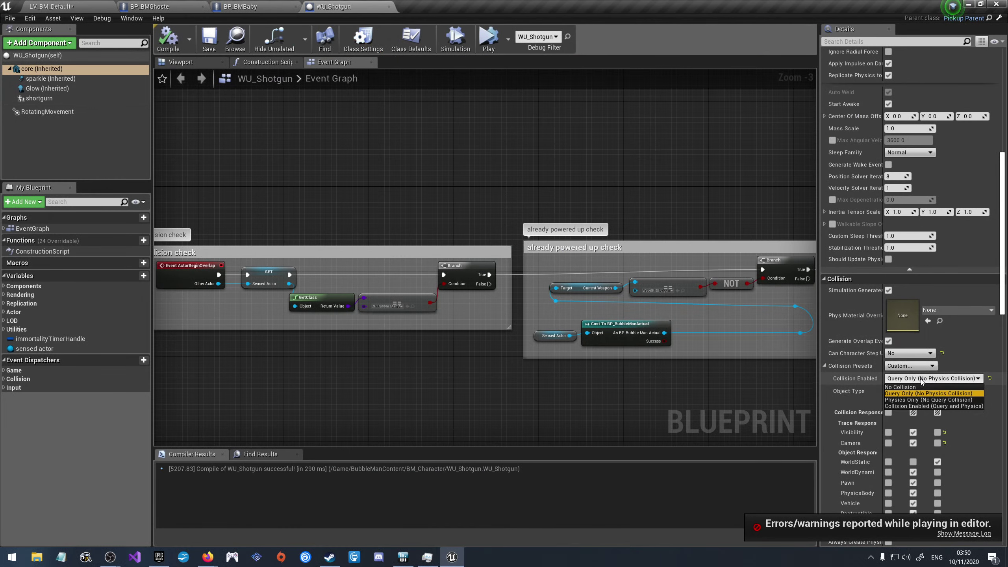
pyautogui.click(910, 405)
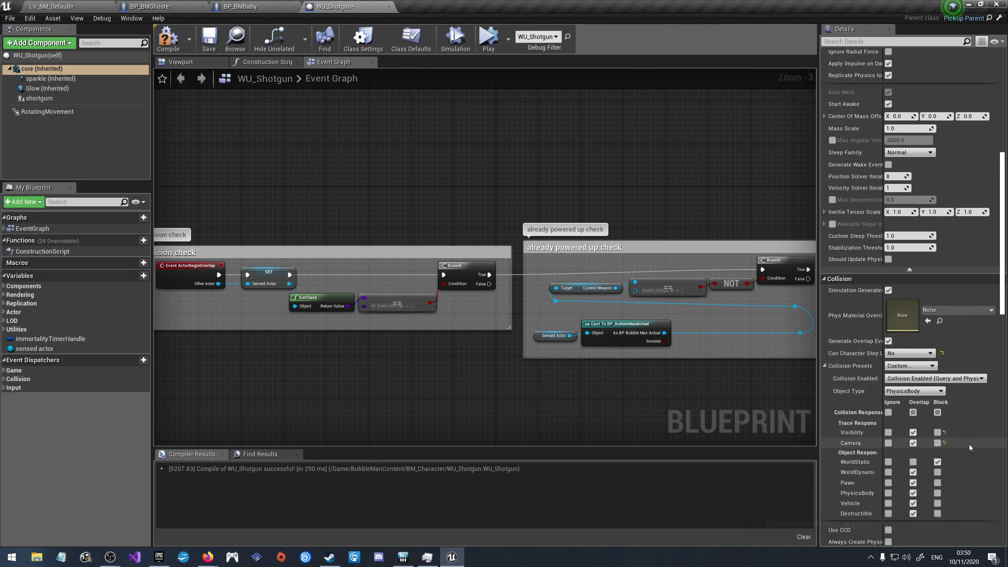
pyautogui.click(939, 463)
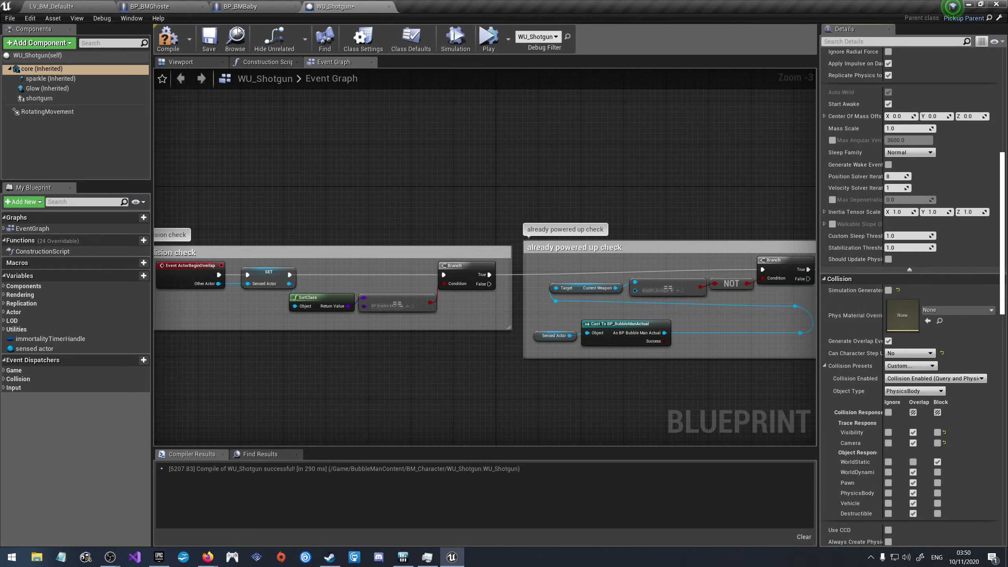
# Step: Save WU_Shotgun, play-test LV_BM_Default with the revised pickup, then end the session
pyautogui.click(206, 44)
pyautogui.click(51, 6)
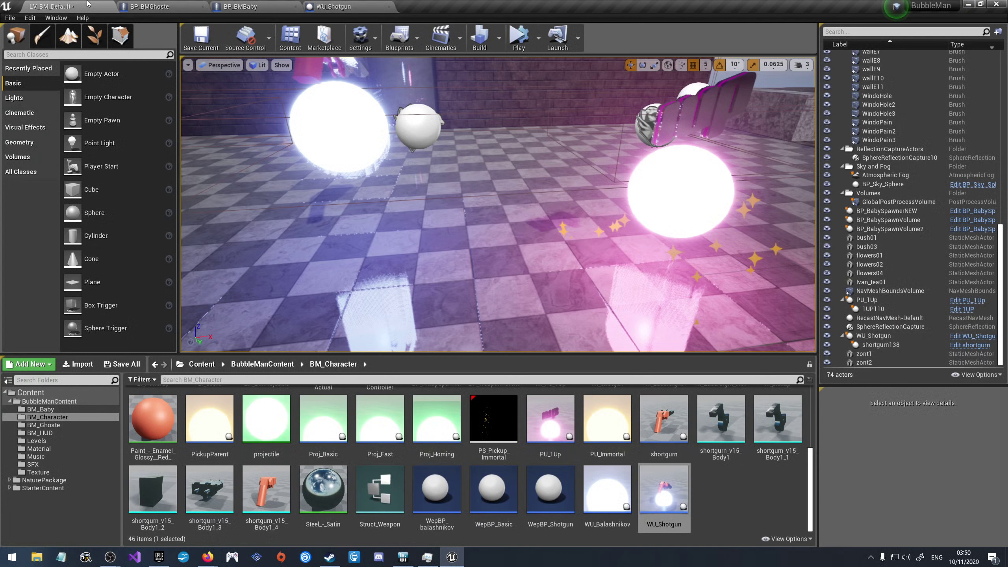
pyautogui.click(513, 40)
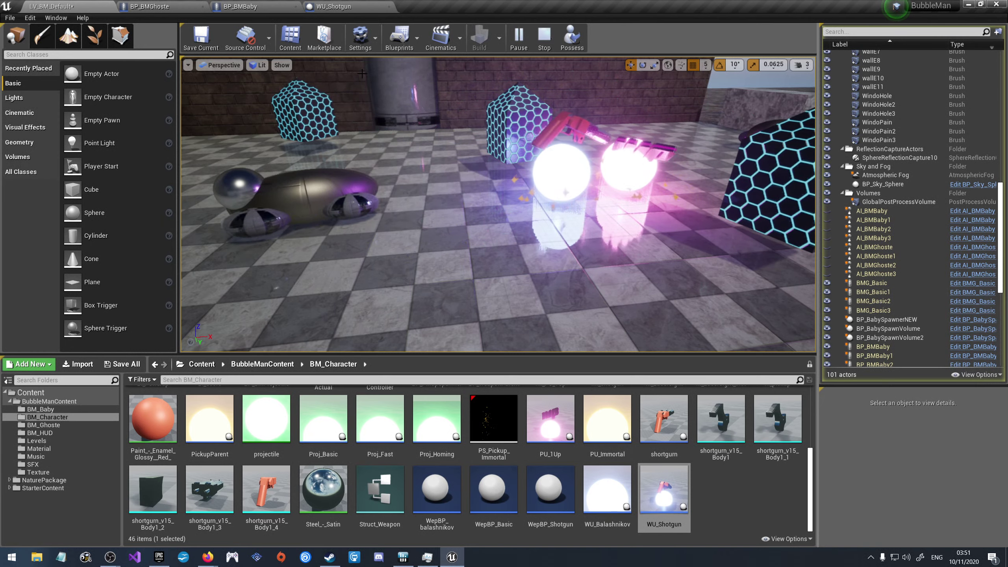
pyautogui.press('Escape')
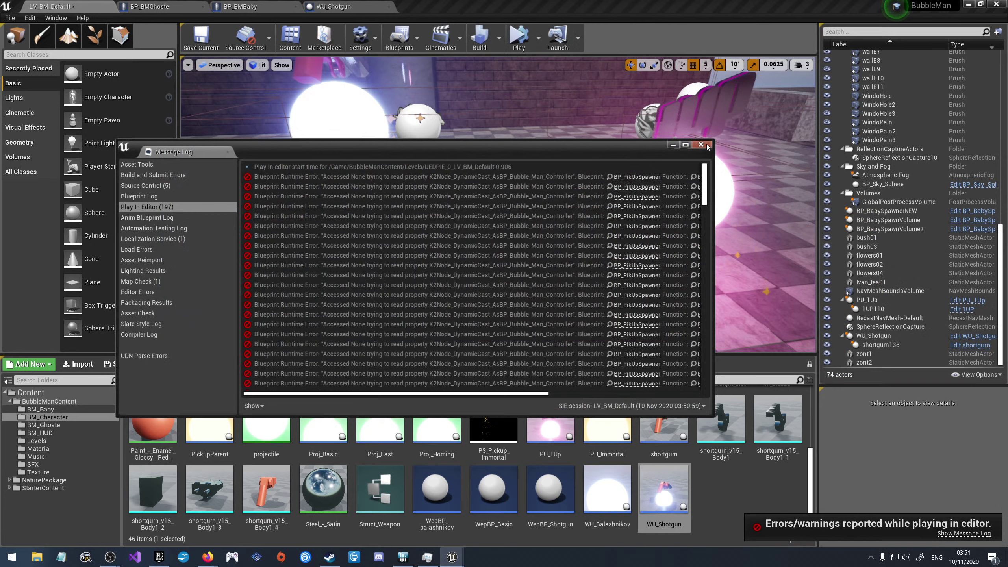
# Step: Close the message log and pan WU_Shotgun's Event Graph to the already-powered-up check nodes
pyautogui.click(706, 145)
pyautogui.click(341, 6)
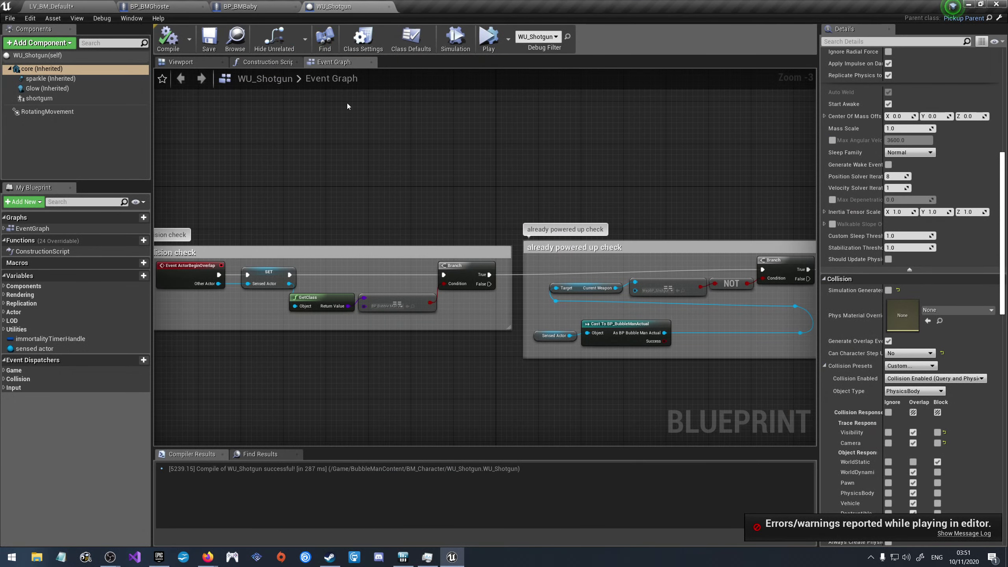
pyautogui.scroll(-5, 452, 296)
pyautogui.scroll(6, 631, 350)
pyautogui.moveTo(617, 362)
pyautogui.mouseDown(button='right')
pyautogui.moveTo(690, 303)
pyautogui.moveTo(416, 352)
pyautogui.mouseUp(button='right')
pyautogui.scroll(2, 417, 355)
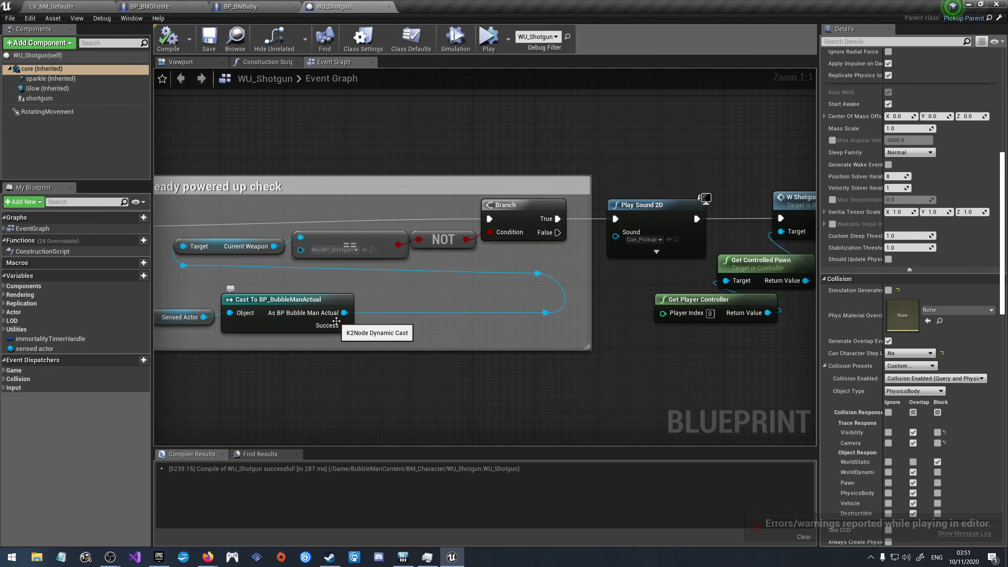
pyautogui.click(245, 4)
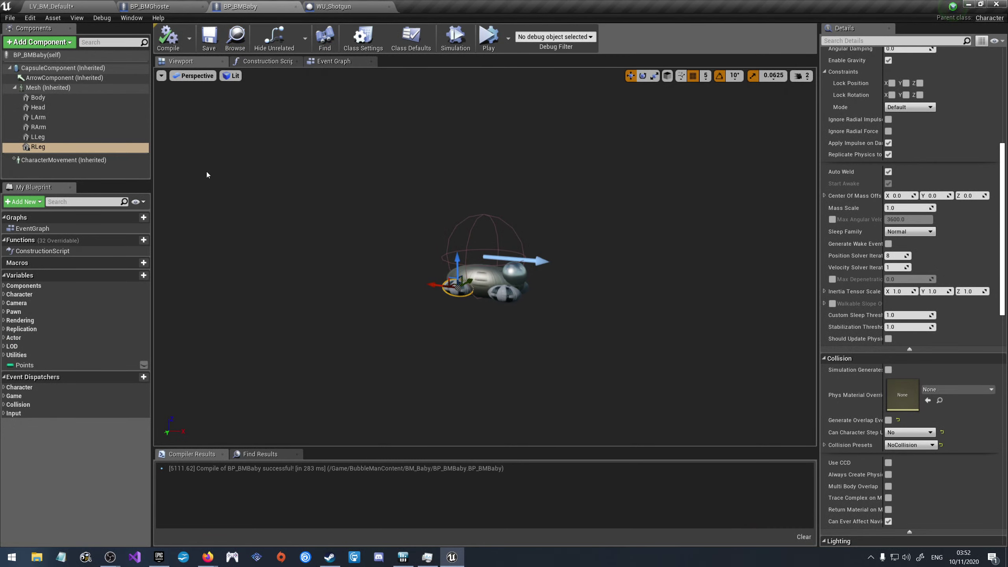
# Step: Inspect collision on BP_BMBaby's legs, arms, Head, Mesh and CapsuleComponent, then recompile
pyautogui.click(68, 137)
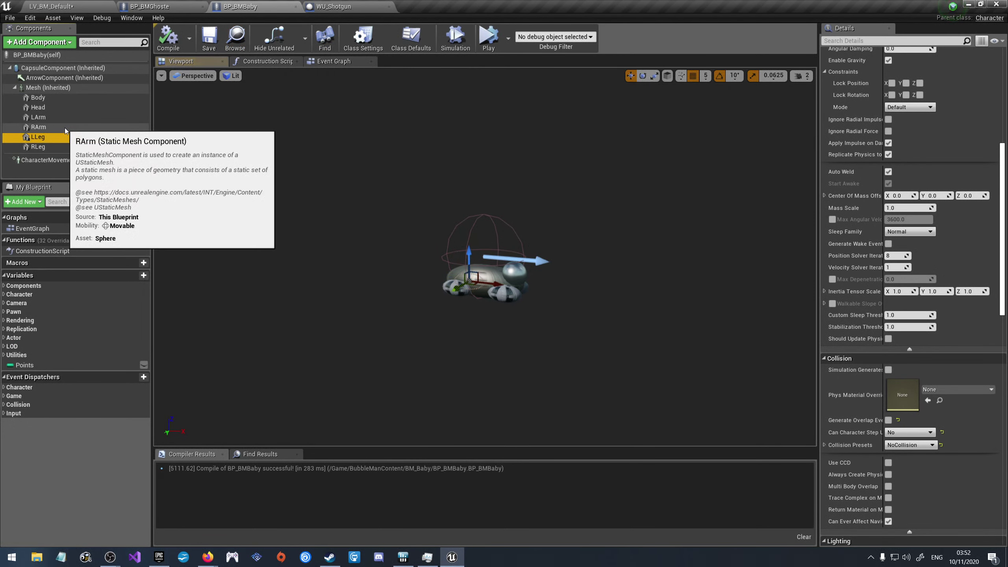
pyautogui.click(65, 128)
pyautogui.click(55, 151)
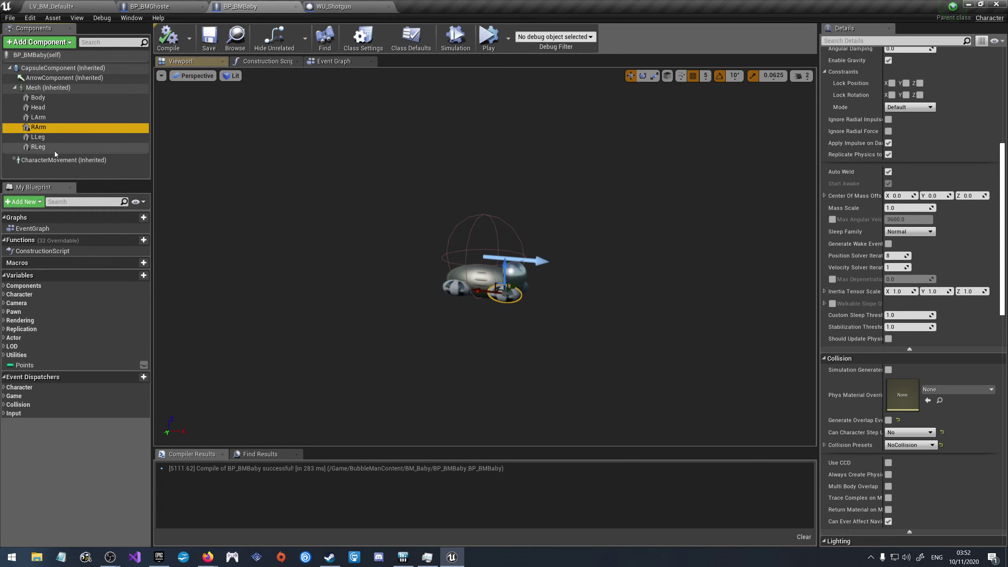
pyautogui.click(60, 127)
pyautogui.click(59, 117)
pyautogui.click(57, 105)
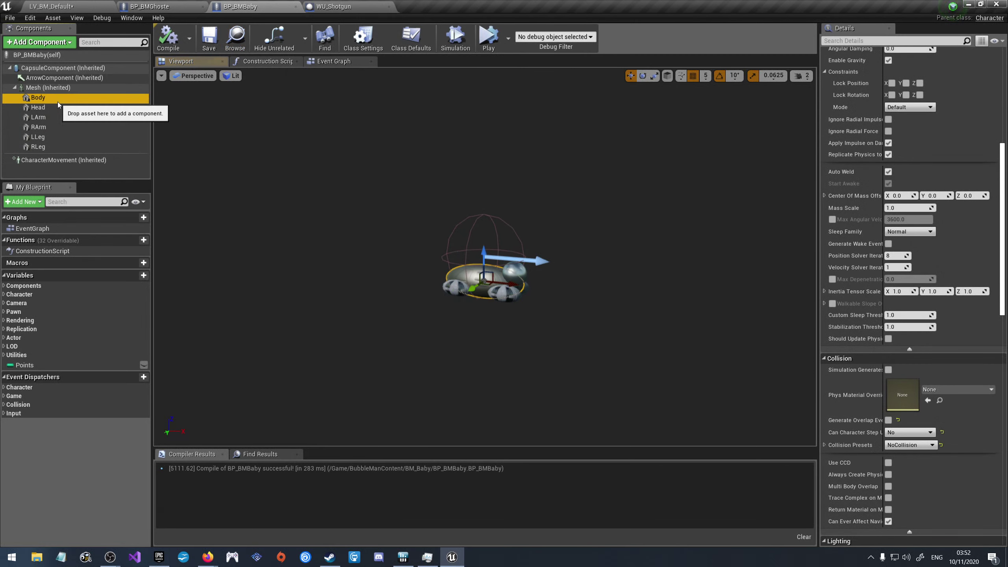
pyautogui.click(63, 87)
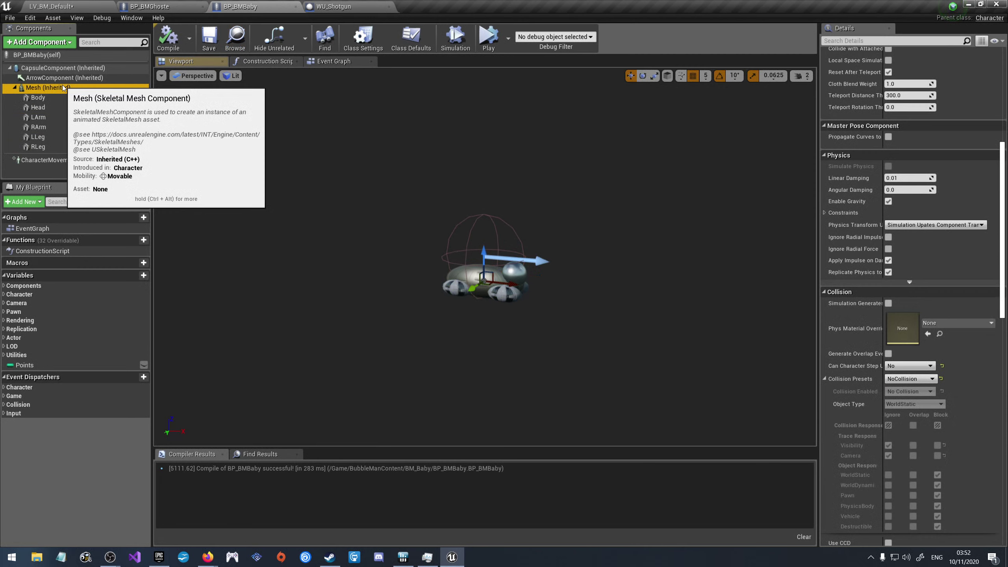
pyautogui.click(61, 69)
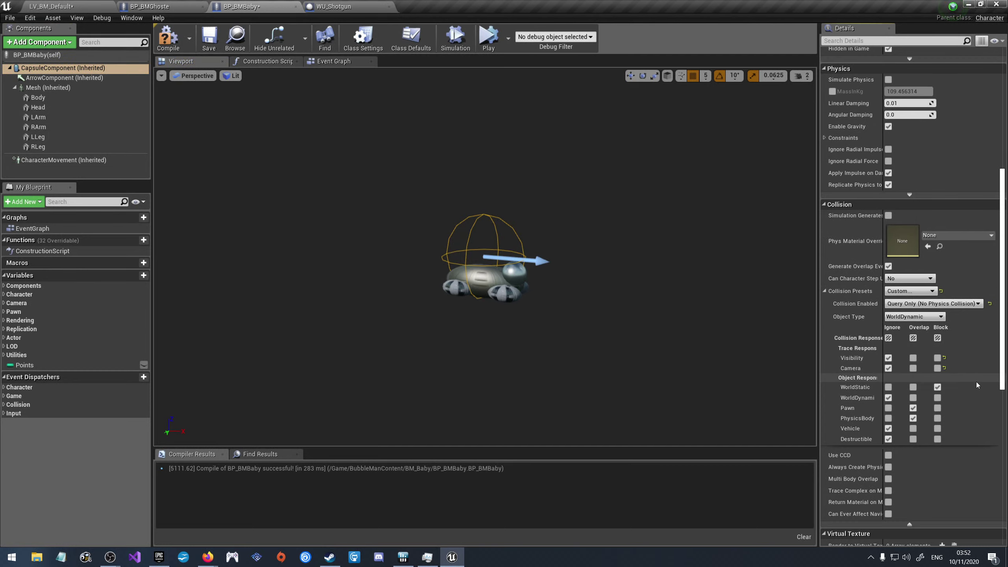
pyautogui.click(162, 45)
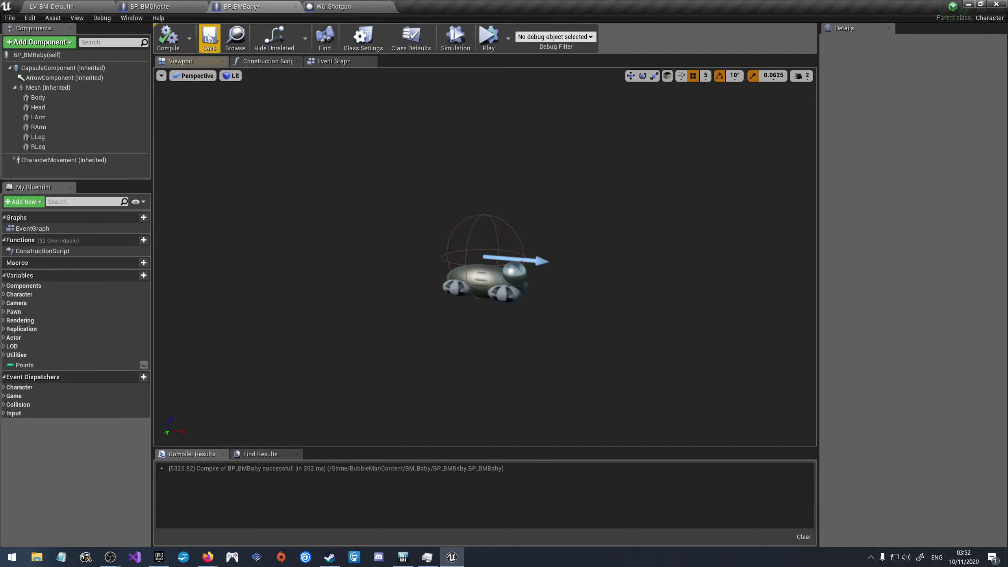
pyautogui.click(188, 8)
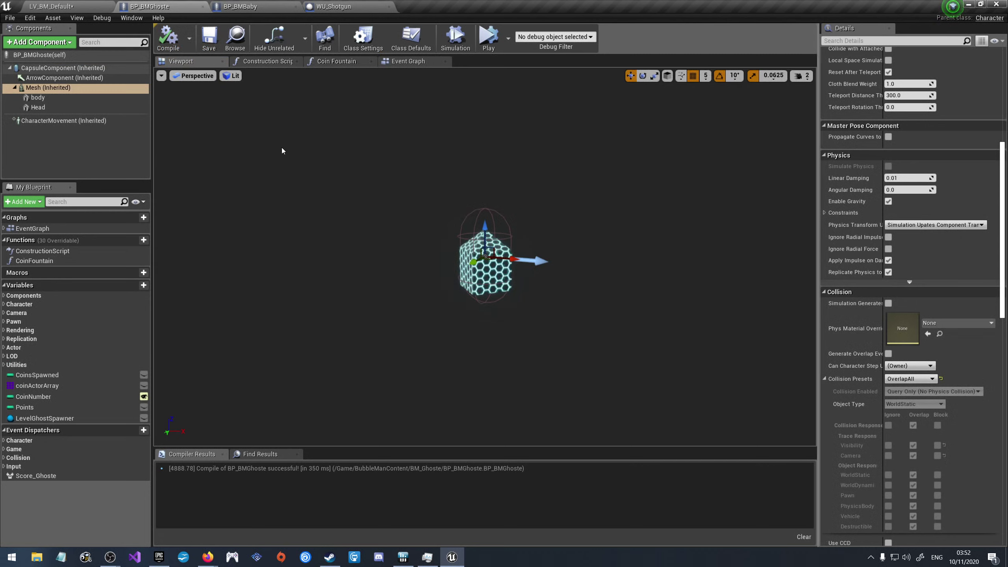
# Step: Set the ghost Mesh's Collision Presets to NoCollision and recompile BP_BMGhoste
pyautogui.click(65, 91)
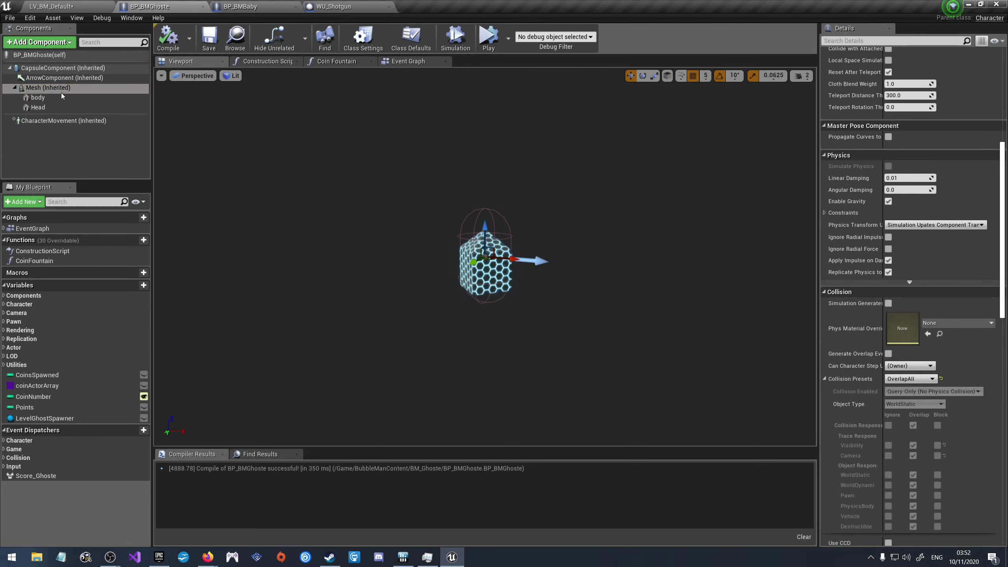
pyautogui.click(915, 381)
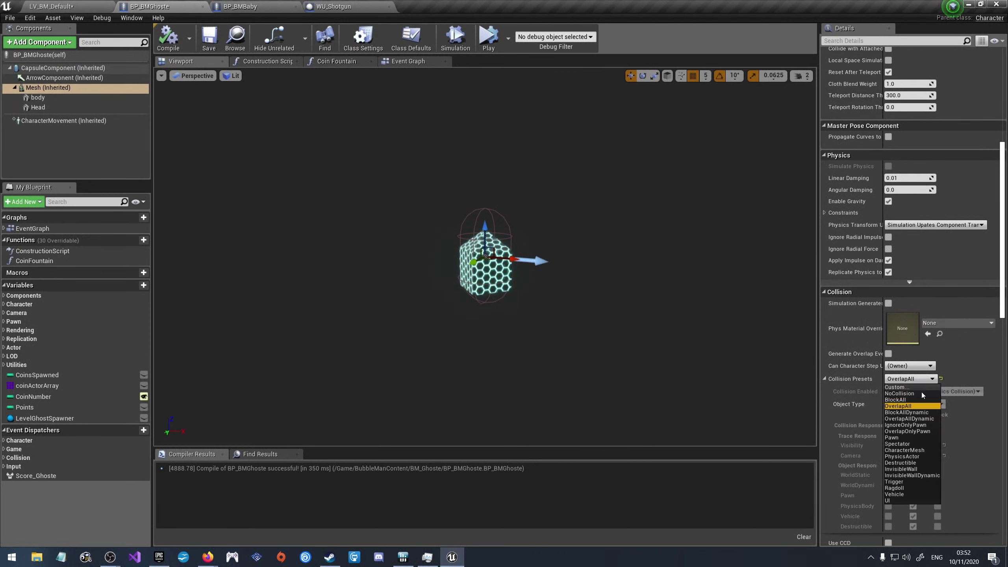
pyautogui.click(907, 393)
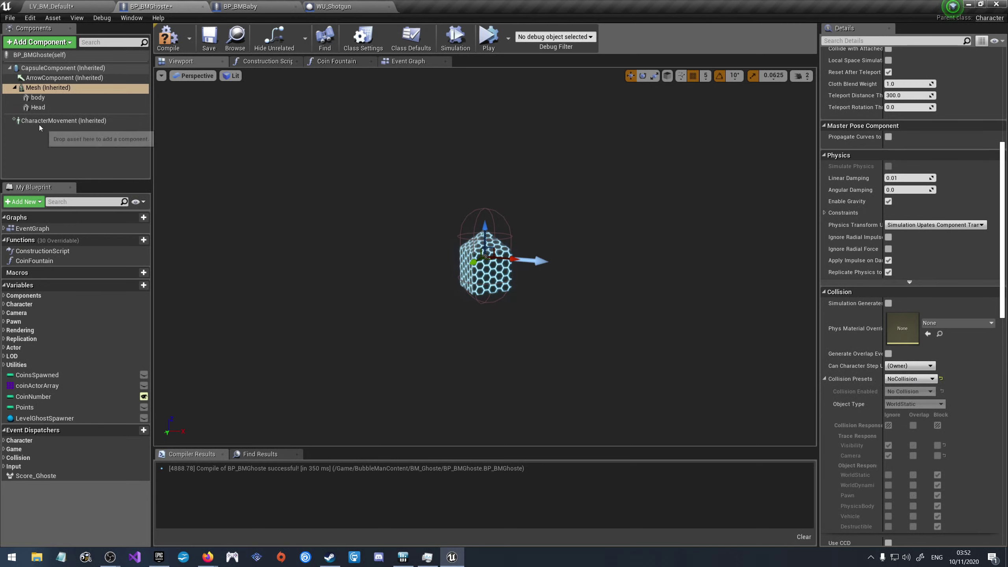
pyautogui.click(38, 97)
pyautogui.click(46, 107)
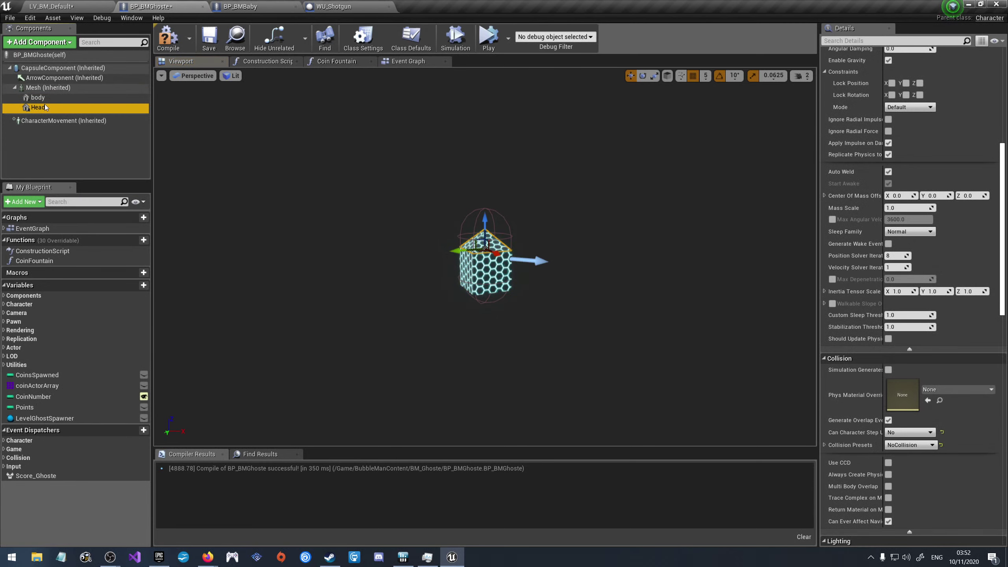
pyautogui.click(165, 46)
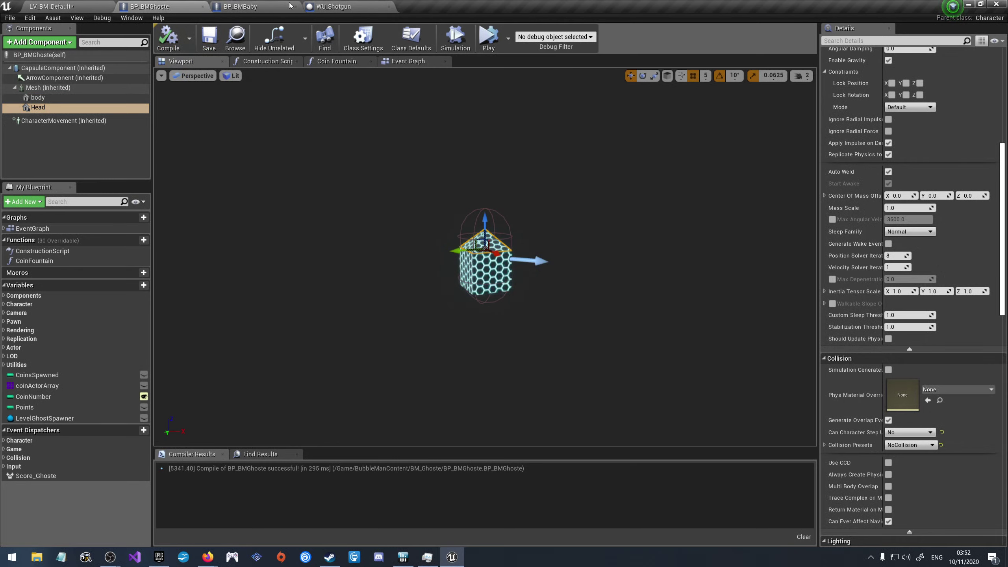
# Step: Make the ghost's CapsuleComponent block camera traces and go back to LV_BM_Default
pyautogui.click(63, 67)
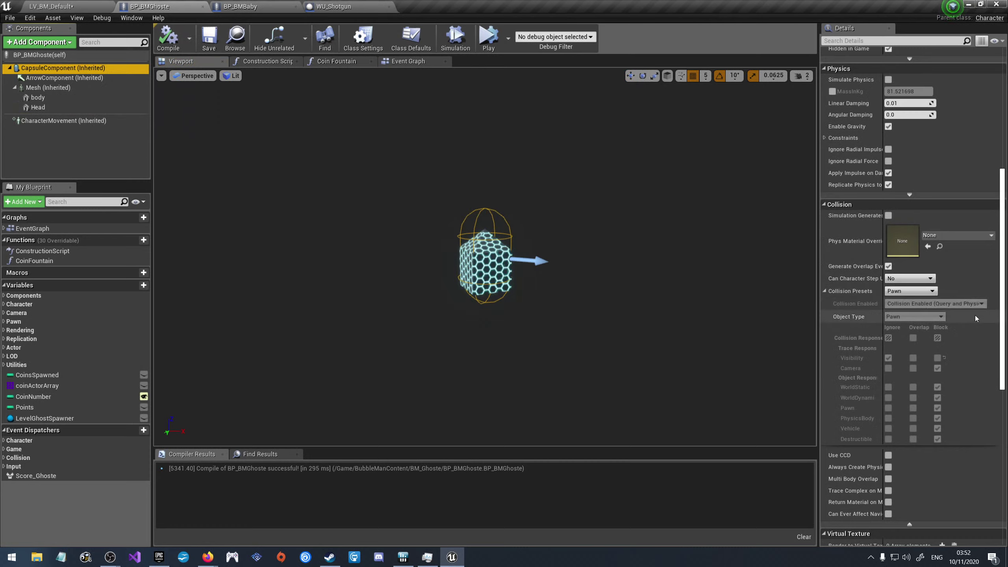
pyautogui.click(937, 368)
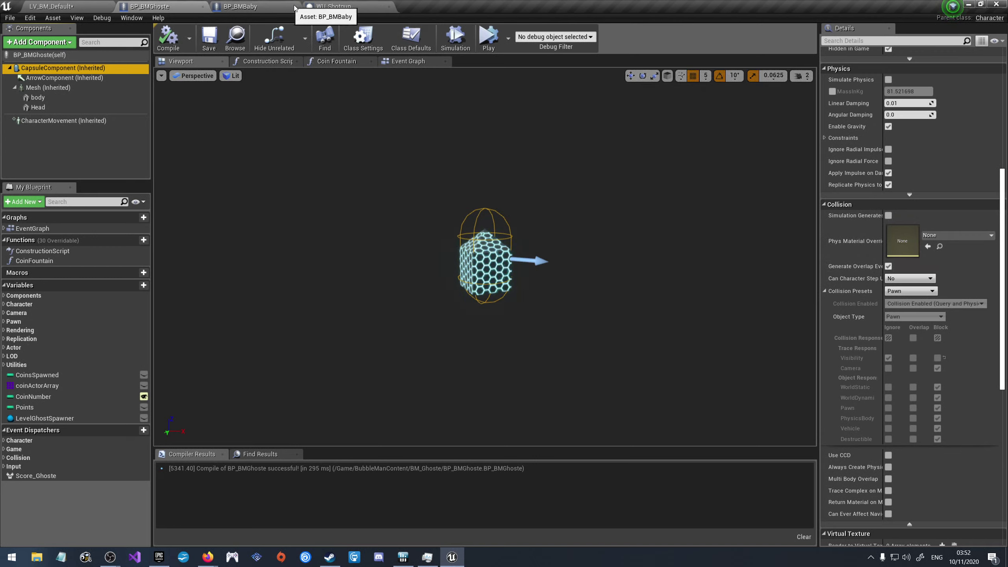
pyautogui.click(95, 4)
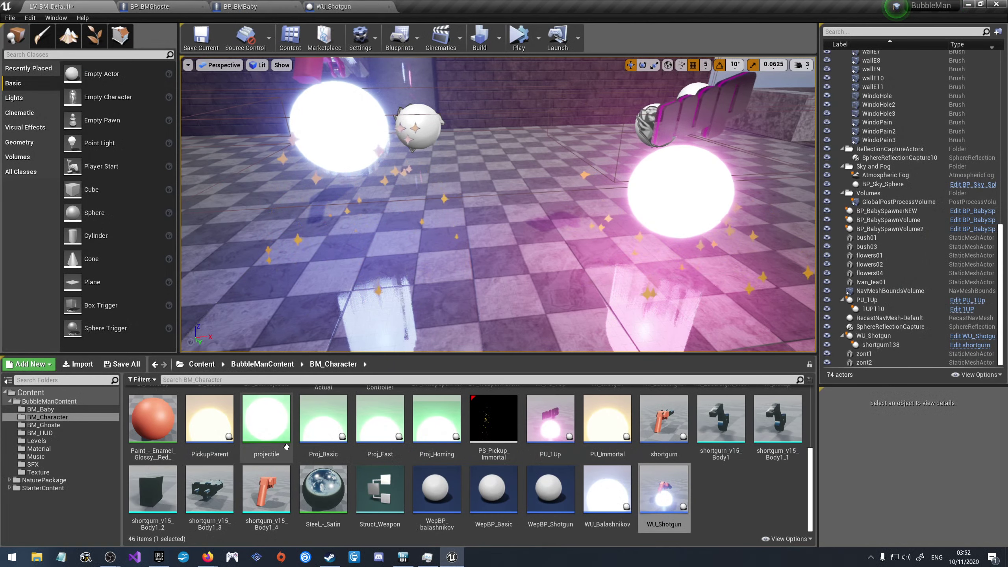
# Step: Open BP_BubbleManActual to review its Kill logic checking for the Ghoste tag, then return to BP_BMGhoste
pyautogui.scroll(-2, 317, 470)
pyautogui.scroll(2, 322, 457)
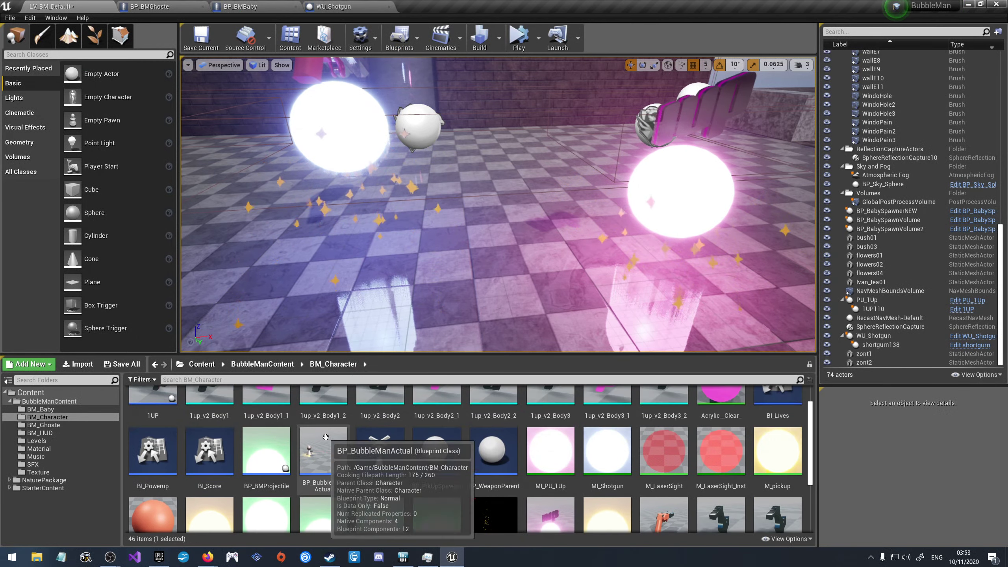
pyautogui.click(327, 441)
pyautogui.doubleClick(328, 442)
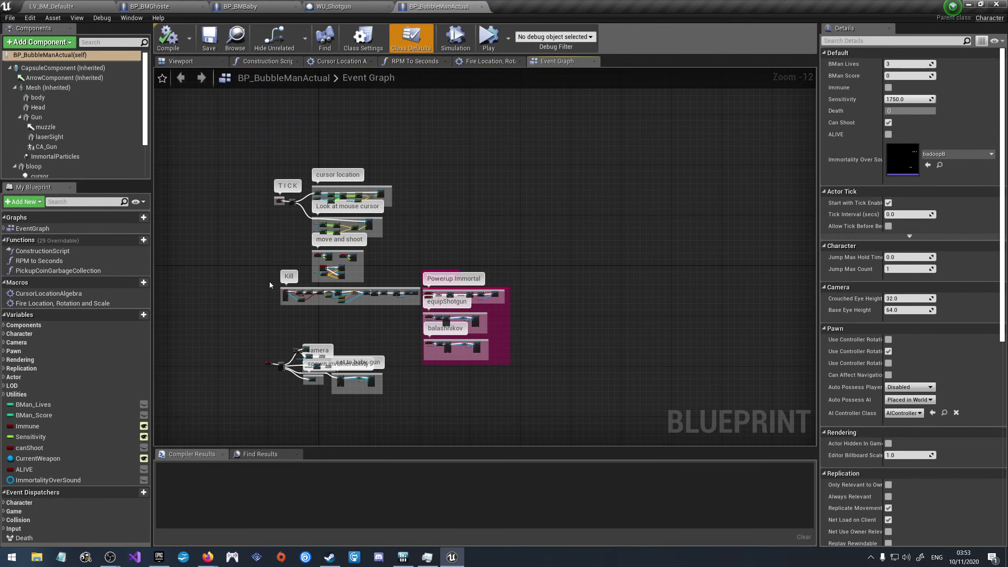
pyautogui.scroll(12, 270, 285)
pyautogui.click(64, 6)
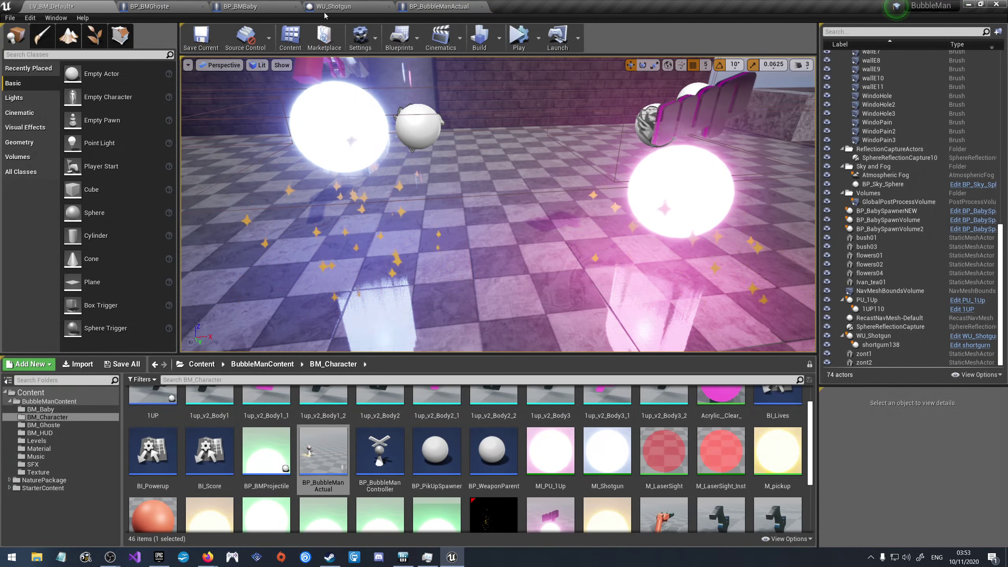
pyautogui.click(445, 6)
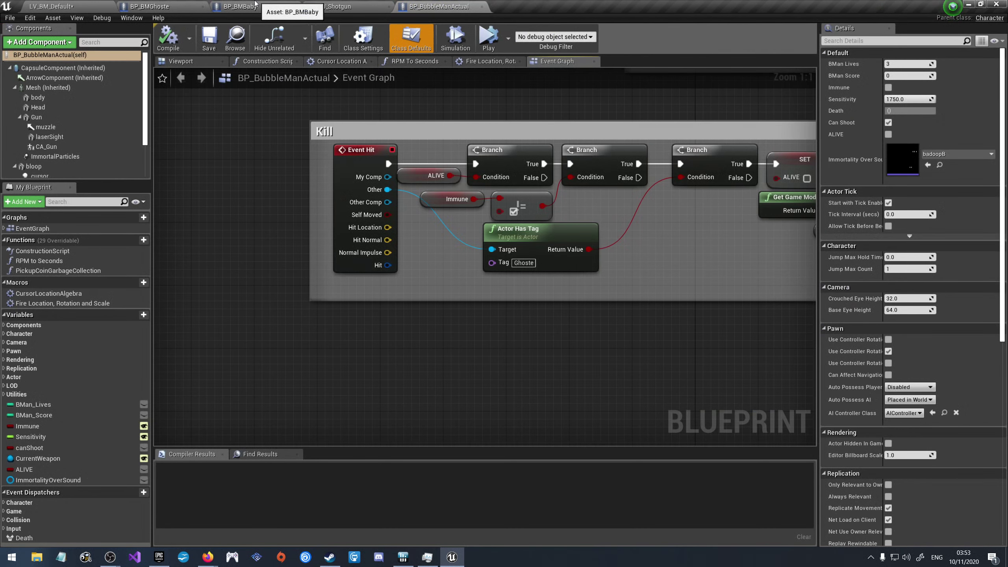
pyautogui.click(155, 6)
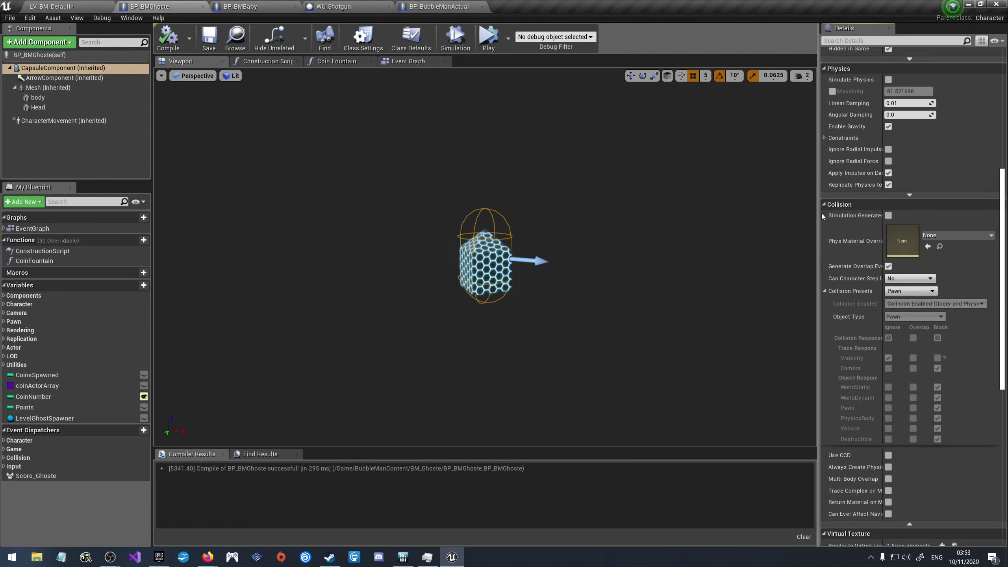
# Step: Make the ghost capsule generate hit events with Custom collision blocking Pawn, compile, and save LV_BM_Default
pyautogui.click(892, 216)
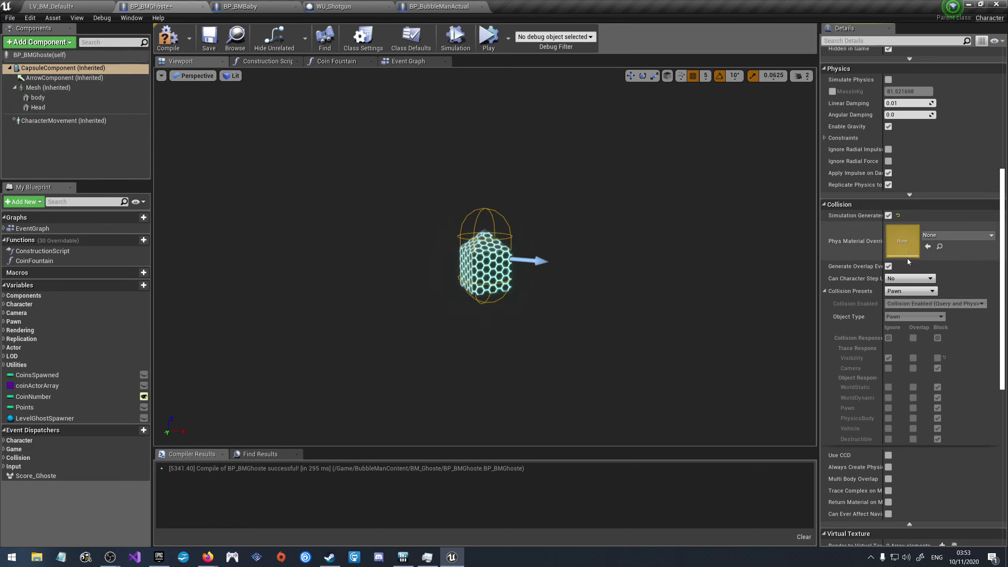
pyautogui.click(908, 293)
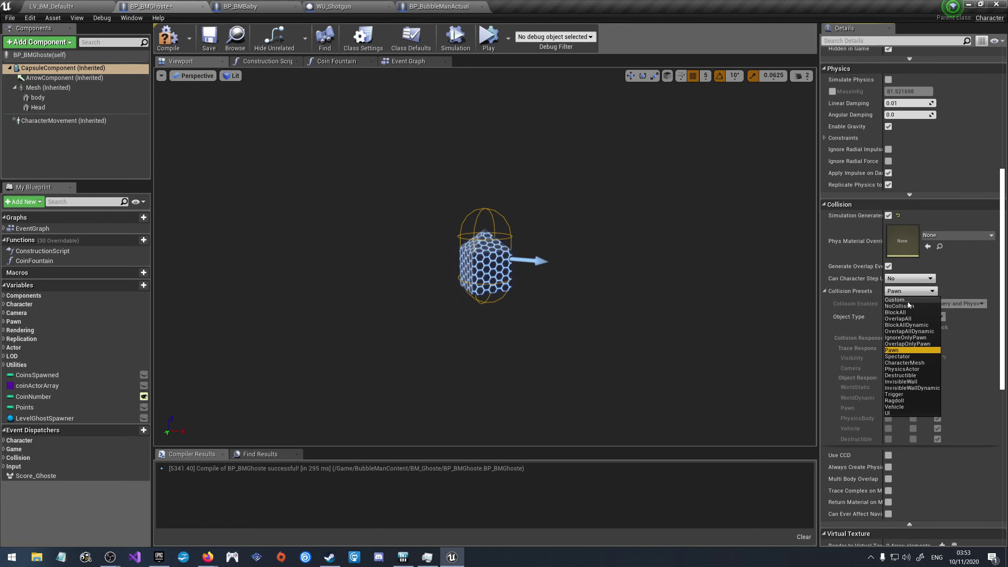
pyautogui.click(907, 301)
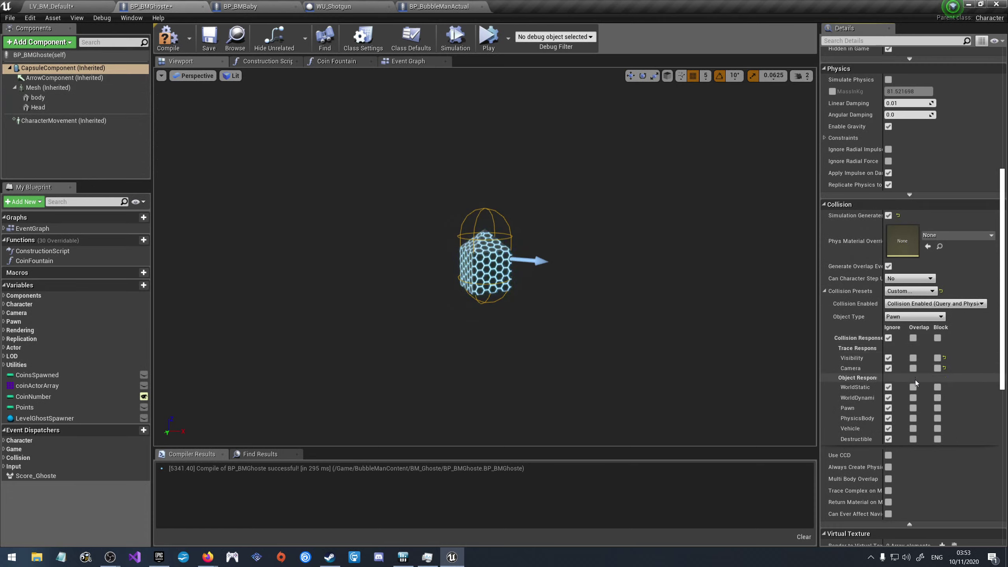
pyautogui.click(937, 409)
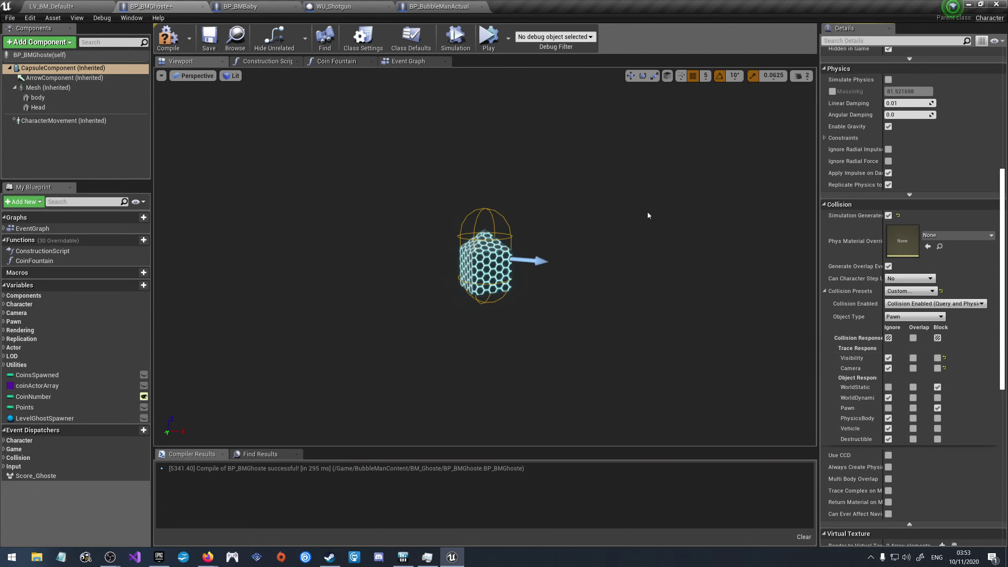
pyautogui.click(168, 43)
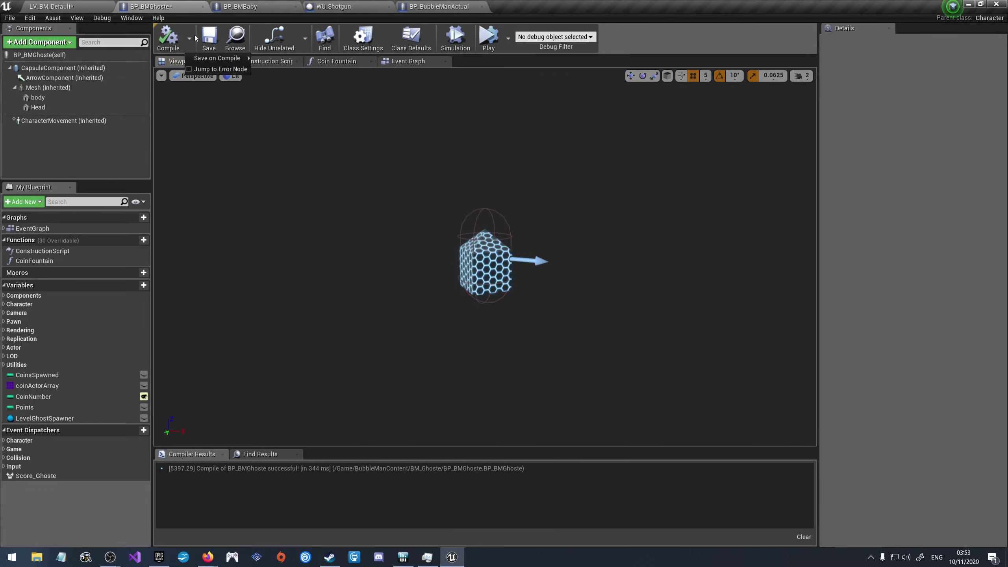
pyautogui.click(99, 6)
pyautogui.click(201, 37)
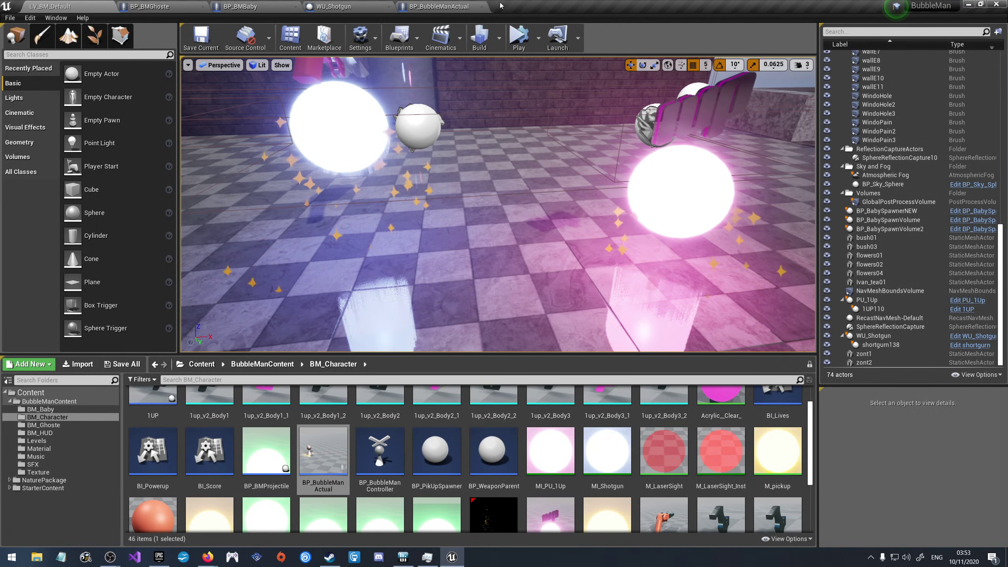
# Step: Run and stop a play-test of LV_BM_Default, bringing up the Play in Editor error log
pyautogui.click(517, 37)
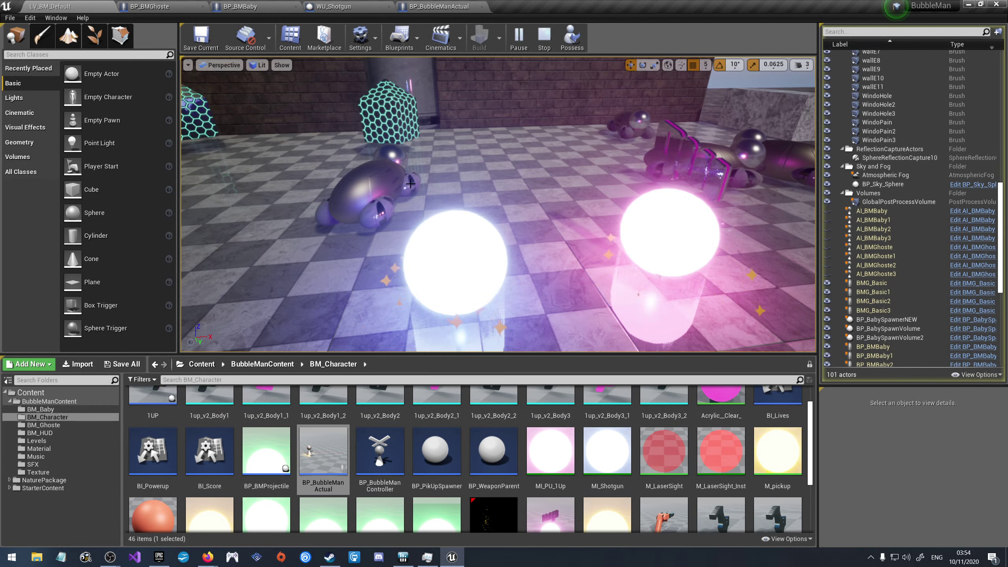
pyautogui.click(536, 39)
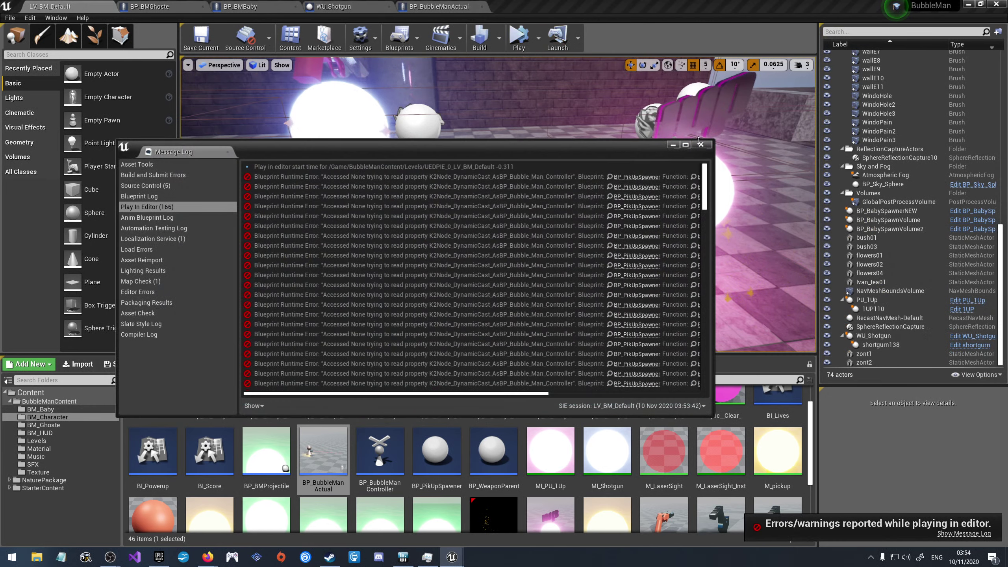
# Step: Play-test again while inspecting the WU_Shotgun and PU_1Up pickups, then stop and switch to BP_BMBaby
pyautogui.click(701, 144)
pyautogui.click(519, 37)
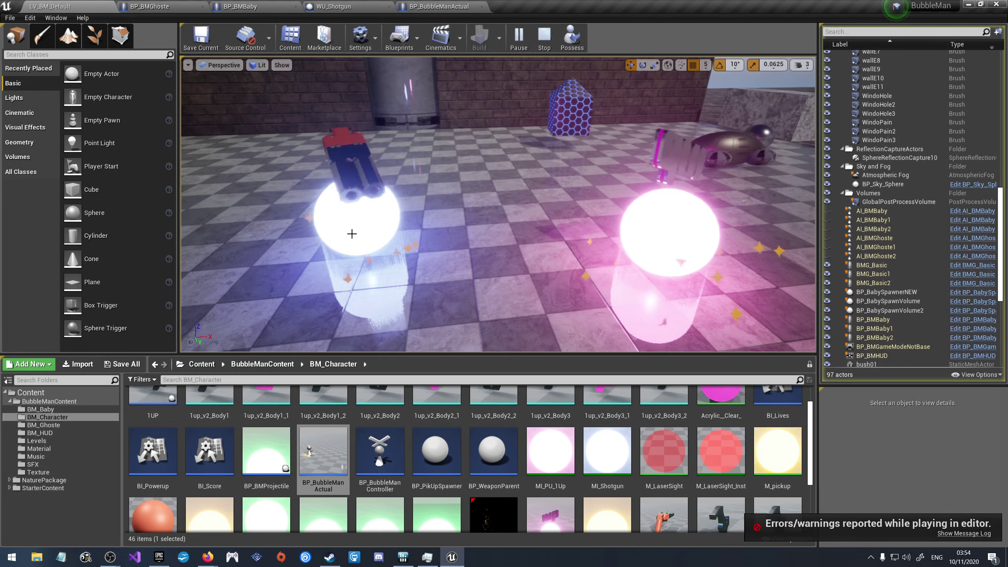
pyautogui.click(352, 235)
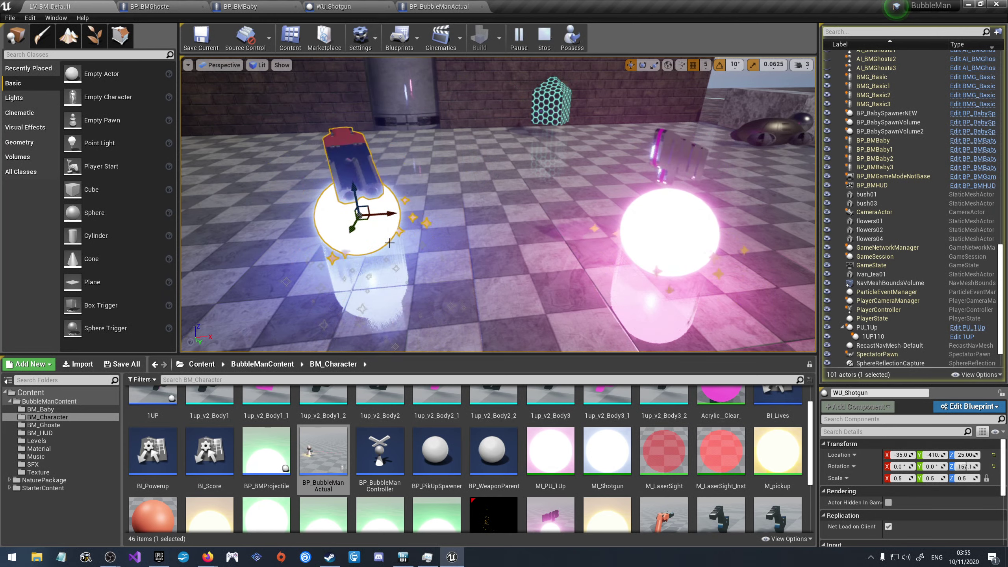
pyautogui.click(696, 238)
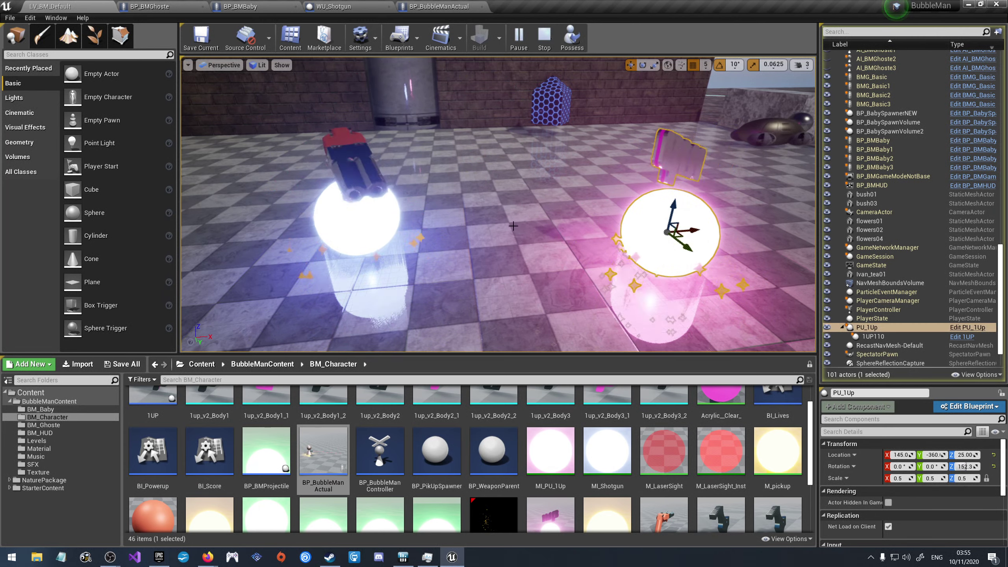
pyautogui.click(394, 205)
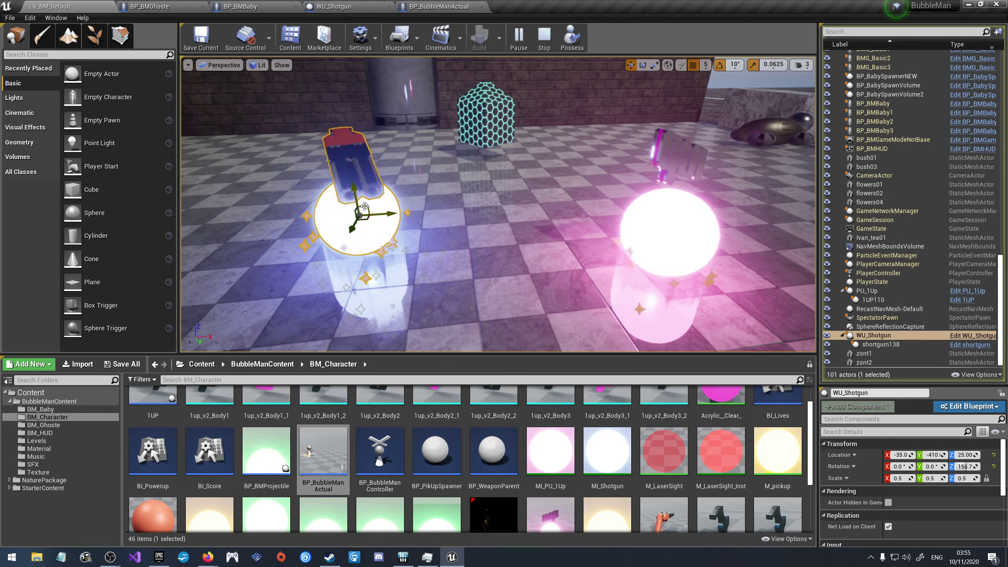
pyautogui.click(554, 34)
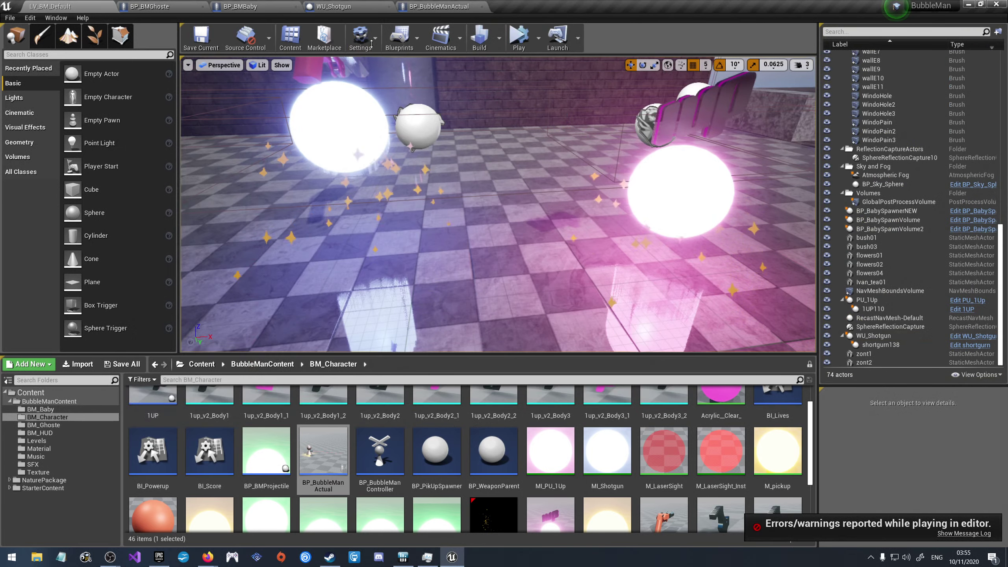
pyautogui.click(234, 4)
# Step: Set BP_BMBaby's CapsuleComponent to ignore PhysicsBody, compile and save, and return to LV_BM_Default
pyautogui.click(82, 69)
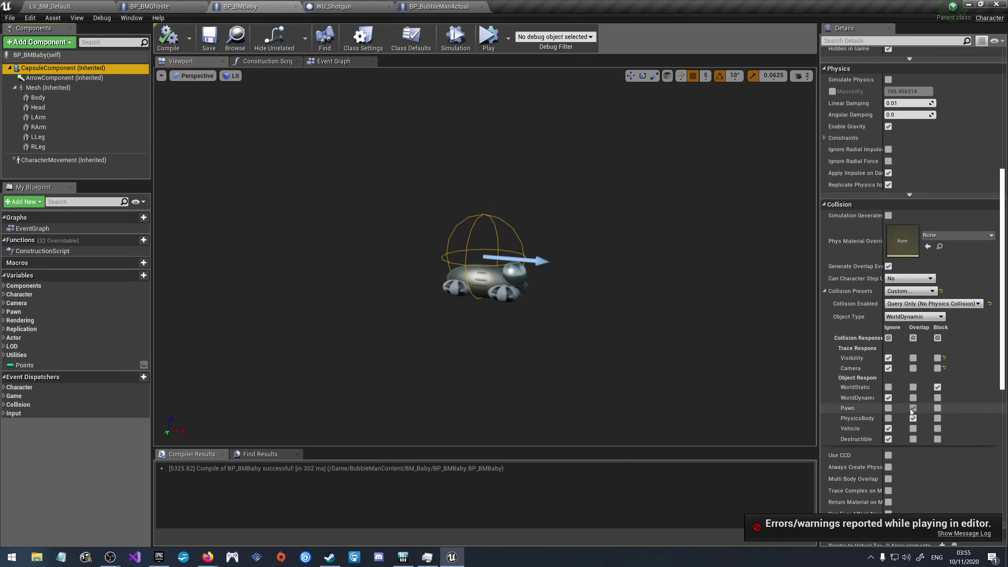
pyautogui.click(888, 418)
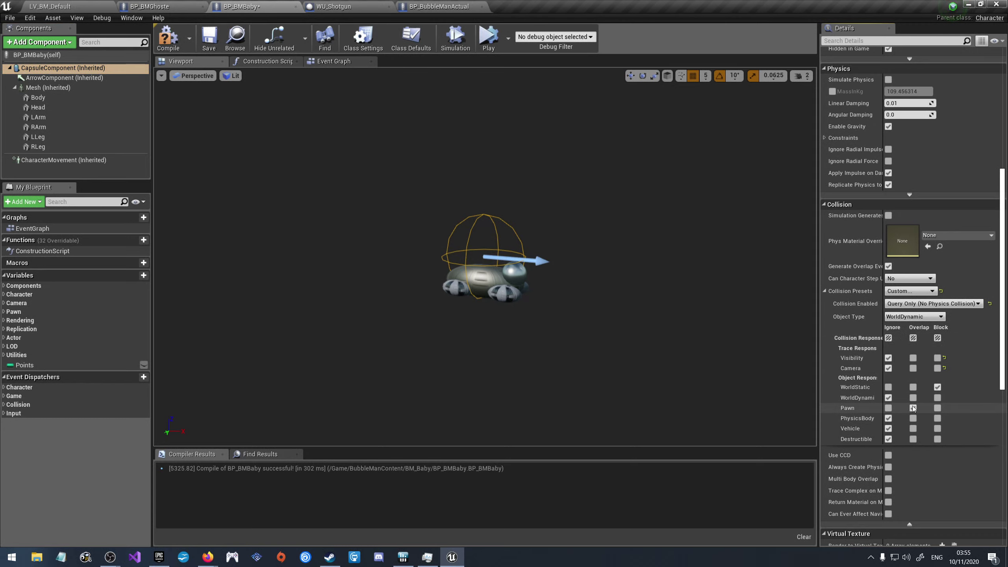
pyautogui.click(168, 37)
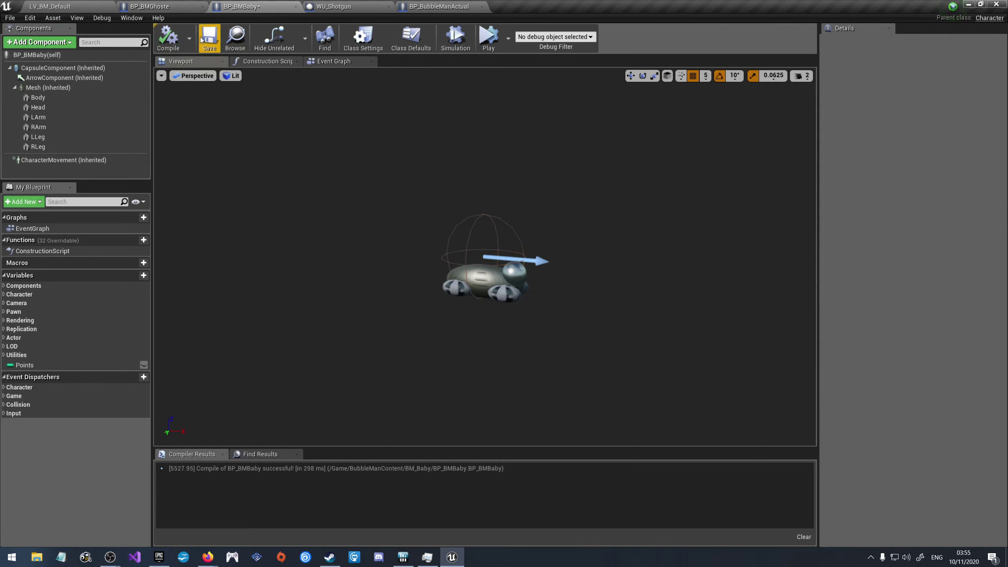
pyautogui.click(209, 38)
pyautogui.click(50, 7)
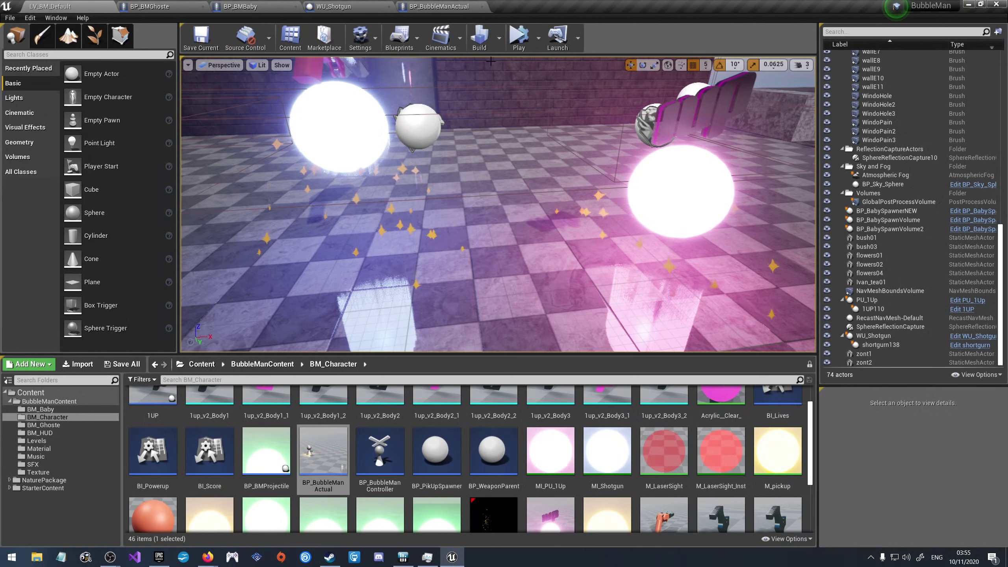
# Step: Play-test and stop the level, then Launch the game, prompting to save BMG_Basic
pyautogui.click(520, 40)
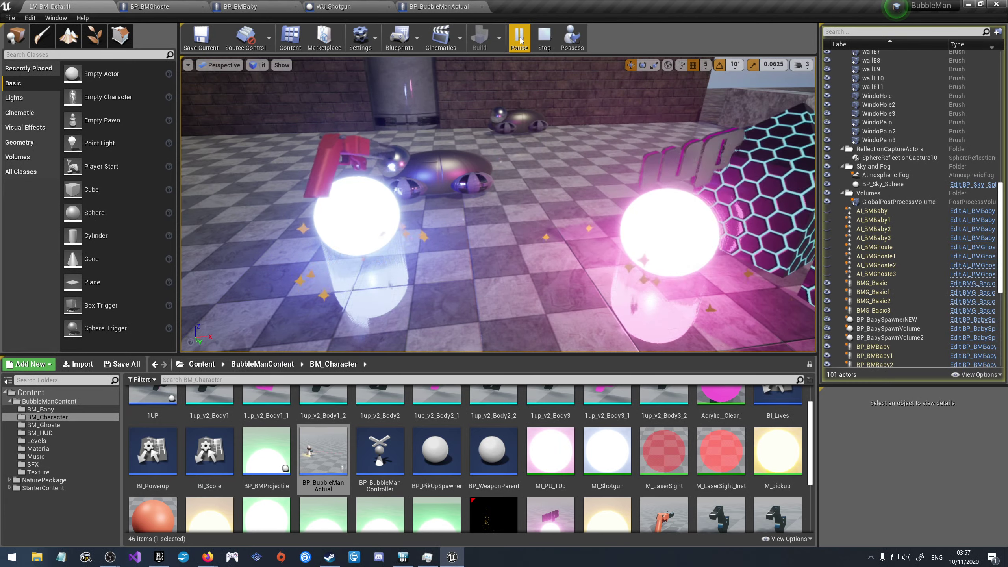
pyautogui.click(544, 41)
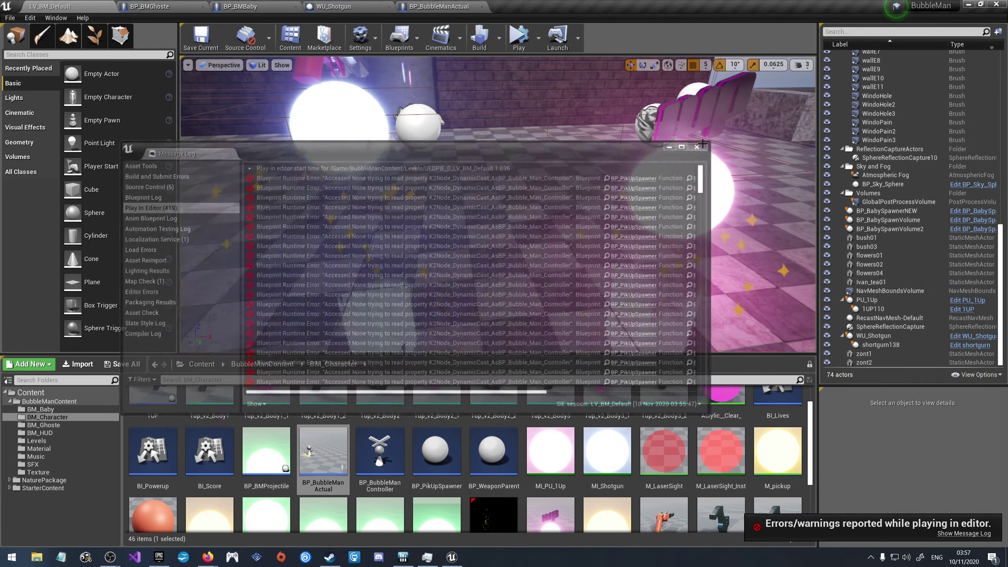
pyautogui.click(548, 38)
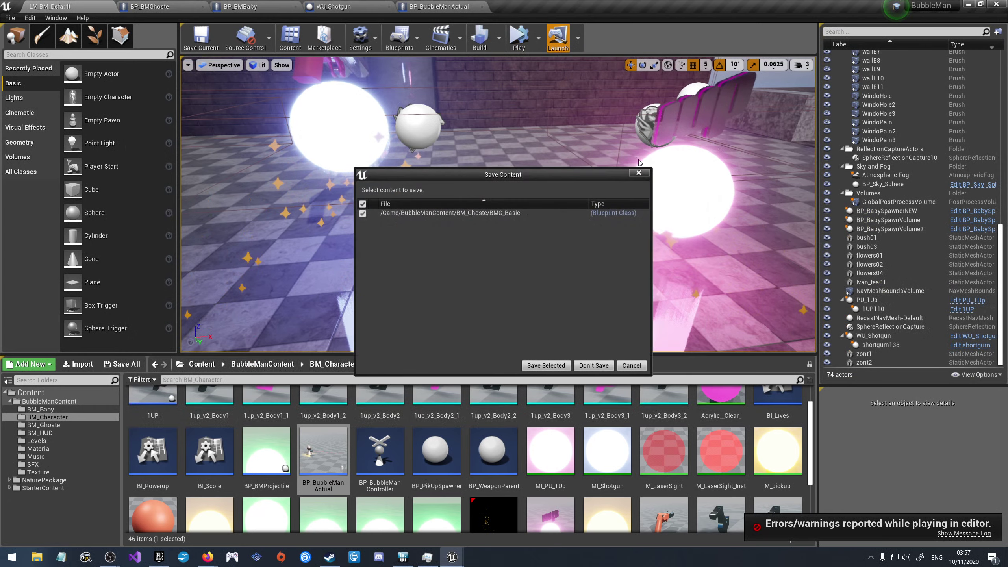
# Step: Dismiss the save prompt and error log, play in the Selected Viewport reaching score 1250, then stop
pyautogui.click(639, 173)
pyautogui.click(702, 146)
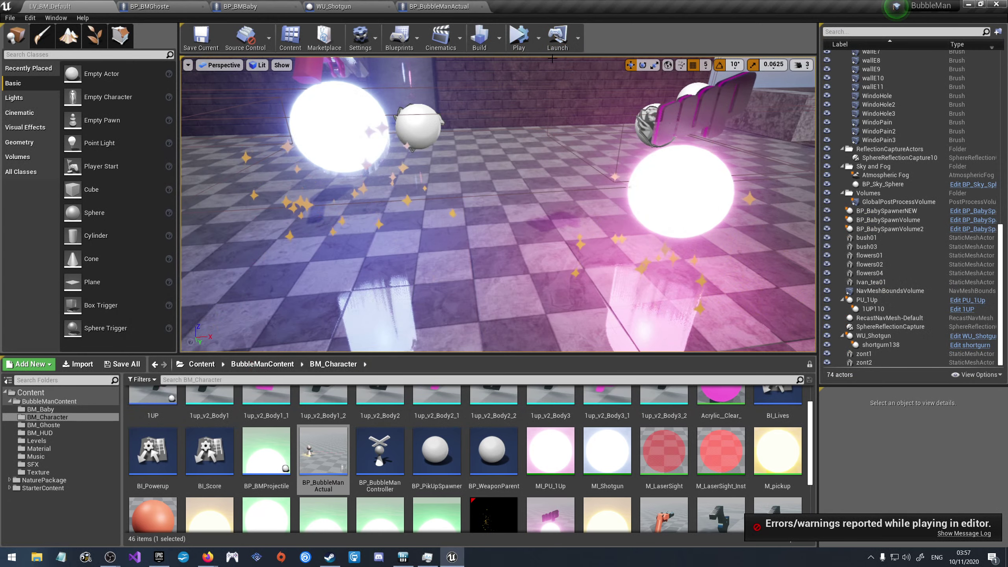
pyautogui.click(540, 39)
pyautogui.click(560, 66)
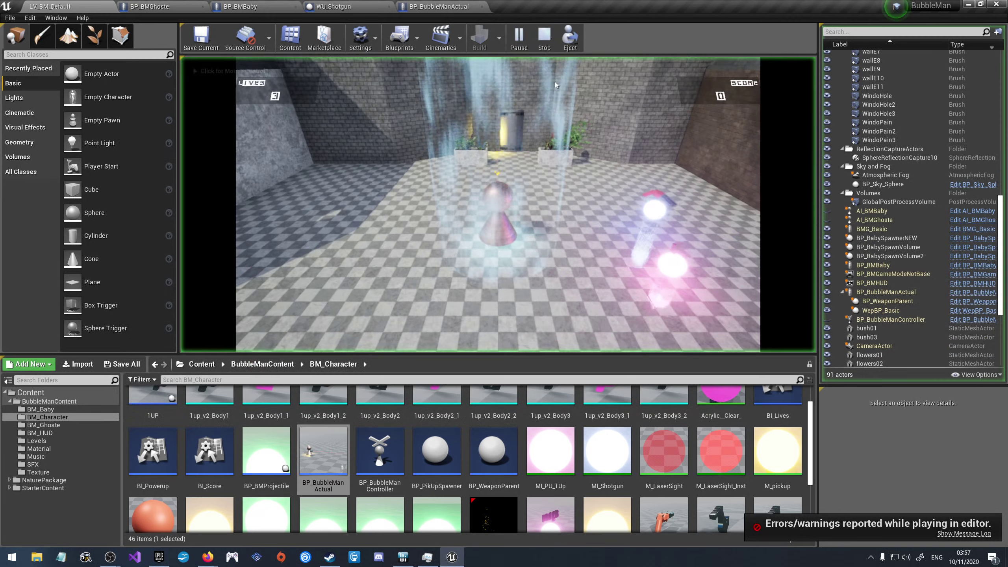
pyautogui.click(541, 114)
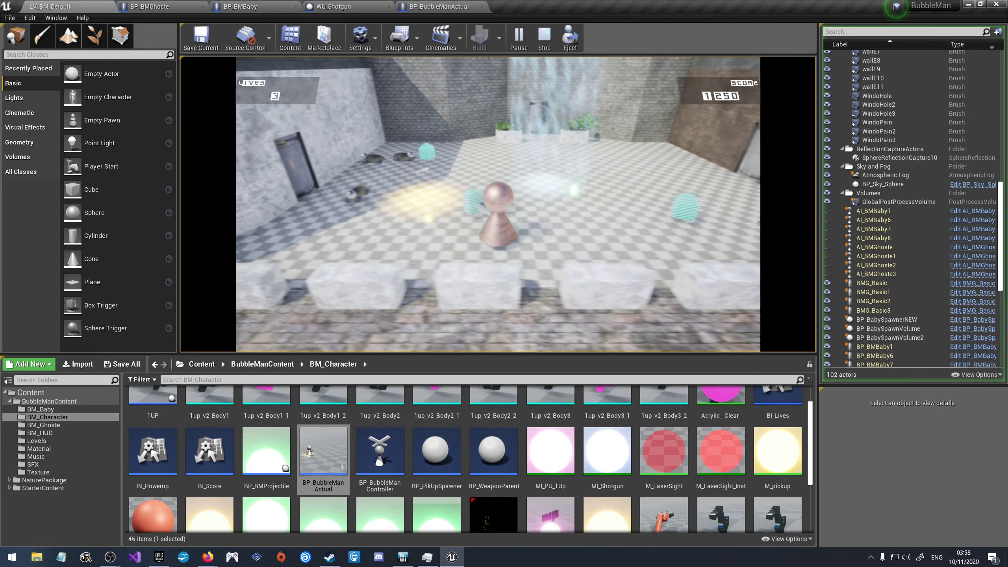
pyautogui.press('Escape')
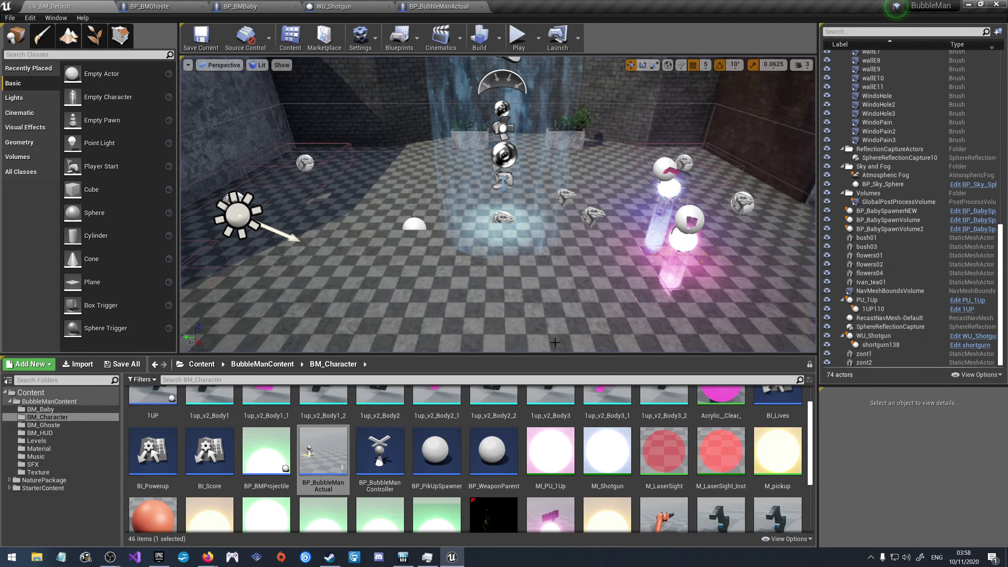
pyautogui.scroll(2, 321, 406)
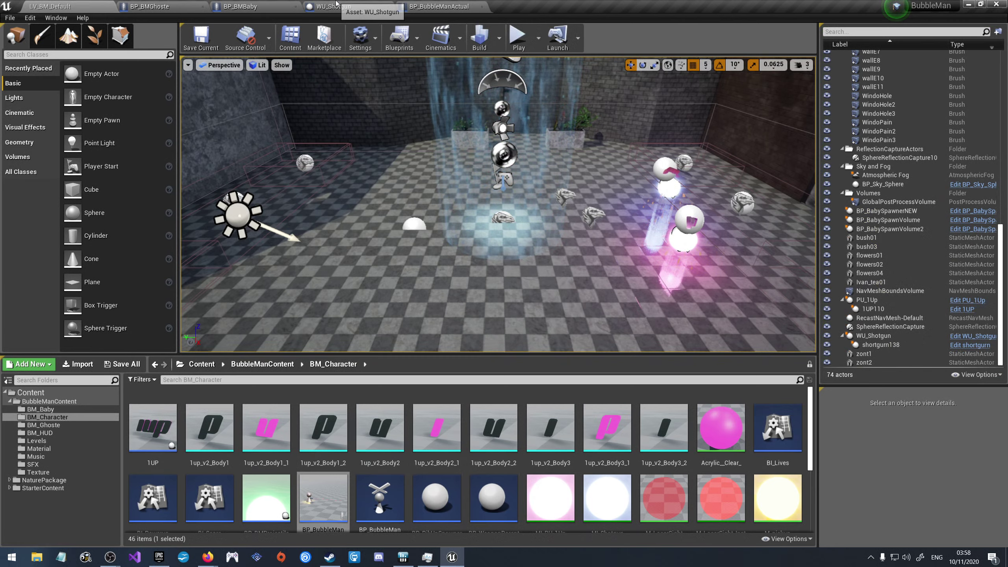
pyautogui.click(166, 6)
pyautogui.click(279, 61)
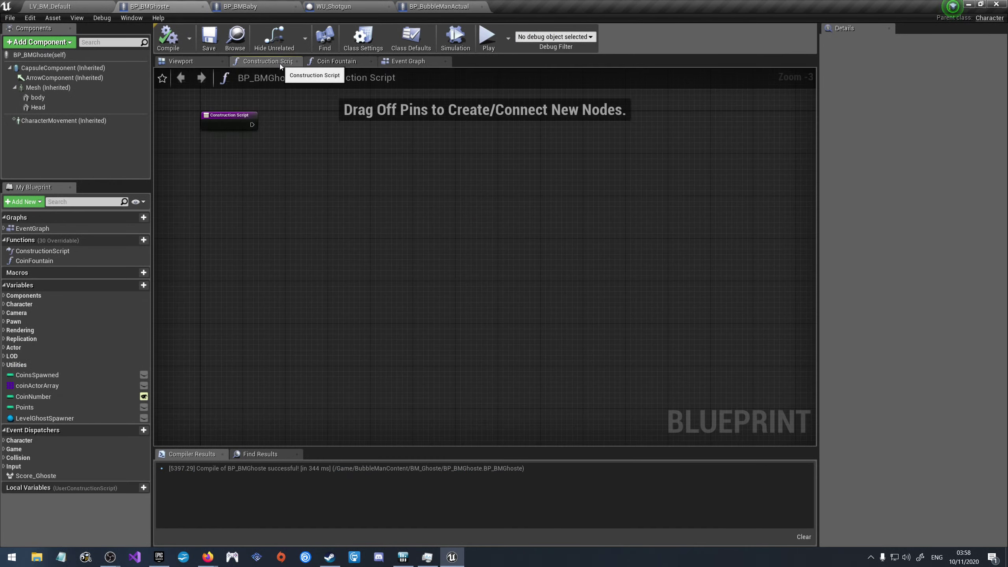
pyautogui.click(336, 61)
pyautogui.click(398, 63)
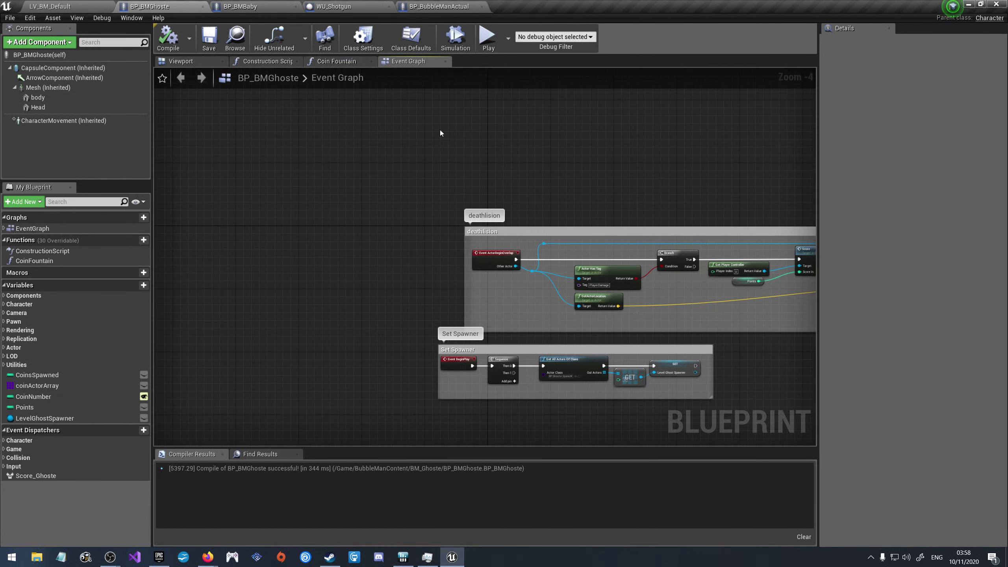
pyautogui.scroll(-2, 322, 273)
pyautogui.scroll(3, 345, 263)
pyautogui.scroll(4, 298, 259)
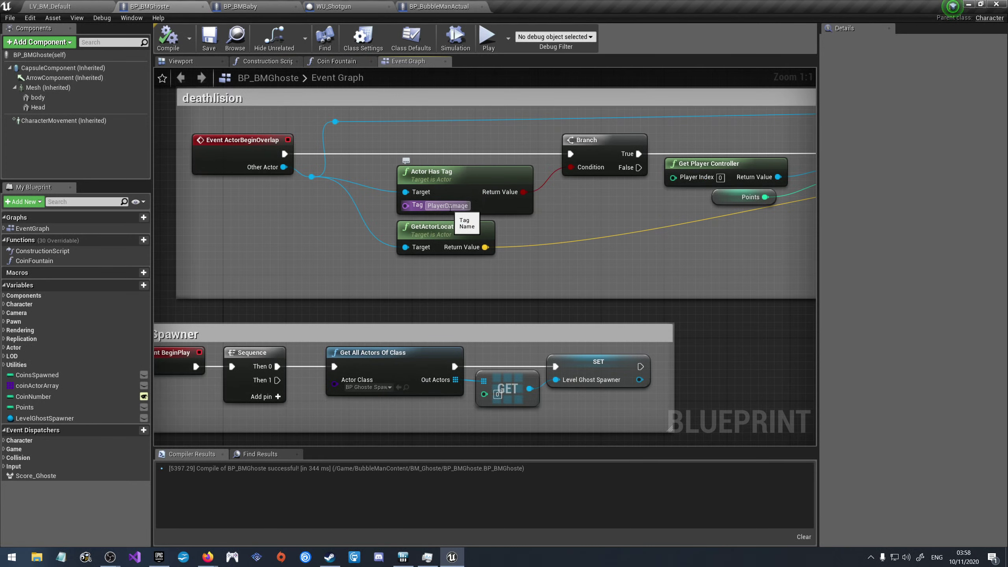
pyautogui.moveTo(450, 206); pyautogui.dragTo(418, 198, button='right')
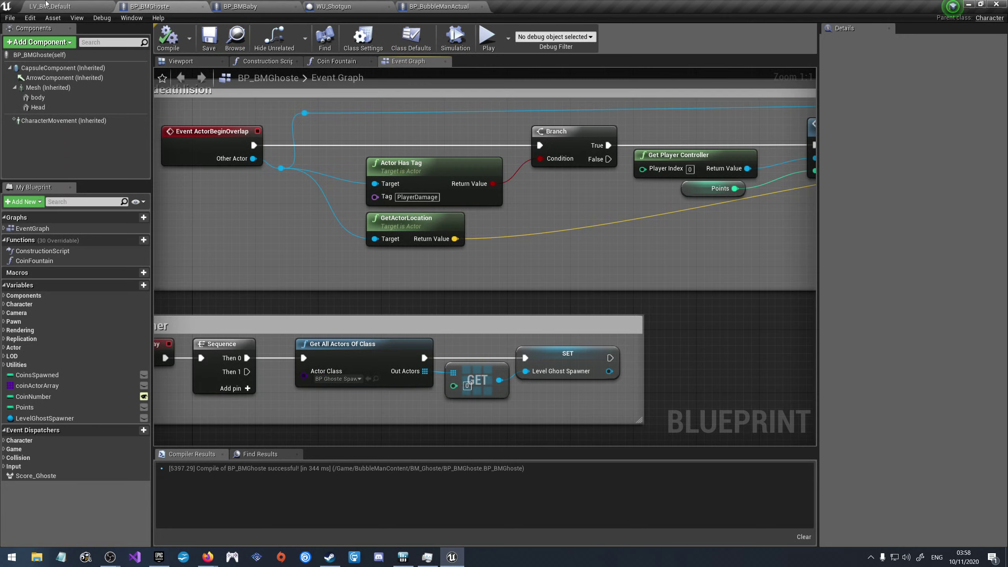
pyautogui.click(66, 4)
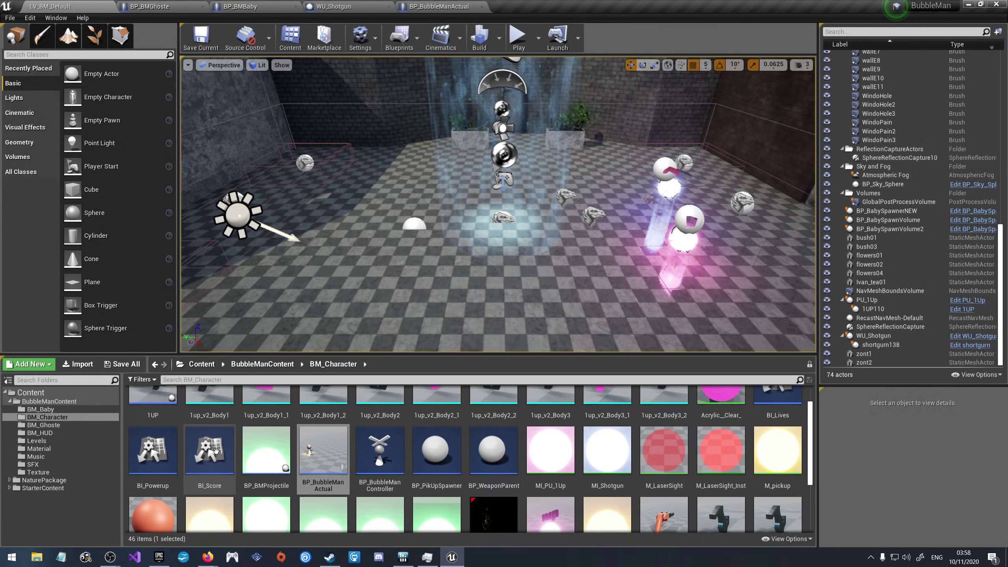
# Step: Open BP_BMProjectile and inspect its Collison sphere's custom WorldDynamic collision responses
pyautogui.scroll(-2, 263, 445)
pyautogui.doubleClick(263, 445)
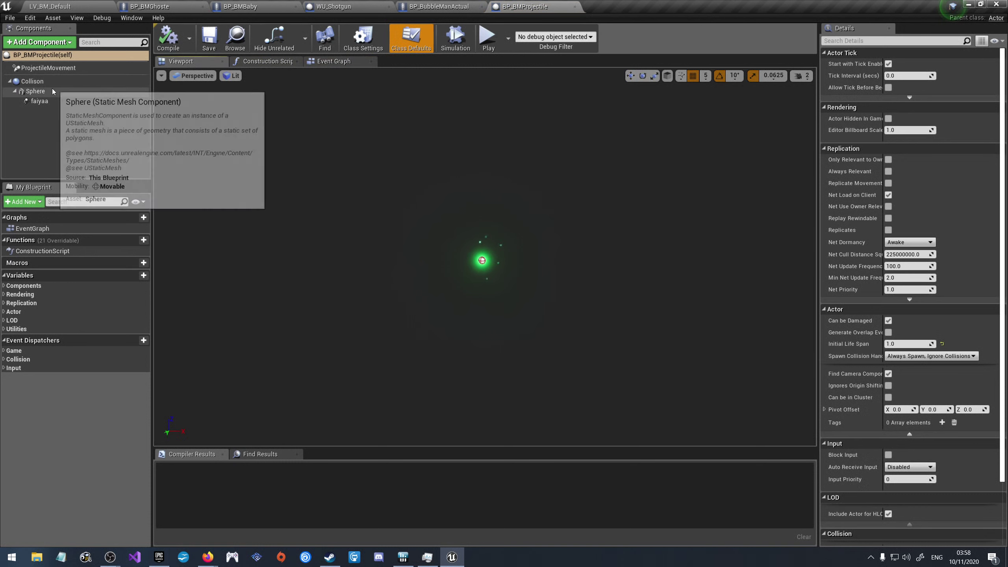
pyautogui.click(33, 81)
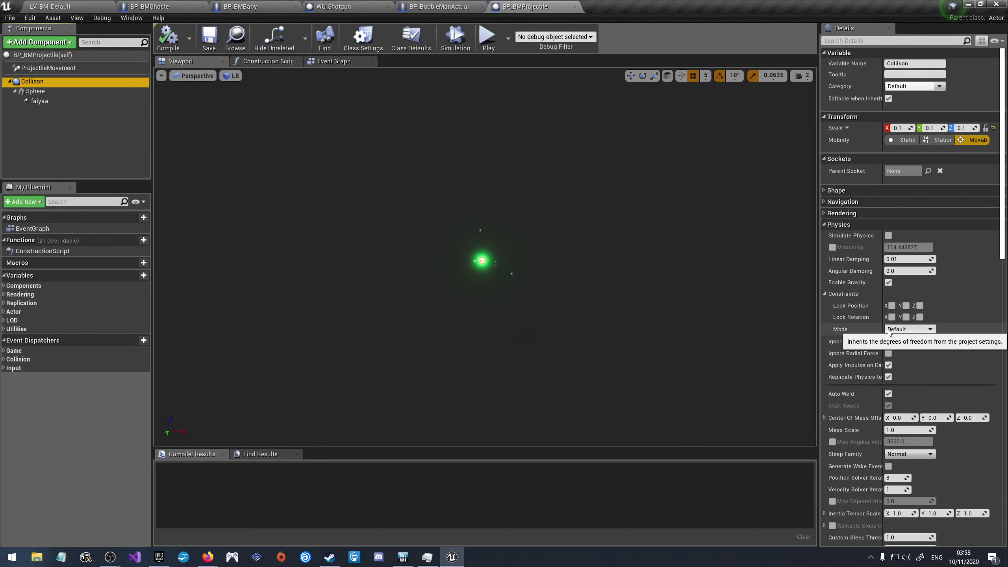
pyautogui.scroll(-3, 862, 319)
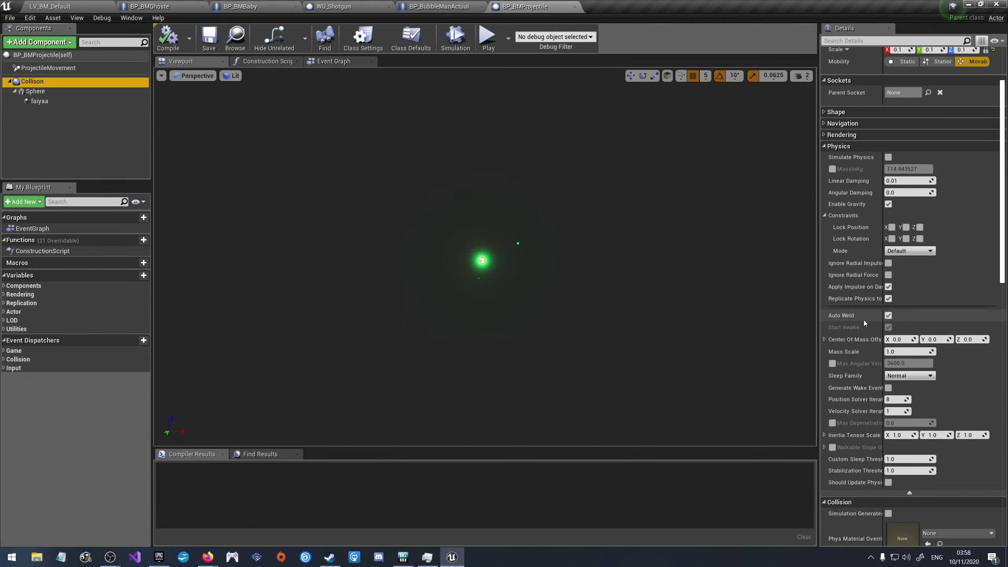
pyautogui.scroll(-3, 860, 328)
pyautogui.scroll(-4, 846, 360)
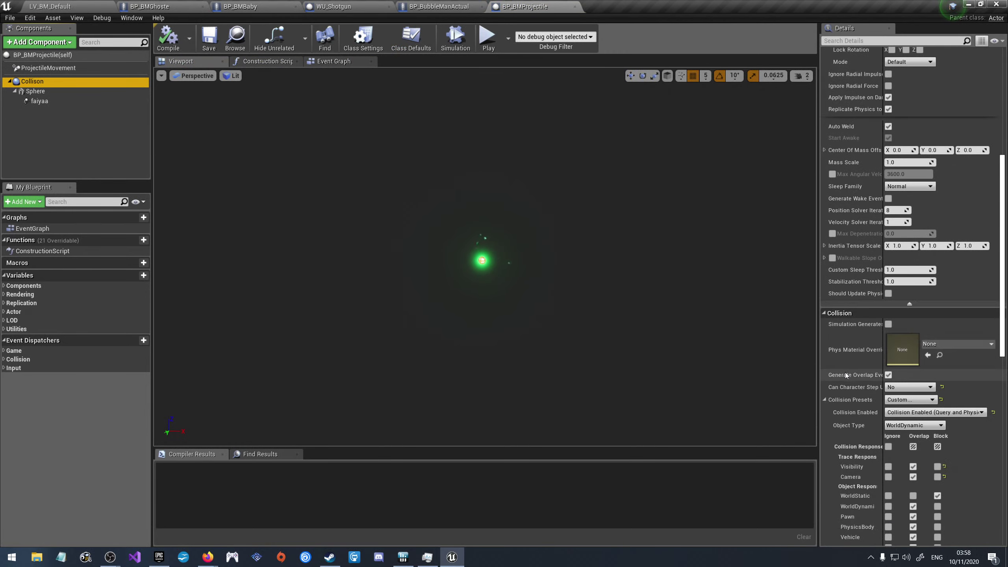
pyautogui.click(824, 399)
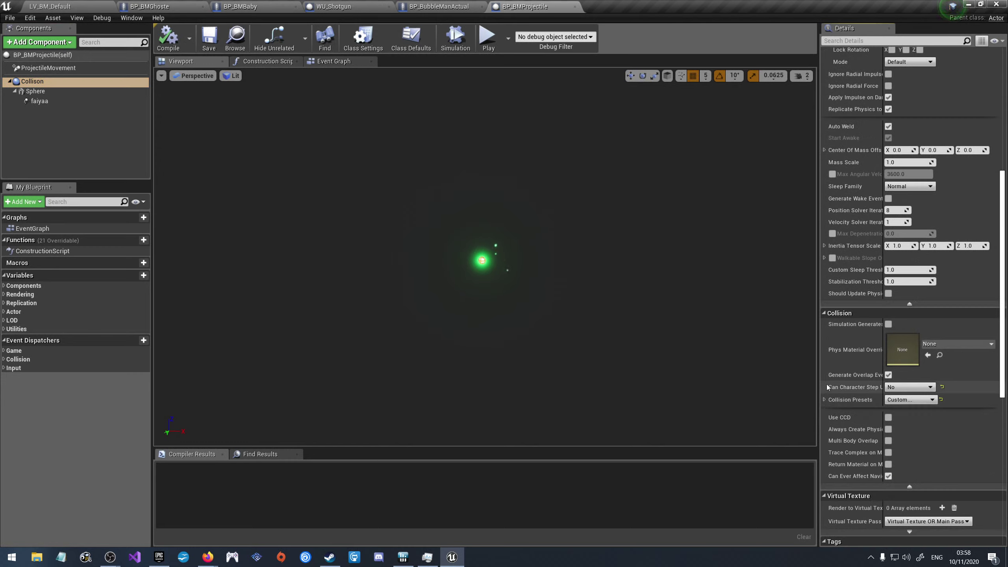
pyautogui.click(825, 399)
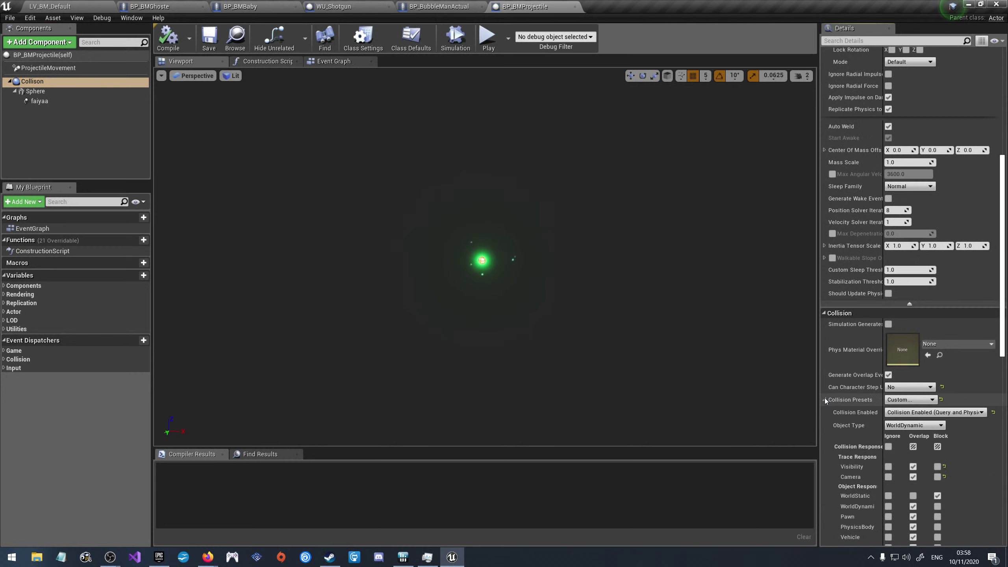
pyautogui.scroll(-3, 969, 442)
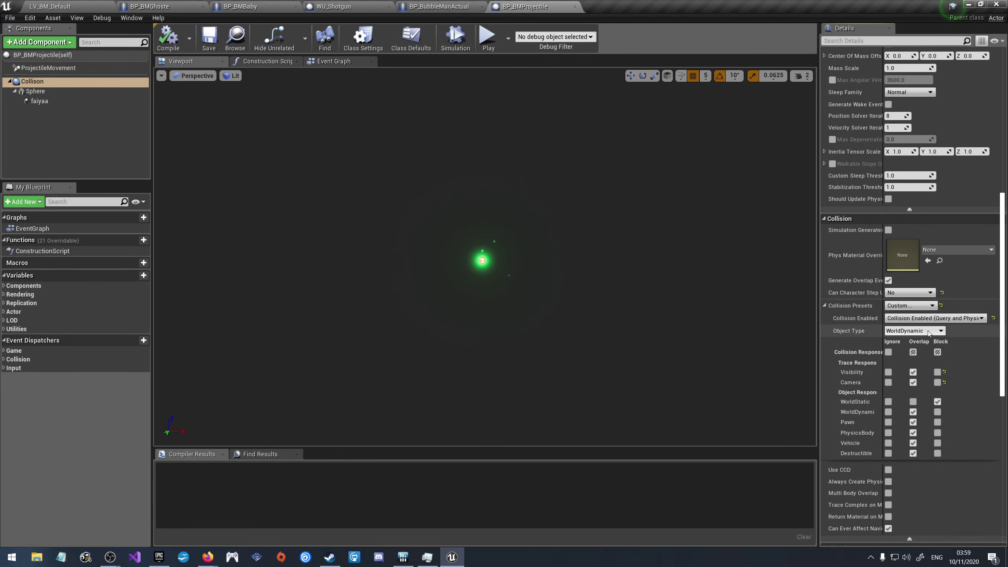
# Step: Set the ghost capsule to overlap WorldDynamic, compile and save BP_BMGhoste, then start a new play-test
pyautogui.click(174, 6)
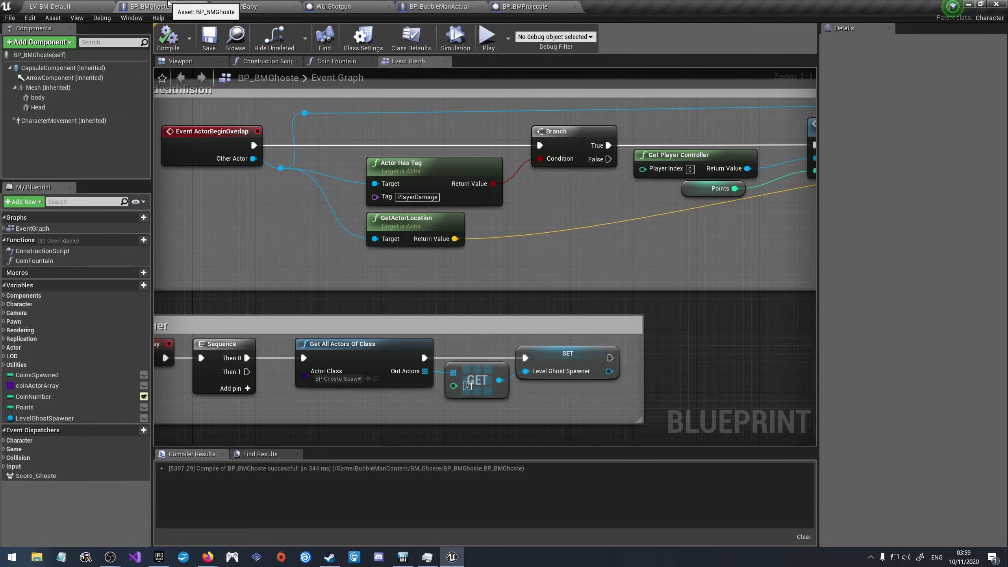
pyautogui.click(249, 12)
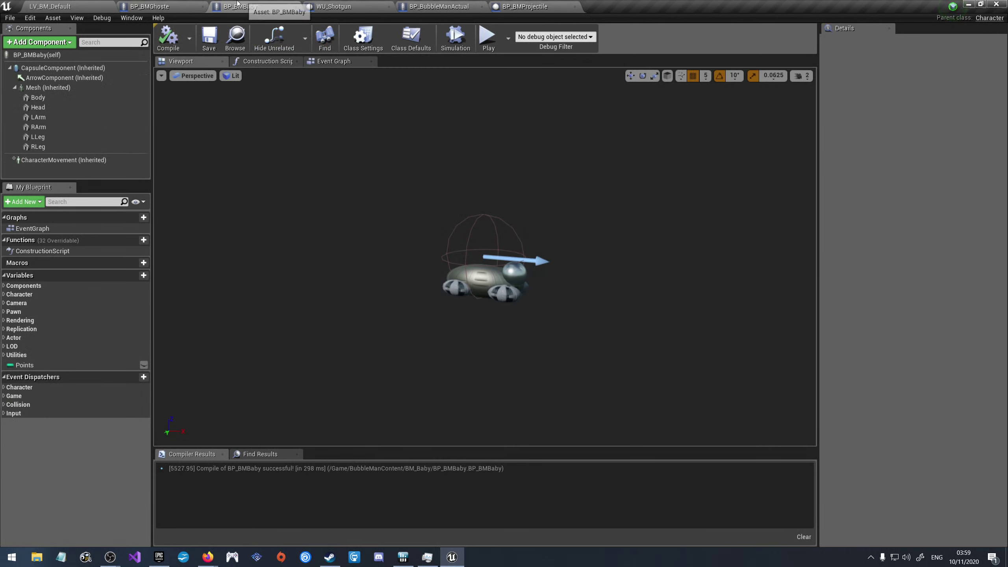
pyautogui.click(171, 6)
pyautogui.click(180, 61)
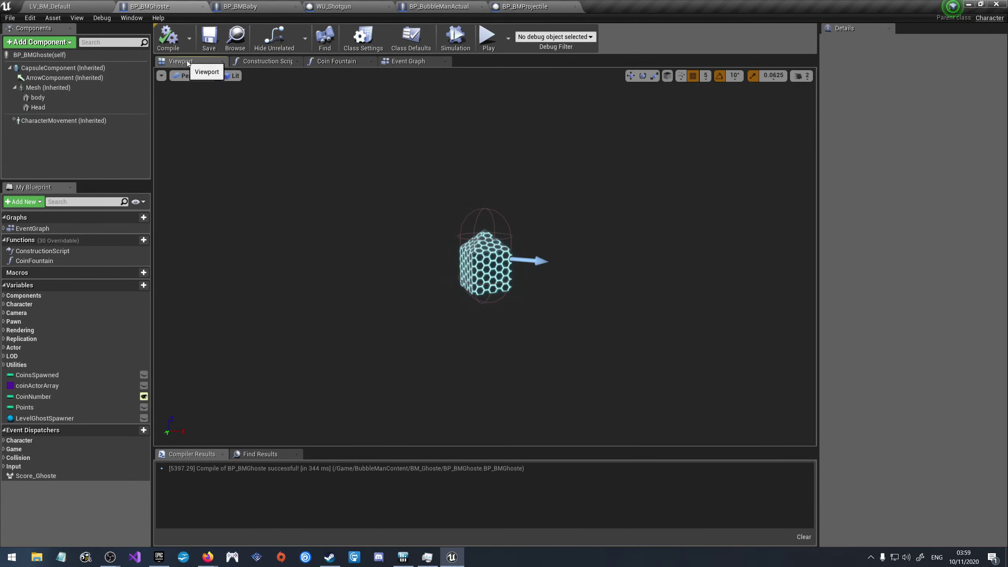
pyautogui.click(62, 67)
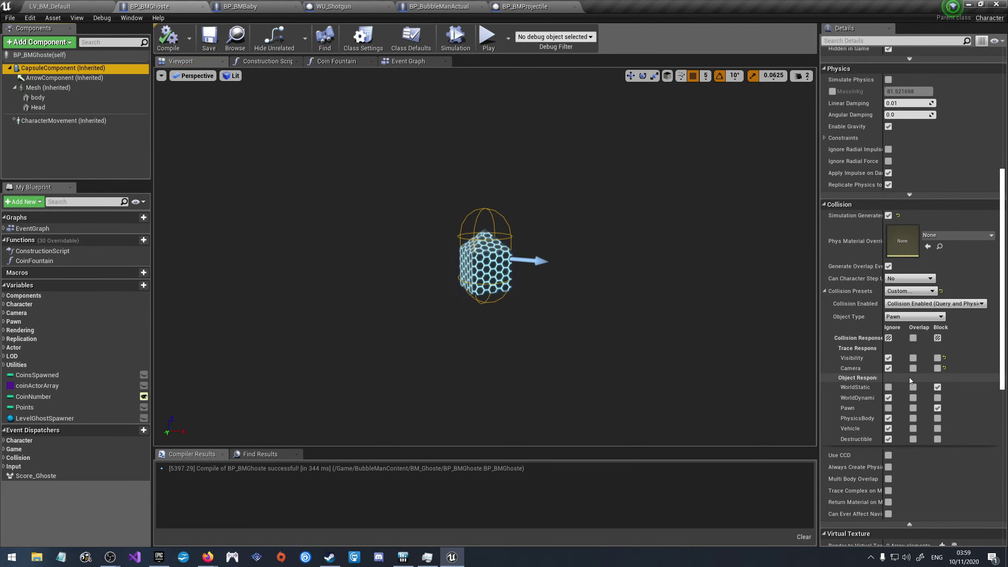
pyautogui.click(912, 397)
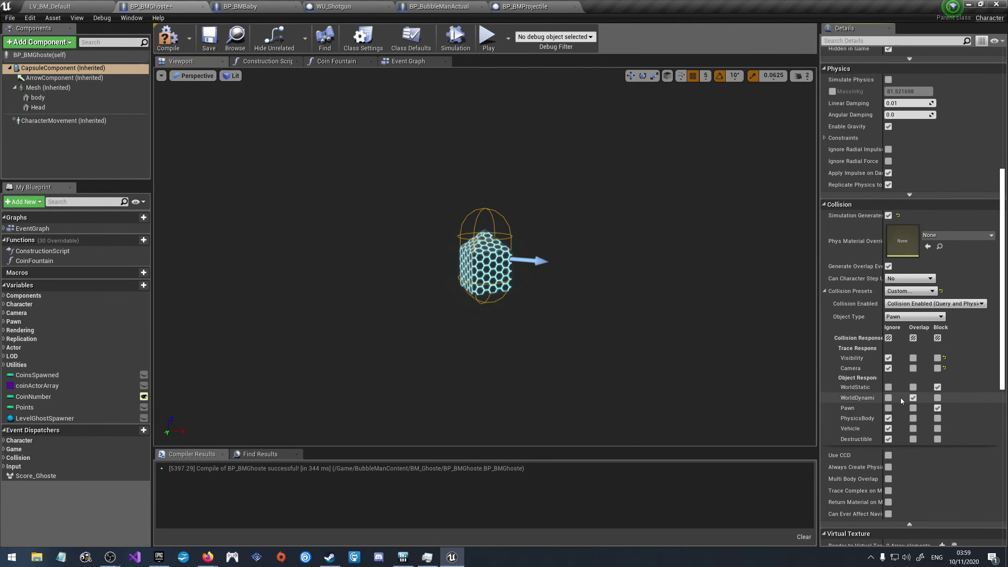
pyautogui.click(208, 38)
pyautogui.click(50, 7)
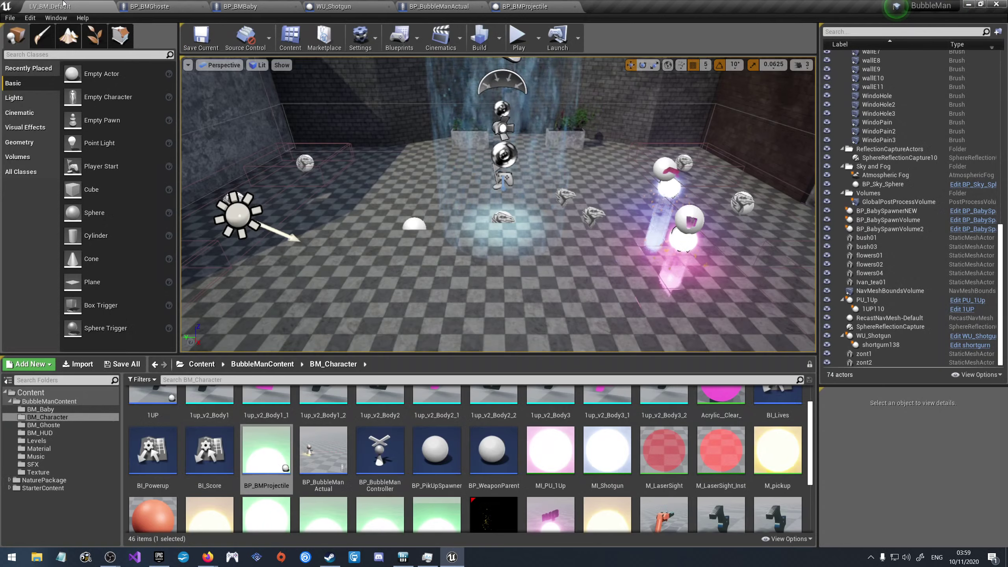
pyautogui.click(530, 59)
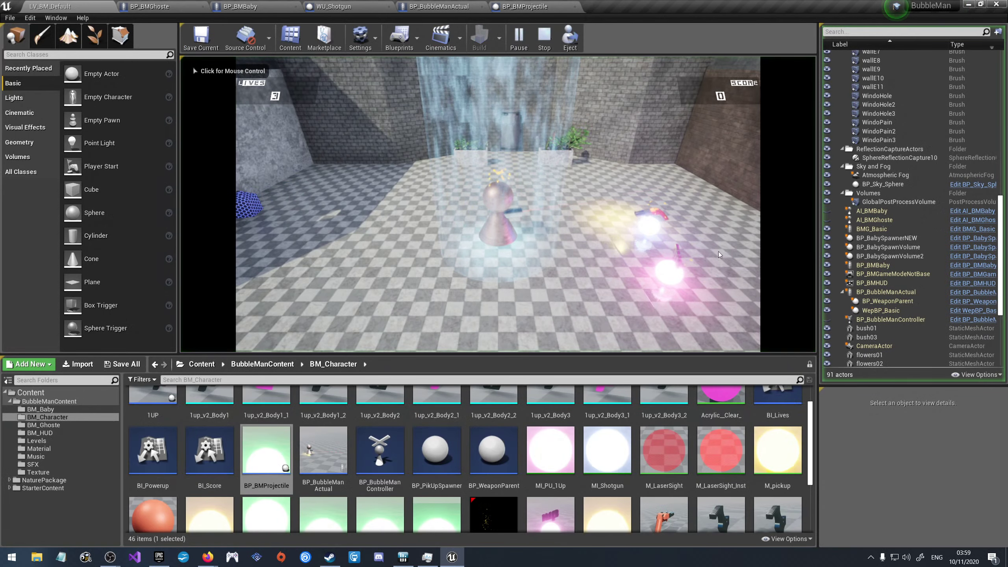
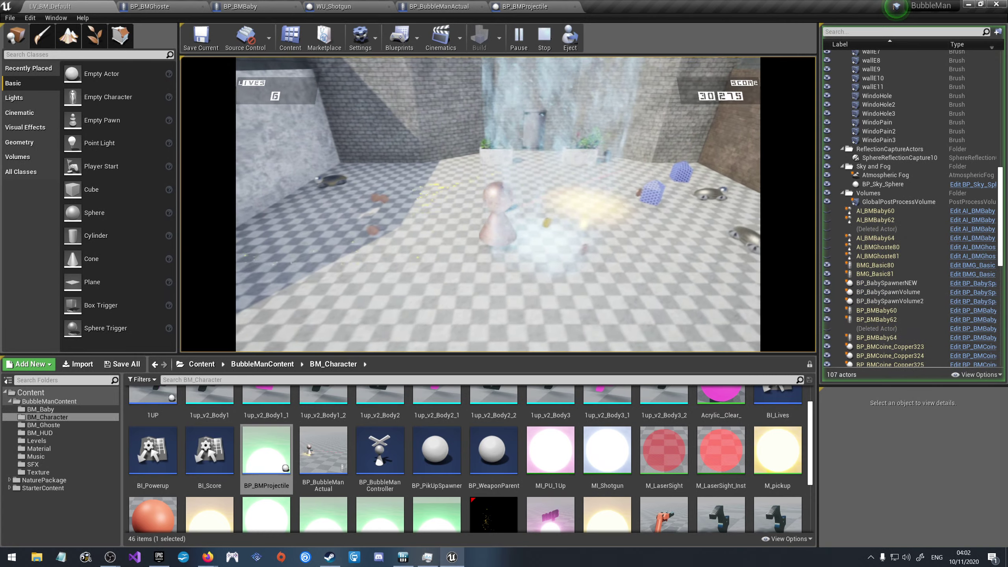
# Step: End the play test, dismiss the Message Log error, and switch to the BP_BMBaby blueprint
pyautogui.press('Escape')
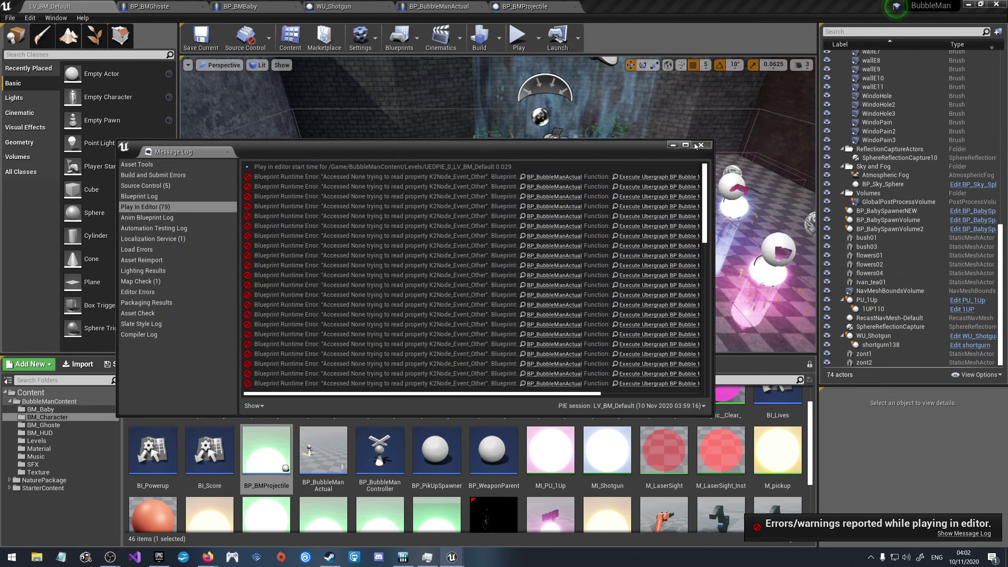
pyautogui.click(695, 145)
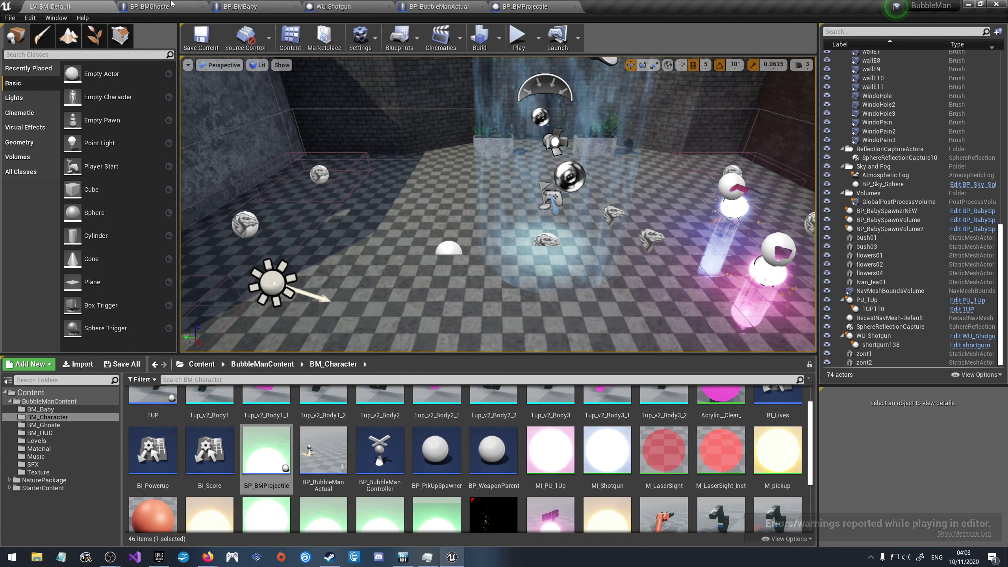
pyautogui.click(235, 6)
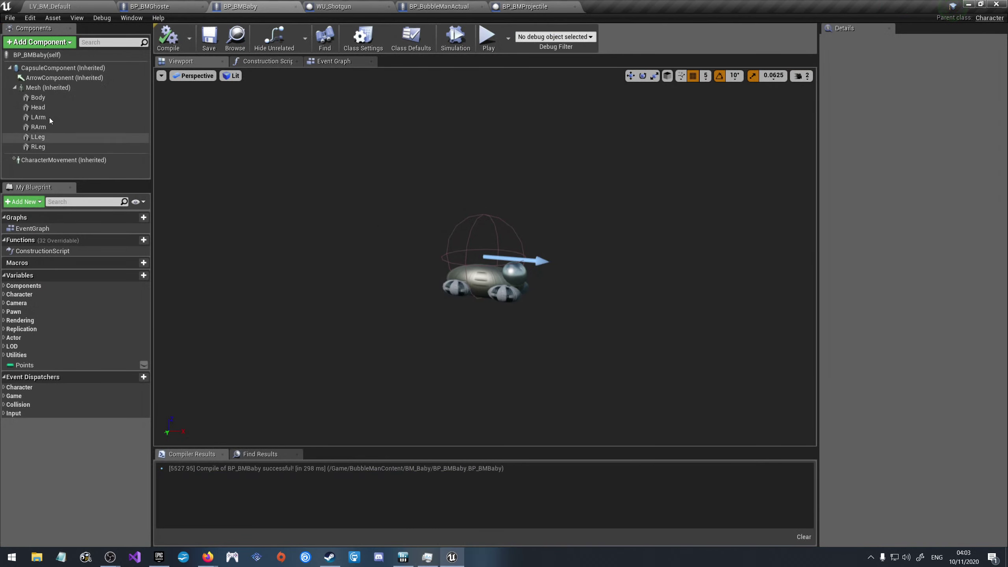
# Step: Make BP_BMBaby's capsule component block WorldStatic and Pawn
pyautogui.click(62, 68)
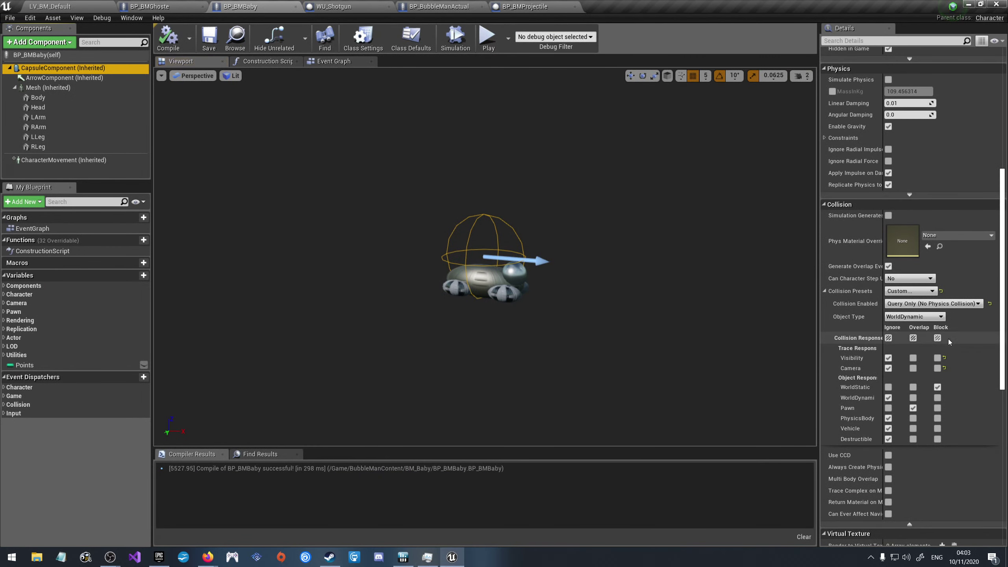
pyautogui.click(938, 388)
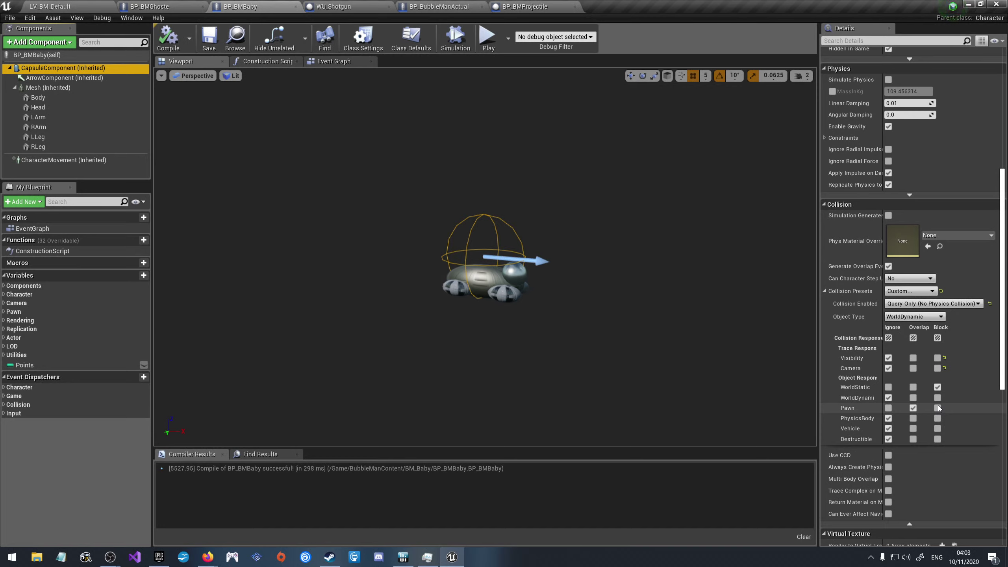
pyautogui.click(938, 408)
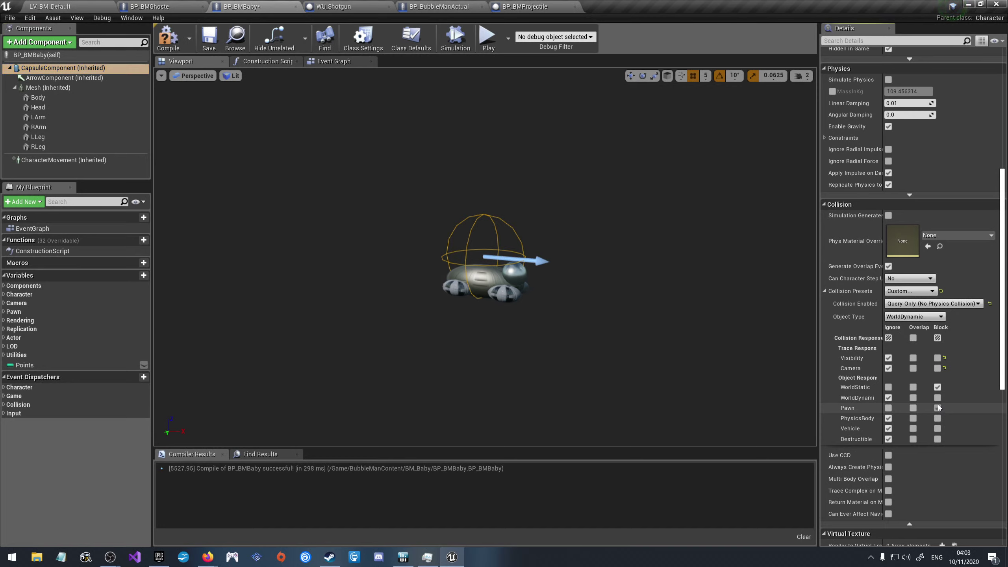
# Step: Compile and save BP_BMBaby, then go back to the LV_BM_Default level
pyautogui.click(168, 38)
pyautogui.click(215, 42)
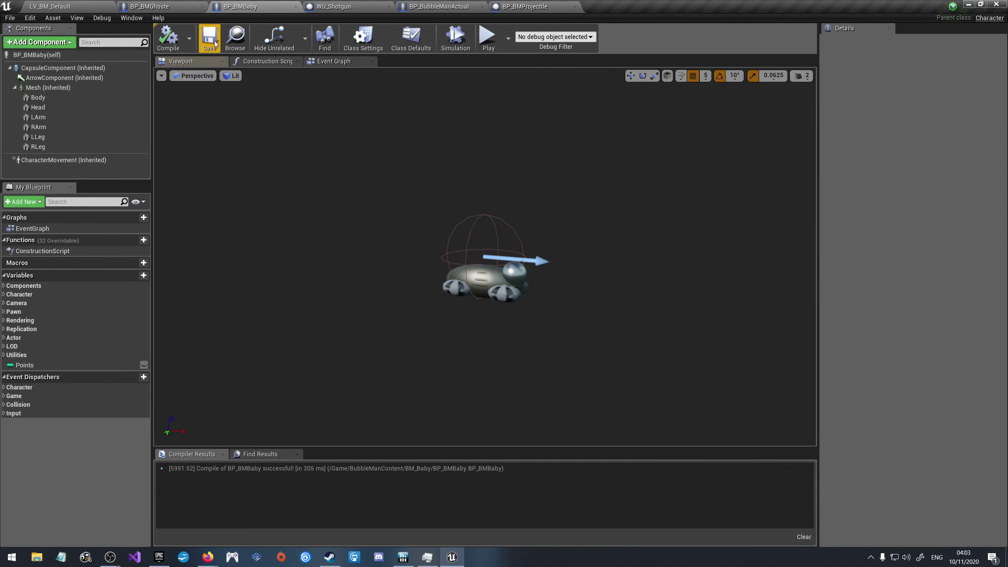
pyautogui.click(49, 6)
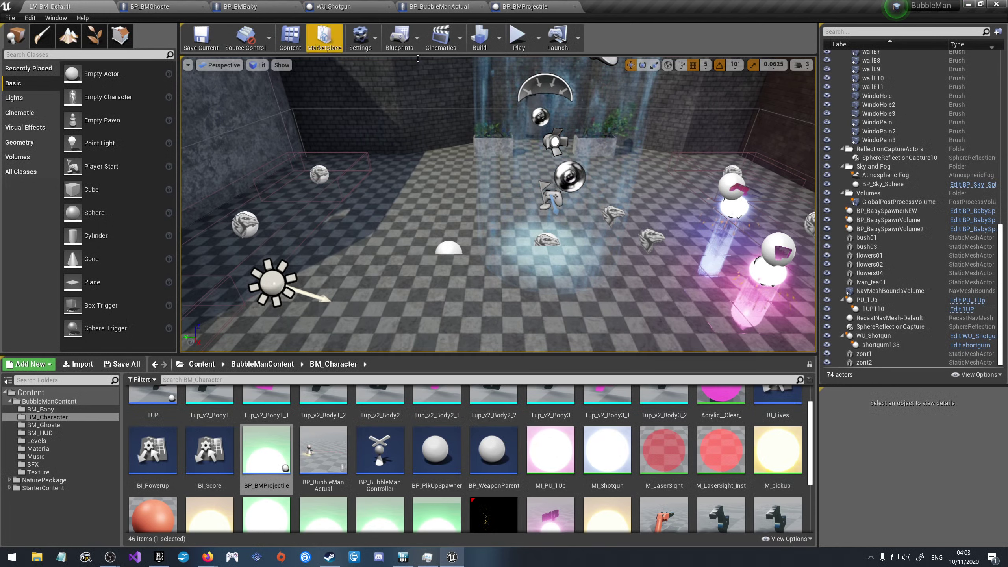
# Step: Play-test the LV_BM_Default level in the viewport, then stop the session with Esc
pyautogui.click(521, 41)
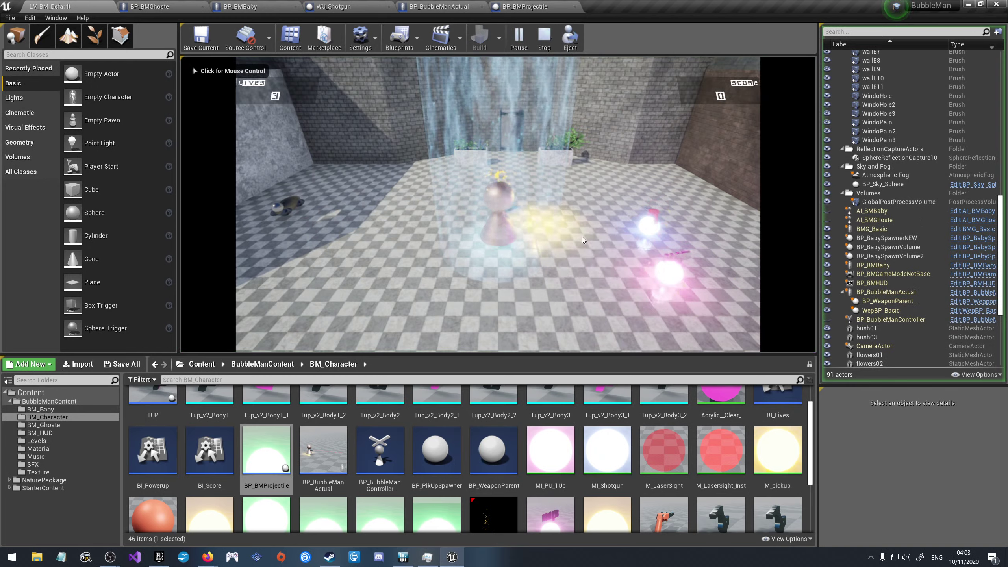
pyautogui.click(582, 240)
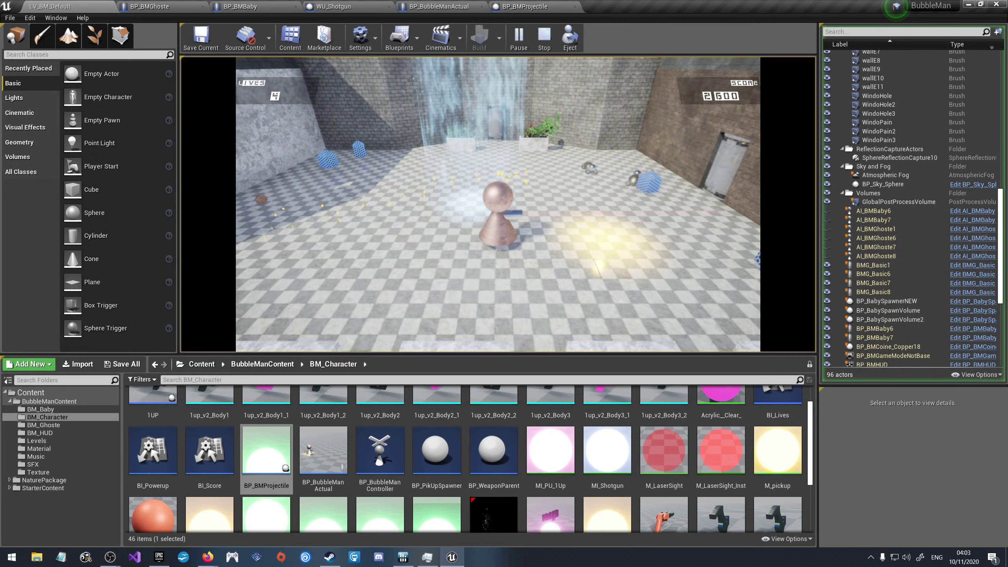
pyautogui.press('Escape')
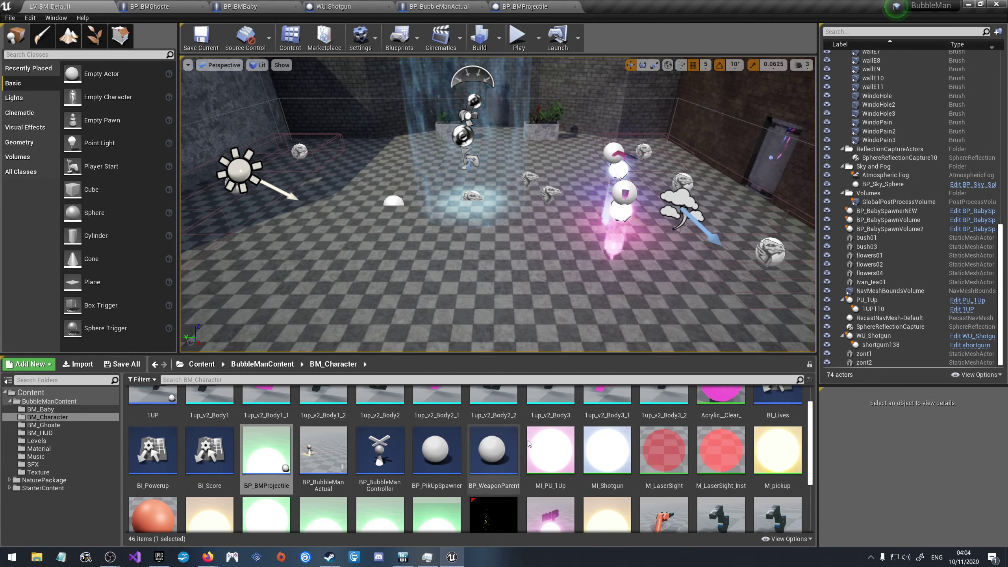
# Step: Flip through each of the open blueprint editor tabs
pyautogui.click(236, 4)
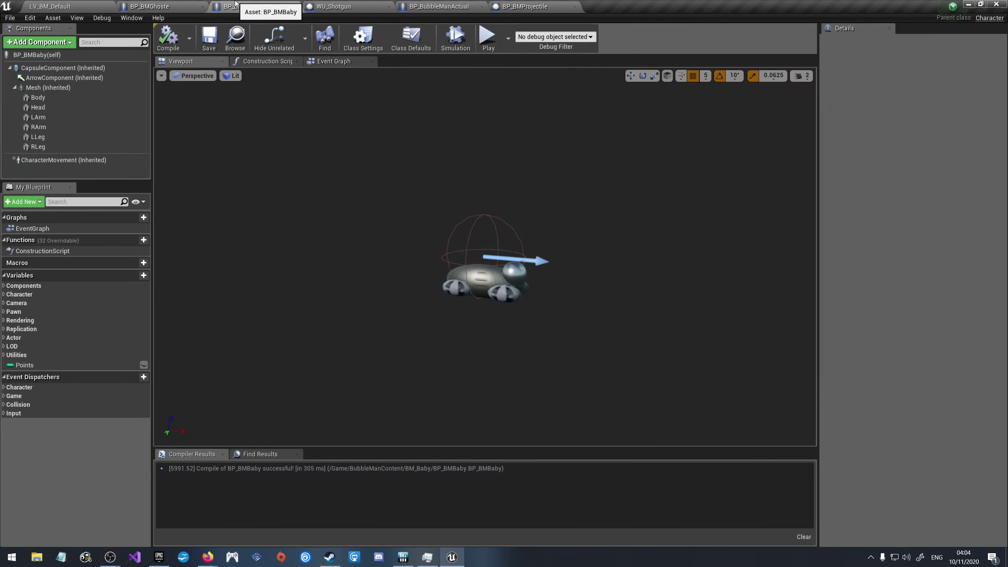
pyautogui.click(184, 5)
pyautogui.click(286, 4)
pyautogui.click(345, 6)
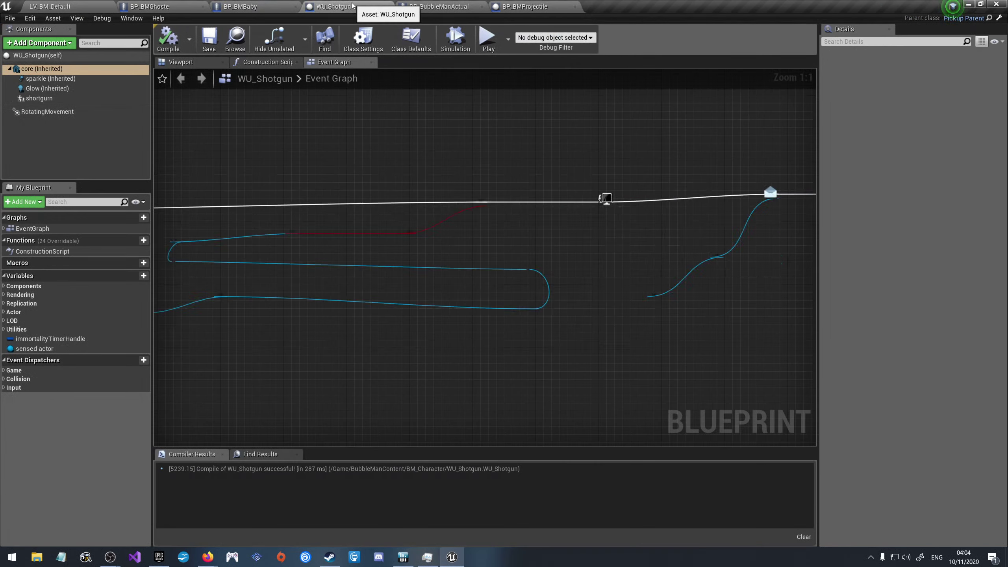
pyautogui.click(439, 6)
pyautogui.click(524, 6)
pyautogui.click(188, 4)
# Step: Inspect BP_BMBaby's capsule collision settings, then switch to BP_BubbleManActual
pyautogui.click(59, 5)
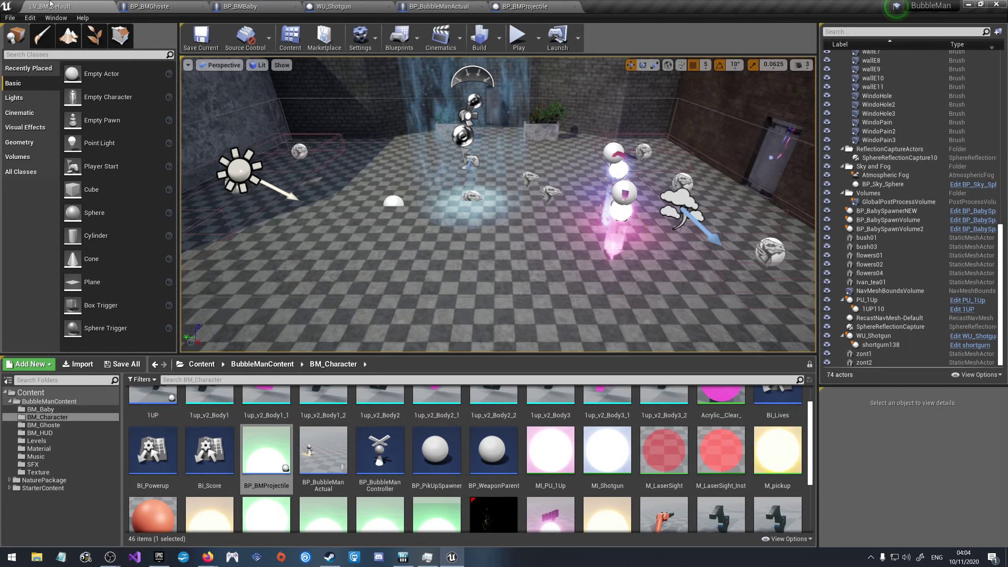
pyautogui.click(238, 6)
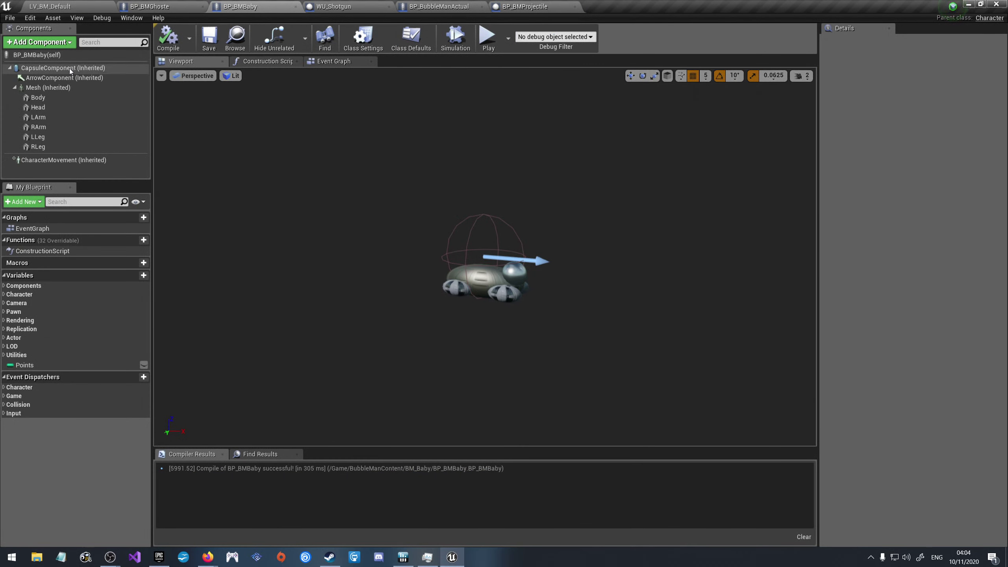
pyautogui.click(63, 68)
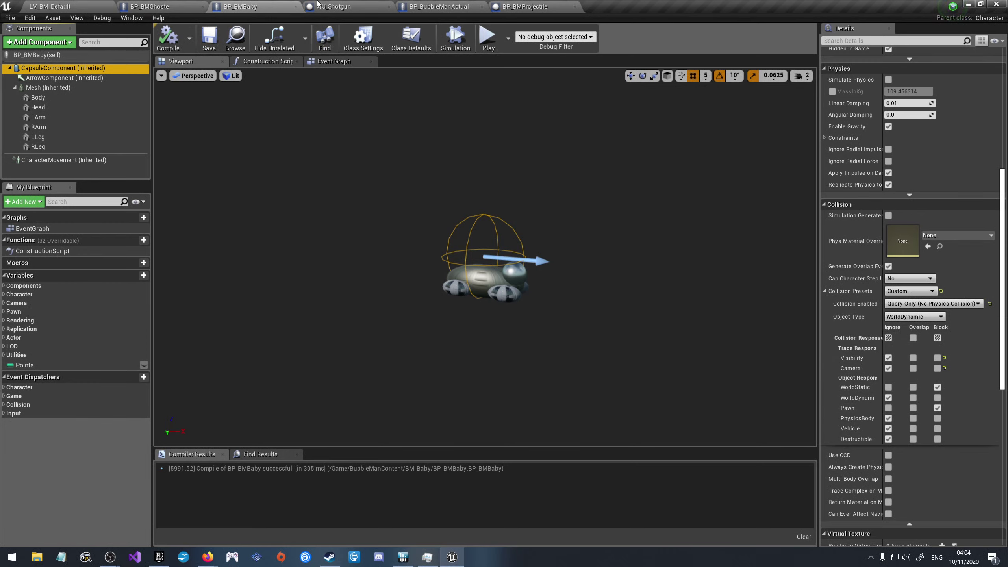
pyautogui.click(416, 7)
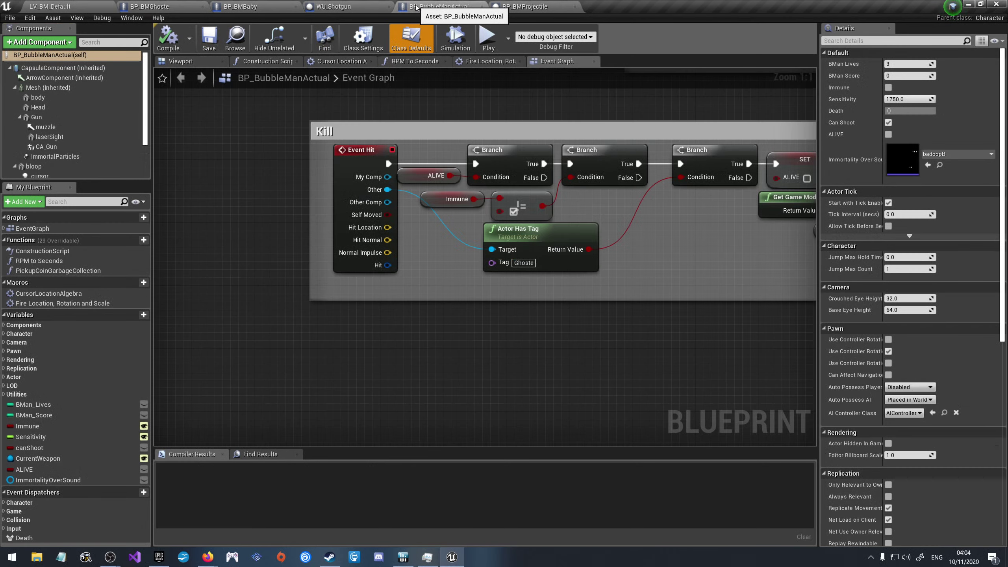
# Step: Select BubbleMan's CapsuleComponent in the Viewport and scroll to its Collision settings
pyautogui.click(181, 61)
pyautogui.click(67, 68)
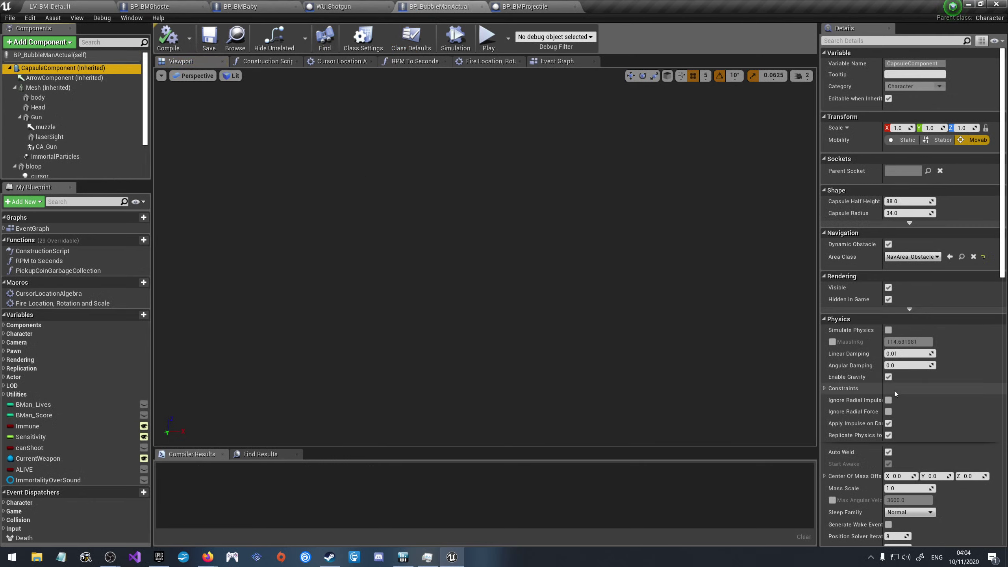
pyautogui.scroll(-3, 929, 400)
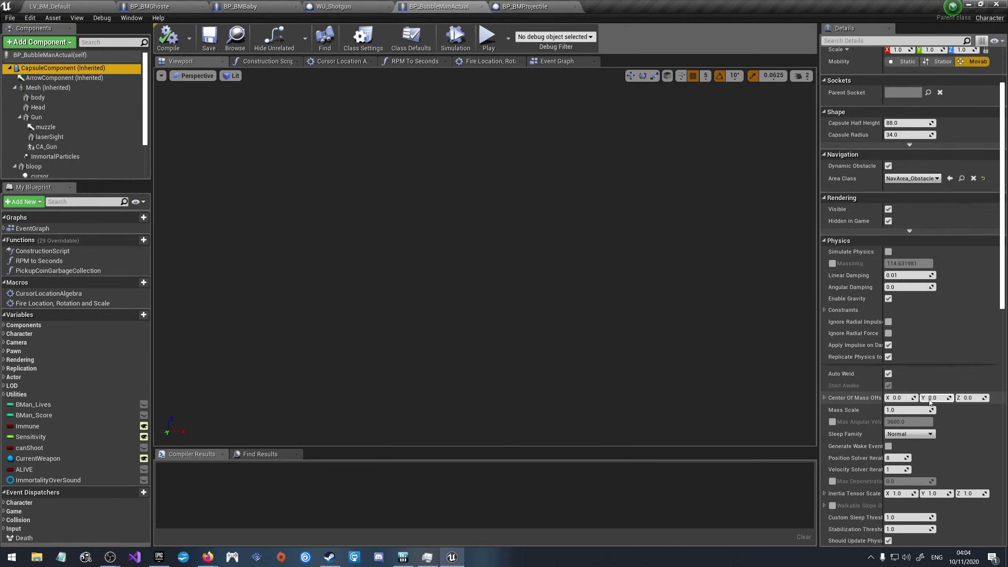
pyautogui.scroll(-3, 922, 400)
pyautogui.scroll(-3, 913, 397)
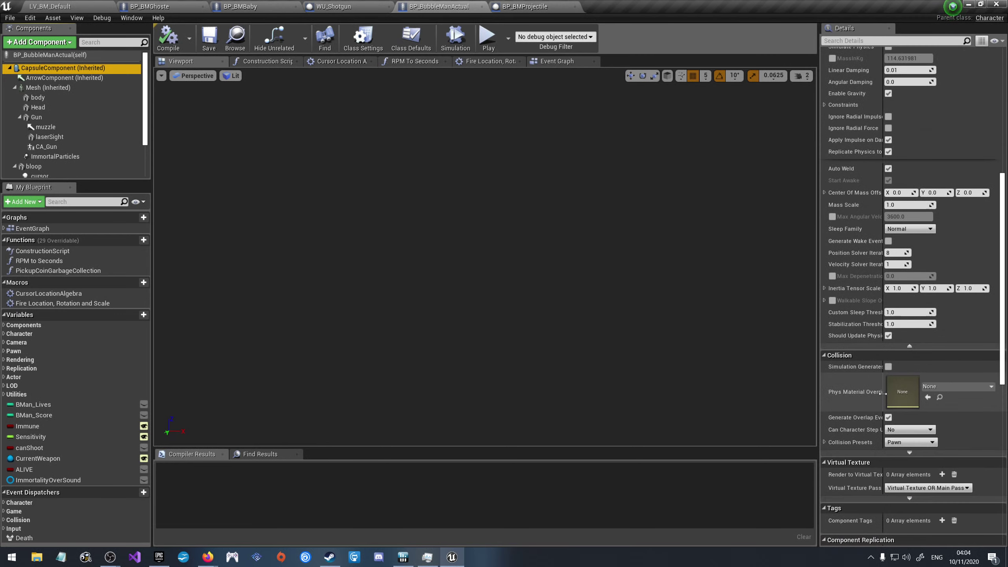
pyautogui.scroll(-3, 893, 395)
pyautogui.scroll(-5, 872, 392)
pyautogui.scroll(-3, 872, 389)
pyautogui.scroll(3, 857, 400)
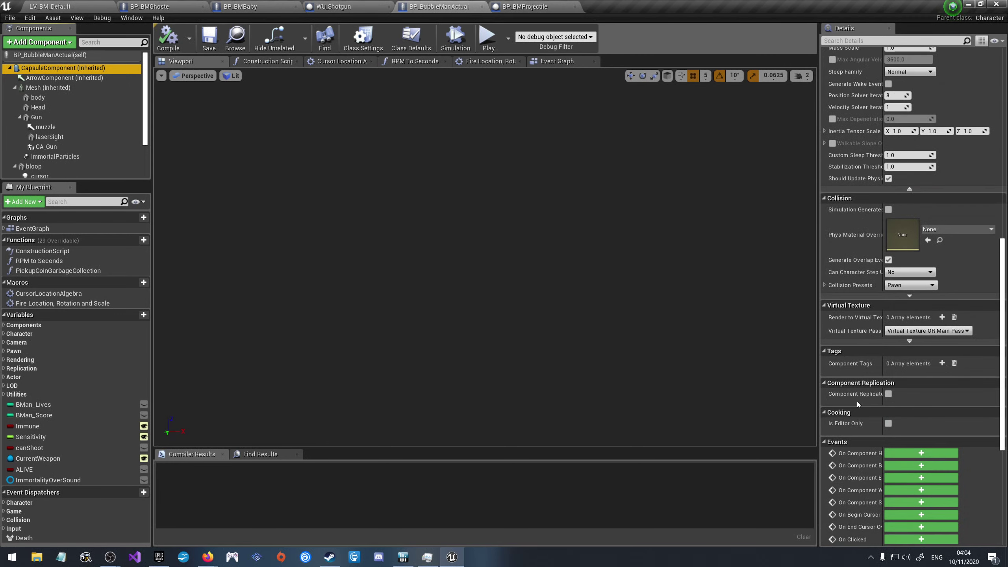
# Step: Set the capsule to Custom collision: ignore all, block WorldStatic, overlap WorldDynamic
pyautogui.click(825, 285)
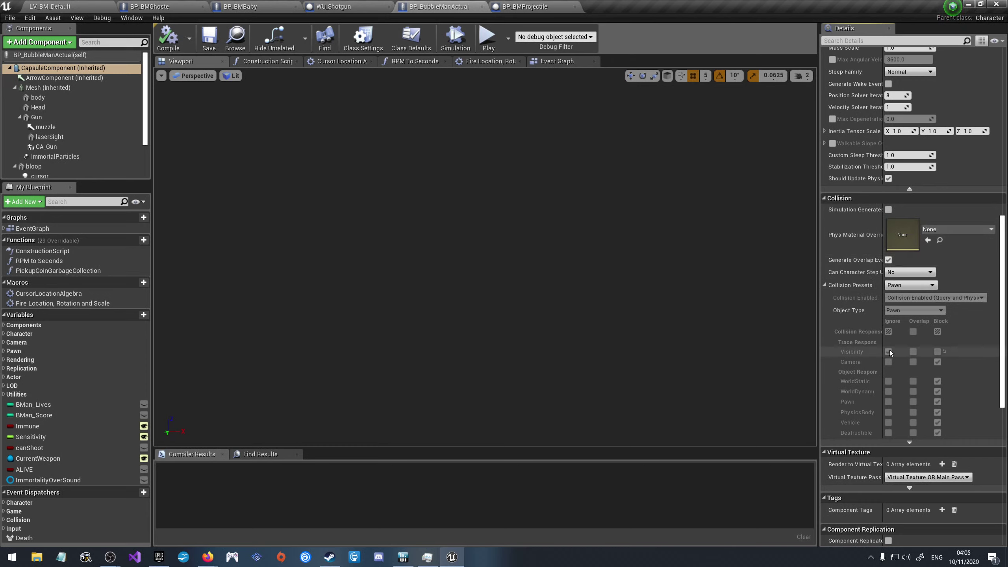
pyautogui.click(922, 285)
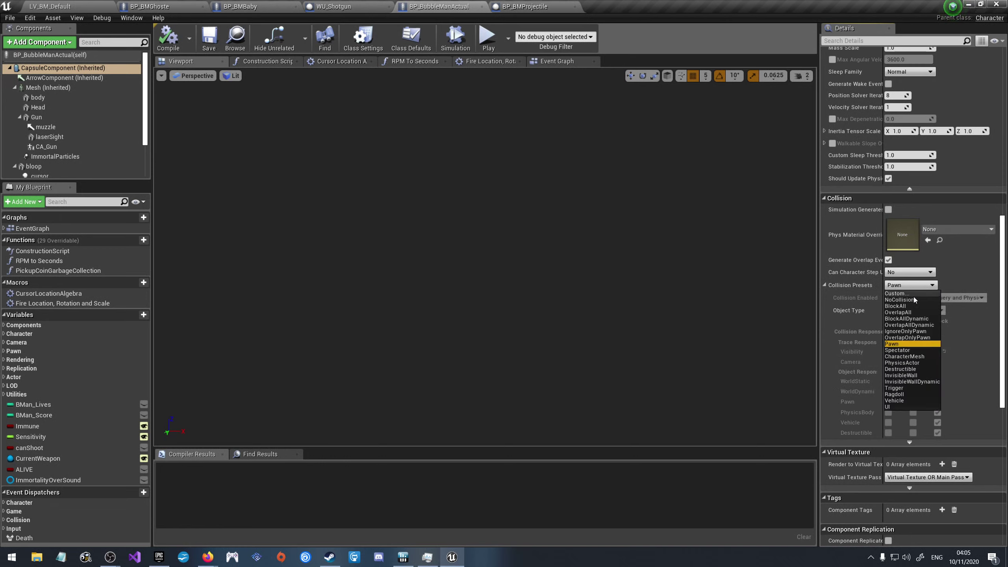
pyautogui.click(910, 294)
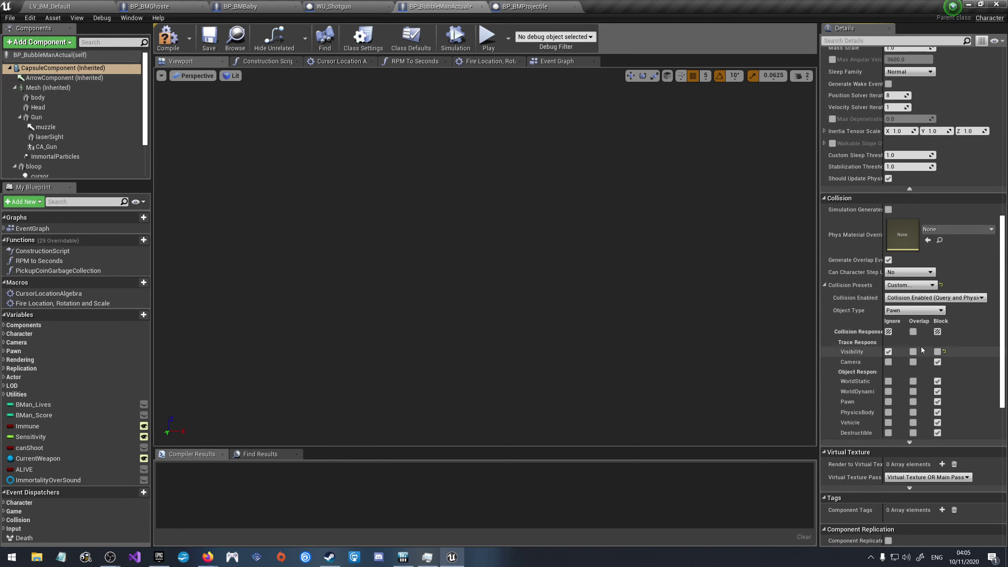
pyautogui.click(889, 331)
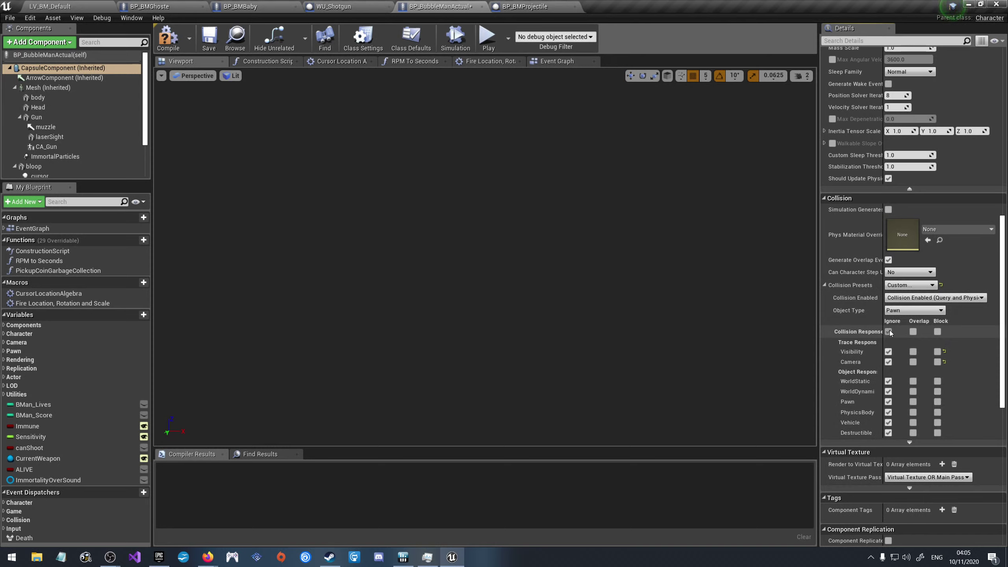
pyautogui.click(938, 382)
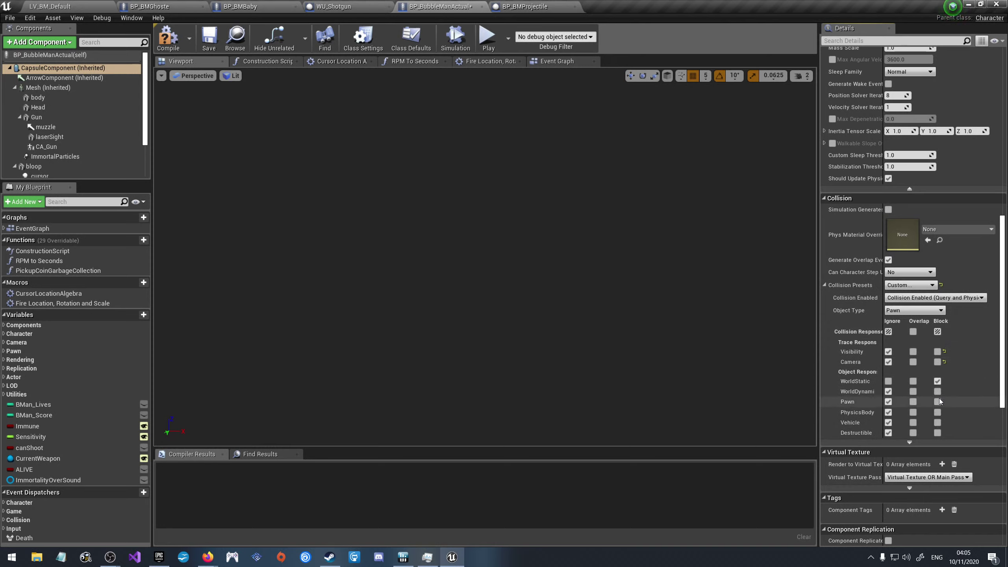
pyautogui.click(914, 392)
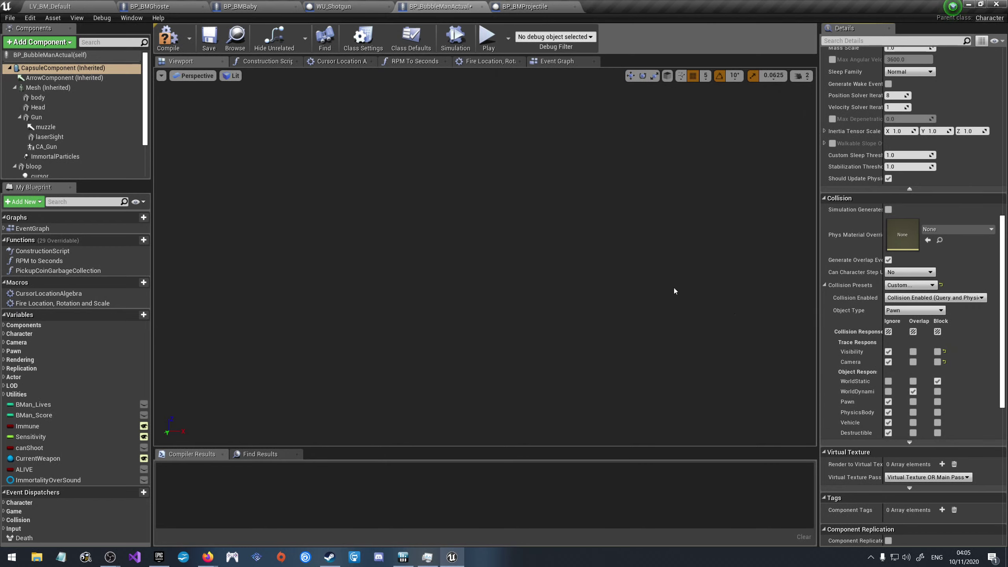
pyautogui.click(151, 7)
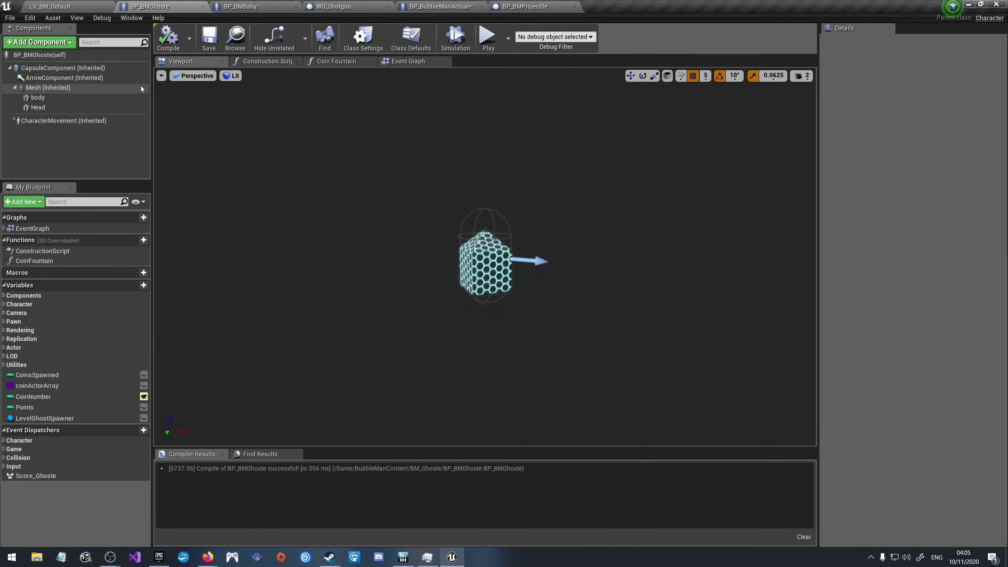
# Step: Check the ghost's capsule, then browse BubbleMan's Construction Script, RPM To Seconds and Event Graph
pyautogui.click(116, 68)
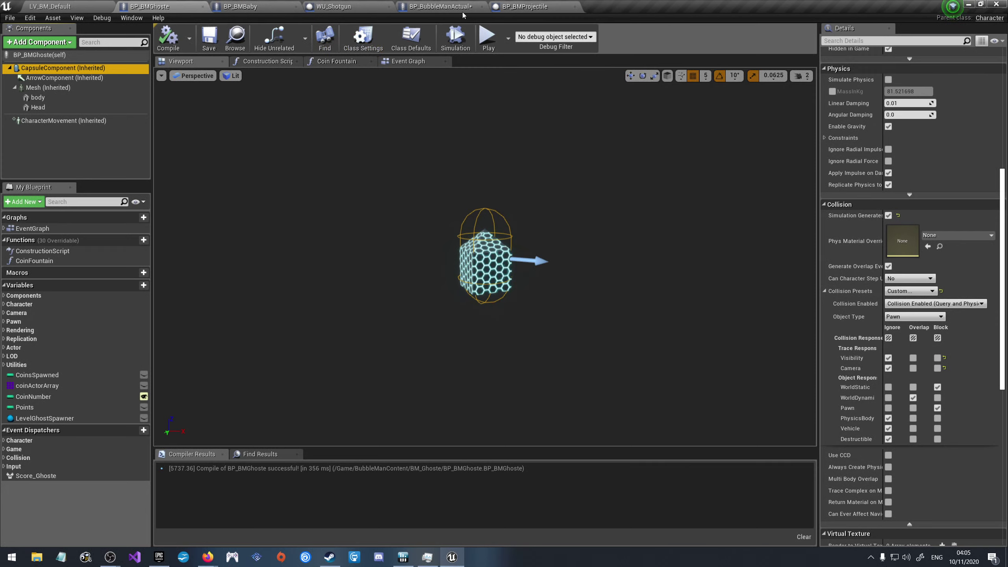
pyautogui.click(441, 6)
pyautogui.click(280, 64)
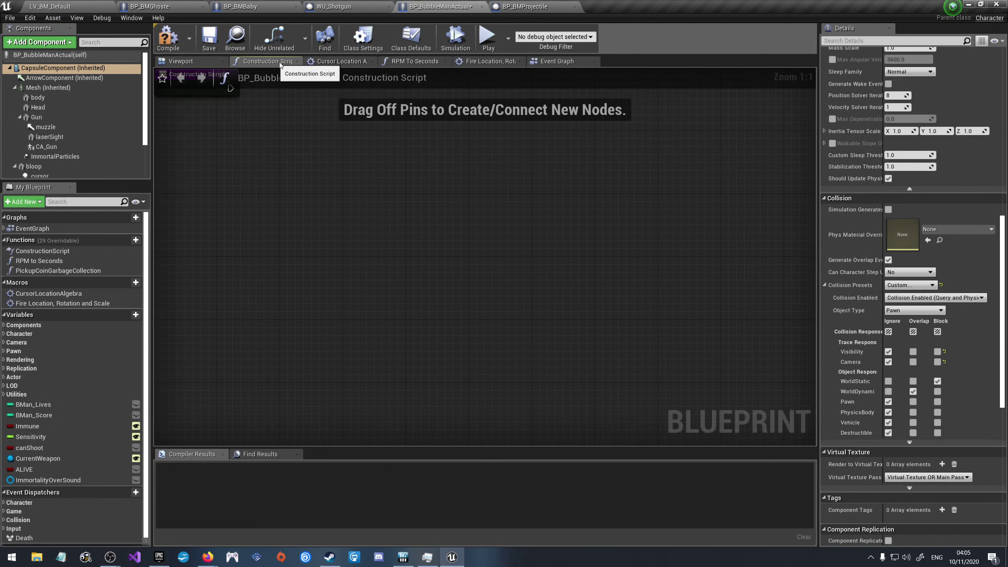
pyautogui.click(413, 63)
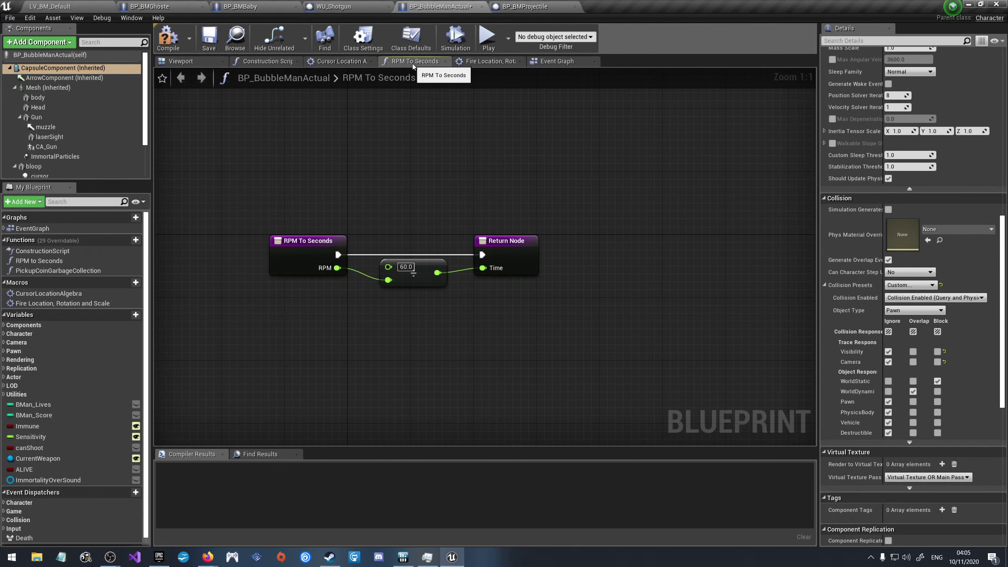
pyautogui.click(489, 61)
pyautogui.click(556, 61)
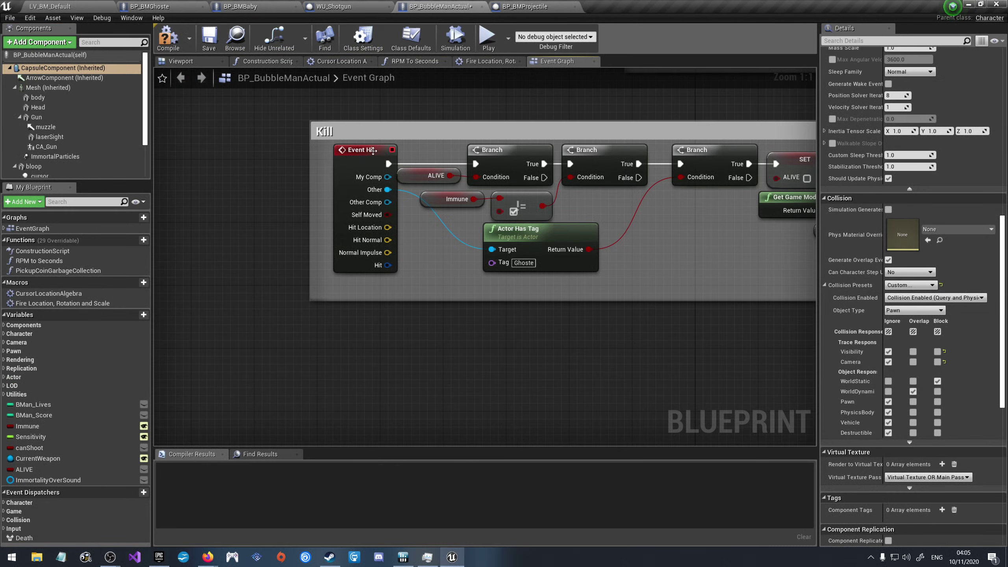
pyautogui.scroll(-4, 271, 302)
pyautogui.scroll(3, 335, 310)
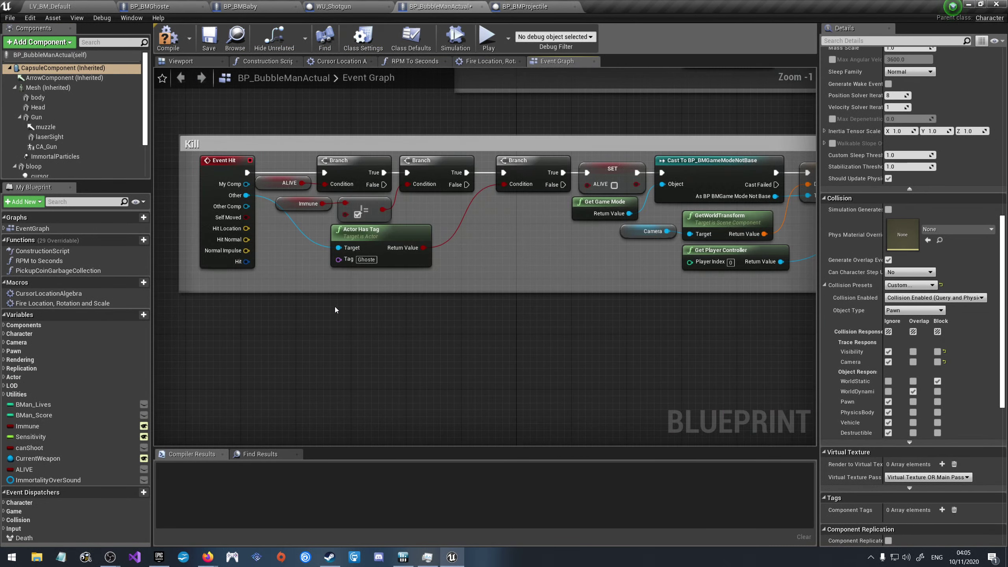
# Step: Enable Simulation Generates Hit Events on BubbleMan's capsule, then save the blueprint and level
pyautogui.click(147, 6)
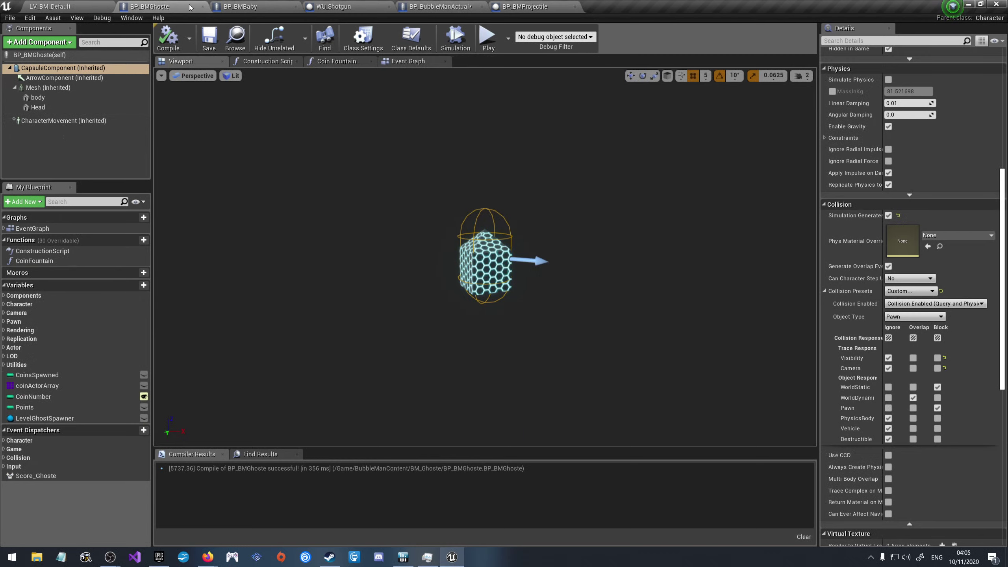
pyautogui.click(450, 6)
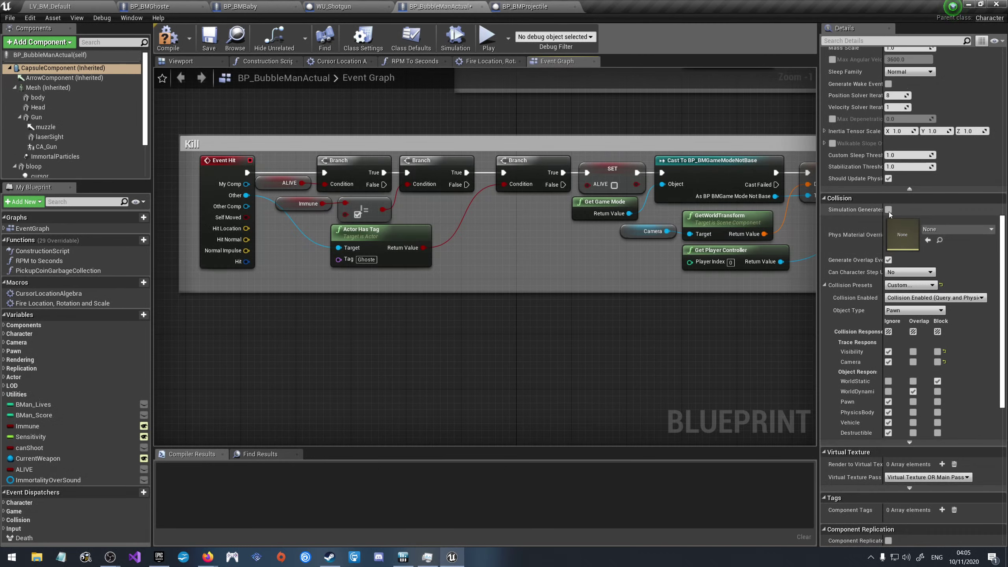
pyautogui.click(888, 209)
pyautogui.click(209, 37)
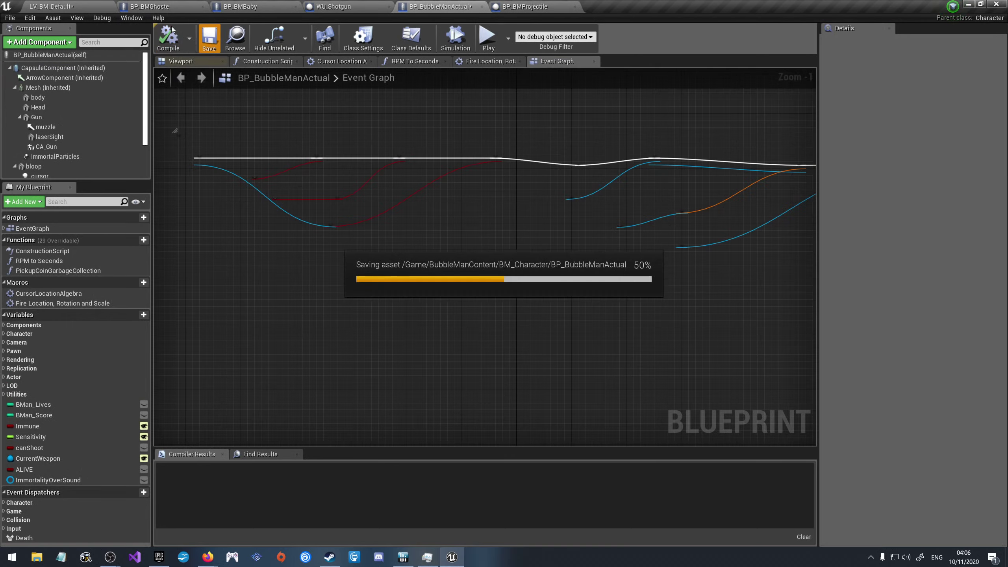
pyautogui.click(215, 37)
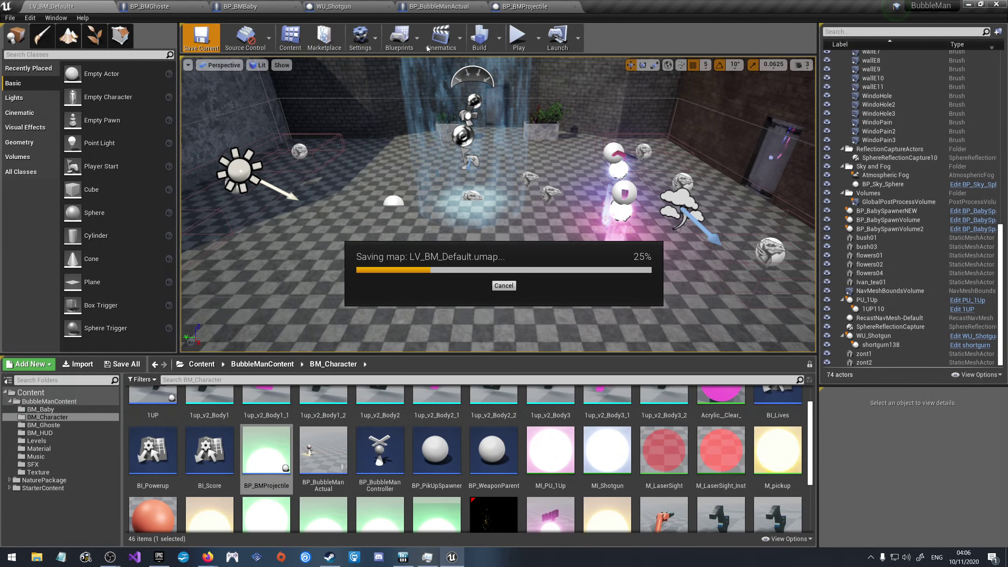
pyautogui.click(517, 36)
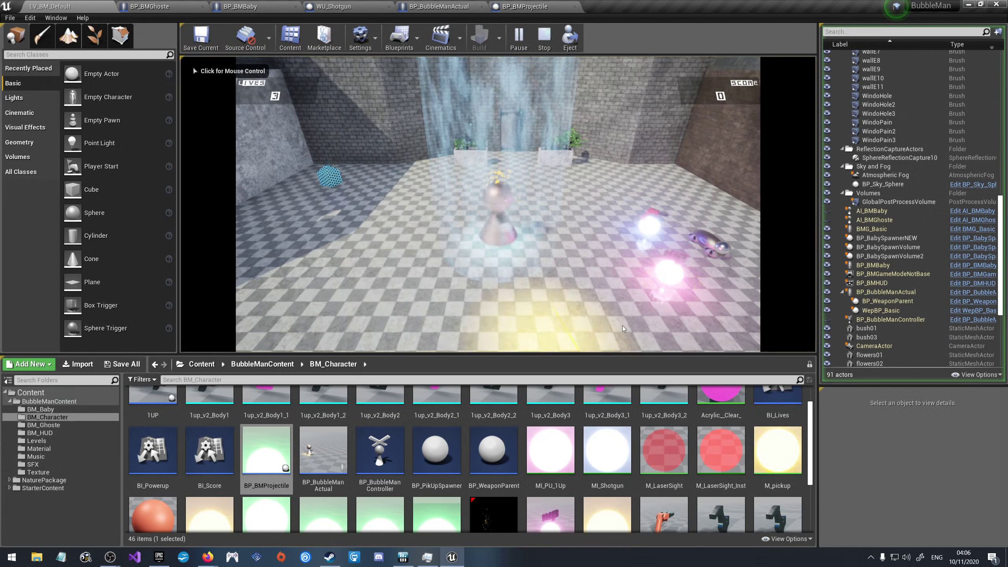
pyautogui.click(452, 281)
pyautogui.press('w')
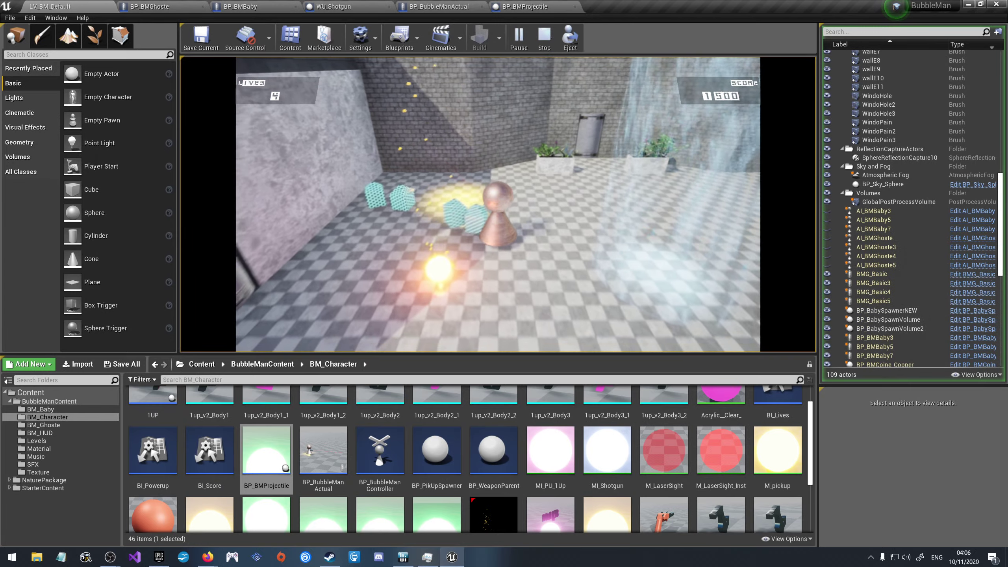
pyautogui.press('Escape')
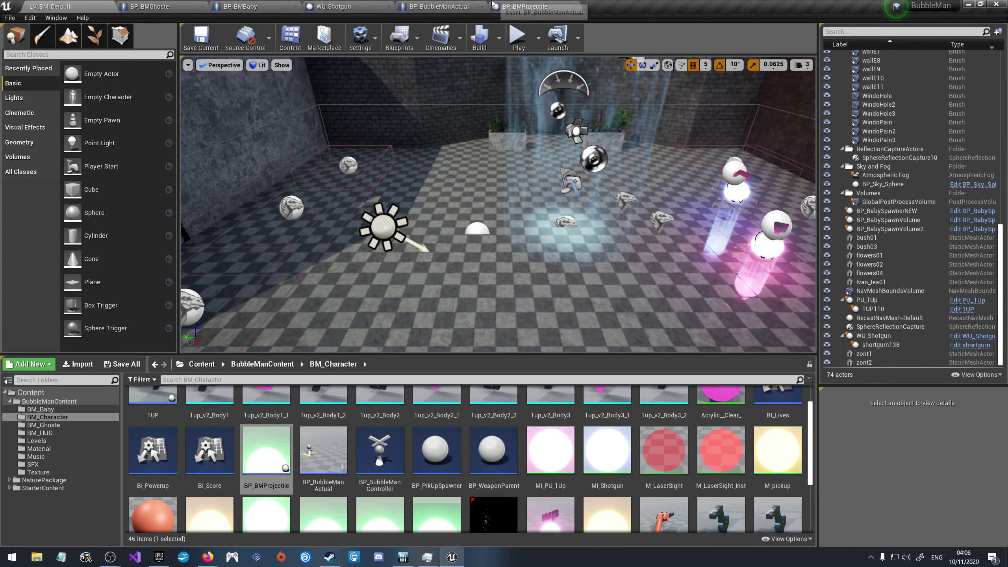
# Step: Change BubbleMan's capsule Collision Preset to Pawn
pyautogui.click(430, 6)
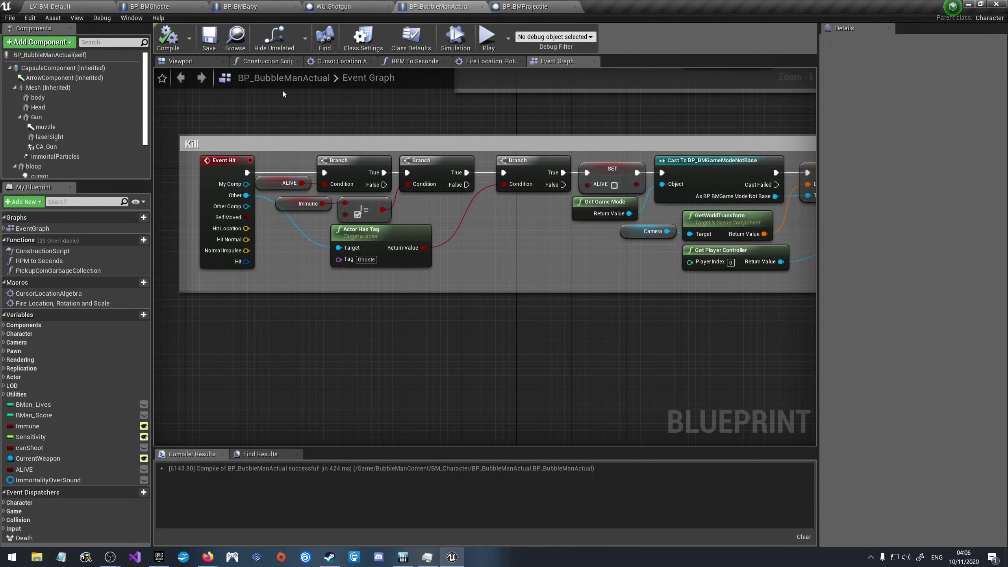
pyautogui.click(60, 68)
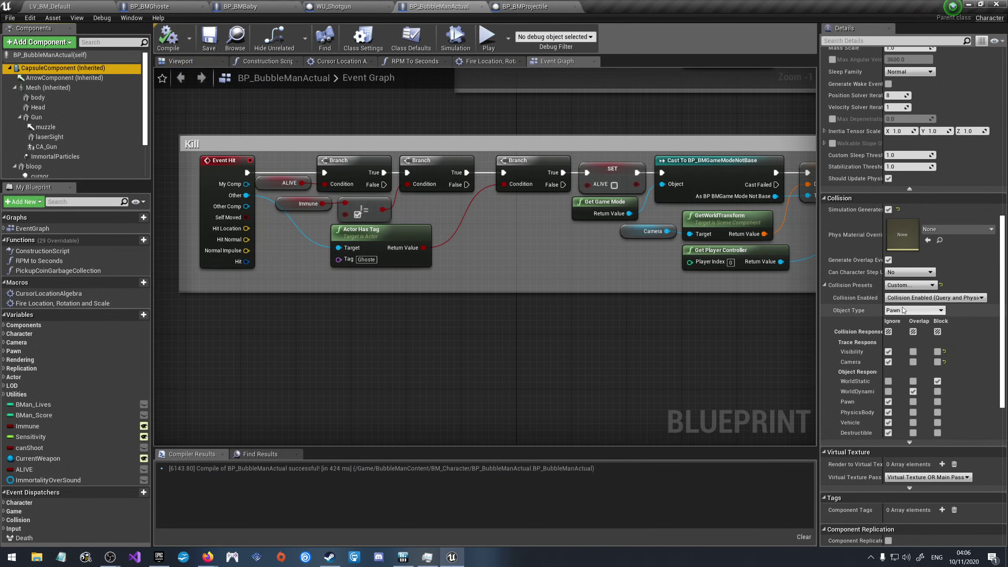
pyautogui.click(910, 286)
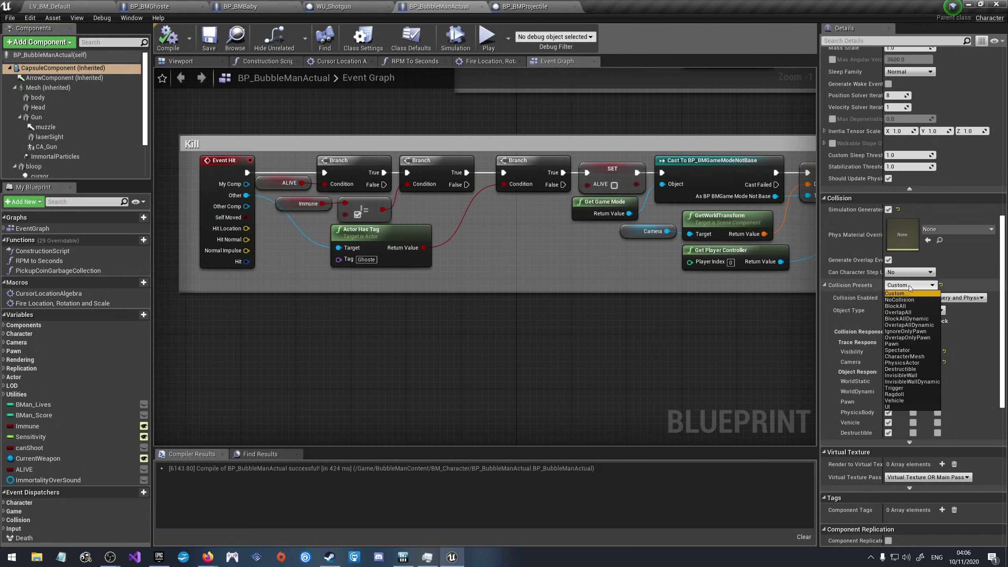
pyautogui.click(895, 344)
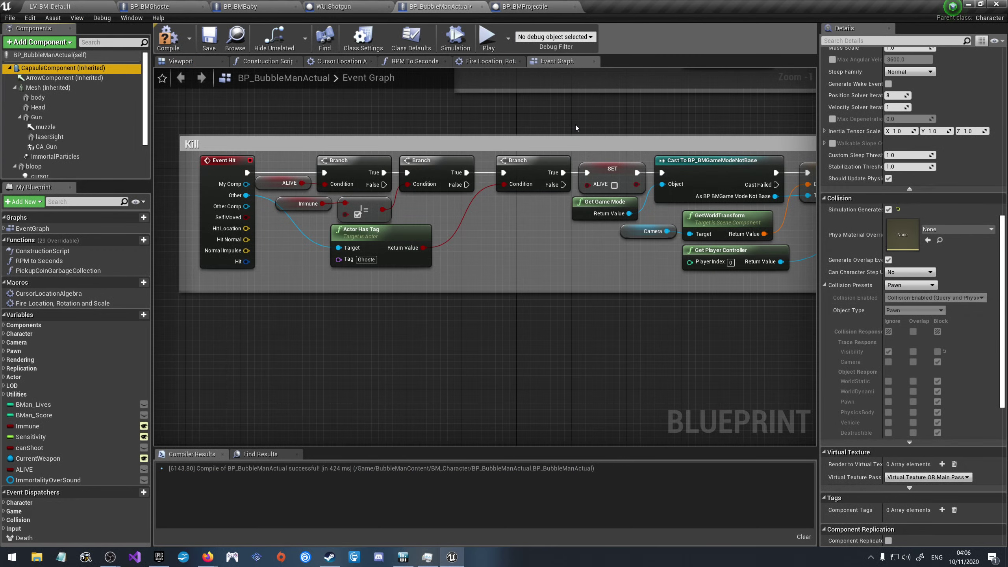
# Step: Compile and save BP_BubbleManActual, then return to the level editor
pyautogui.click(168, 37)
pyautogui.click(213, 42)
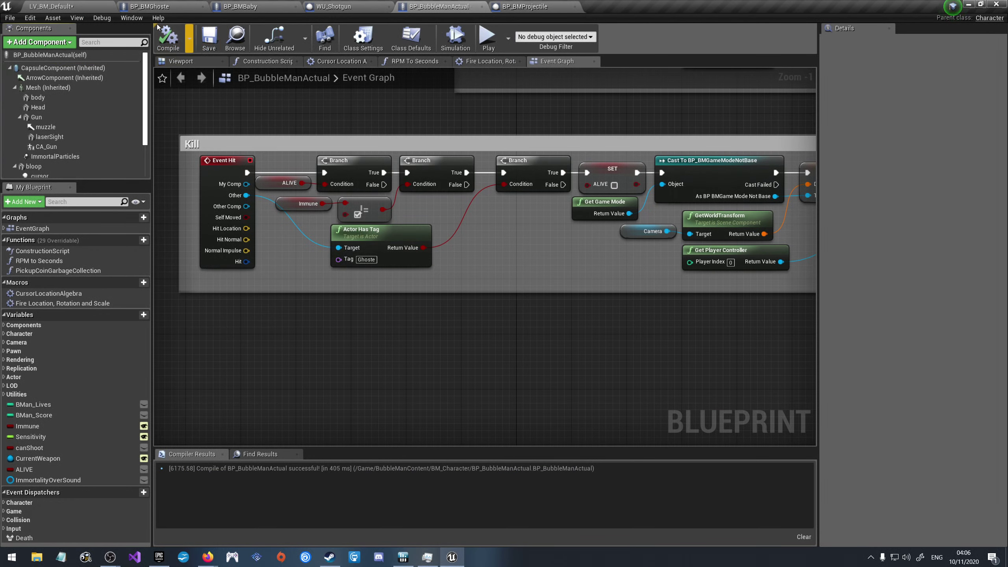
pyautogui.click(52, 7)
# Step: Play-test the level again, stop it with Esc, and switch to BP_BMBaby
pyautogui.click(515, 47)
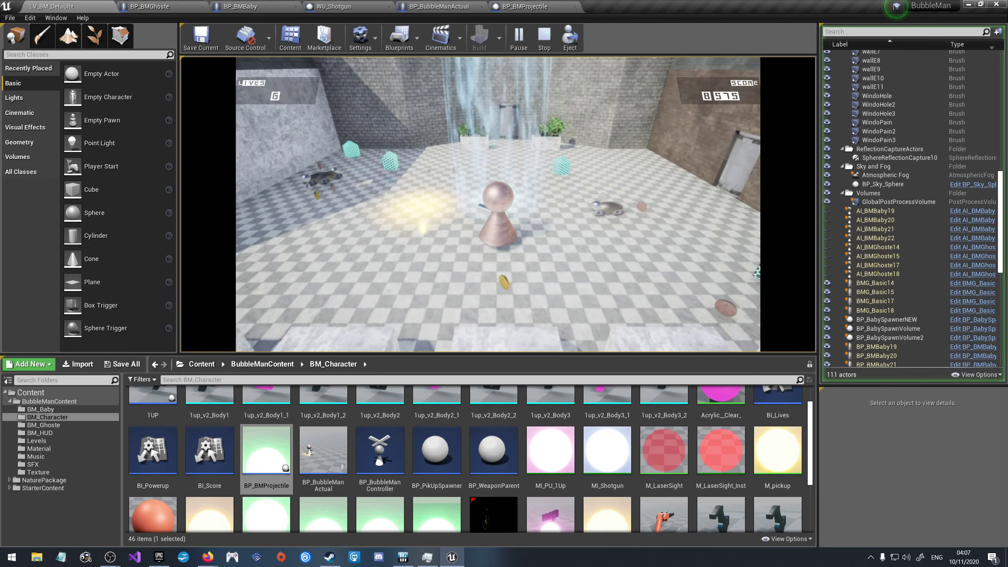
pyautogui.press('Escape')
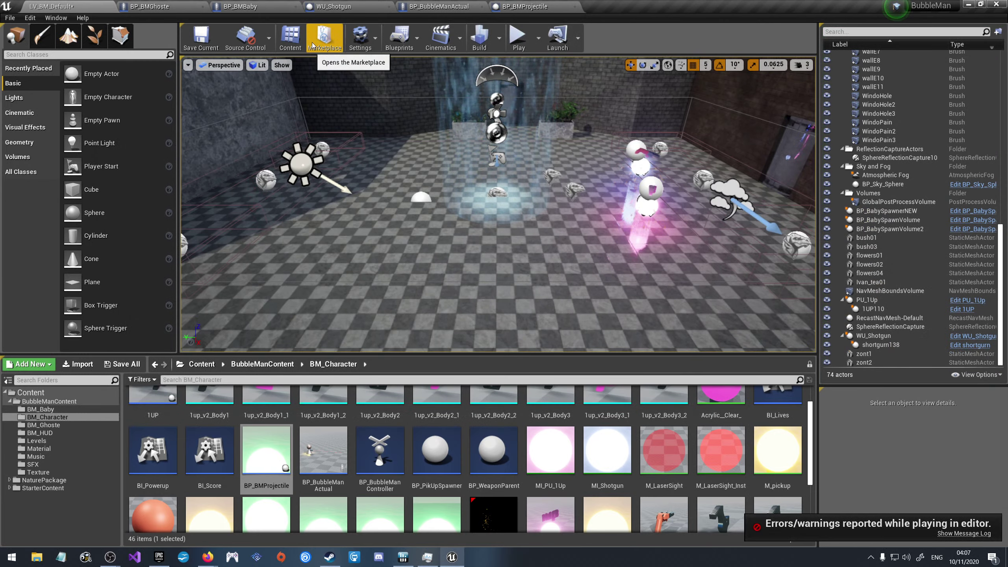
pyautogui.click(238, 7)
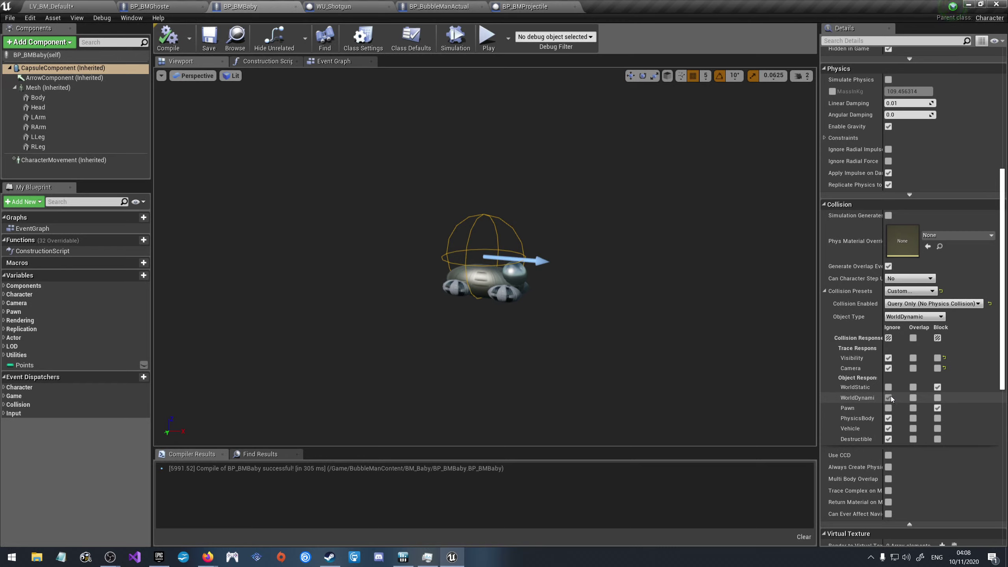
# Step: Set BP_BMBaby's capsule to Ignore WorldDynamic, then return to BP_BubbleManActual
pyautogui.click(888, 398)
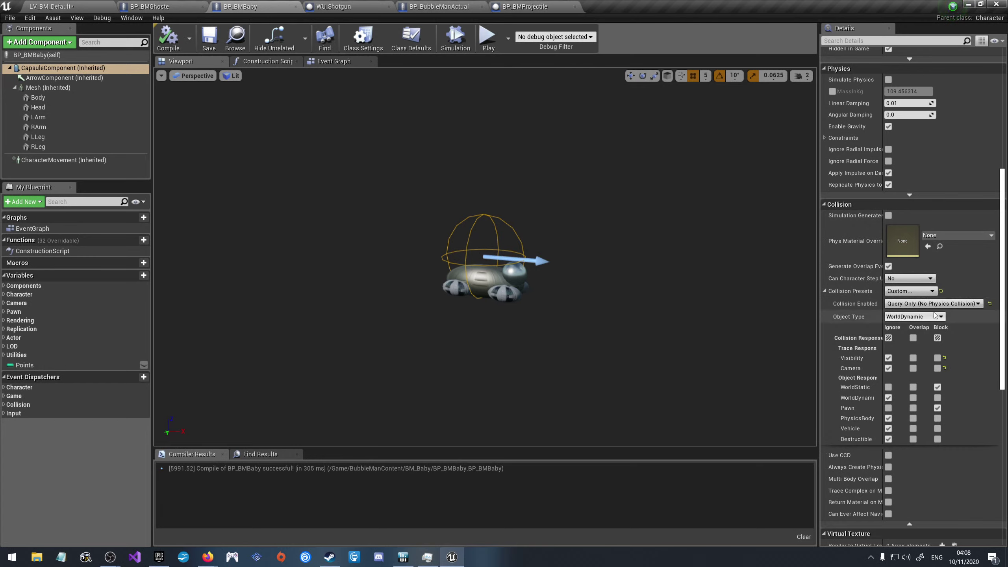
pyautogui.scroll(2, 894, 115)
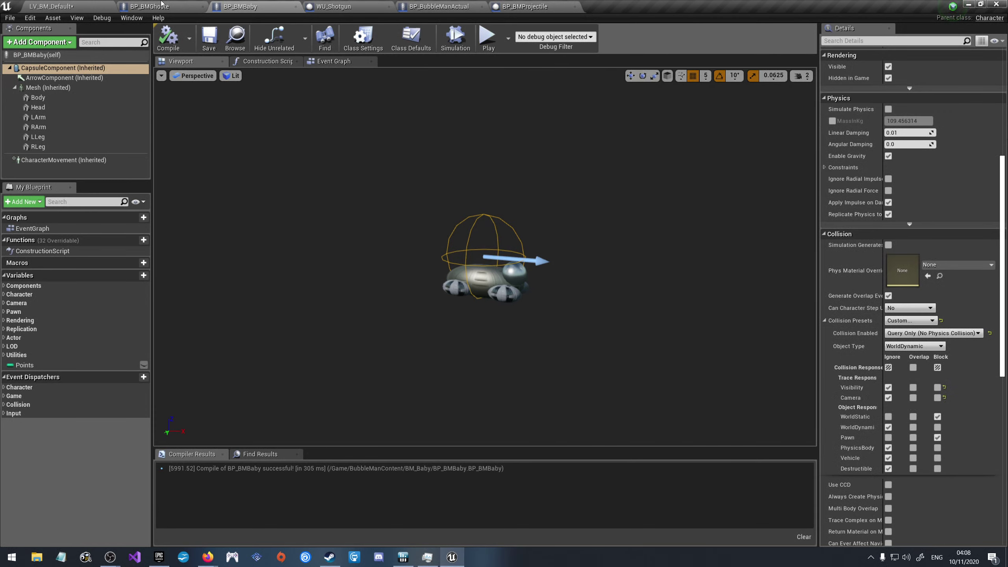
pyautogui.click(440, 7)
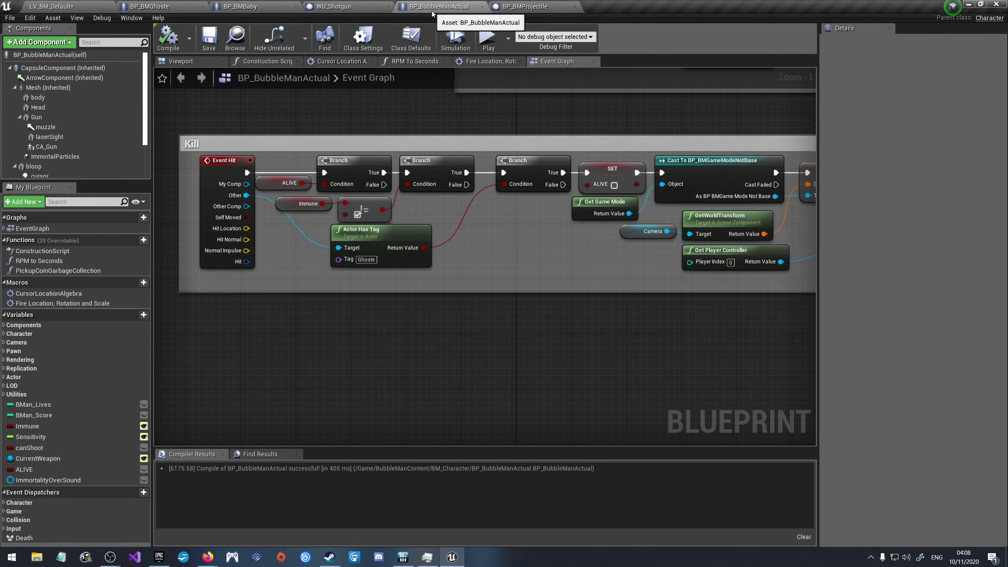
# Step: Review the Physics settings of BubbleMan's capsule component in the Viewport
pyautogui.click(184, 62)
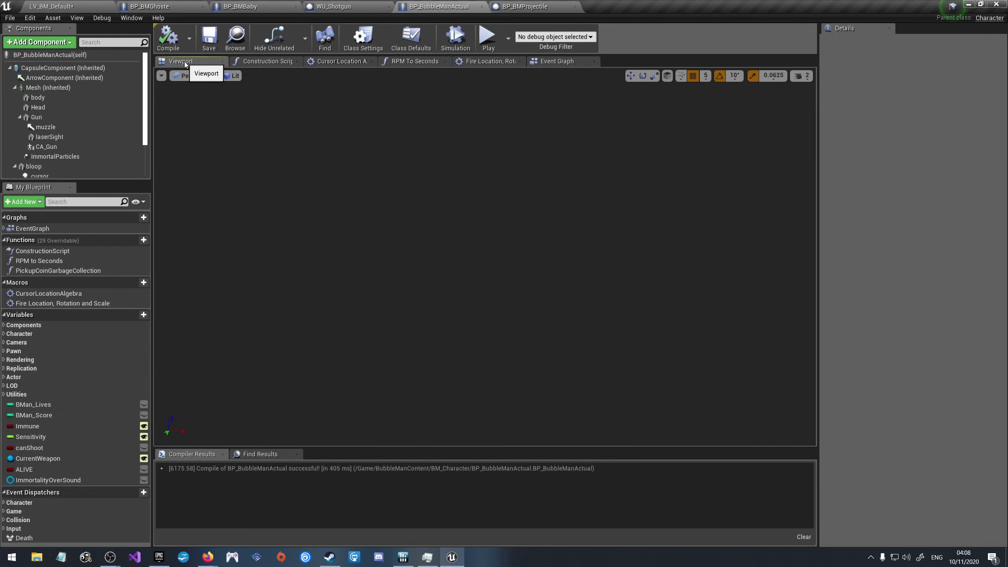
pyautogui.click(62, 67)
pyautogui.scroll(5, 896, 337)
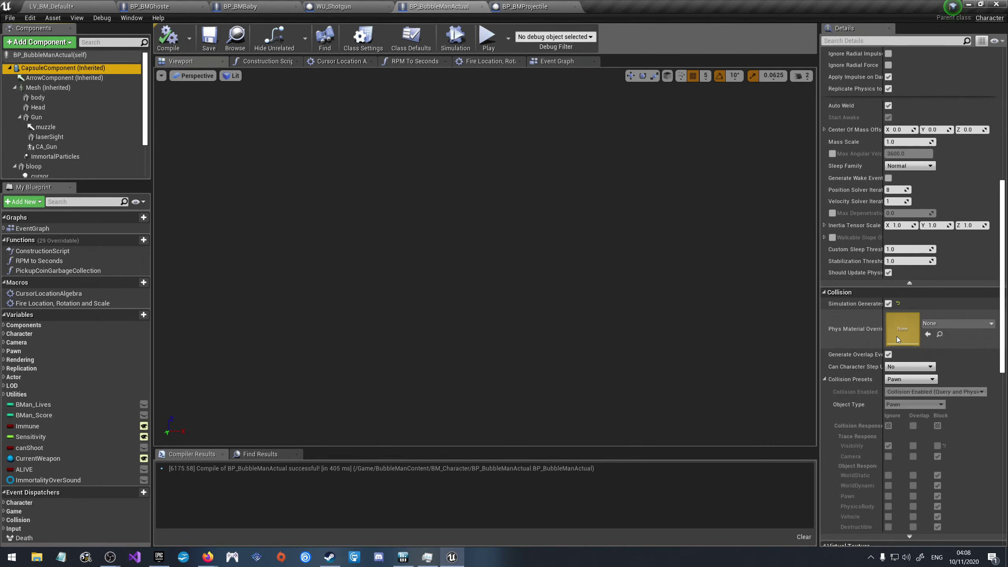
pyautogui.scroll(2, 879, 333)
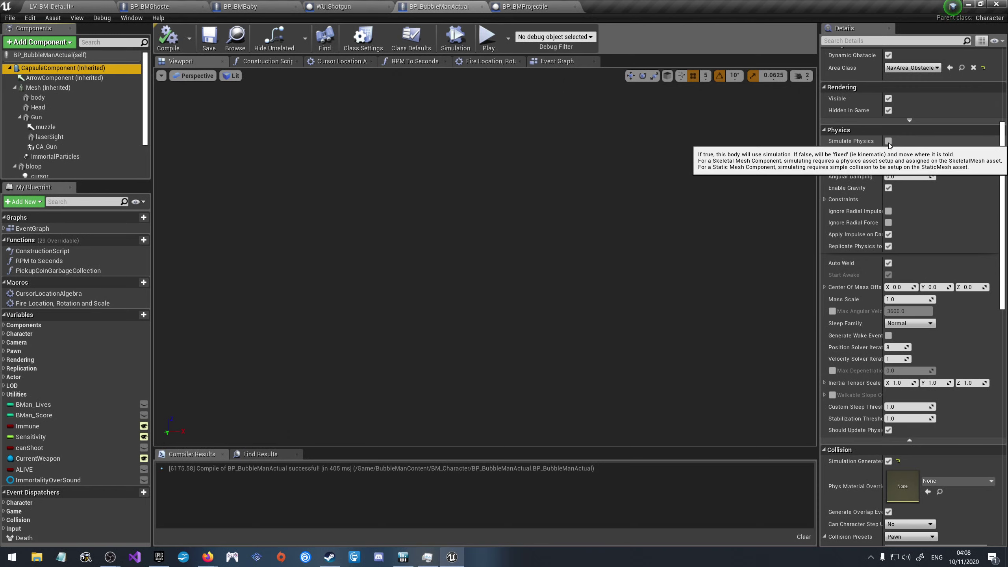
# Step: Check BP_BMGhoste's capsule settings, then return to the LV_BM_Default level
pyautogui.click(156, 6)
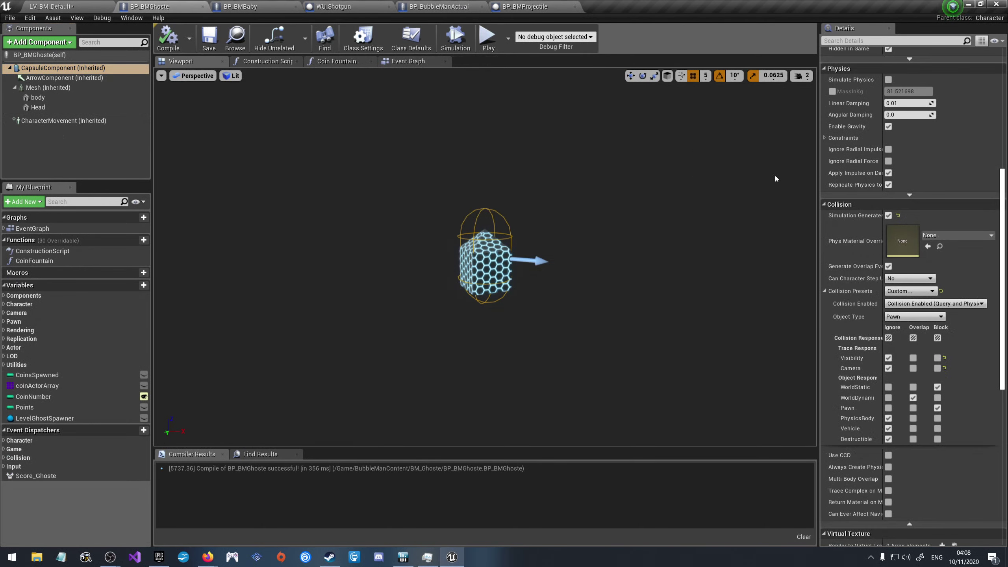
pyautogui.scroll(2, 905, 269)
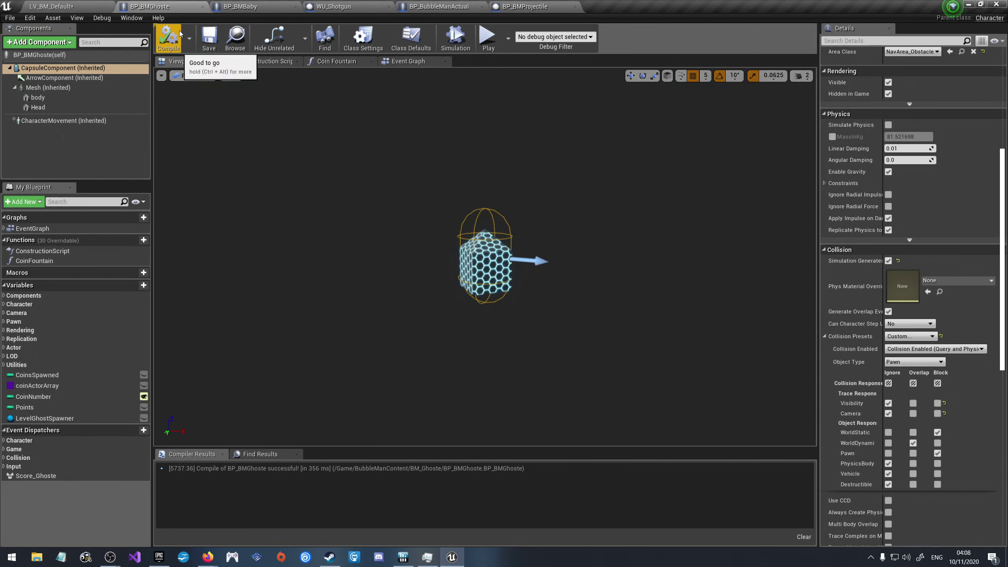
pyautogui.click(51, 6)
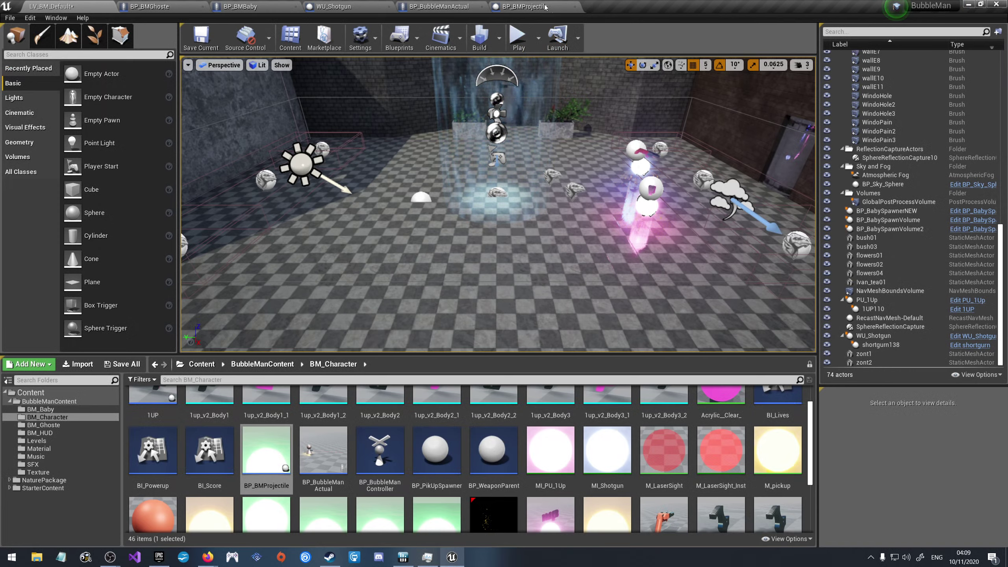
# Step: Play-test LV_BM_Default, stop it, dismiss the runtime-error log, and return to BP_BMBaby
pyautogui.click(519, 37)
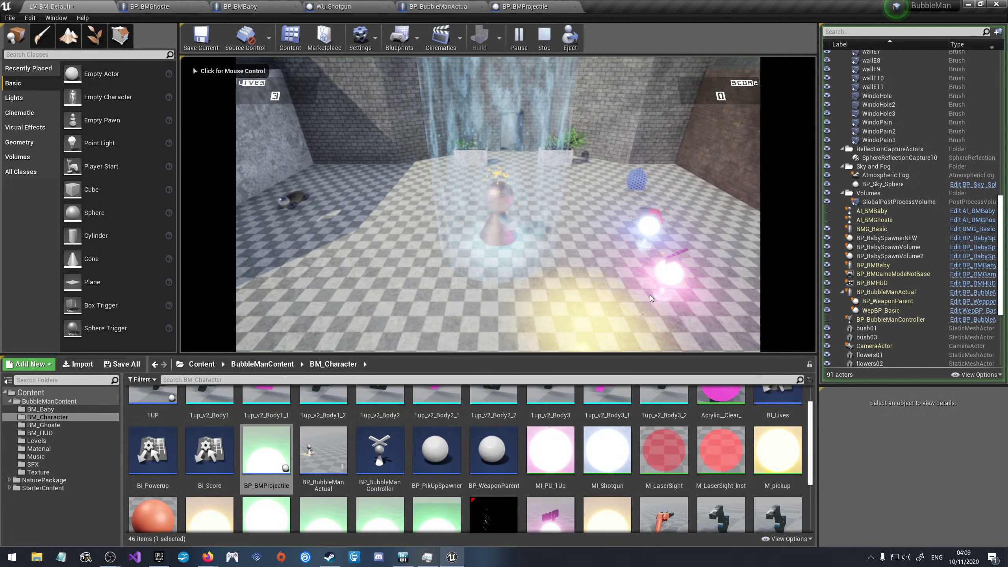
pyautogui.click(612, 267)
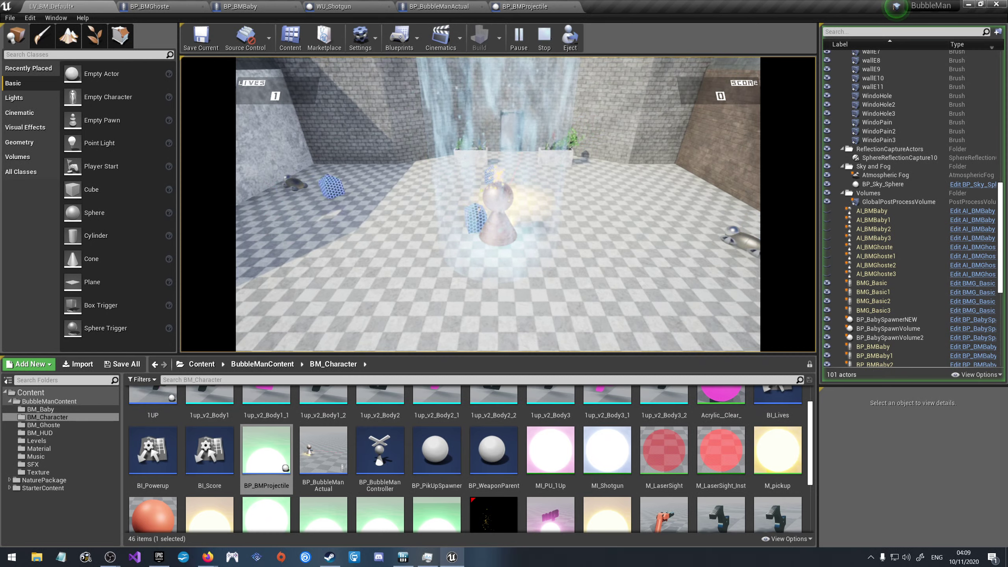
pyautogui.press('Escape')
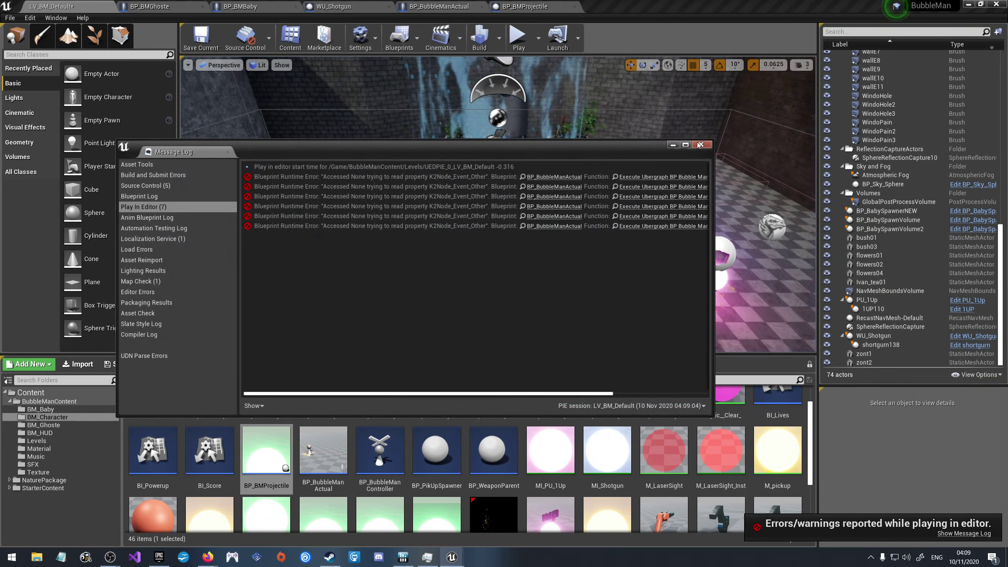
pyautogui.click(701, 144)
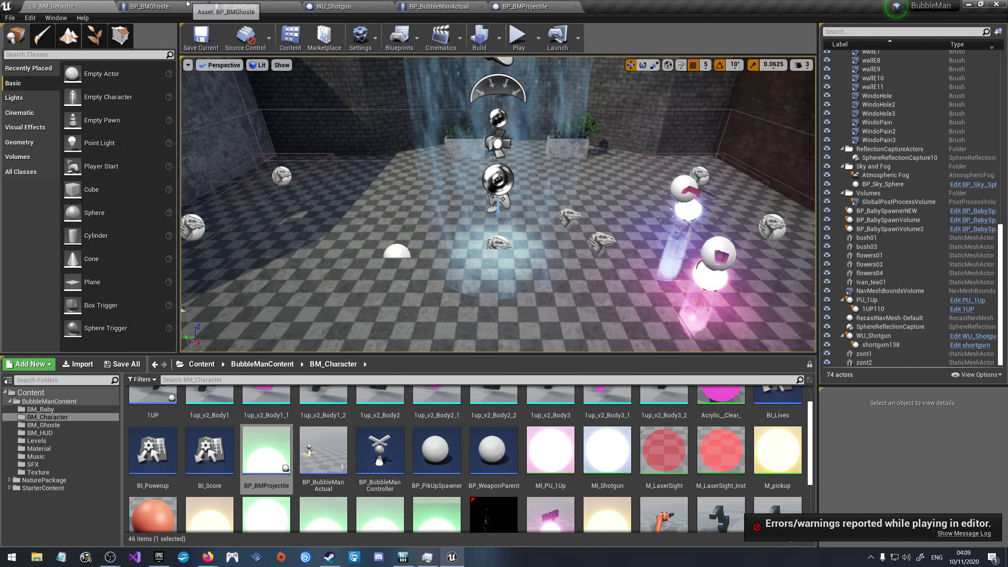
pyautogui.click(246, 4)
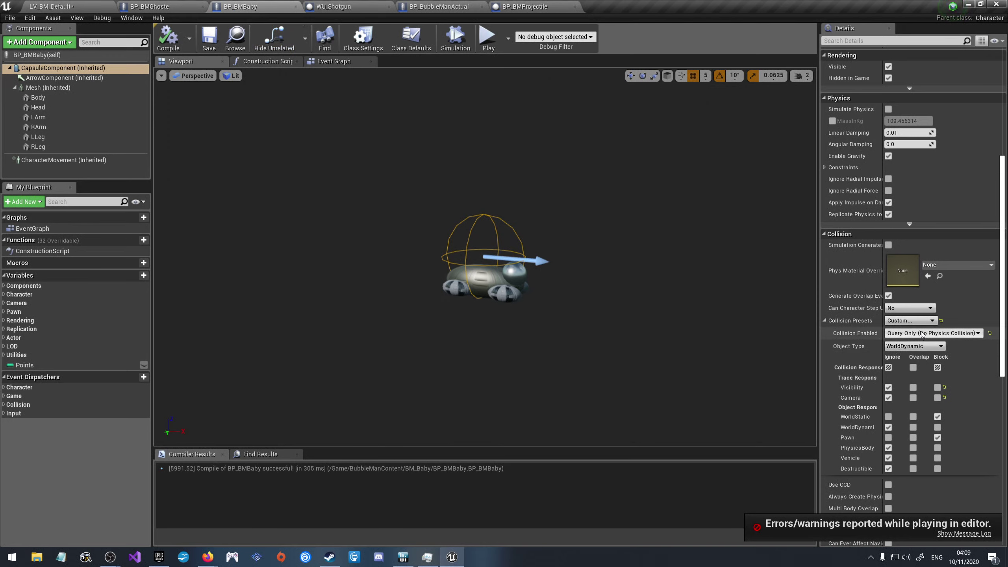
# Step: Set PhysicsBody to Ignore in BP_BMBaby's capsule Collision Responses, then switch to BP_BubbleManActual
pyautogui.scroll(-3, 893, 436)
pyautogui.moveTo(890, 436)
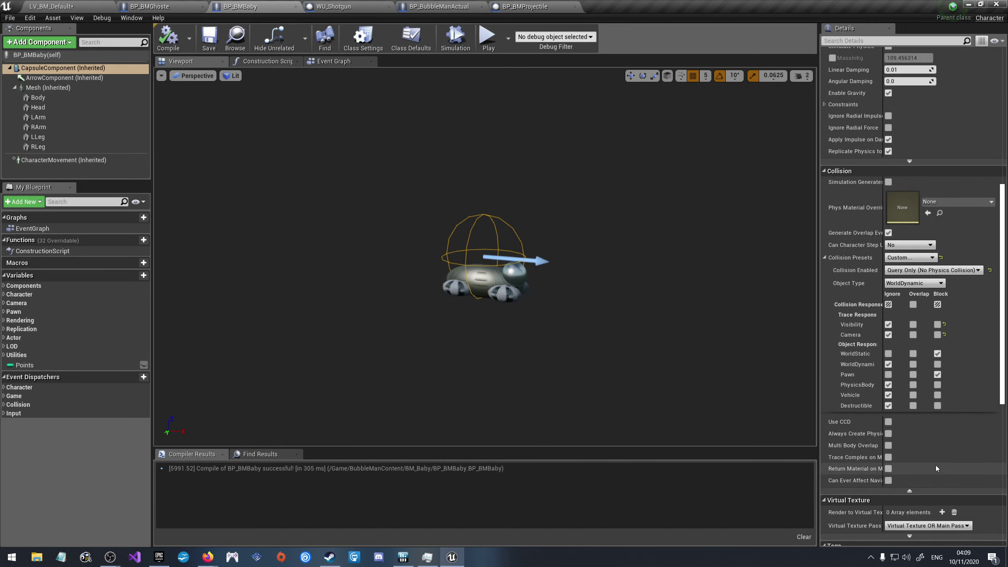
pyautogui.scroll(-3, 956, 472)
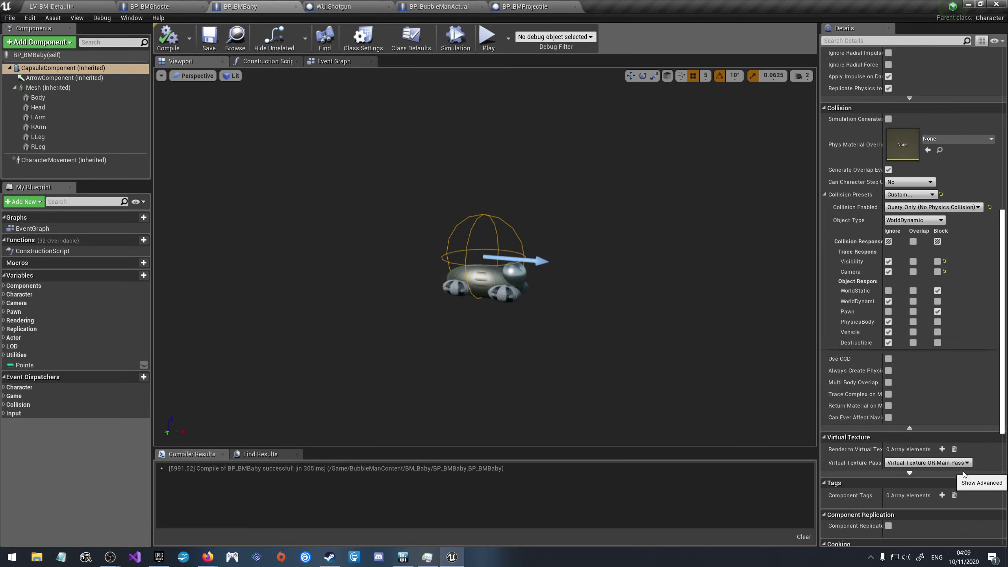
pyautogui.scroll(-2, 961, 471)
pyautogui.scroll(-5, 961, 471)
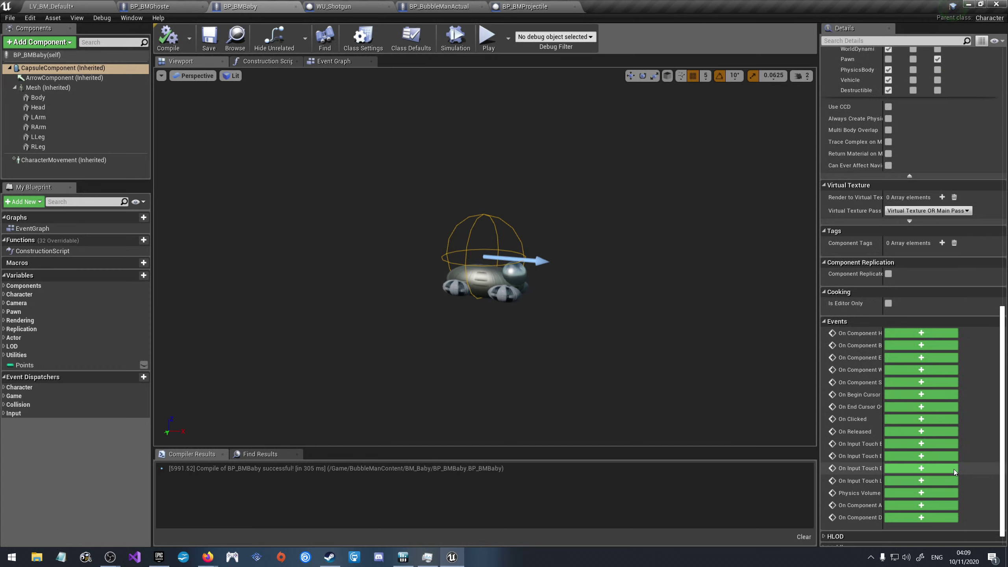
pyautogui.scroll(6, 954, 470)
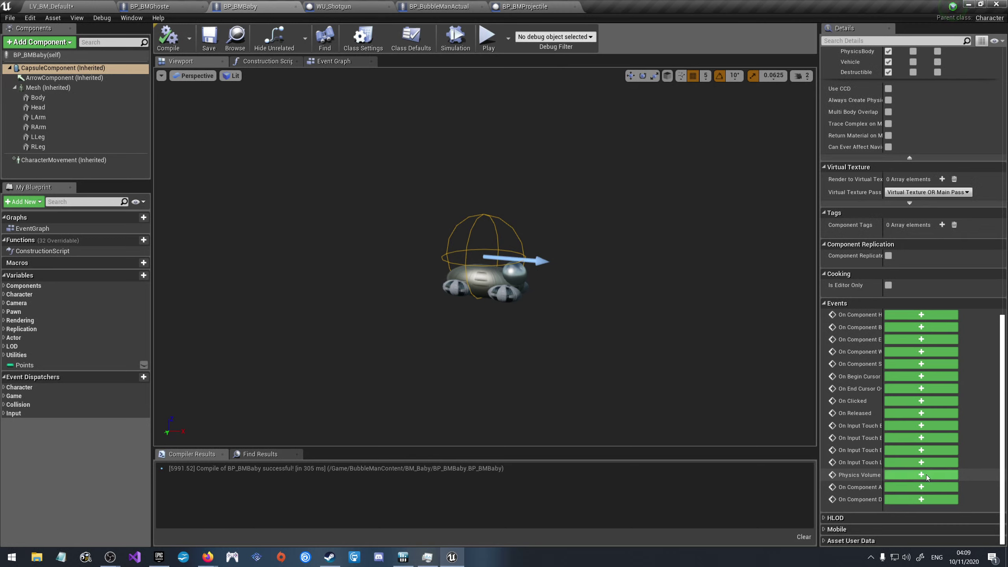
pyautogui.scroll(3, 908, 533)
pyautogui.scroll(3, 907, 531)
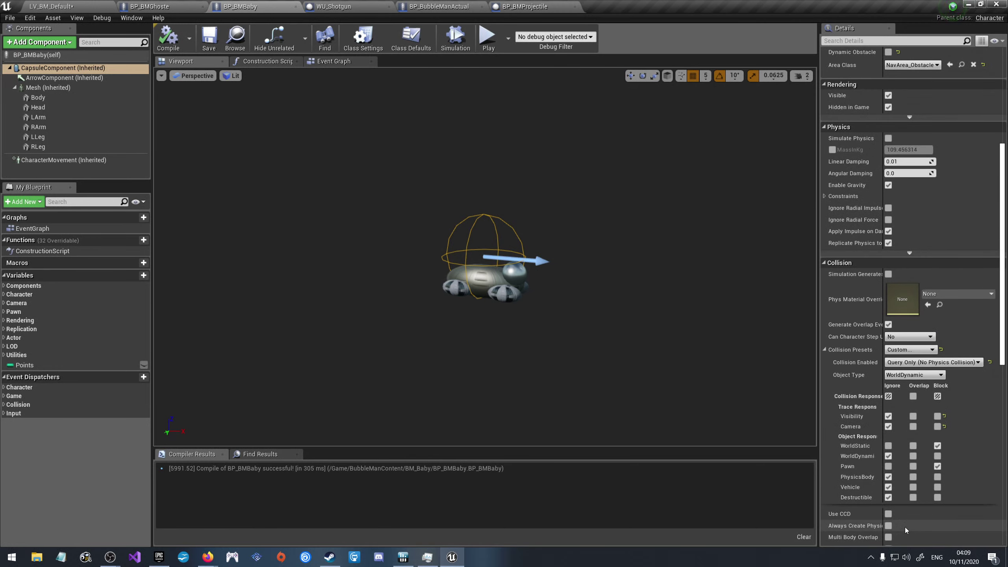
pyautogui.scroll(3, 904, 526)
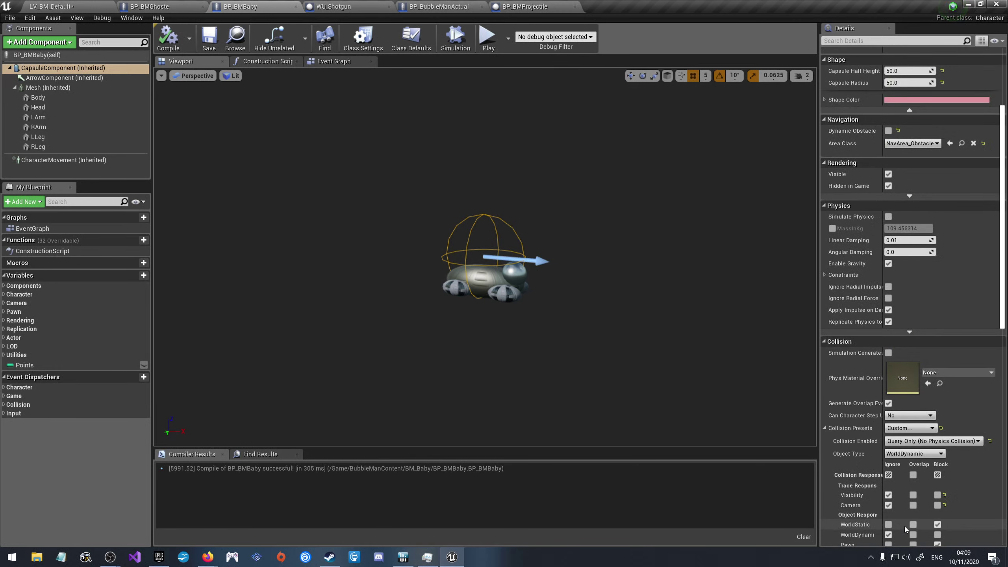
pyautogui.scroll(1, 904, 527)
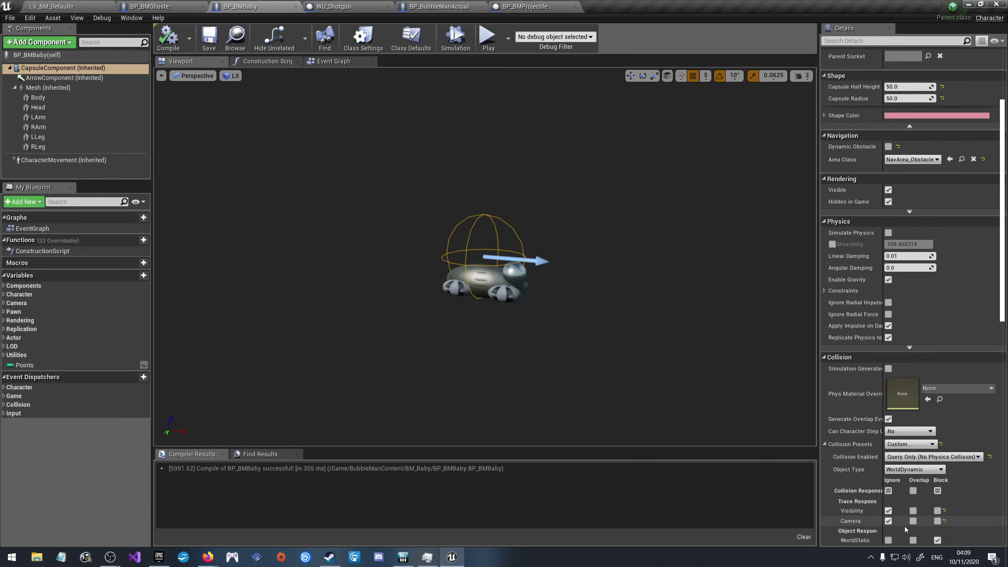
pyautogui.scroll(2, 904, 527)
pyautogui.scroll(2, 905, 526)
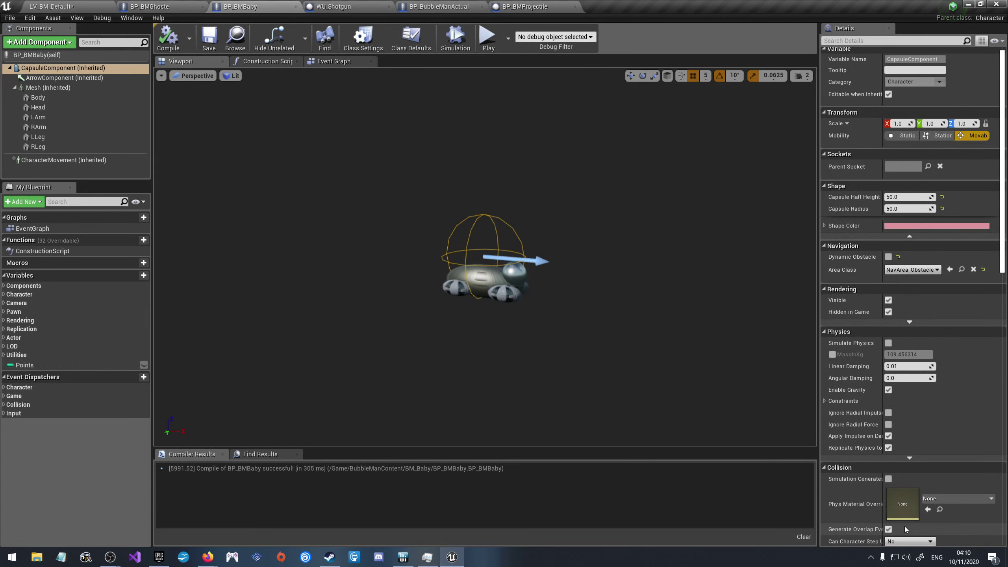
pyautogui.scroll(1, 905, 525)
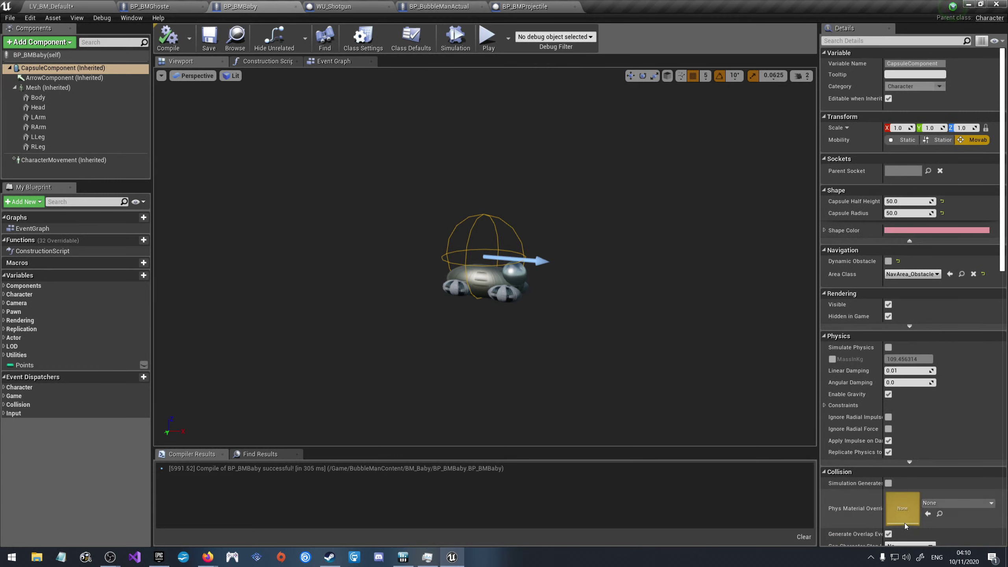
pyautogui.scroll(-2, 904, 524)
pyautogui.scroll(-2, 903, 523)
pyautogui.scroll(-2, 903, 523)
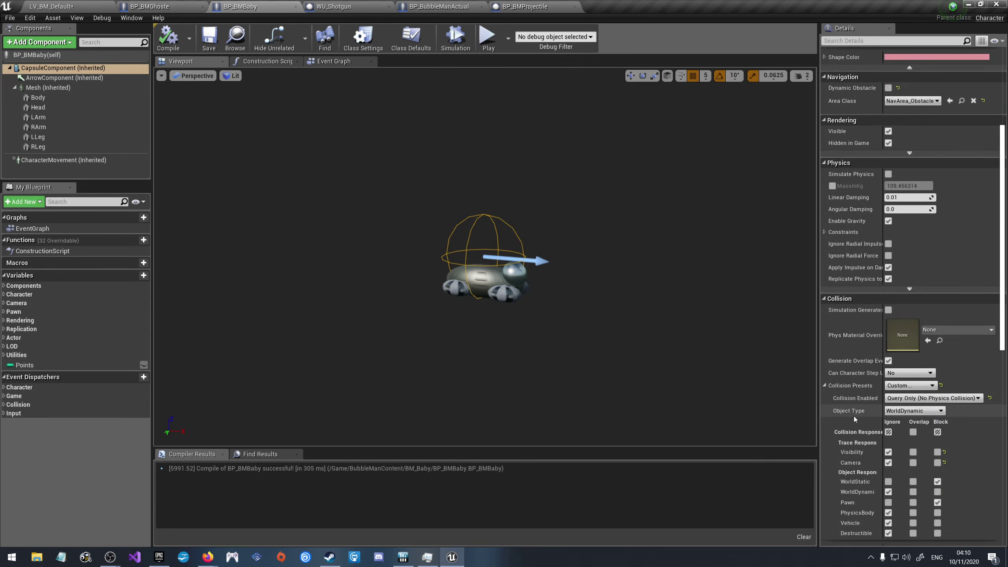
pyautogui.scroll(-2, 855, 417)
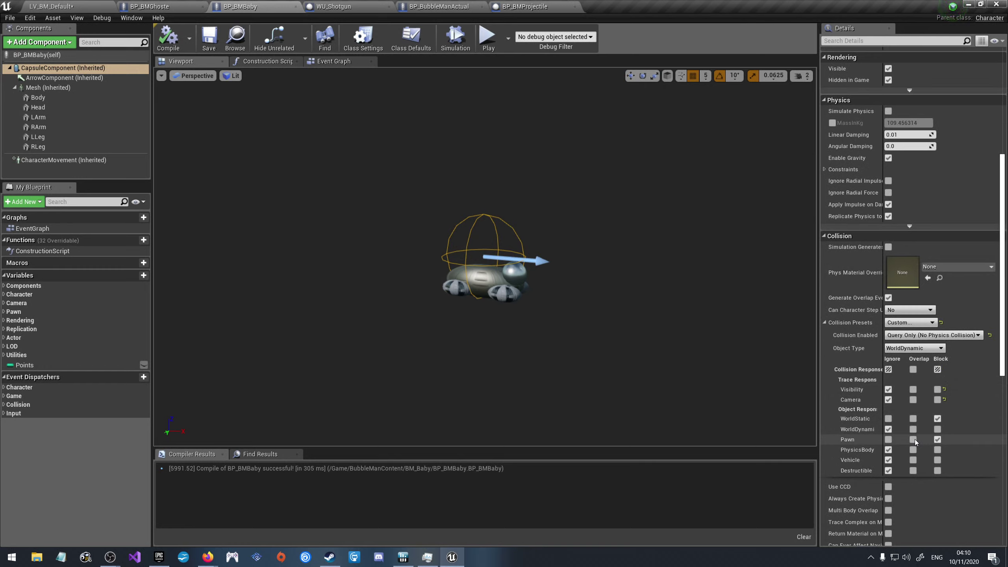
pyautogui.click(888, 450)
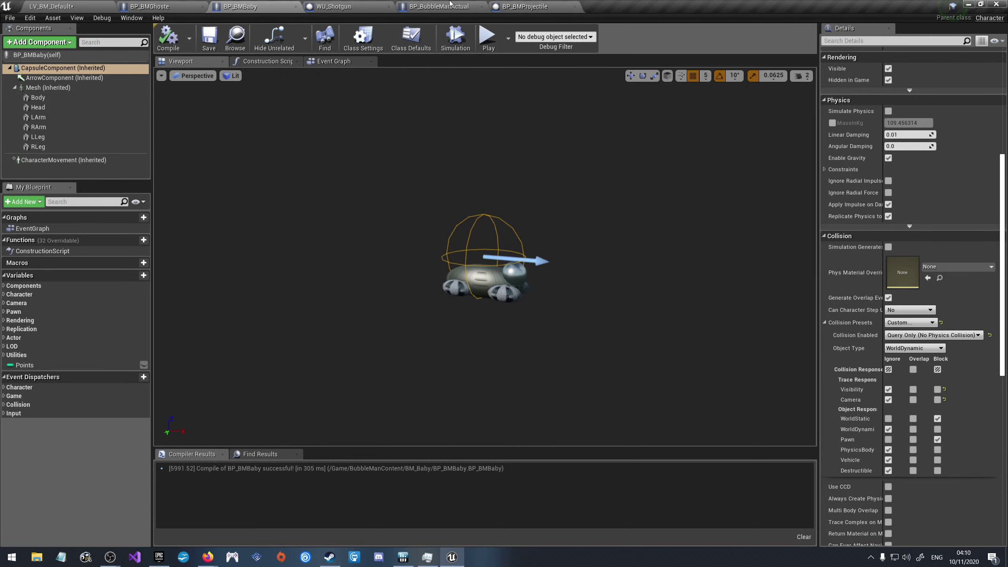
pyautogui.click(450, 5)
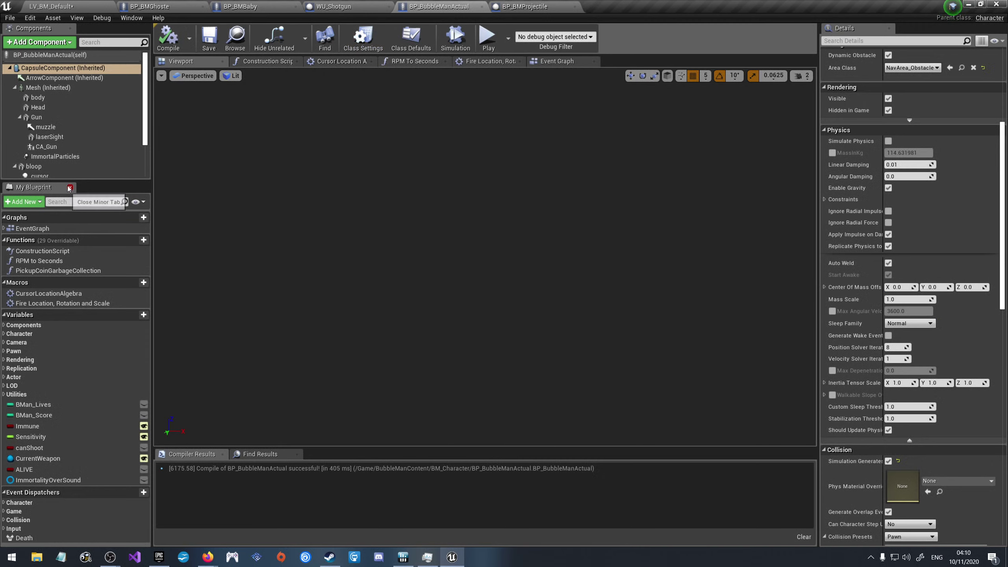
# Step: Give BP_BubbleManActual's body mesh the OverlapAll collision preset and save the blueprint
pyautogui.scroll(-1, 135, 119)
pyautogui.click(135, 81)
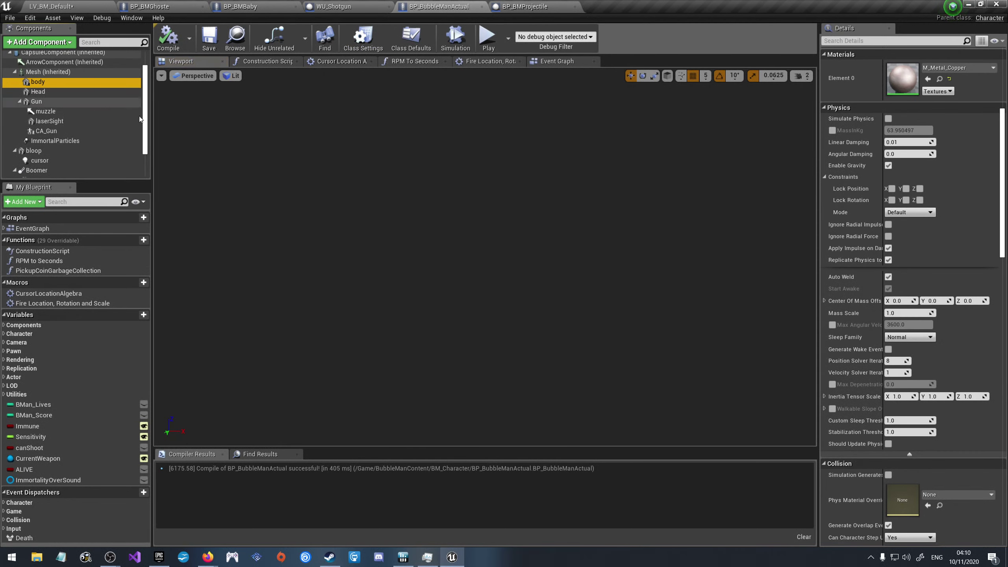
pyautogui.scroll(-3, 920, 348)
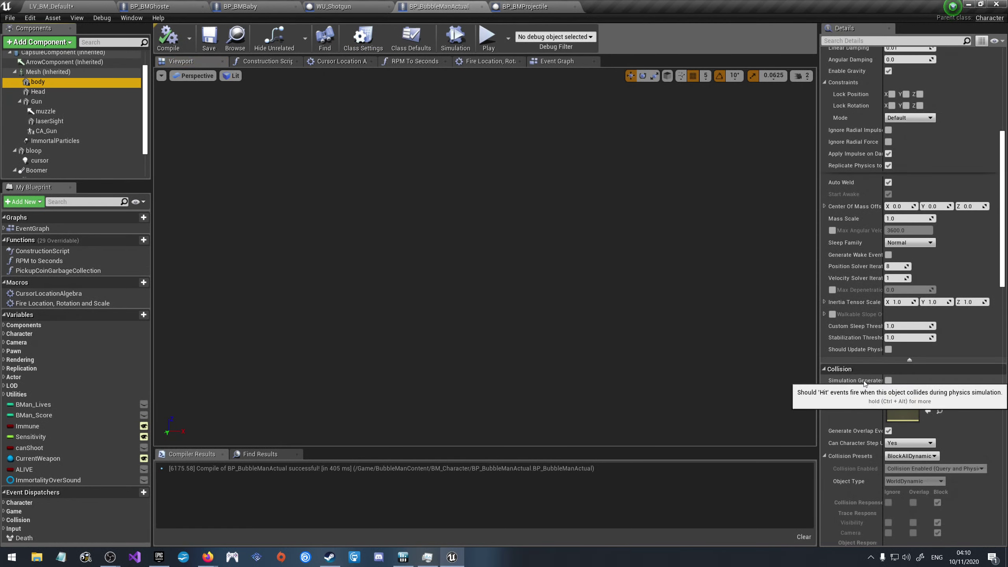
pyautogui.scroll(-1, 865, 382)
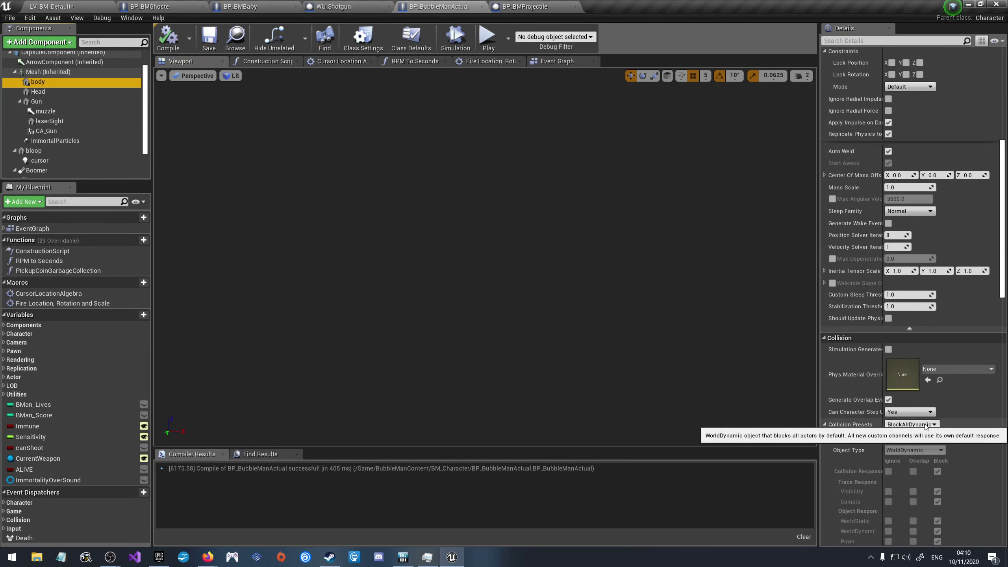
pyautogui.click(925, 425)
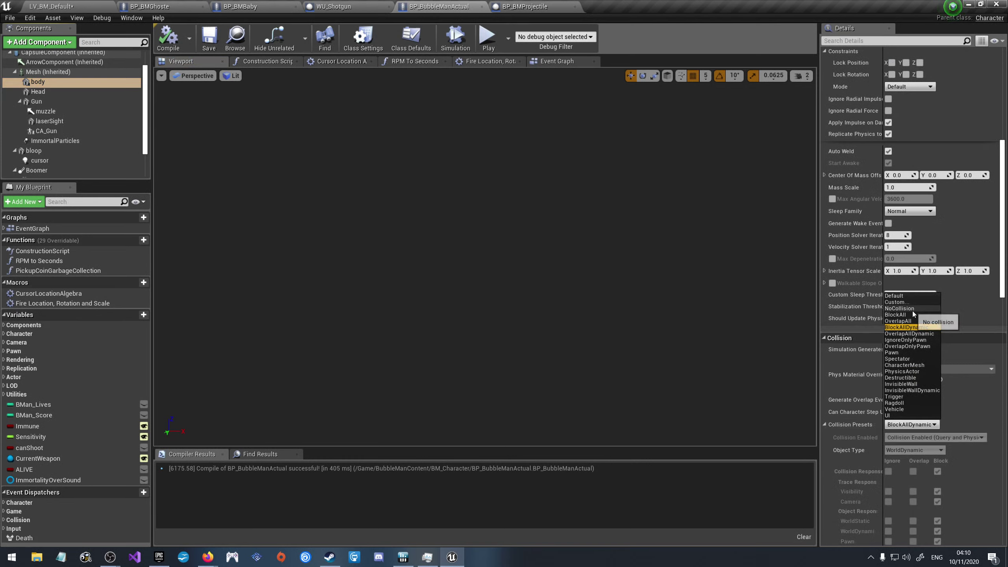
pyautogui.click(898, 321)
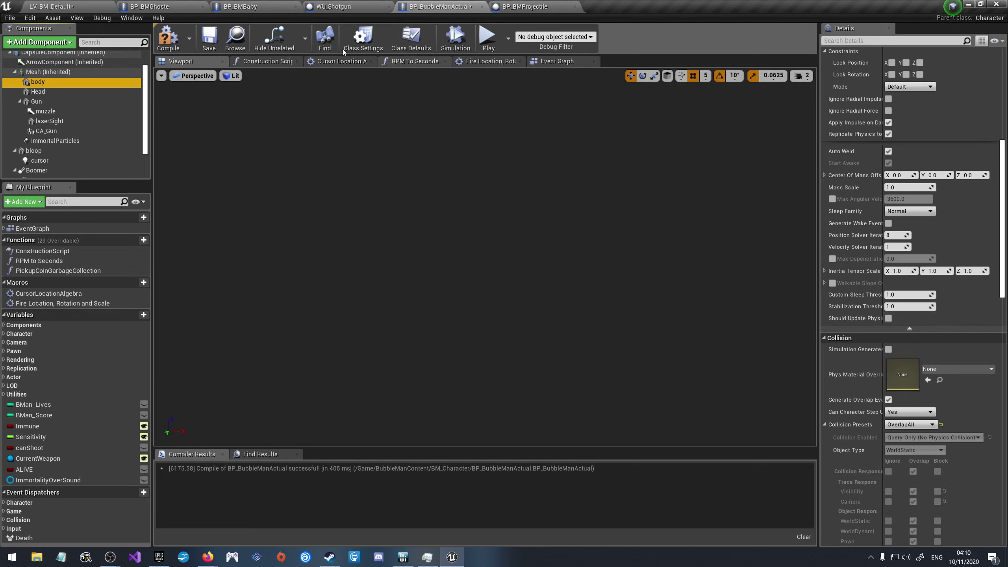
pyautogui.click(209, 41)
# Step: Run a Play-in-Editor session of LV_BM_Default and end it at 1250 points
pyautogui.click(489, 37)
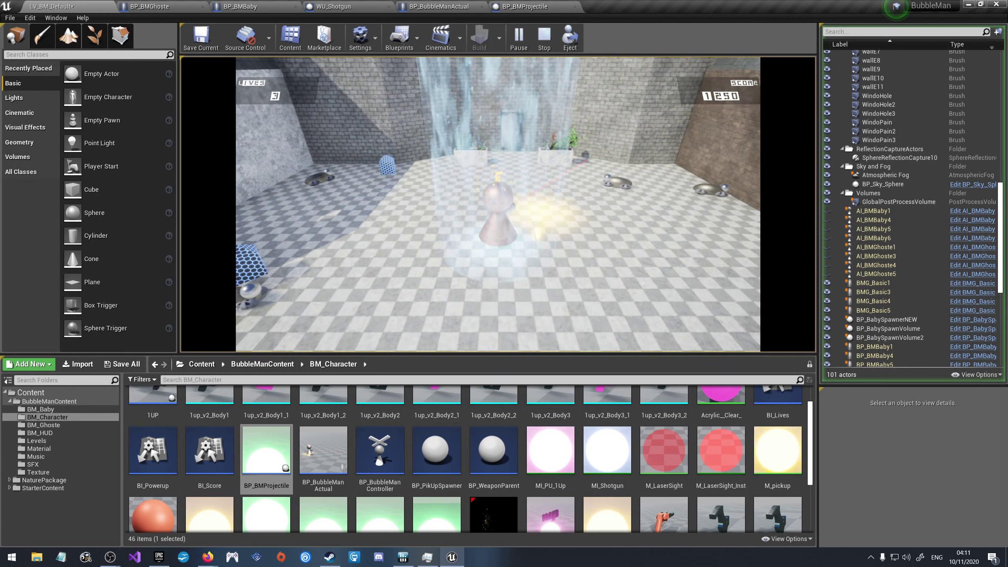
pyautogui.press('Escape')
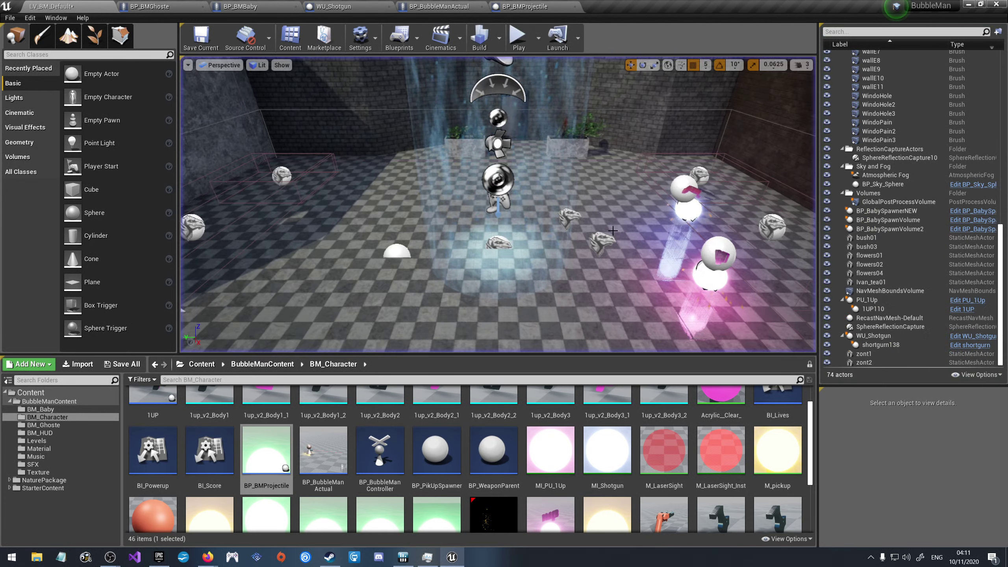
# Step: In BP_BubbleManActual, inspect the Gun, muzzle, laserSight, CA_Gun, ImmortalParticles, bloop, cursor and Boomer components
pyautogui.click(445, 6)
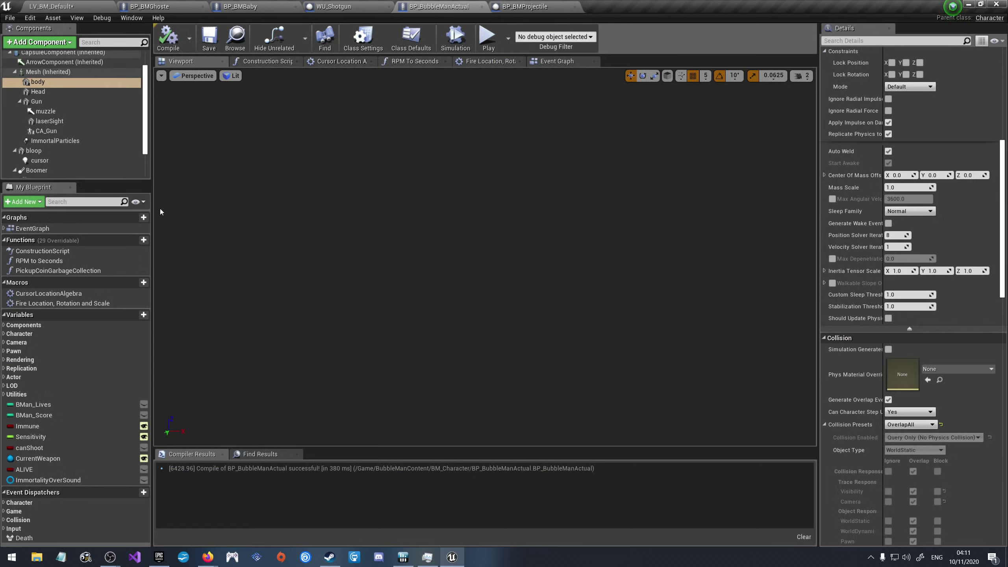
pyautogui.click(37, 102)
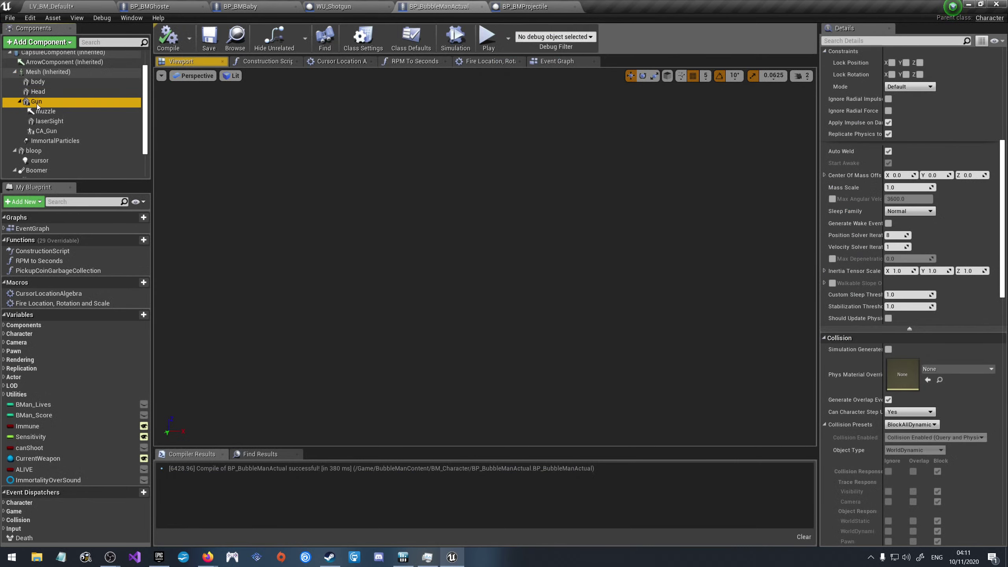
pyautogui.click(44, 111)
pyautogui.click(50, 122)
pyautogui.click(56, 131)
pyautogui.click(63, 141)
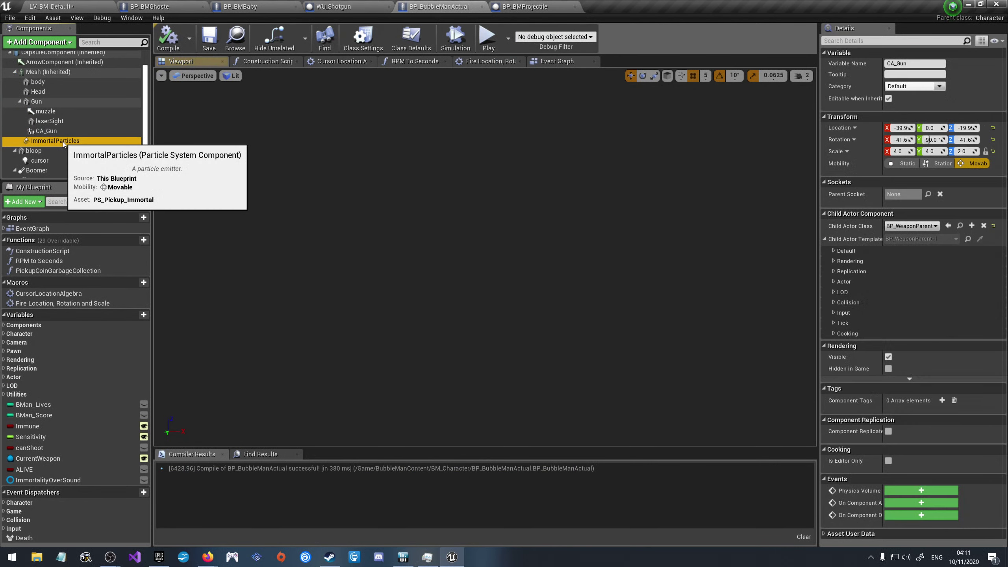
pyautogui.click(59, 152)
pyautogui.click(55, 161)
pyautogui.click(50, 170)
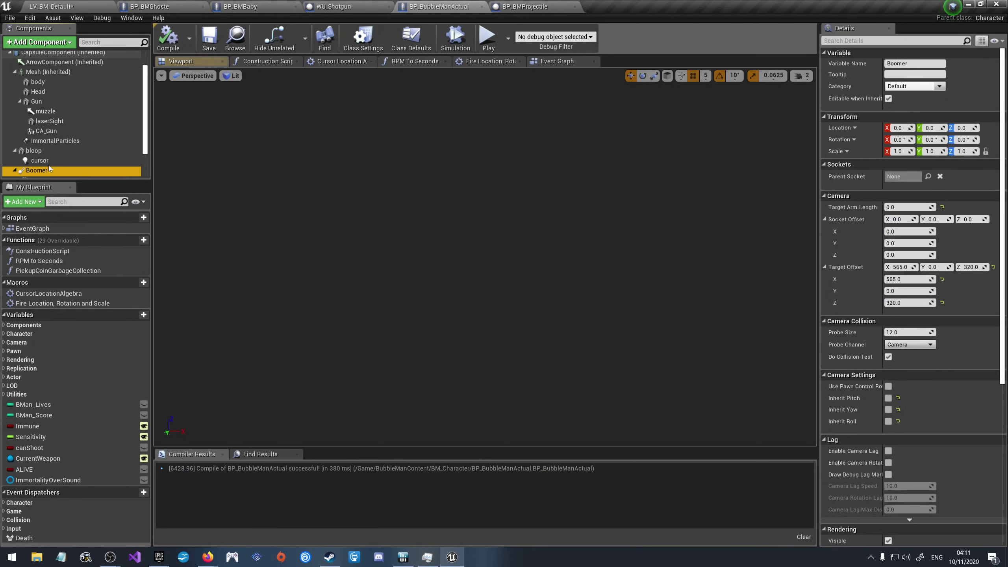
pyautogui.click(47, 160)
pyautogui.scroll(-1, 47, 159)
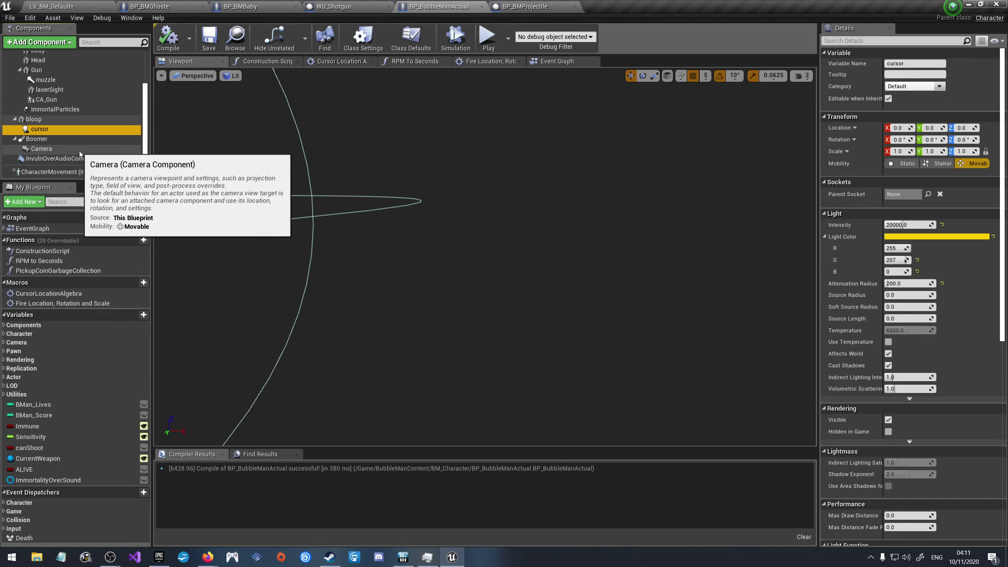
pyautogui.scroll(2, 73, 157)
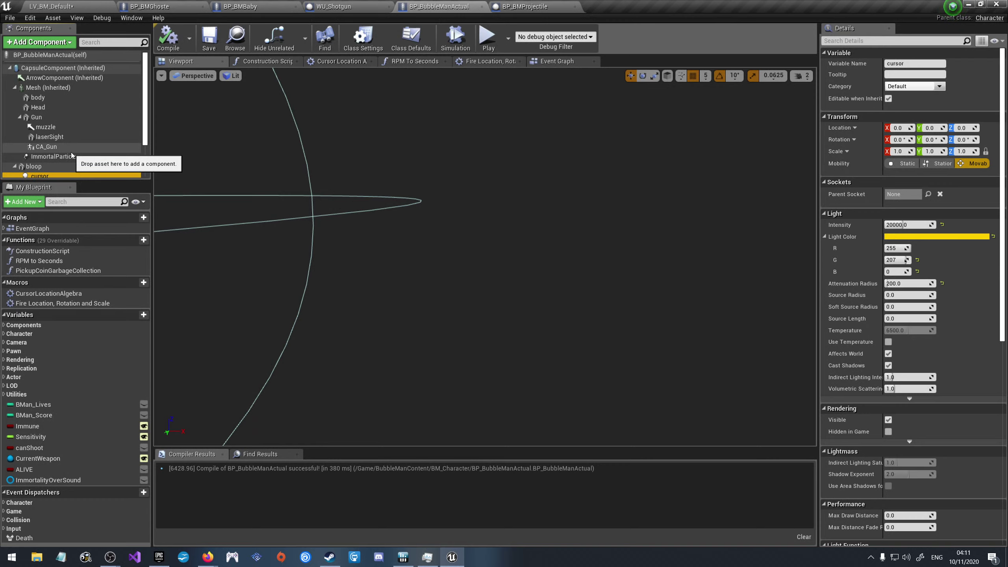
# Step: Return to LV_BM_Default and browse to the BM_Baby folder under BubbleManContent
pyautogui.click(237, 5)
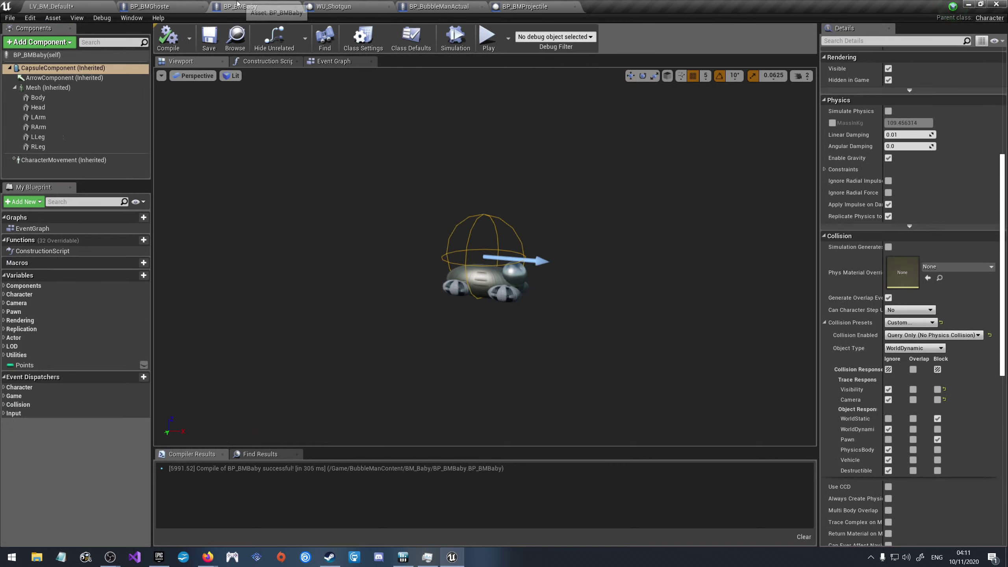
pyautogui.click(67, 3)
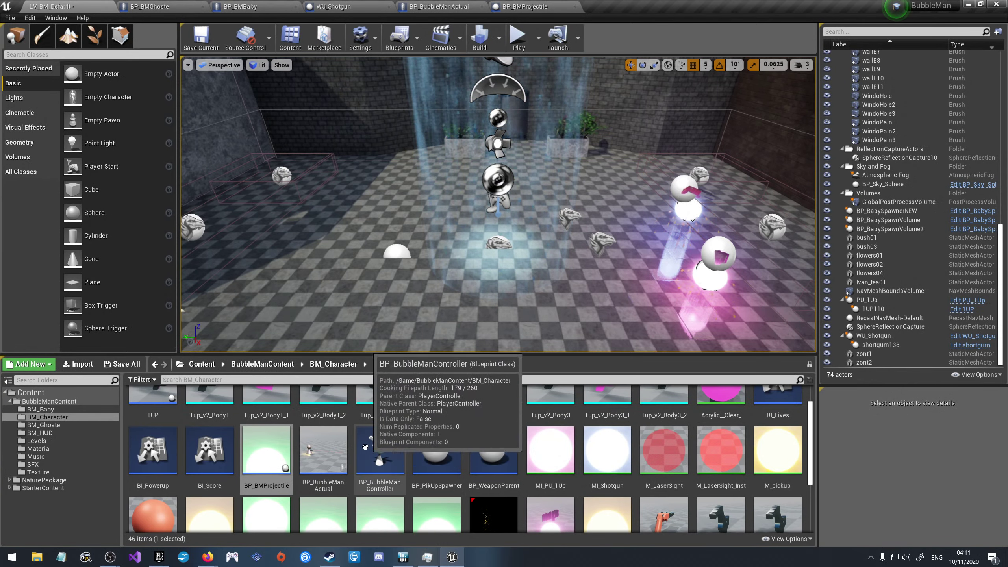
pyautogui.click(258, 366)
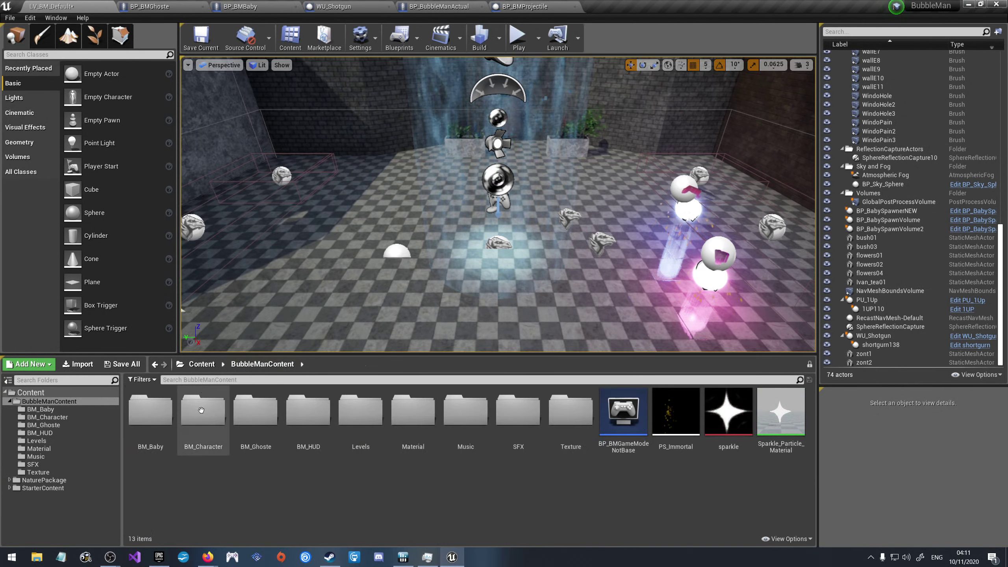
pyautogui.doubleClick(149, 413)
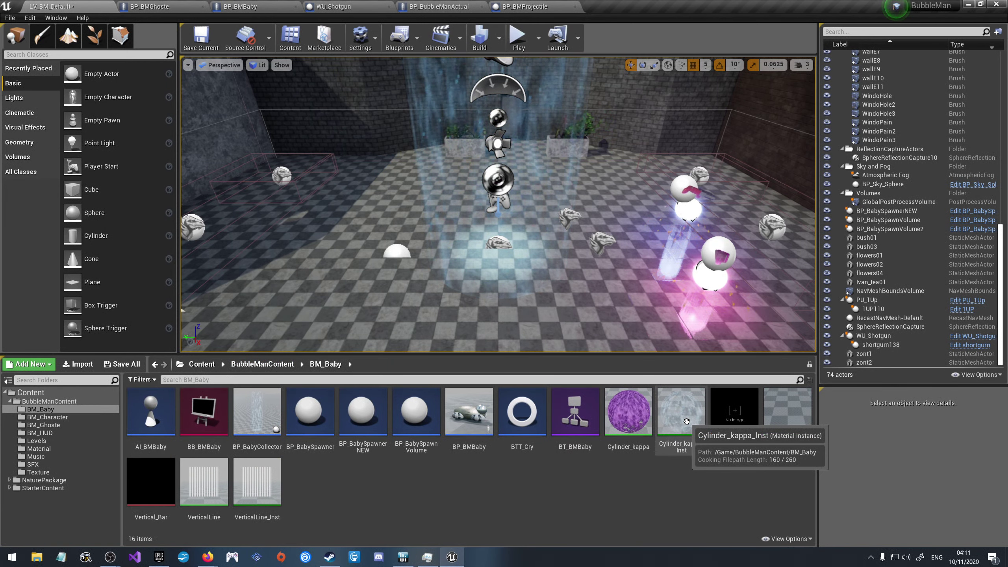
# Step: Set BT_BMBaby's wander Move To Acceptable Radius to 25, save the tree, and return to the level
pyautogui.doubleClick(559, 403)
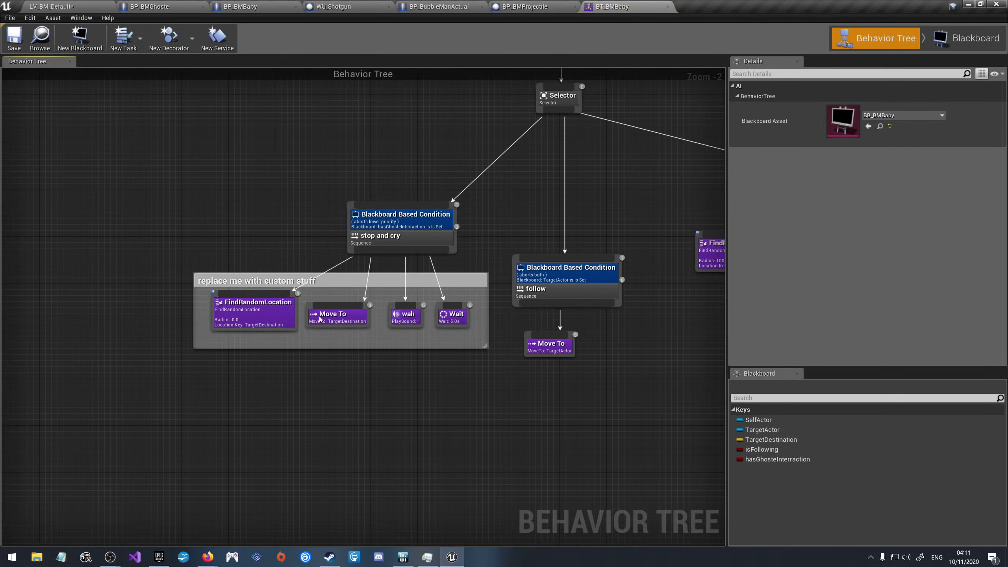
pyautogui.click(319, 319)
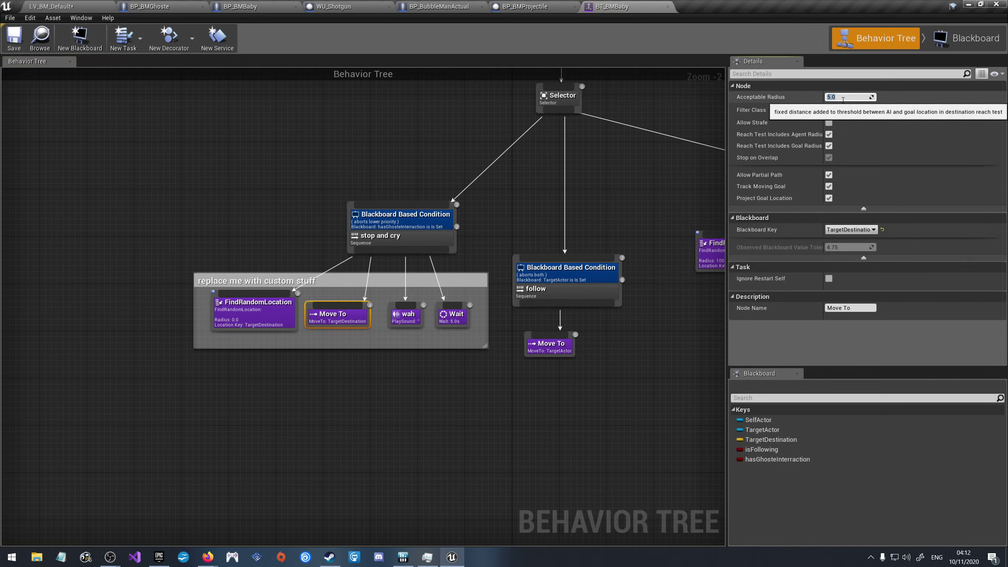
pyautogui.write('5')
pyautogui.press('Return')
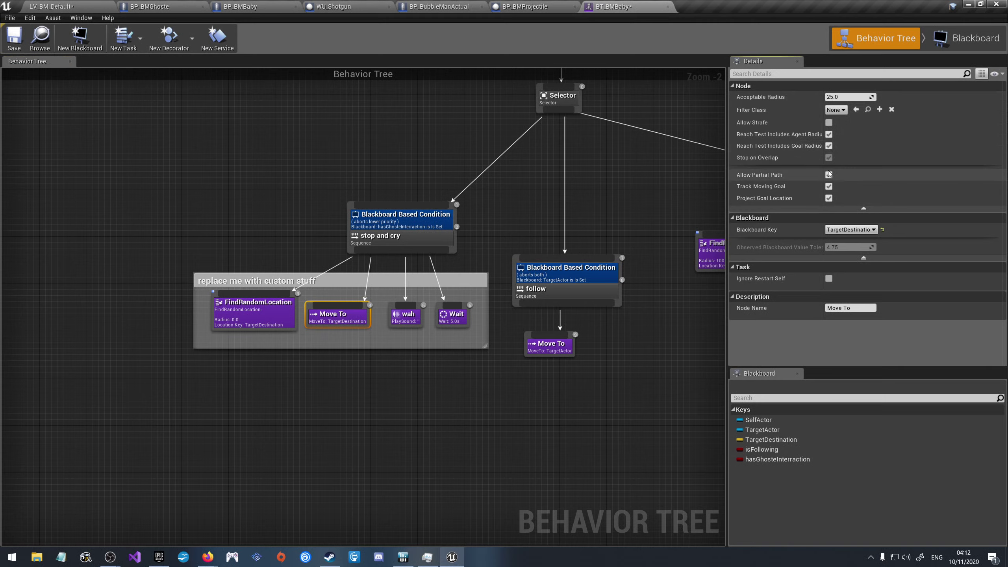
pyautogui.click(14, 38)
pyautogui.click(51, 7)
pyautogui.click(201, 38)
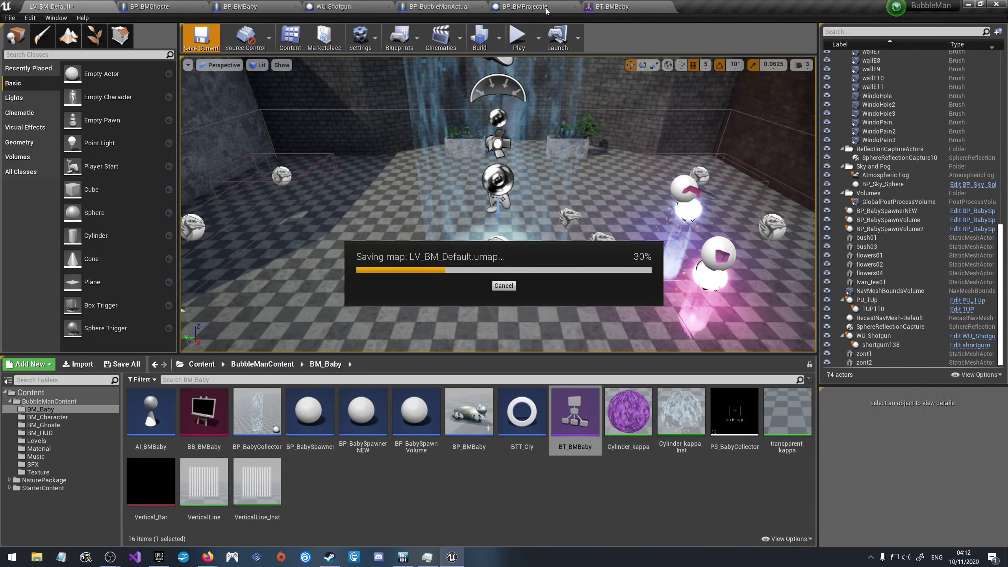
pyautogui.click(518, 38)
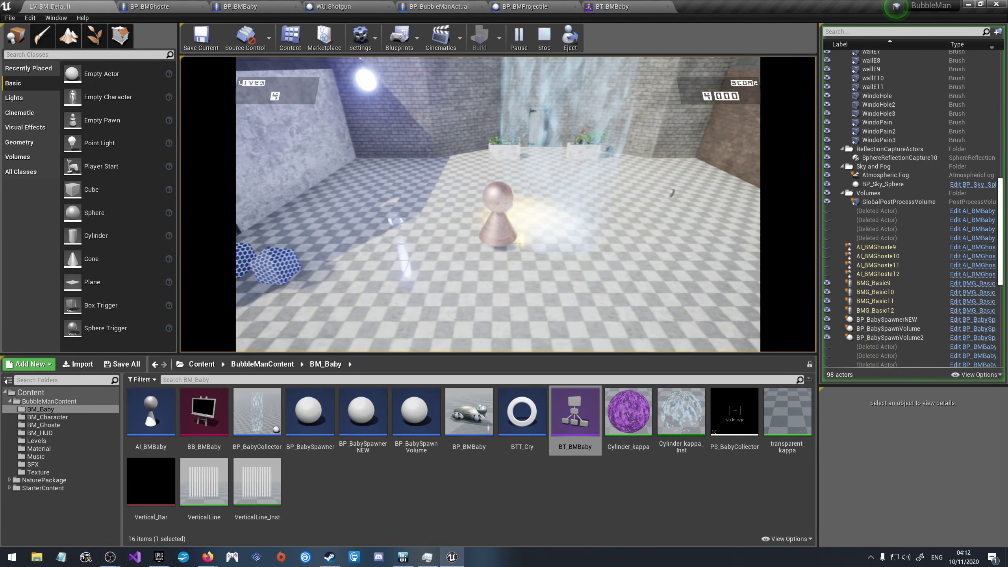
pyautogui.press('Escape')
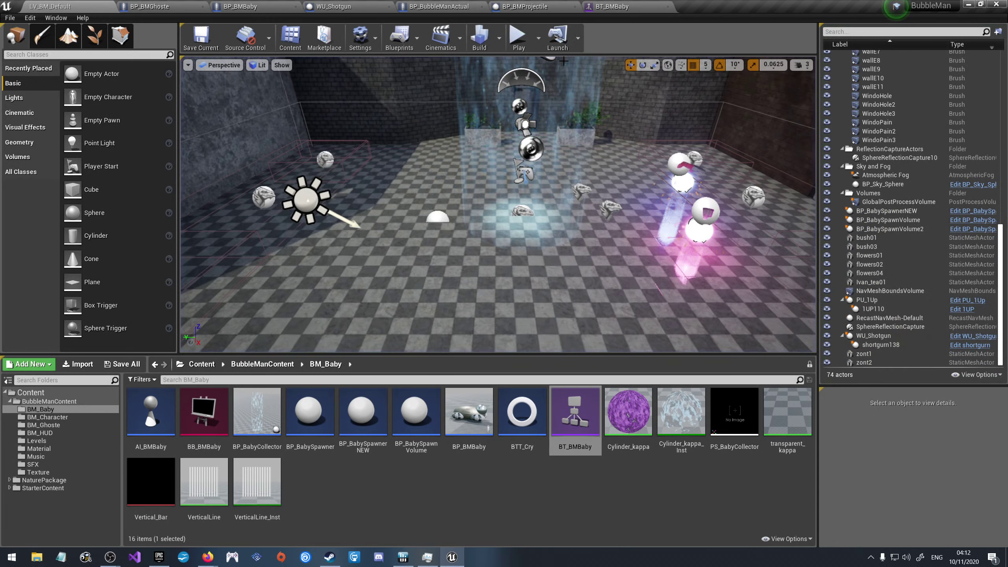
# Step: Set the second wander Move To task's Acceptable Radius in BT_BMBaby to 25
pyautogui.click(597, 5)
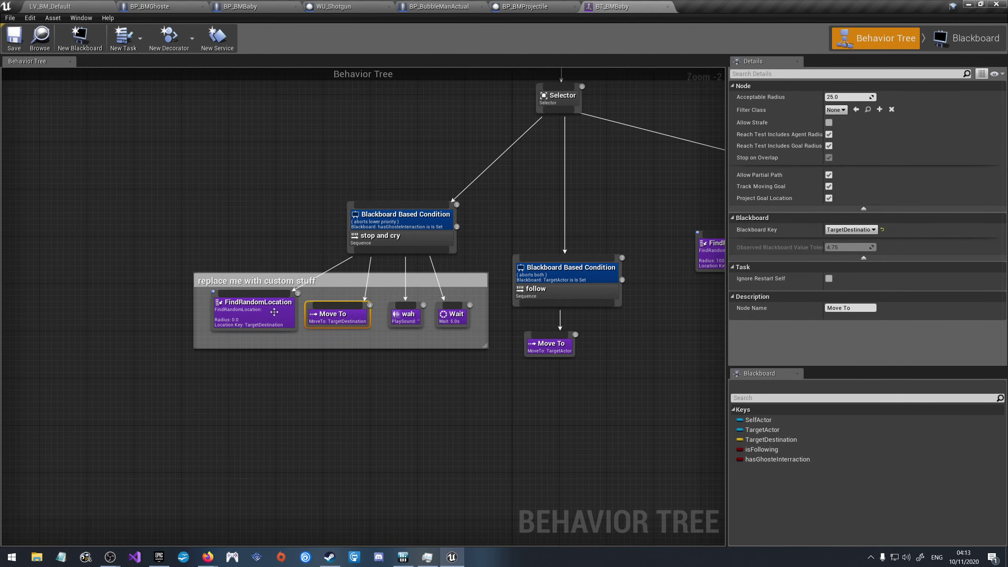
pyautogui.moveTo(306, 353); pyautogui.dragTo(461, 384, button='right')
pyautogui.scroll(1, 461, 385)
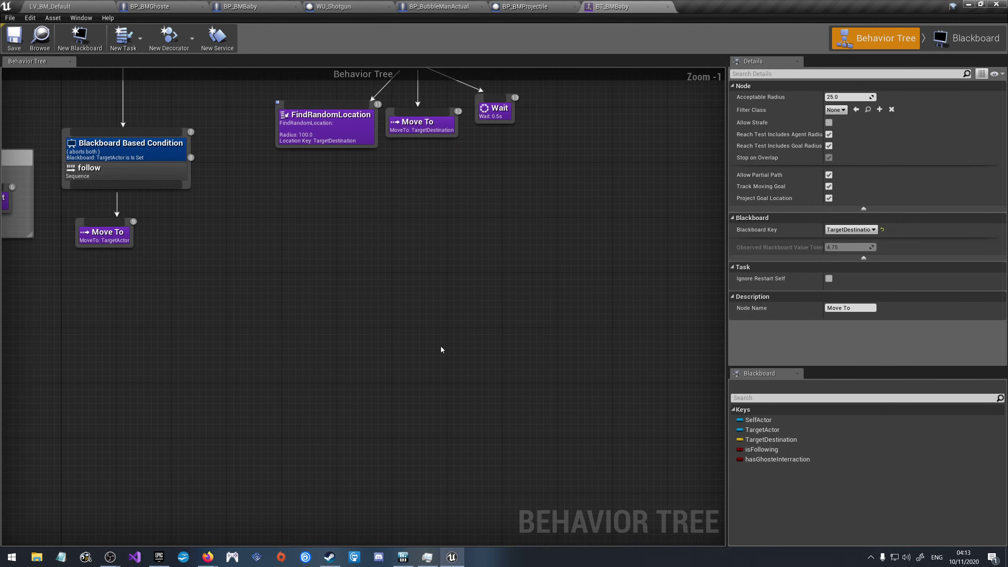
pyautogui.click(408, 124)
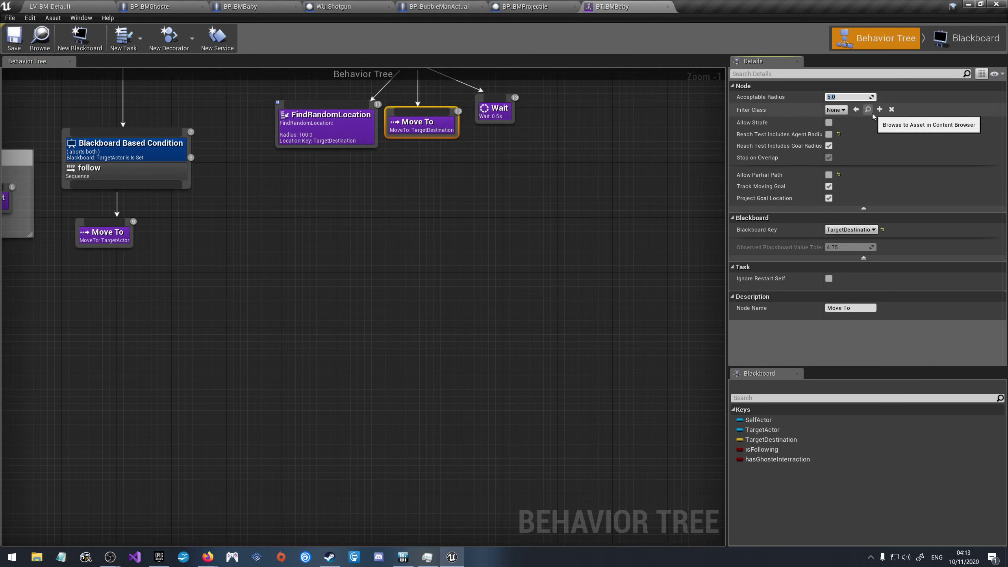
pyautogui.write('25')
pyautogui.press('Return')
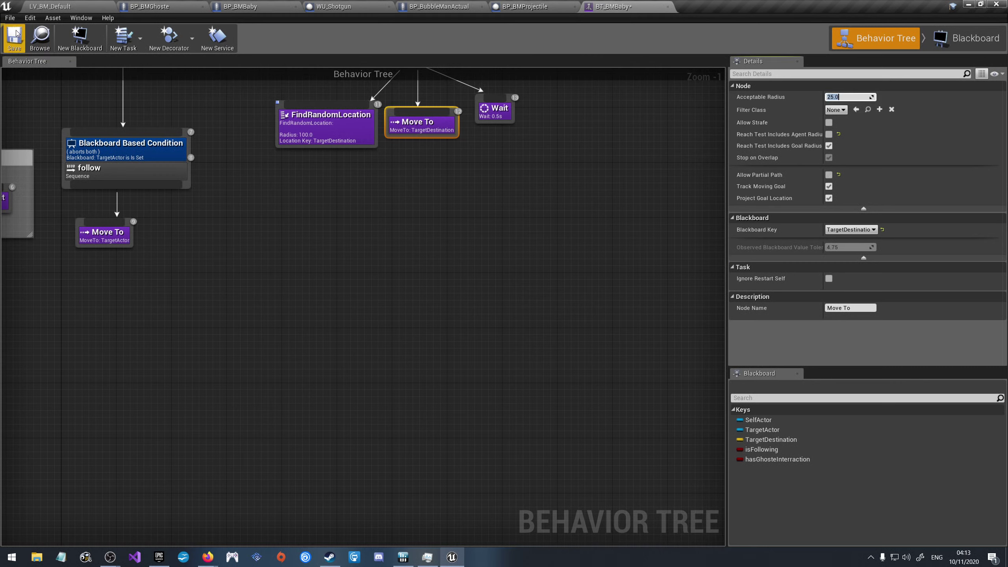
# Step: Save LV_BM_Default and play-test it to 1775 points before stopping
pyautogui.click(52, 5)
pyautogui.click(199, 38)
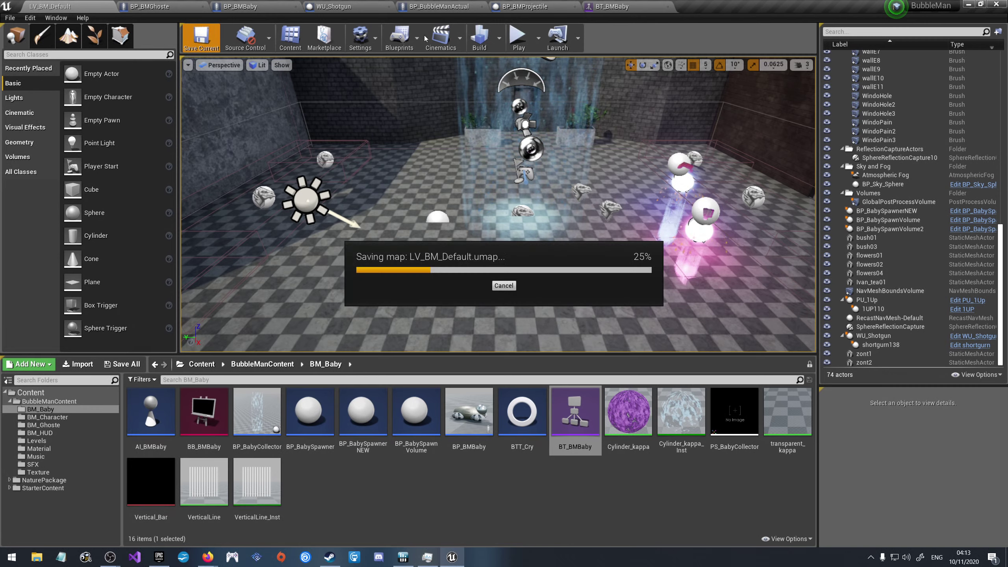
pyautogui.click(518, 36)
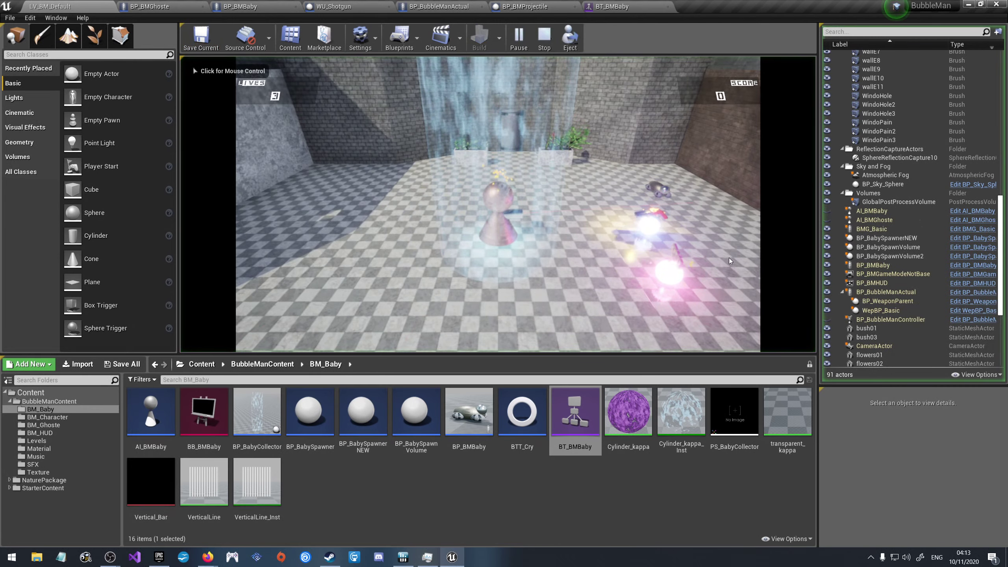
pyautogui.click(472, 229)
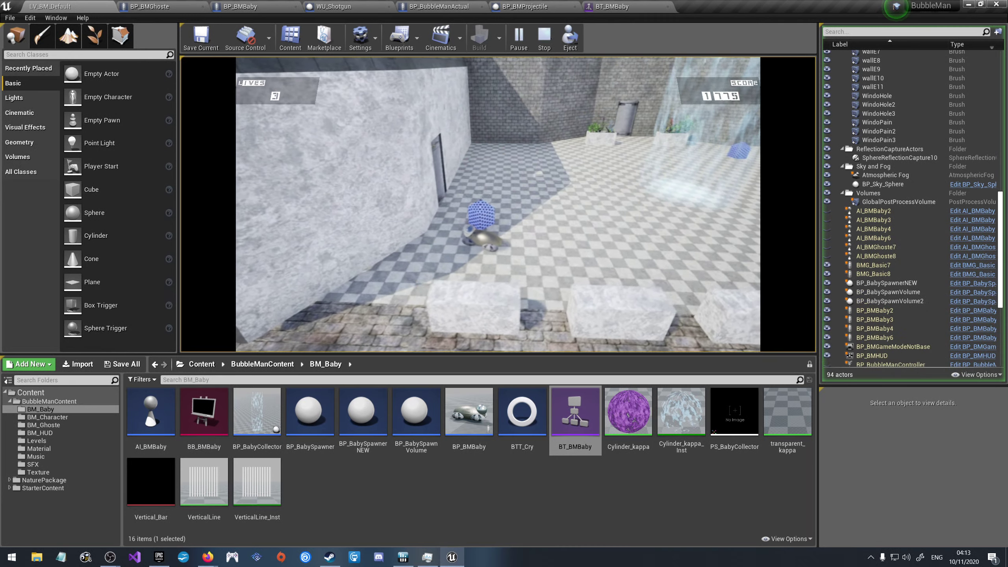
pyautogui.press('Escape')
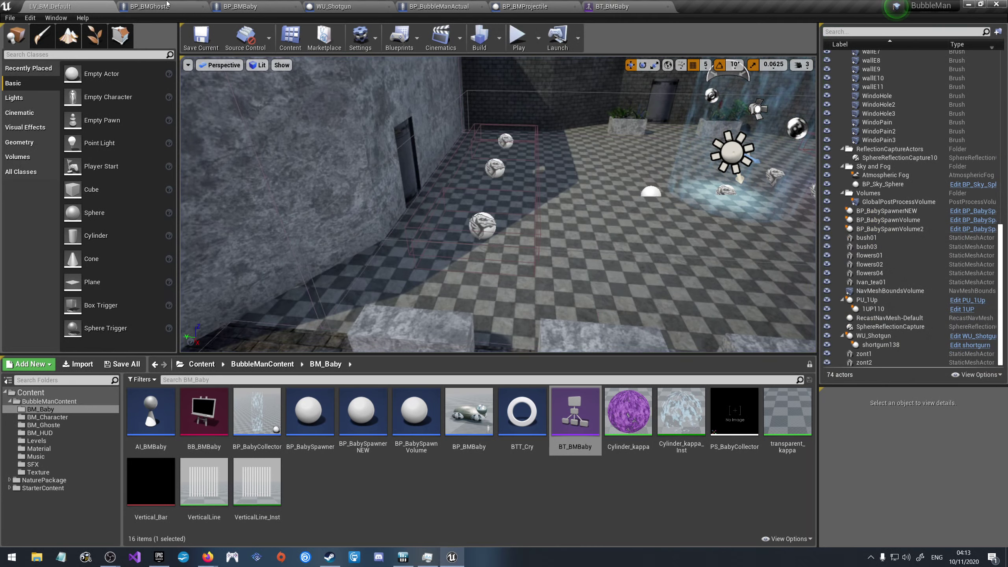
# Step: In BP_BubbleManActual, orbit the preview and select the body cone, bloop cube and cursor light
pyautogui.click(555, 3)
pyautogui.click(405, 3)
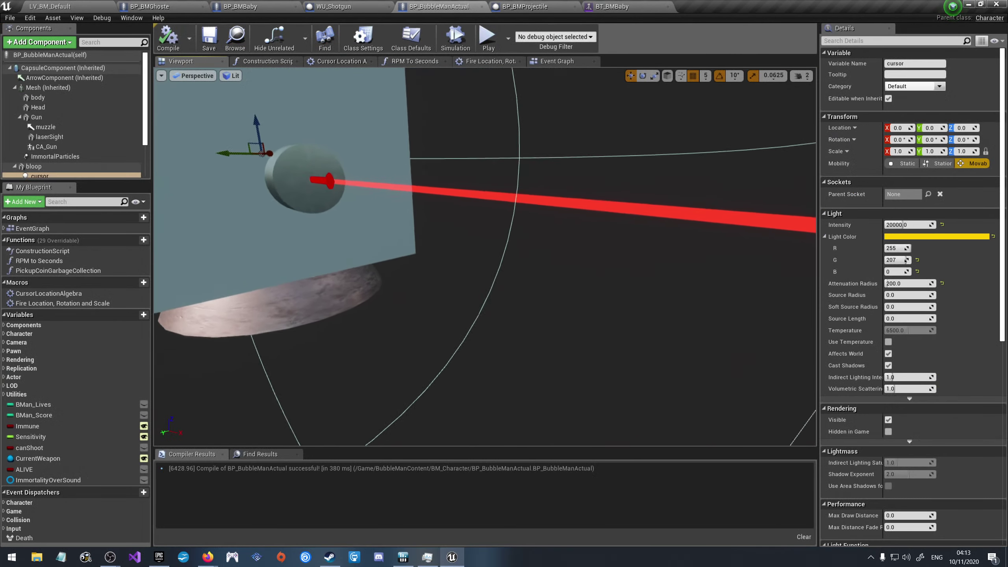
pyautogui.moveTo(473, 271); pyautogui.dragTo(472, 270)
pyautogui.click(458, 307)
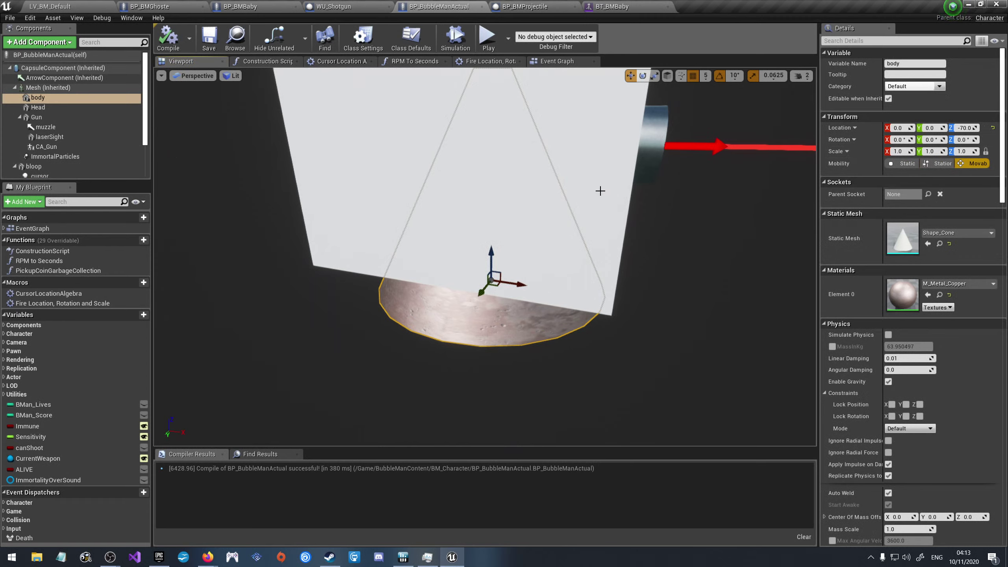
pyautogui.moveTo(548, 226)
pyautogui.mouseDown()
pyautogui.moveTo(206, 232)
pyautogui.moveTo(214, 254)
pyautogui.moveTo(503, 190)
pyautogui.mouseUp()
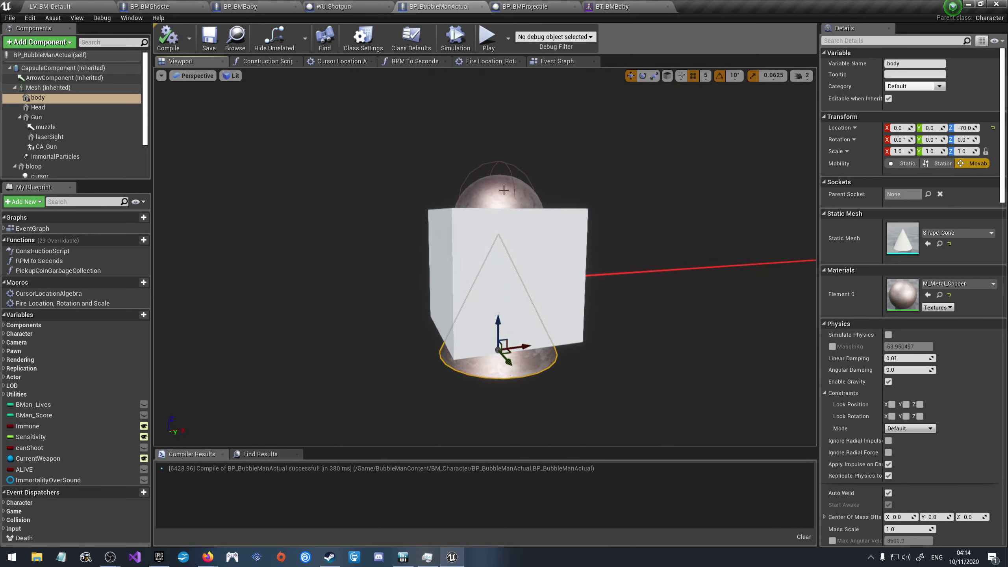
pyautogui.click(471, 225)
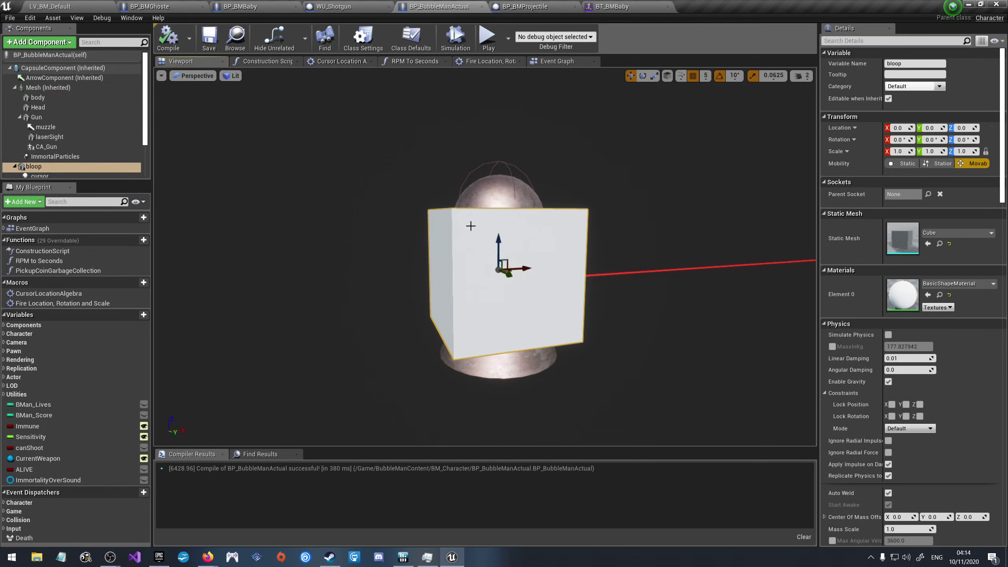
pyautogui.scroll(-3, 71, 102)
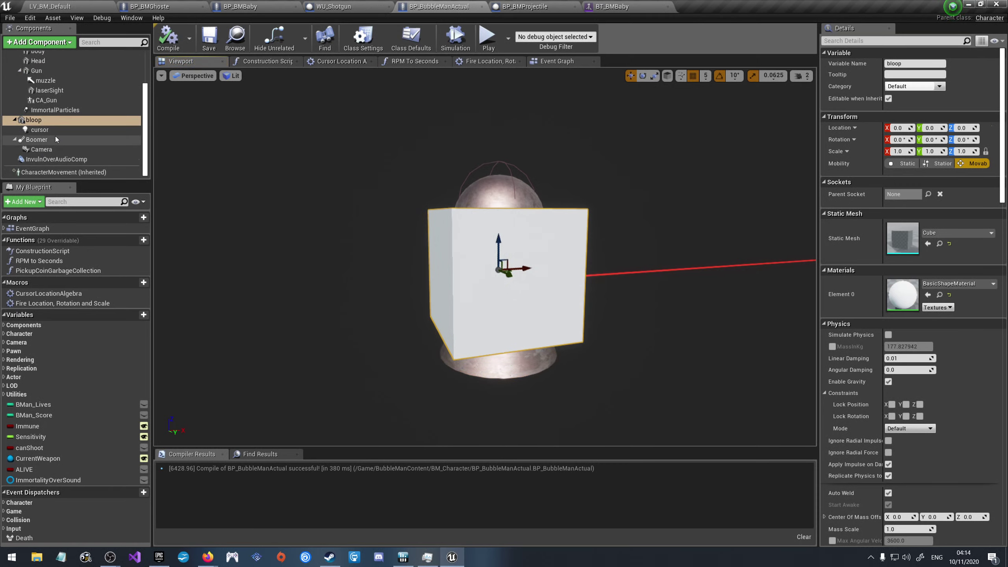
pyautogui.click(56, 131)
pyautogui.click(48, 120)
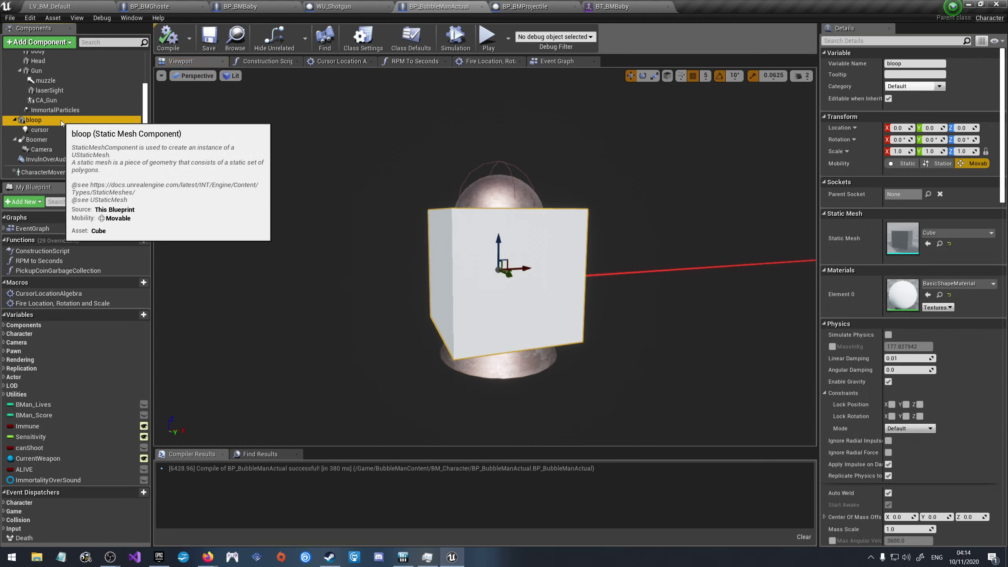
pyautogui.click(619, 7)
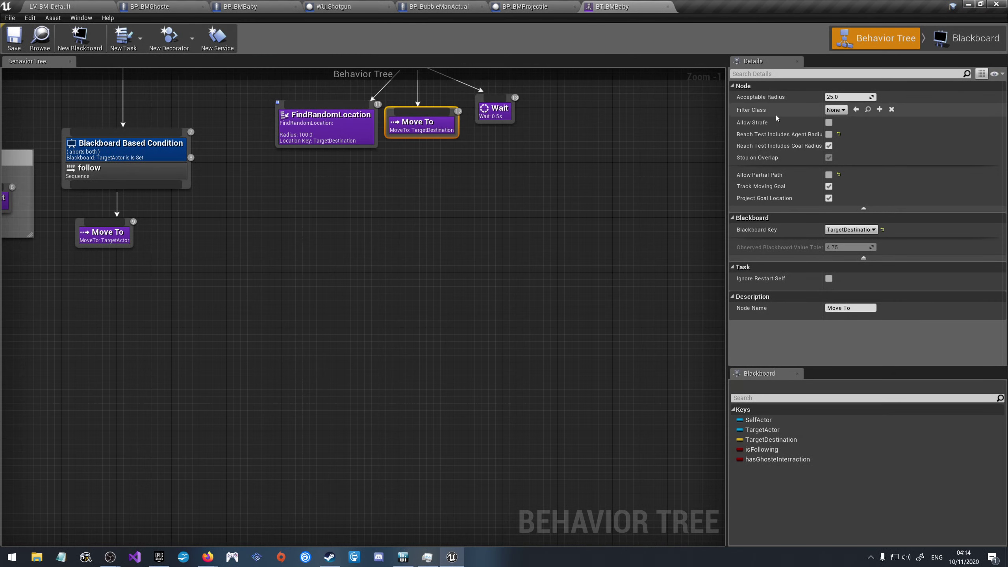
# Step: Change the Move To task's Acceptable Radius to 66 and save BT_BMBaby
pyautogui.click(850, 96)
pyautogui.write('66')
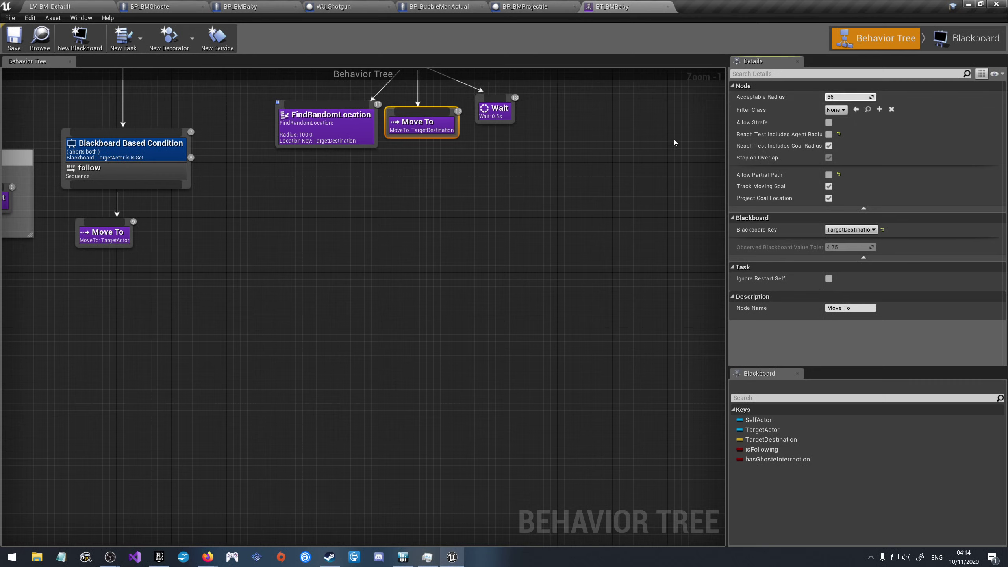
pyautogui.click(572, 166)
pyautogui.click(14, 38)
# Step: Play-test LV_BM_Default, reaching 2675 points with 5 lives, then stop the session
pyautogui.click(49, 6)
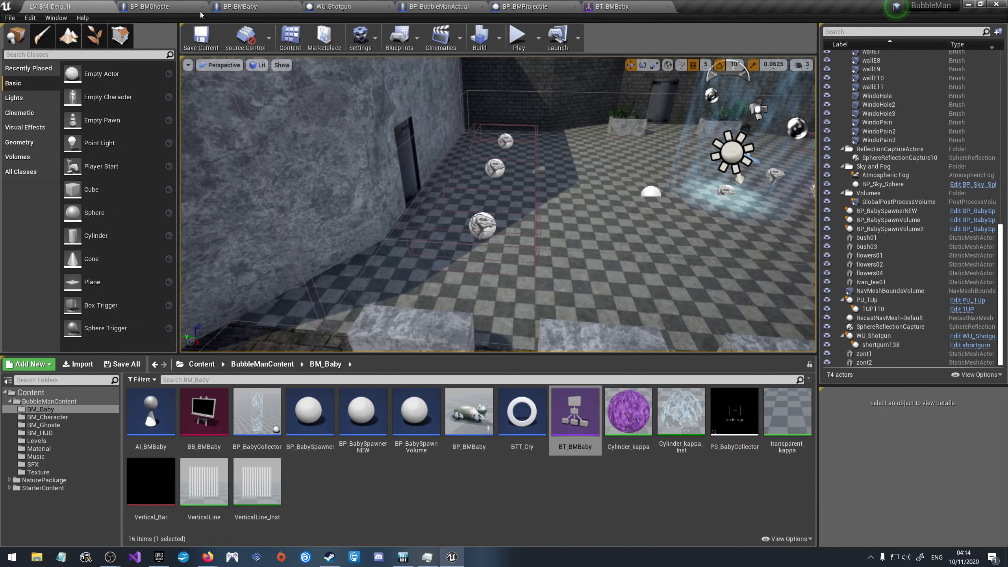
pyautogui.click(522, 33)
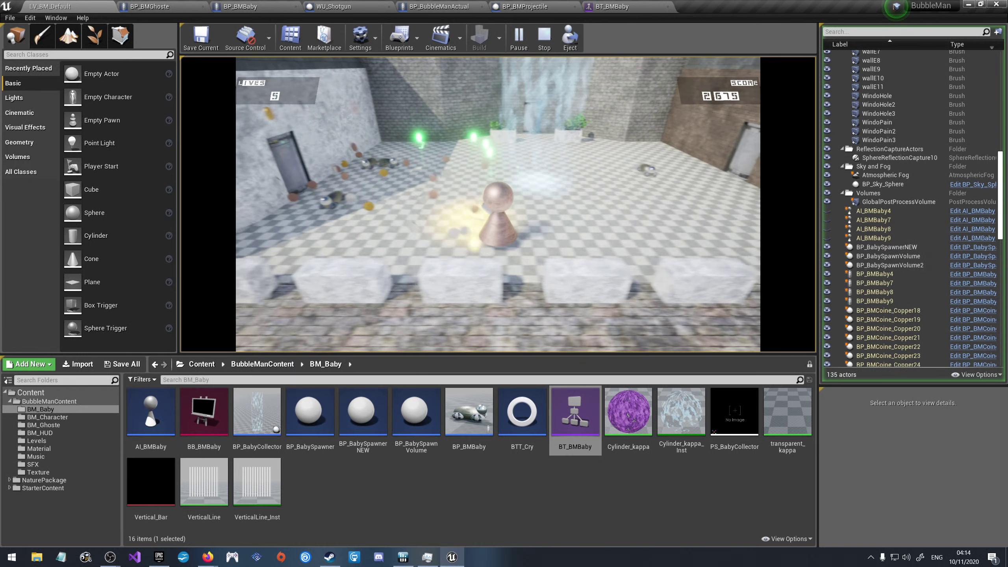
pyautogui.press('Escape')
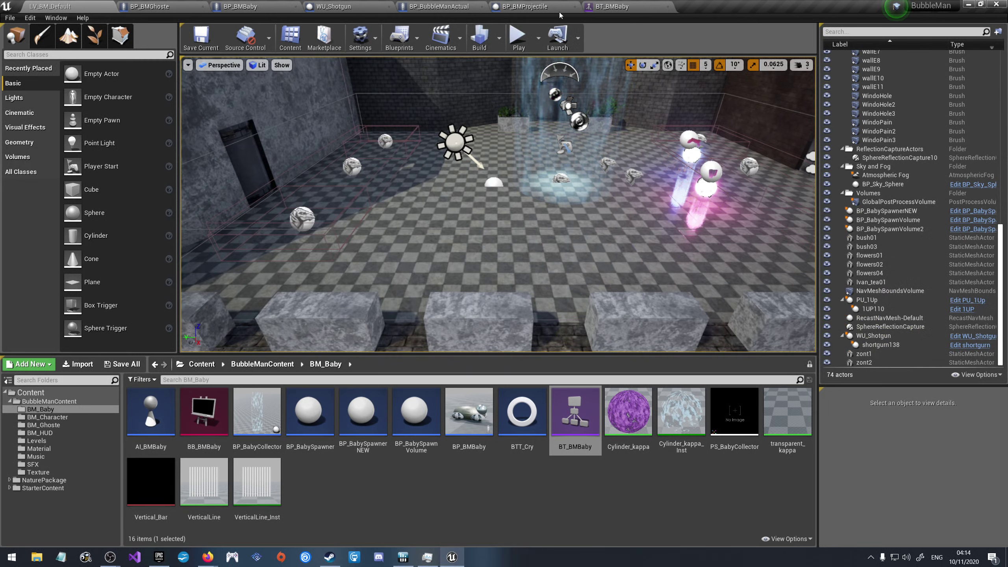
# Step: Make the BP_BMBaby capsule overlap WorldDynamic and Pawn, compile, and play-test LV_BM_Default
pyautogui.click(240, 6)
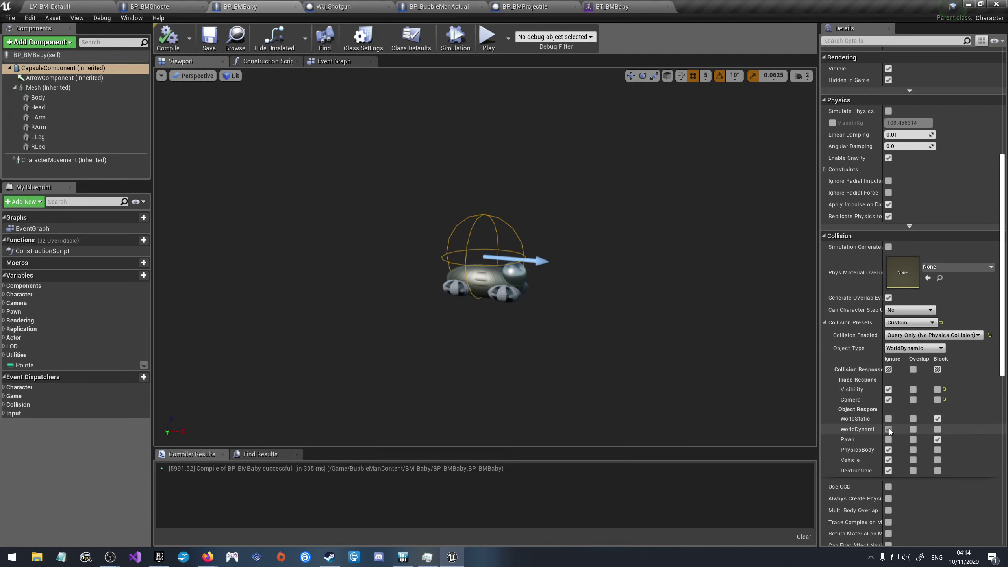
pyautogui.click(912, 428)
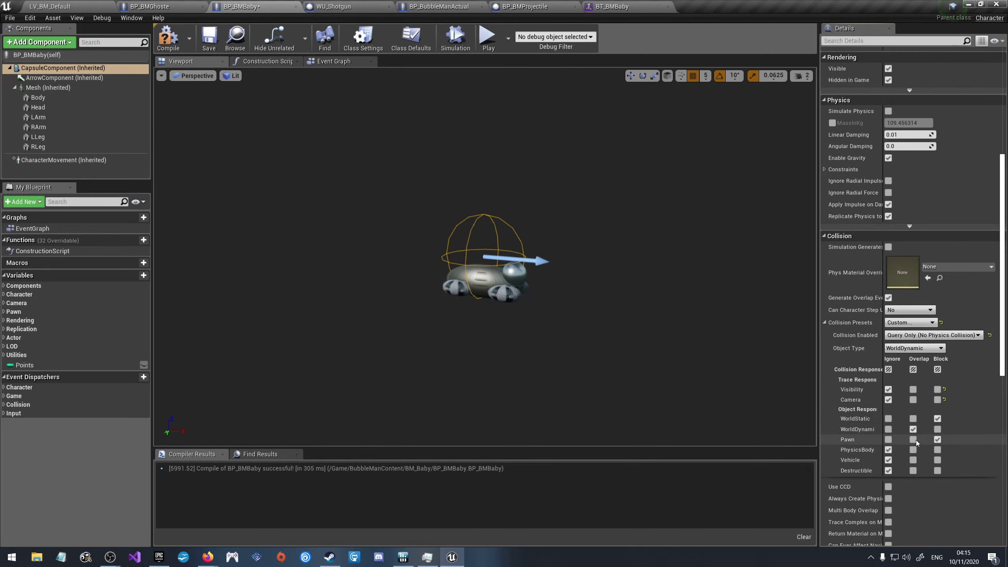
pyautogui.click(913, 440)
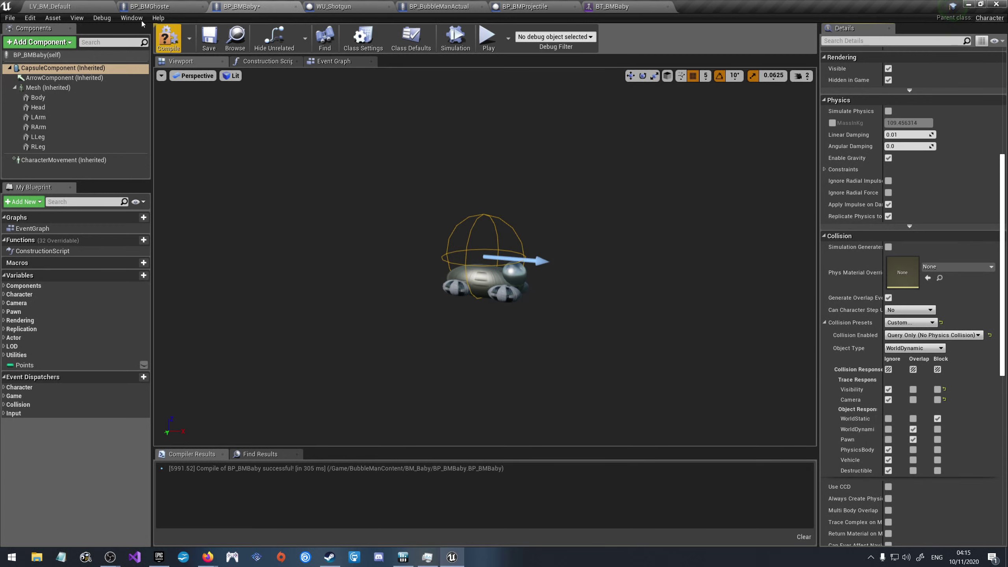
pyautogui.click(210, 42)
pyautogui.click(510, 40)
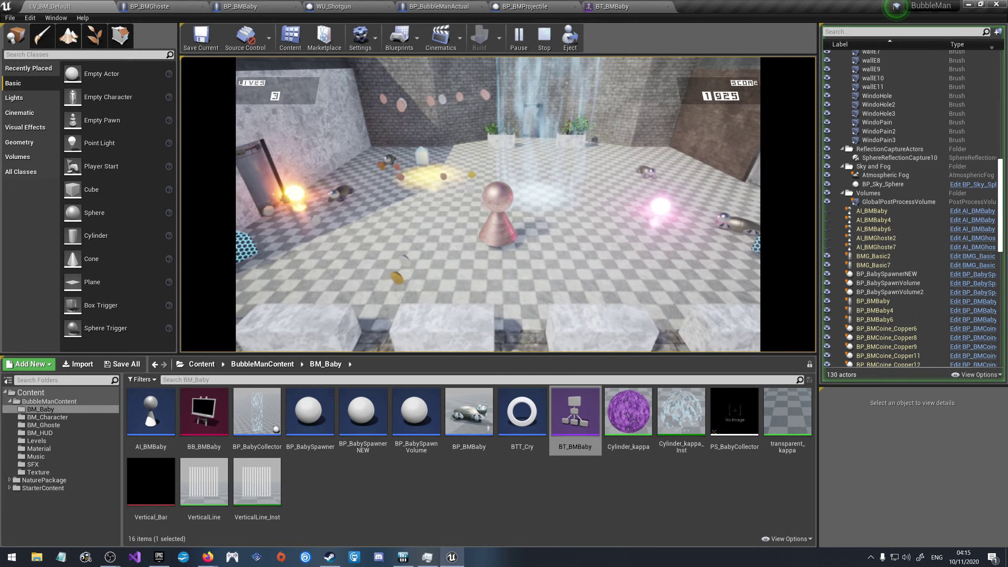
# Step: Stop the play test, open BT_BMBaby, and edit the Move To TargetDestination task's Acceptable Radius
pyautogui.press('Escape')
pyautogui.click(588, 4)
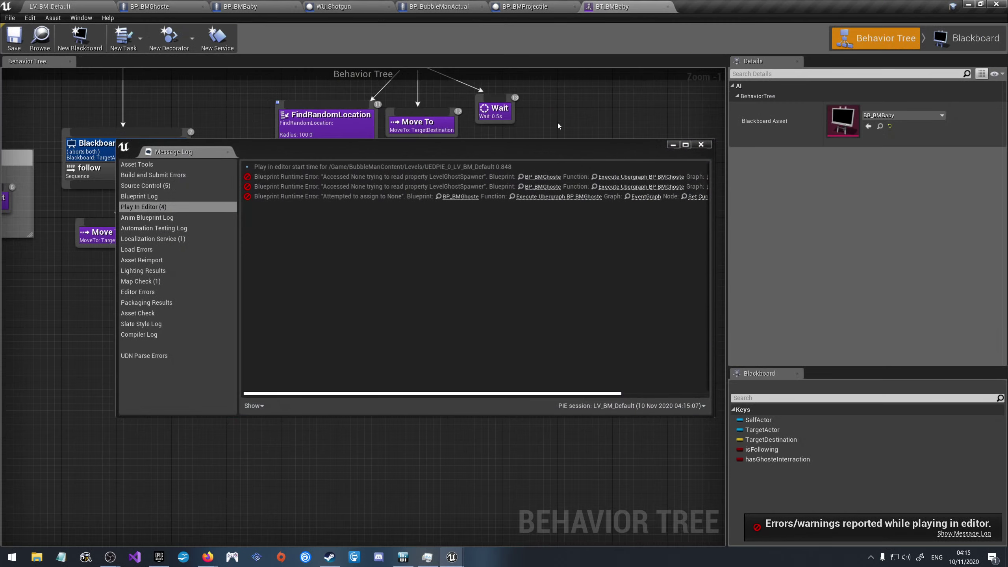
pyautogui.click(701, 145)
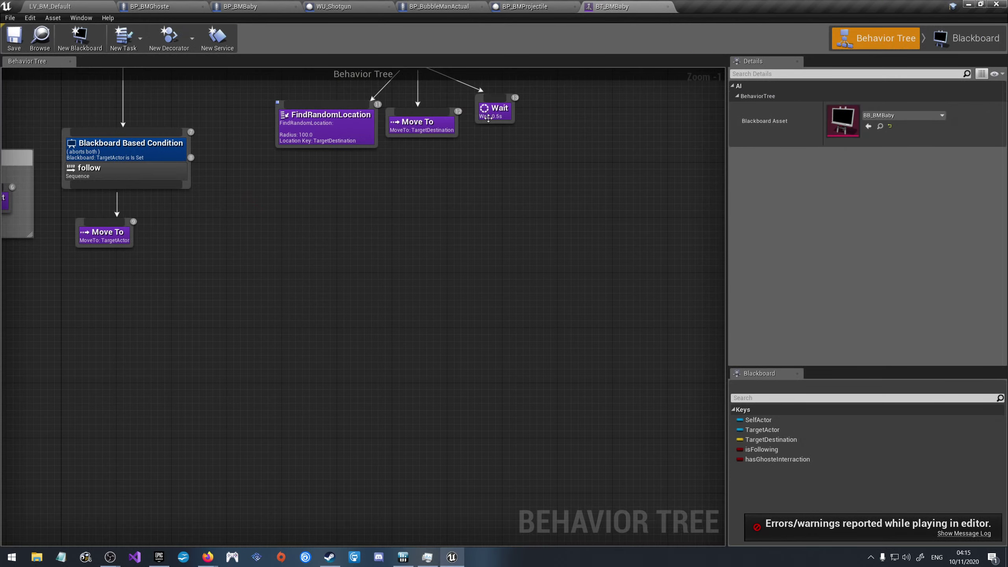
pyautogui.click(433, 127)
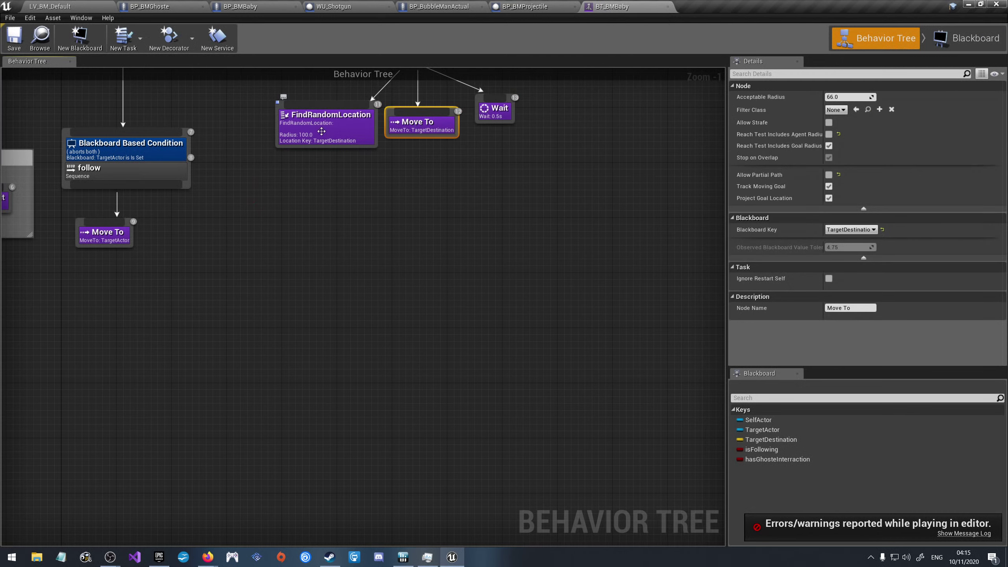
pyautogui.click(842, 97)
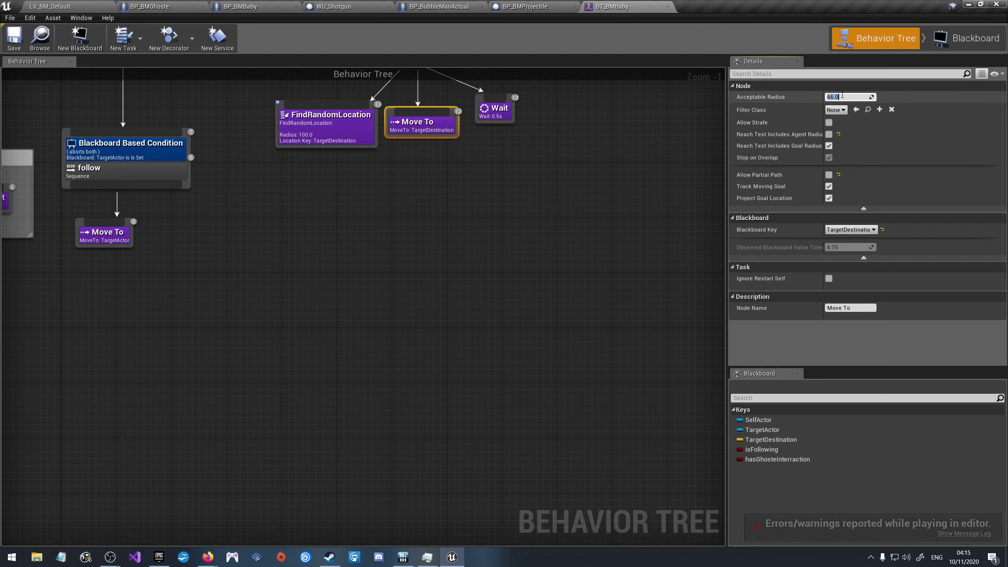
pyautogui.write('5')
pyautogui.click(619, 241)
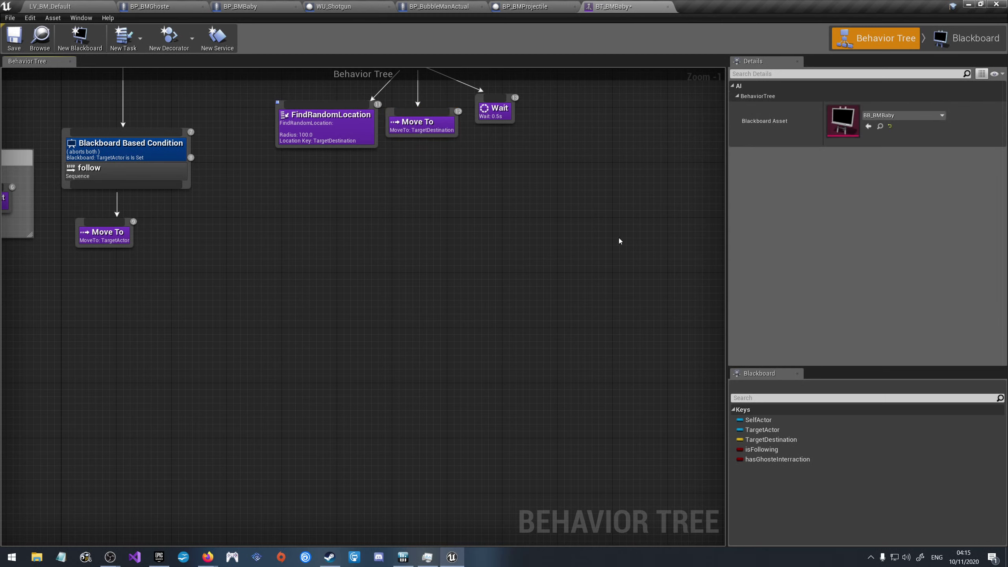
# Step: Set the follow Move To Acceptable Radius to 30 and the stop-and-cry Move To radius to 5
pyautogui.click(101, 239)
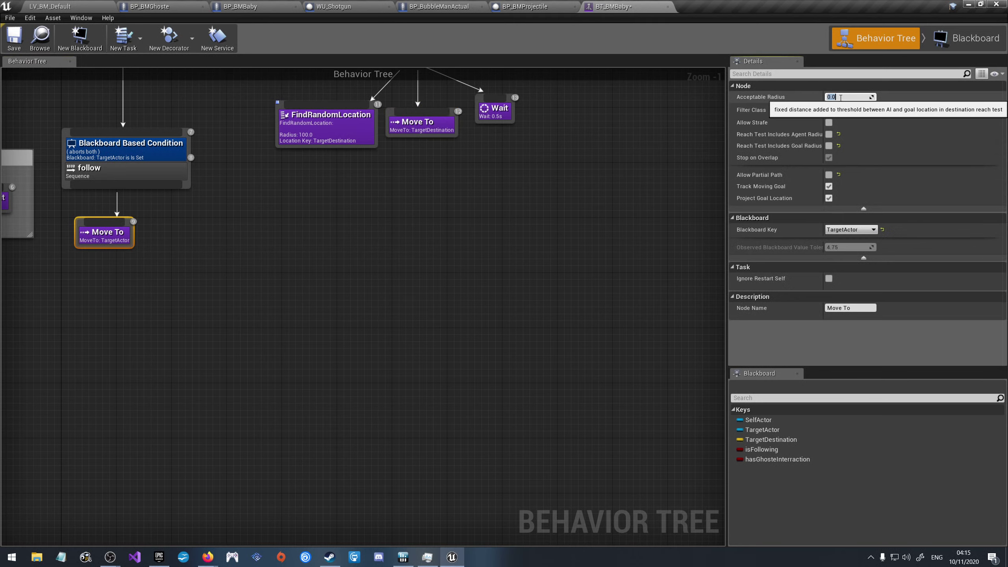
pyautogui.write('0')
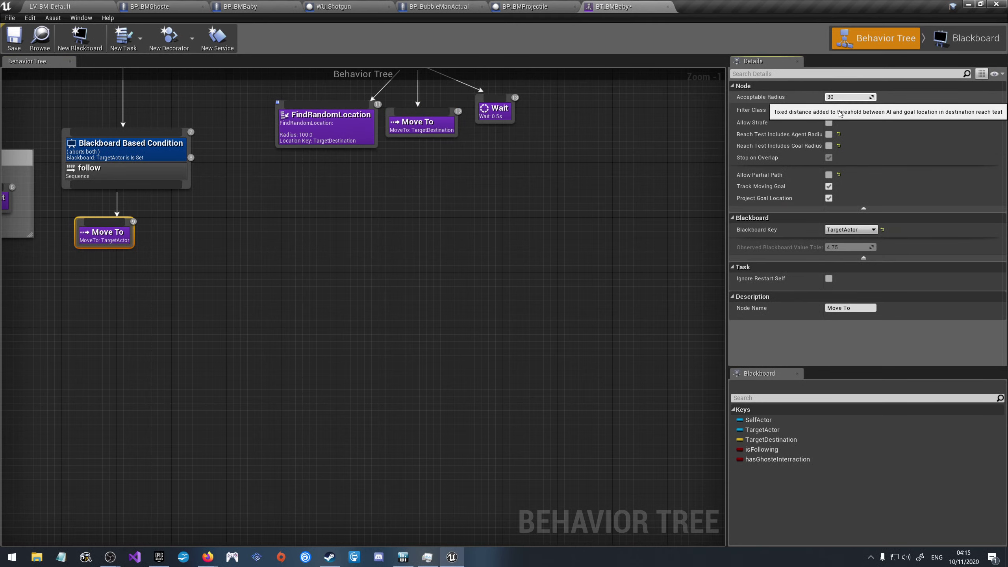
pyautogui.press('Return')
pyautogui.scroll(-5, 561, 282)
pyautogui.scroll(5, 319, 290)
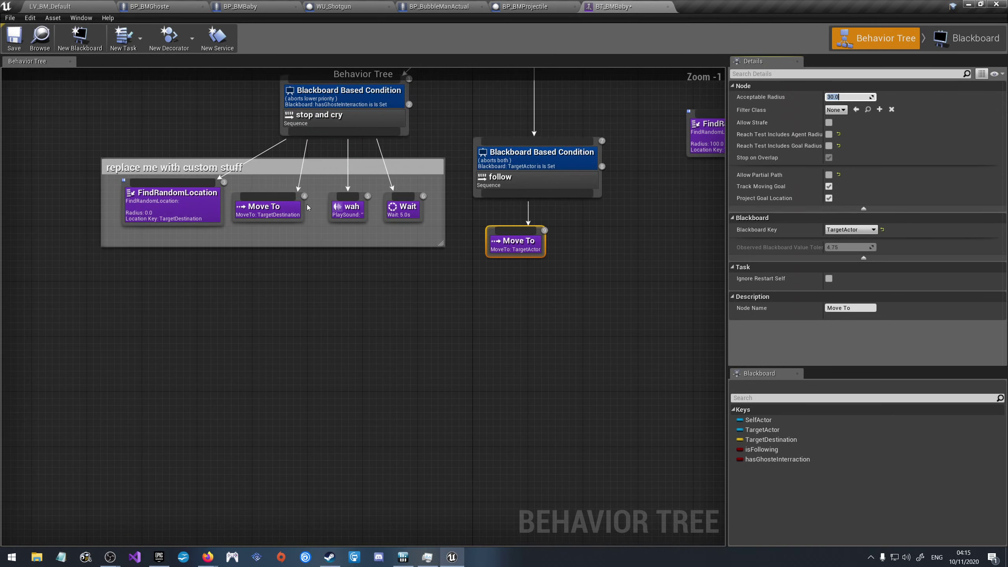
pyautogui.click(273, 208)
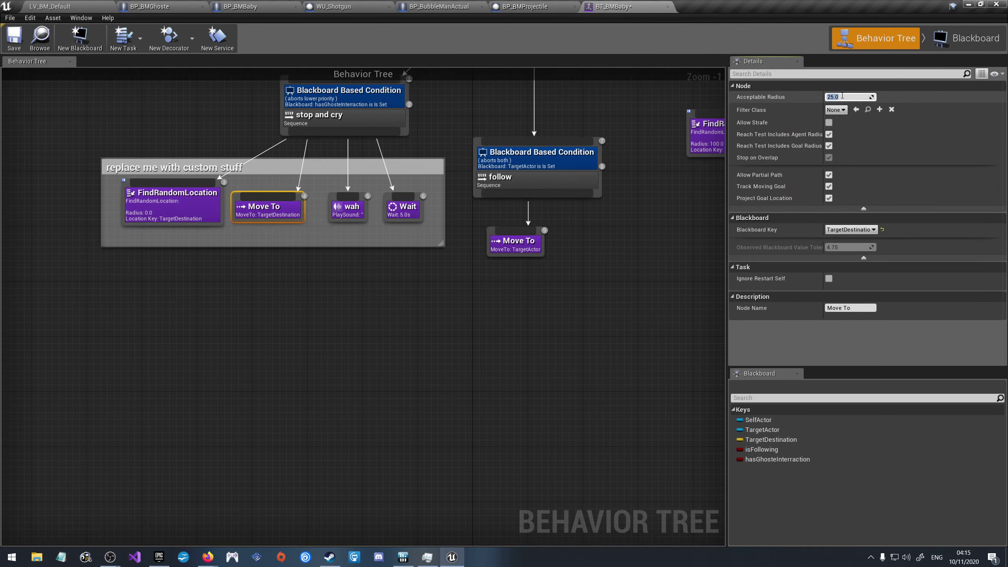
pyautogui.press('Return')
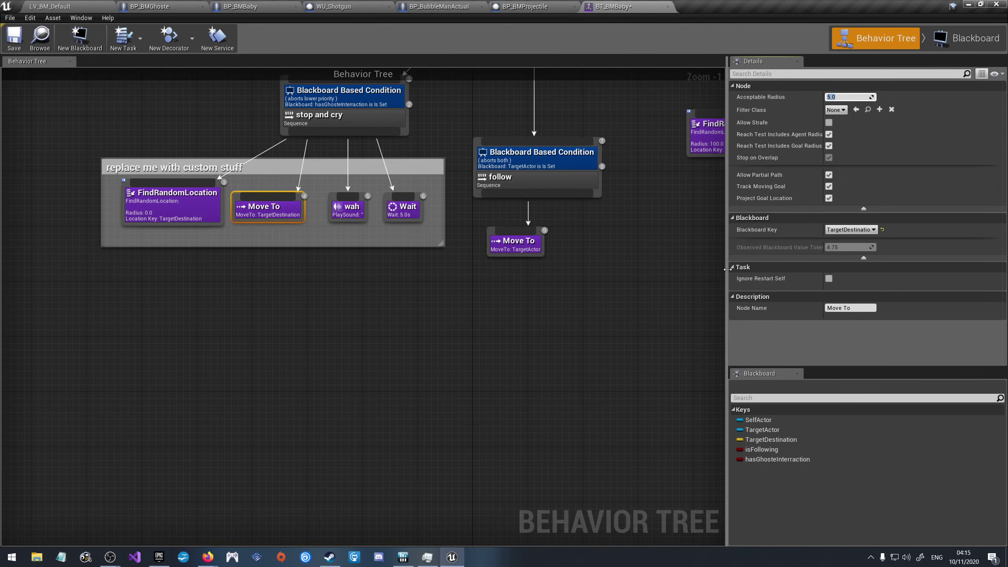
pyautogui.click(557, 366)
# Step: Stop the play test and set the follow Move To Acceptable Radius to 60, keeping filter class None
pyautogui.click(239, 7)
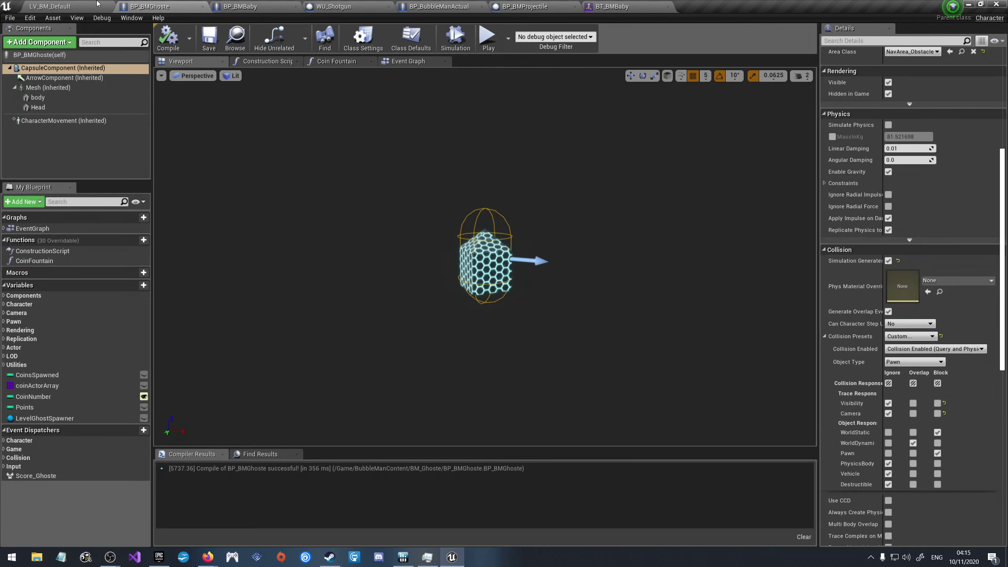
pyautogui.click(50, 6)
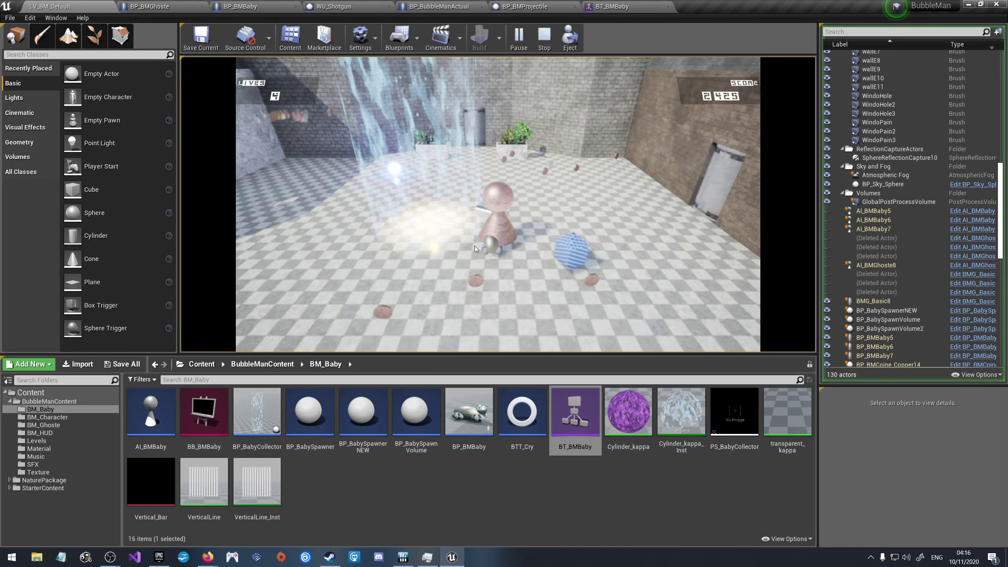
pyautogui.press('Escape')
pyautogui.click(611, 7)
pyautogui.click(520, 249)
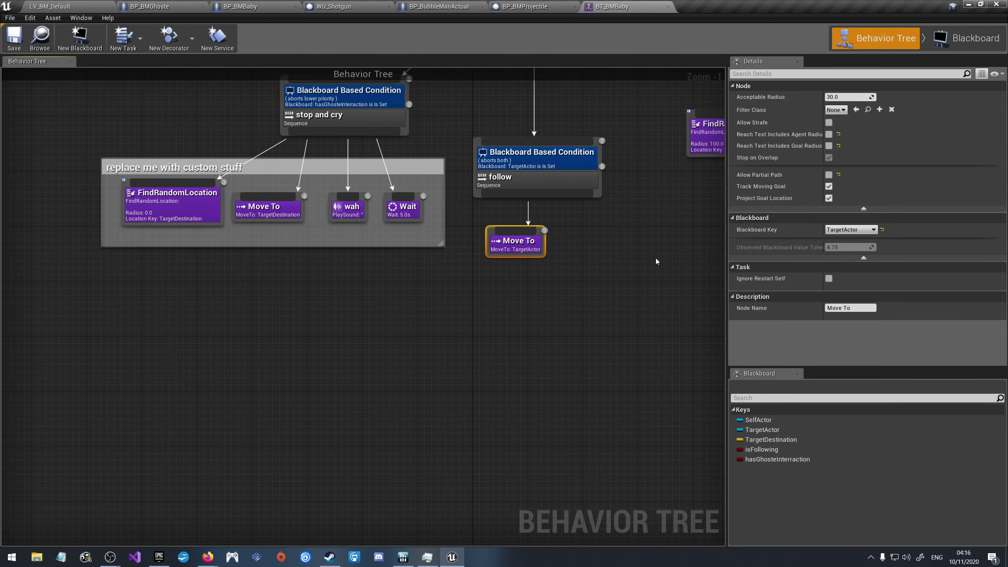
pyautogui.click(841, 111)
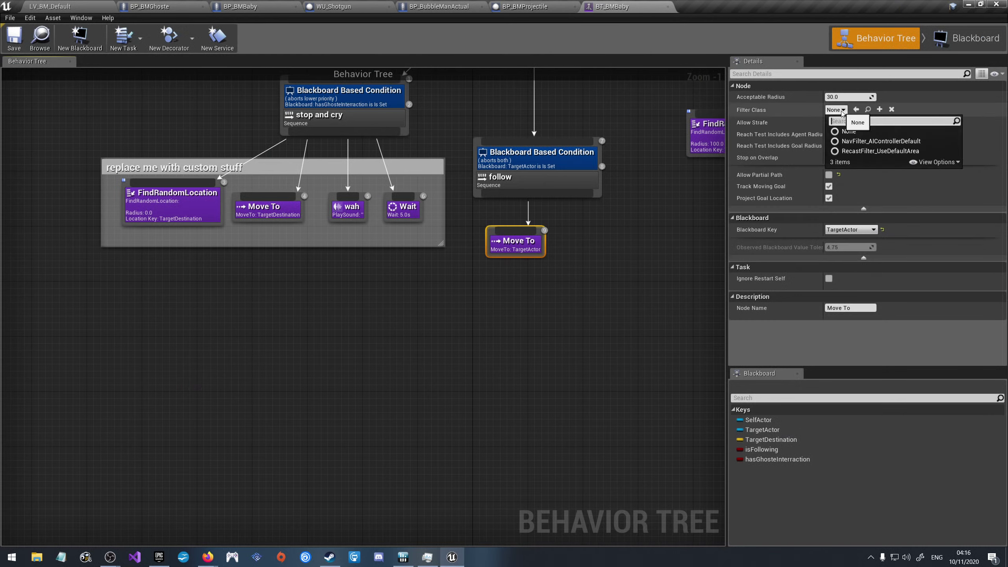
pyautogui.click(843, 131)
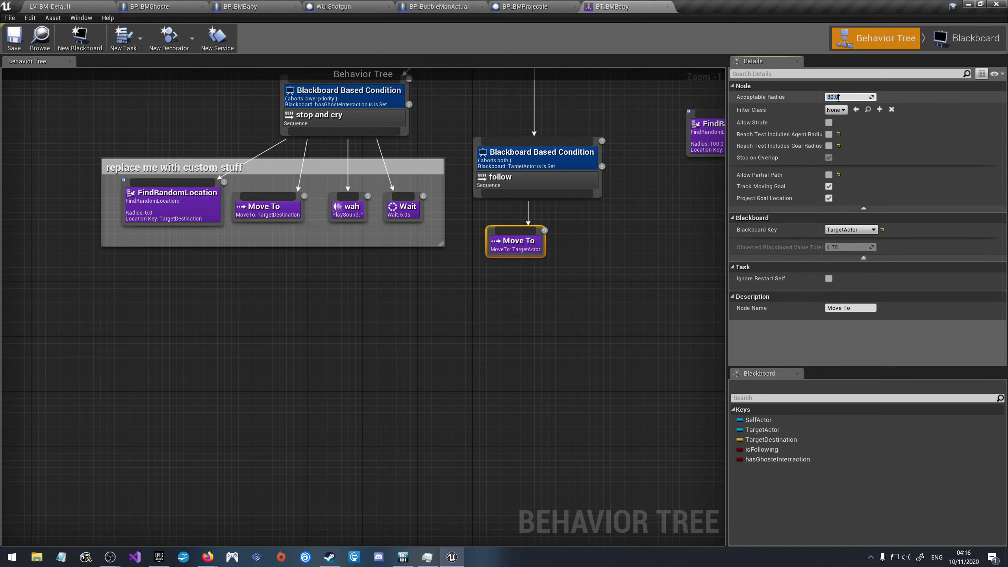
pyautogui.click(850, 97)
pyautogui.write('60')
pyautogui.press('Return')
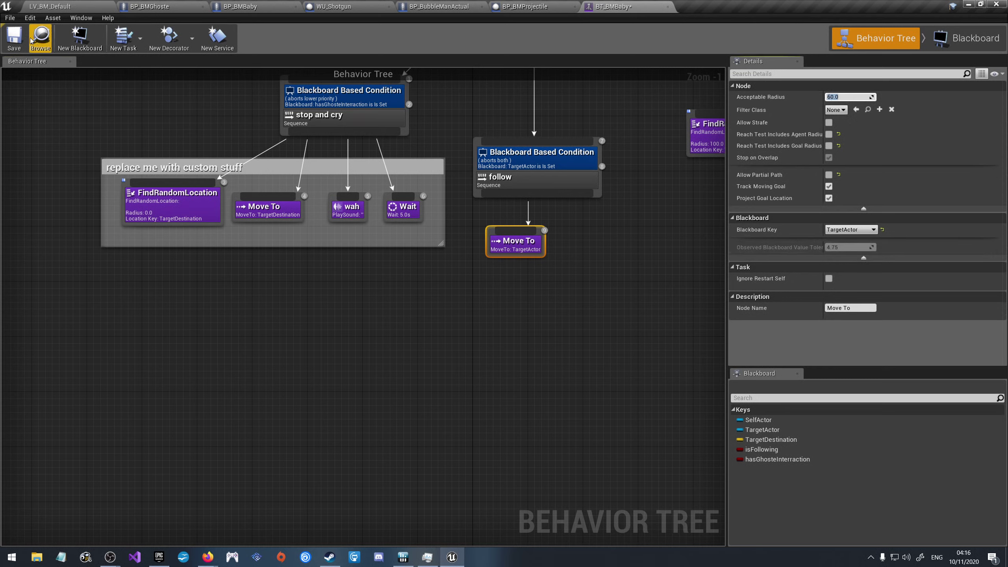
# Step: Locate BT_BMBaby in the Content Browser and run a quick play test
pyautogui.click(48, 42)
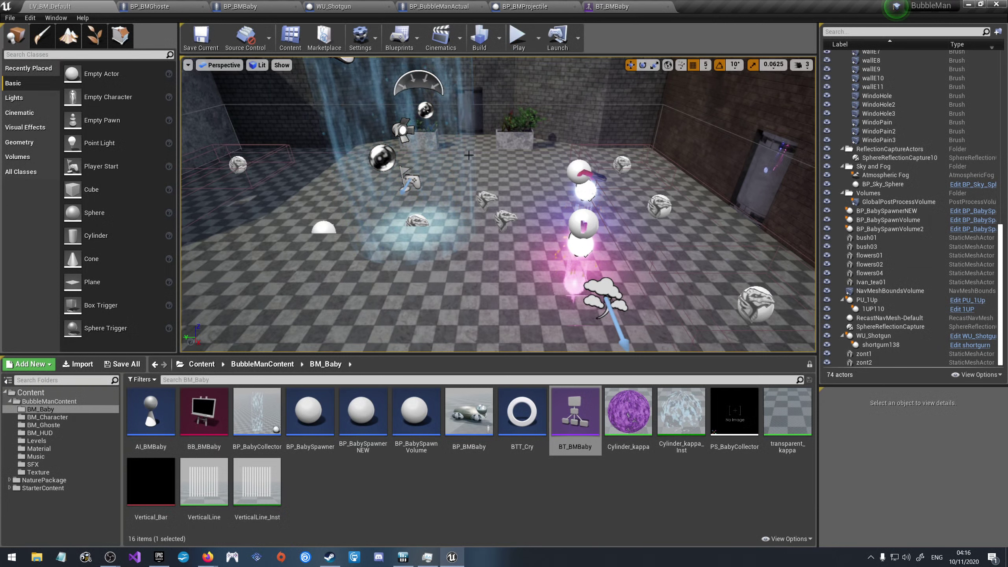
pyautogui.click(518, 37)
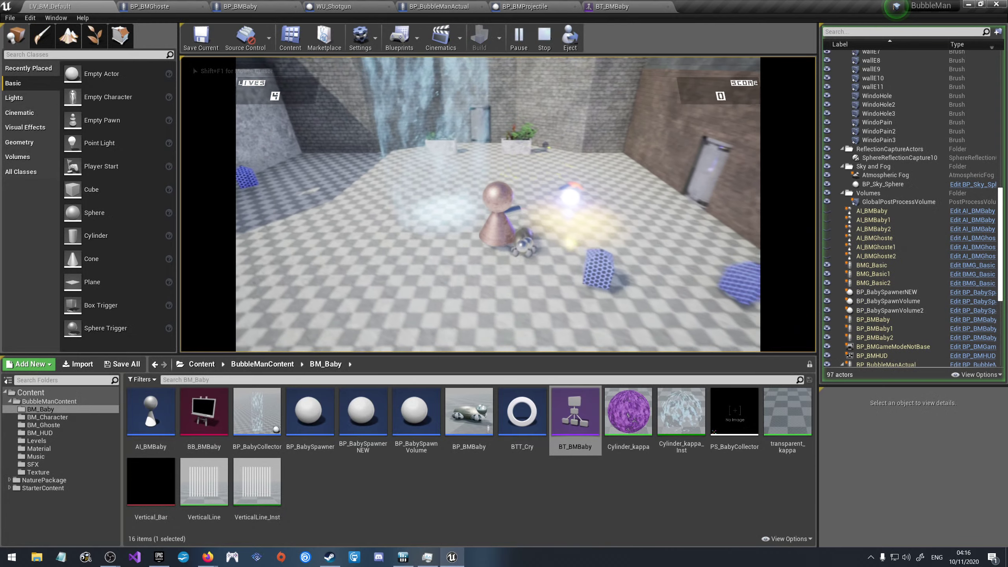
pyautogui.press('Escape')
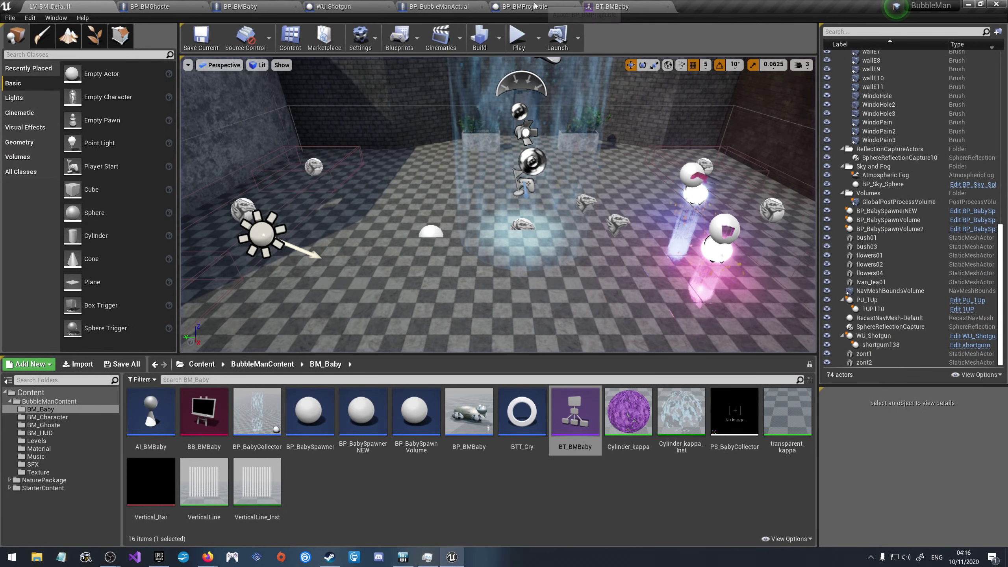
# Step: Set the BP_BMBaby capsule to block WorldDynamic and compile the blueprint
pyautogui.click(639, 3)
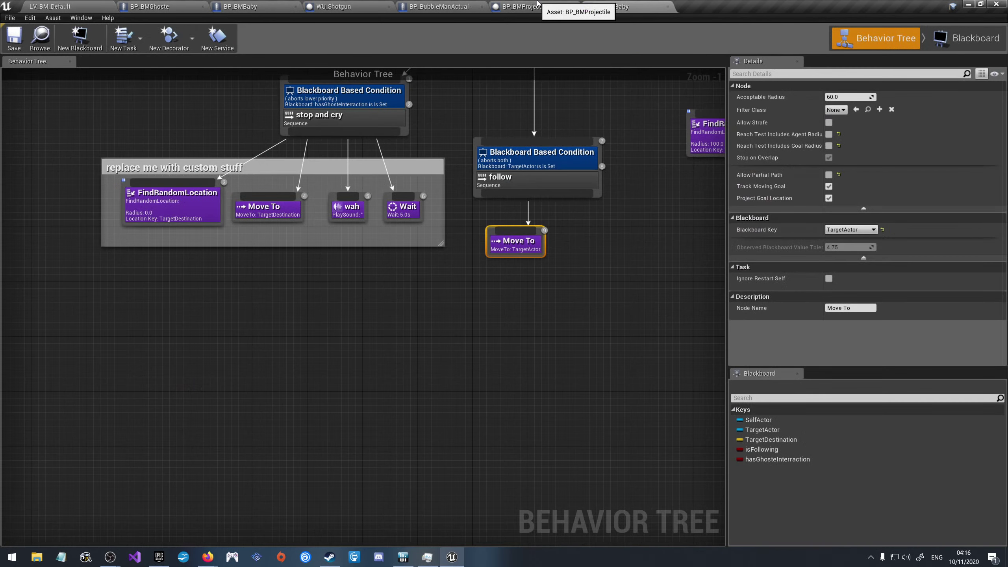
pyautogui.click(245, 5)
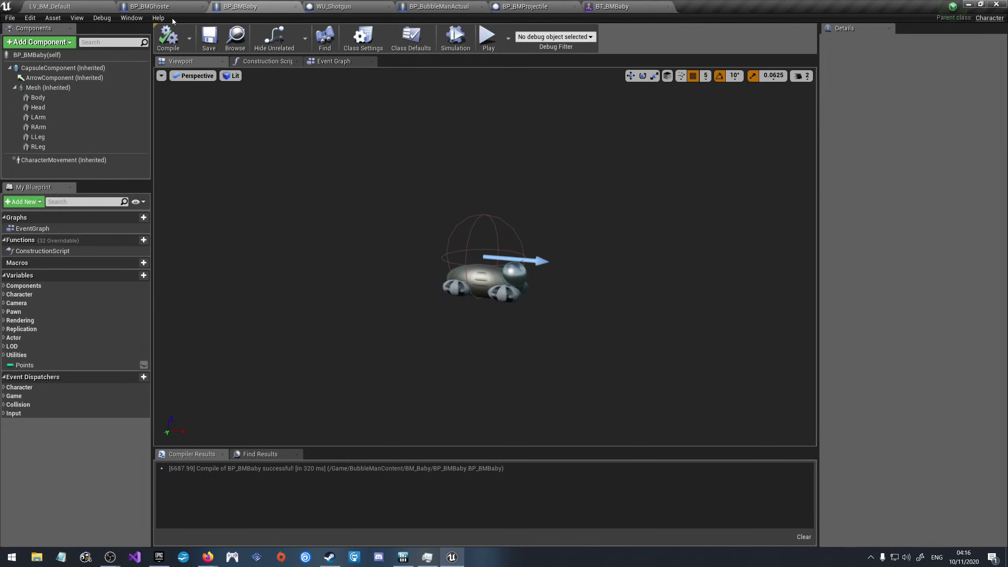
pyautogui.click(60, 67)
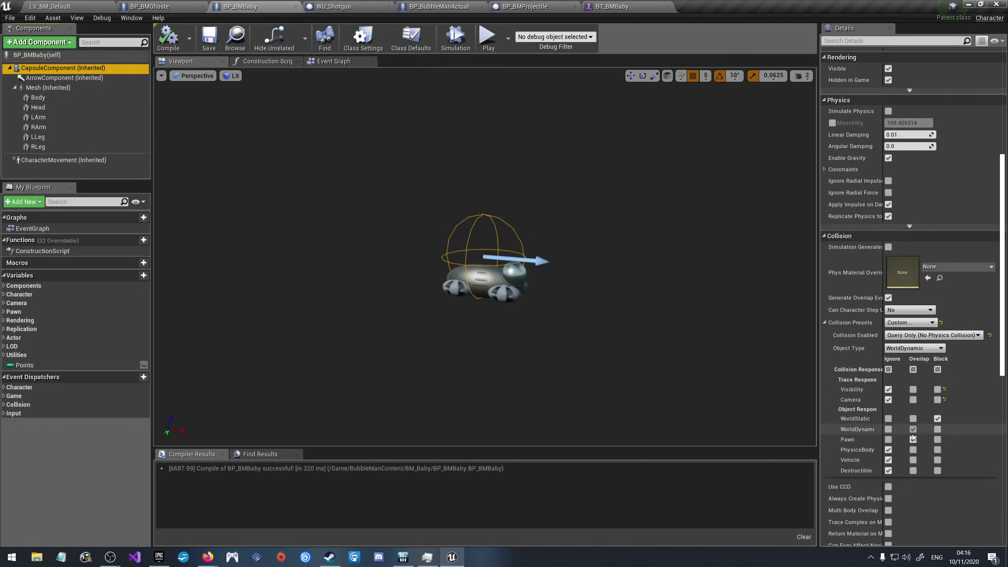
pyautogui.click(938, 429)
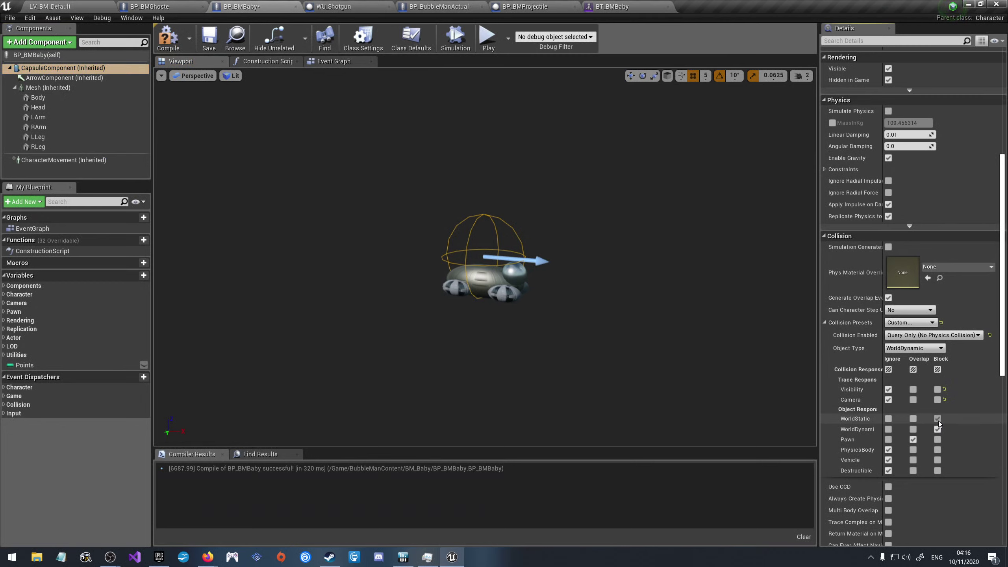
pyautogui.click(169, 39)
# Step: Raise the follow Move To Acceptable Radius to 120, save BT_BMBaby, and play-test the level
pyautogui.click(607, 6)
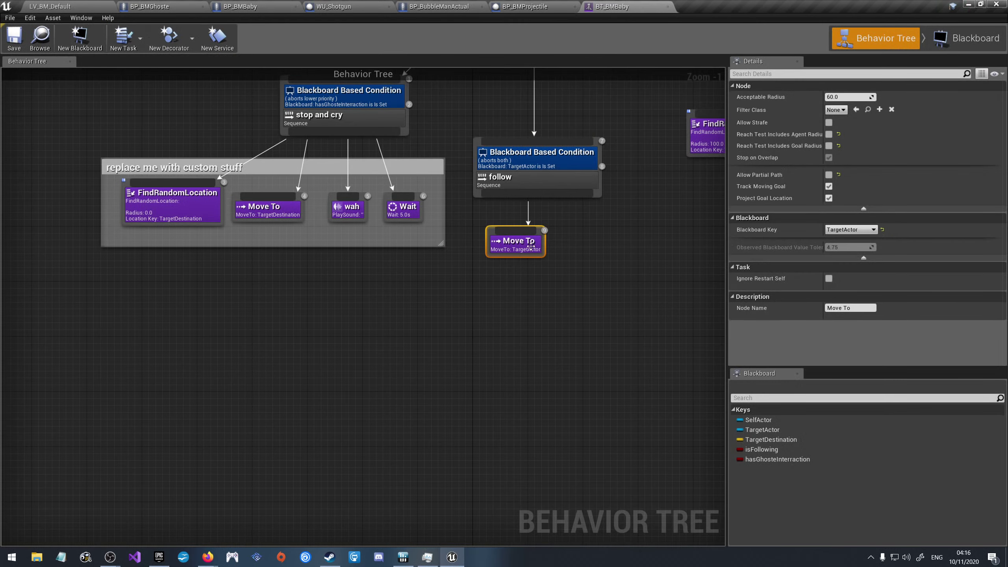
pyautogui.click(839, 97)
pyautogui.write('1')
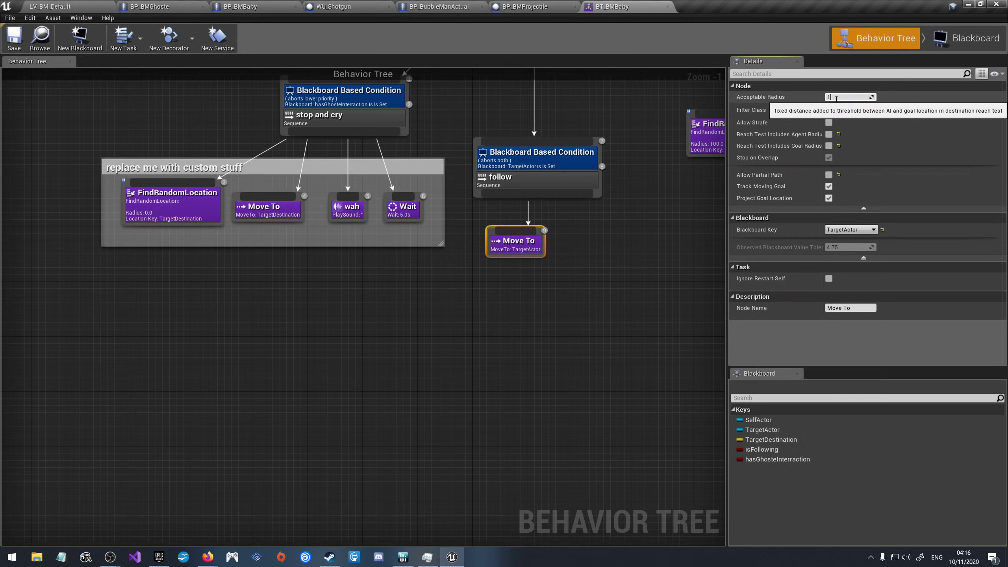
pyautogui.write('20')
pyautogui.press('Return')
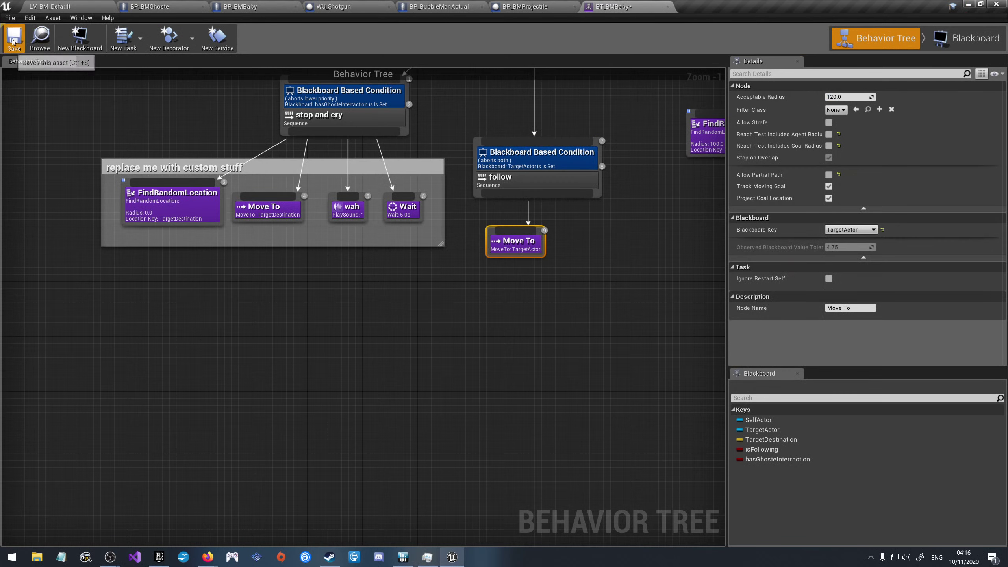
pyautogui.click(13, 41)
pyautogui.click(55, 6)
pyautogui.click(512, 35)
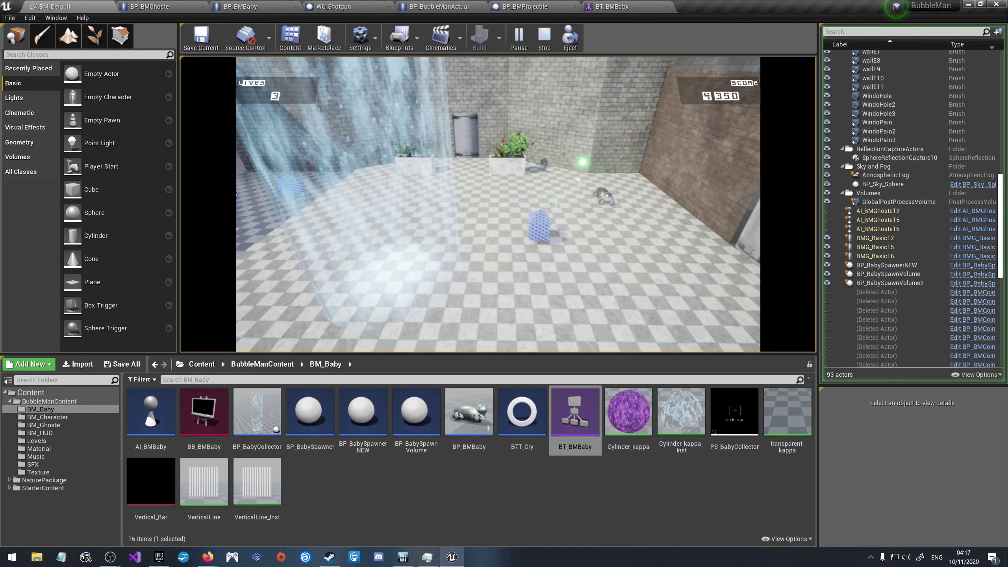
# Step: Stop the play test and delete the WU_Shotgun and PU_1Up pickups from the level
pyautogui.press('Escape')
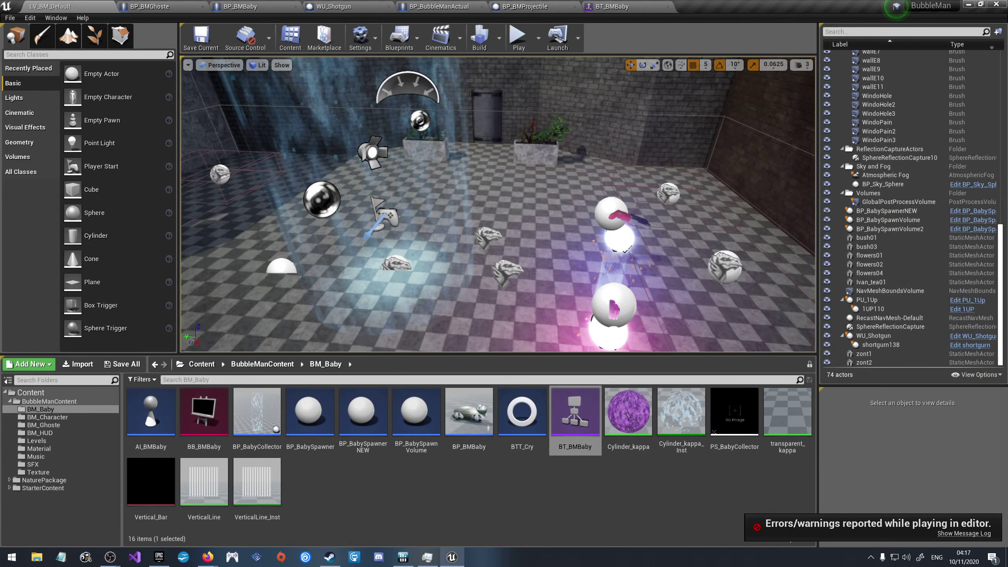
pyautogui.click(619, 243)
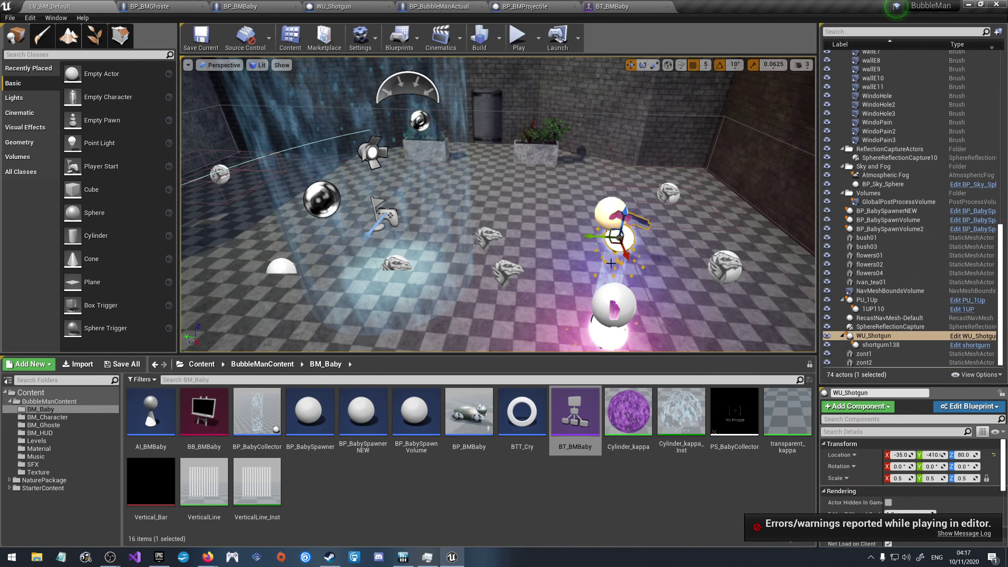
pyautogui.press('Delete')
pyautogui.click(611, 303)
pyautogui.press('Delete')
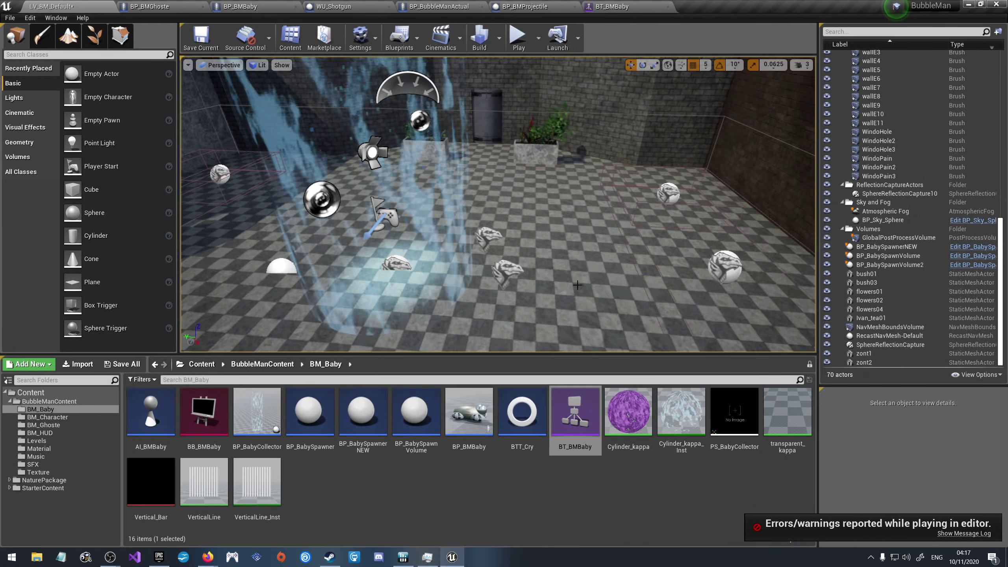
# Step: Preview the viewport with Game Settings exposure and save the level
pyautogui.click(256, 65)
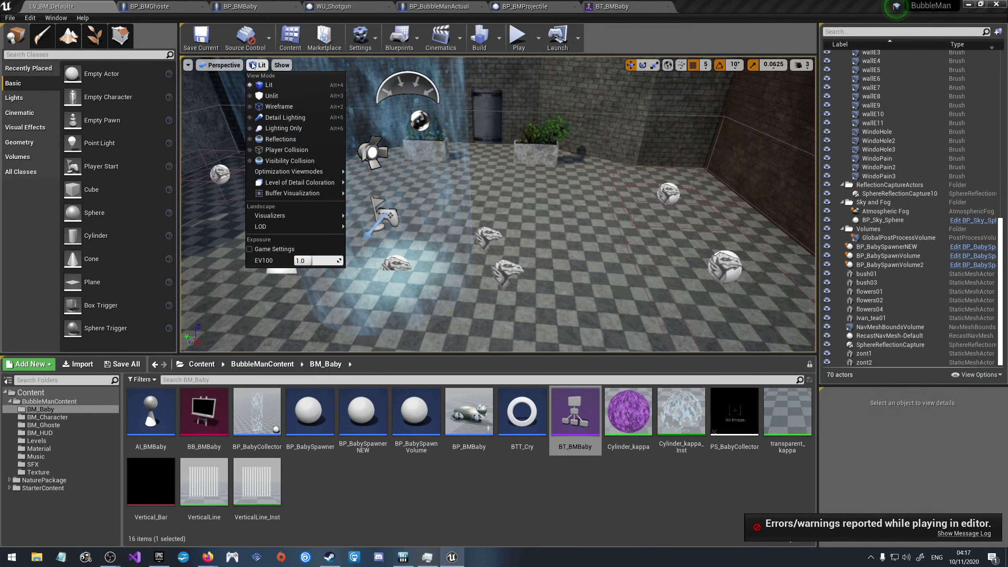
pyautogui.click(250, 249)
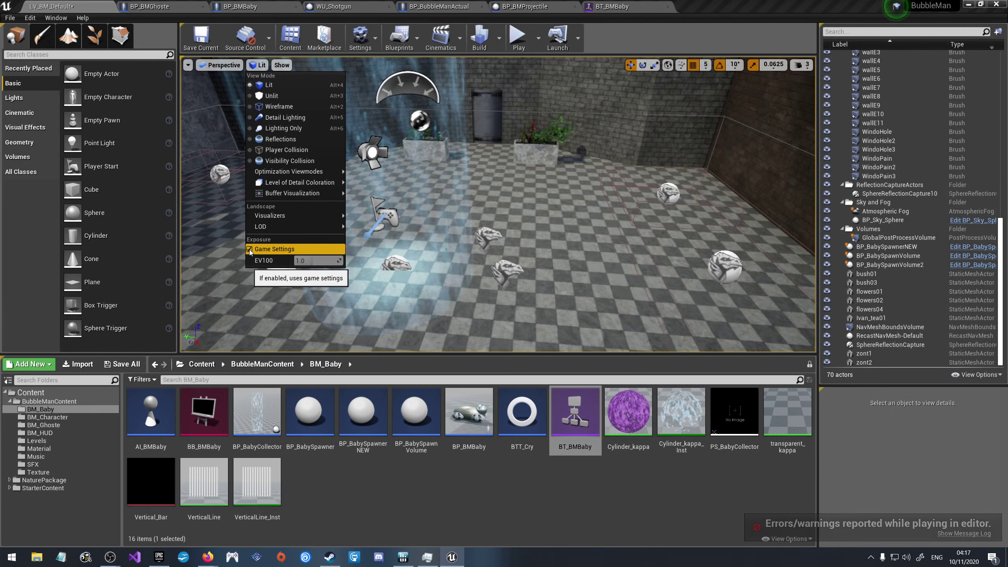
pyautogui.moveTo(261, 95); pyautogui.dragTo(270, 127, button='right')
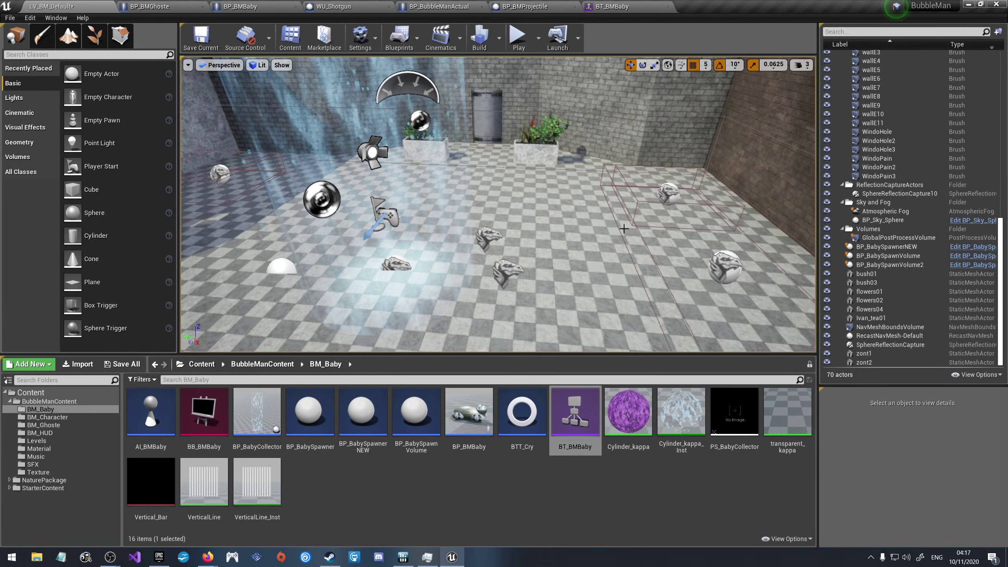
pyautogui.moveTo(513, 210); pyautogui.dragTo(512, 210, button='right')
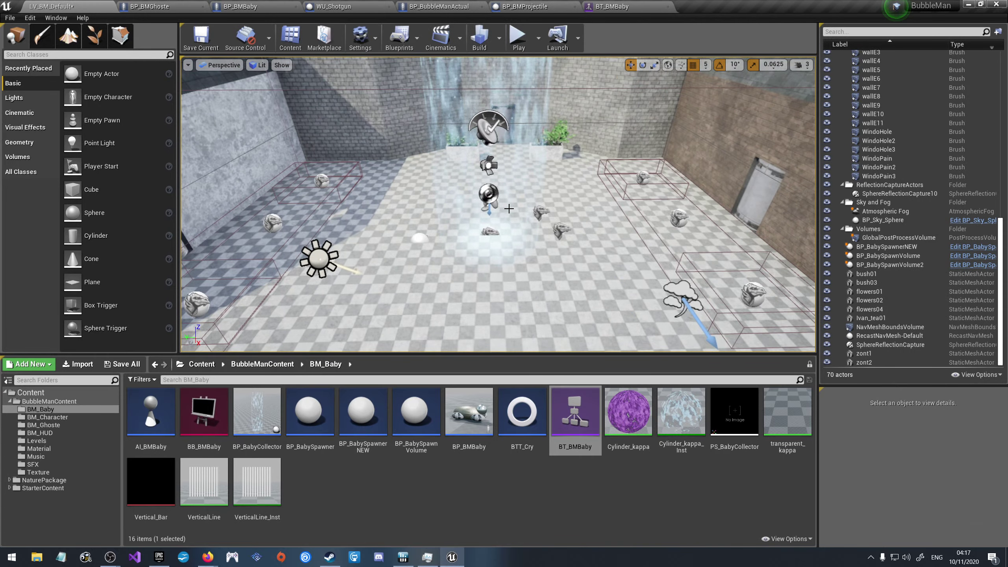
pyautogui.scroll(3, 513, 210)
pyautogui.click(201, 38)
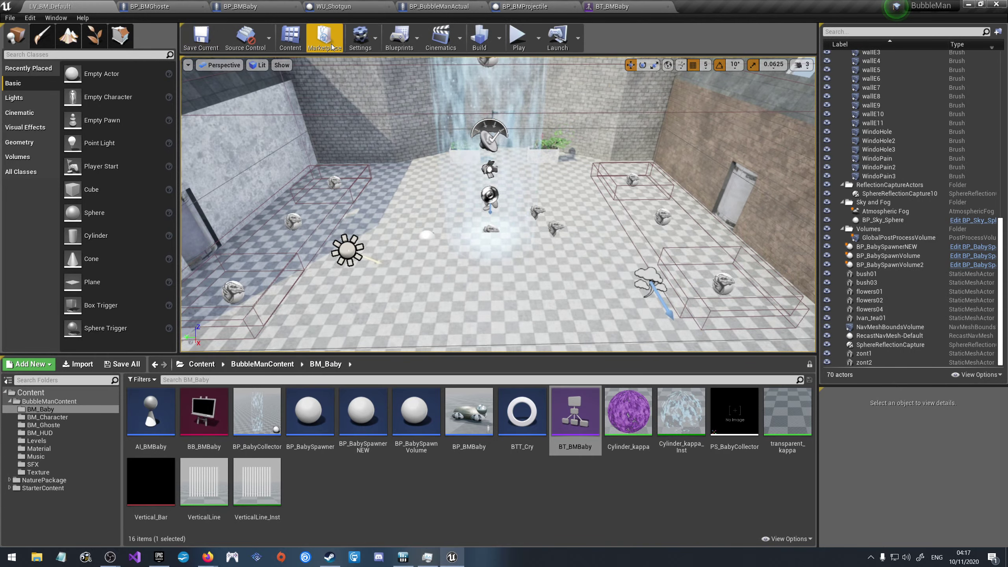
# Step: Select the Camera component in BP_BubbleManActual and widen the Details panel
pyautogui.click(438, 6)
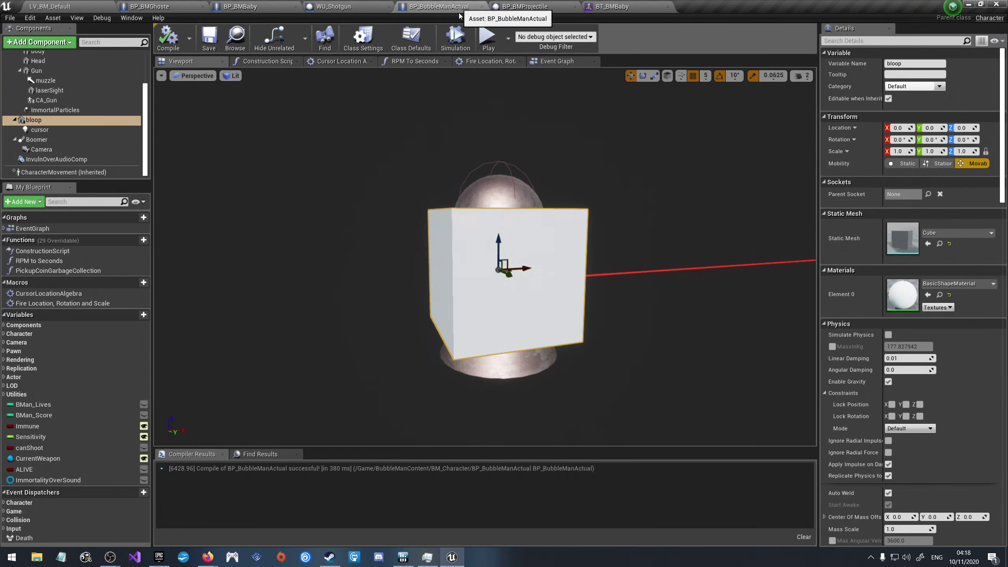
pyautogui.click(617, 178)
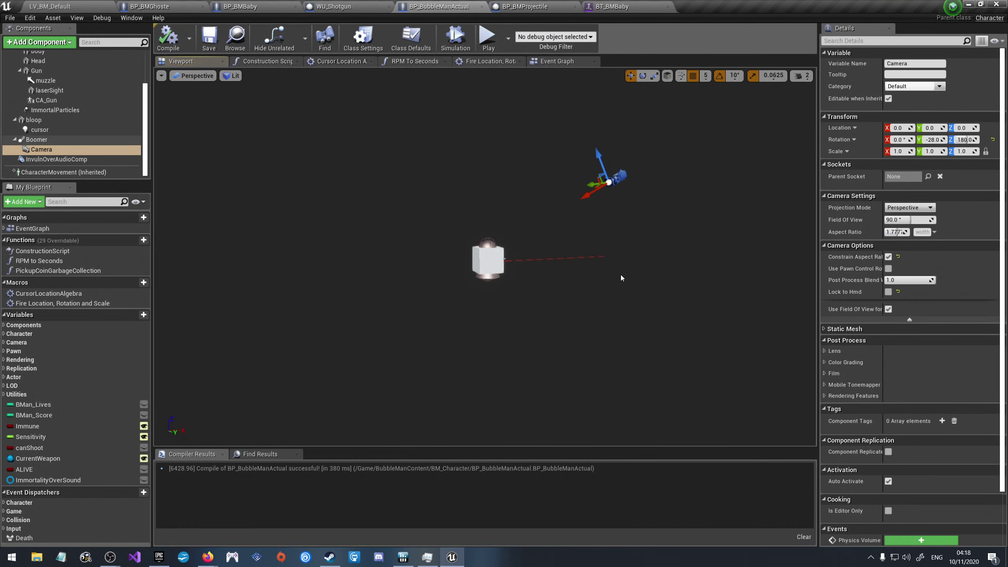
pyautogui.scroll(-3, 835, 353)
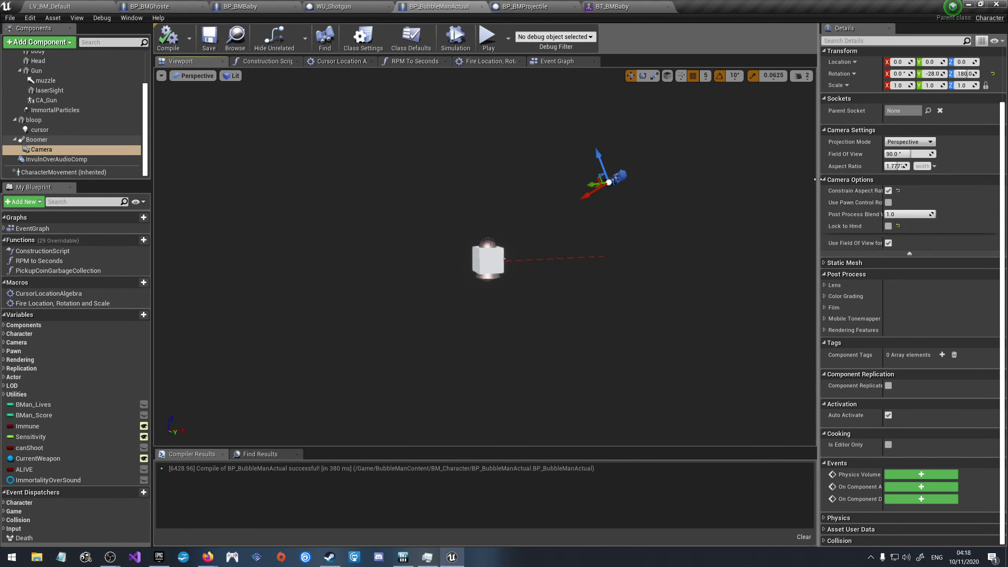
pyautogui.moveTo(818, 278); pyautogui.dragTo(728, 278)
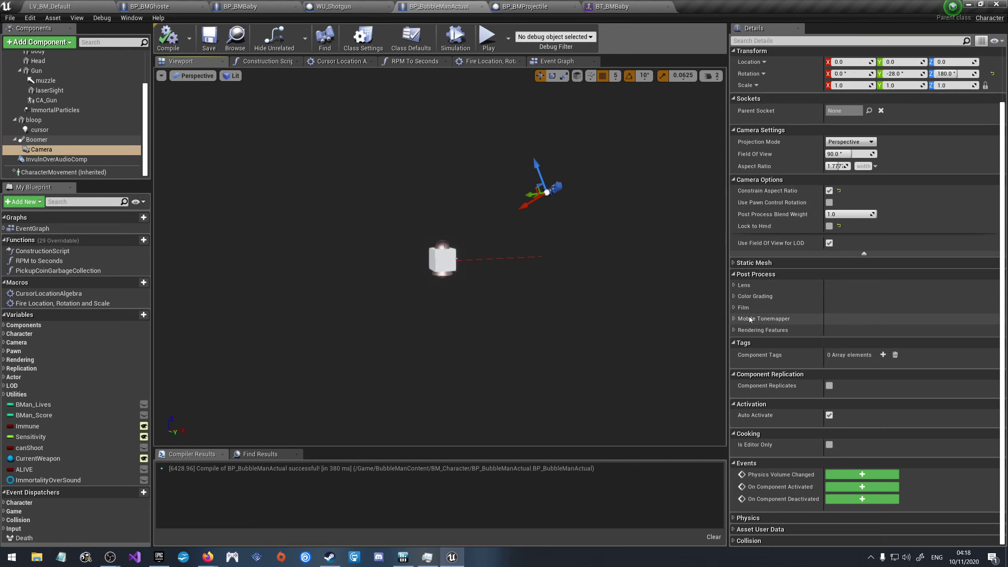
# Step: Inspect the Camera's Rendering Features, ray tracing and Lens post-process categories
pyautogui.click(734, 330)
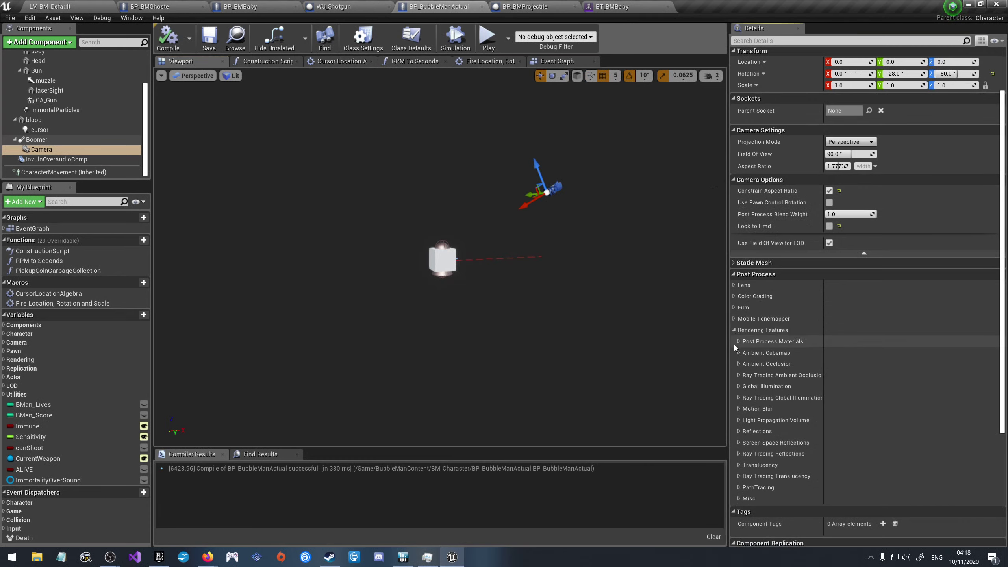
pyautogui.click(737, 486)
pyautogui.click(738, 487)
pyautogui.click(738, 478)
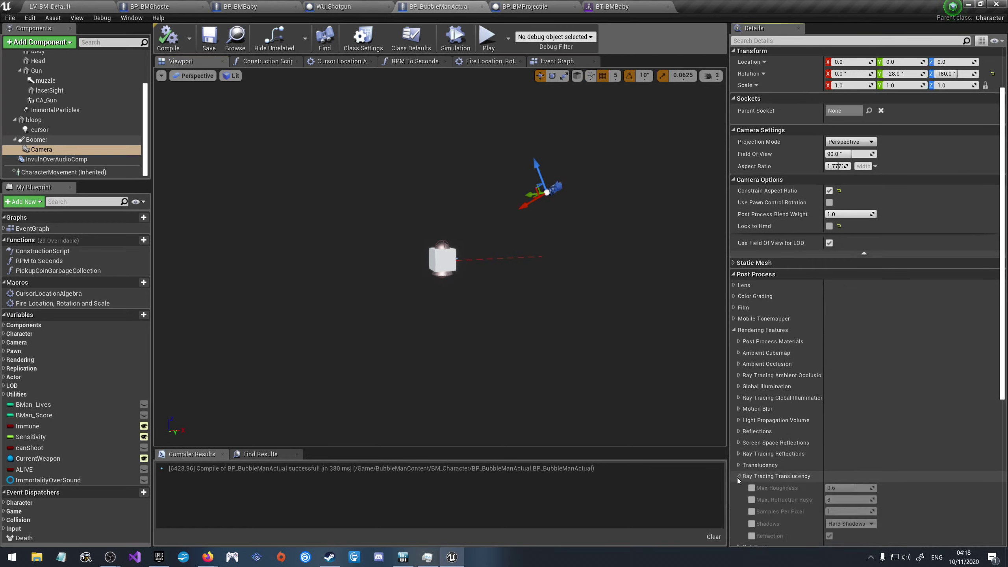
pyautogui.click(737, 478)
pyautogui.click(733, 329)
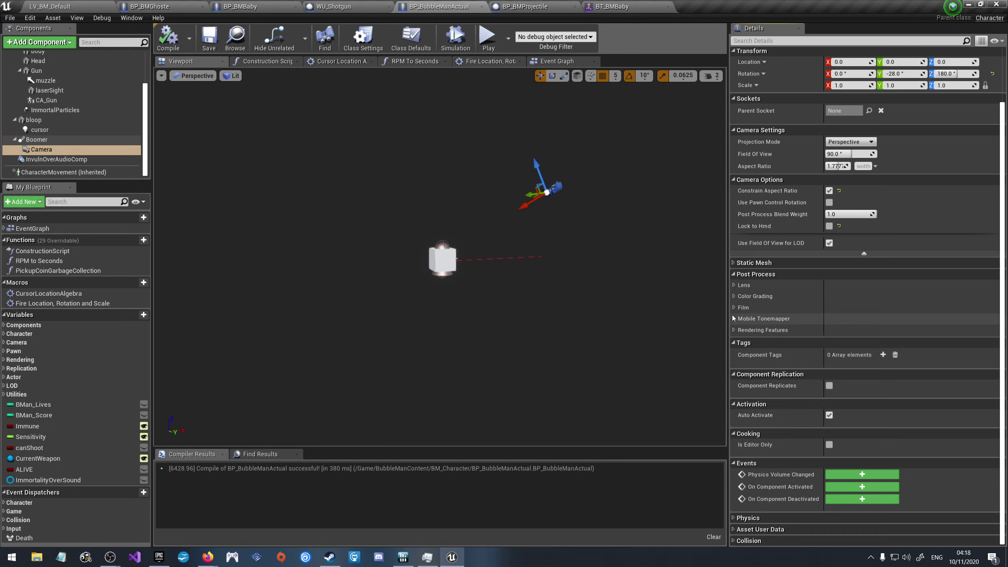
pyautogui.click(732, 295)
pyautogui.click(732, 294)
pyautogui.click(734, 285)
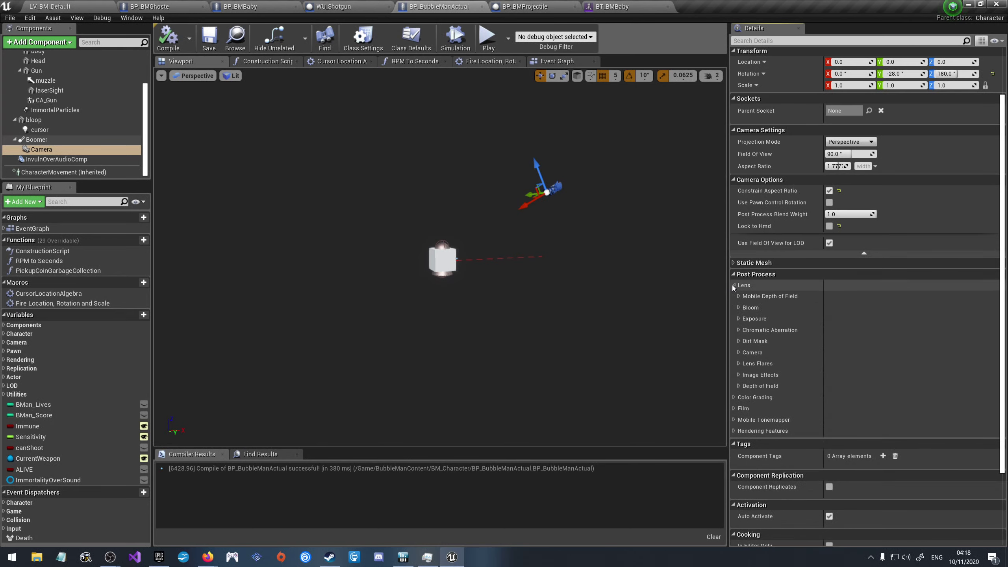
pyautogui.click(733, 285)
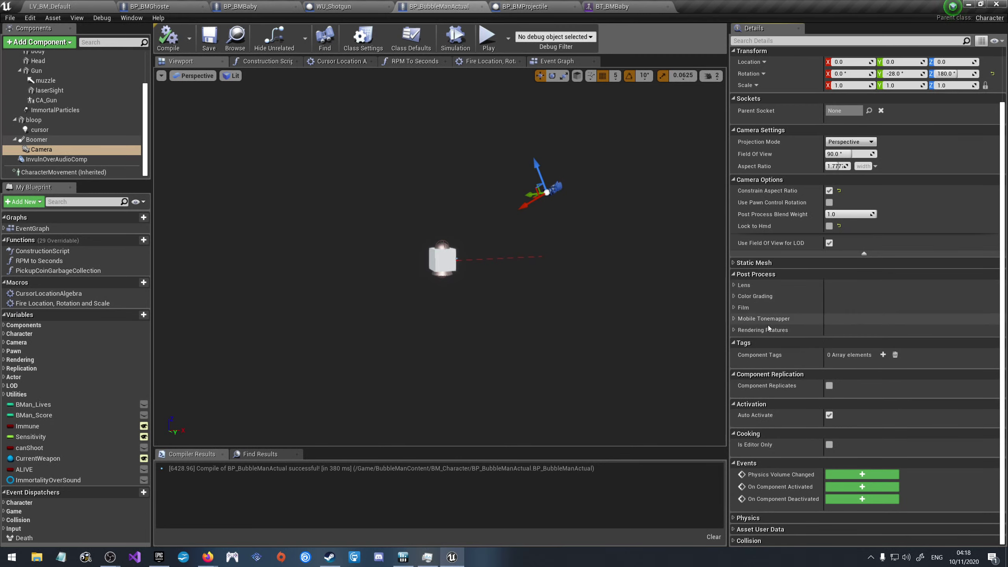
pyautogui.scroll(2, 799, 351)
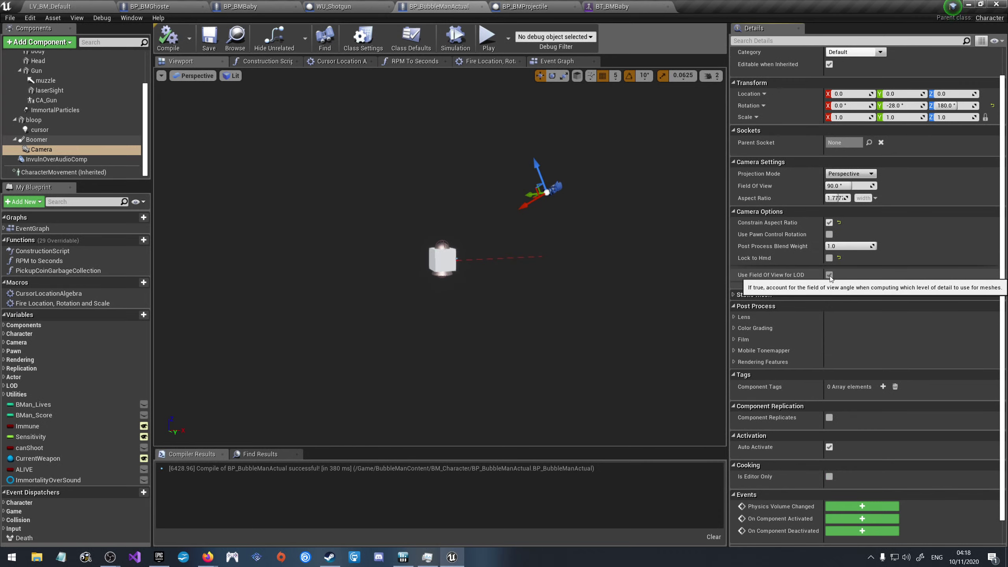
pyautogui.scroll(2, 830, 276)
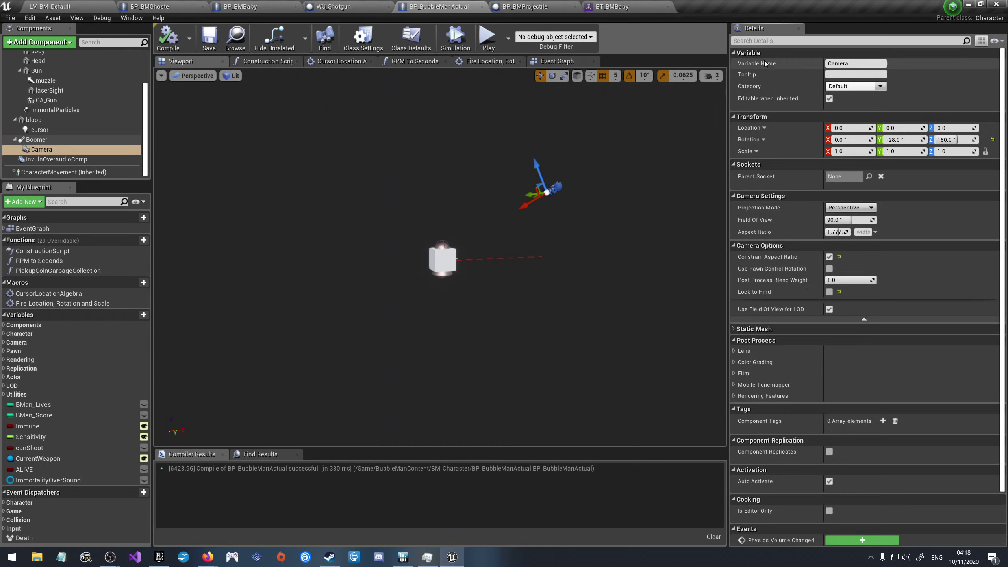
pyautogui.click(772, 43)
# Step: Filter the Camera Details by 'ev', then 'E V', and finally 'exposure' to reveal Min/Max EV100
pyautogui.write('e')
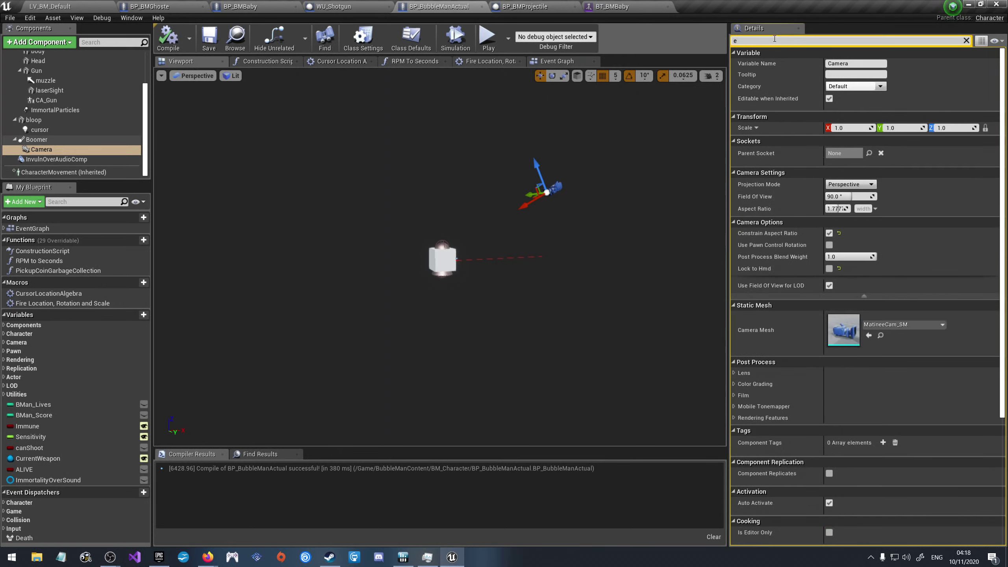
pyautogui.write('v')
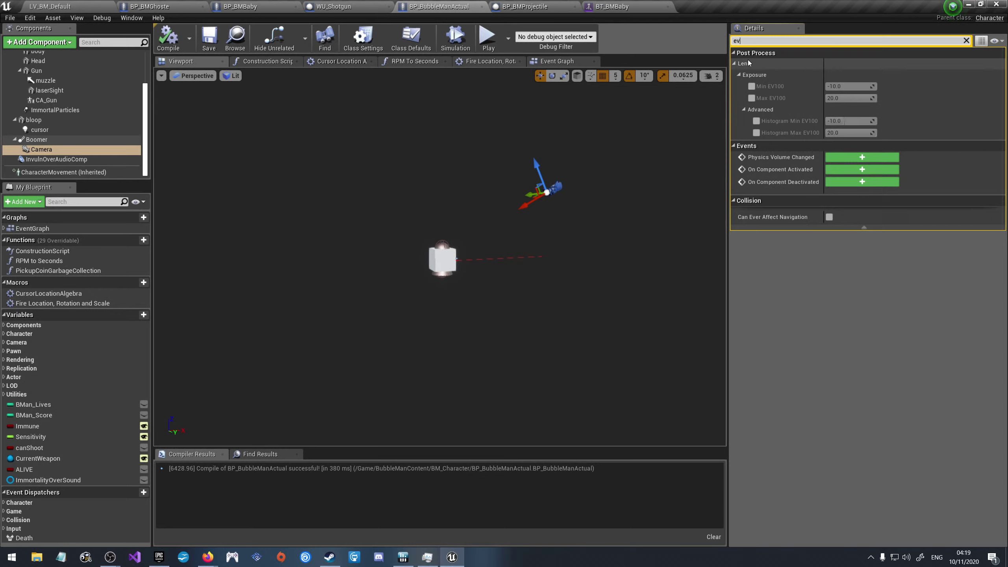
pyautogui.click(736, 41)
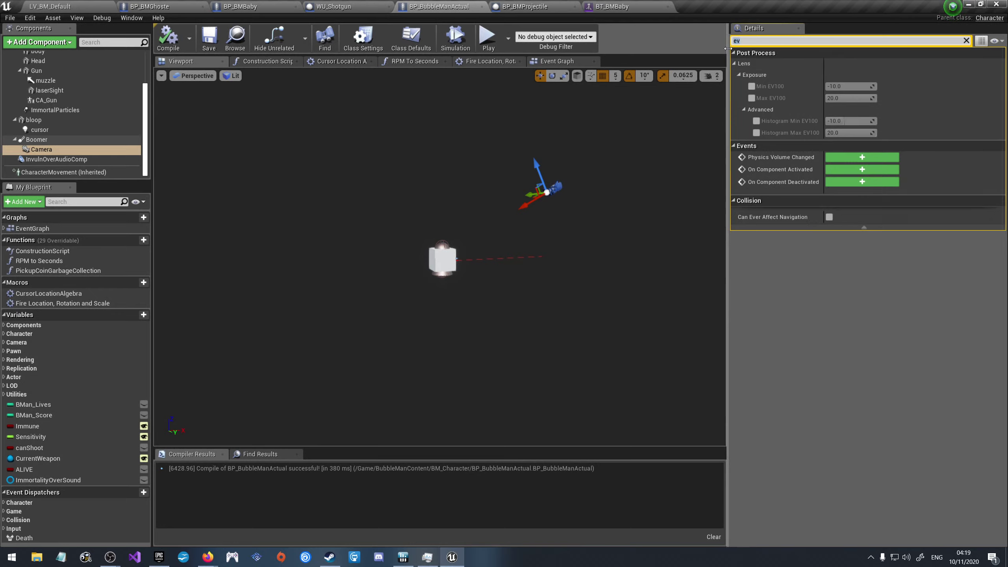
pyautogui.write('E V')
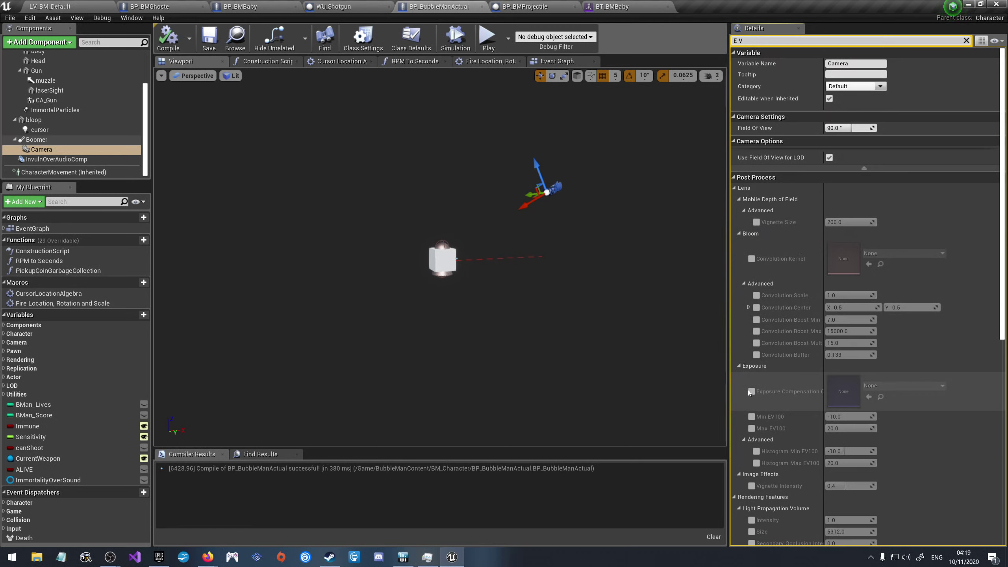
pyautogui.scroll(-3, 749, 391)
pyautogui.scroll(-1, 747, 391)
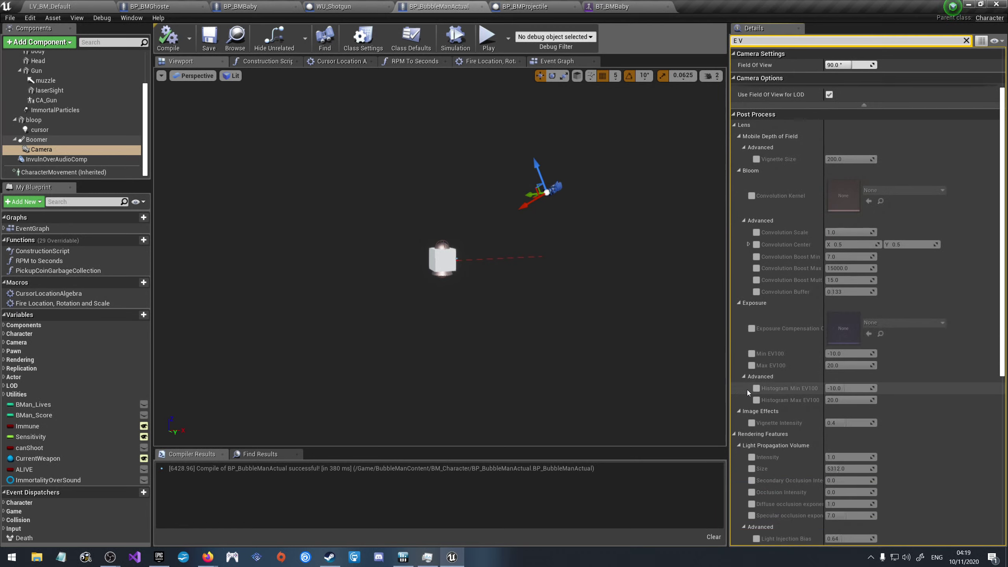
pyautogui.scroll(-1, 747, 392)
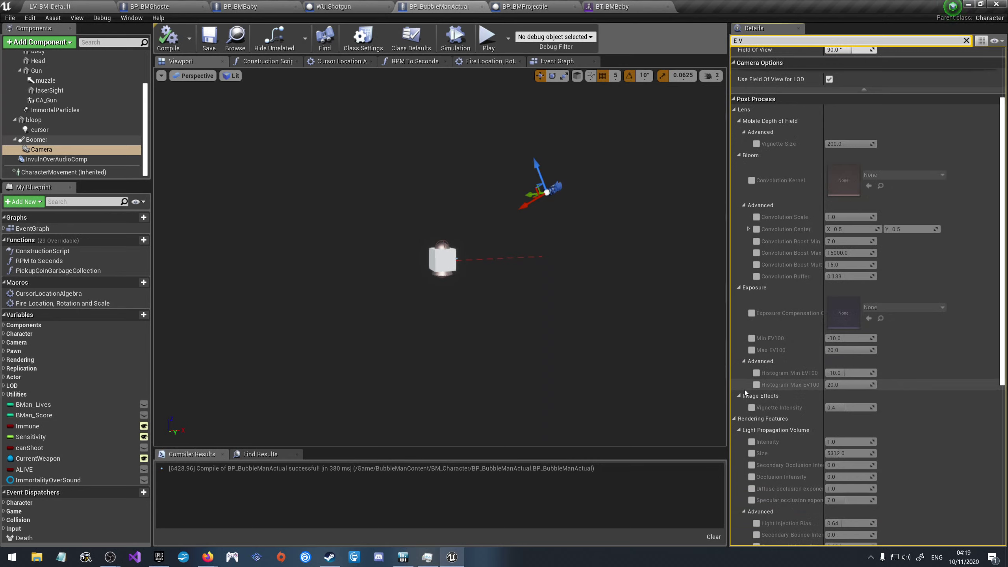
pyautogui.scroll(-1, 745, 393)
pyautogui.scroll(-3, 743, 389)
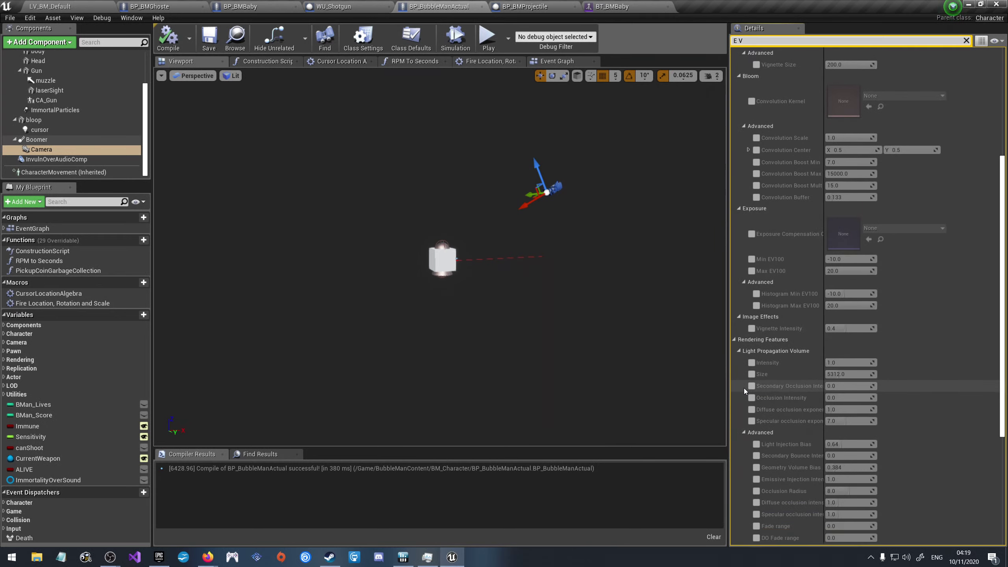
pyautogui.scroll(-7, 741, 387)
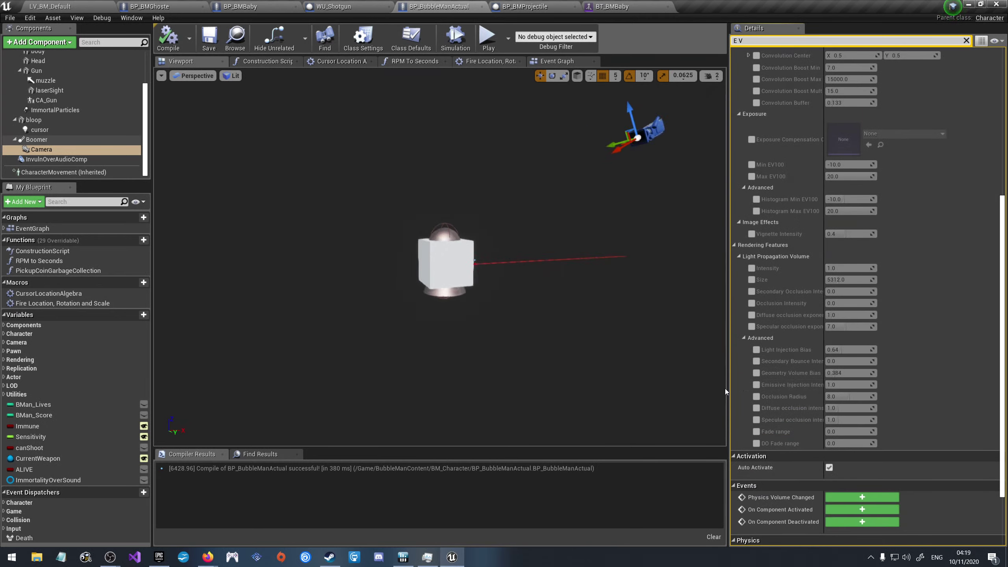
pyautogui.scroll(6, 796, 394)
pyautogui.moveTo(767, 272)
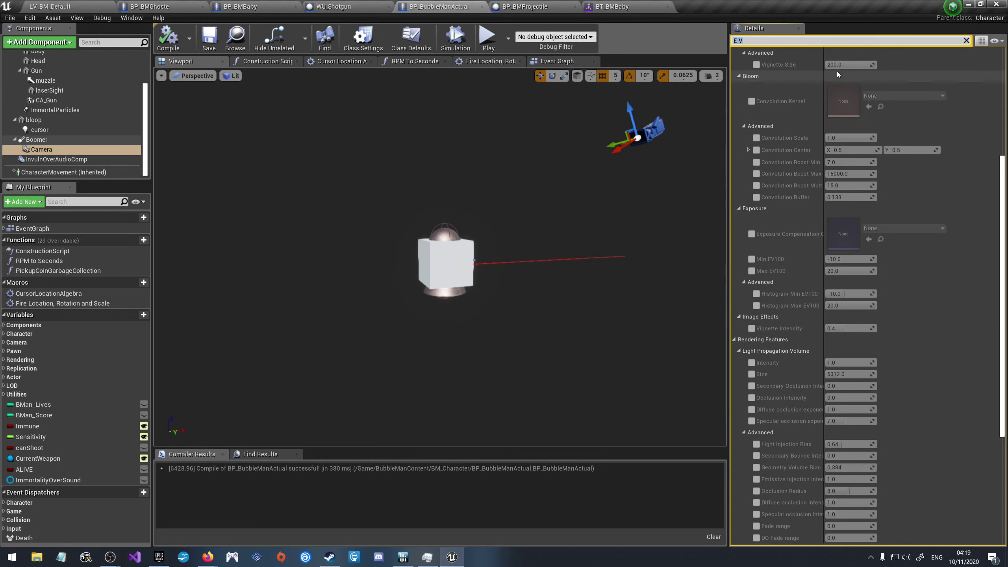
pyautogui.write('exposure')
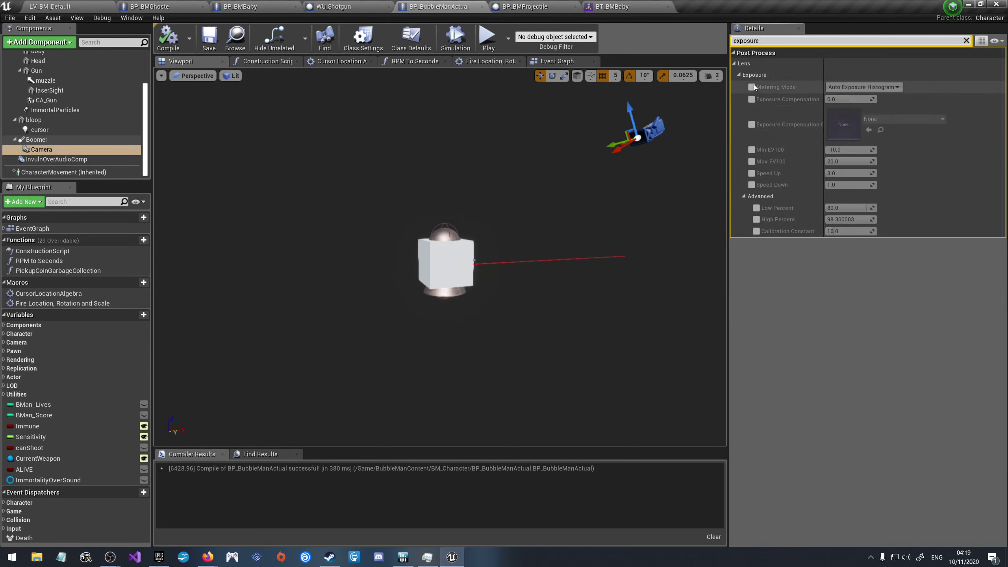
# Step: Enable the Min and Max EV100 overrides and set them to -1.0 and 2.0
pyautogui.click(752, 149)
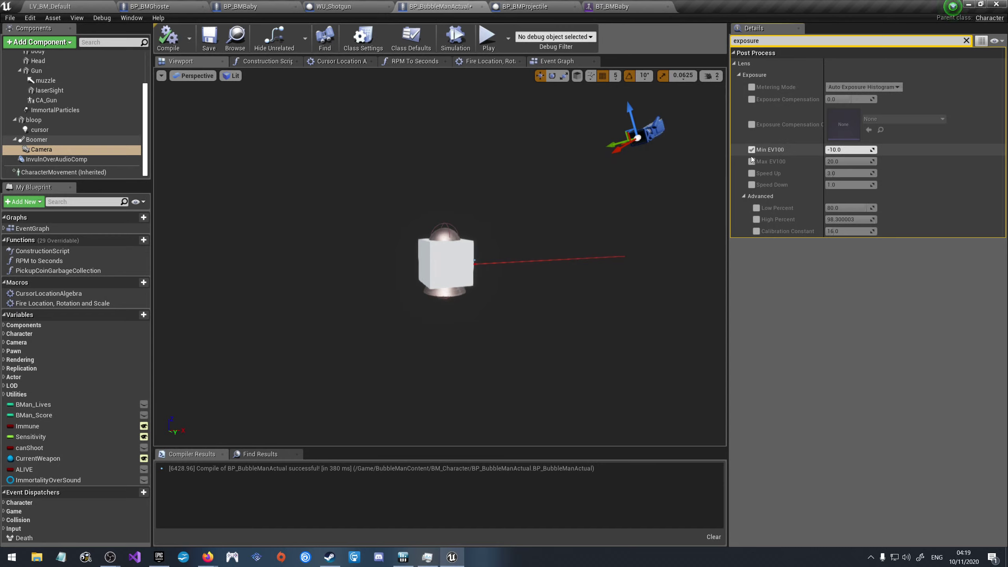
pyautogui.click(753, 161)
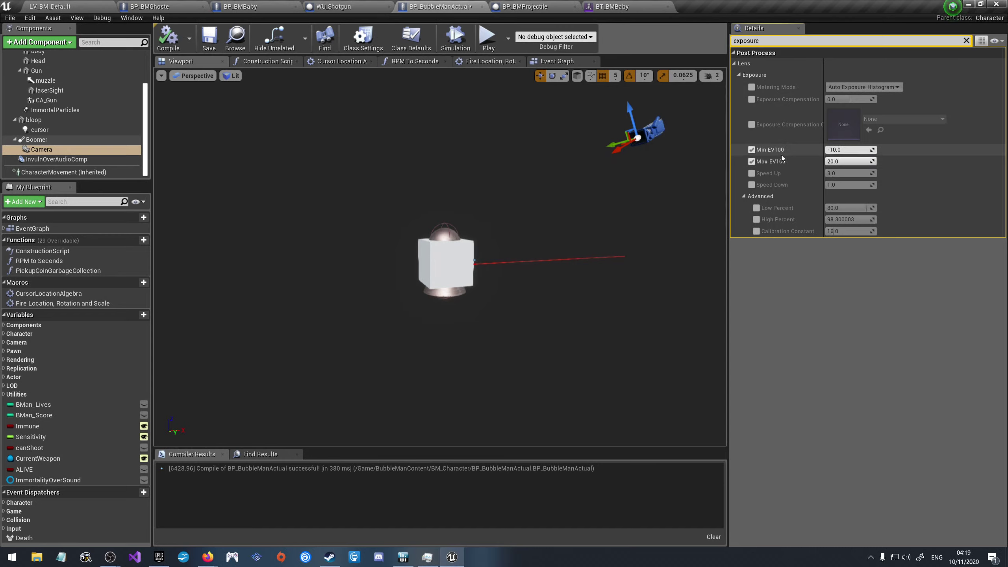
pyautogui.moveTo(783, 152)
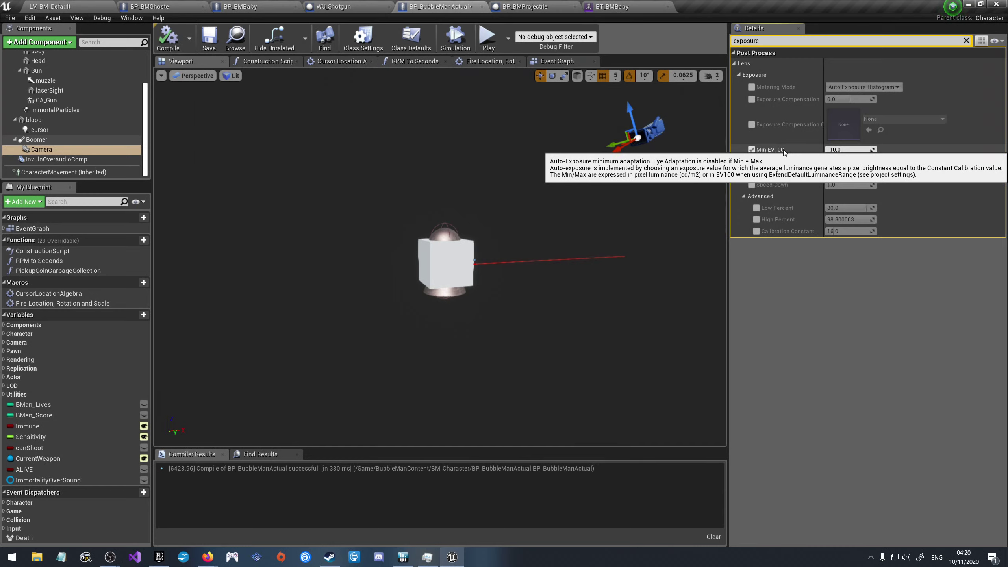
pyautogui.click(861, 150)
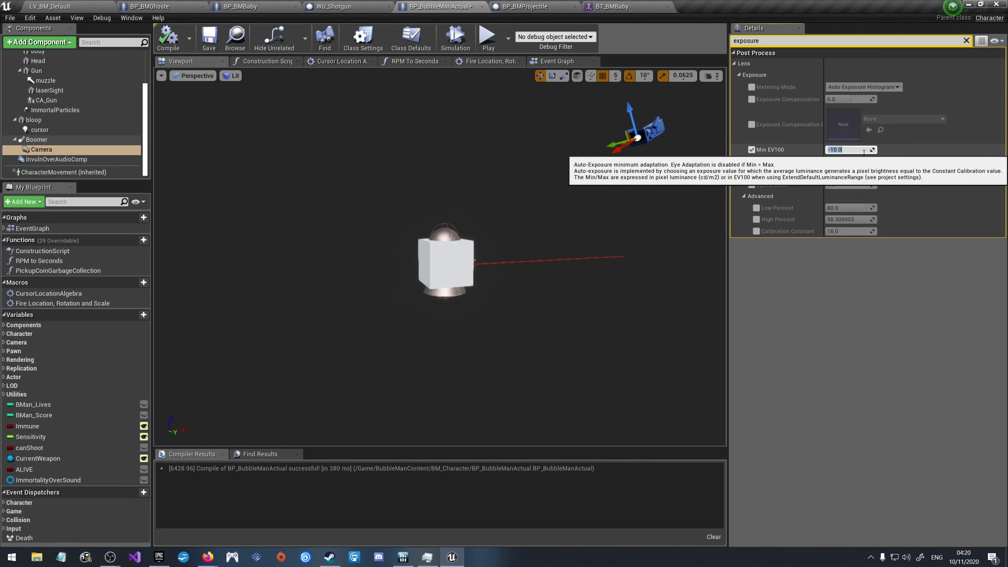
pyautogui.write('-1')
pyautogui.press('Return')
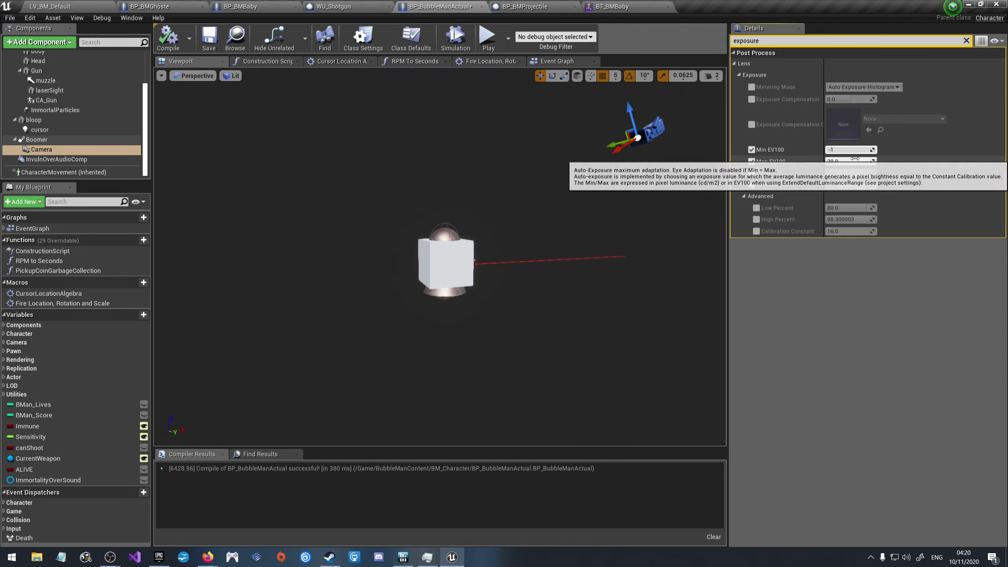
pyautogui.click(854, 160)
pyautogui.write('2')
pyautogui.press('Return')
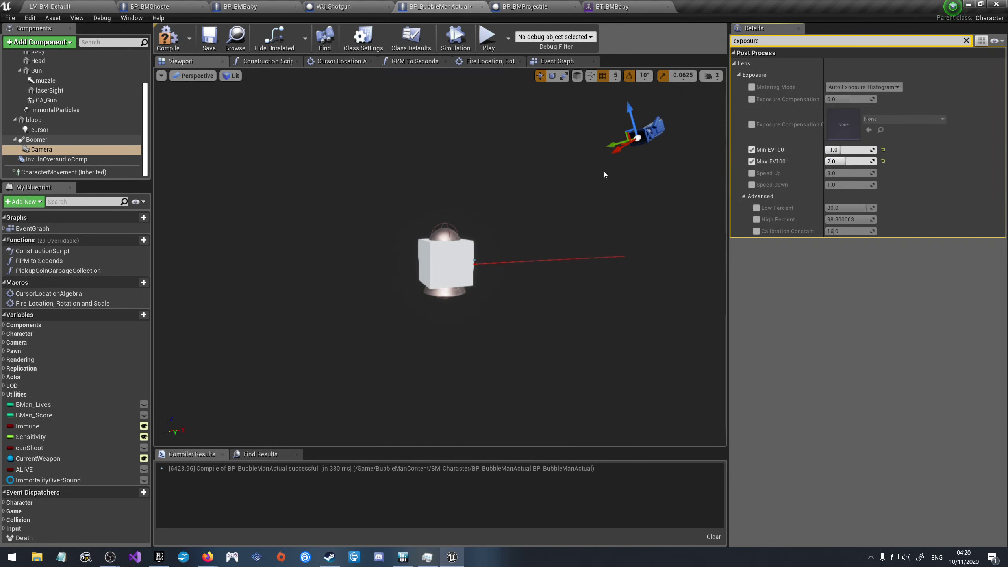
# Step: Compile and save BP_BubbleManActual, then return to LV_BM_Default
pyautogui.click(168, 37)
pyautogui.click(209, 37)
pyautogui.click(99, 7)
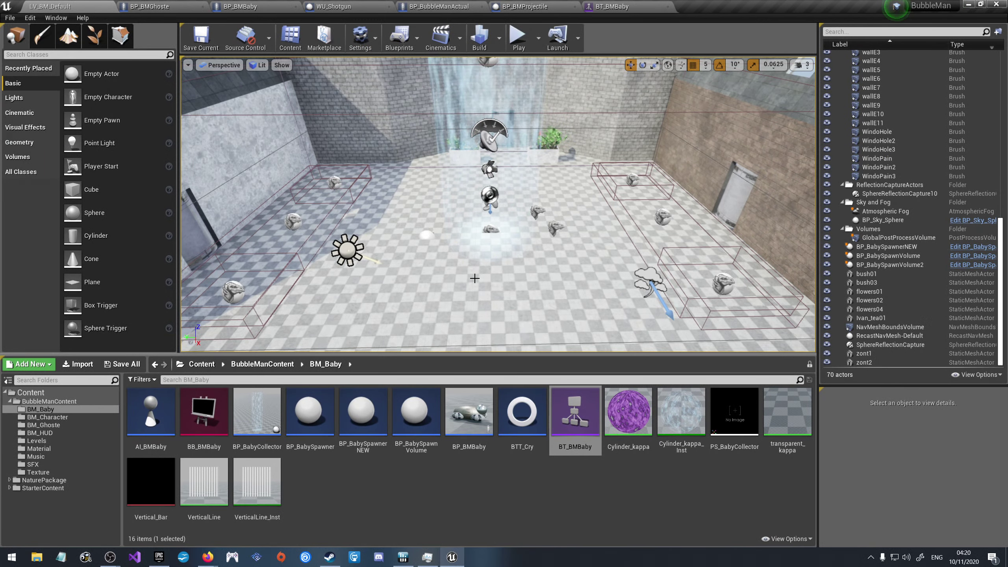
# Step: Drag a PU_1Up pickup from the BM_Character folder into the level and frame it
pyautogui.click(262, 364)
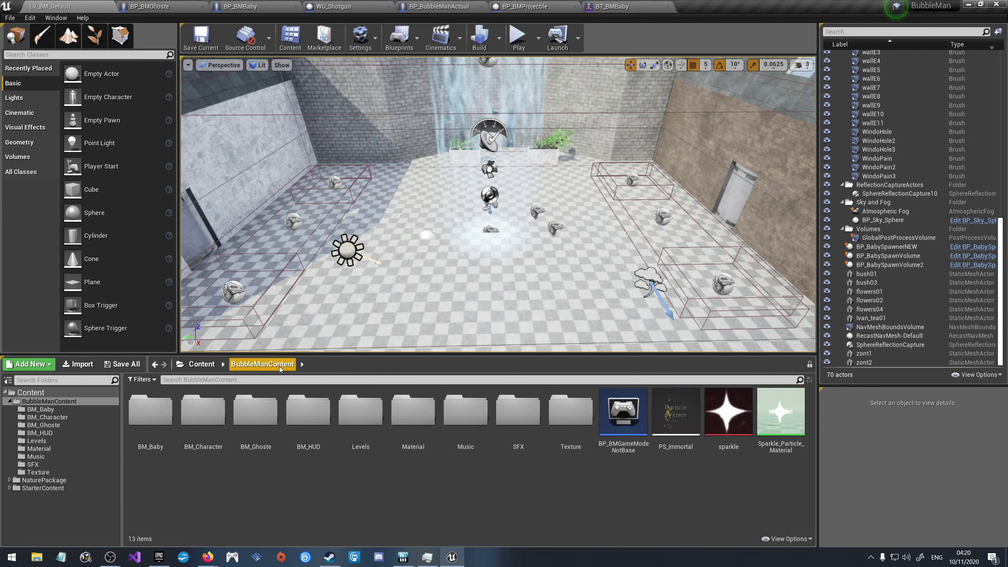
pyautogui.doubleClick(220, 417)
pyautogui.scroll(-3, 397, 457)
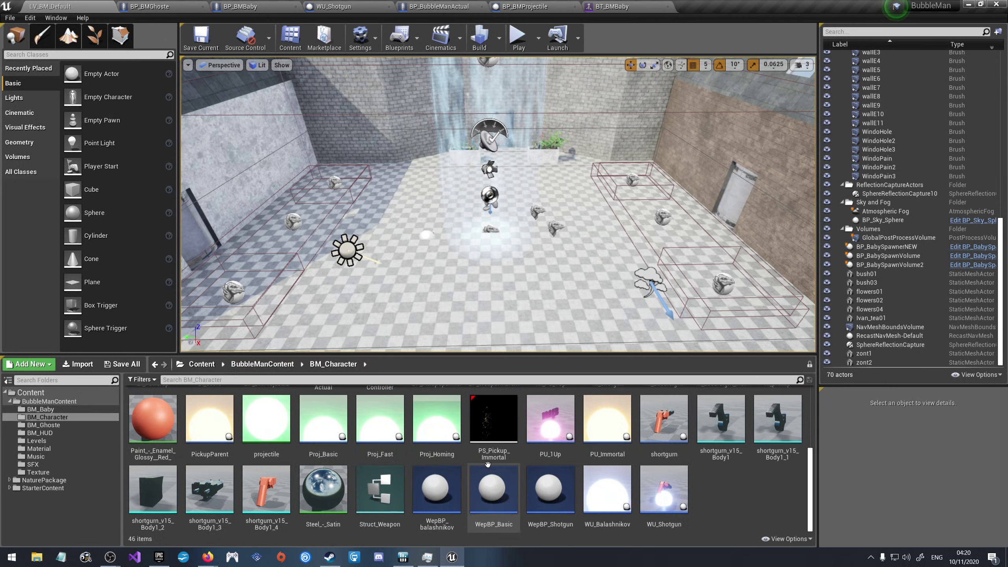
pyautogui.moveTo(562, 438)
pyautogui.mouseDown()
pyautogui.moveTo(515, 294)
pyautogui.moveTo(532, 238)
pyautogui.mouseUp()
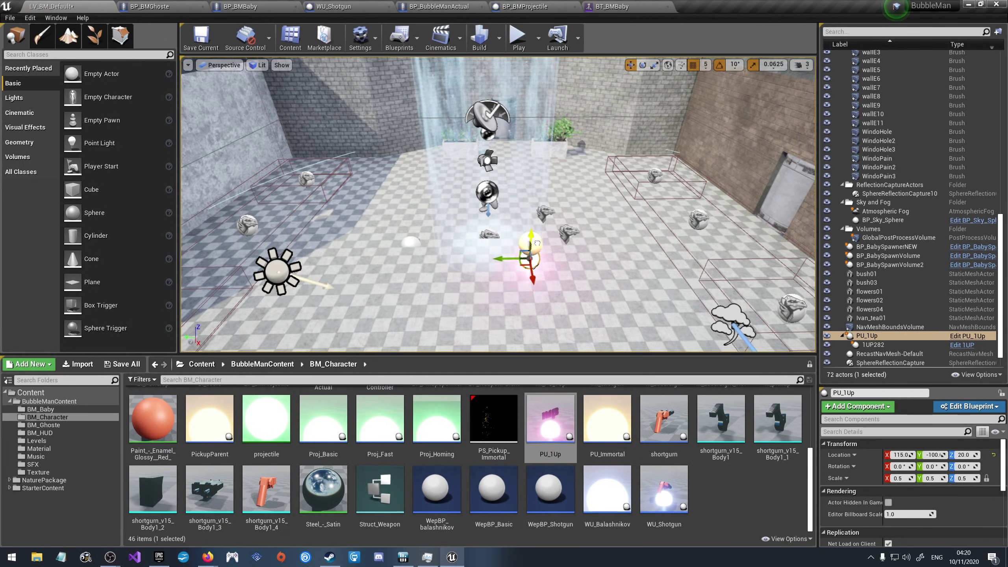
pyautogui.scroll(10, 515, 254)
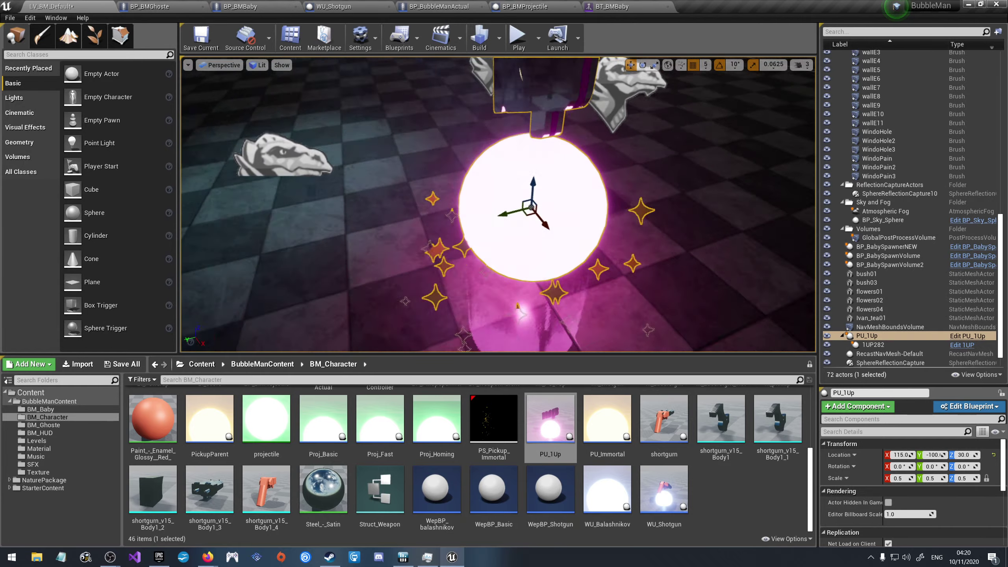
pyautogui.press('f')
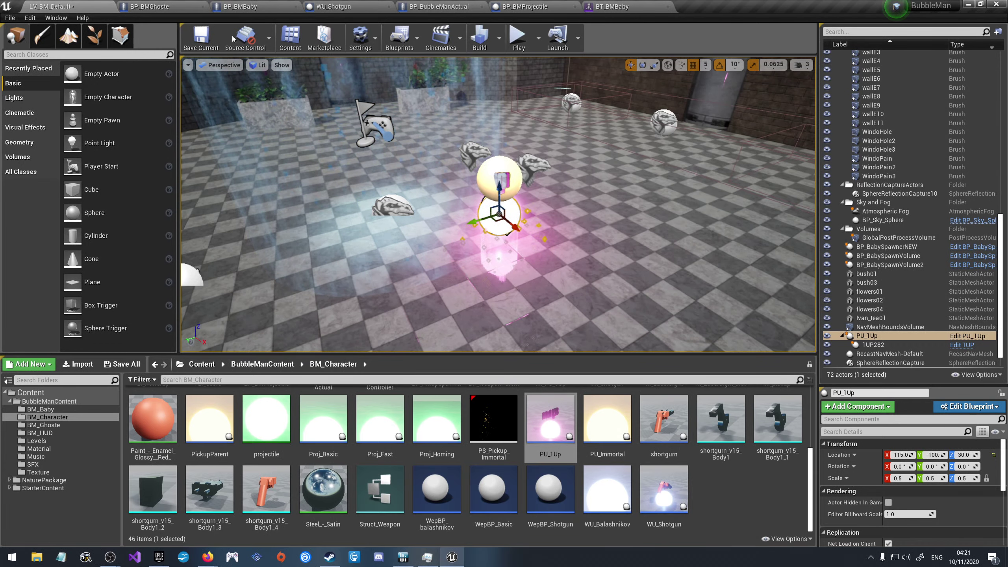
# Step: Move the PU_1Up pickup toward the back of the room, to 380, -10, 420
pyautogui.click(153, 5)
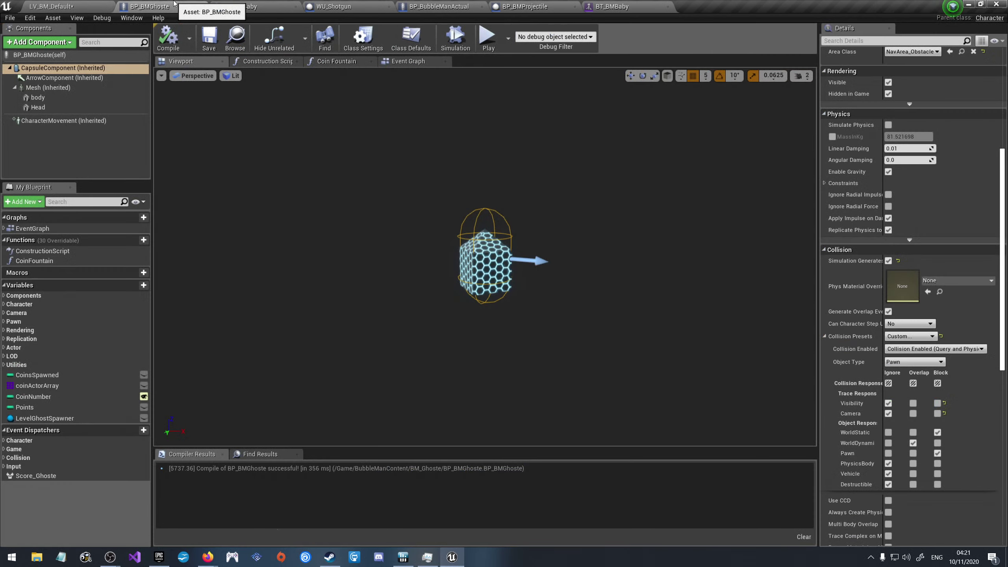
pyautogui.click(240, 6)
pyautogui.click(334, 6)
pyautogui.click(438, 7)
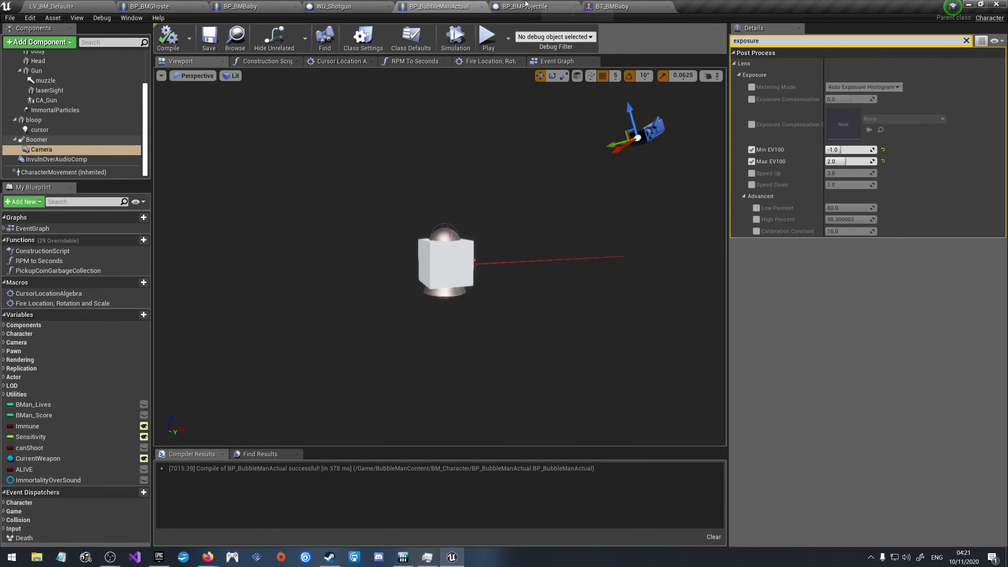
pyautogui.click(488, 39)
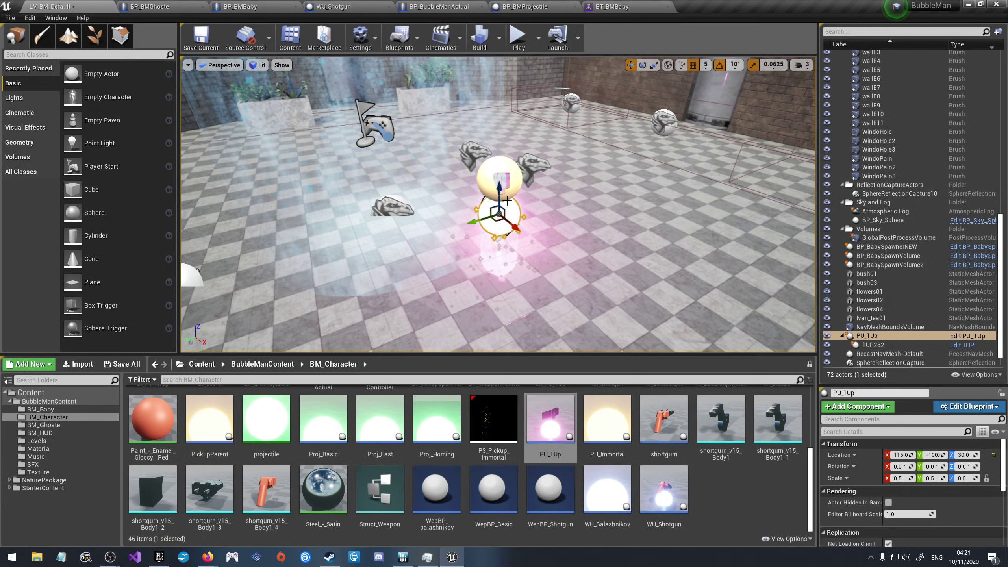
pyautogui.moveTo(539, 213)
pyautogui.mouseDown()
pyautogui.moveTo(414, 263)
pyautogui.moveTo(633, 197)
pyautogui.mouseUp()
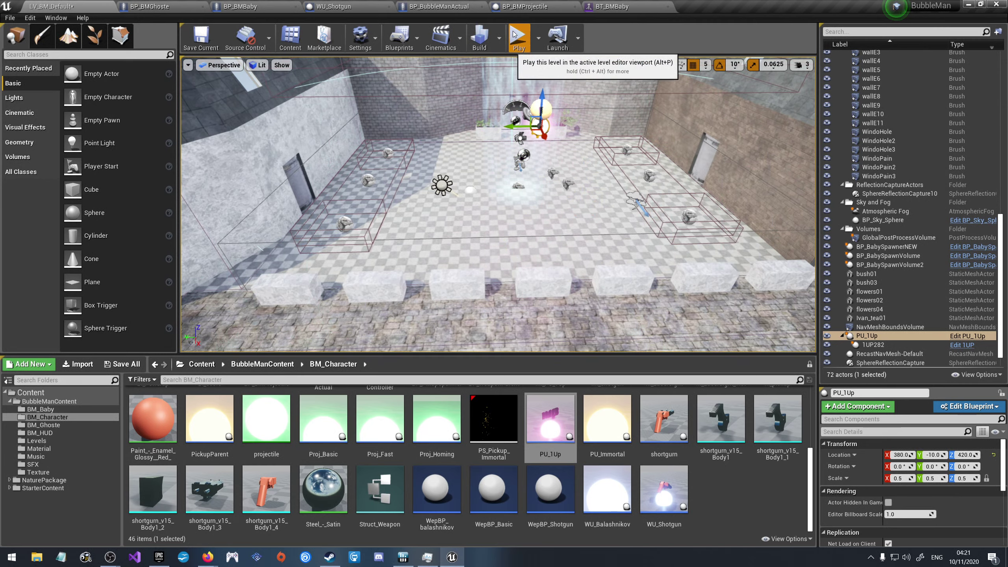
# Step: Run two short play tests of LV_BM_Default, then bring BP_BMBaby to the front
pyautogui.click(512, 44)
pyautogui.click(508, 179)
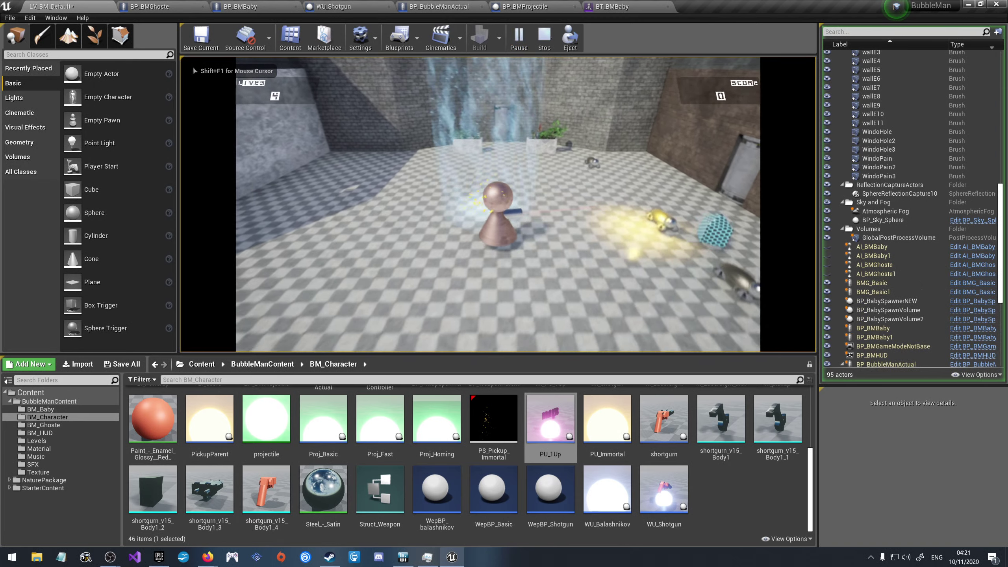
pyautogui.press('Escape')
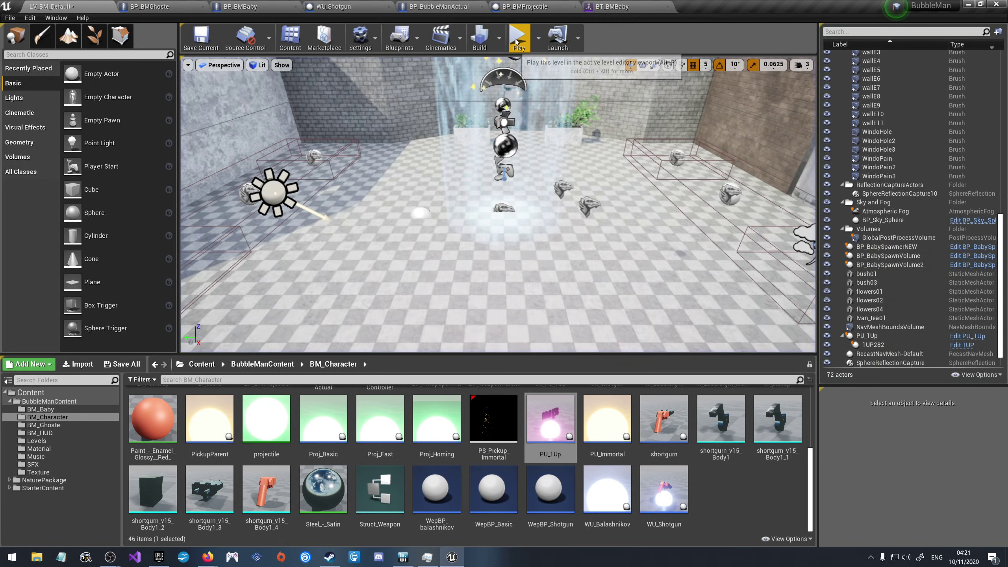
pyautogui.click(518, 38)
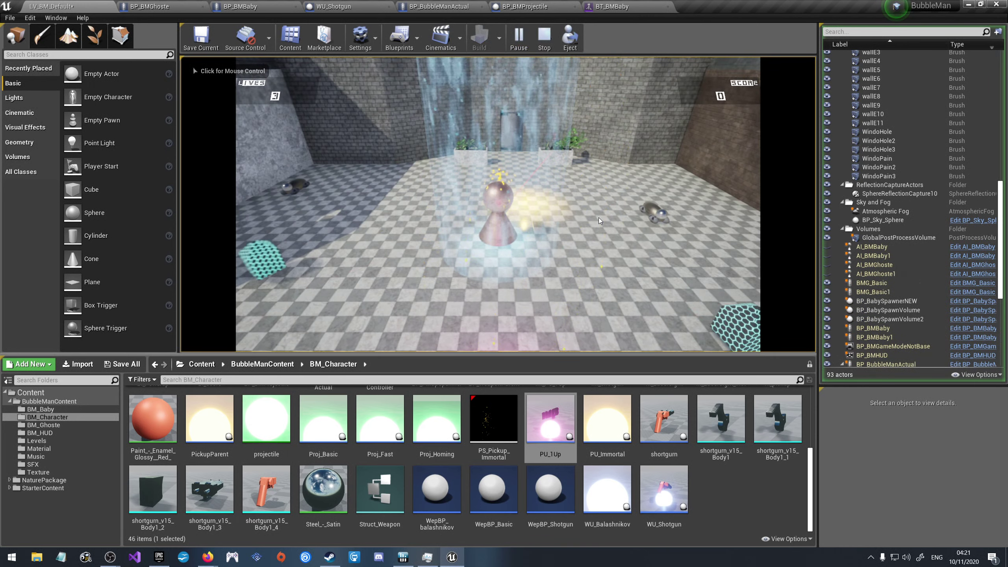
pyautogui.press('Escape')
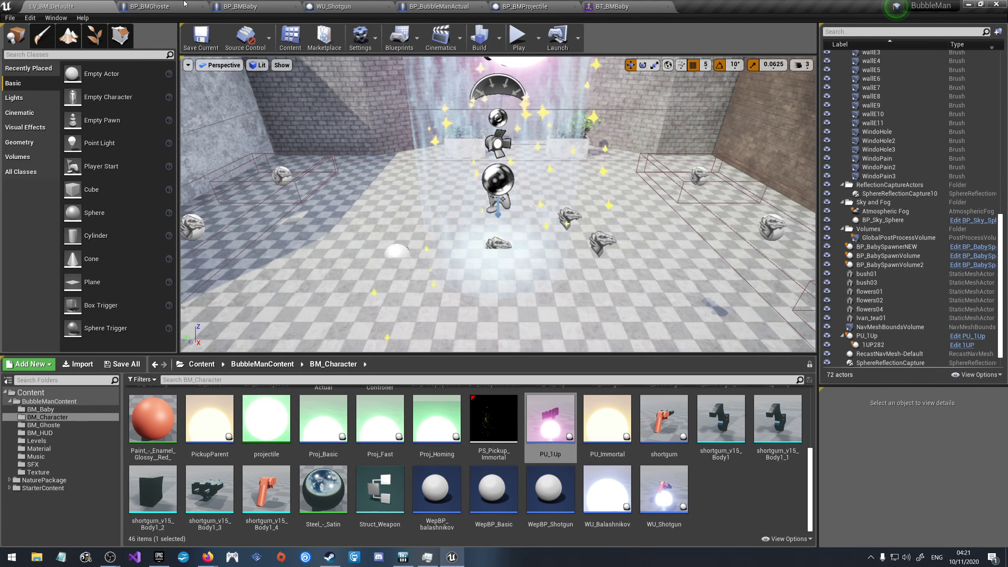
pyautogui.click(243, 6)
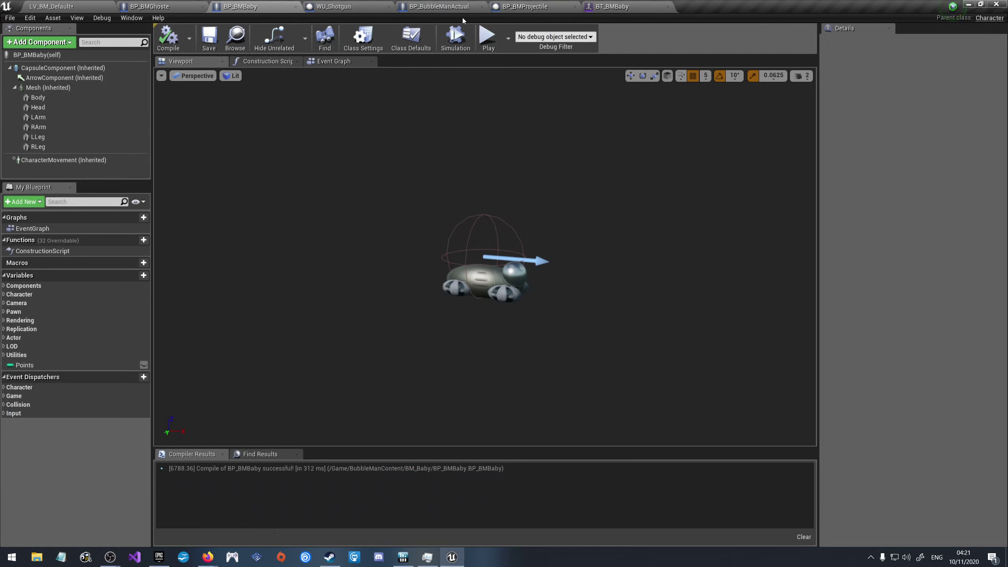
# Step: Set the camera Min EV100 to -0.2 and Max EV100 to 1.0, save, and return to LV_BM_Default
pyautogui.click(431, 4)
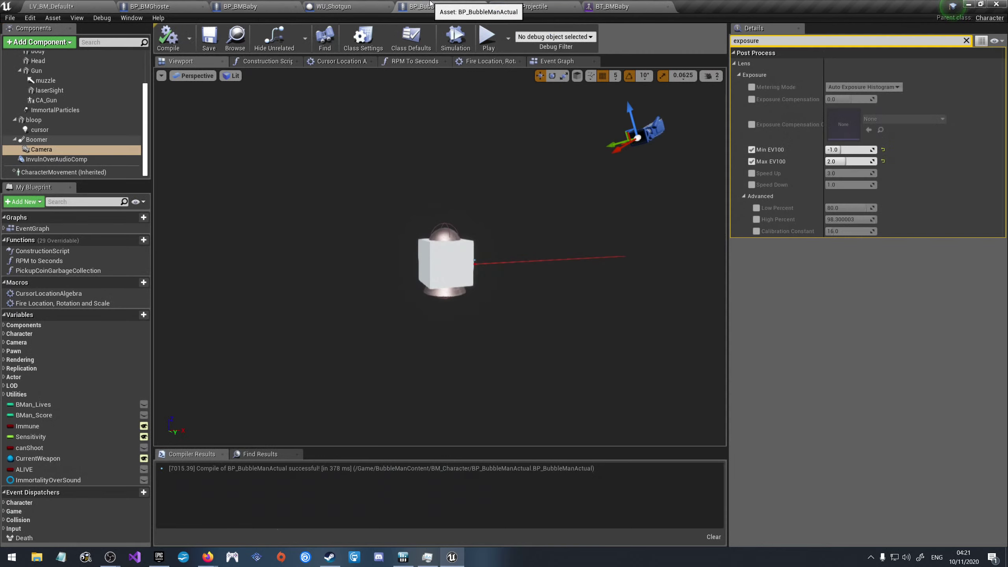
pyautogui.click(839, 150)
pyautogui.write('-0')
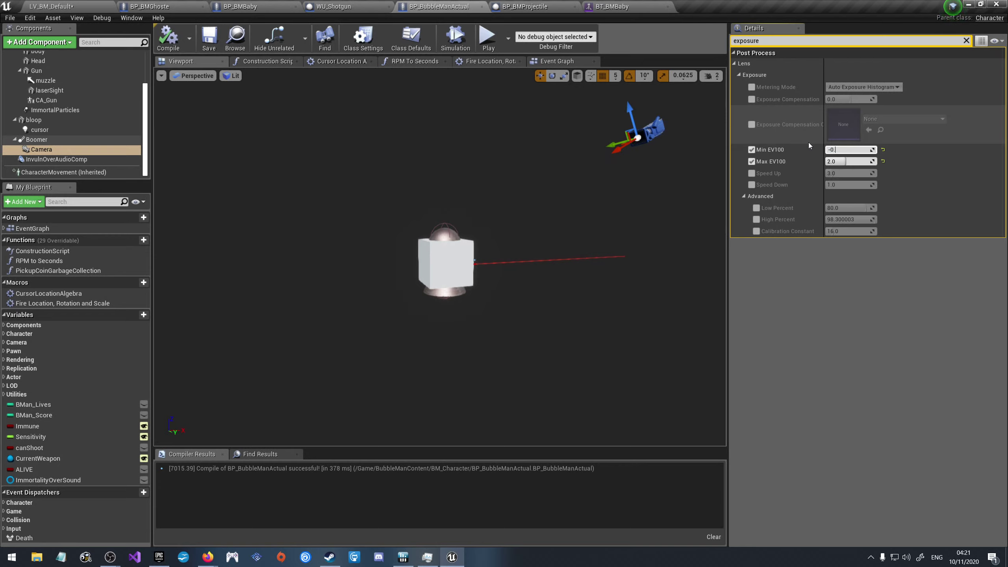
pyautogui.write('2')
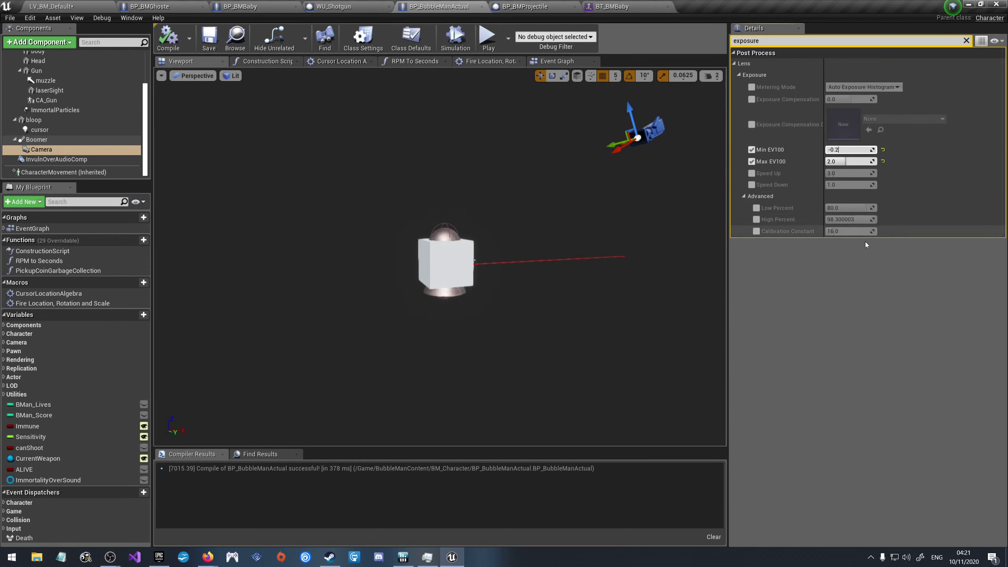
pyautogui.moveTo(844, 164); pyautogui.dragTo(834, 164)
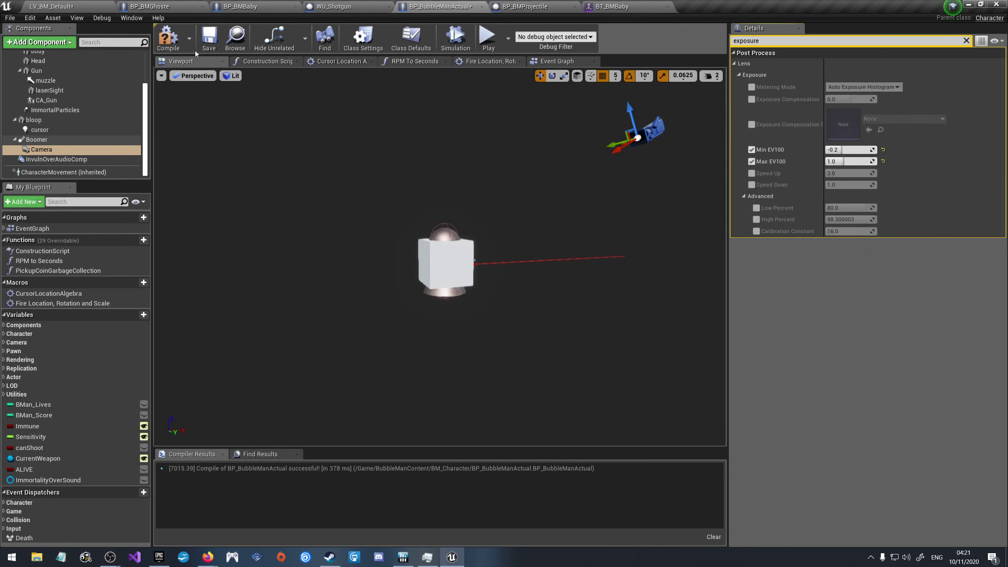
pyautogui.click(209, 38)
pyautogui.click(52, 6)
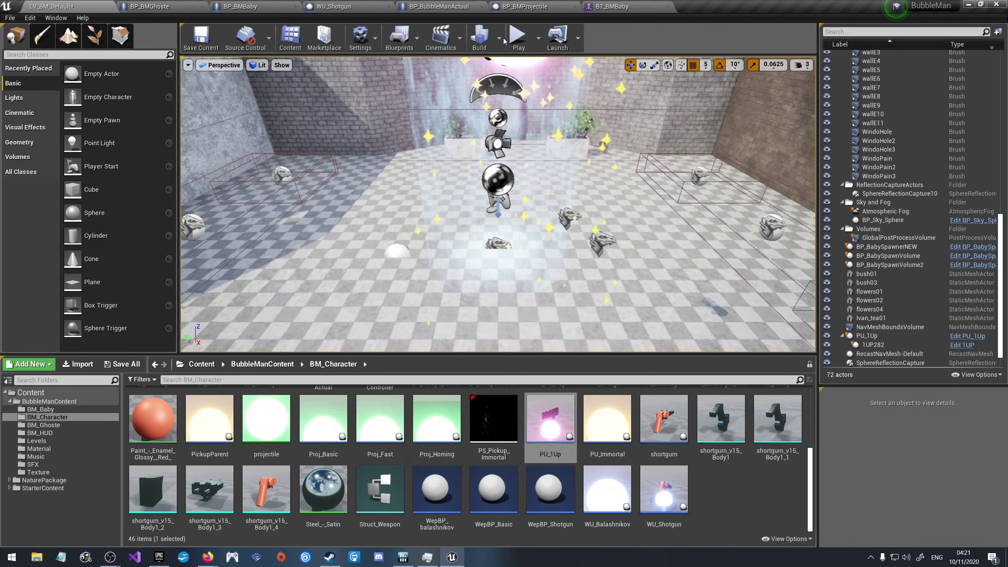
# Step: Play-test LV_BM_Default past 10,000 points with 4 lives, then stop the session
pyautogui.click(514, 44)
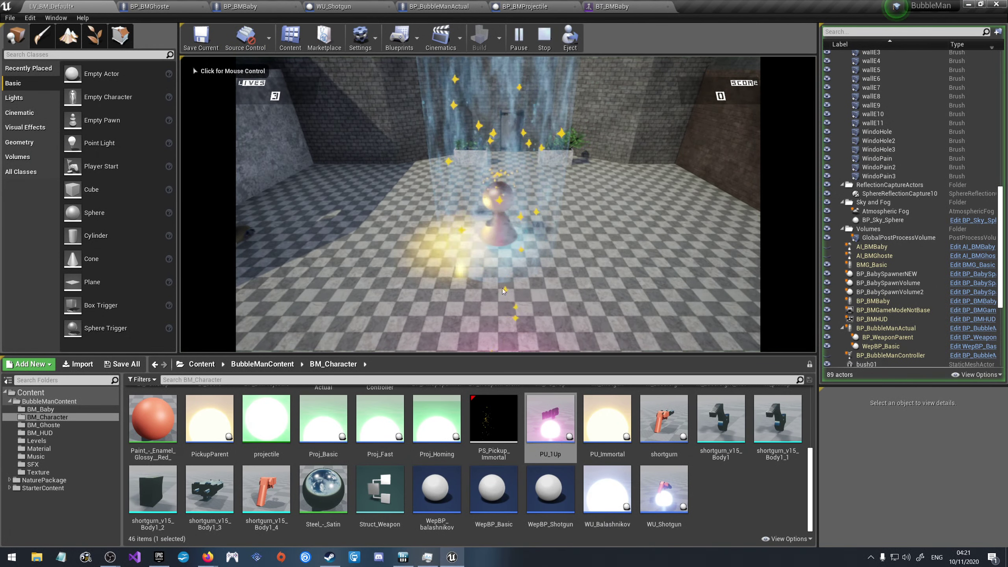
pyautogui.click(606, 249)
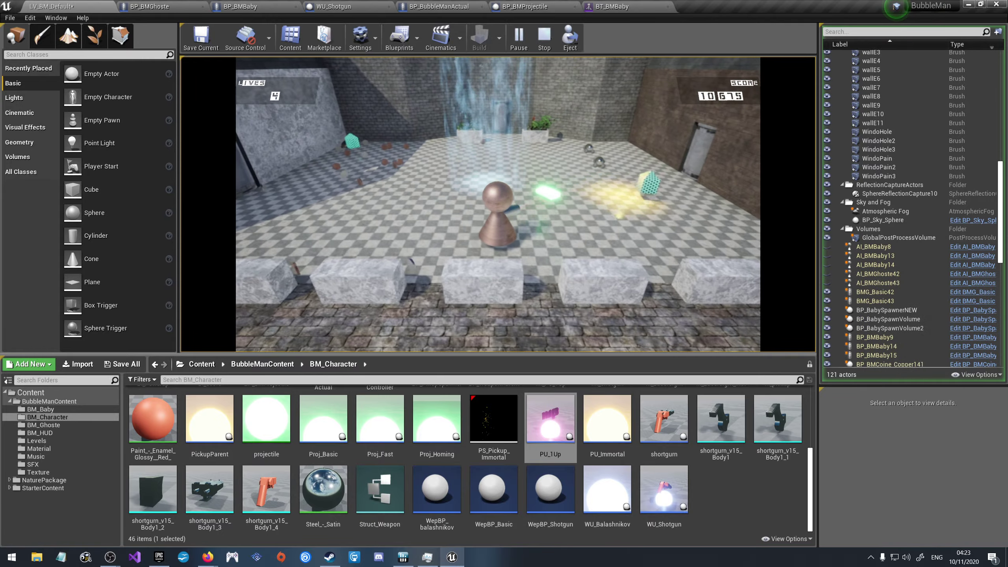
pyautogui.press('Escape')
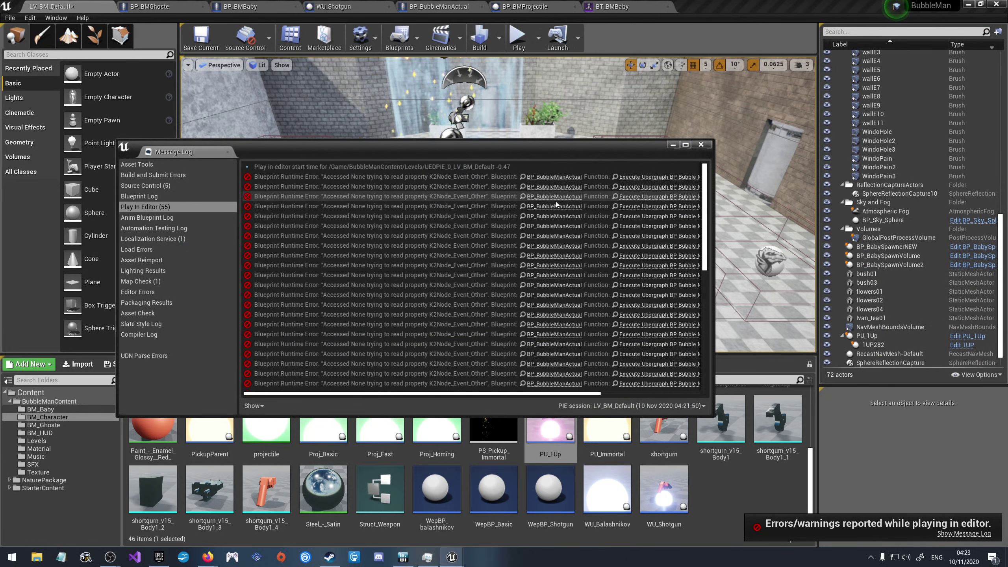
# Step: Close the Message Log and fly the camera toward the sun, brick wall and planter
pyautogui.click(701, 145)
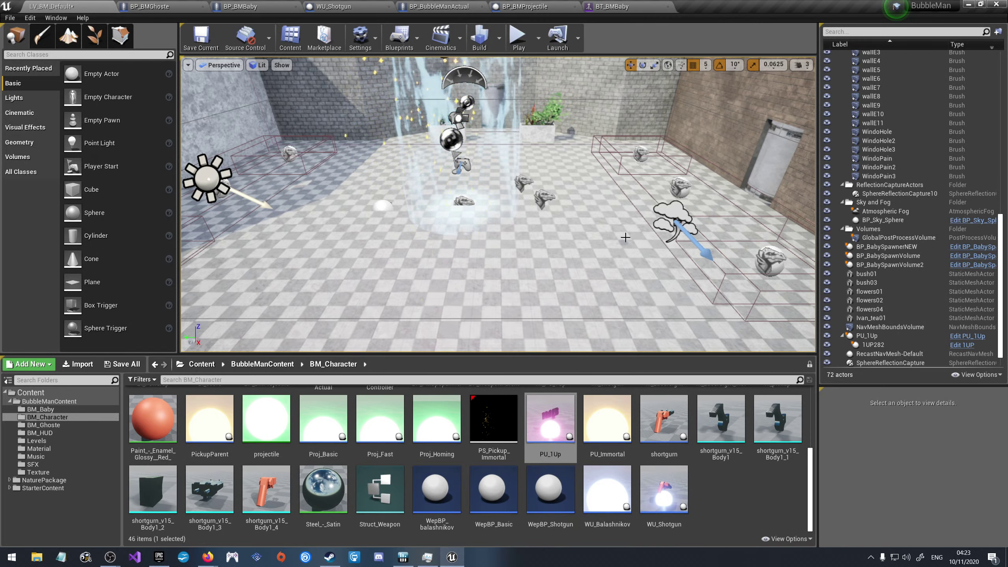
pyautogui.moveTo(625, 237); pyautogui.dragTo(575, 230, button='right')
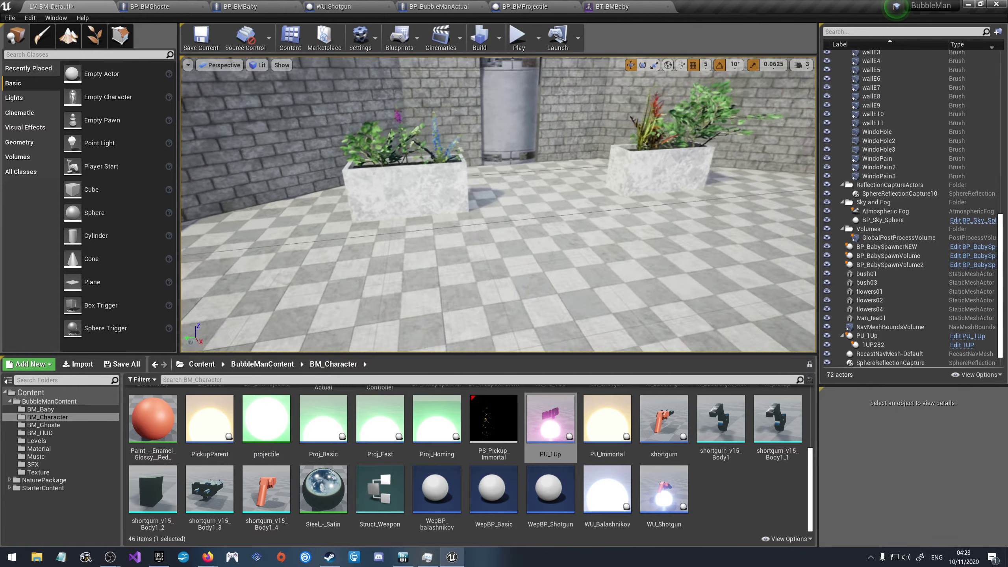
pyautogui.moveTo(575, 231)
pyautogui.mouseDown(button='right')
pyautogui.moveTo(516, 222)
pyautogui.moveTo(596, 206)
pyautogui.moveTo(576, 223)
pyautogui.moveTo(555, 215)
pyautogui.mouseUp(button='right')
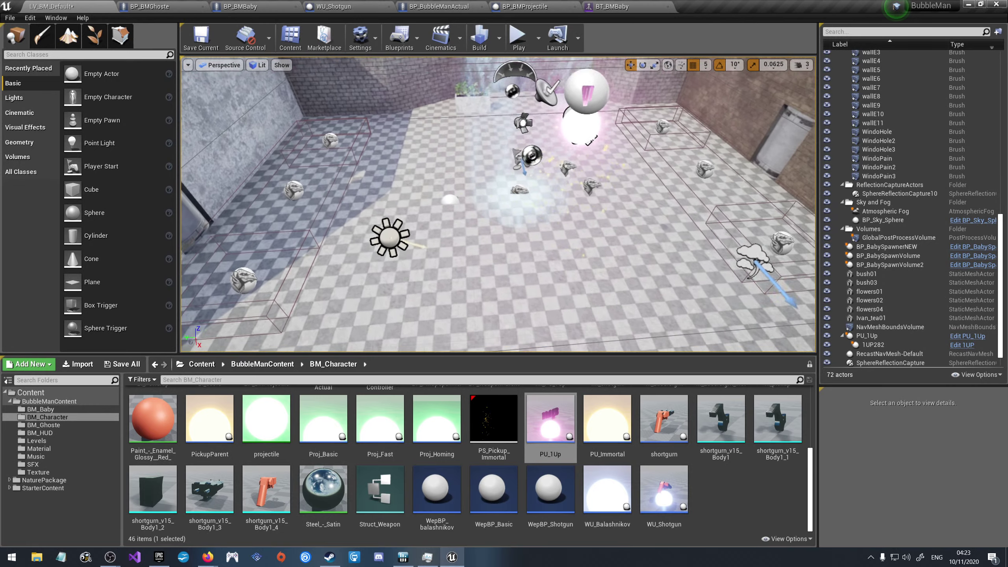
# Step: Switch the viewport to Optimization Viewmodes > Light Complexity and fly to a higher view
pyautogui.moveTo(622, 237); pyautogui.dragTo(622, 237, button='right')
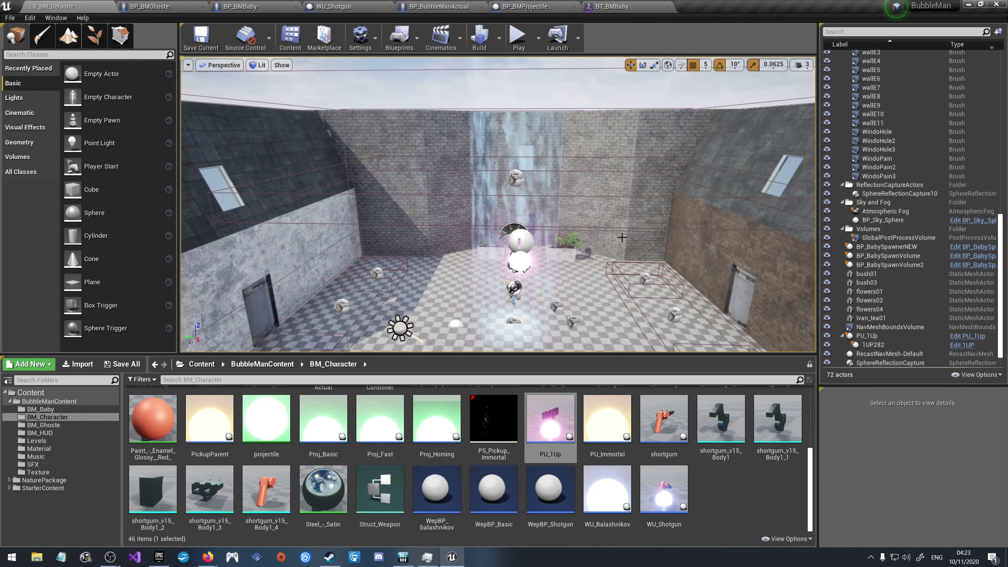
pyautogui.click(222, 65)
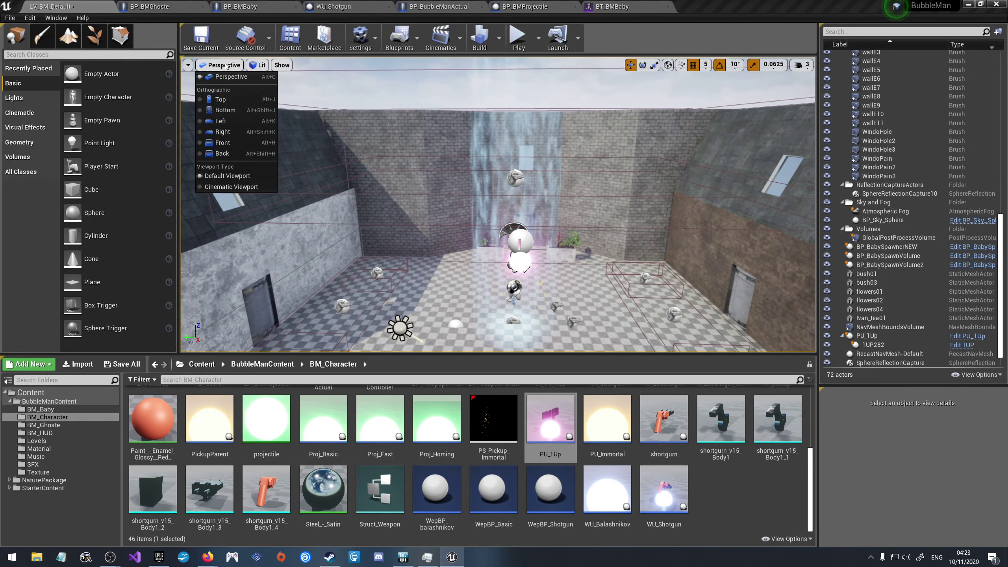
pyautogui.click(260, 65)
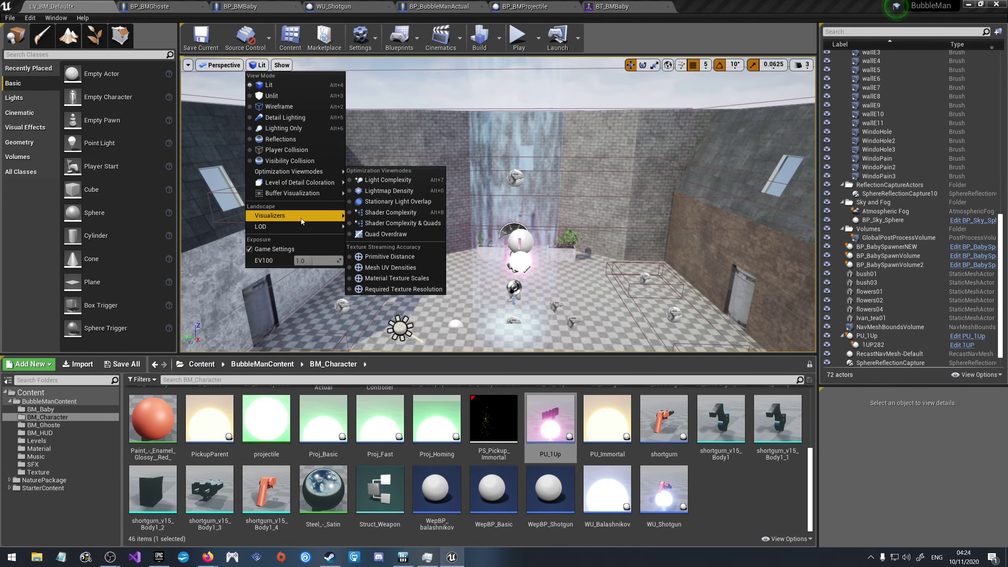
pyautogui.moveTo(301, 219)
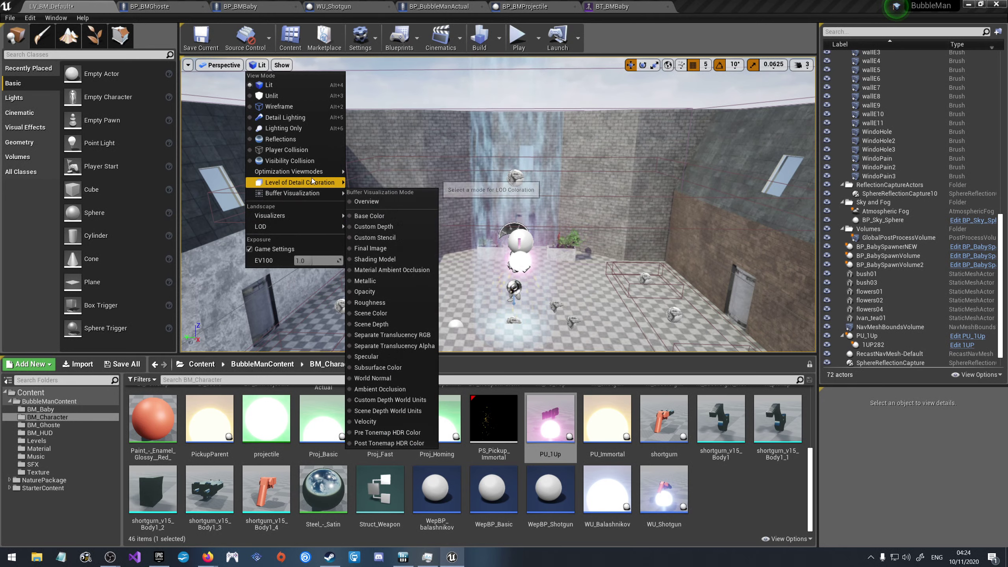
pyautogui.moveTo(312, 180)
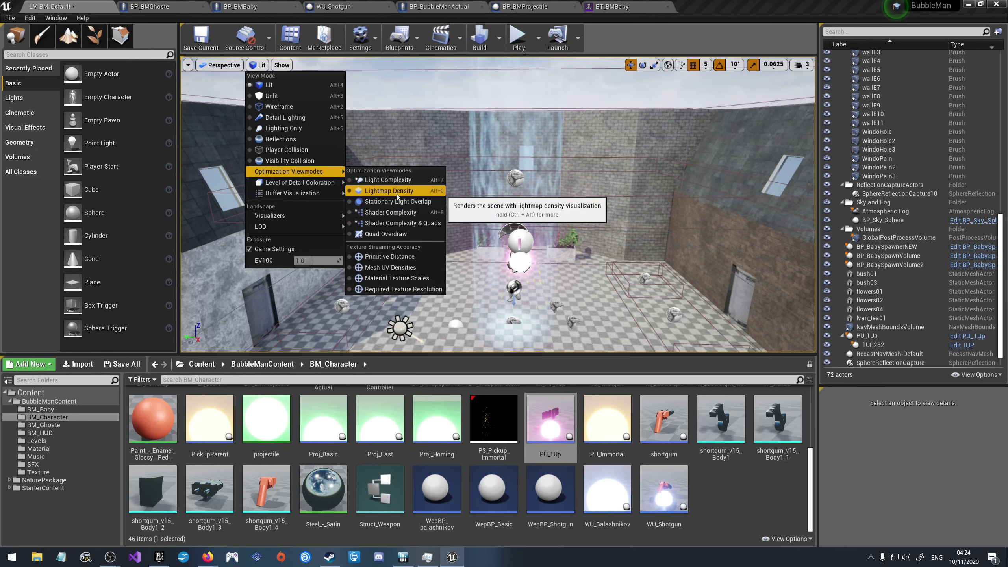
pyautogui.click(395, 180)
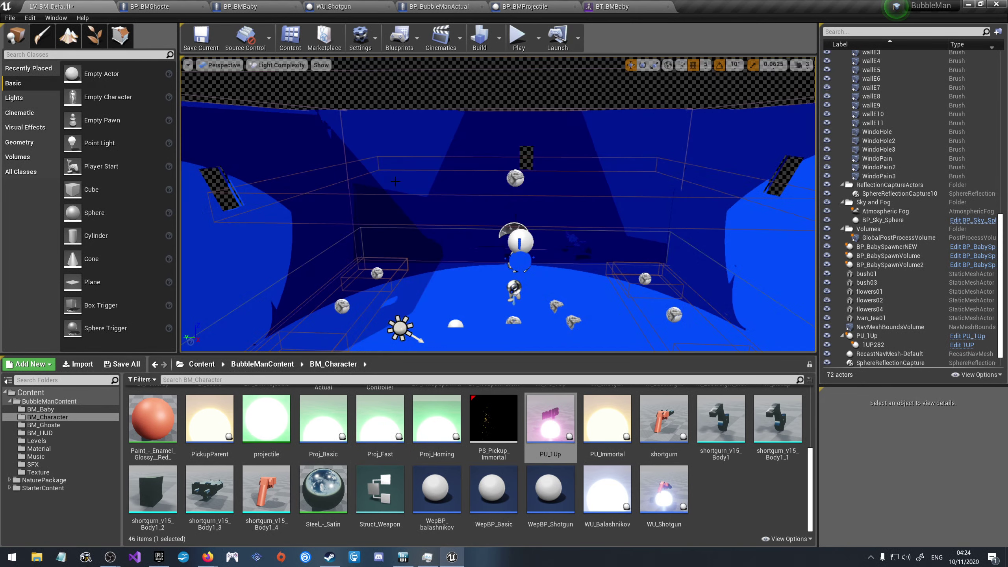
pyautogui.moveTo(498, 205)
pyautogui.mouseDown(button='right')
pyautogui.moveTo(498, 238)
pyautogui.moveTo(498, 204)
pyautogui.mouseUp(button='right')
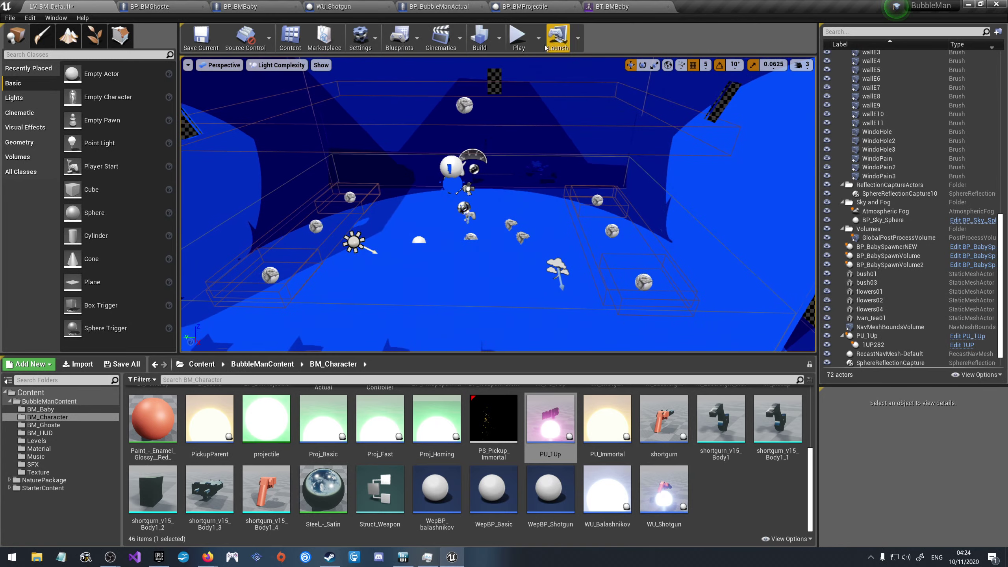
# Step: Briefly play and stop, pull back over the level, then switch to Visibility Collision view
pyautogui.click(517, 38)
pyautogui.press('Escape')
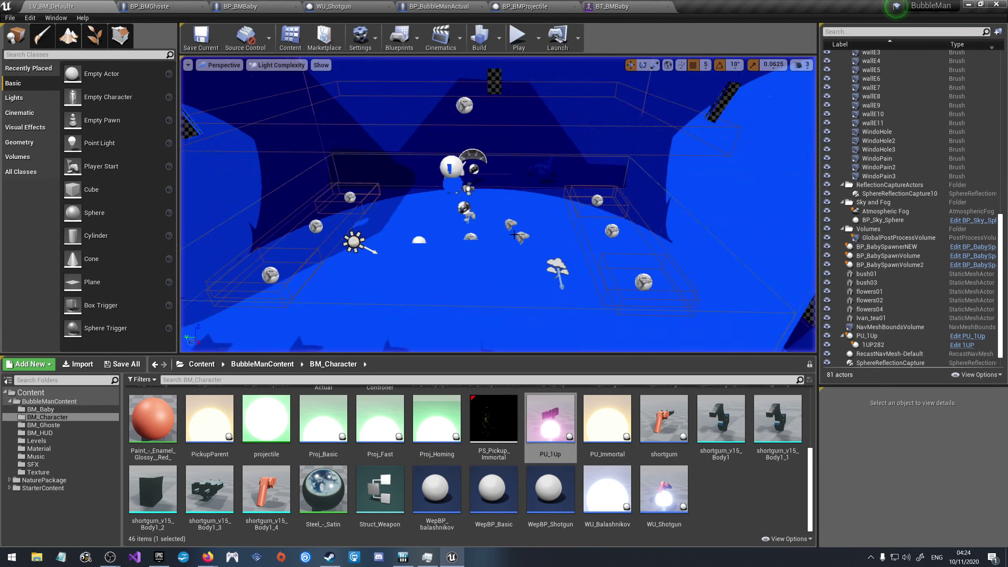
pyautogui.moveTo(500, 121); pyautogui.dragTo(500, 120, button='right')
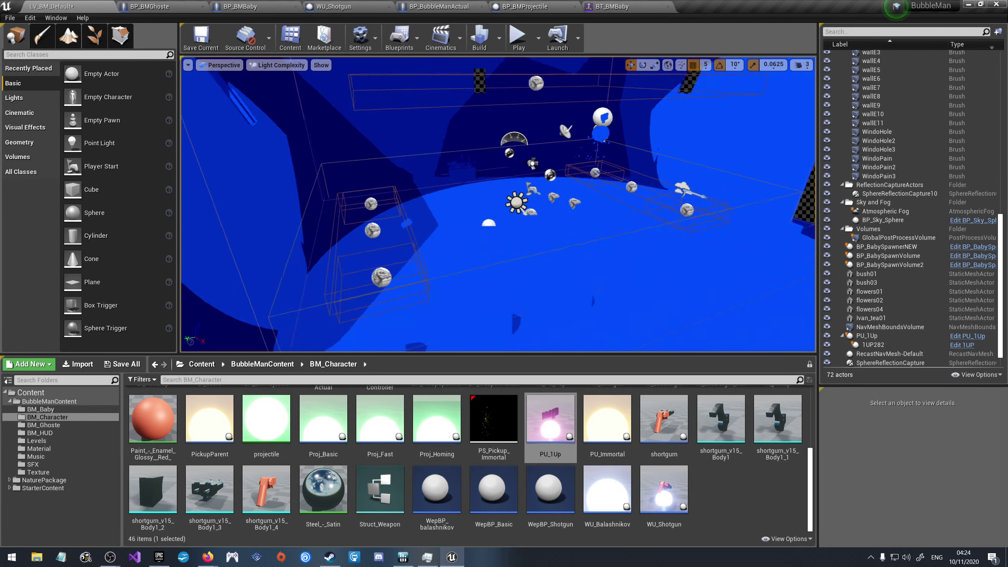
pyautogui.moveTo(498, 204)
pyautogui.mouseDown(button='right')
pyautogui.moveTo(488, 215)
pyautogui.moveTo(457, 150)
pyautogui.mouseUp(button='right')
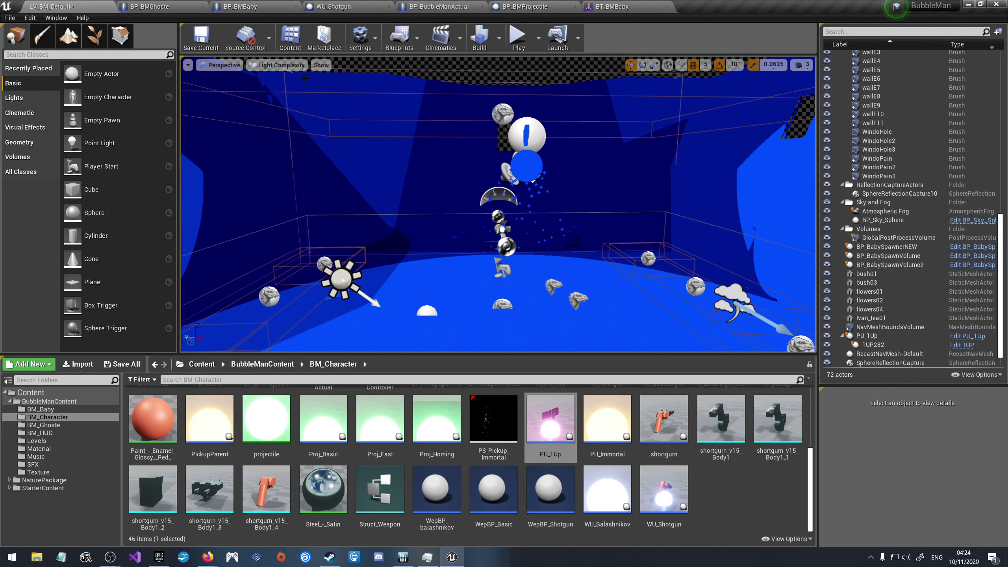
pyautogui.click(301, 66)
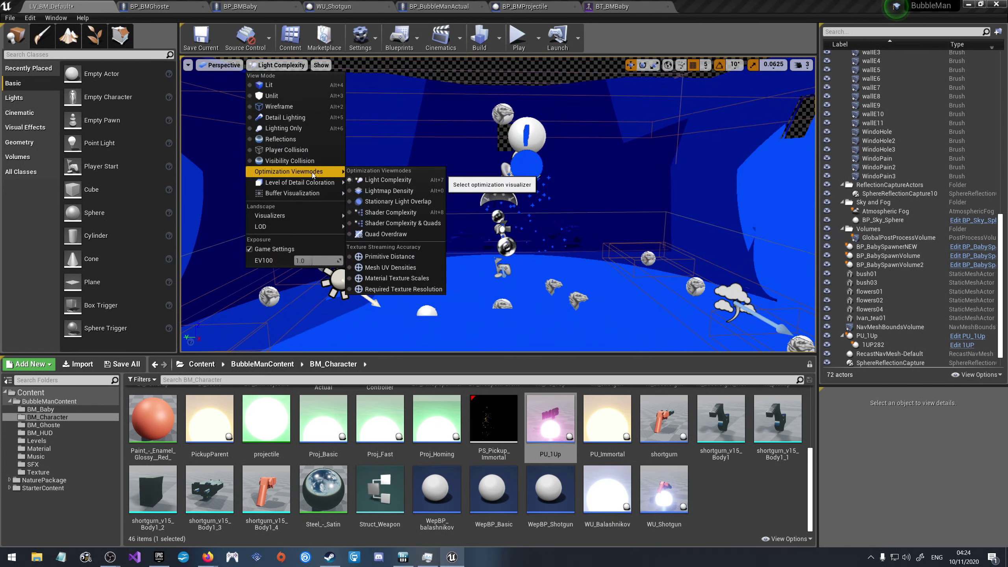
pyautogui.click(312, 161)
pyautogui.moveTo(311, 157)
pyautogui.mouseDown(button='right')
pyautogui.moveTo(312, 187)
pyautogui.moveTo(357, 187)
pyautogui.mouseUp(button='right')
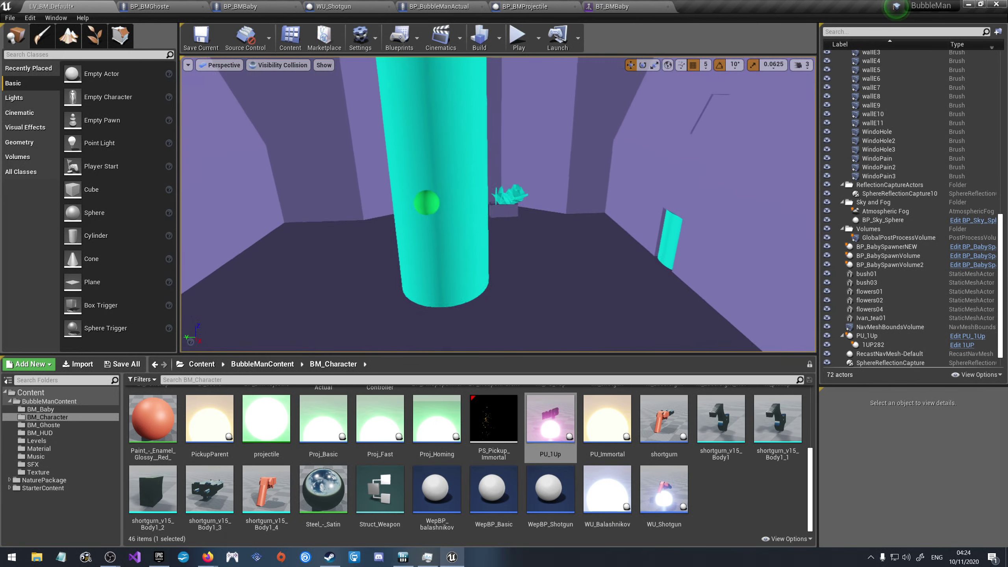
# Step: Switch the viewport to Reflections view, look around, then change to Lighting Only view
pyautogui.moveTo(357, 187); pyautogui.dragTo(272, 68, button='right')
pyautogui.click(272, 68)
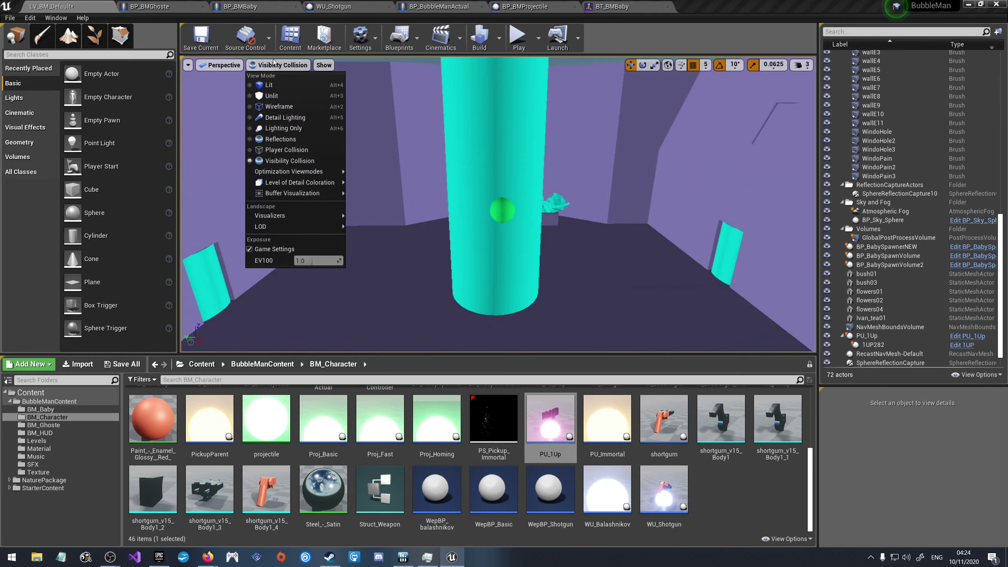
pyautogui.click(292, 139)
pyautogui.moveTo(292, 139)
pyautogui.mouseDown(button='right')
pyautogui.moveTo(258, 138)
pyautogui.moveTo(325, 138)
pyautogui.moveTo(463, 70)
pyautogui.mouseUp(button='right')
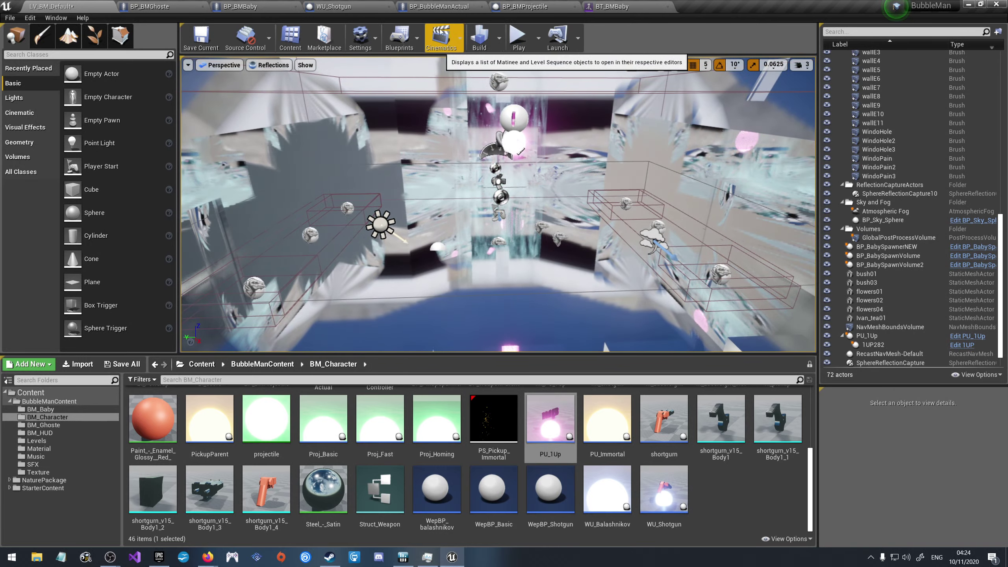
pyautogui.click(283, 66)
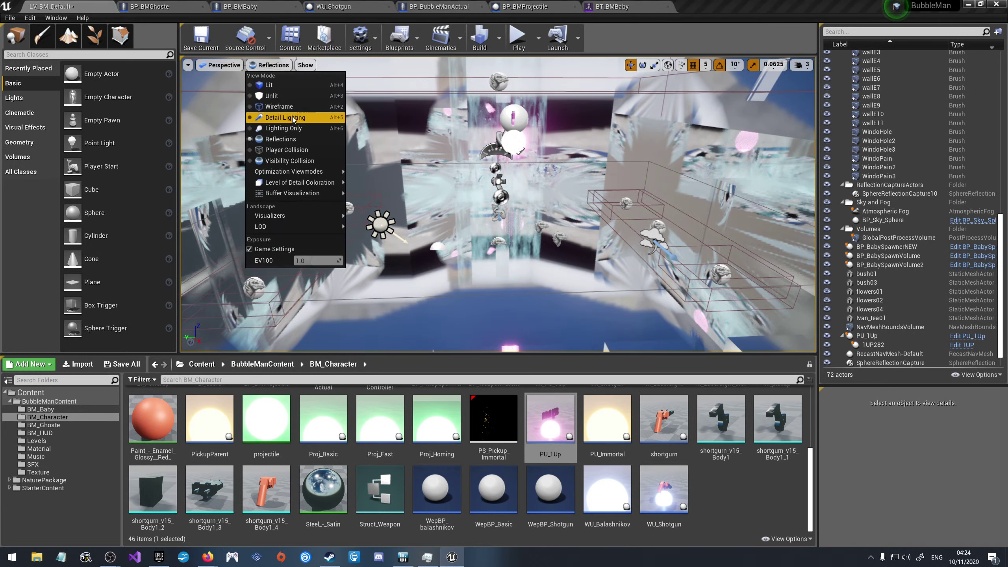
pyautogui.click(294, 127)
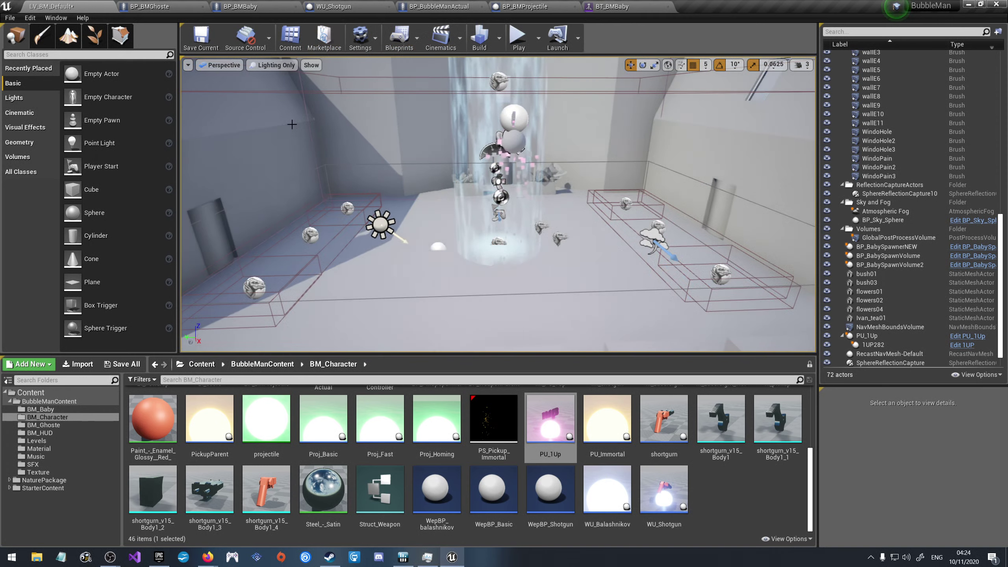
# Step: View the level in Lightmap Density, then switch to Shader Complexity view
pyautogui.click(271, 66)
pyautogui.moveTo(293, 172)
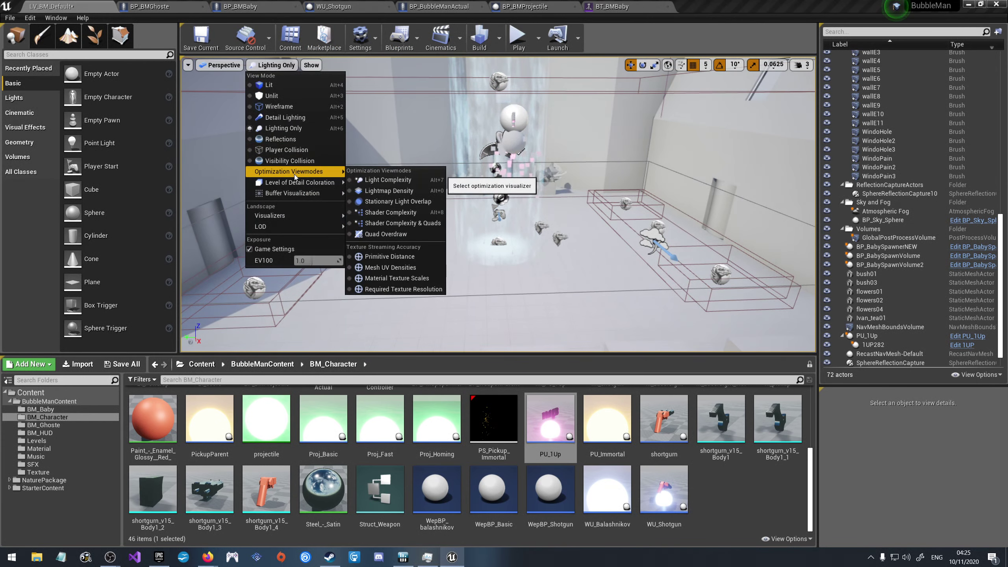
pyautogui.click(372, 191)
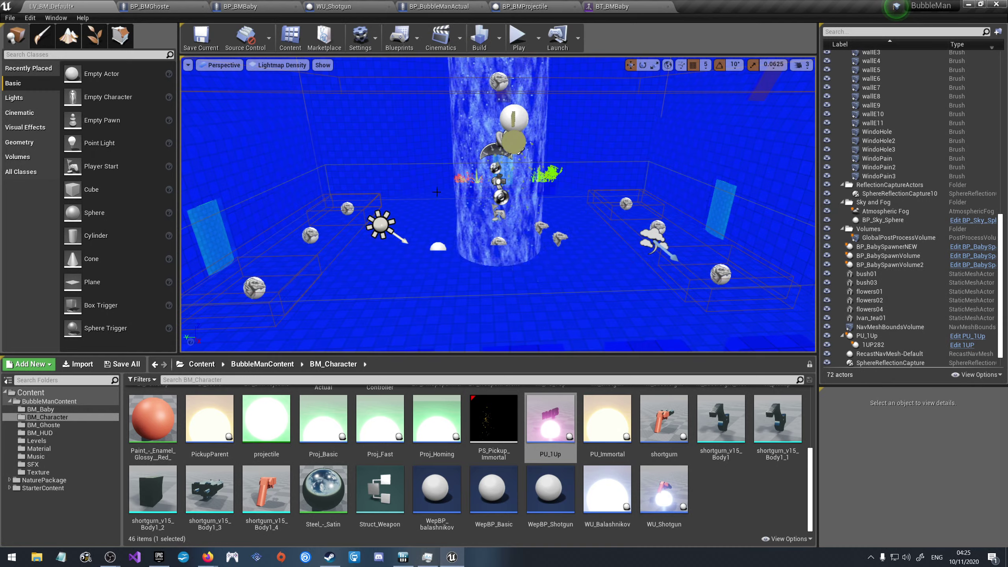
pyautogui.moveTo(372, 191)
pyautogui.mouseDown(button='right')
pyautogui.moveTo(357, 191)
pyautogui.moveTo(349, 206)
pyautogui.moveTo(349, 183)
pyautogui.moveTo(317, 187)
pyautogui.mouseUp(button='right')
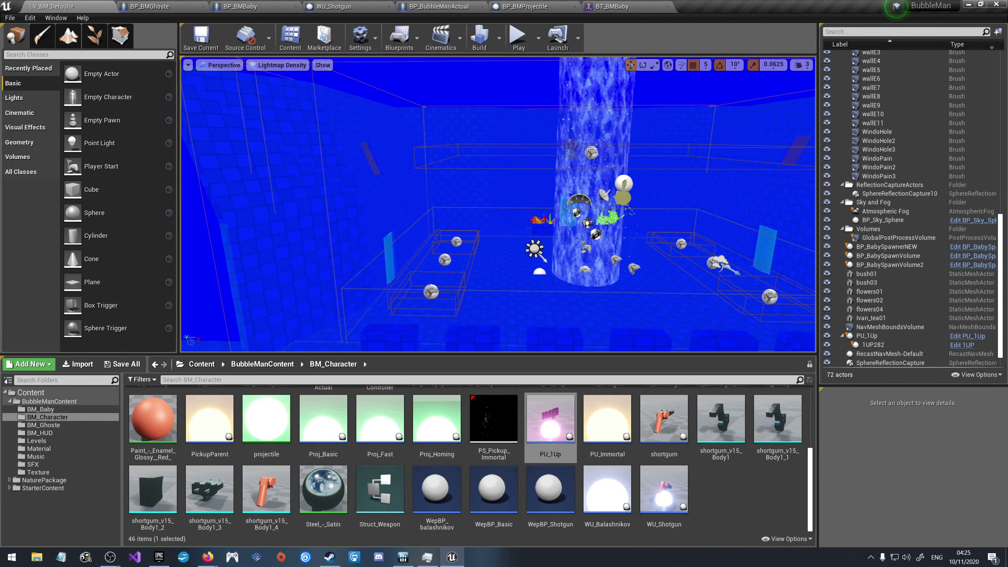
pyautogui.moveTo(318, 187); pyautogui.dragTo(294, 186, button='right')
pyautogui.click(281, 66)
pyautogui.moveTo(312, 171)
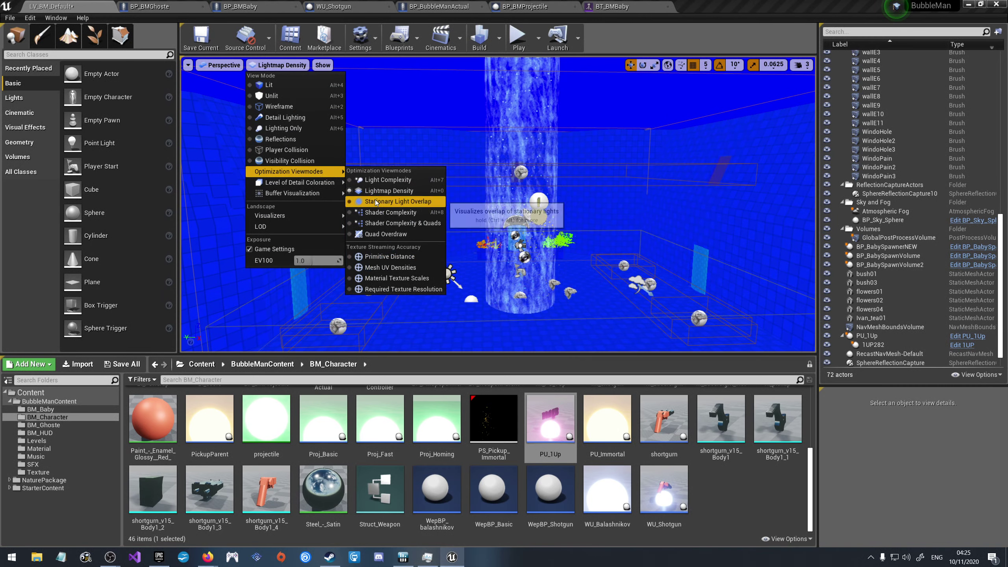
pyautogui.click(374, 212)
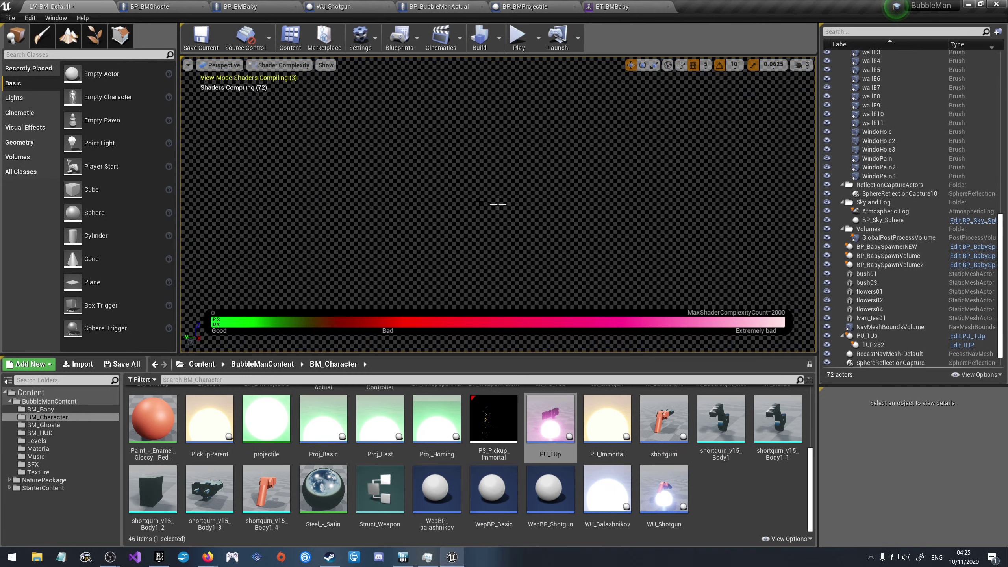
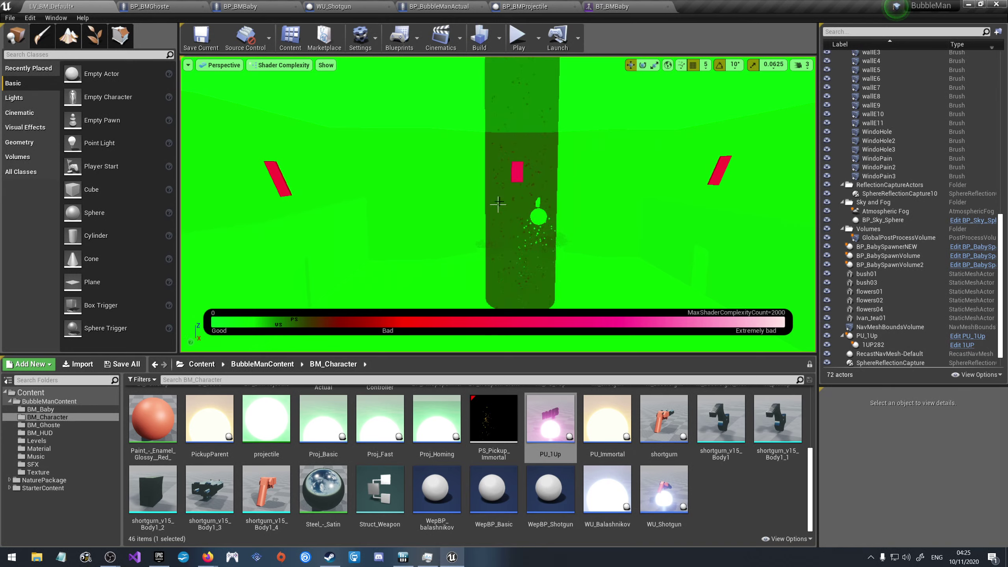
# Step: Turn toward a red window pane and zoom in and out in Shader Complexity view
pyautogui.moveTo(515, 201); pyautogui.dragTo(456, 202, button='right')
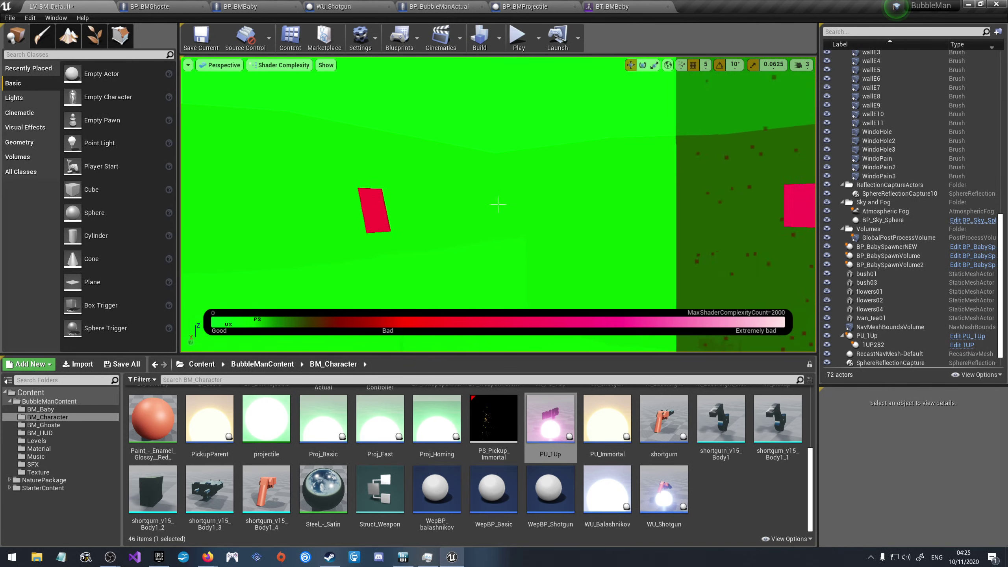
pyautogui.scroll(2, 498, 204)
pyautogui.scroll(3, 497, 204)
pyautogui.scroll(3, 498, 204)
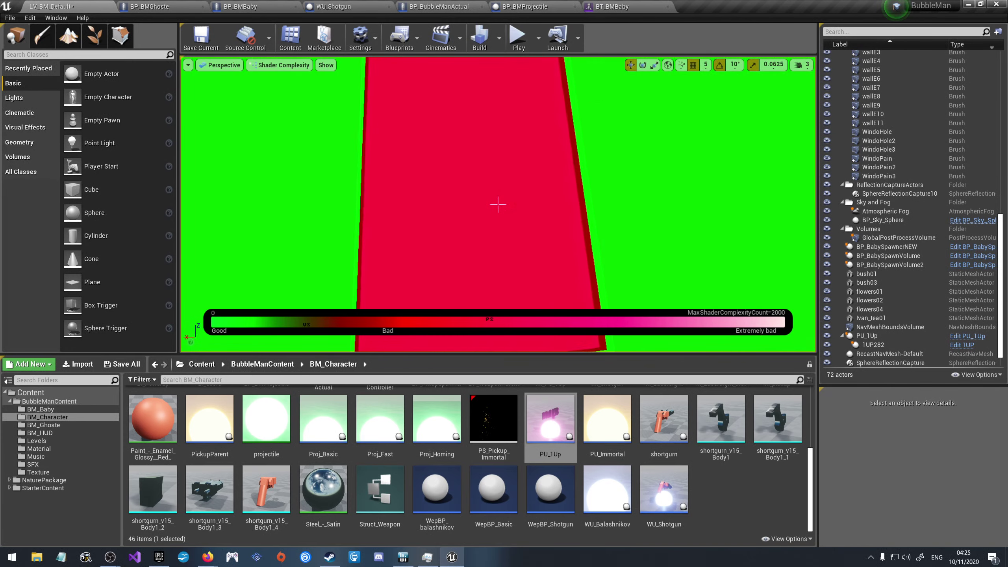
pyautogui.scroll(3, 498, 204)
pyautogui.scroll(2, 498, 204)
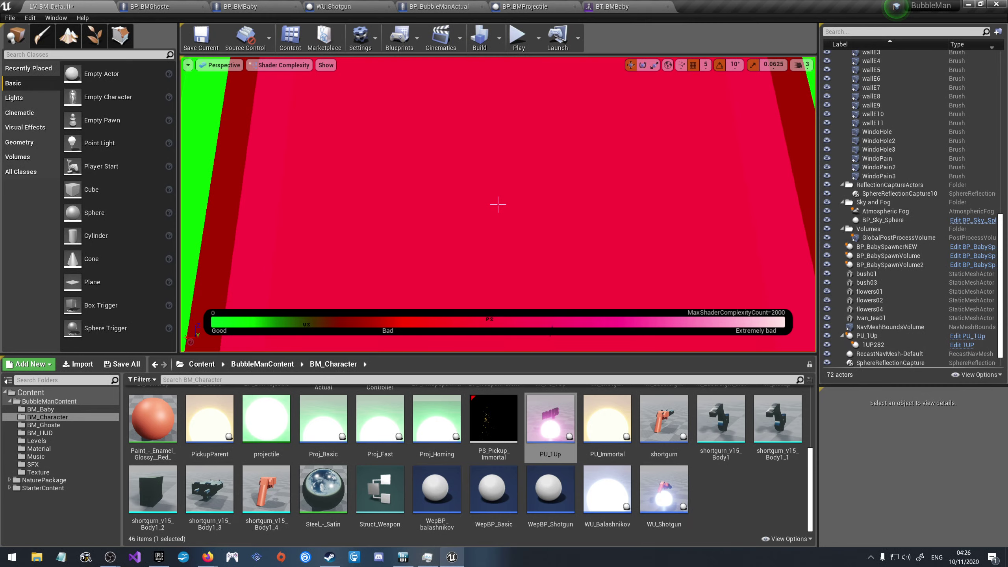
pyautogui.scroll(-3, 498, 204)
pyautogui.scroll(-2, 497, 204)
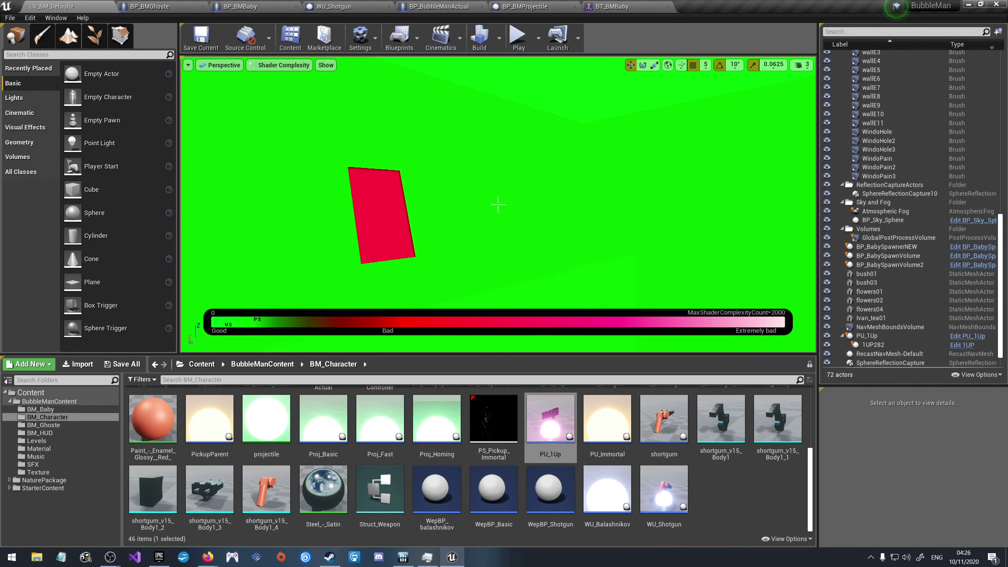
pyautogui.scroll(-3, 497, 204)
pyautogui.scroll(-2, 498, 204)
pyautogui.scroll(3, 497, 204)
pyautogui.scroll(2, 497, 204)
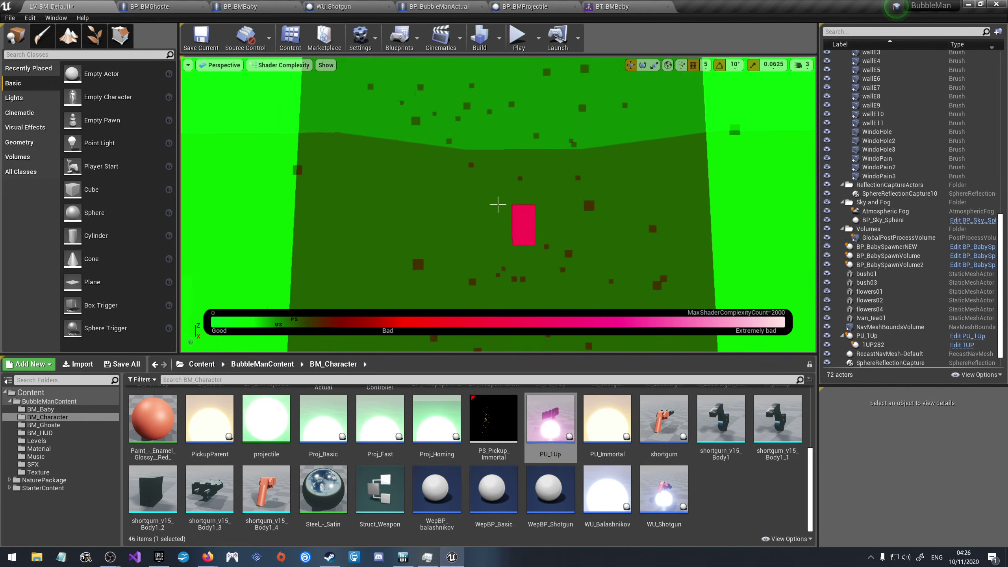
pyautogui.scroll(2, 498, 204)
pyautogui.scroll(1, 498, 204)
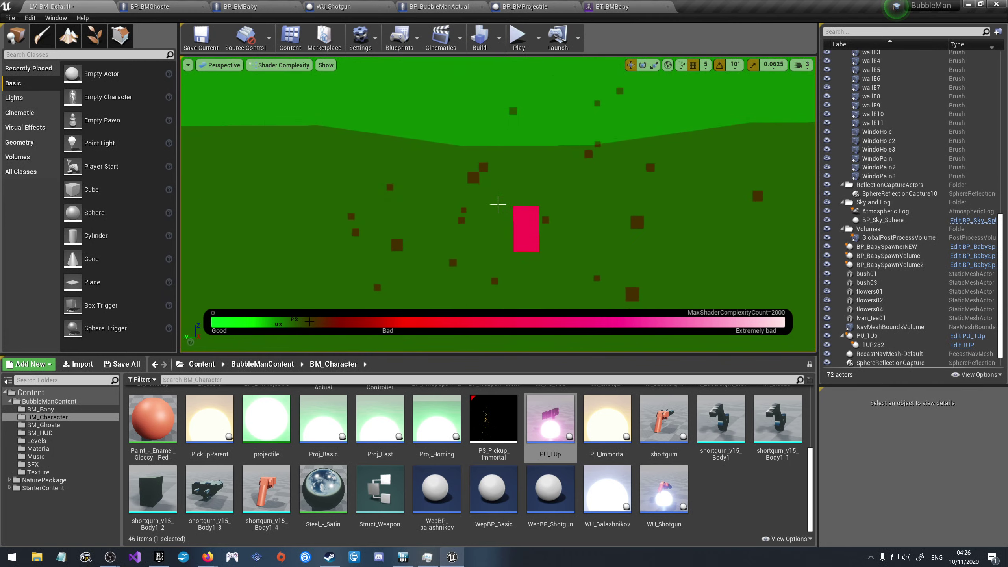
pyautogui.scroll(-3, 497, 204)
pyautogui.scroll(-2, 497, 204)
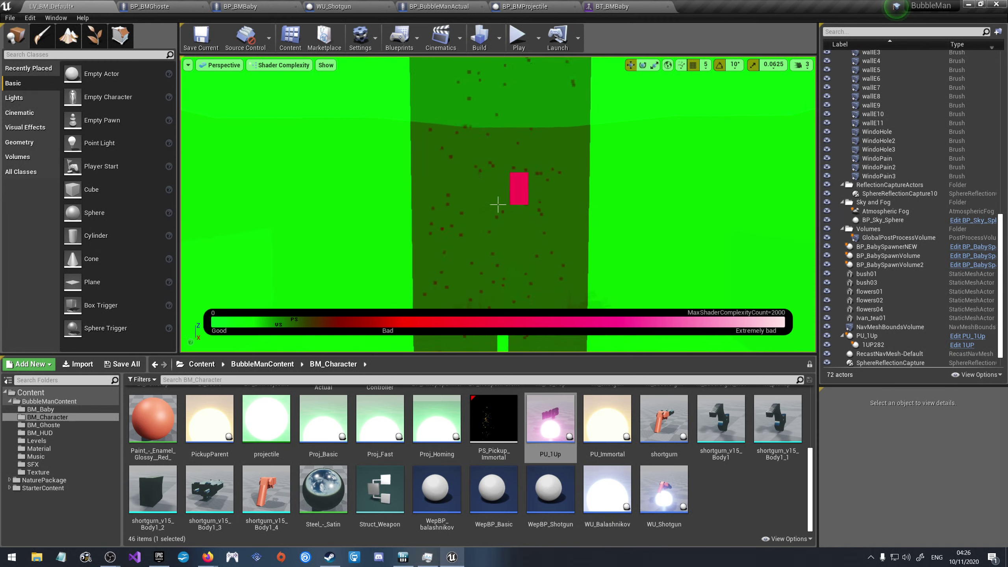
pyautogui.scroll(-2, 498, 204)
pyautogui.scroll(-1, 498, 204)
pyautogui.scroll(-2, 498, 204)
pyautogui.scroll(-2, 498, 204)
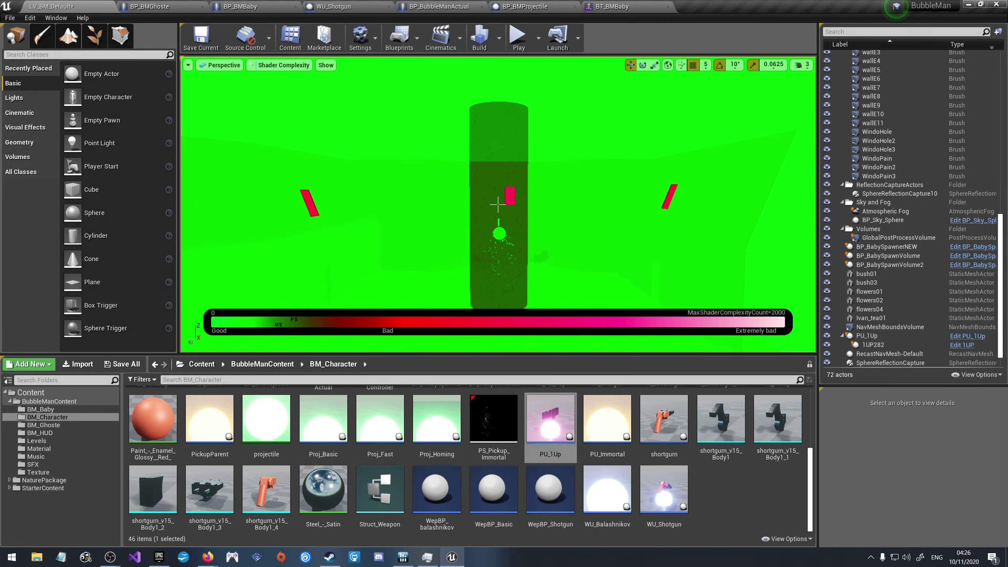
# Step: Frame the pillar and window panes, zooming in close to them
pyautogui.moveTo(498, 204); pyautogui.dragTo(498, 203, button='middle')
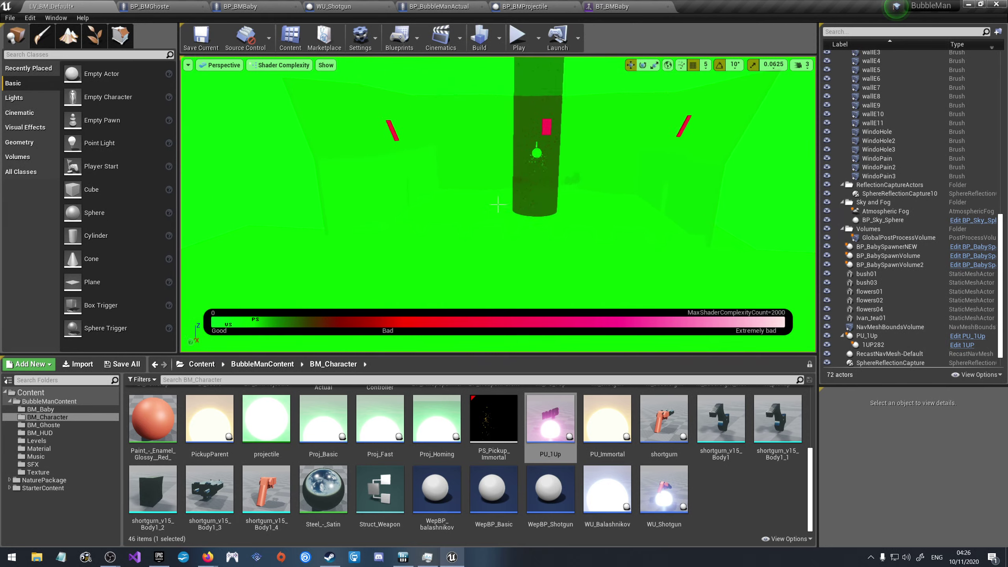
pyautogui.scroll(2, 498, 204)
pyautogui.scroll(1, 497, 204)
pyautogui.scroll(2, 498, 204)
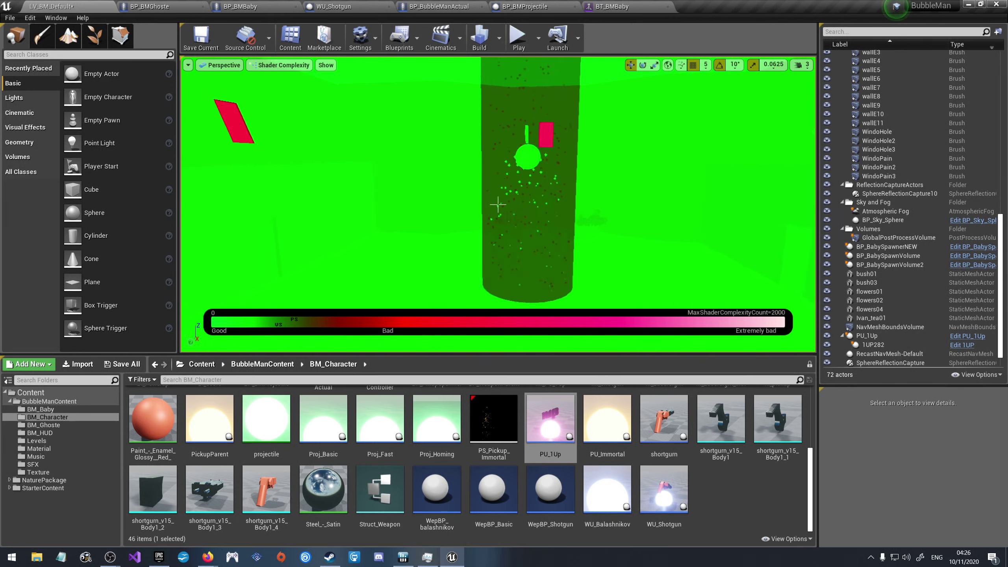
pyautogui.scroll(2, 498, 204)
pyautogui.scroll(2, 498, 204)
pyautogui.scroll(2, 498, 204)
pyautogui.scroll(2, 497, 204)
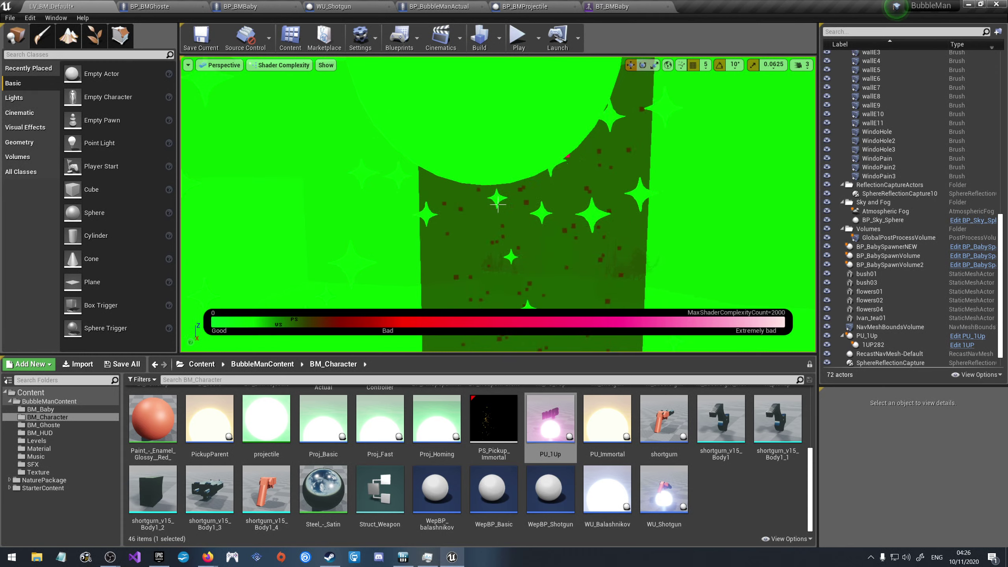
pyautogui.scroll(1, 498, 204)
pyautogui.scroll(1, 498, 204)
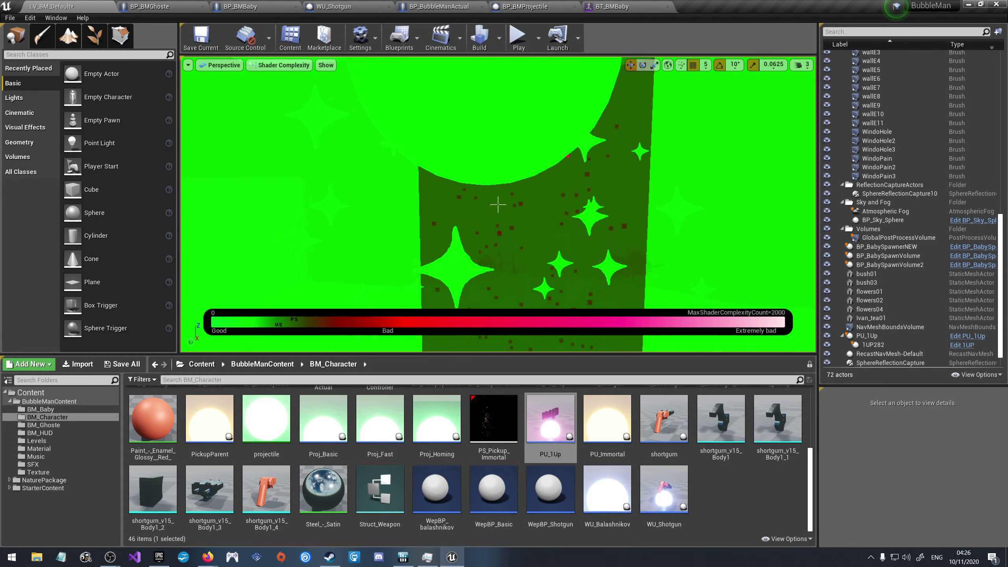
pyautogui.scroll(3, 498, 204)
pyautogui.scroll(1, 497, 204)
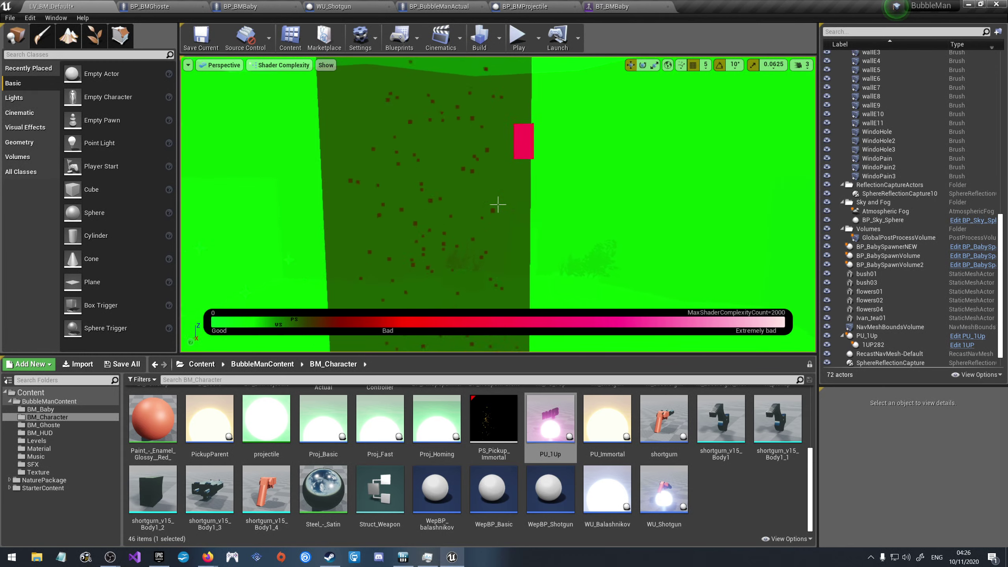
pyautogui.scroll(2, 497, 204)
pyautogui.scroll(2, 498, 204)
pyautogui.scroll(1, 498, 204)
pyautogui.scroll(1, 497, 204)
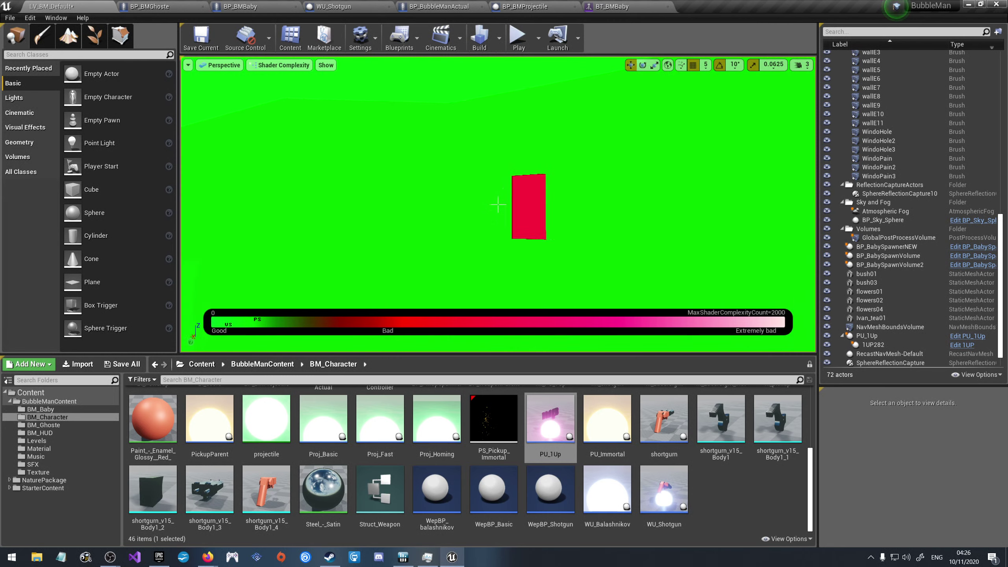
pyautogui.scroll(1, 498, 204)
pyautogui.scroll(2, 498, 204)
pyautogui.scroll(2, 410, 212)
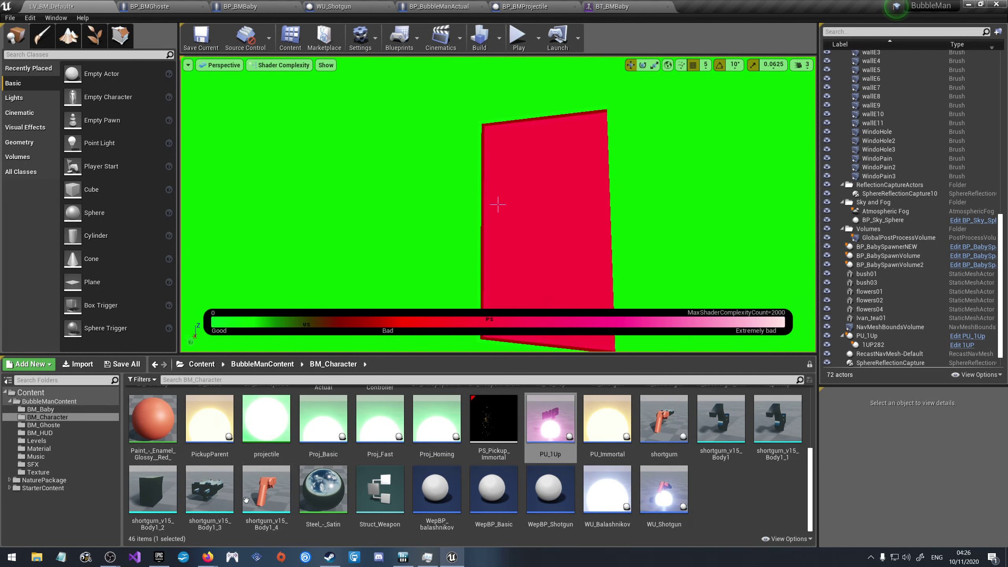
# Step: Drag Steel_-_Satin toward the red pane, then open the Edit menu after accidentally selecting BP_Sky_Sphere
pyautogui.moveTo(322, 490); pyautogui.dragTo(527, 223)
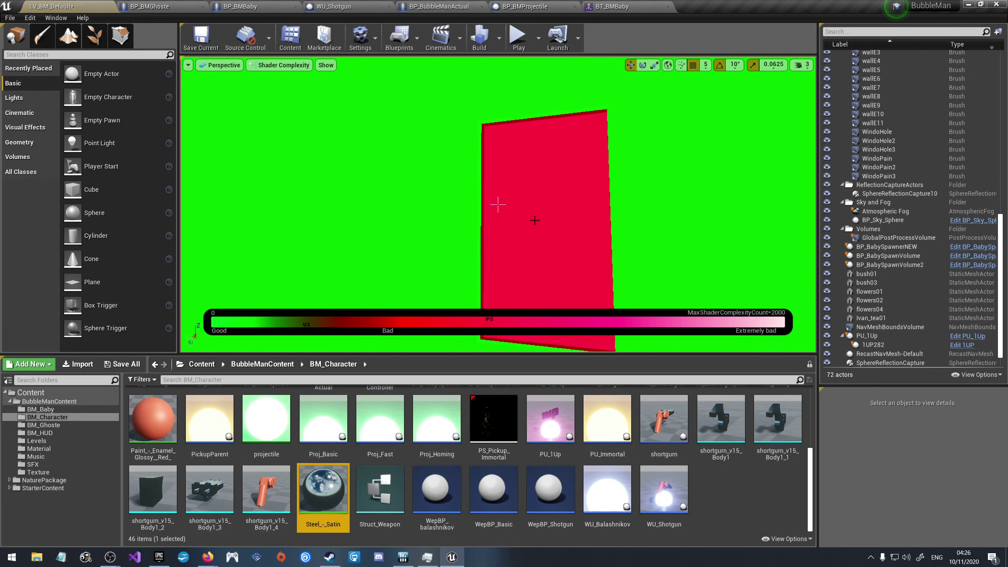
pyautogui.click(535, 221)
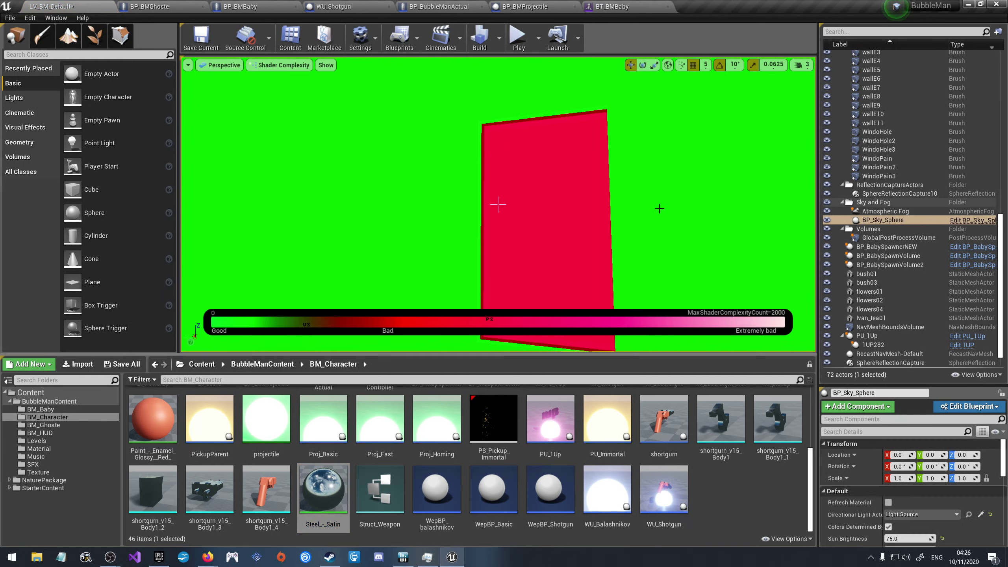
pyautogui.scroll(-3, 497, 204)
pyautogui.scroll(-1, 498, 204)
pyautogui.scroll(-1, 498, 204)
pyautogui.scroll(-1, 497, 204)
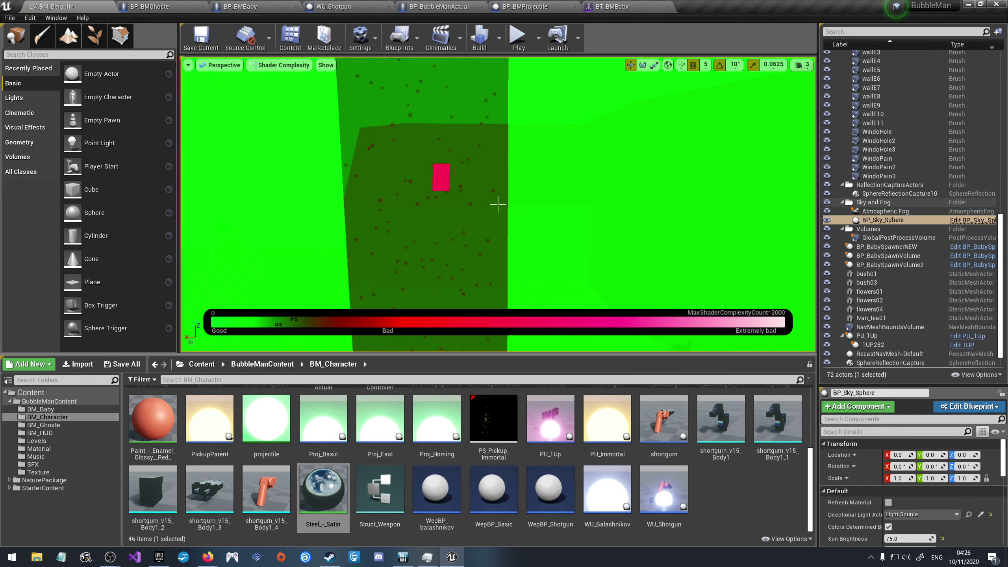
pyautogui.moveTo(497, 204); pyautogui.dragTo(498, 204, button='right')
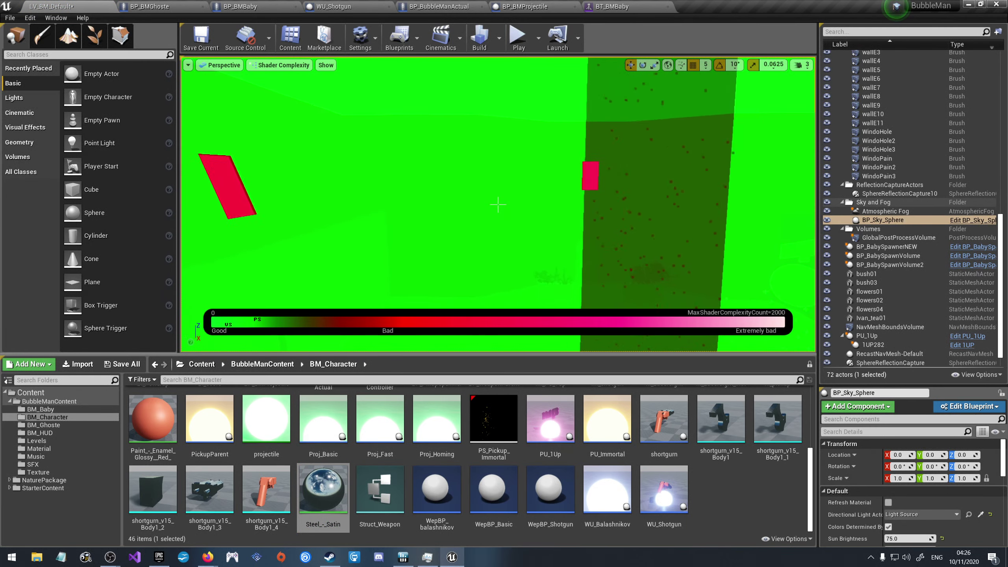
pyautogui.moveTo(659, 208); pyautogui.dragTo(659, 208, button='right')
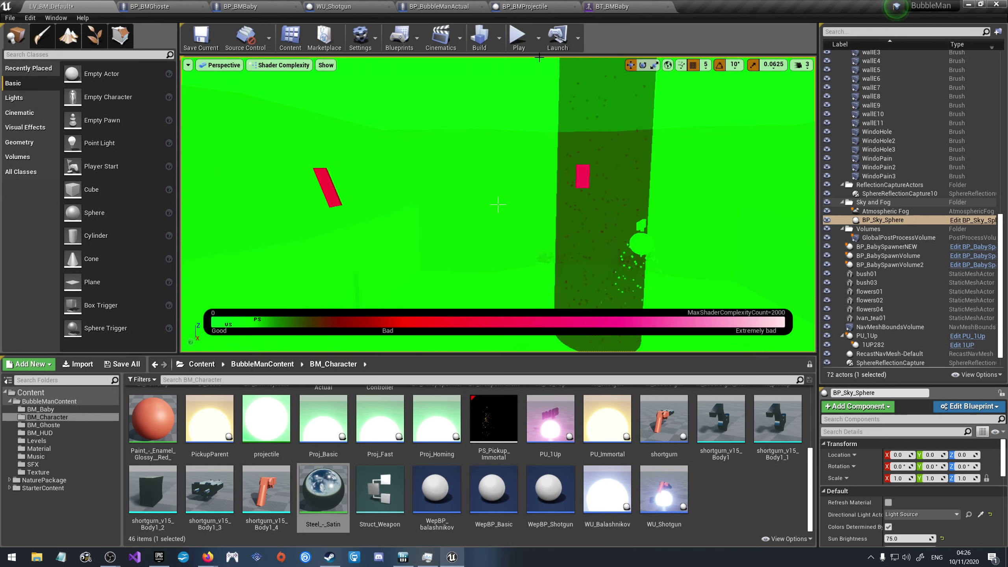
pyautogui.click(38, 21)
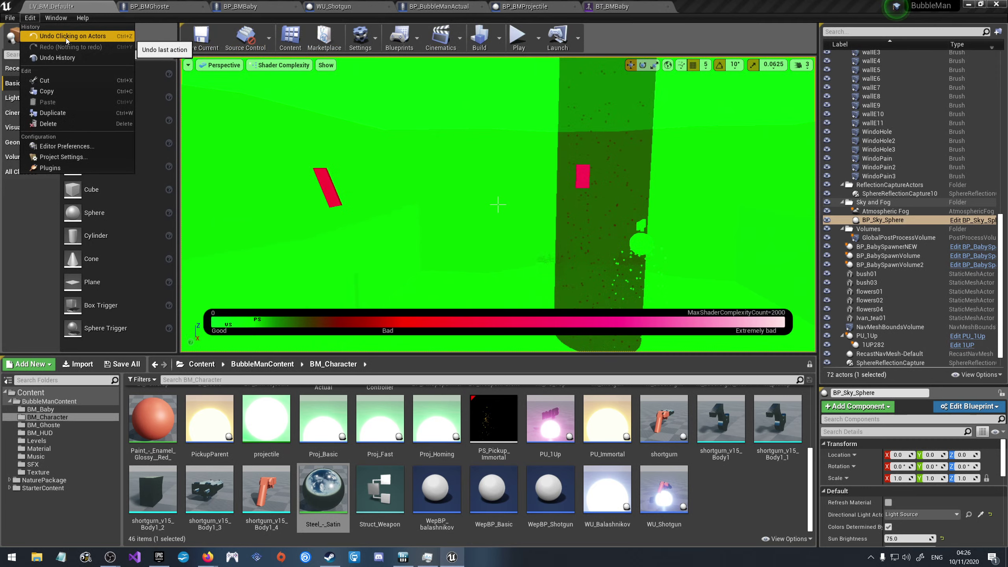
# Step: Undo and redo the BP_Sky_Sphere selection, and switch the viewport back to Lit
pyautogui.click(66, 37)
pyautogui.click(33, 17)
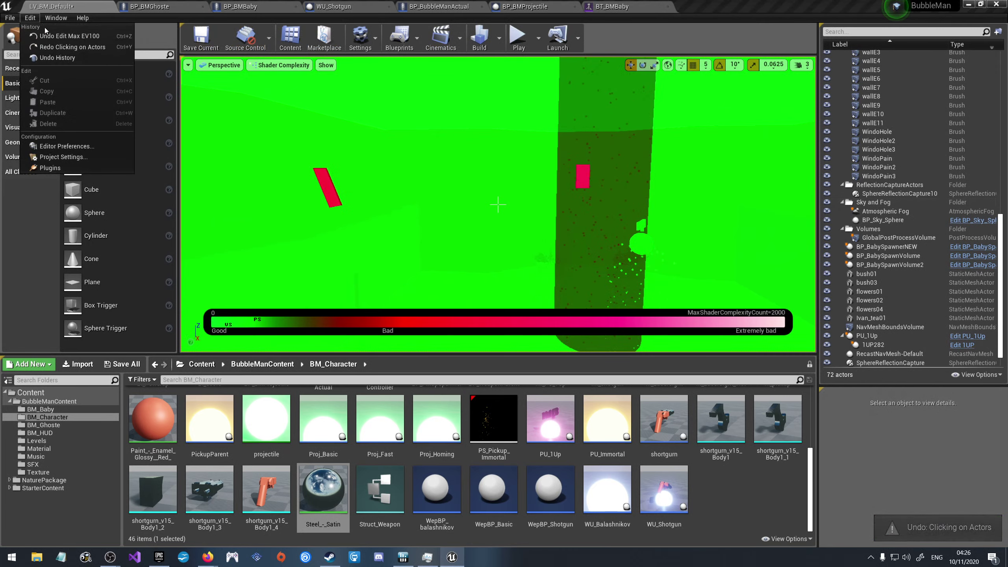
pyautogui.press('Escape')
pyautogui.hotkey('ctrl', 'y')
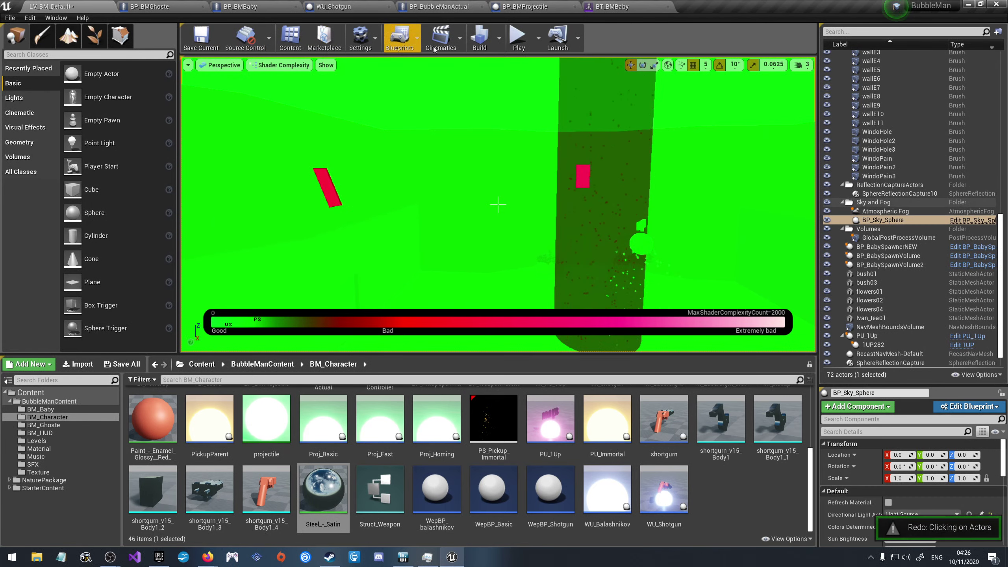
pyautogui.click(262, 65)
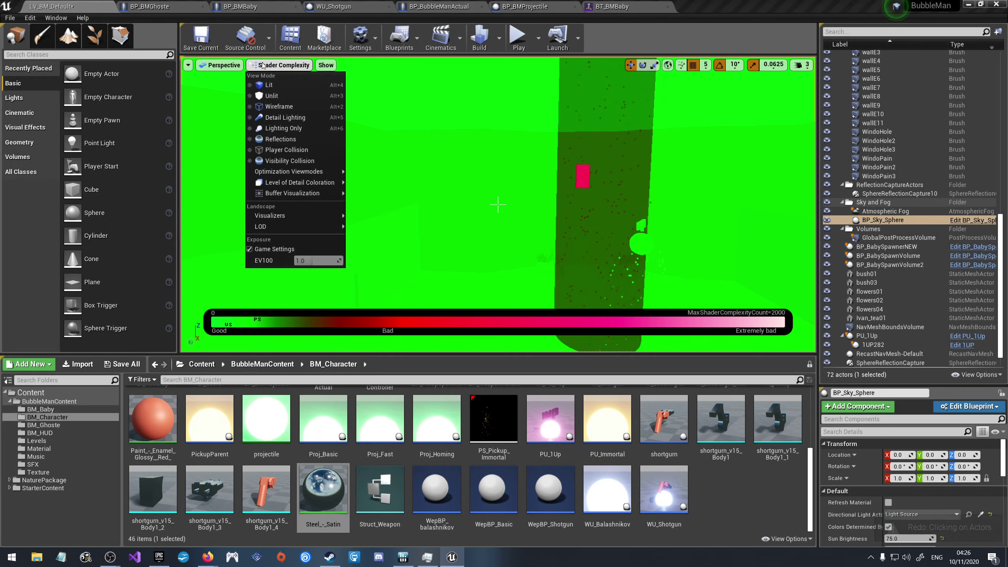
pyautogui.click(272, 84)
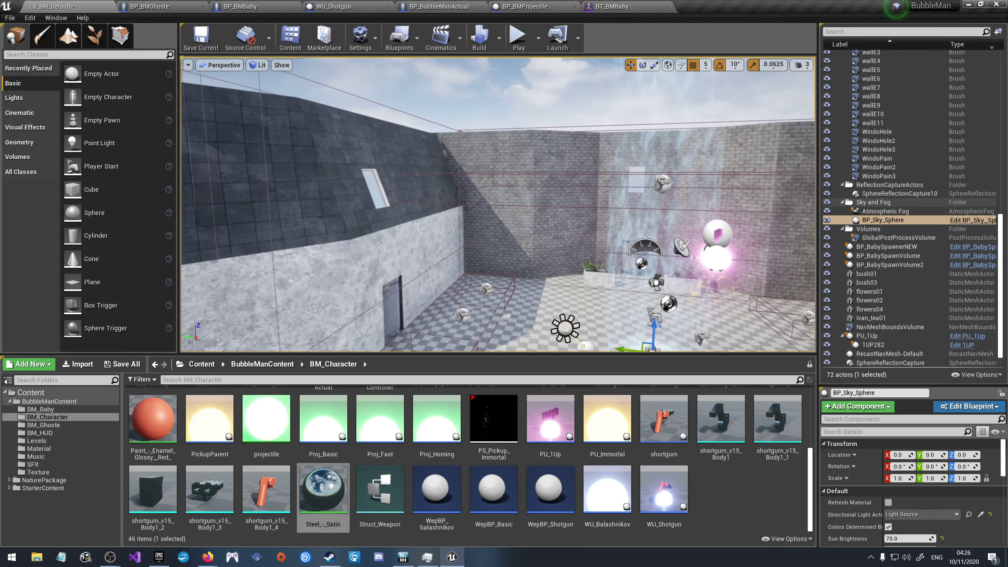
# Step: Select and focus WindoPain3, then give it the Steel_-_Satin material
pyautogui.moveTo(511, 139); pyautogui.dragTo(510, 138, button='right')
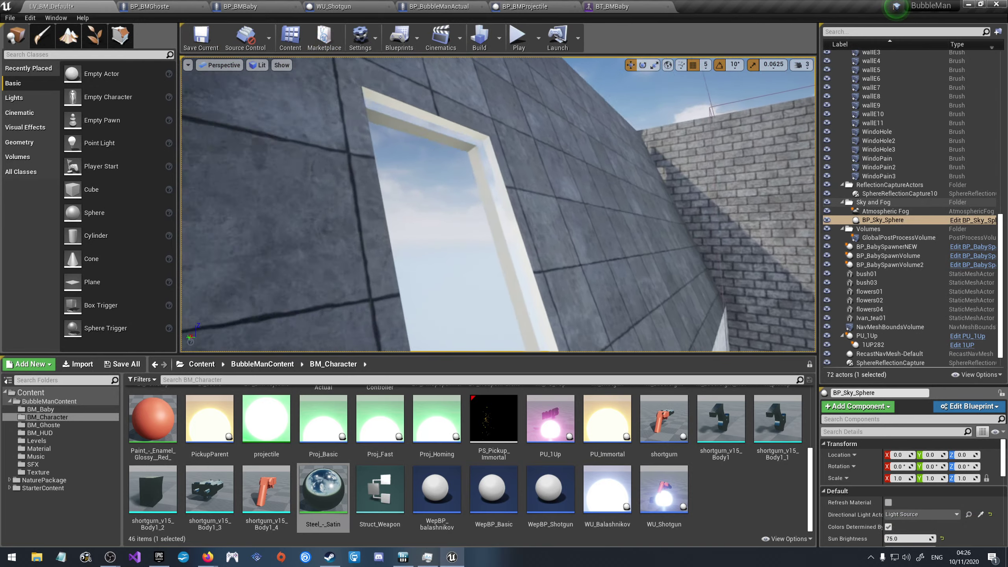
pyautogui.click(526, 129)
pyautogui.press('f')
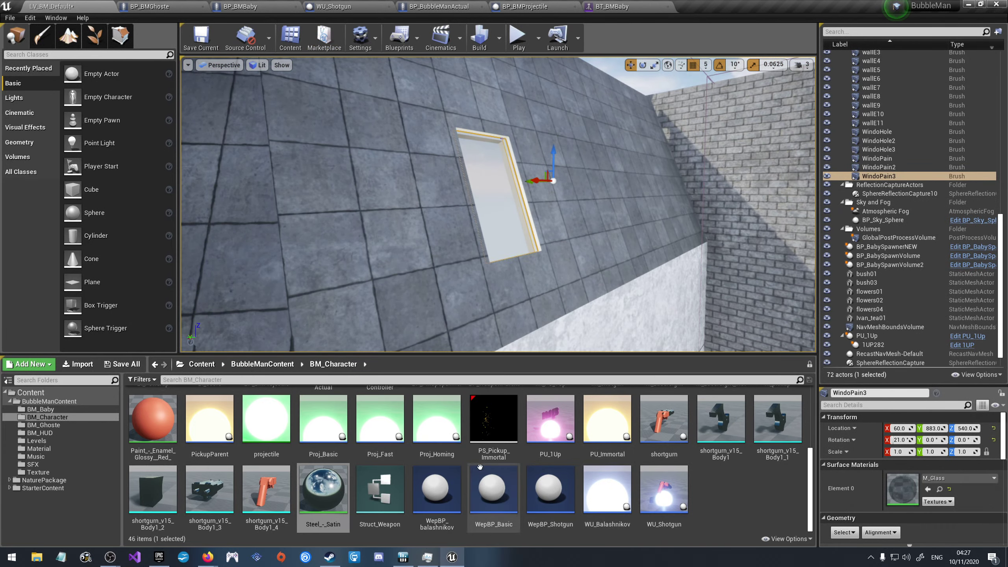
pyautogui.moveTo(339, 474); pyautogui.dragTo(903, 488)
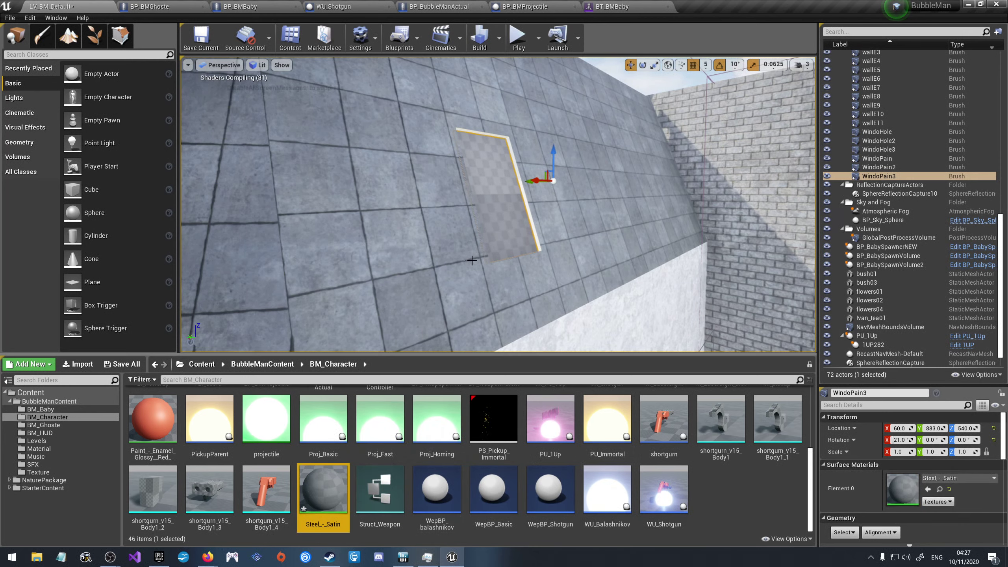
# Step: Turn toward the brick wall window, check the WindoHole frame selection, and move in close
pyautogui.moveTo(439, 250); pyautogui.dragTo(474, 237, button='right')
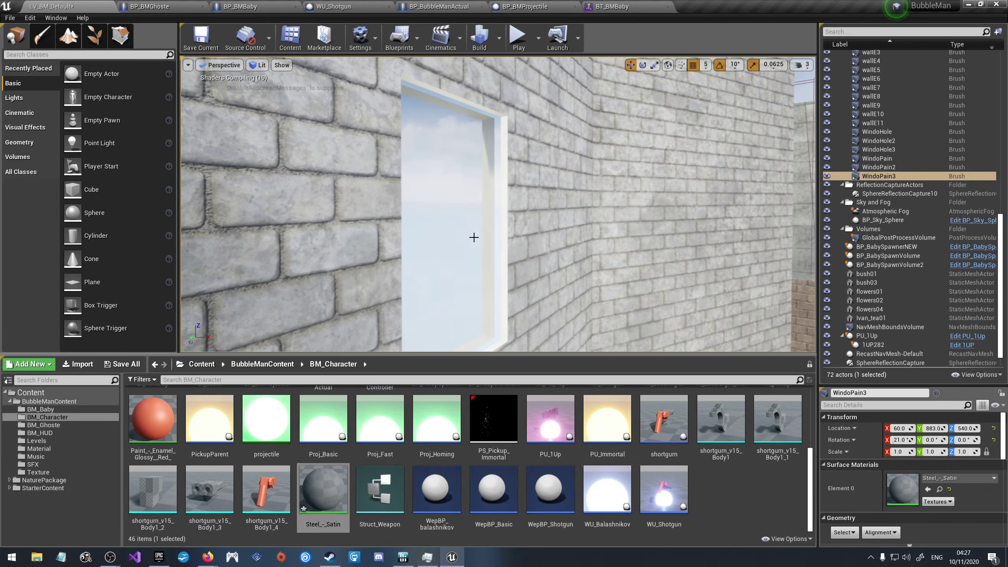
pyautogui.click(496, 221)
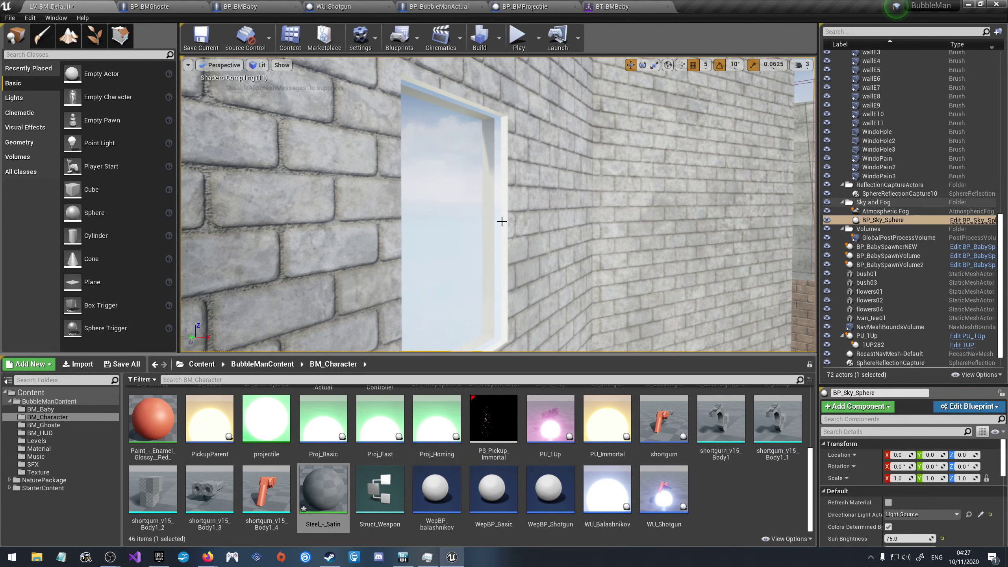
pyautogui.click(499, 221)
pyautogui.click(496, 220)
pyautogui.moveTo(498, 218)
pyautogui.mouseDown()
pyautogui.moveTo(443, 207)
pyautogui.moveTo(446, 199)
pyautogui.moveTo(478, 236)
pyautogui.mouseUp()
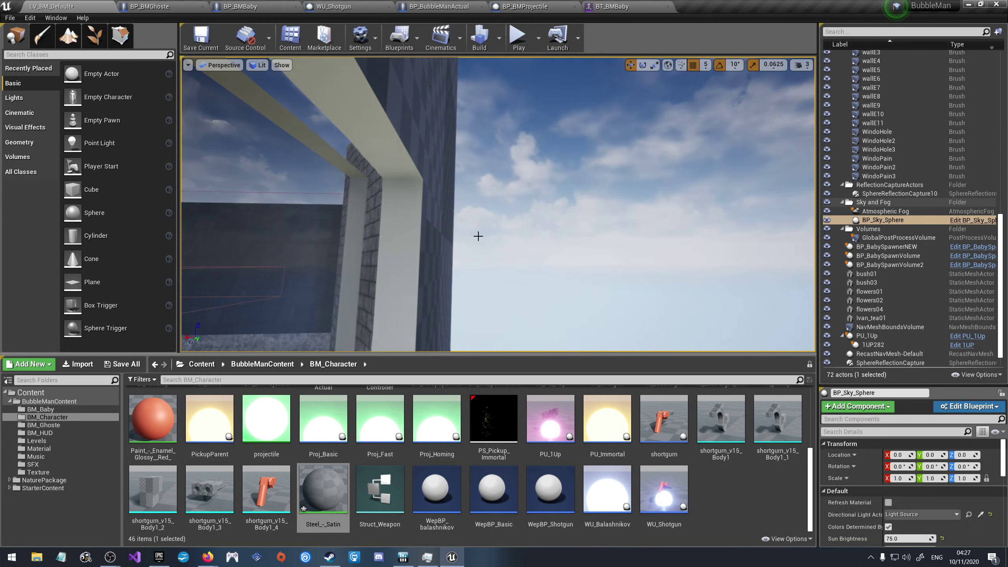
# Step: Drop Steel_-_Satin on WindoPain, then inspect the WindoPain2 and WindoPain3 material settings
pyautogui.click(374, 209)
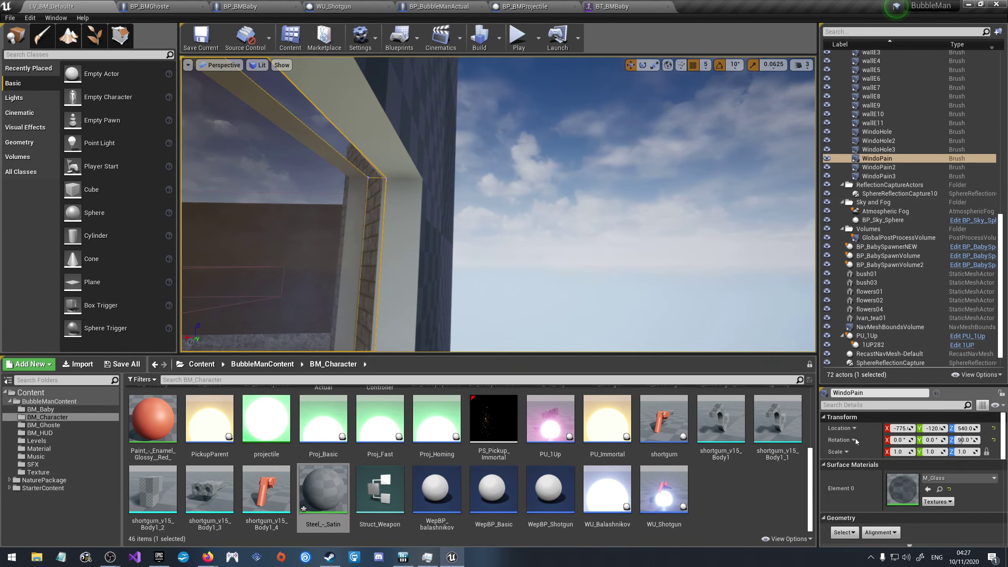
pyautogui.moveTo(347, 488); pyautogui.dragTo(905, 489)
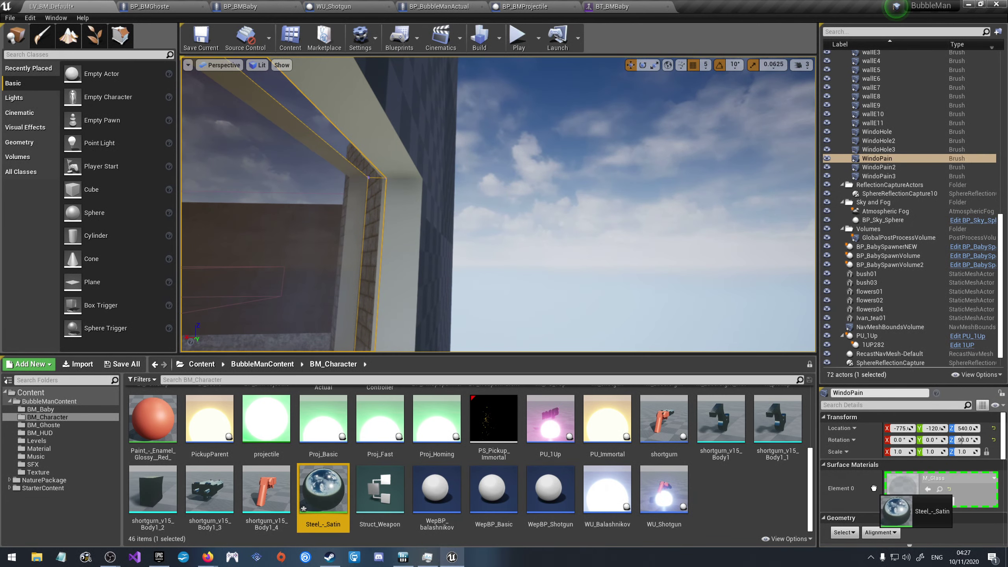
pyautogui.click(882, 168)
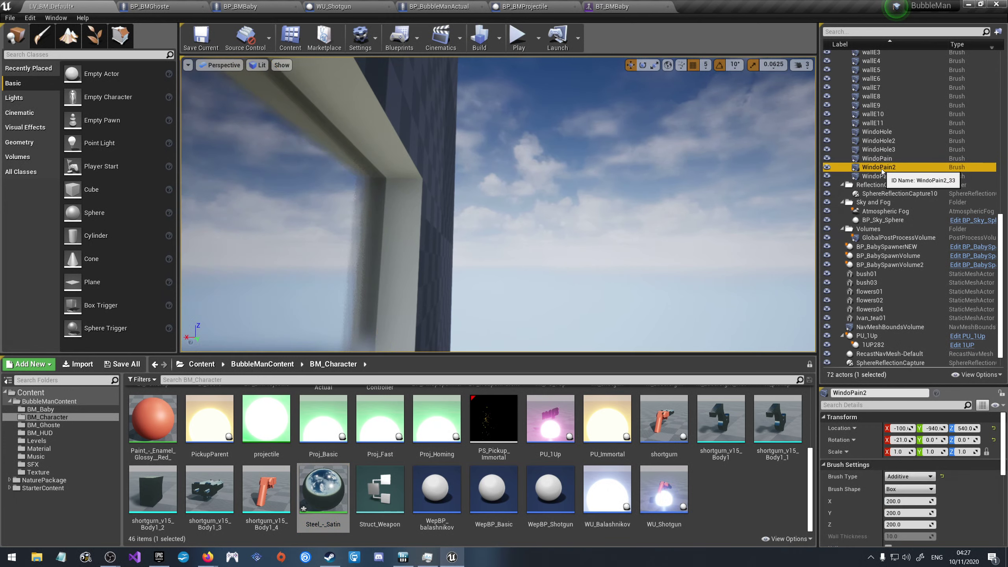
pyautogui.scroll(-3, 889, 476)
pyautogui.scroll(-1, 888, 475)
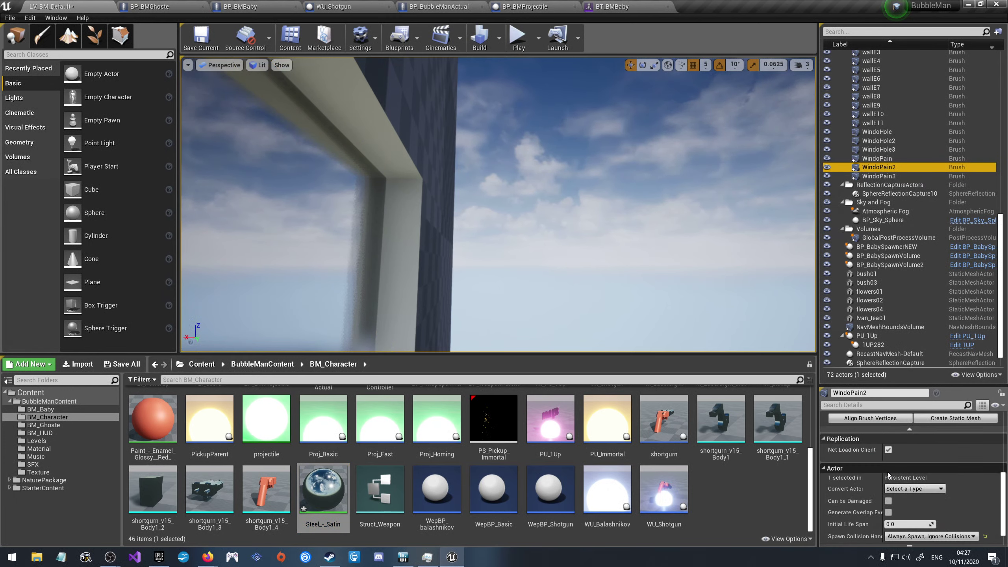
pyautogui.scroll(4, 888, 471)
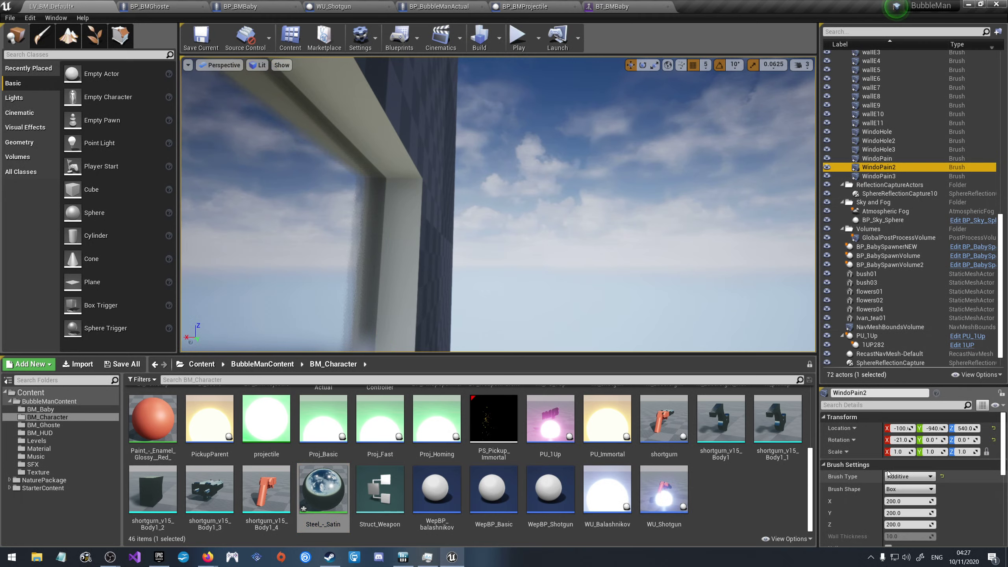
pyautogui.click(885, 176)
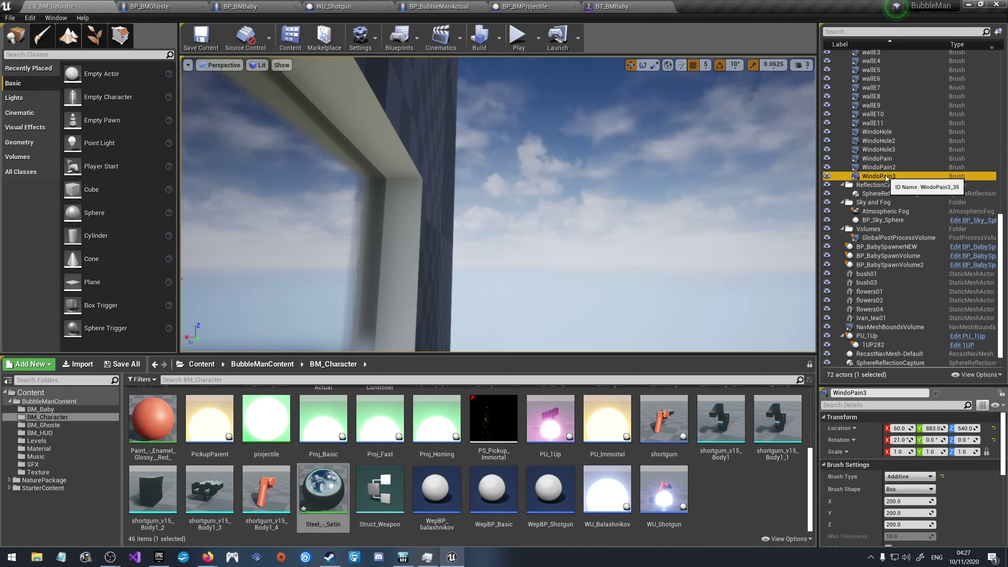
pyautogui.scroll(-5, 875, 485)
pyautogui.scroll(-3, 869, 486)
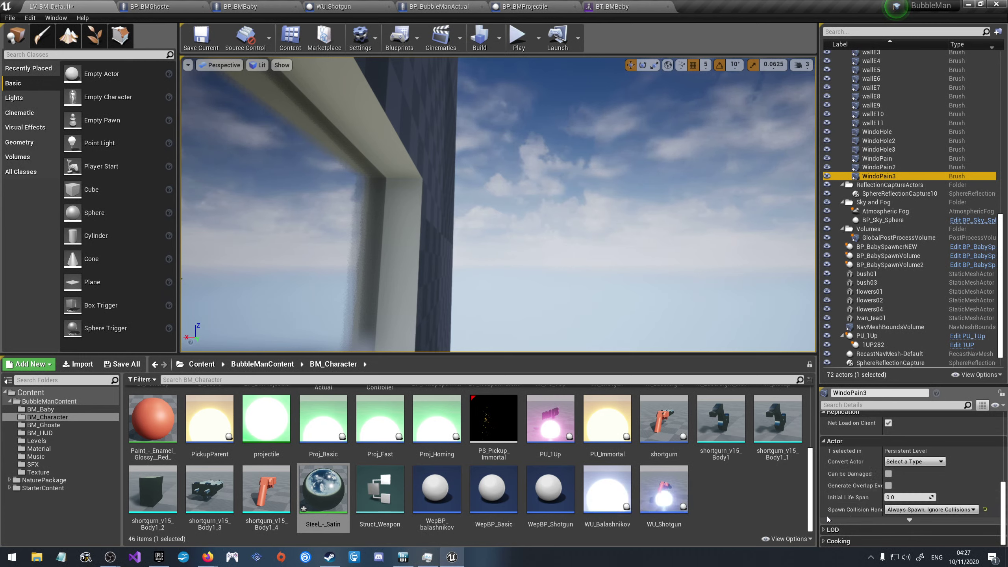
pyautogui.scroll(2, 835, 506)
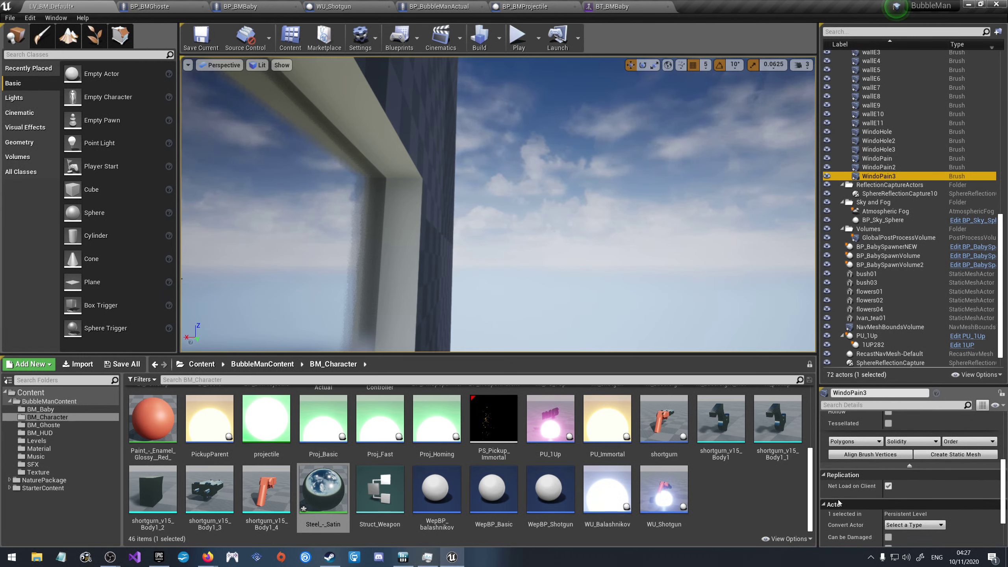
pyautogui.scroll(3, 841, 495)
pyautogui.scroll(3, 844, 493)
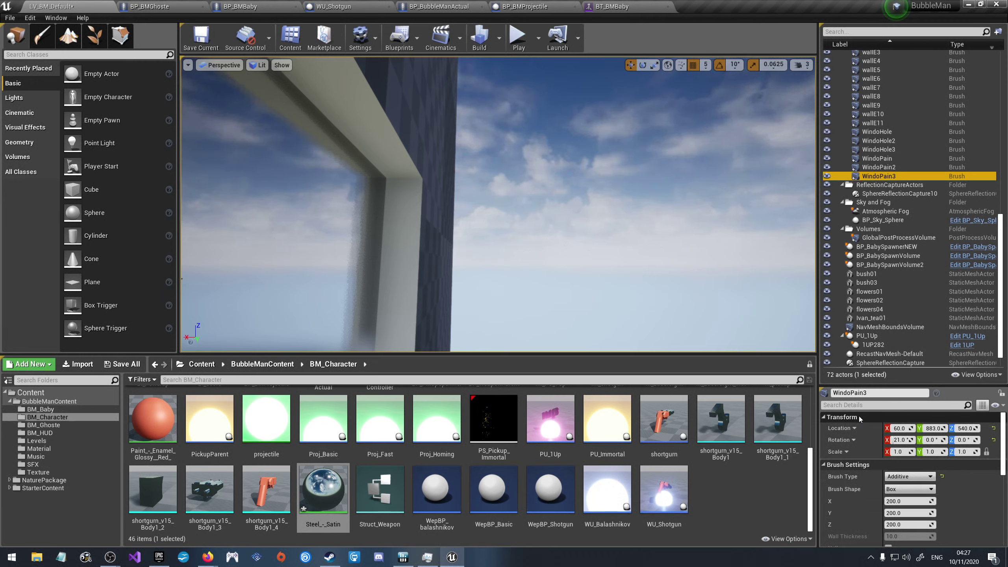
# Step: Reselect WindoPain and fly the view in close on its window
pyautogui.click(879, 158)
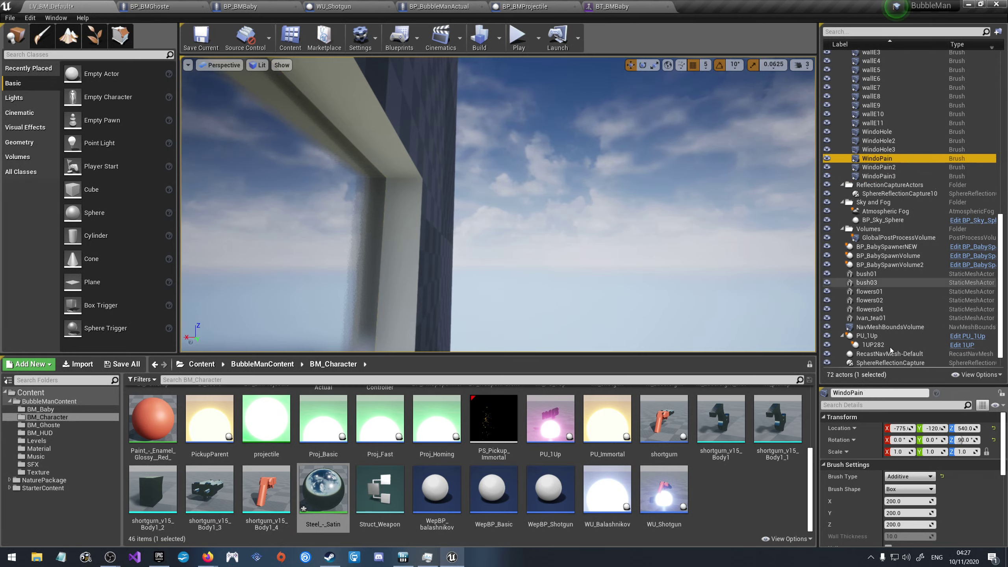
pyautogui.scroll(-3, 879, 478)
pyautogui.scroll(-2, 878, 476)
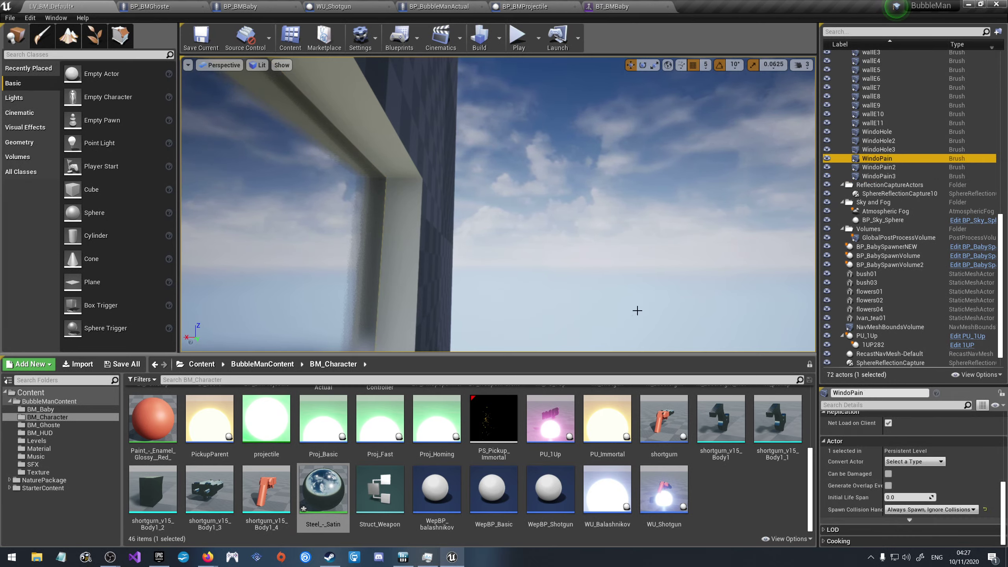
pyautogui.press('f')
pyautogui.moveTo(498, 204); pyautogui.dragTo(527, 237, button='right')
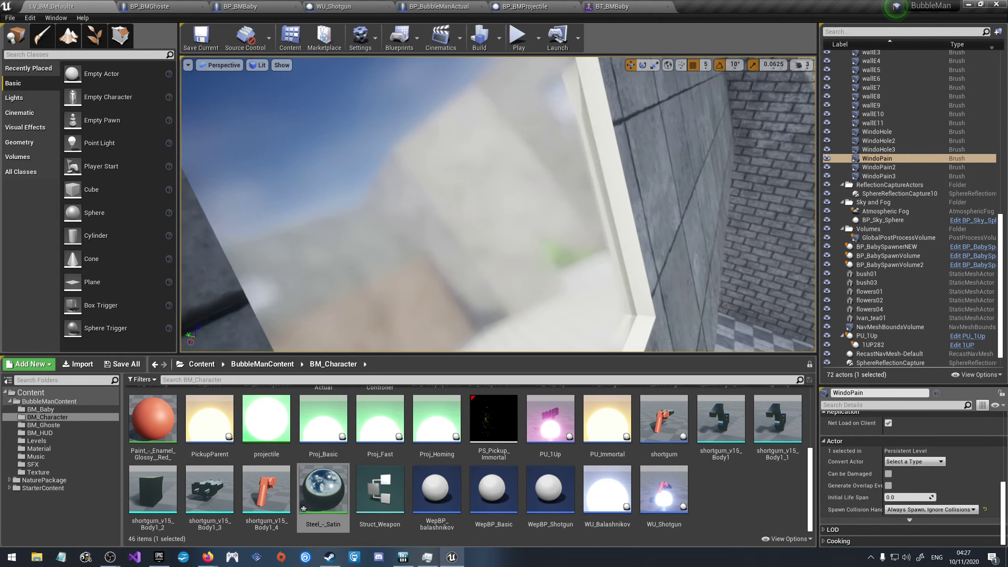
pyautogui.press('f')
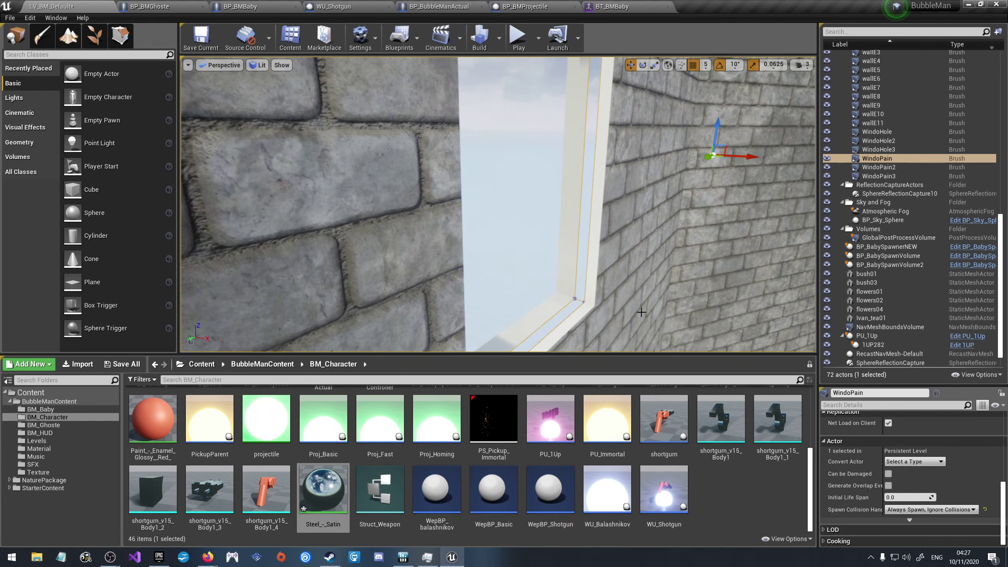
pyautogui.click(583, 227)
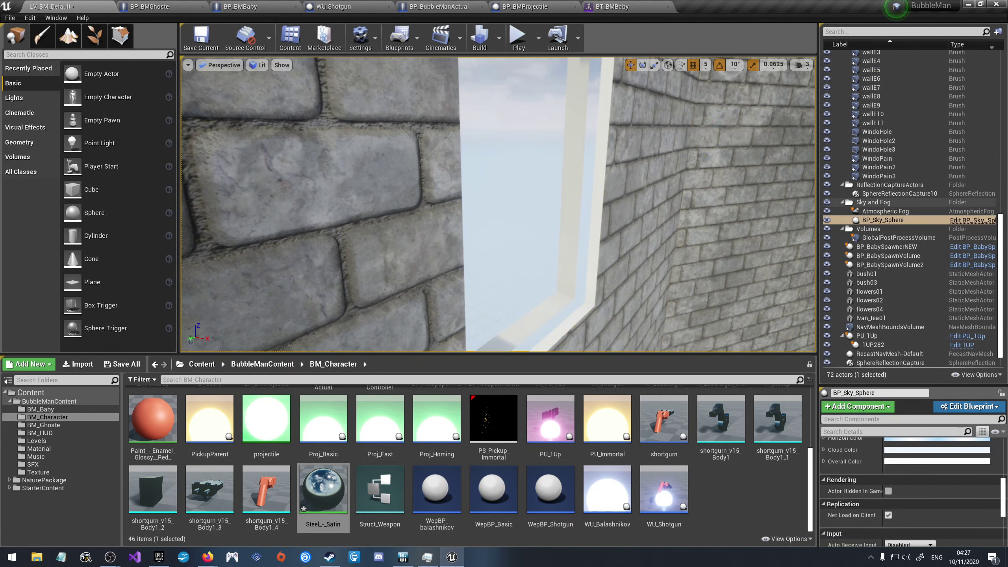
# Step: Select the WindoPain glass in the view and assign it Steel_-_Satin
pyautogui.click(560, 321)
pyautogui.scroll(2, 881, 492)
pyautogui.scroll(2, 881, 492)
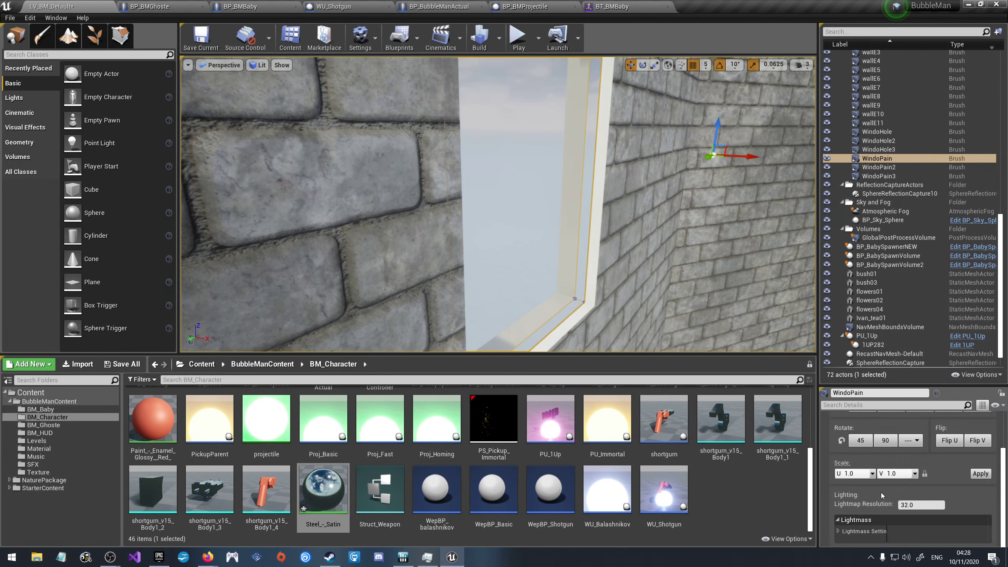
pyautogui.scroll(2, 878, 492)
pyautogui.scroll(2, 881, 488)
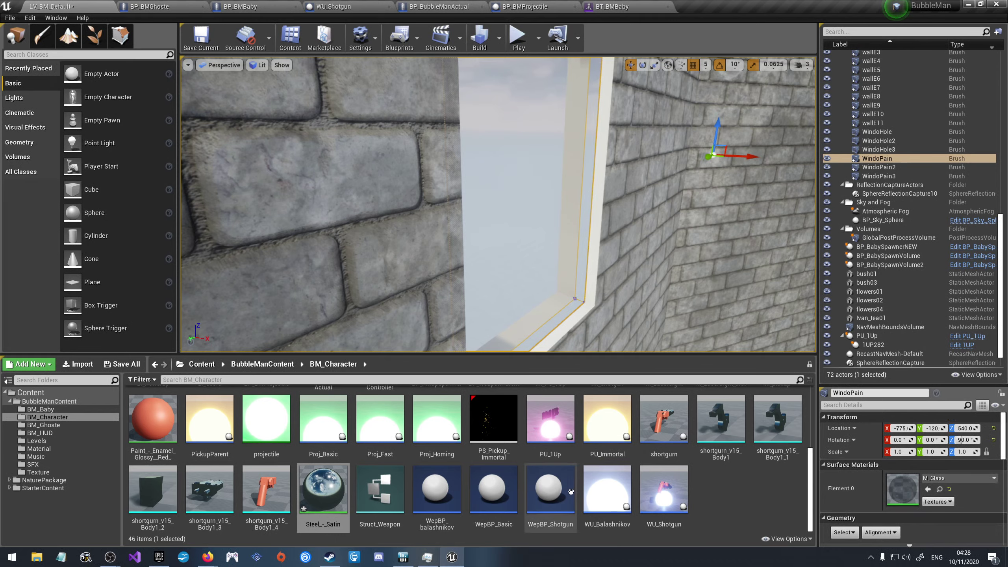
pyautogui.moveTo(328, 489); pyautogui.dragTo(894, 487)
pyautogui.moveTo(542, 153); pyautogui.dragTo(543, 152, button='right')
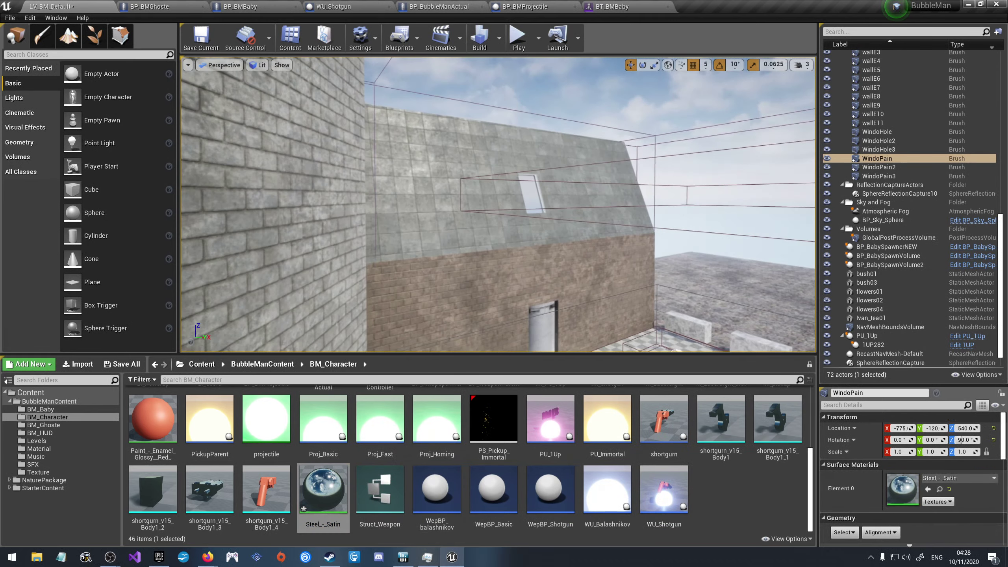
pyautogui.moveTo(527, 216); pyautogui.dragTo(527, 217, button='right')
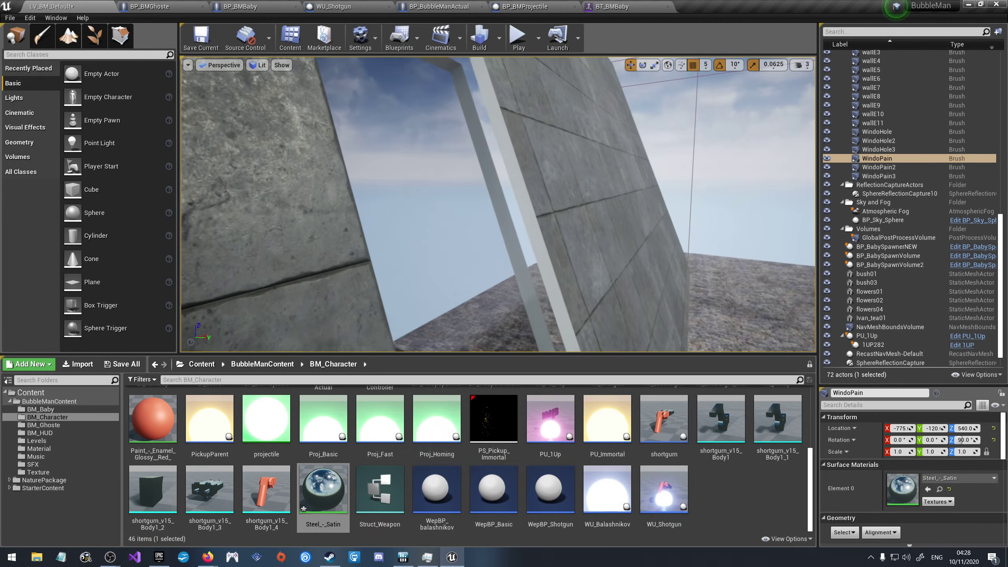
pyautogui.click(522, 217)
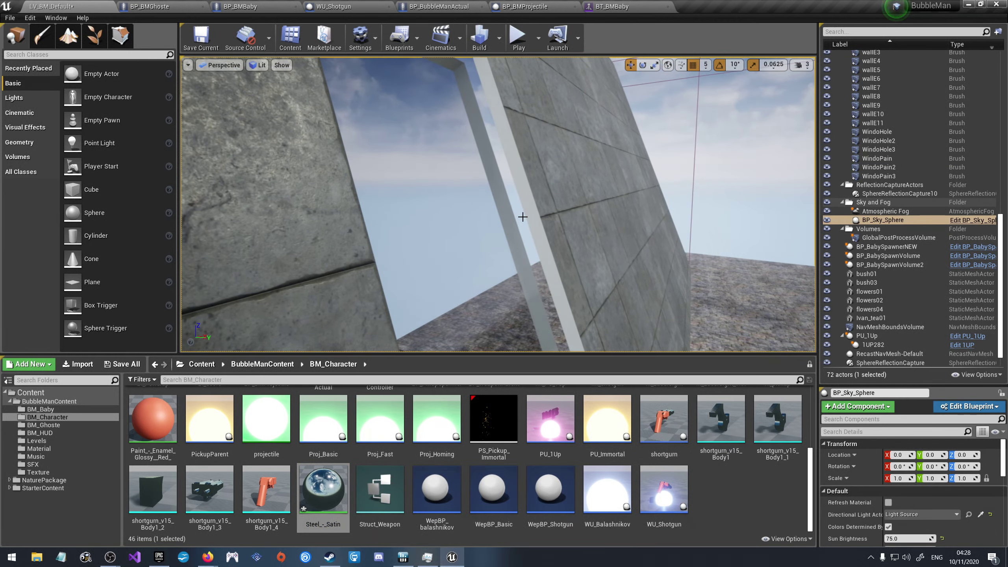
# Step: Assign Steel_-_Satin to the WindoHole2 frame and deselect it
pyautogui.moveTo(526, 217); pyautogui.dragTo(521, 243, button='right')
pyautogui.rightClick(512, 344)
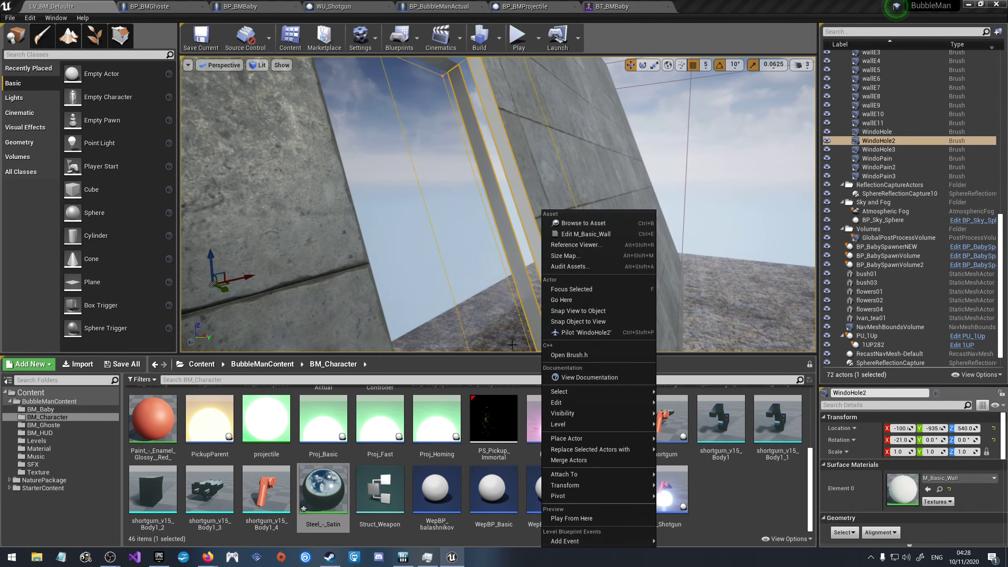
pyautogui.moveTo(335, 490)
pyautogui.mouseDown()
pyautogui.moveTo(893, 496)
pyautogui.moveTo(725, 531)
pyautogui.mouseUp()
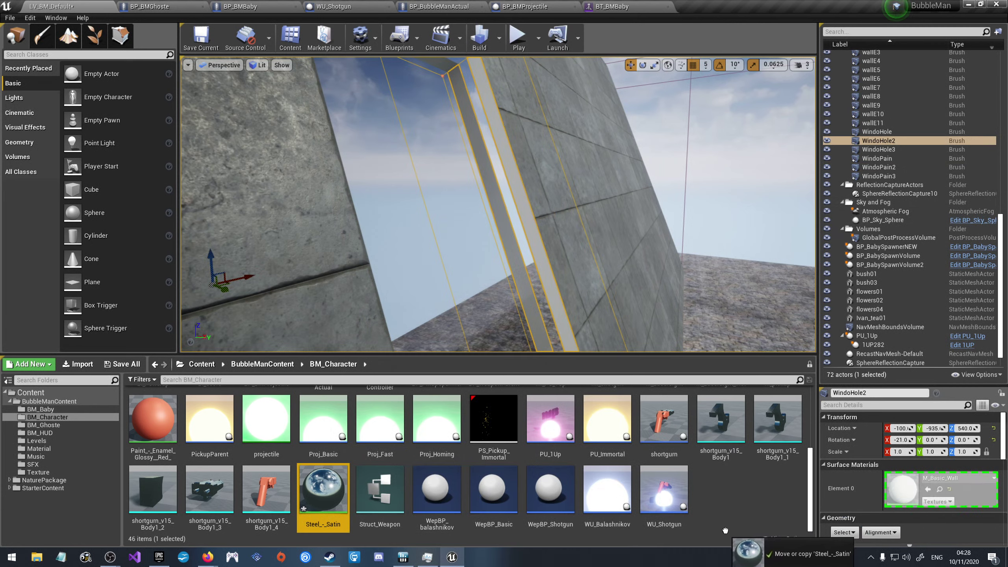
pyautogui.moveTo(725, 531); pyautogui.dragTo(726, 531)
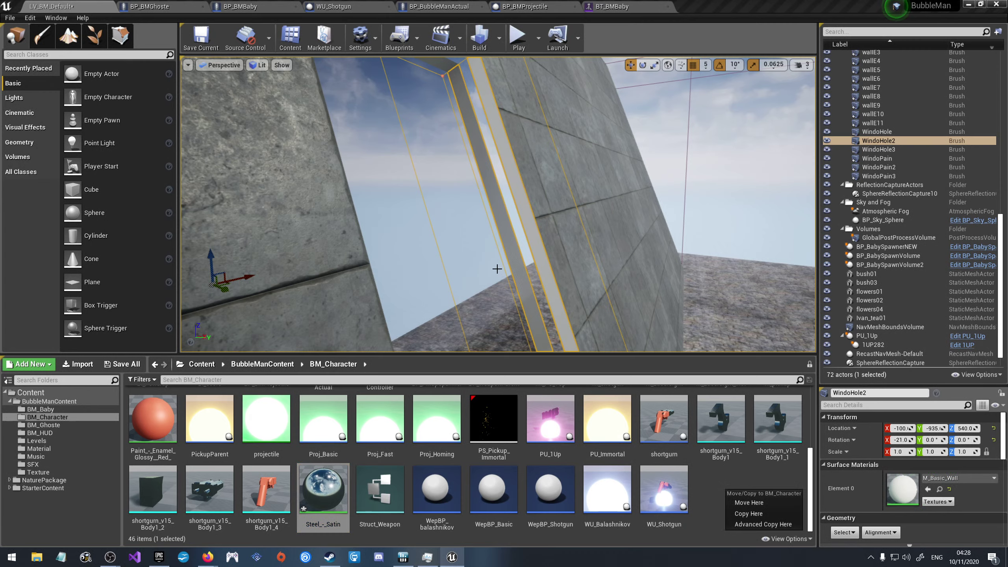
pyautogui.click(517, 233)
pyautogui.moveTo(517, 233); pyautogui.dragTo(517, 231, button='right')
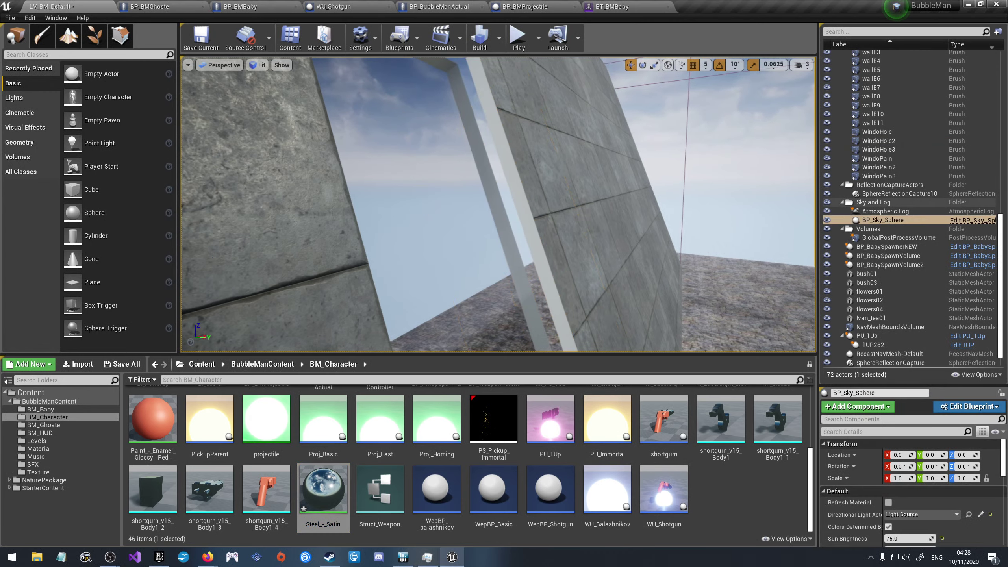
pyautogui.scroll(5, 522, 250)
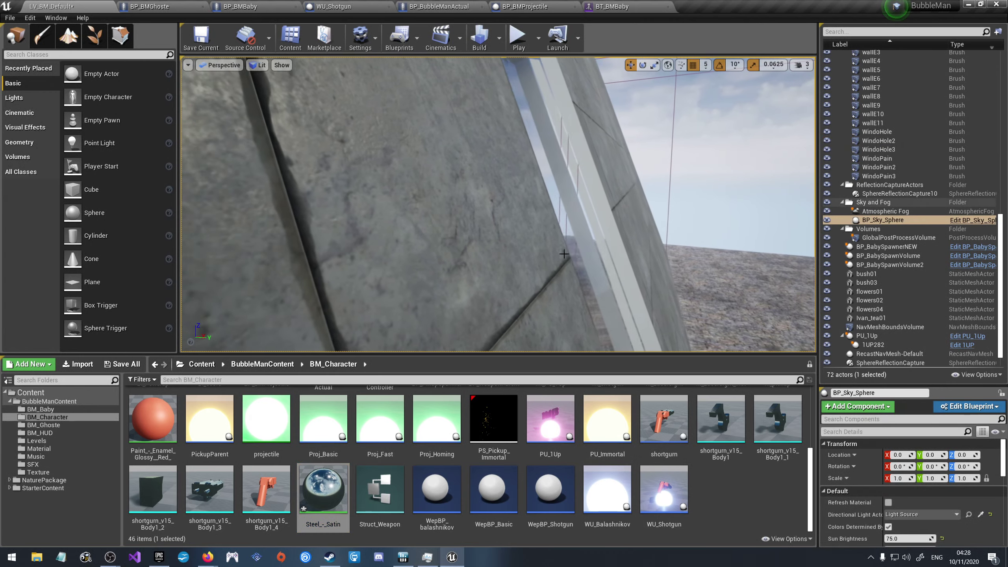
# Step: Select and focus WindoPain2, then replace its M_Glass with Steel_-_Satin
pyautogui.click(691, 227)
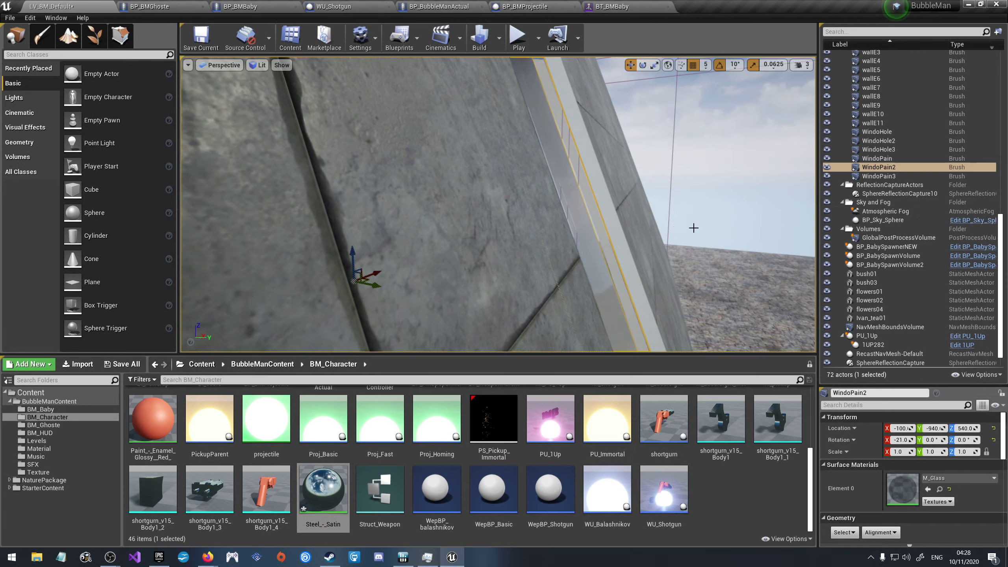
pyautogui.press('f')
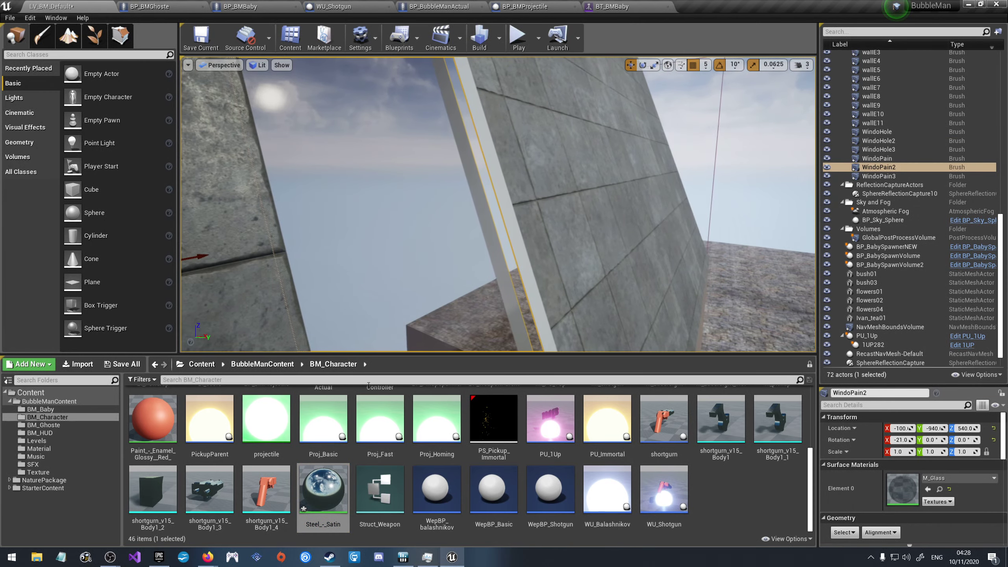
pyautogui.moveTo(323, 489); pyautogui.dragTo(904, 488)
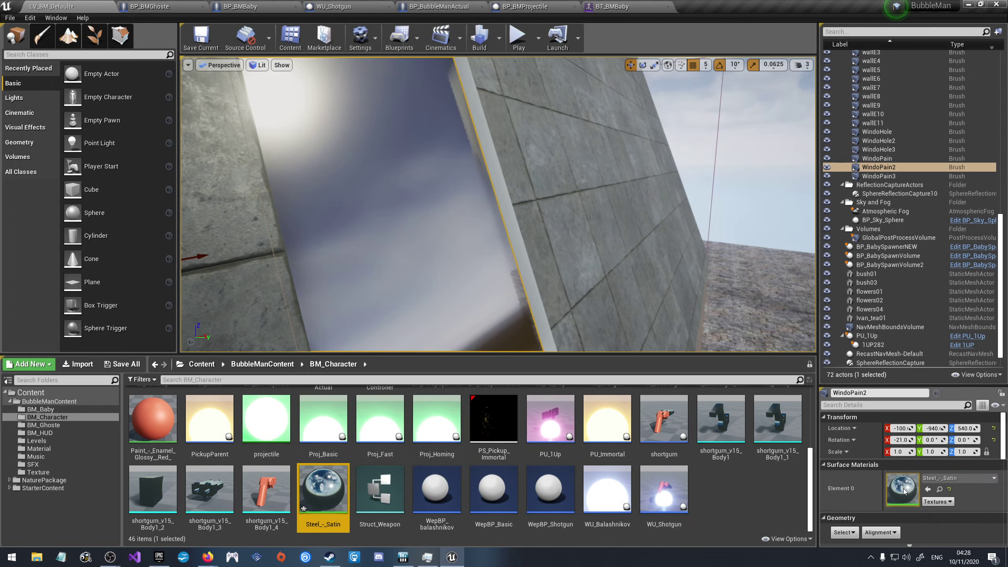
pyautogui.scroll(2, 736, 215)
pyautogui.doubleClick(881, 171)
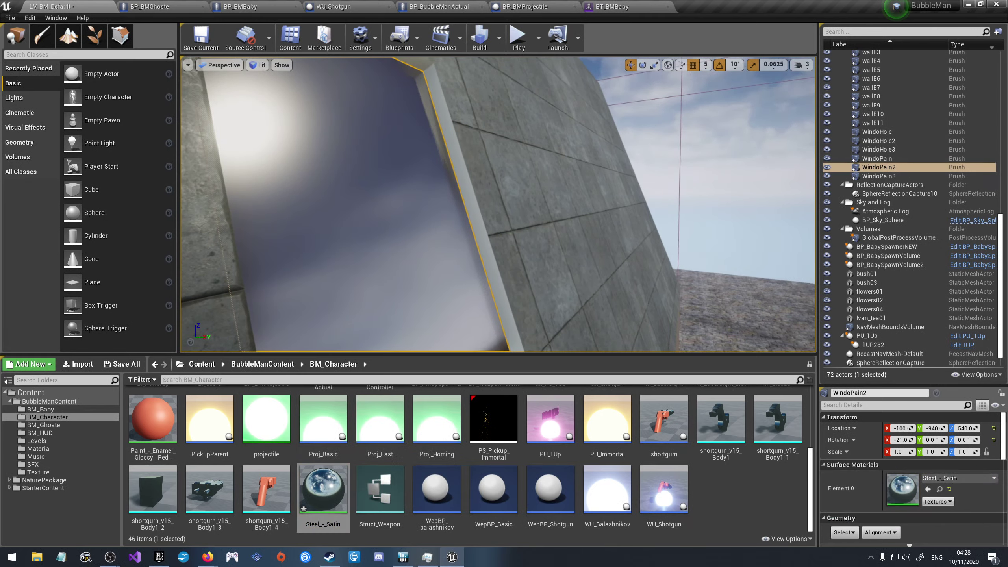
pyautogui.moveTo(496, 207); pyautogui.dragTo(436, 214, button='right')
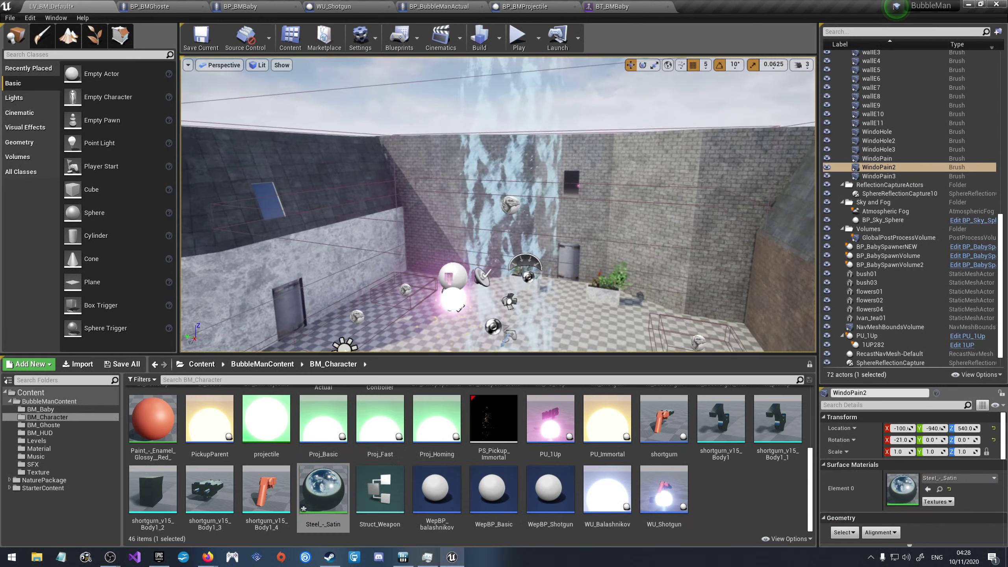
# Step: Run Build Lighting Only, then save the LV_BM_Default map with Ctrl+S
pyautogui.click(499, 38)
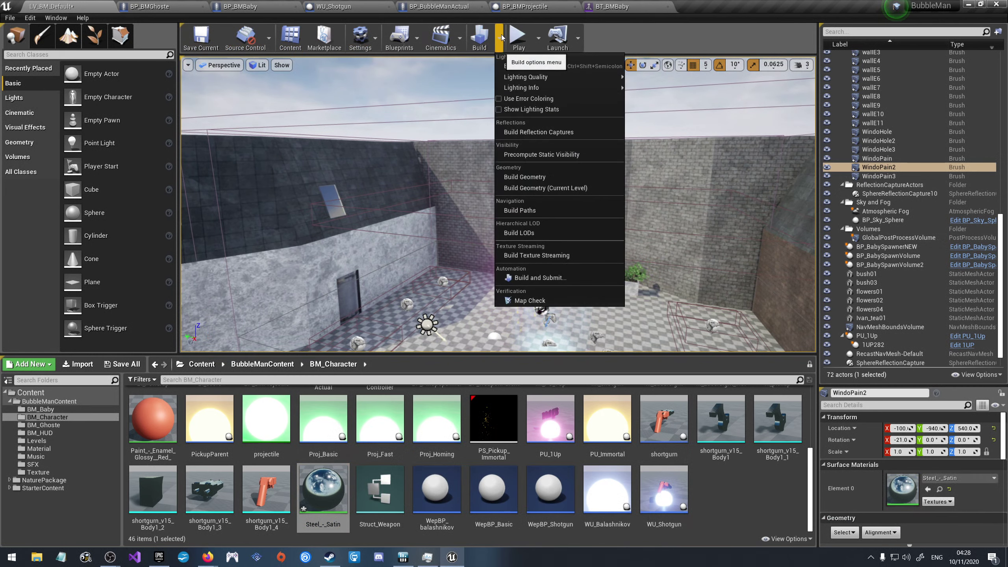
pyautogui.click(537, 66)
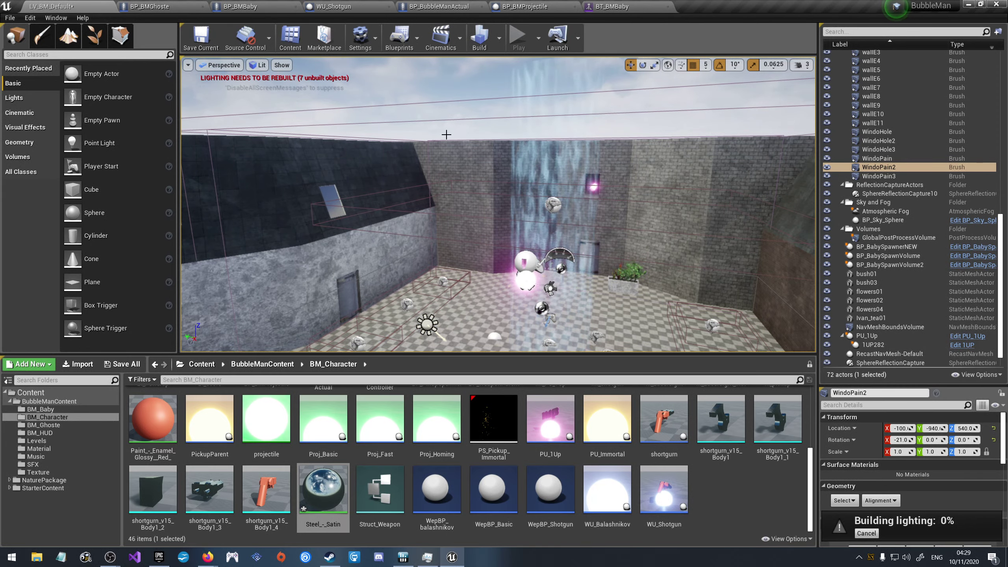
pyautogui.moveTo(492, 79)
pyautogui.mouseDown(button='right')
pyautogui.moveTo(496, 167)
pyautogui.moveTo(507, 155)
pyautogui.mouseUp(button='right')
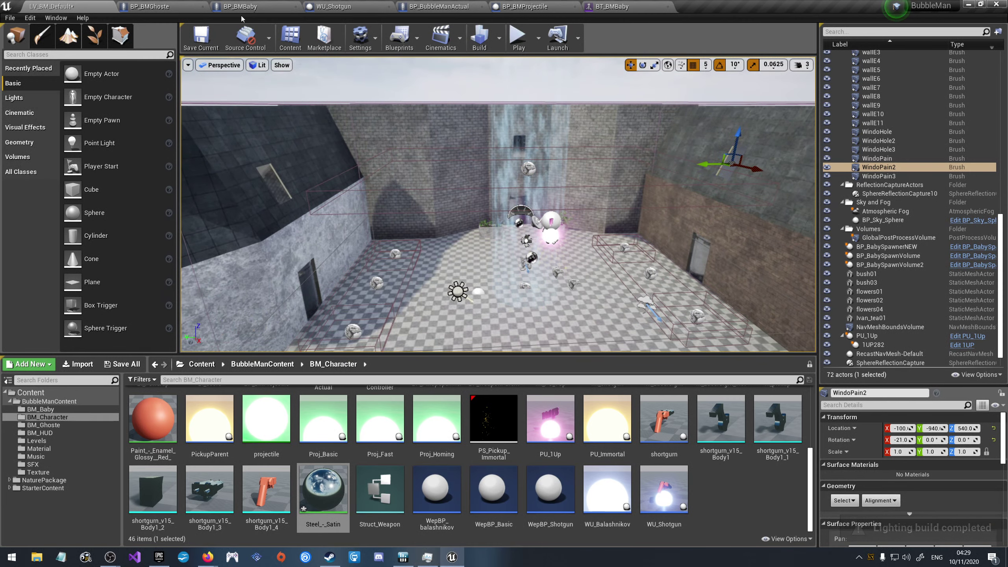
pyautogui.hotkey('ctrl', 's')
pyautogui.moveTo(474, 194)
pyautogui.mouseDown(button='right')
pyautogui.moveTo(397, 186)
pyautogui.moveTo(421, 198)
pyautogui.mouseUp(button='right')
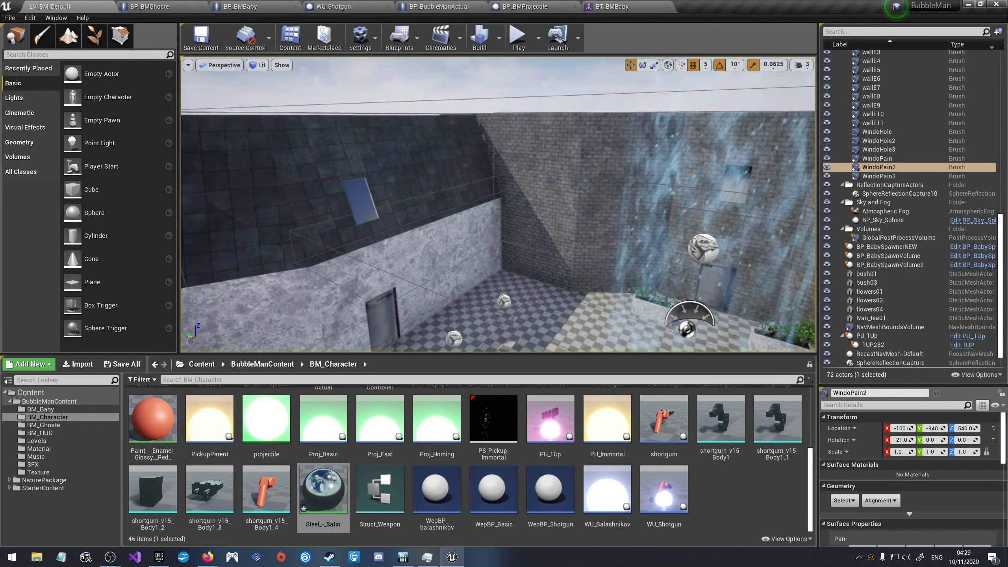
pyautogui.moveTo(420, 198); pyautogui.dragTo(425, 200, button='right')
# Step: Place a Box Reflection Capture at X 110, height 115, and duplicate a copy up to Z 490
pyautogui.click(25, 127)
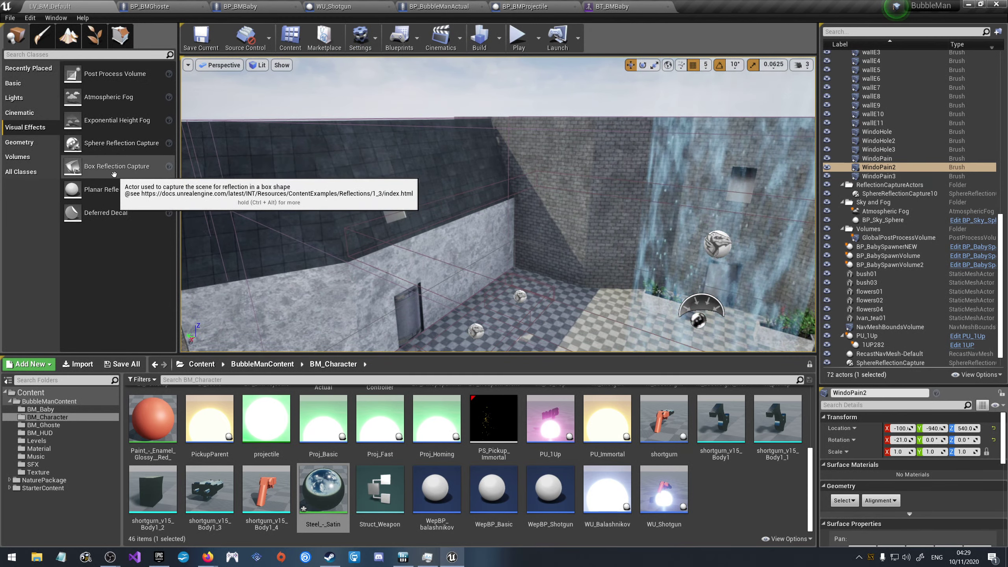
pyautogui.moveTo(102, 166); pyautogui.dragTo(407, 217)
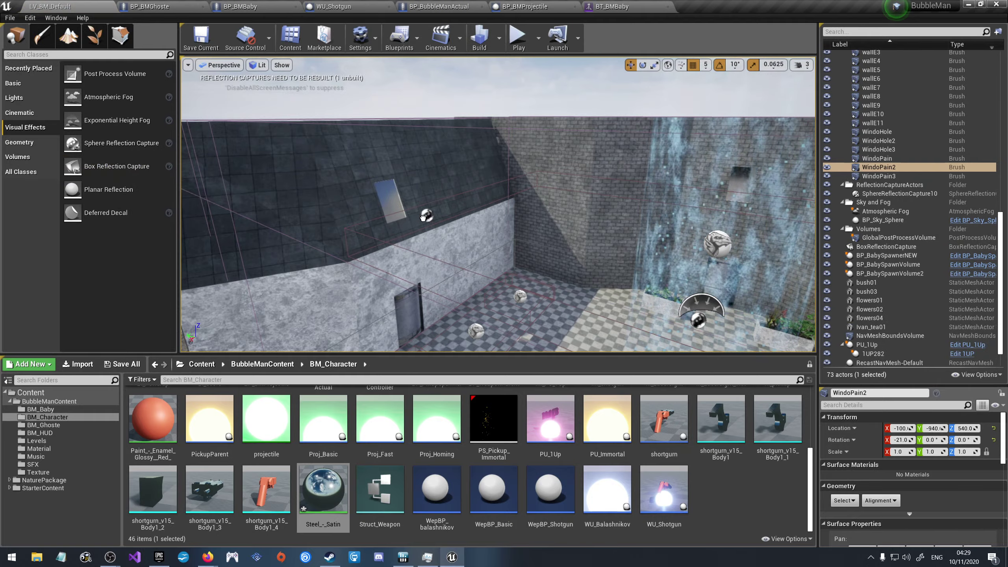
pyautogui.click(436, 310)
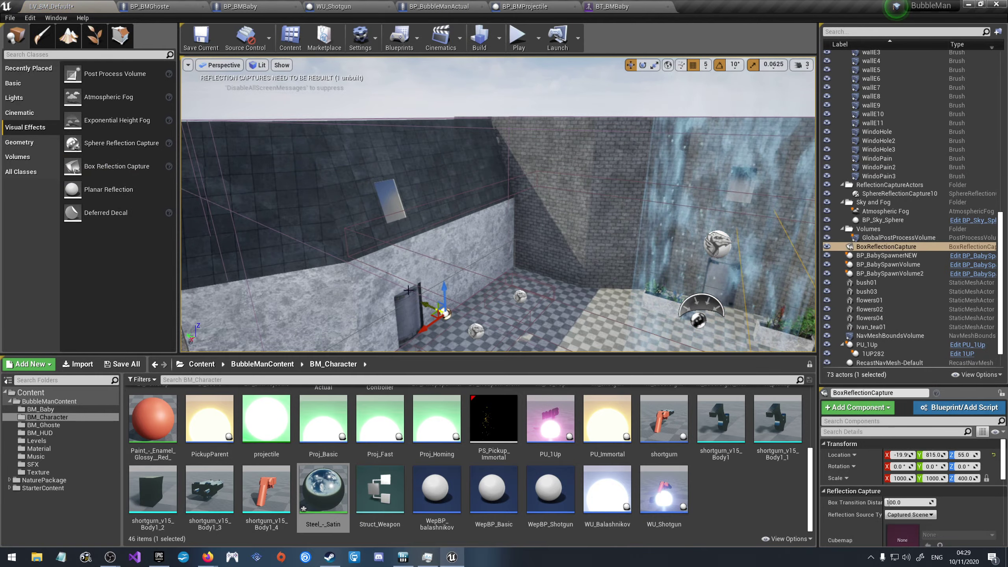
pyautogui.press('f')
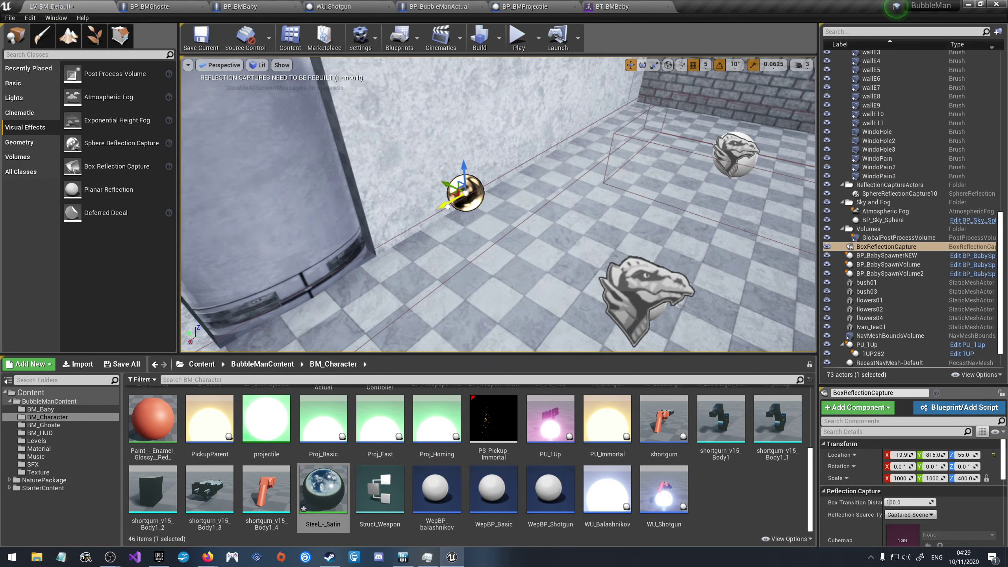
pyautogui.moveTo(448, 207); pyautogui.dragTo(287, 315)
pyautogui.press('f')
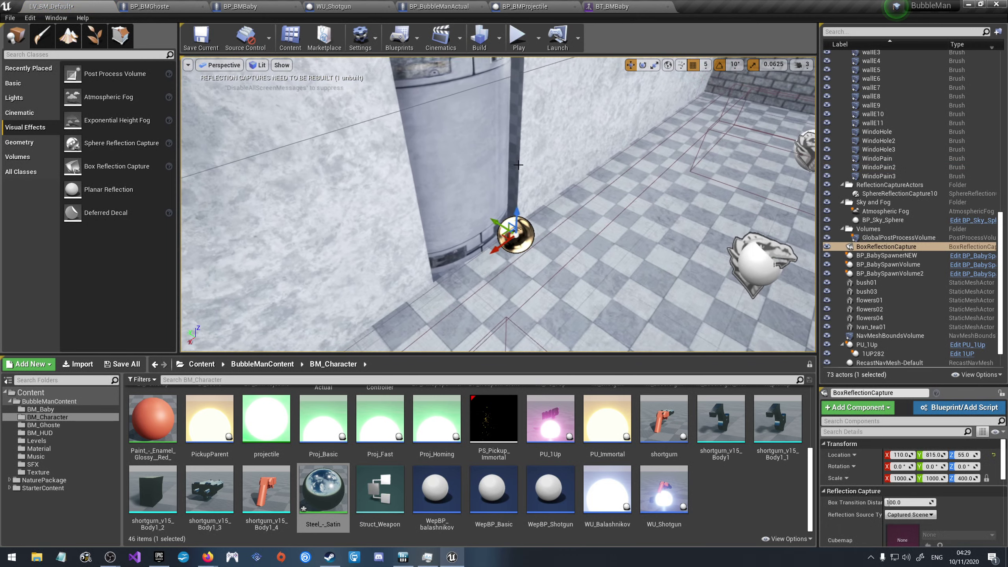
pyautogui.moveTo(519, 230); pyautogui.dragTo(520, 175)
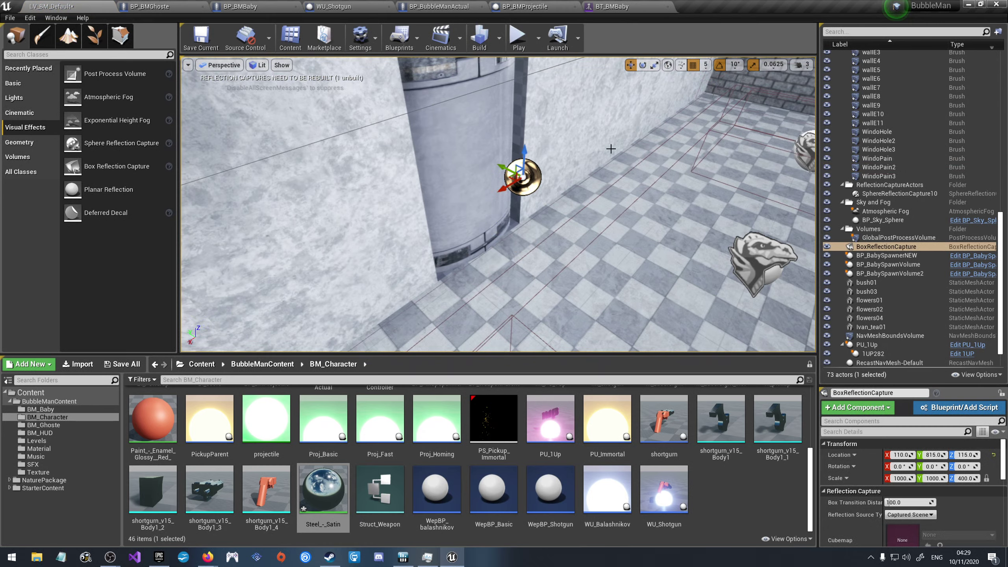
pyautogui.press('f')
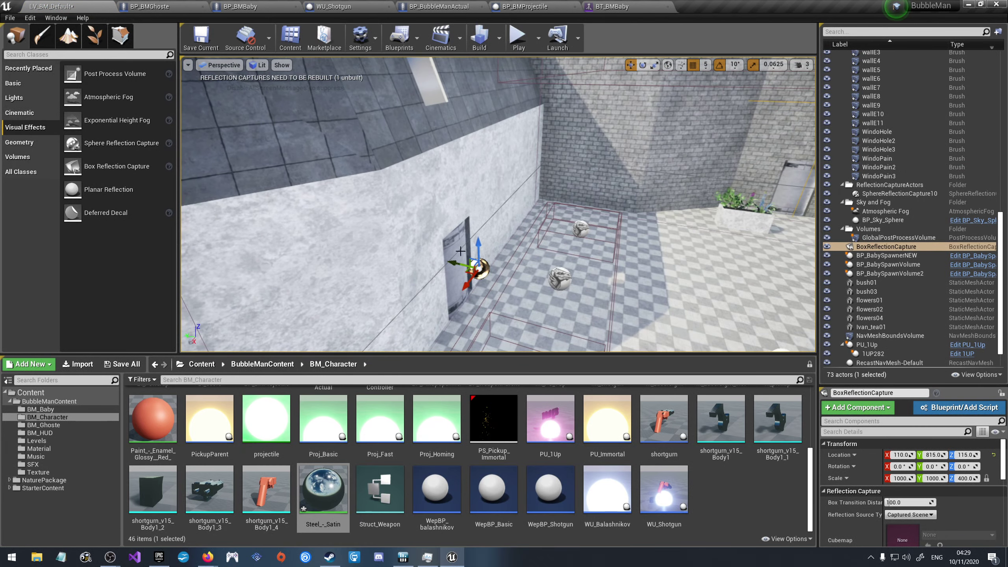
pyautogui.keyDown('alt'); pyautogui.moveTo(478, 252); pyautogui.dragTo(473, 73); pyautogui.keyUp('alt')
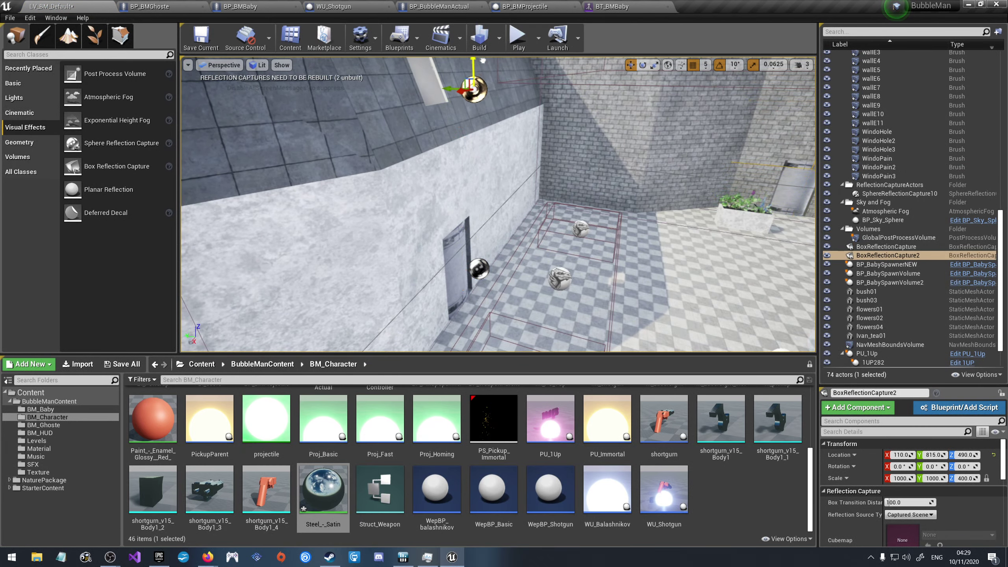
# Step: Select both box reflection captures and duplicate them along the wall to Y -635
pyautogui.moveTo(480, 67); pyautogui.dragTo(481, 67, button='right')
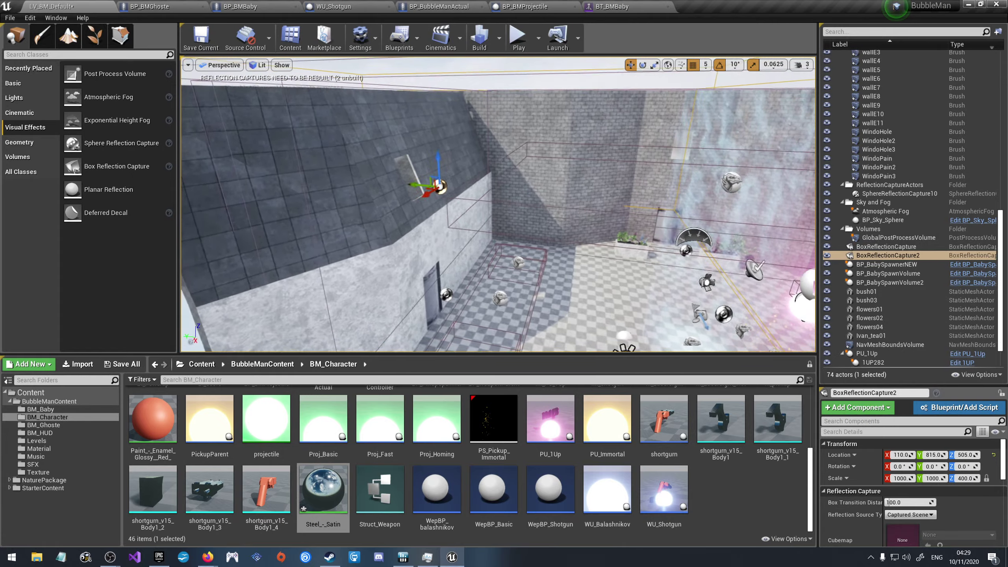
pyautogui.moveTo(309, 275); pyautogui.dragTo(310, 275, button='right')
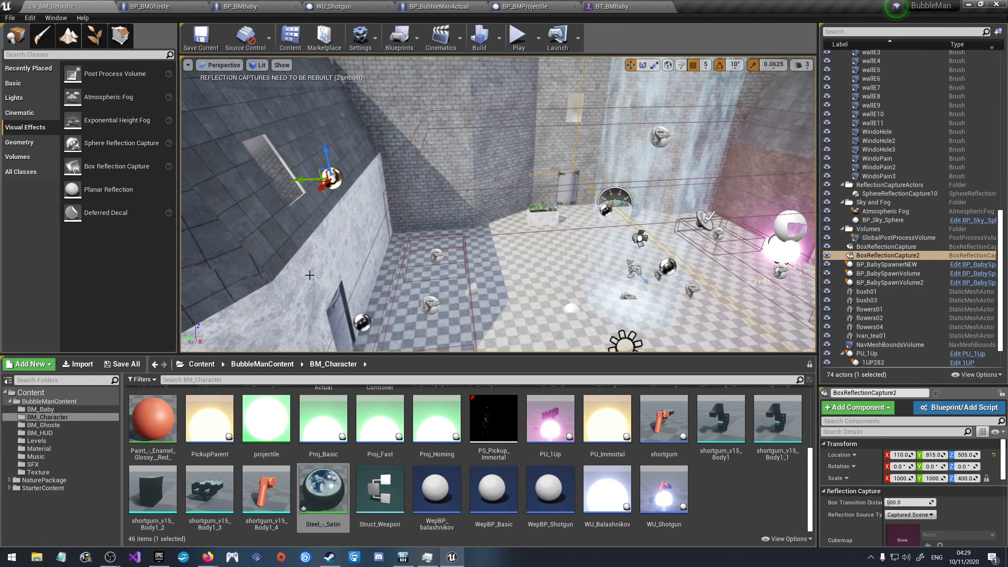
pyautogui.moveTo(369, 327); pyautogui.dragTo(368, 327, button='right')
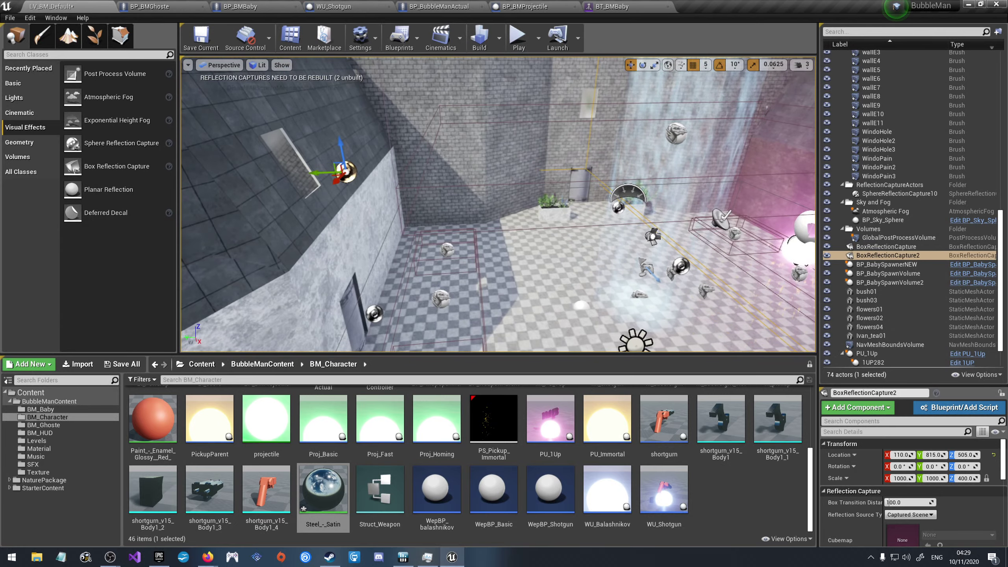
pyautogui.keyDown('ctrl'); pyautogui.click(372, 315); pyautogui.keyUp('ctrl')
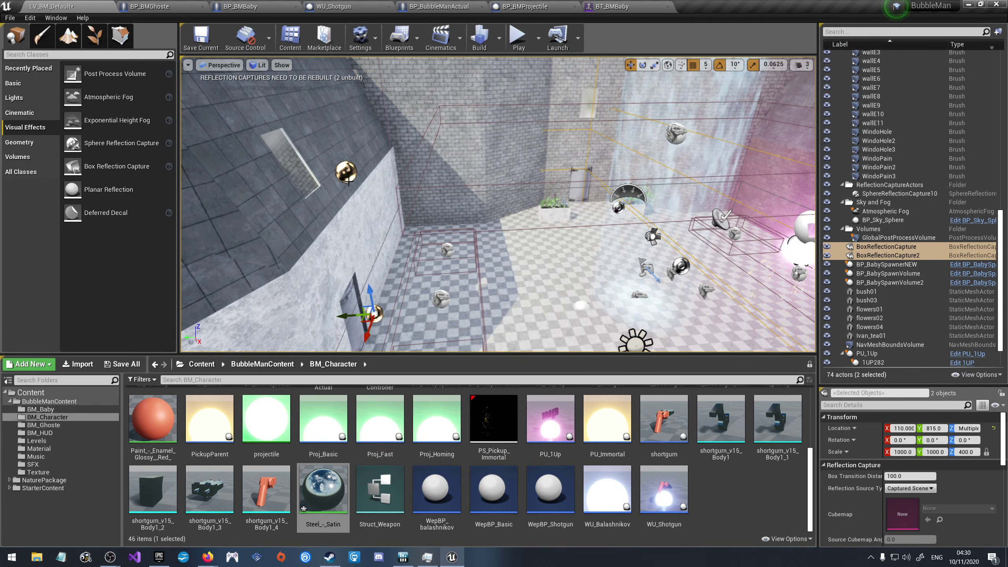
pyautogui.keyDown('ctrl'); pyautogui.click(347, 177); pyautogui.keyUp('ctrl')
pyautogui.keyDown('ctrl'); pyautogui.click(347, 172); pyautogui.keyUp('ctrl')
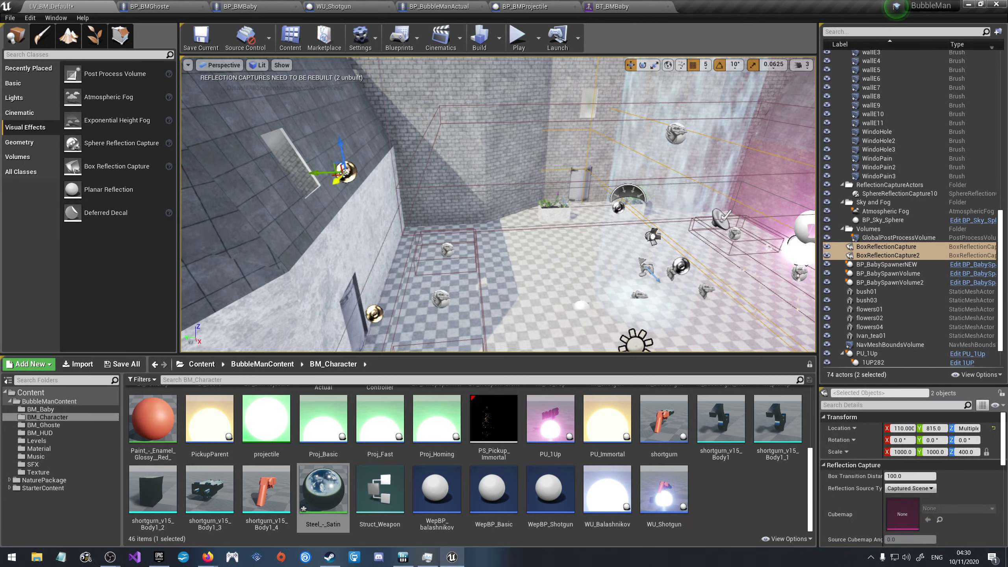
pyautogui.keyDown('alt'); pyautogui.moveTo(325, 171); pyautogui.dragTo(459, 181); pyautogui.keyUp('alt')
pyautogui.moveTo(722, 189)
pyautogui.keyDown('alt'); pyautogui.mouseDown()
pyautogui.moveTo(755, 194)
pyautogui.moveTo(698, 231)
pyautogui.moveTo(711, 187)
pyautogui.mouseUp(); pyautogui.keyUp('alt')
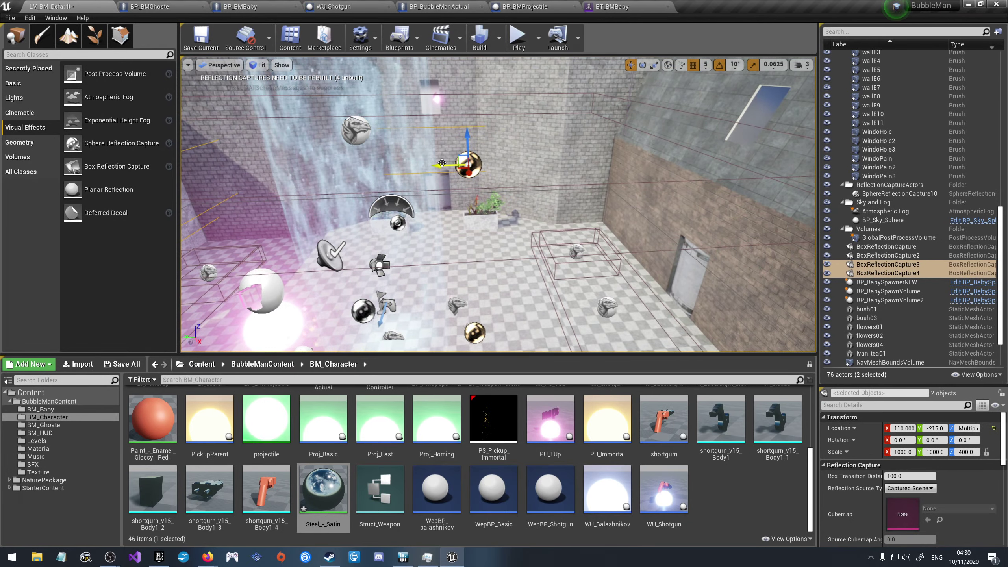
pyautogui.moveTo(443, 165); pyautogui.dragTo(667, 175)
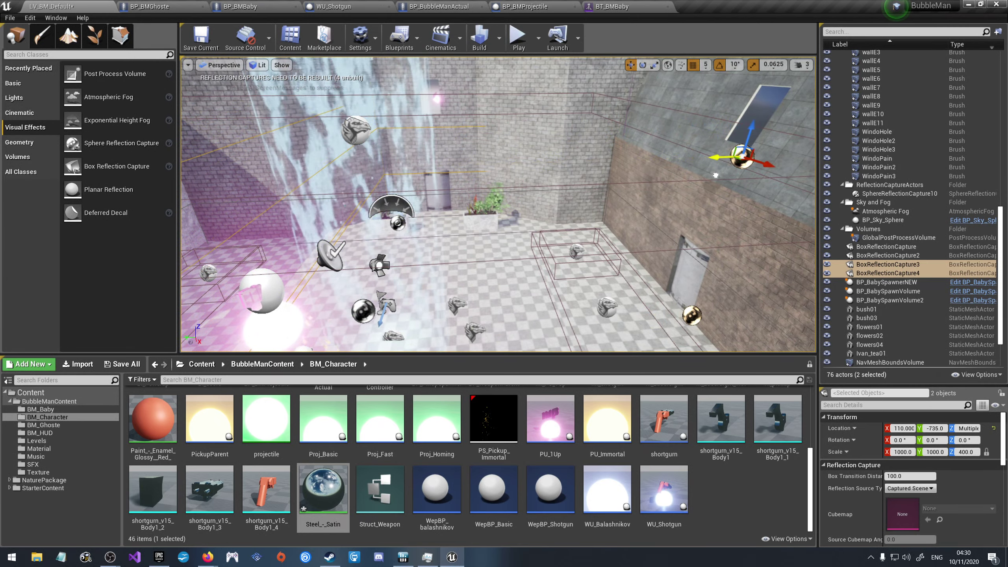
# Step: Face the far wall and duplicate the pair of captures again
pyautogui.moveTo(719, 144); pyautogui.dragTo(710, 167, button='right')
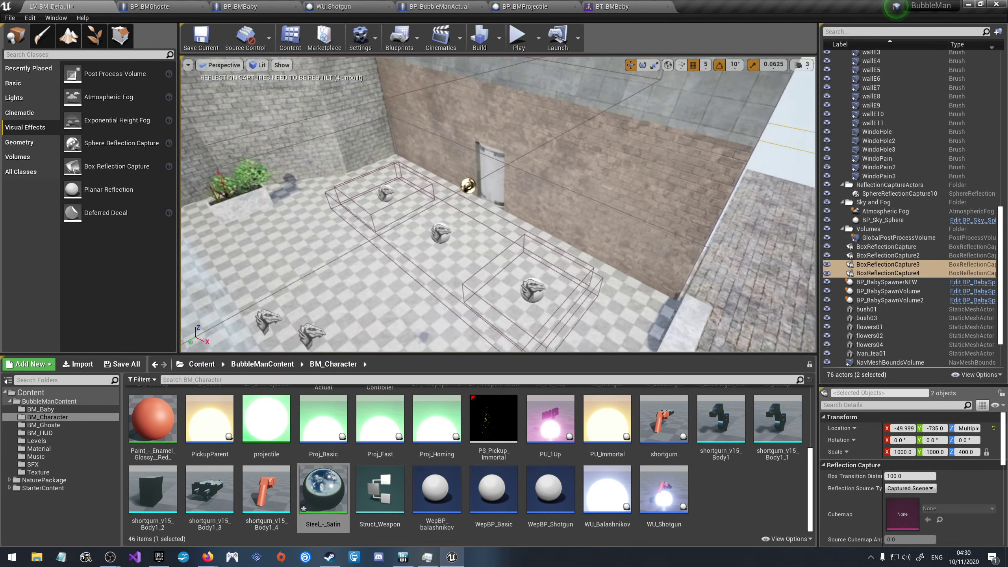
pyautogui.moveTo(597, 130); pyautogui.dragTo(597, 130, button='right')
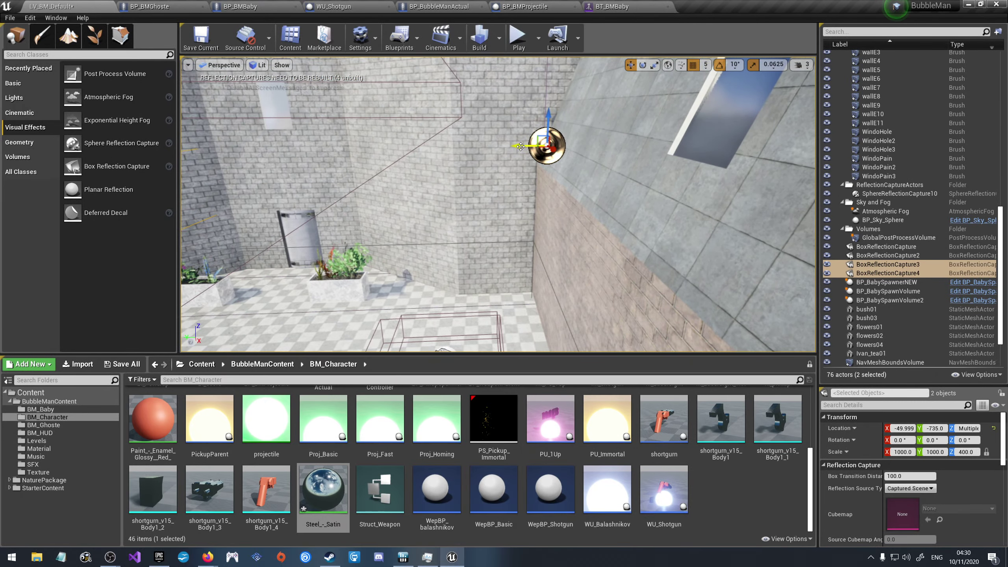
pyautogui.moveTo(600, 153); pyautogui.dragTo(572, 180, button='right')
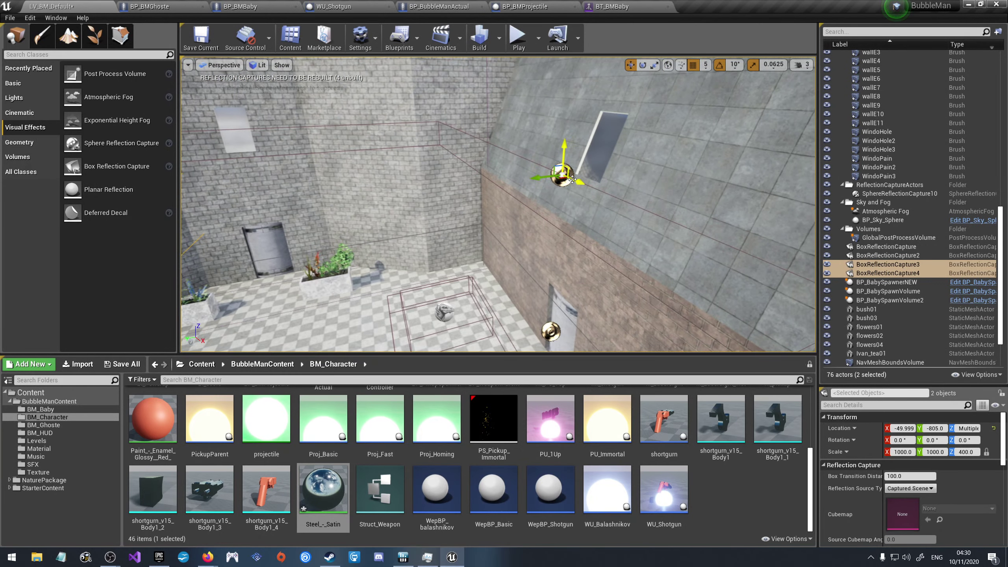
pyautogui.keyDown('alt'); pyautogui.moveTo(576, 180); pyautogui.dragTo(524, 147); pyautogui.keyUp('alt')
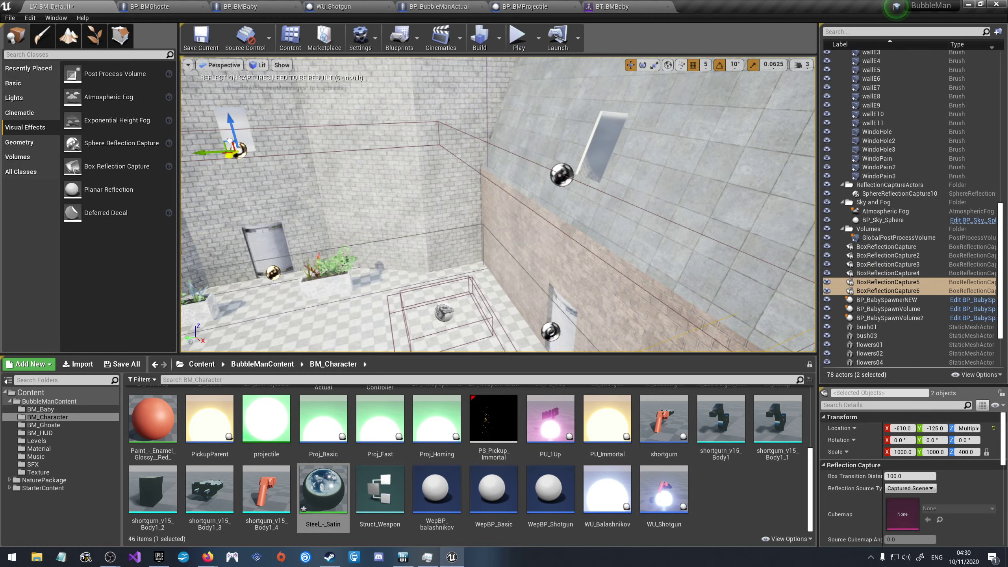
# Step: Move the newest captures to X -720, Y -70 against the wall
pyautogui.moveTo(230, 141); pyautogui.dragTo(229, 140, button='right')
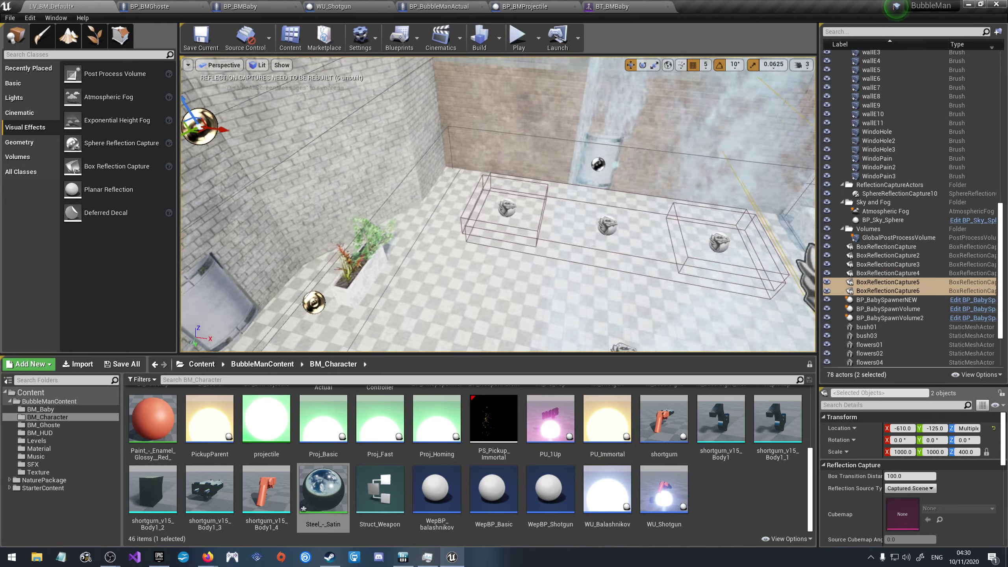
pyautogui.moveTo(355, 163); pyautogui.dragTo(354, 163, button='right')
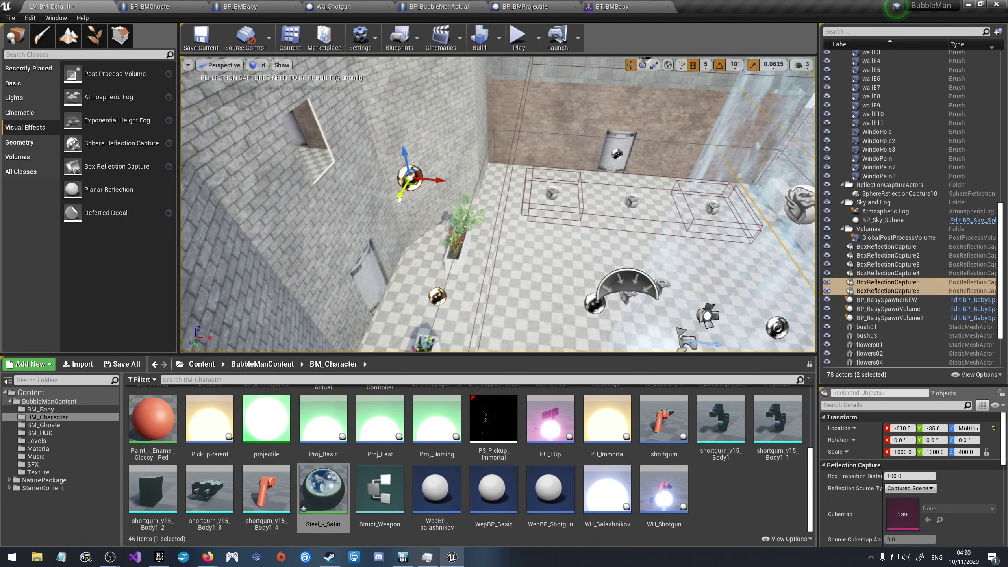
pyautogui.moveTo(437, 179); pyautogui.dragTo(384, 174)
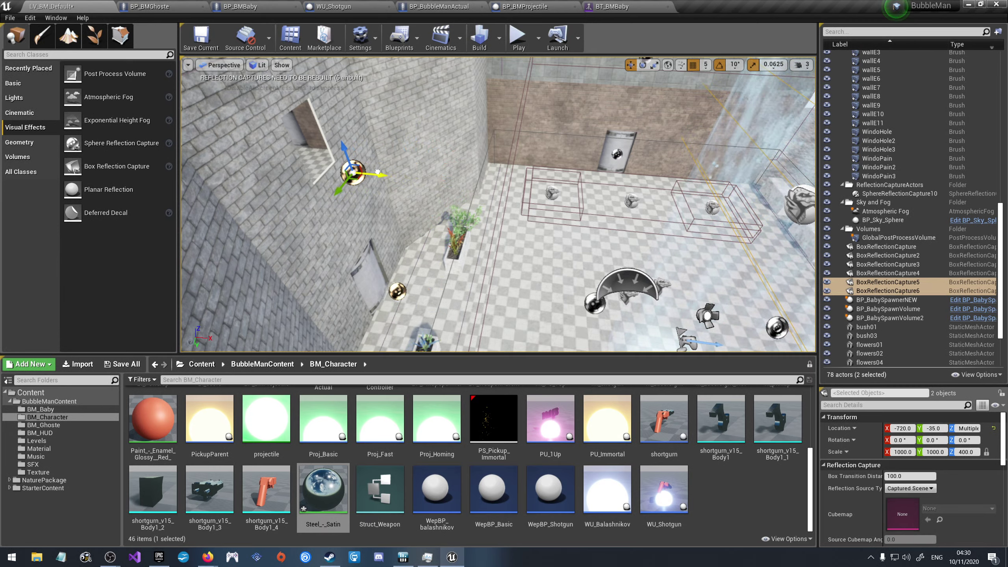
pyautogui.moveTo(399, 125); pyautogui.dragTo(399, 126, button='right')
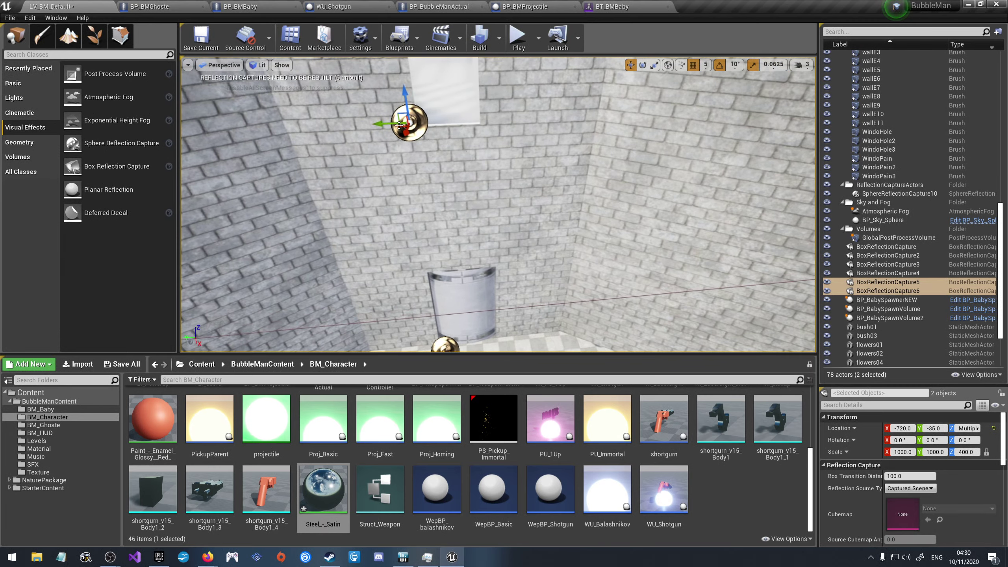
pyautogui.moveTo(382, 125); pyautogui.dragTo(416, 126)
pyautogui.moveTo(510, 142); pyautogui.dragTo(509, 142, button='right')
# Step: Rebuild only the level's lighting from the Build menu
pyautogui.click(499, 38)
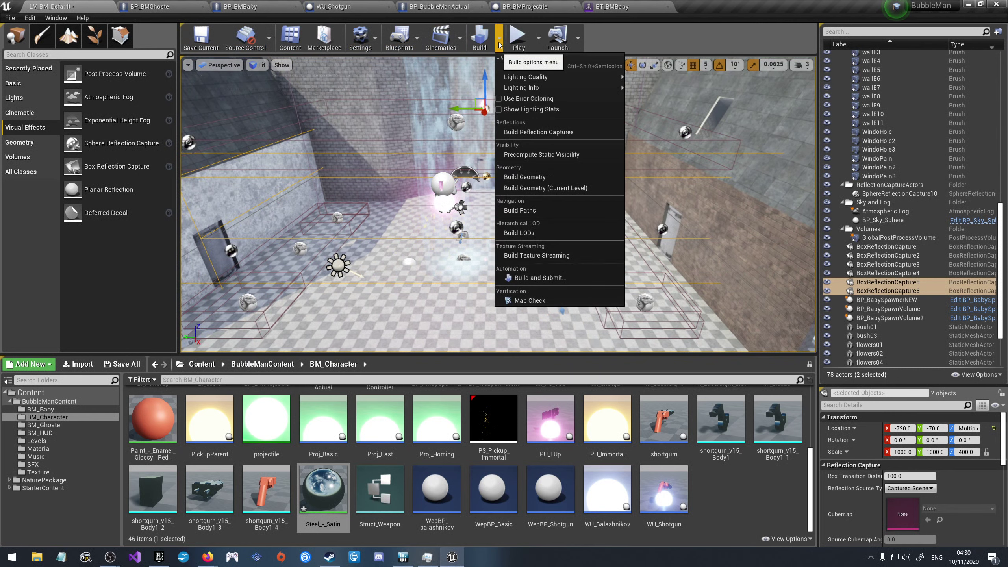
pyautogui.moveTo(547, 77)
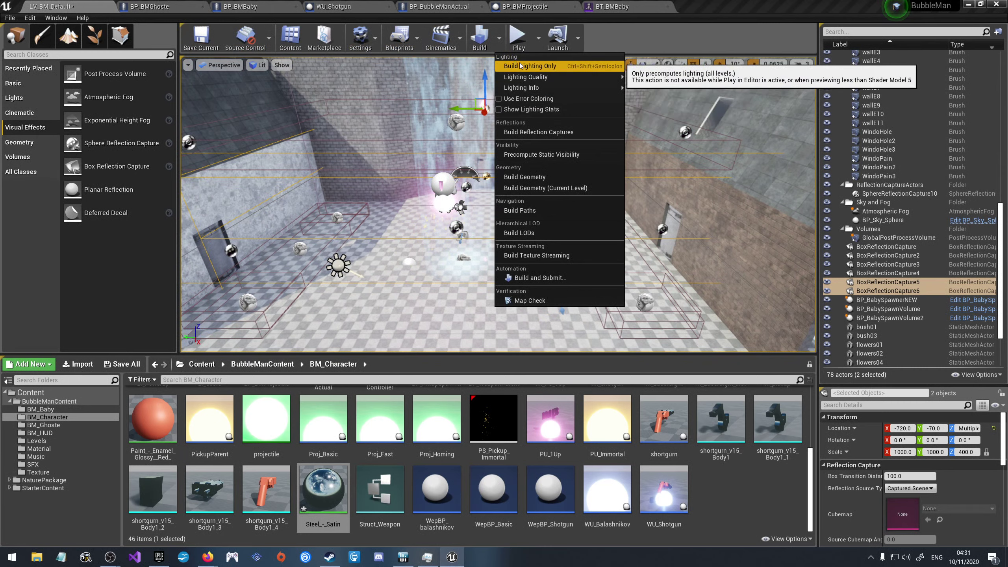
pyautogui.click(541, 67)
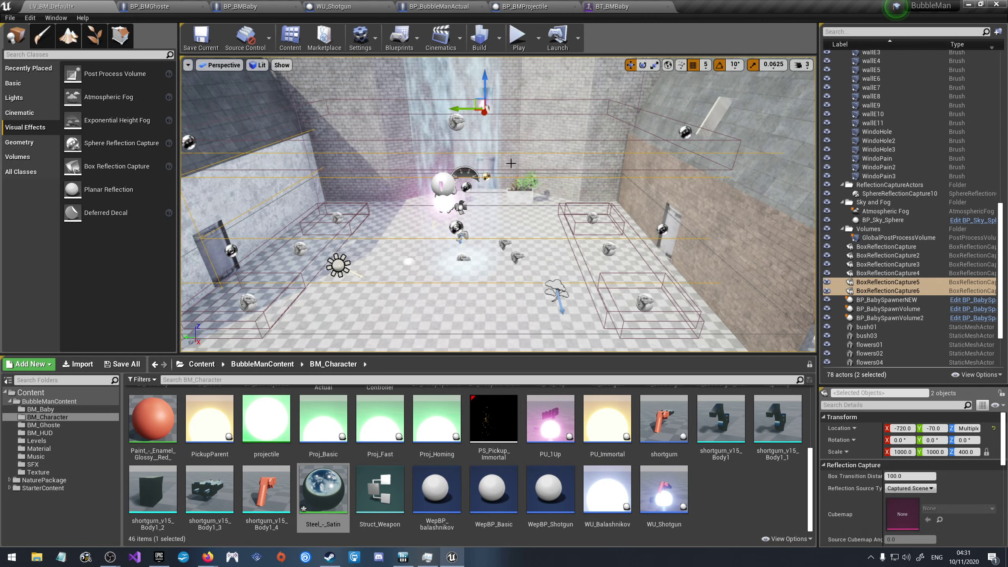
# Step: Save the LV_BM_Default map with Ctrl+S while reframing the room view
pyautogui.moveTo(511, 163); pyautogui.dragTo(492, 148, button='right')
pyautogui.hotkey('ctrl', 's')
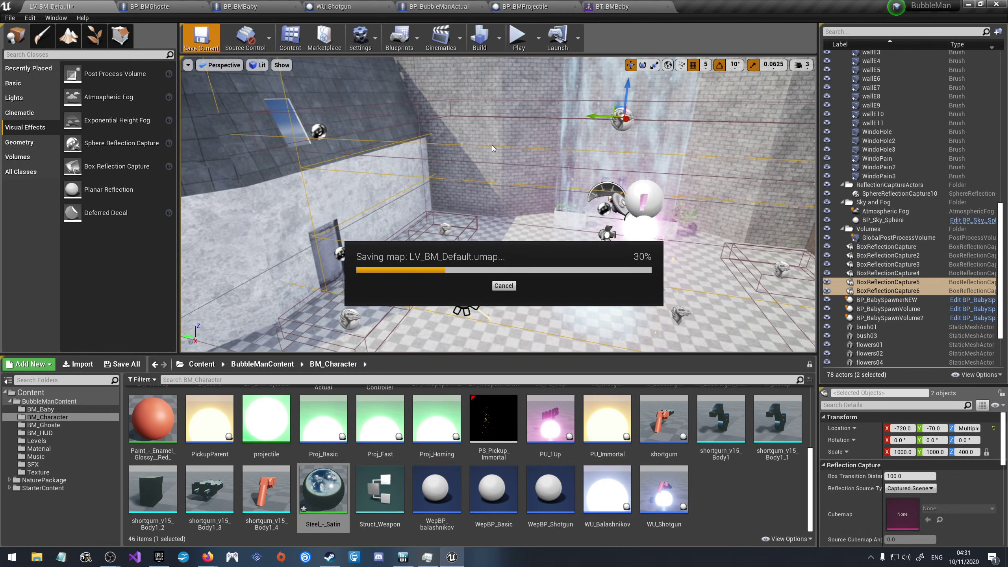
pyautogui.moveTo(492, 148)
pyautogui.mouseDown(button='right')
pyautogui.moveTo(516, 167)
pyautogui.moveTo(512, 158)
pyautogui.mouseUp(button='right')
# Step: Playtest the level in the editor to a score of 1325, stop it, and close the Message Log
pyautogui.click(512, 35)
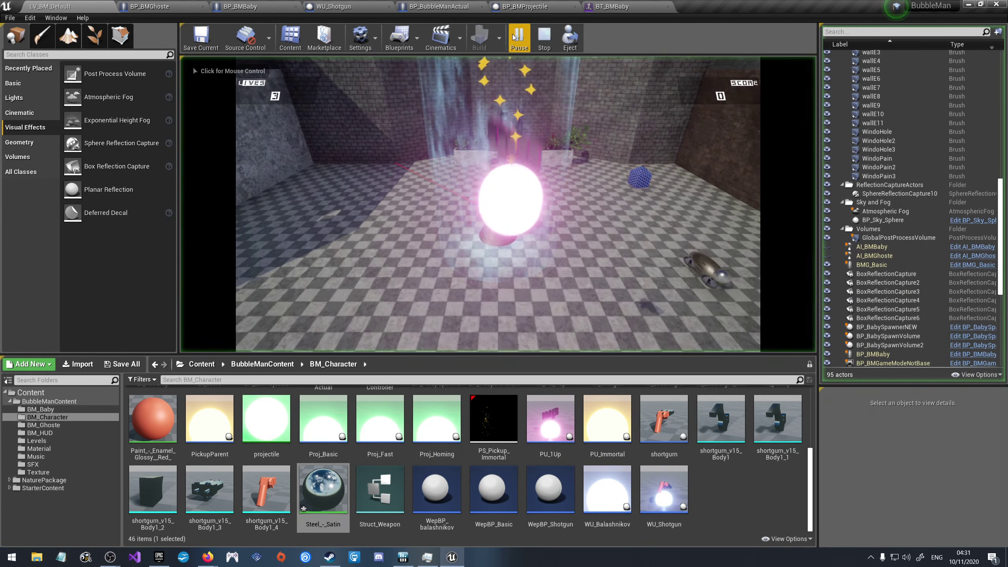
pyautogui.click(512, 119)
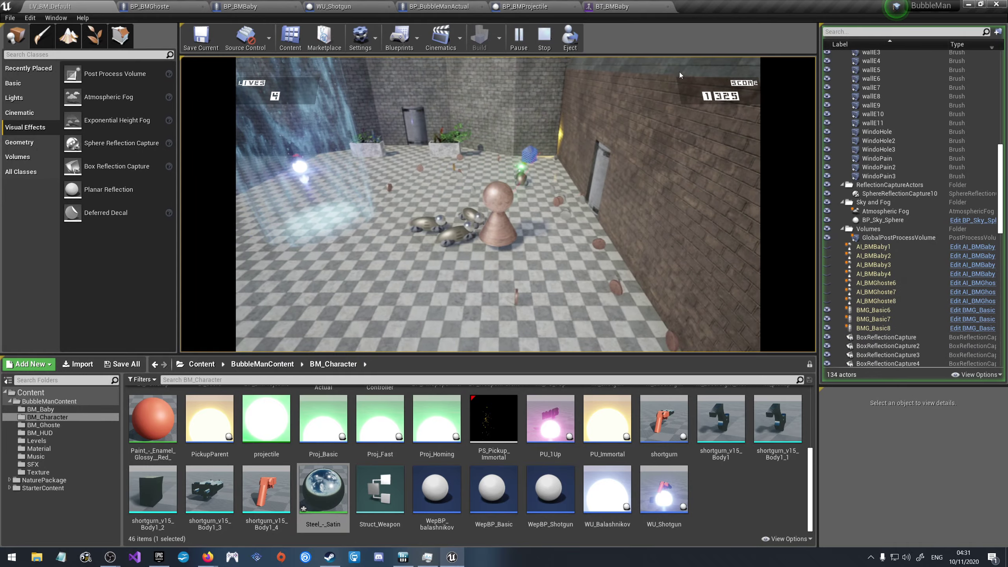
pyautogui.press('Escape')
pyautogui.click(700, 144)
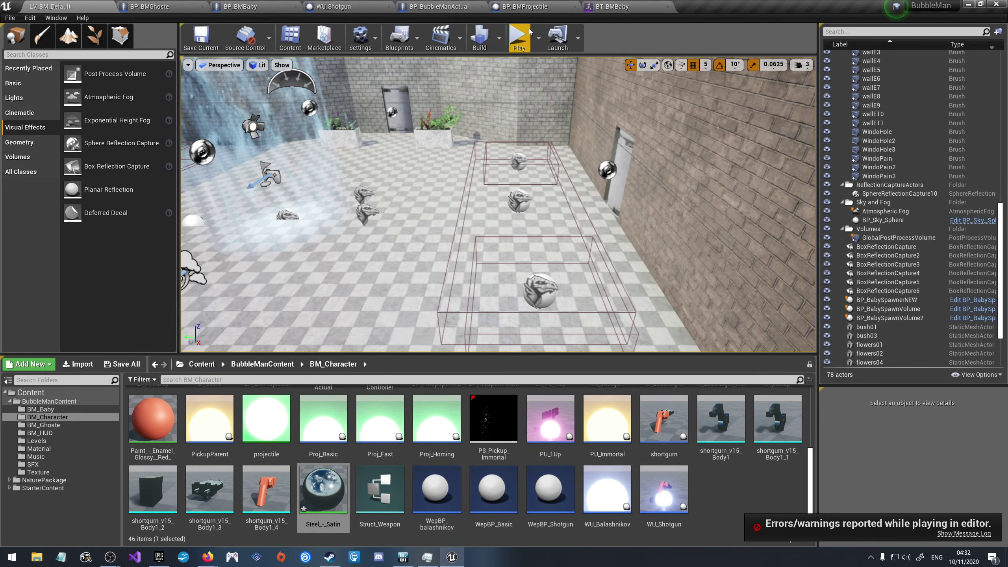
# Step: Simulate the level, select the WindoPain3 glass, then stop and dismiss the Message Log
pyautogui.click(538, 38)
pyautogui.click(575, 121)
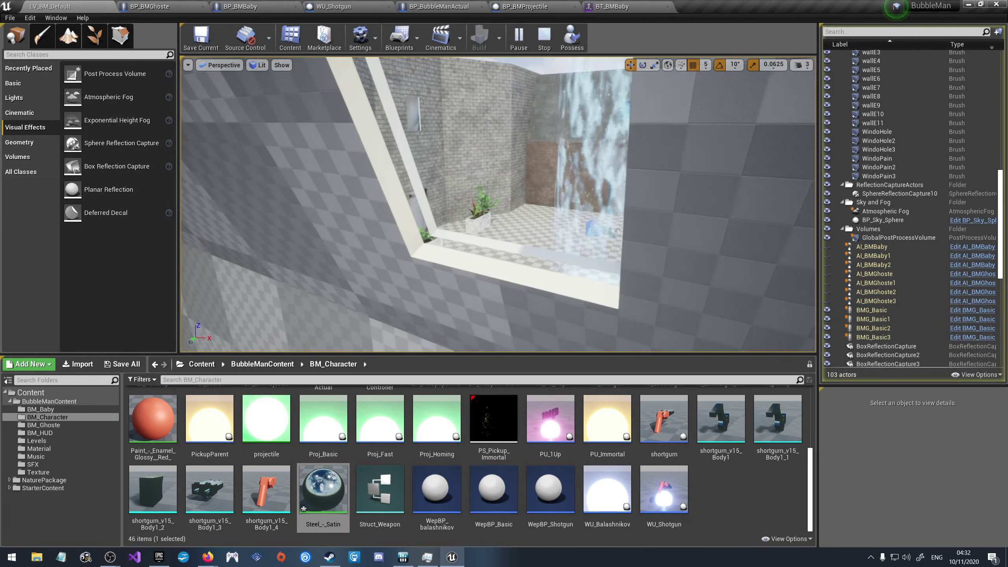
pyautogui.click(478, 116)
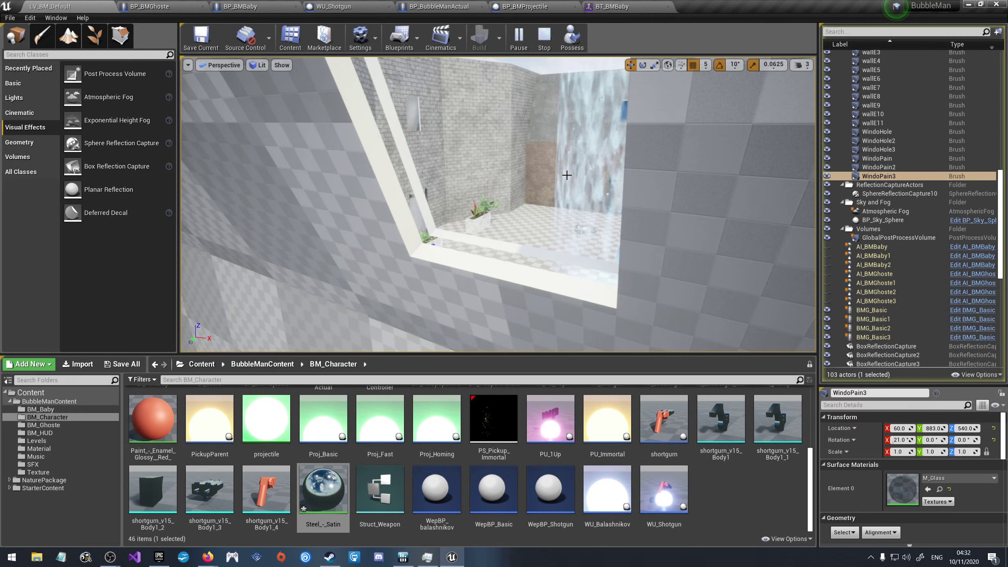
pyautogui.click(544, 38)
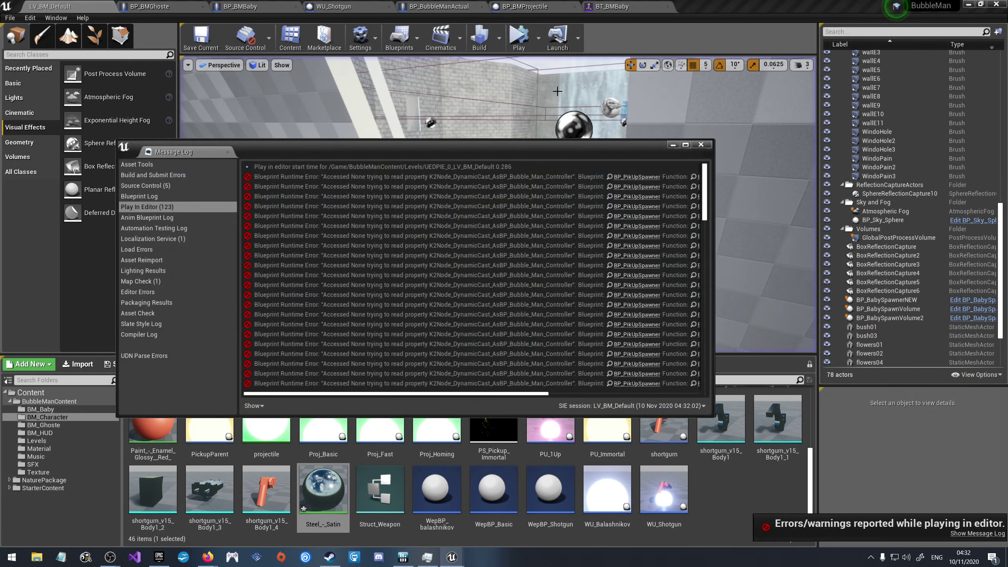
pyautogui.click(700, 145)
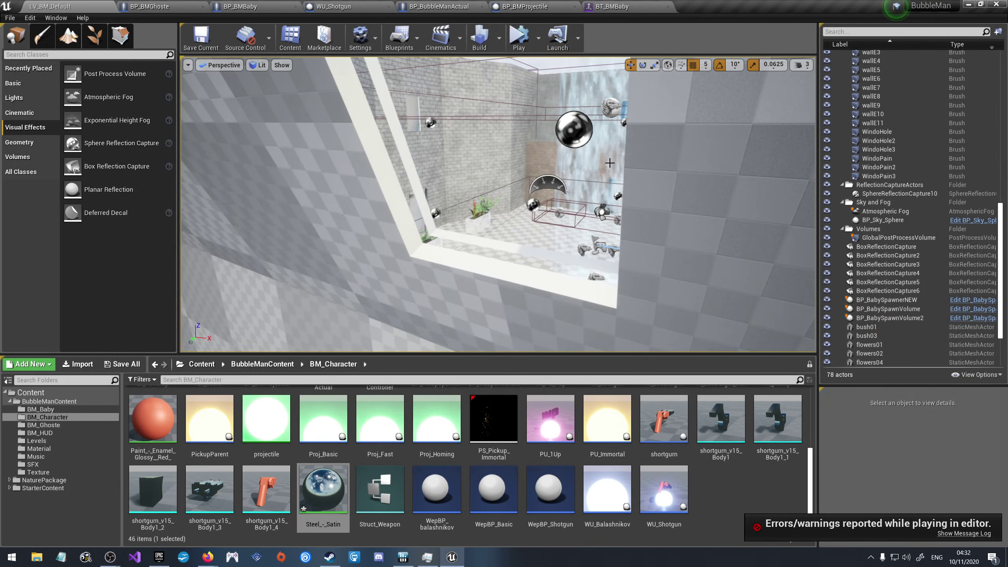
# Step: Toggle between Geometry Editing and Mesh Paint modes and select the WindoPain3 glass brush
pyautogui.click(120, 35)
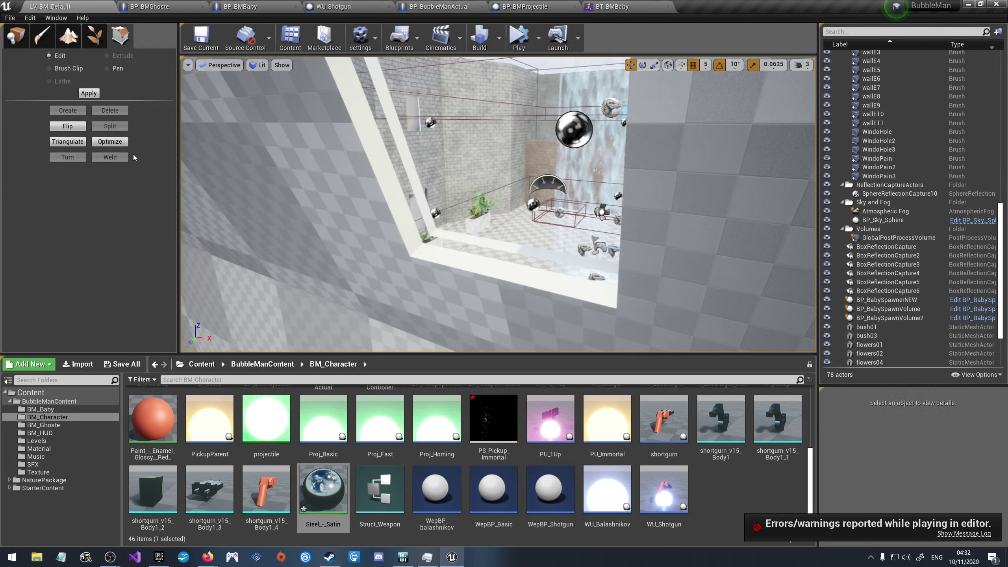
pyautogui.click(48, 39)
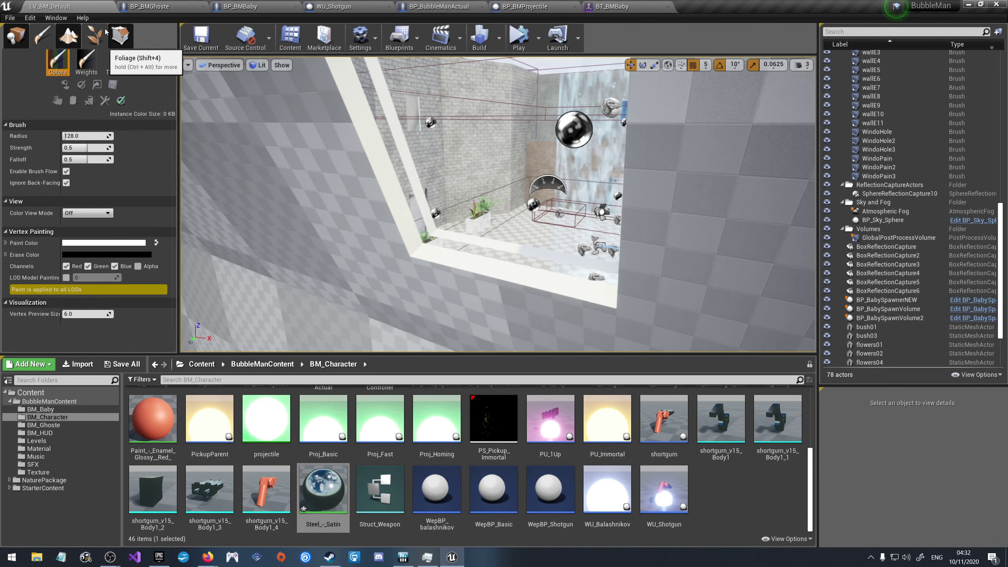
pyautogui.click(118, 32)
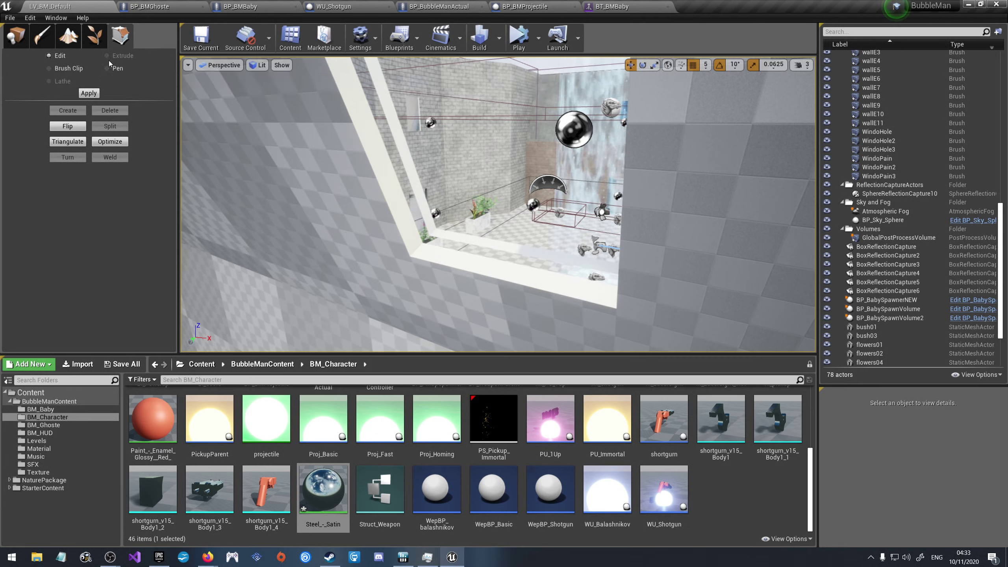
pyautogui.click(395, 144)
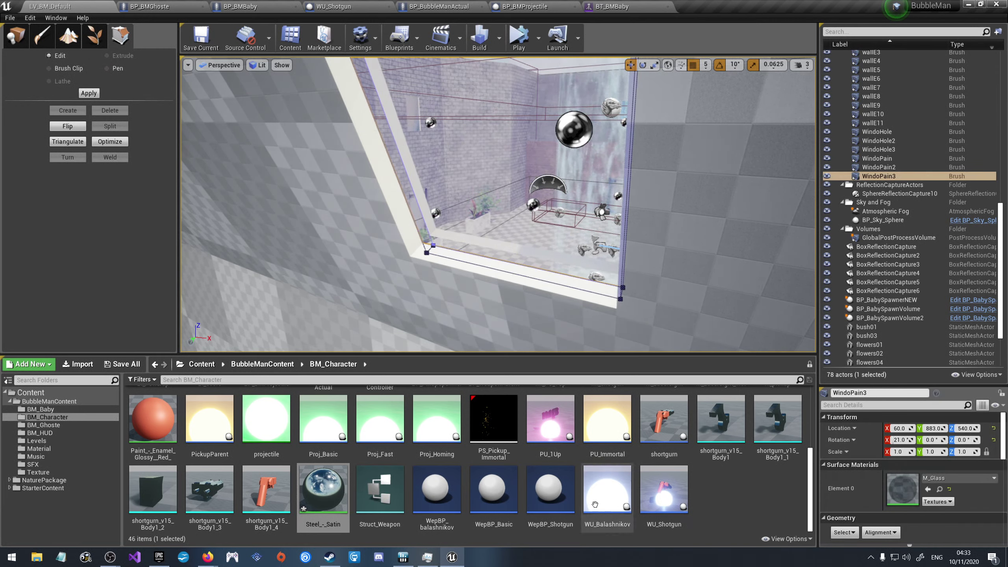
# Step: Attempt to set Steel_-_Satin as the Mesh Paint texture, then return to Geometry Editing
pyautogui.moveTo(338, 483)
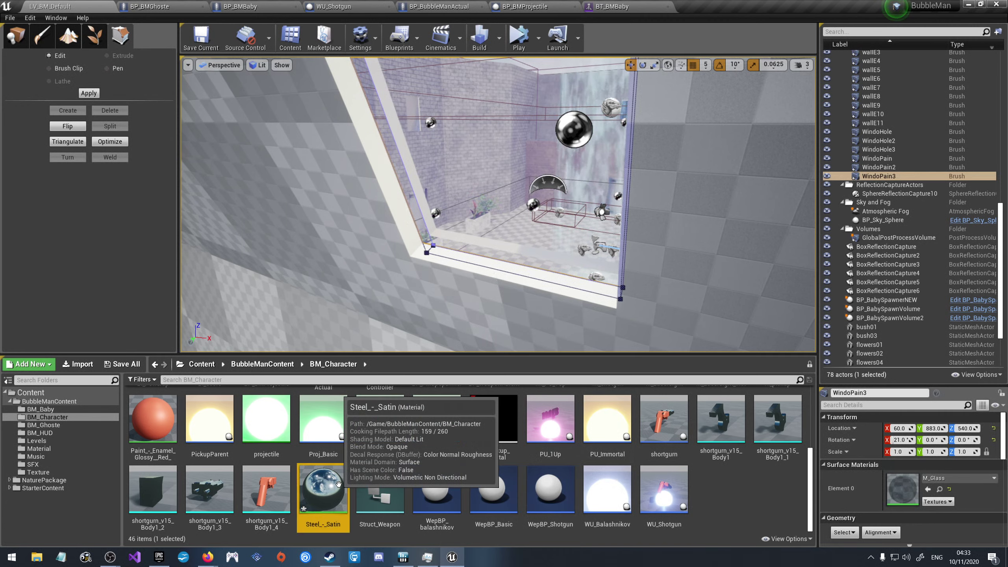
pyautogui.click(16, 37)
pyautogui.click(40, 38)
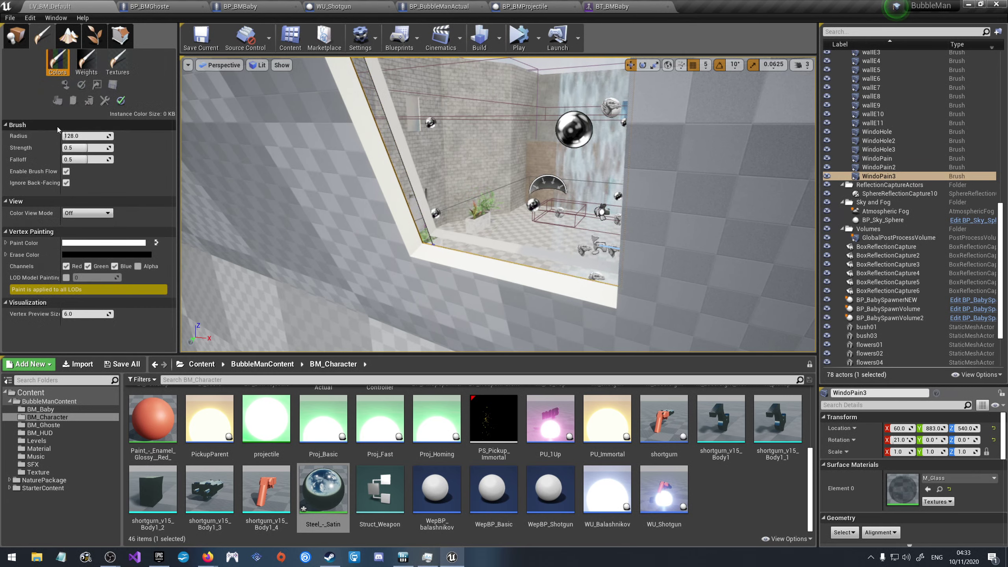
pyautogui.click(119, 61)
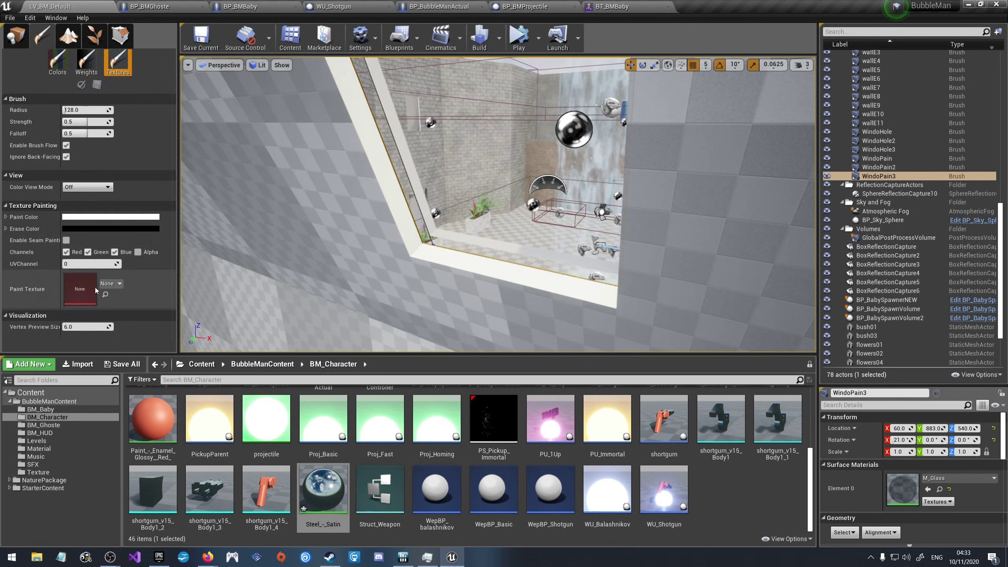
pyautogui.moveTo(323, 489); pyautogui.dragTo(99, 294)
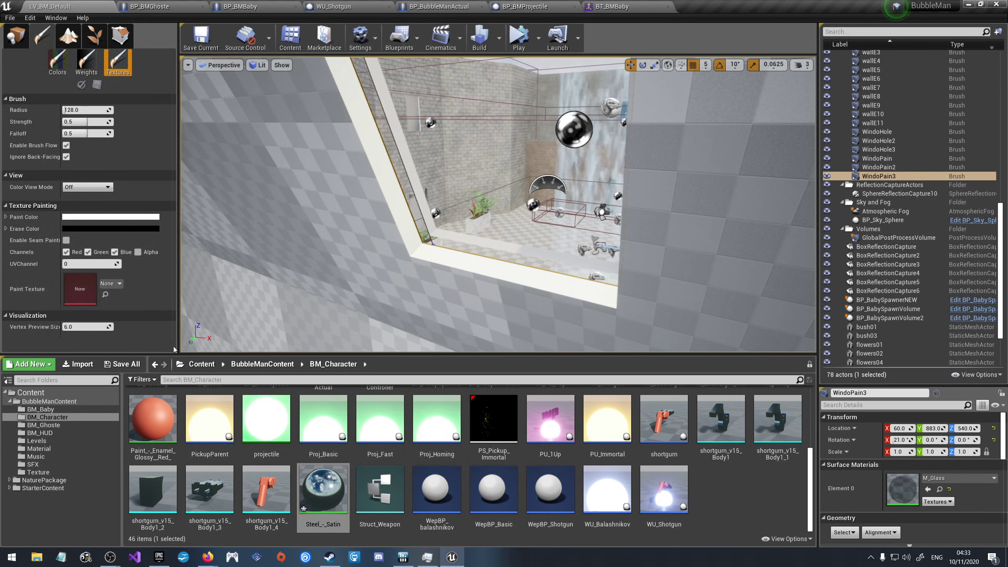
pyautogui.moveTo(323, 488); pyautogui.dragTo(85, 290)
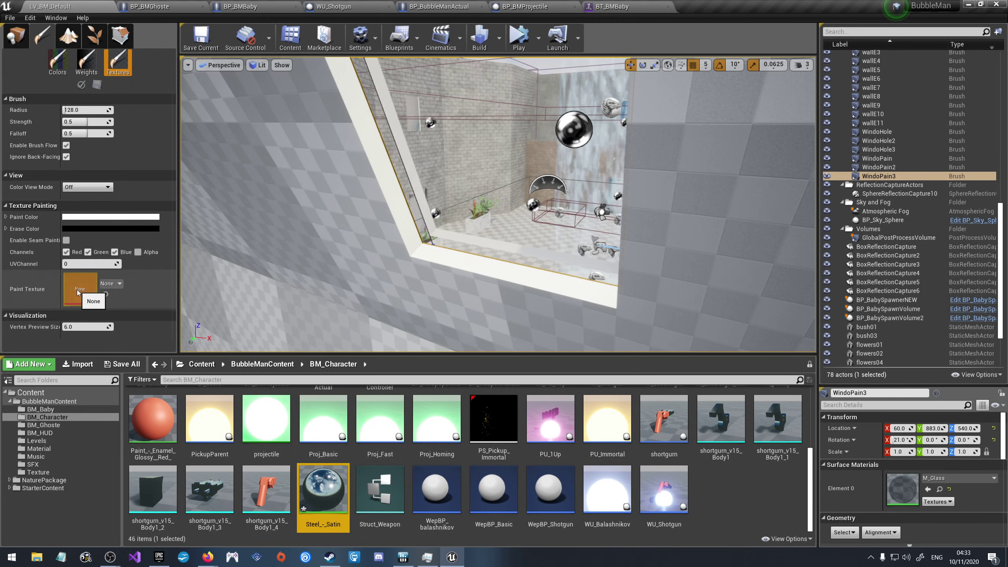
pyautogui.click(115, 288)
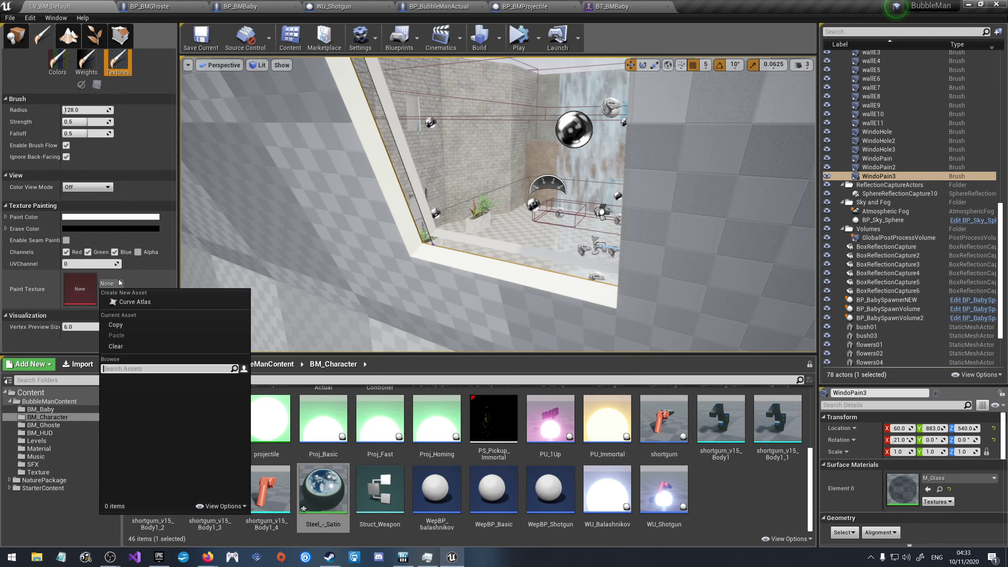
pyautogui.click(156, 277)
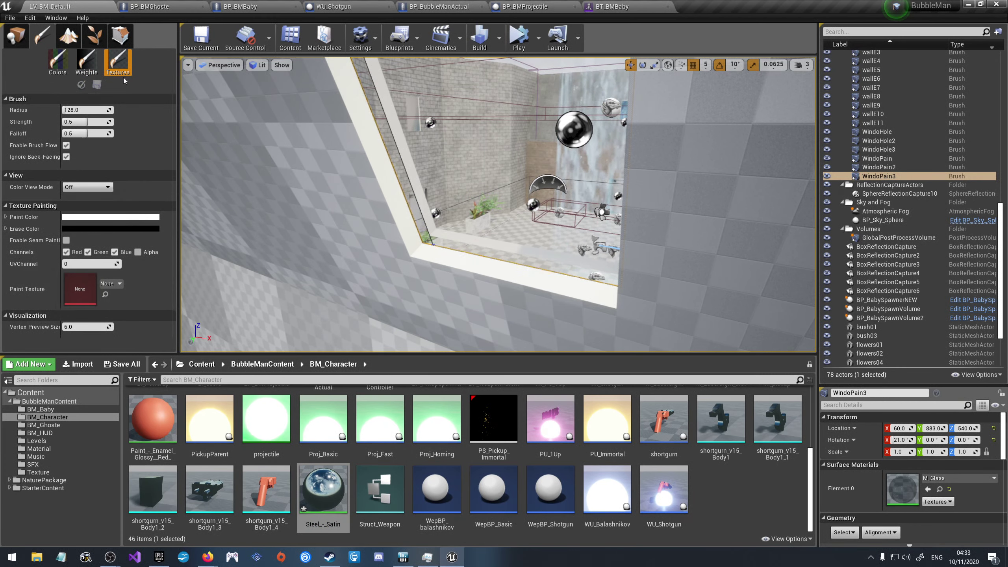
pyautogui.click(119, 38)
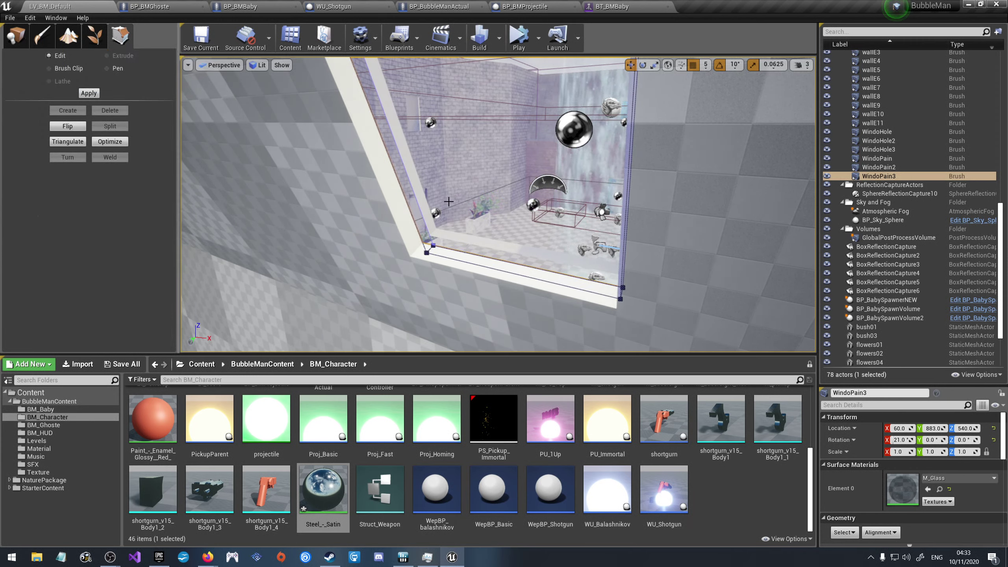
# Step: Change WindoPain3's Element 0 material from M_Glass to Steel_-_Satin by searching 'steel'
pyautogui.click(437, 198)
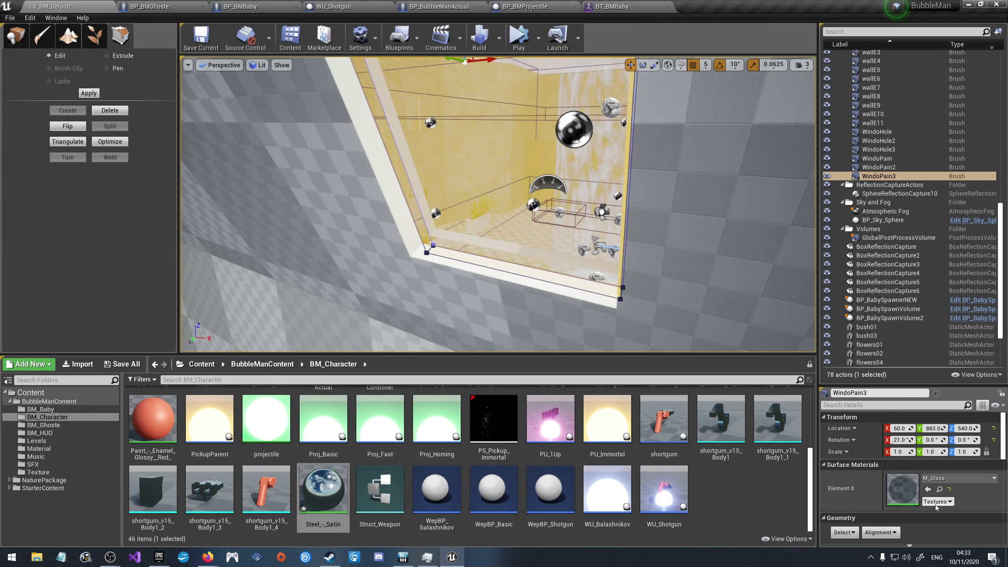
pyautogui.click(945, 479)
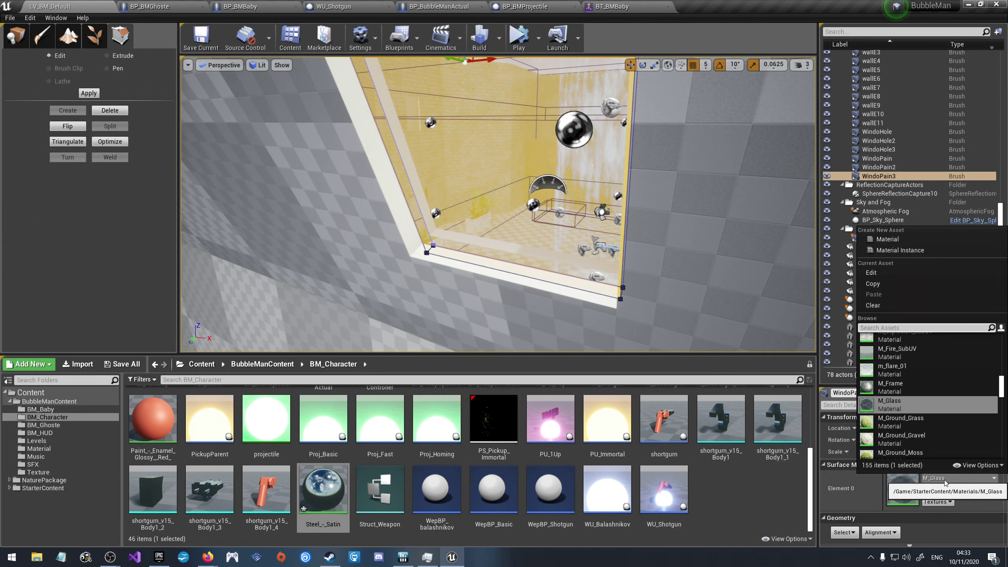
pyautogui.write('steel')
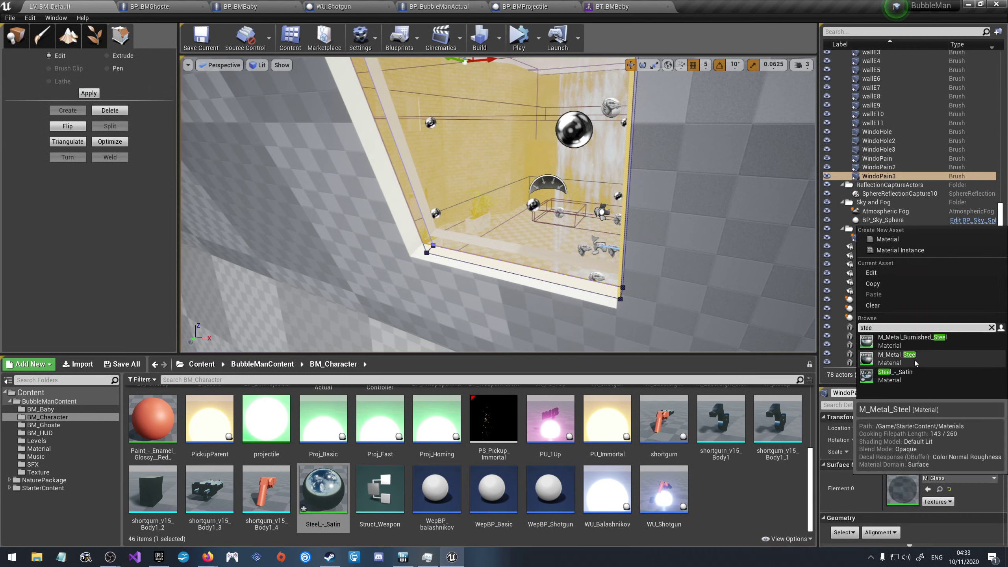
pyautogui.click(912, 377)
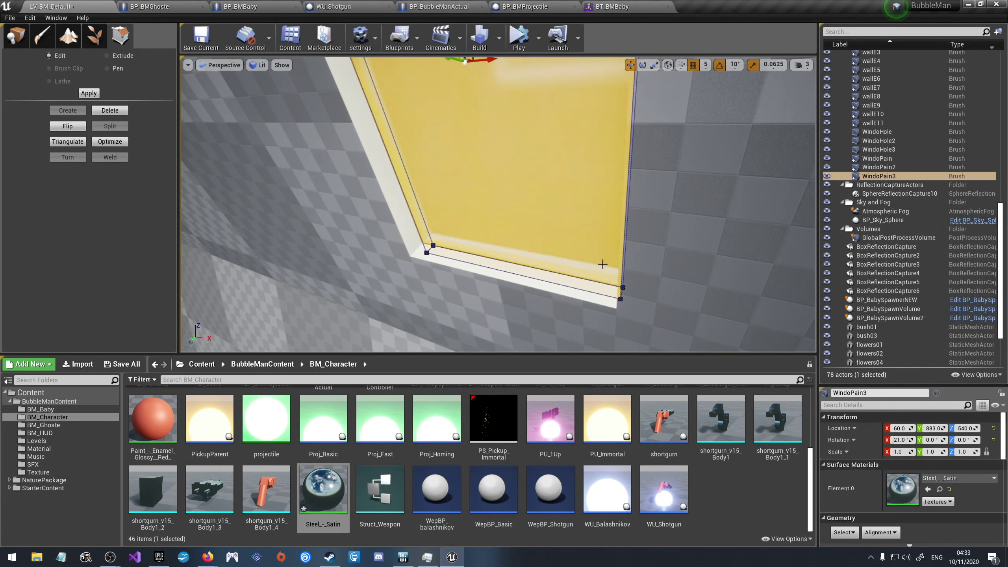
pyautogui.moveTo(603, 265)
pyautogui.mouseDown(button='right')
pyautogui.moveTo(556, 238)
pyautogui.moveTo(497, 239)
pyautogui.moveTo(648, 241)
pyautogui.mouseUp(button='right')
# Step: Replace the WindoPain2 pane's M_Glass with Steel_-_Satin from the Content Browser
pyautogui.click(432, 168)
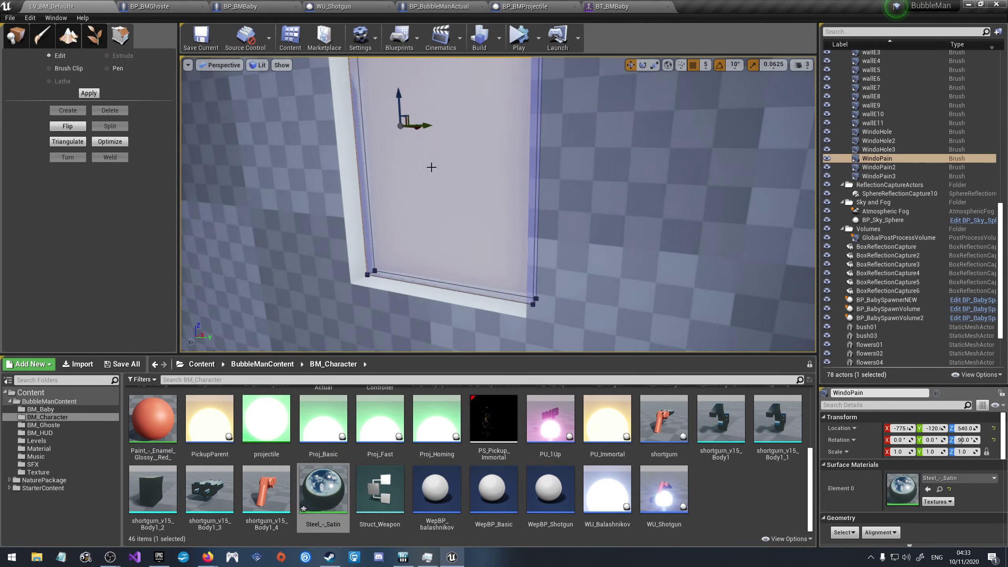
pyautogui.moveTo(496, 238); pyautogui.dragTo(476, 230, button='right')
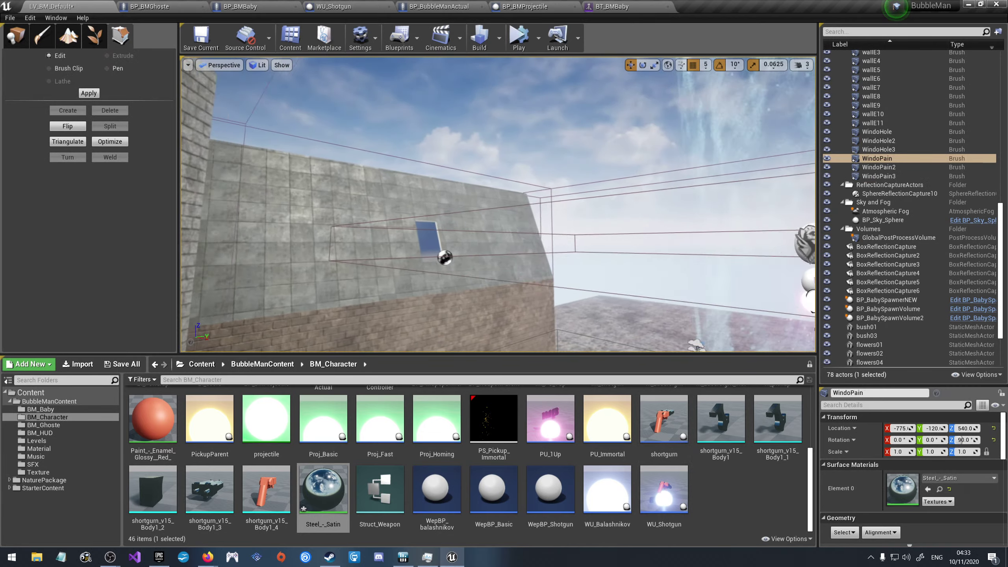
pyautogui.moveTo(581, 277); pyautogui.dragTo(581, 277, button='right')
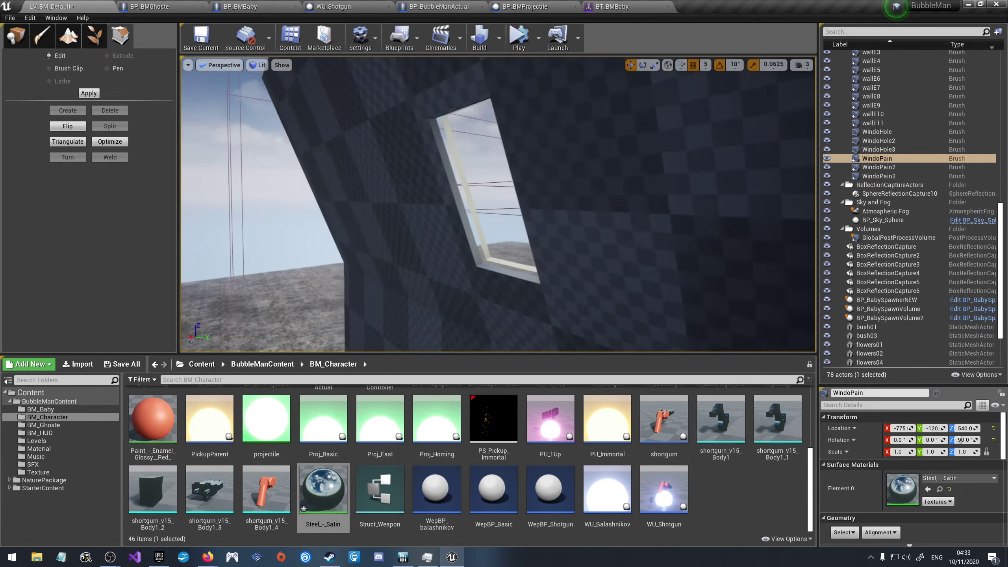
pyautogui.click(605, 292)
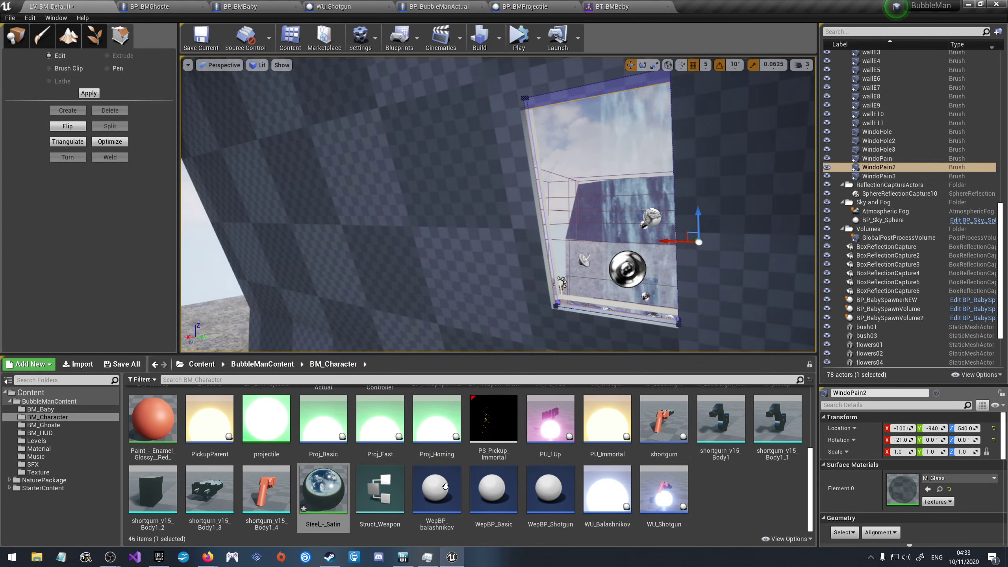
pyautogui.moveTo(323, 488); pyautogui.dragTo(901, 489)
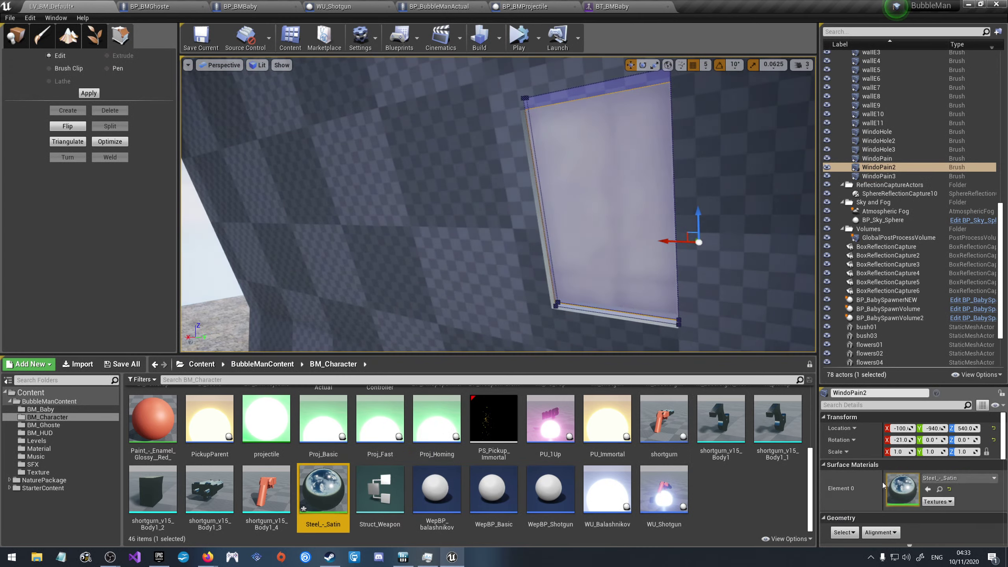
# Step: Frame the WindoPain brush and change its Solidity setting in Details
pyautogui.moveTo(498, 205); pyautogui.dragTo(664, 318, button='right')
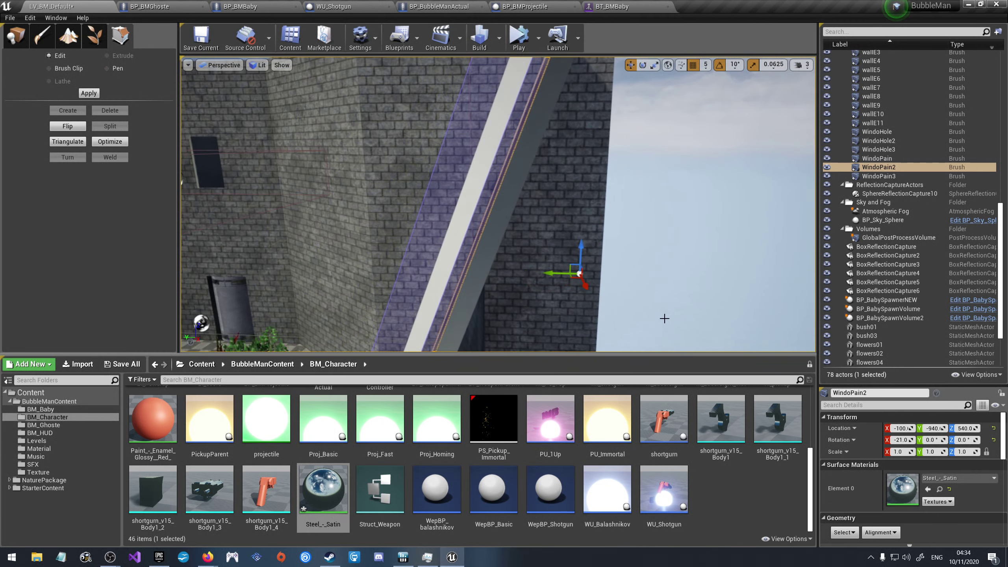
pyautogui.click(480, 172)
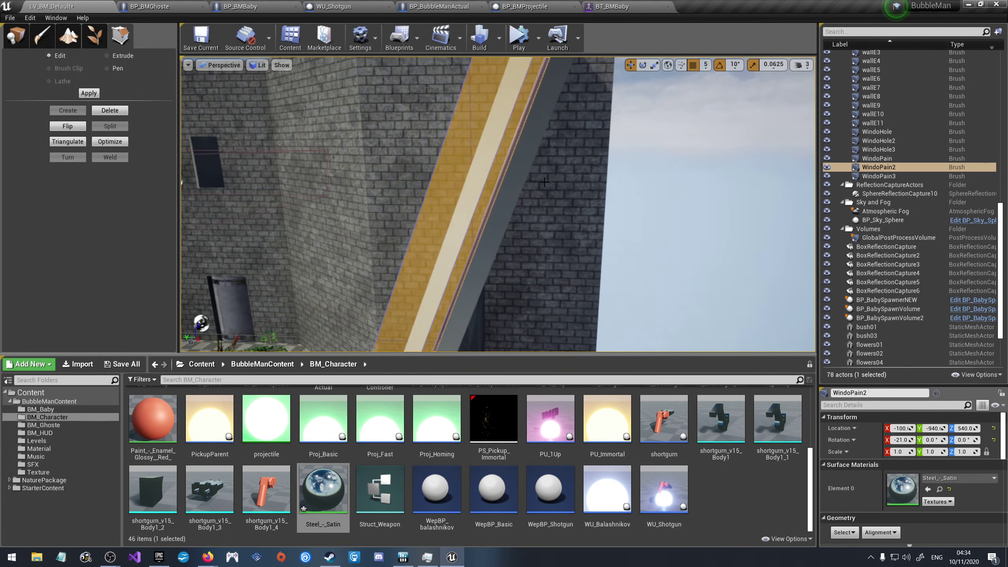
pyautogui.press('f')
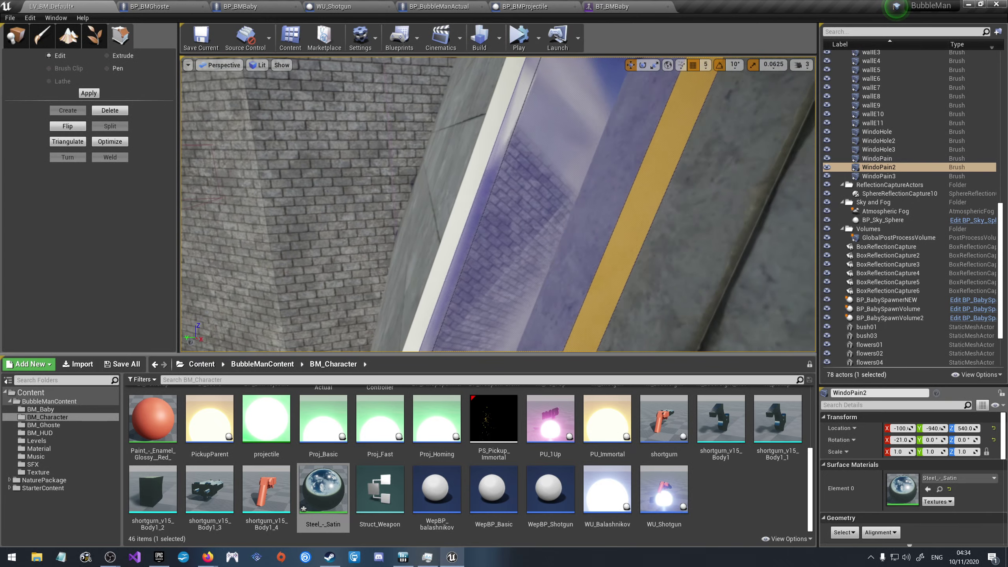
pyautogui.click(890, 159)
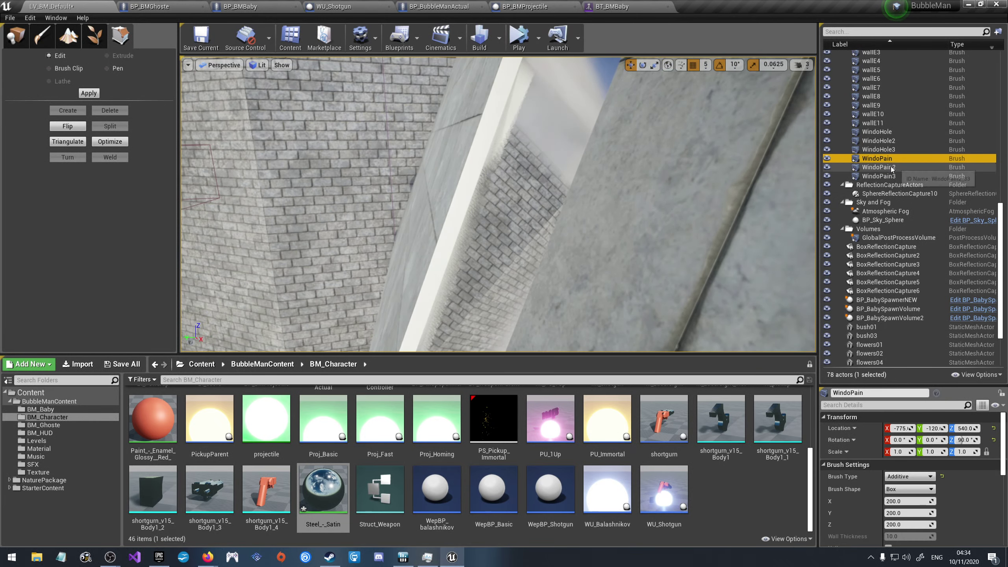
pyautogui.scroll(-5, 931, 500)
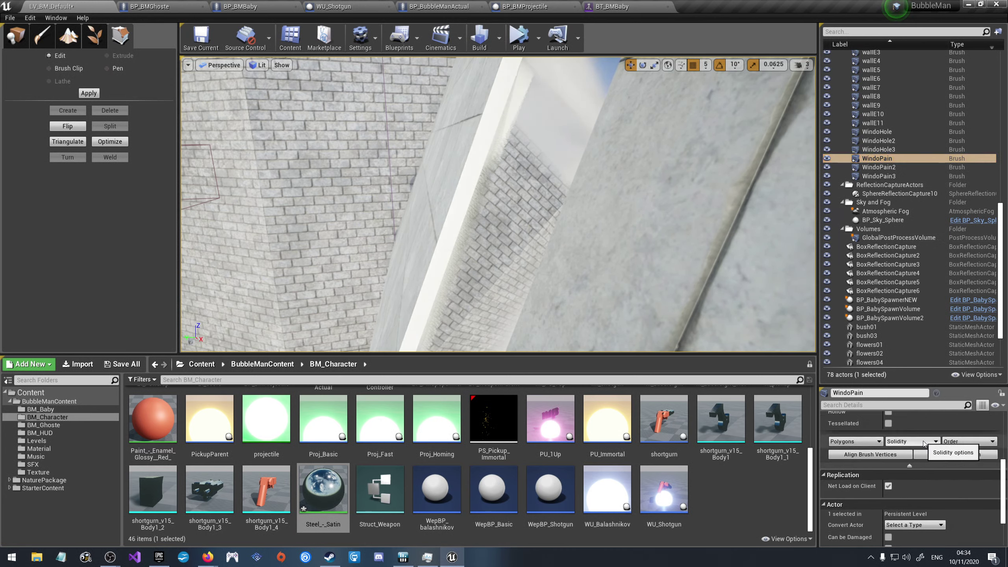
pyautogui.click(913, 452)
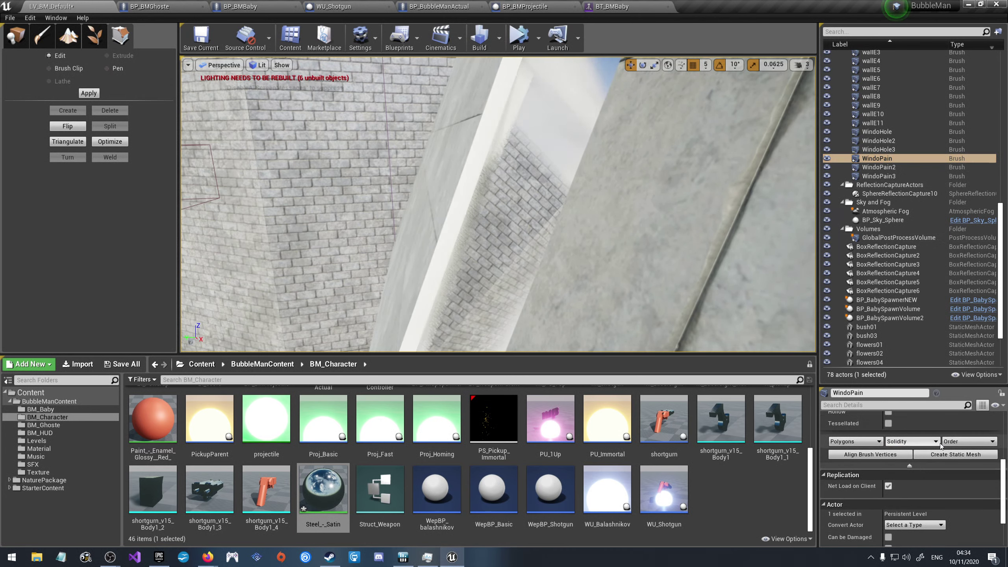
# Step: Maneuver around the window pane and select faces of the window brush
pyautogui.moveTo(496, 206); pyautogui.dragTo(417, 223, button='right')
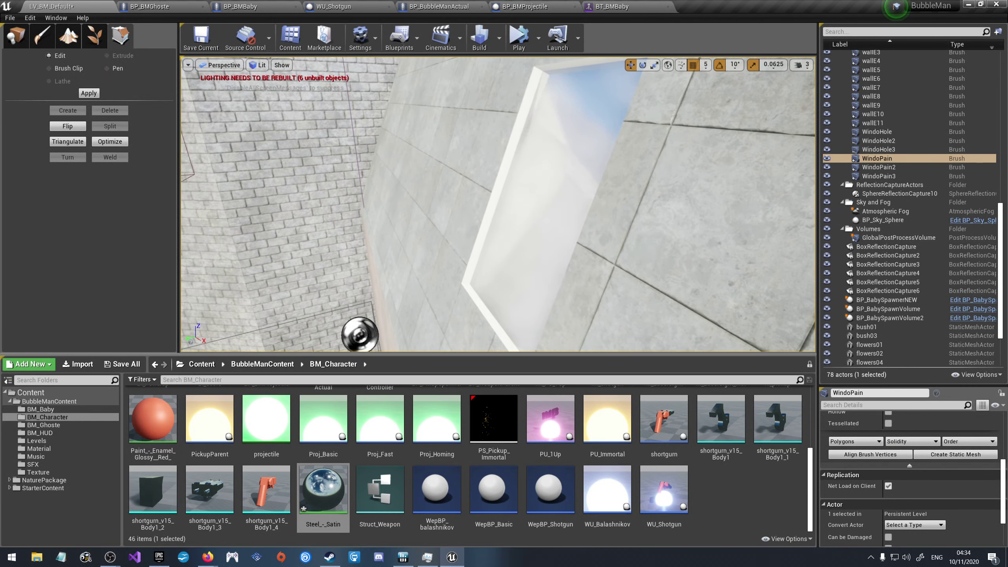
pyautogui.scroll(2, 906, 473)
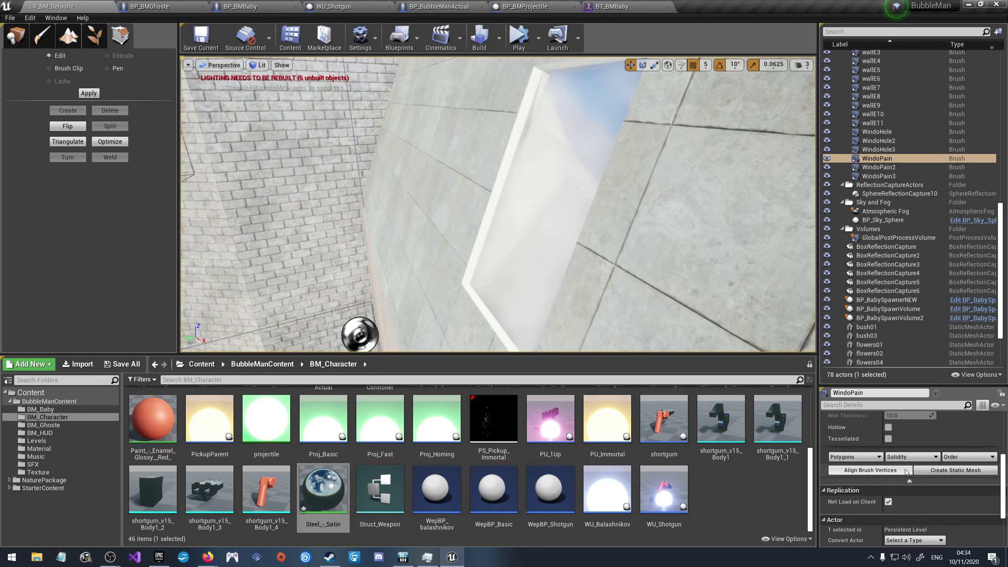
pyautogui.scroll(2, 905, 470)
pyautogui.scroll(2, 904, 465)
pyautogui.scroll(2, 904, 465)
pyautogui.scroll(1, 904, 465)
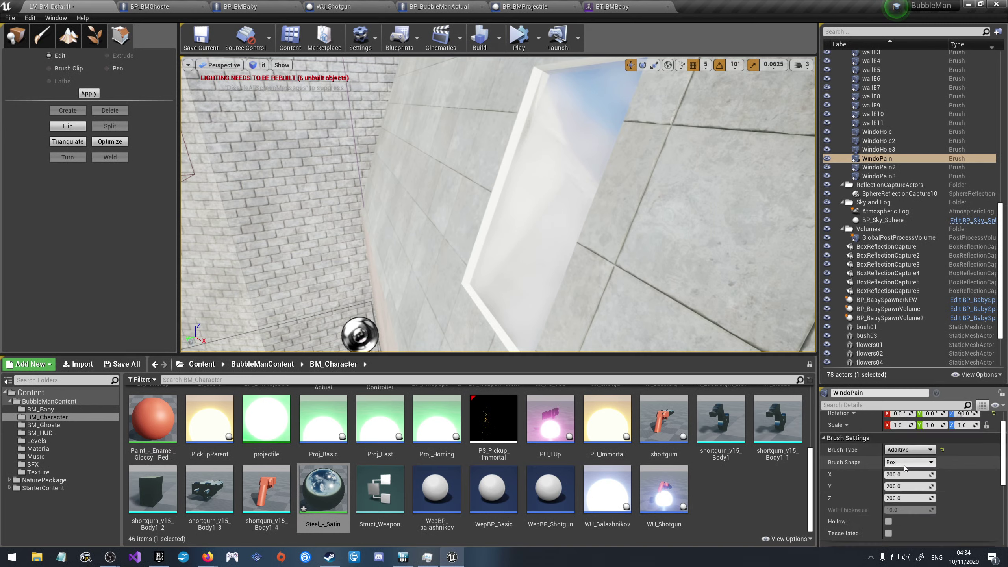
pyautogui.scroll(1, 904, 465)
pyautogui.scroll(-3, 903, 466)
pyautogui.scroll(-3, 901, 466)
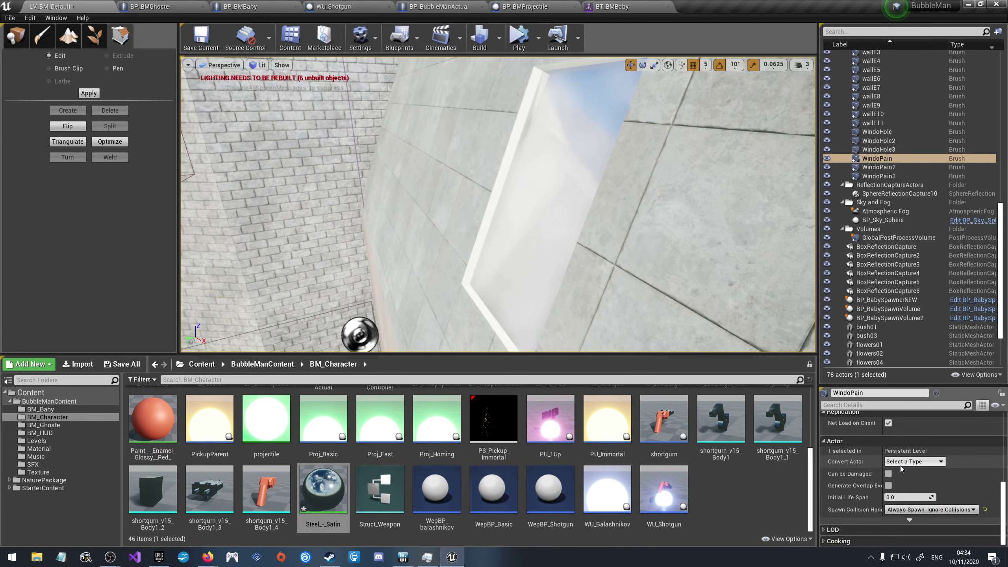
pyautogui.scroll(-1, 900, 466)
pyautogui.scroll(-1, 904, 477)
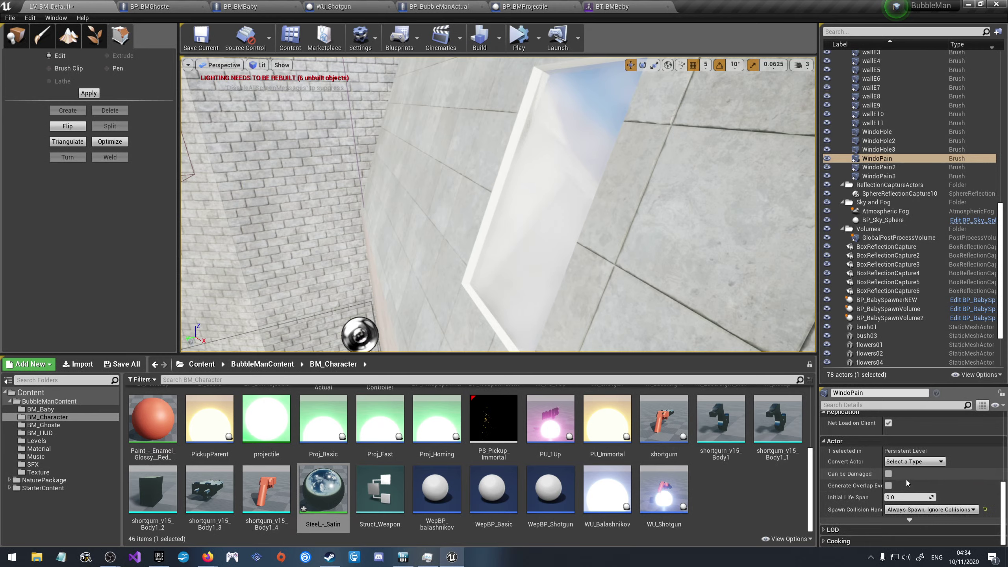
pyautogui.moveTo(573, 224); pyautogui.dragTo(564, 225, button='right')
pyautogui.scroll(3, 719, 220)
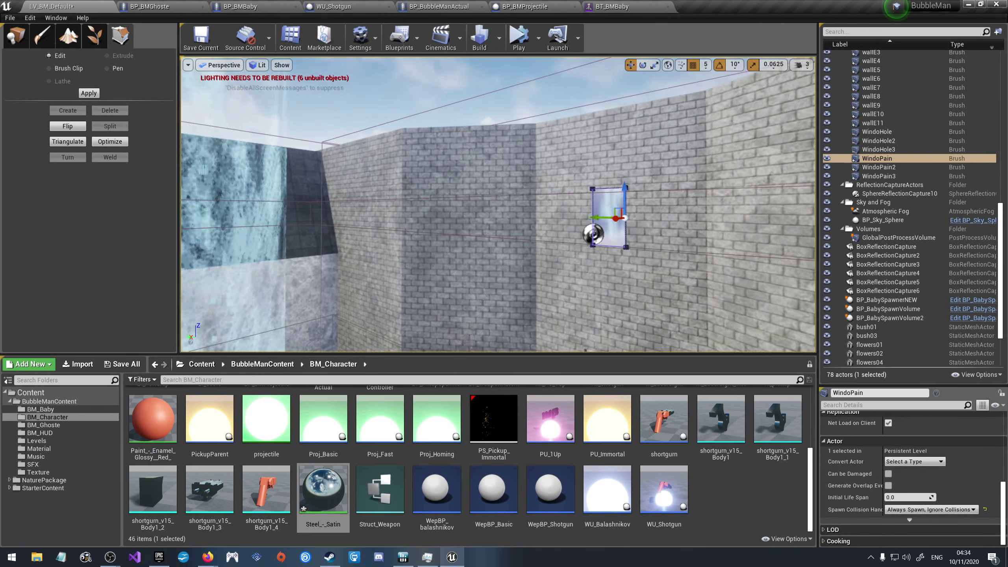
pyautogui.scroll(3, 719, 220)
pyautogui.scroll(3, 719, 220)
pyautogui.scroll(3, 719, 220)
pyautogui.scroll(2, 719, 220)
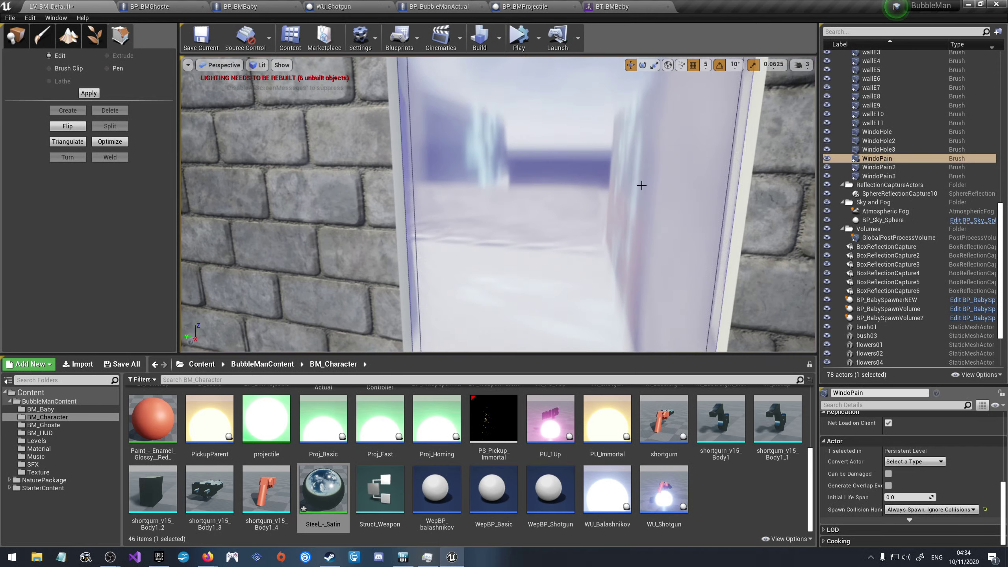
pyautogui.click(642, 185)
pyautogui.moveTo(731, 181); pyautogui.dragTo(485, 175, button='right')
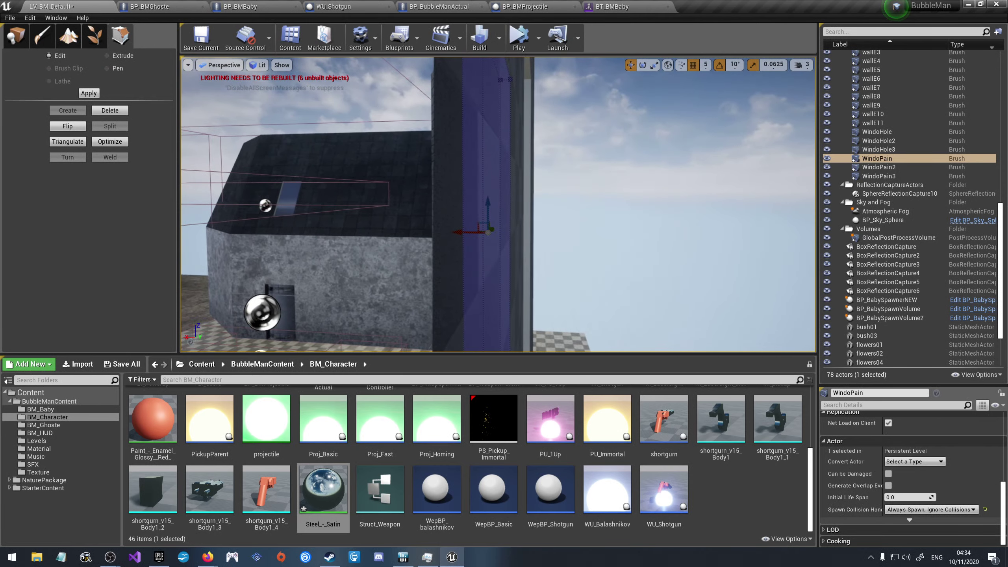
pyautogui.click(483, 175)
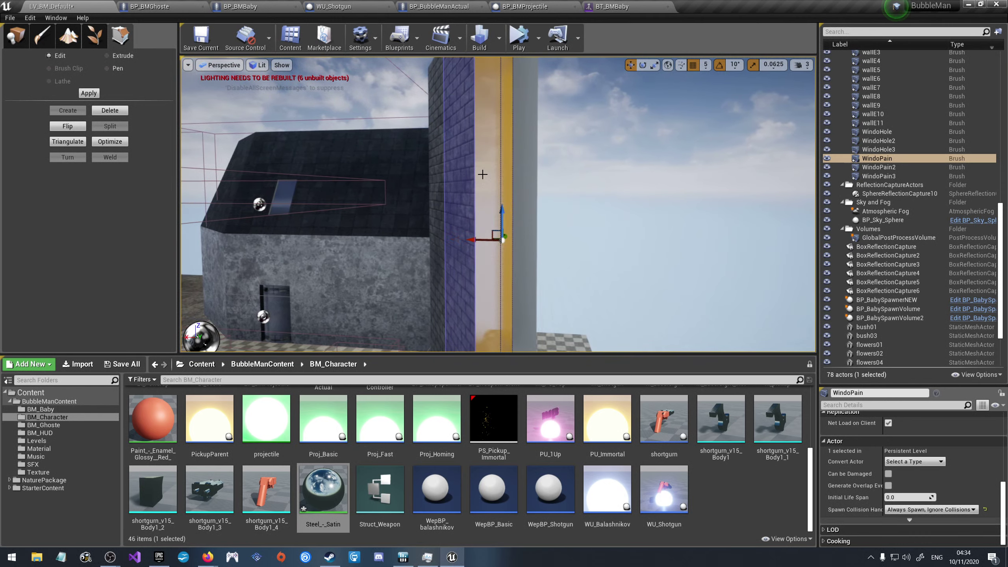
pyautogui.rightClick(621, 187)
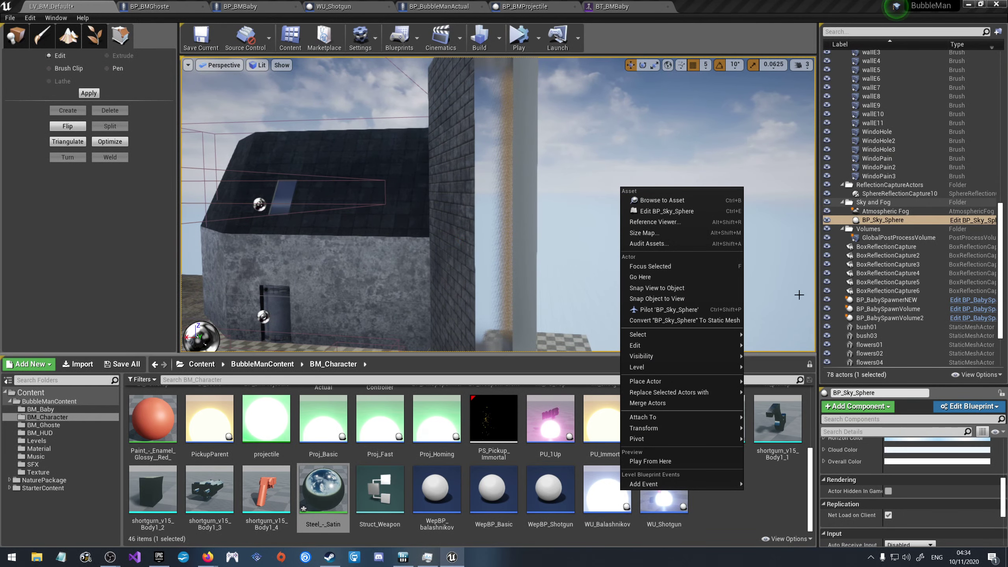
pyautogui.scroll(5, 942, 495)
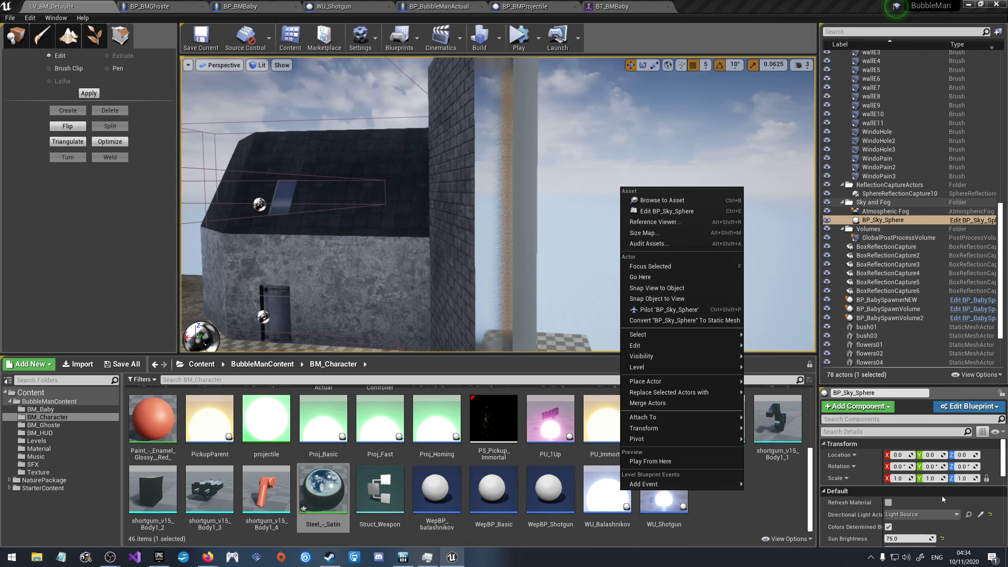
pyautogui.click(609, 107)
pyautogui.click(494, 119)
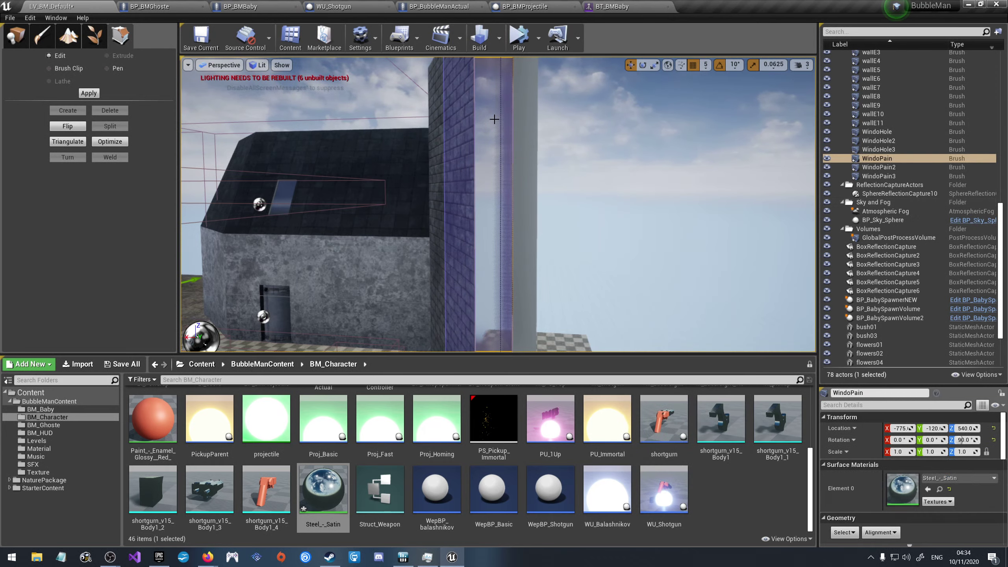
pyautogui.moveTo(585, 209); pyautogui.dragTo(619, 191)
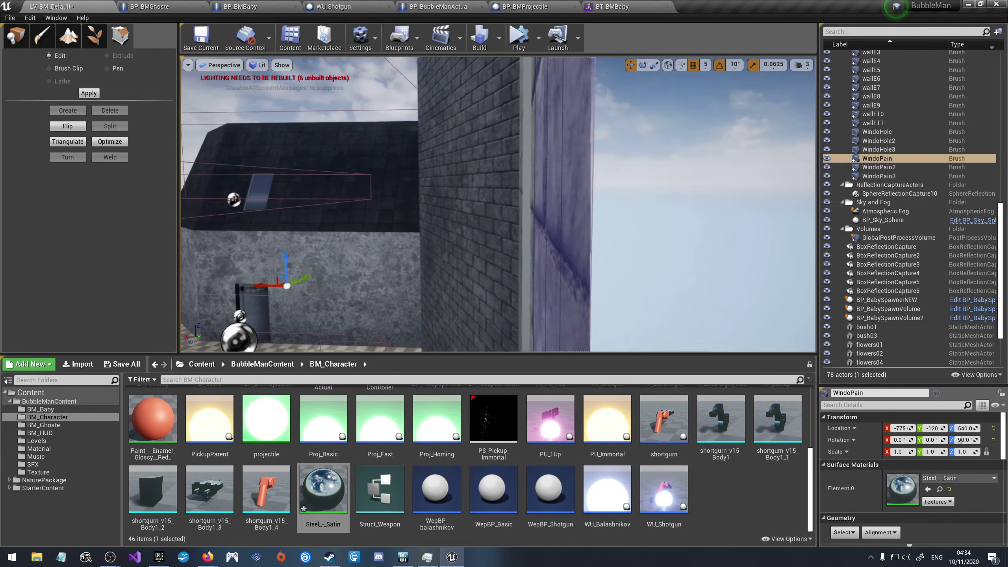
pyautogui.moveTo(487, 185); pyautogui.dragTo(487, 185)
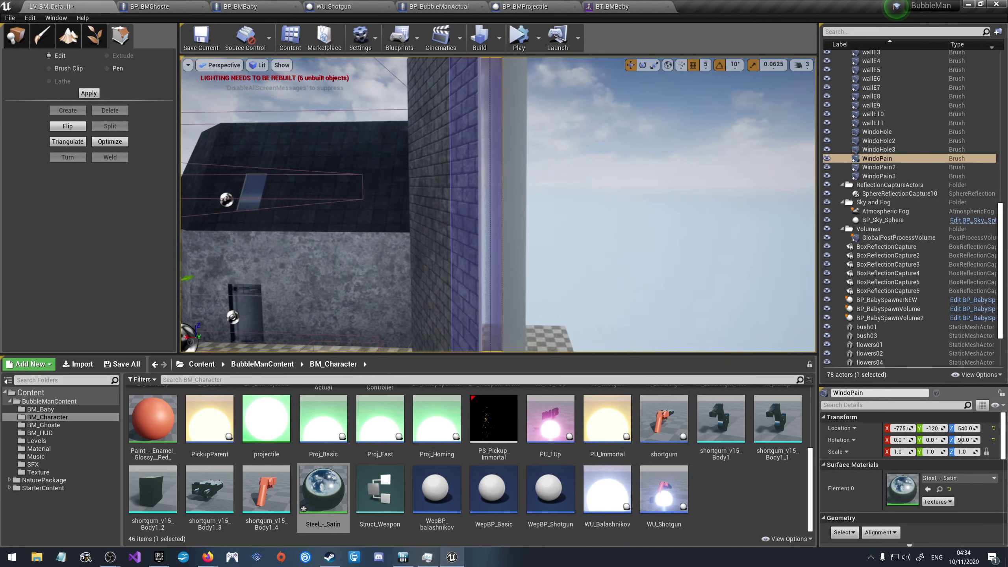
pyautogui.click(475, 176)
pyautogui.click(491, 175)
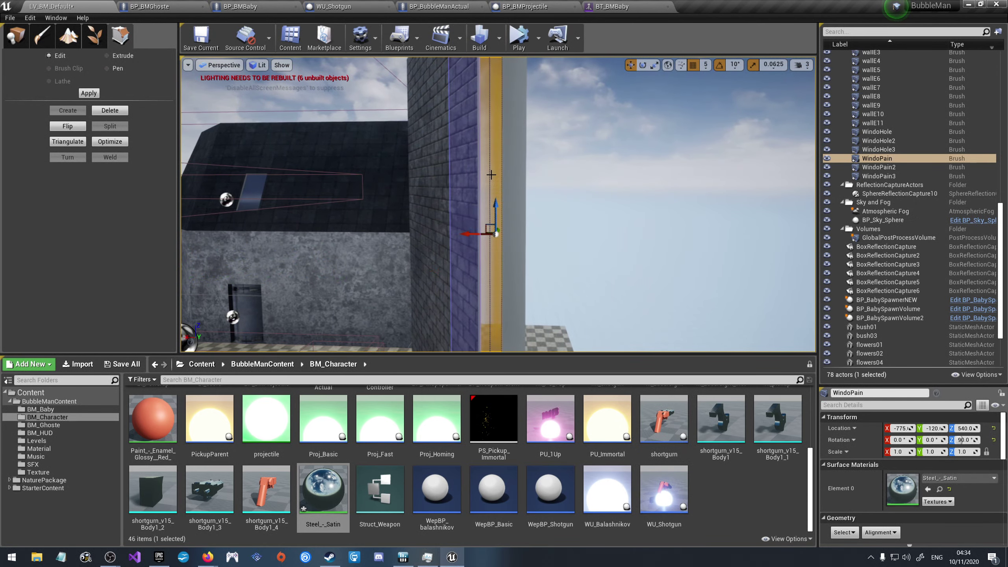
pyautogui.moveTo(486, 175); pyautogui.dragTo(487, 176)
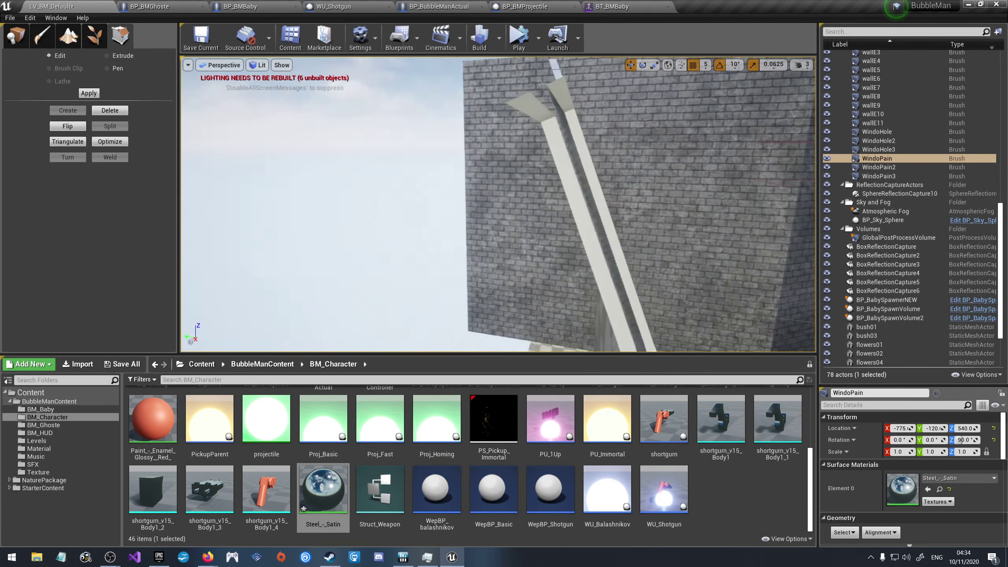
pyautogui.moveTo(381, 117); pyautogui.dragTo(381, 117)
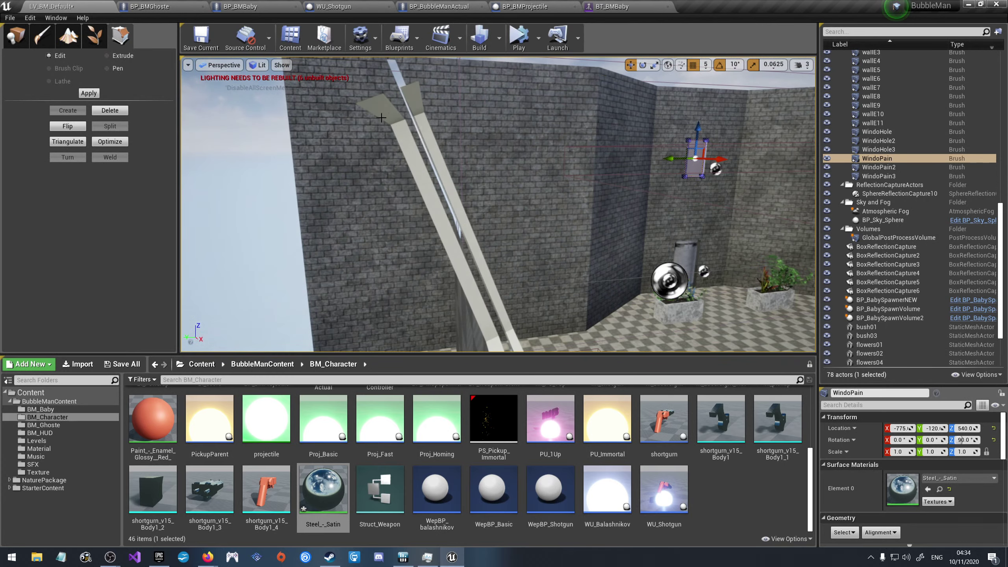
# Step: Select the wallE2 brick wall faces and the WindoHole3 cut-out brush
pyautogui.click(401, 113)
pyautogui.moveTo(446, 128); pyautogui.dragTo(439, 150)
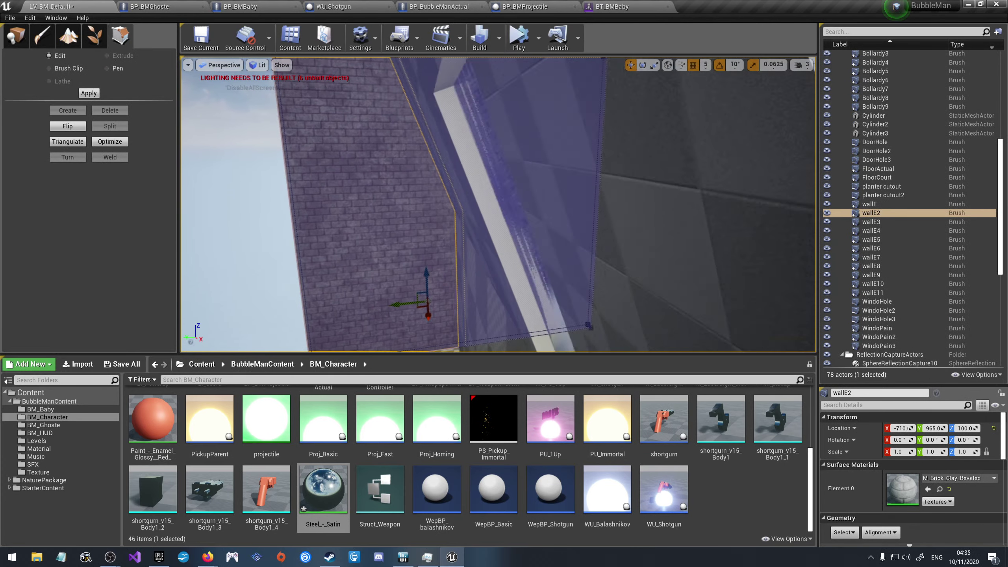
pyautogui.click(436, 152)
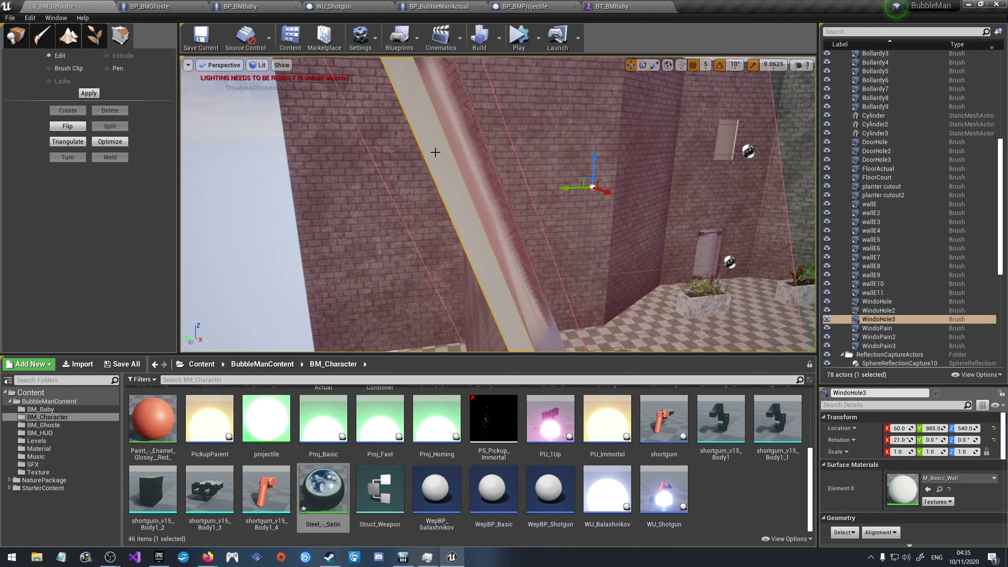
pyautogui.click(441, 160)
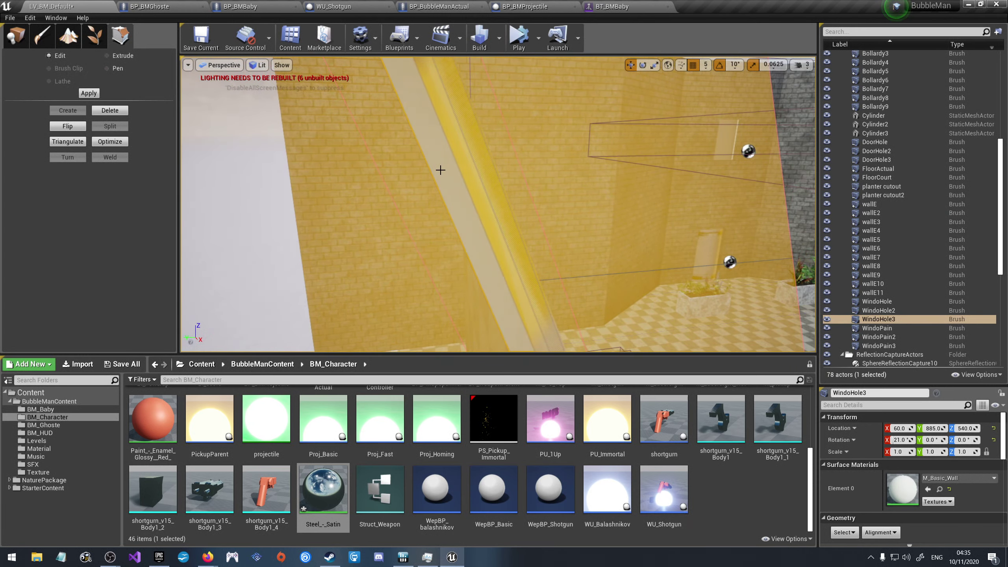
pyautogui.moveTo(440, 170); pyautogui.dragTo(456, 169)
pyautogui.click(473, 161)
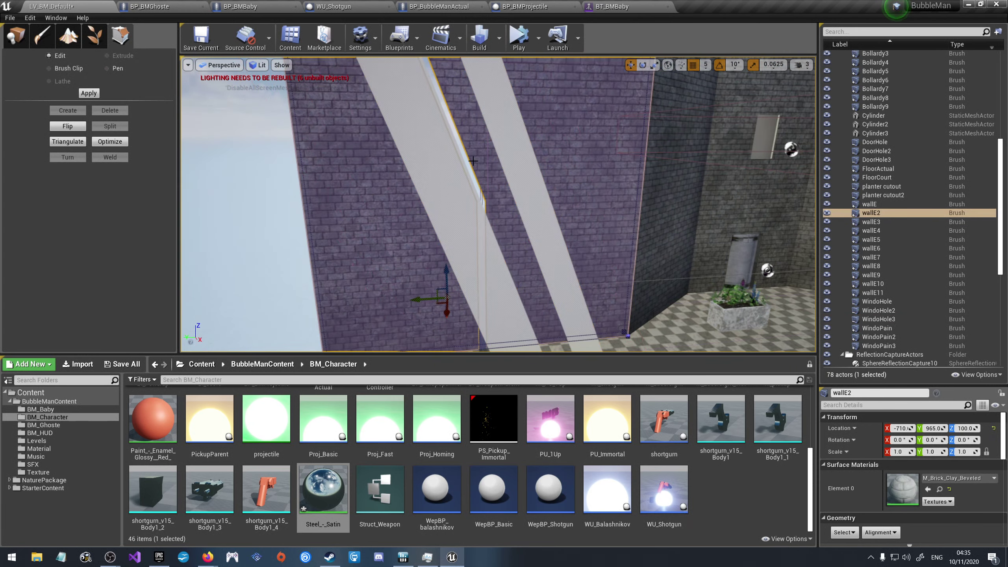
pyautogui.click(508, 178)
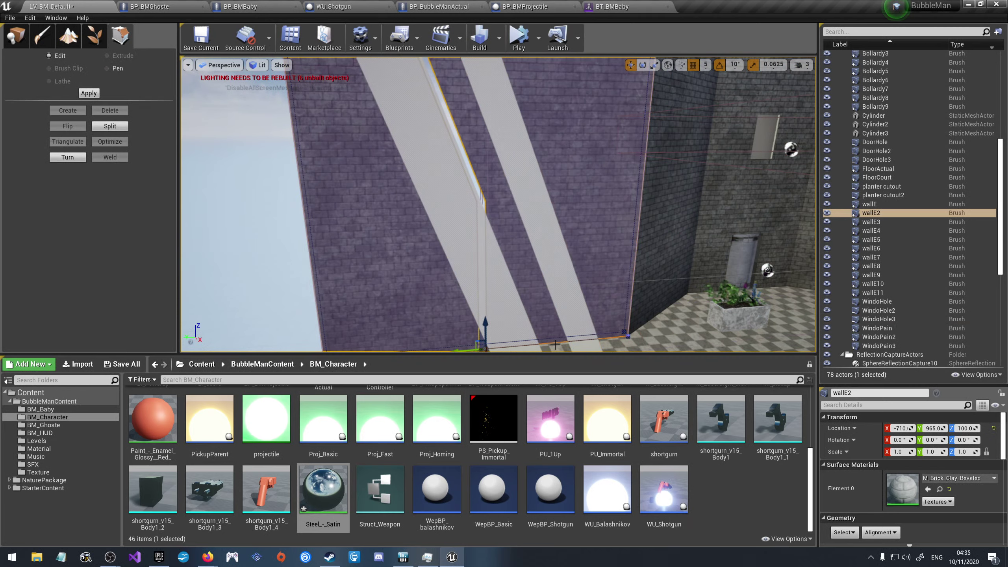
pyautogui.click(572, 349)
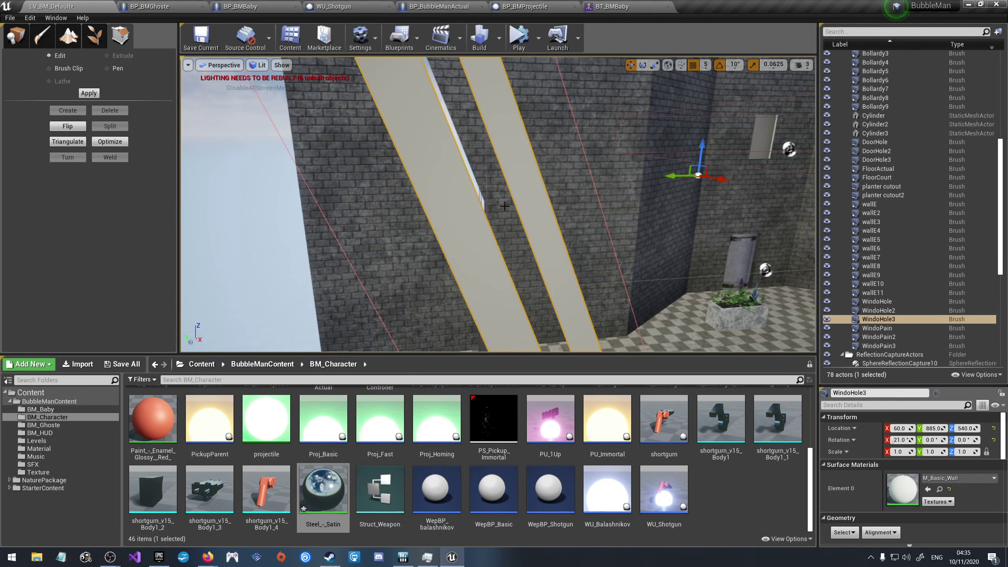
# Step: Select the WindoPain3 pane and scroll Details to its Surface Properties
pyautogui.moveTo(502, 205)
pyautogui.mouseDown(button='right')
pyautogui.moveTo(516, 199)
pyautogui.moveTo(482, 187)
pyautogui.mouseUp(button='right')
pyautogui.click(482, 186)
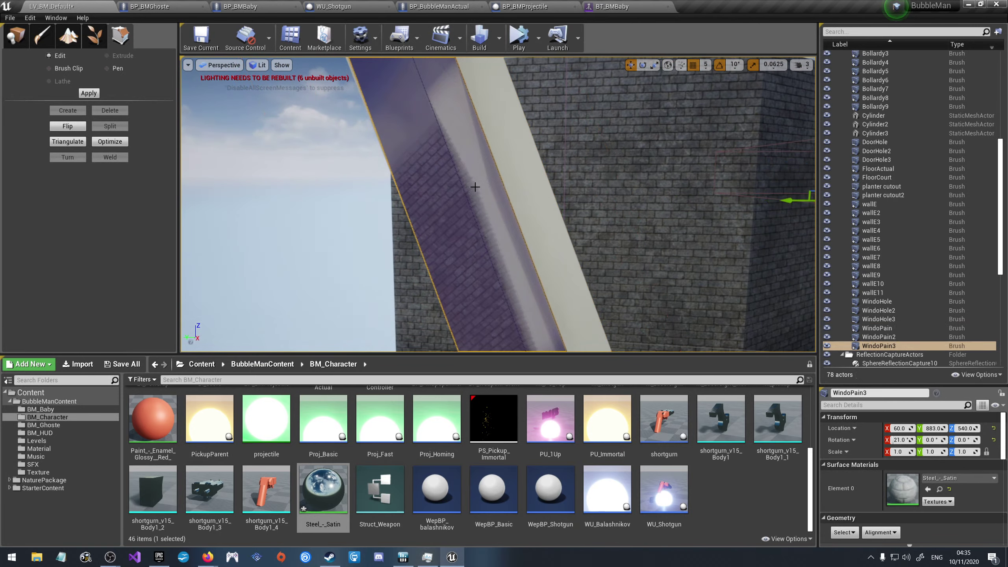
pyautogui.scroll(-5, 853, 469)
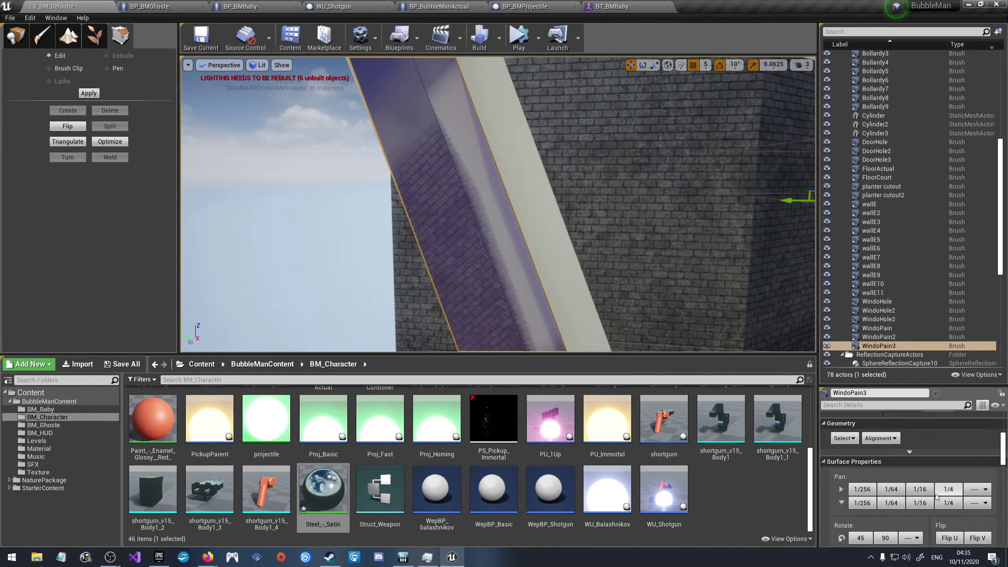
pyautogui.click(845, 454)
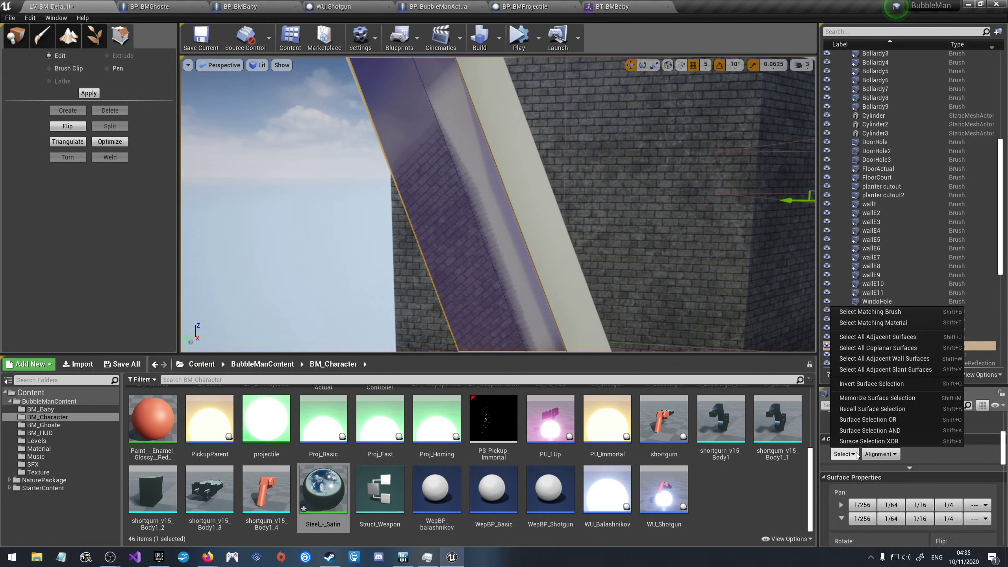
pyautogui.click(856, 453)
pyautogui.scroll(3, 936, 447)
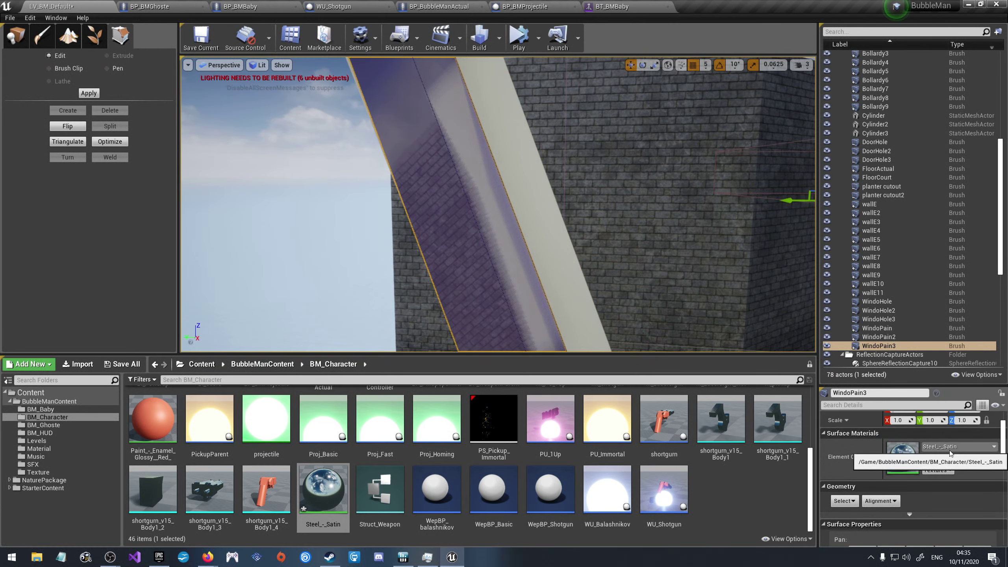
pyautogui.scroll(-2, 953, 461)
pyautogui.scroll(-3, 964, 486)
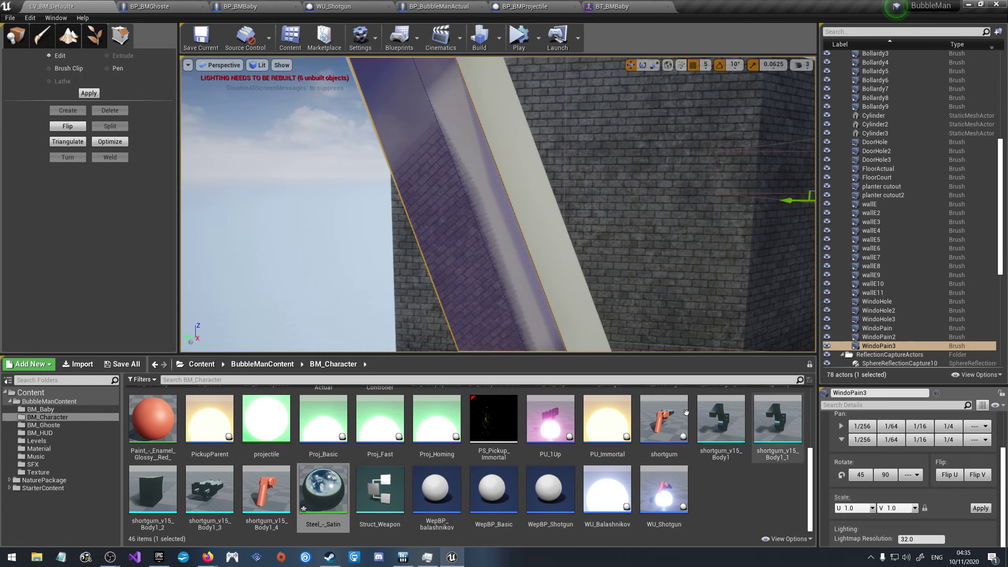
# Step: Save the current level and rebuild lighting only to clear the unbuilt-lighting warning
pyautogui.press('f')
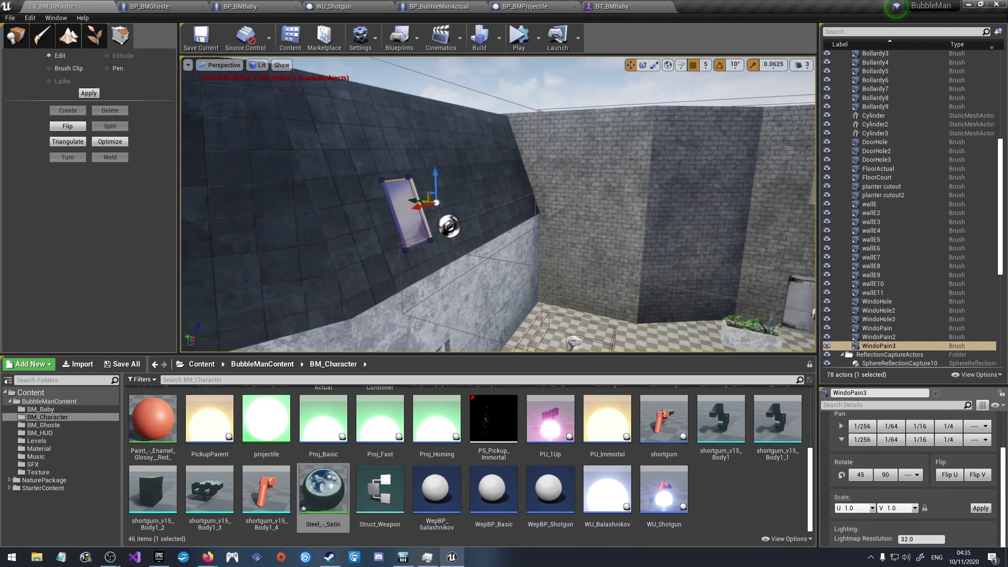
pyautogui.click(25, 33)
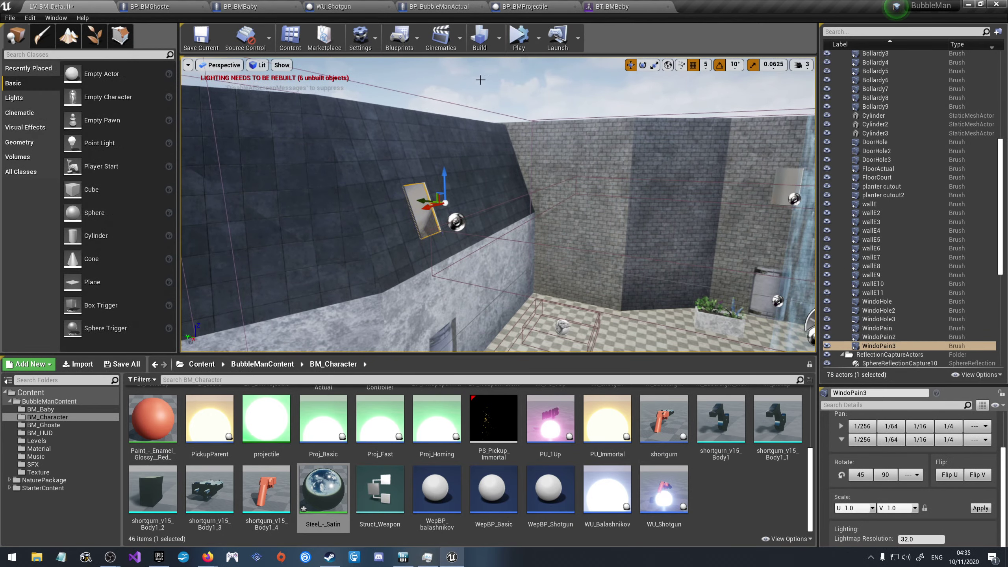
pyautogui.moveTo(635, 278); pyautogui.dragTo(535, 119, button='right')
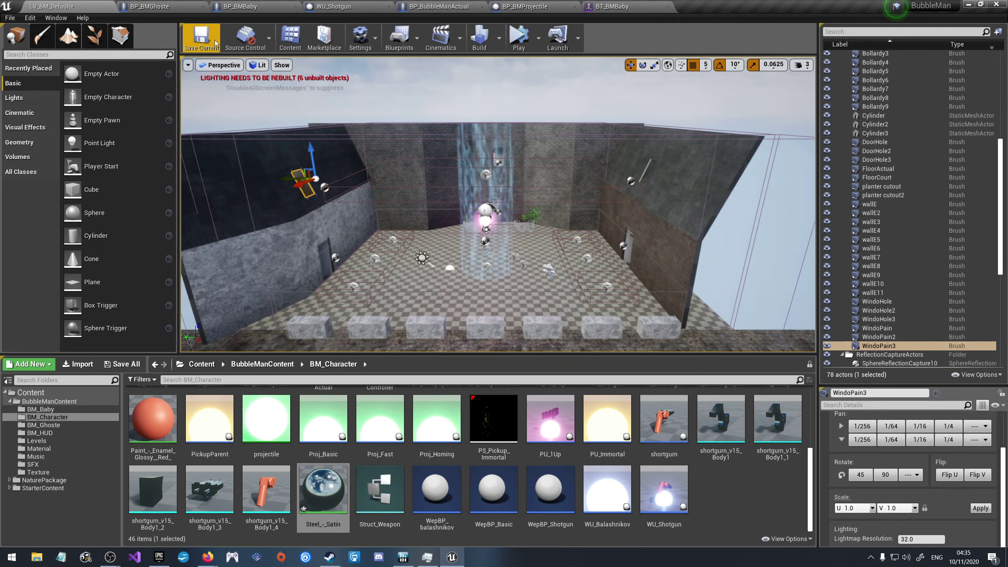
pyautogui.click(201, 37)
pyautogui.click(499, 40)
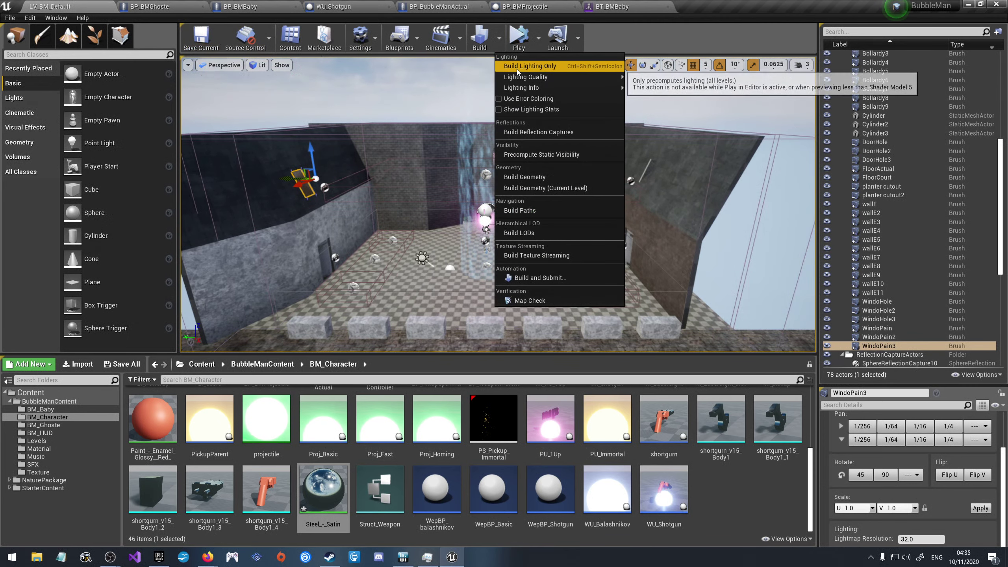
pyautogui.click(517, 68)
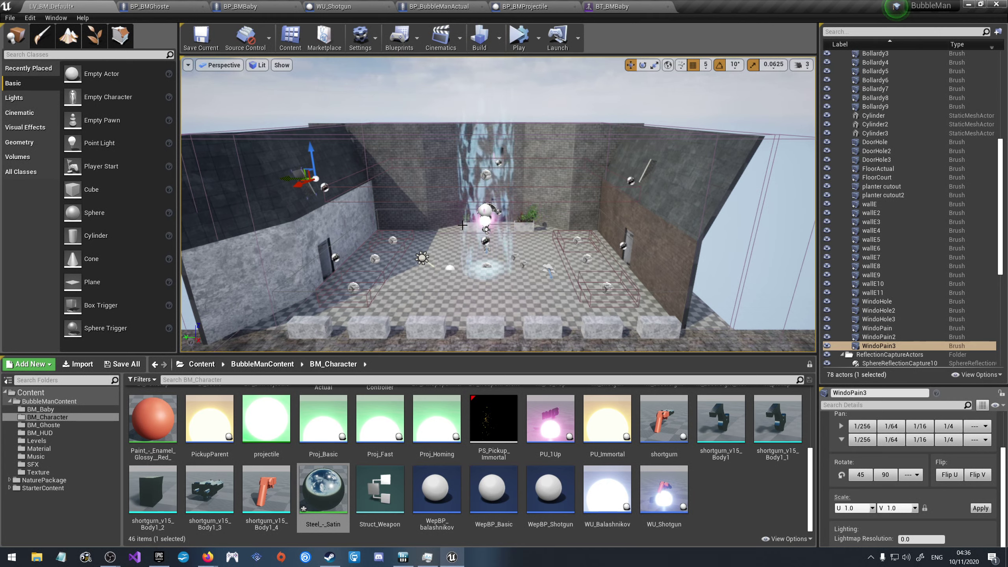
# Step: Fly through the relit courtyard toward the waterfall wall, then save LV_BM_Default
pyautogui.moveTo(487, 234)
pyautogui.mouseDown(button='right')
pyautogui.moveTo(564, 228)
pyautogui.moveTo(468, 239)
pyautogui.mouseUp(button='right')
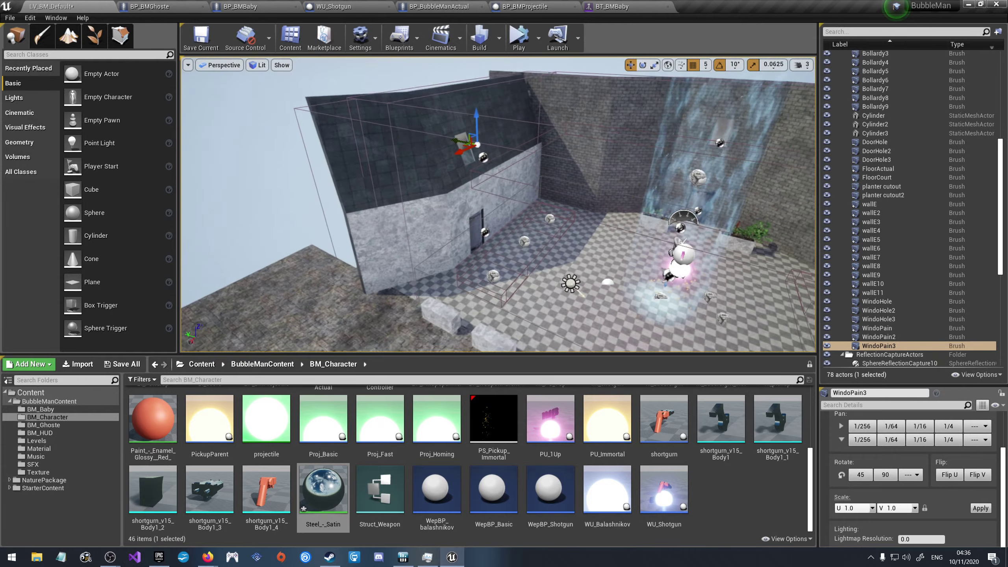
pyautogui.moveTo(592, 222); pyautogui.dragTo(592, 185, button='right')
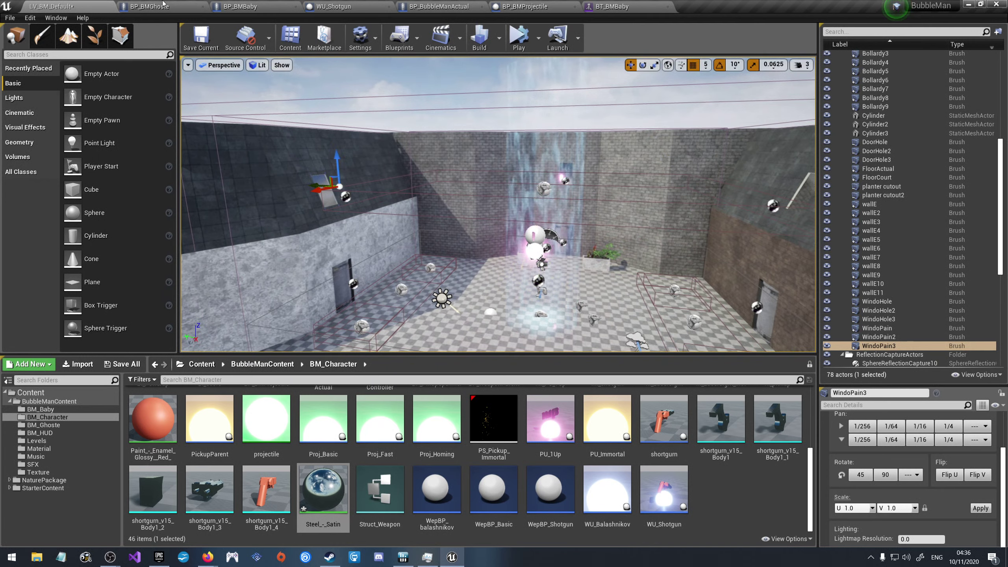
pyautogui.click(201, 37)
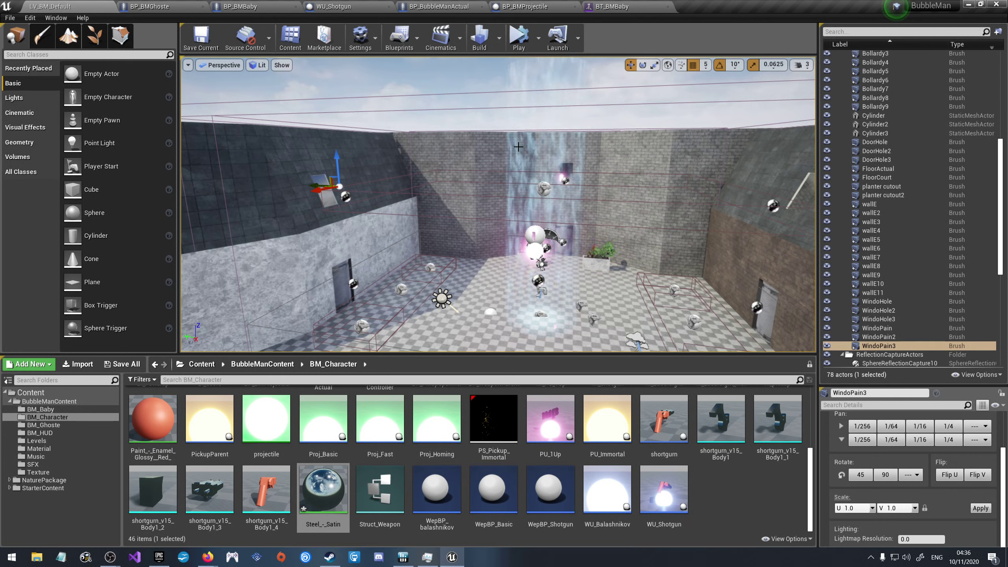
# Step: Save the LV_BM_Default map and the modified Steel_-_Satin material asset
pyautogui.hotkey('ctrl', 's')
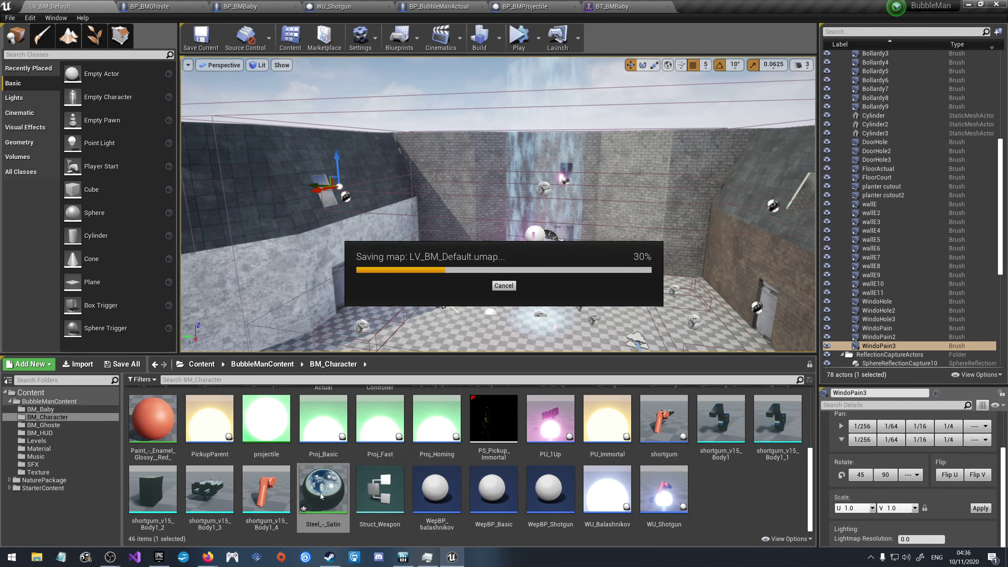
pyautogui.hotkey('ctrl', 's')
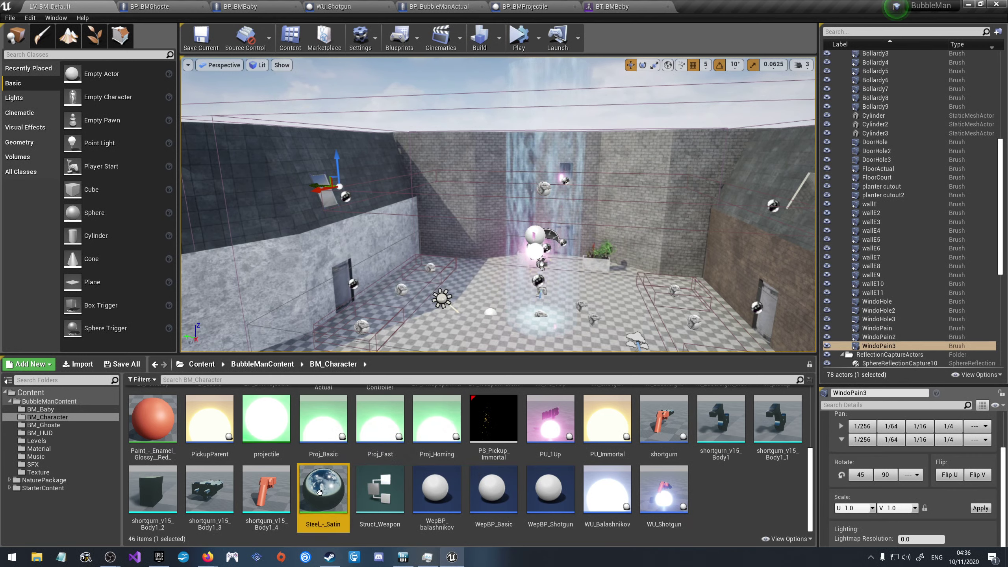
pyautogui.click(741, 494)
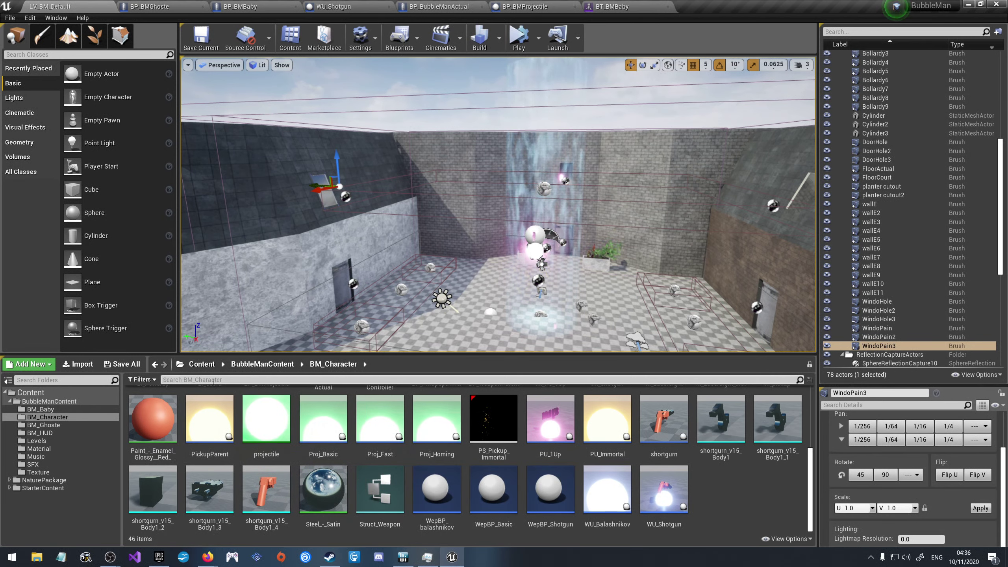
pyautogui.hotkey('ctrl', 's')
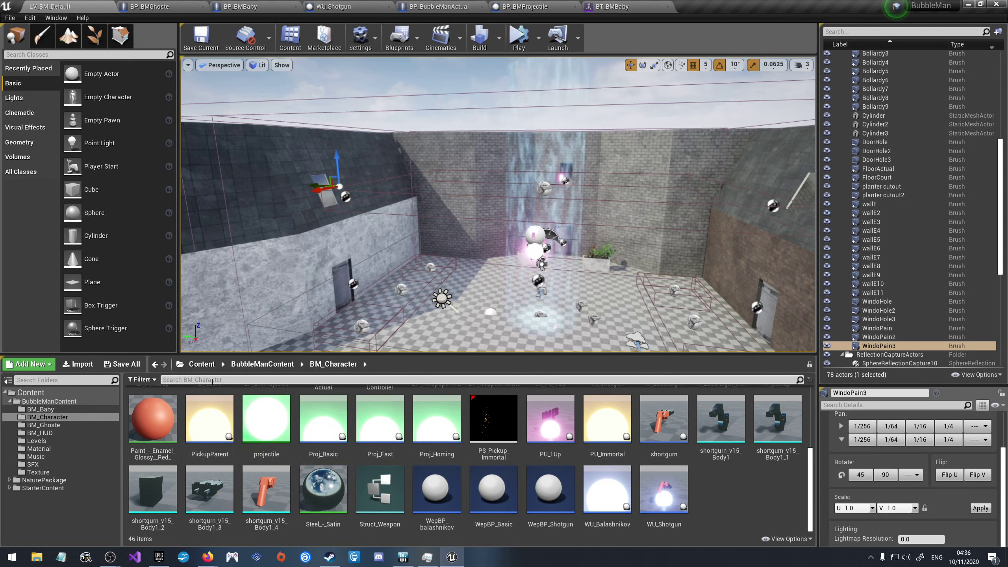